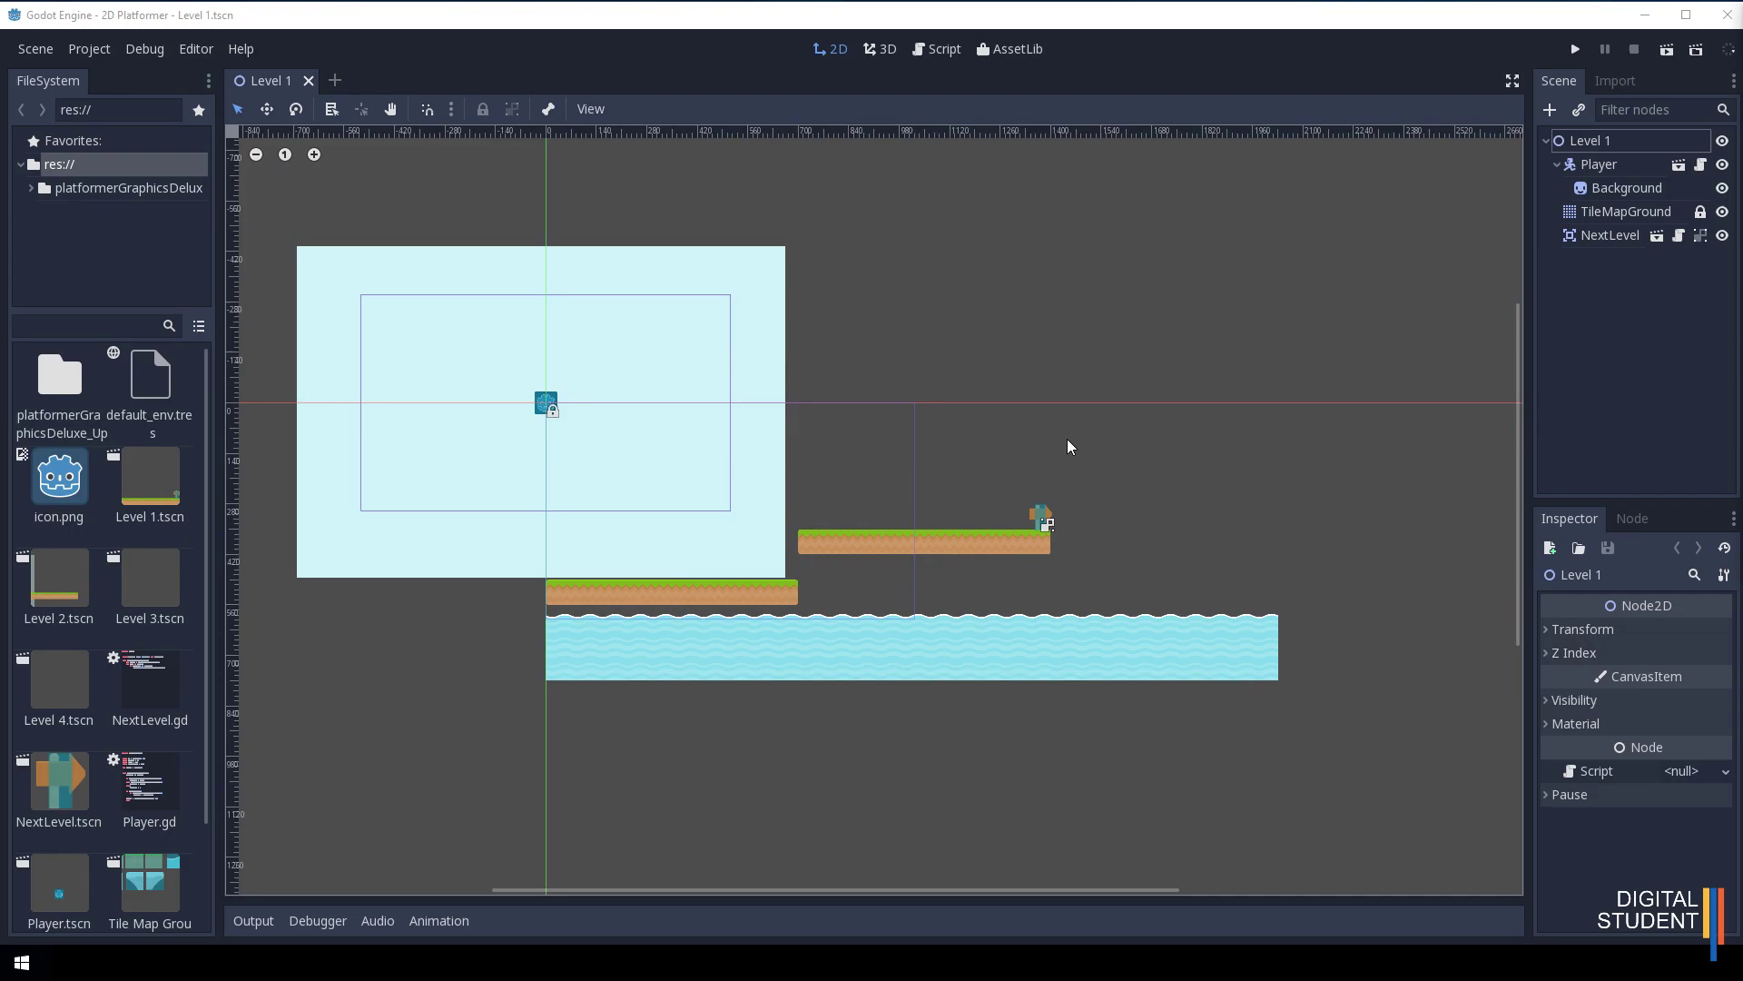
Create a new scene with a Node2D root node and name the root StartScene.
click(33, 51)
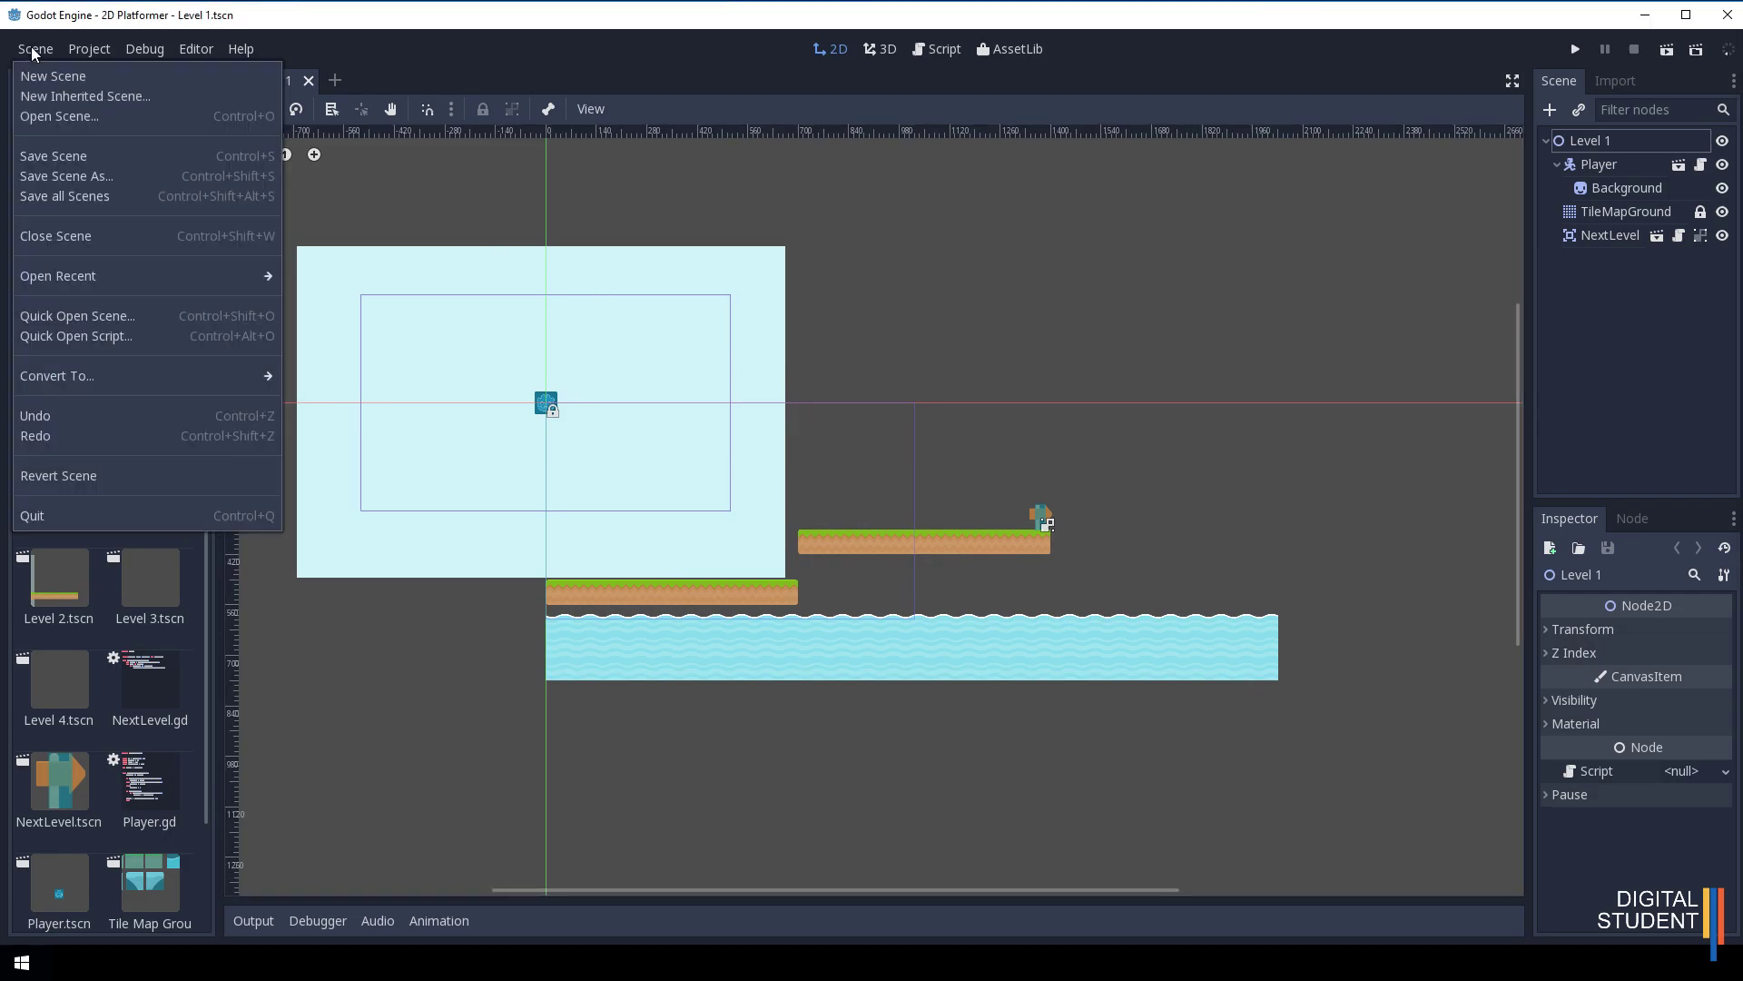
click(43, 79)
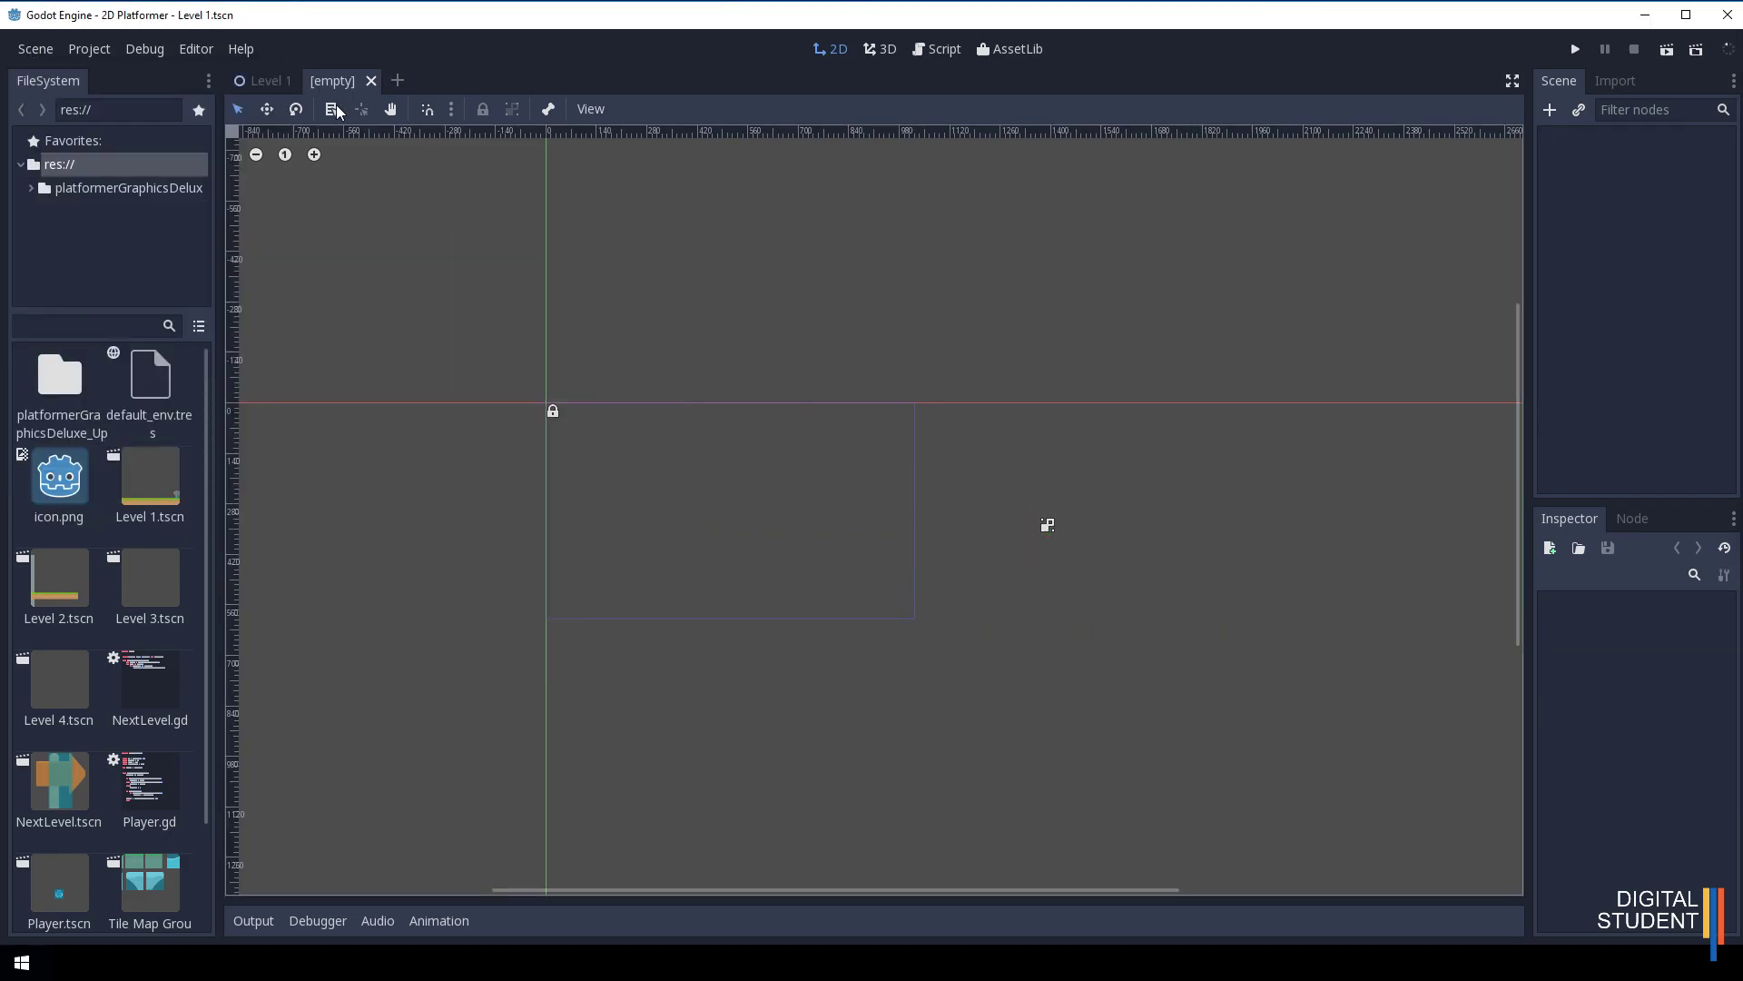
click(1550, 111)
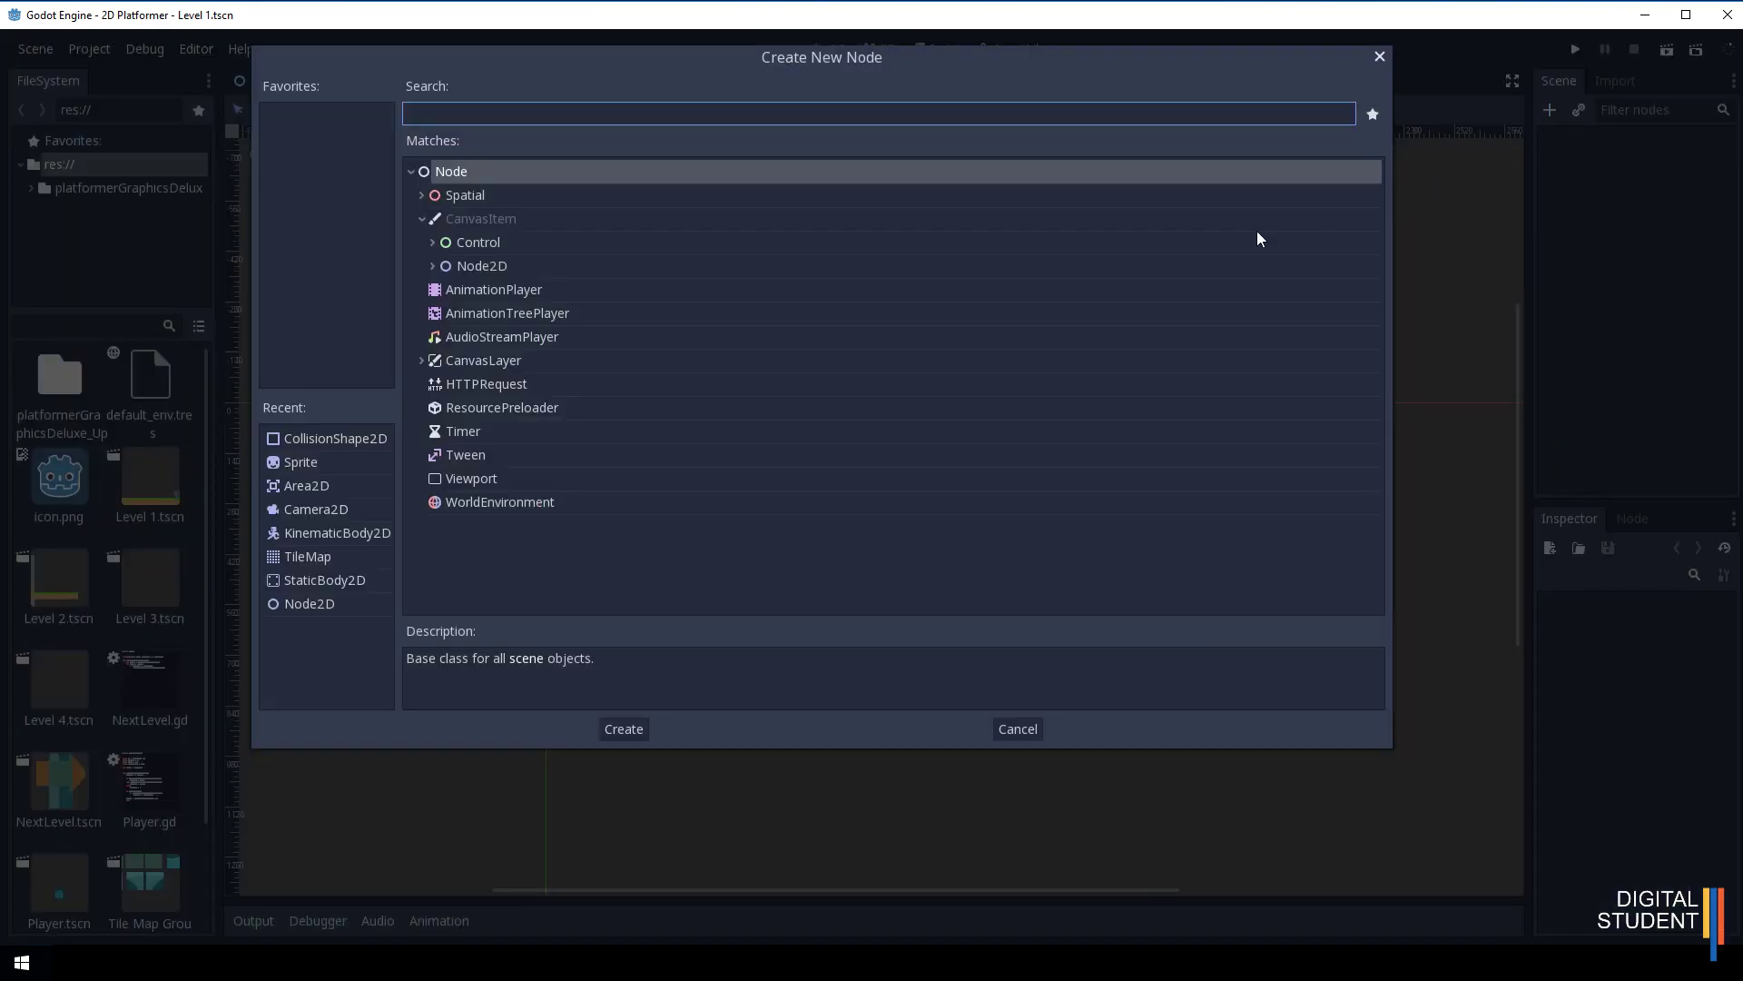
double_click(477, 266)
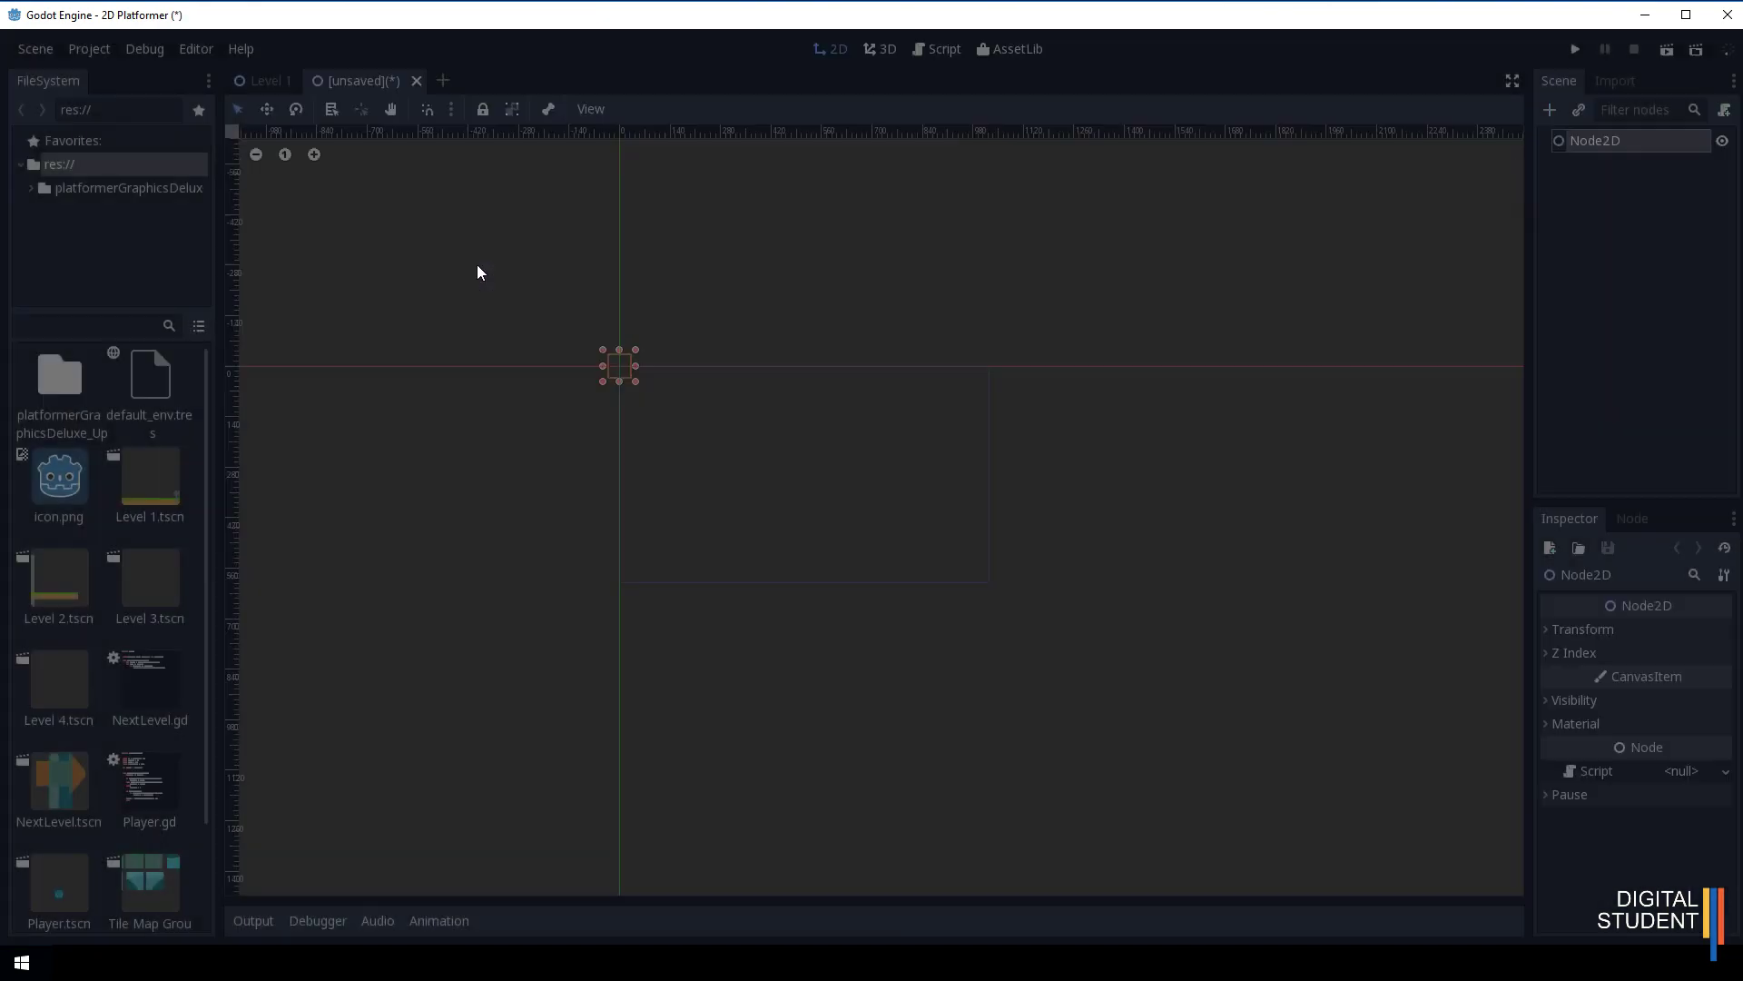
double_click(1621, 142)
text(Start Scene)
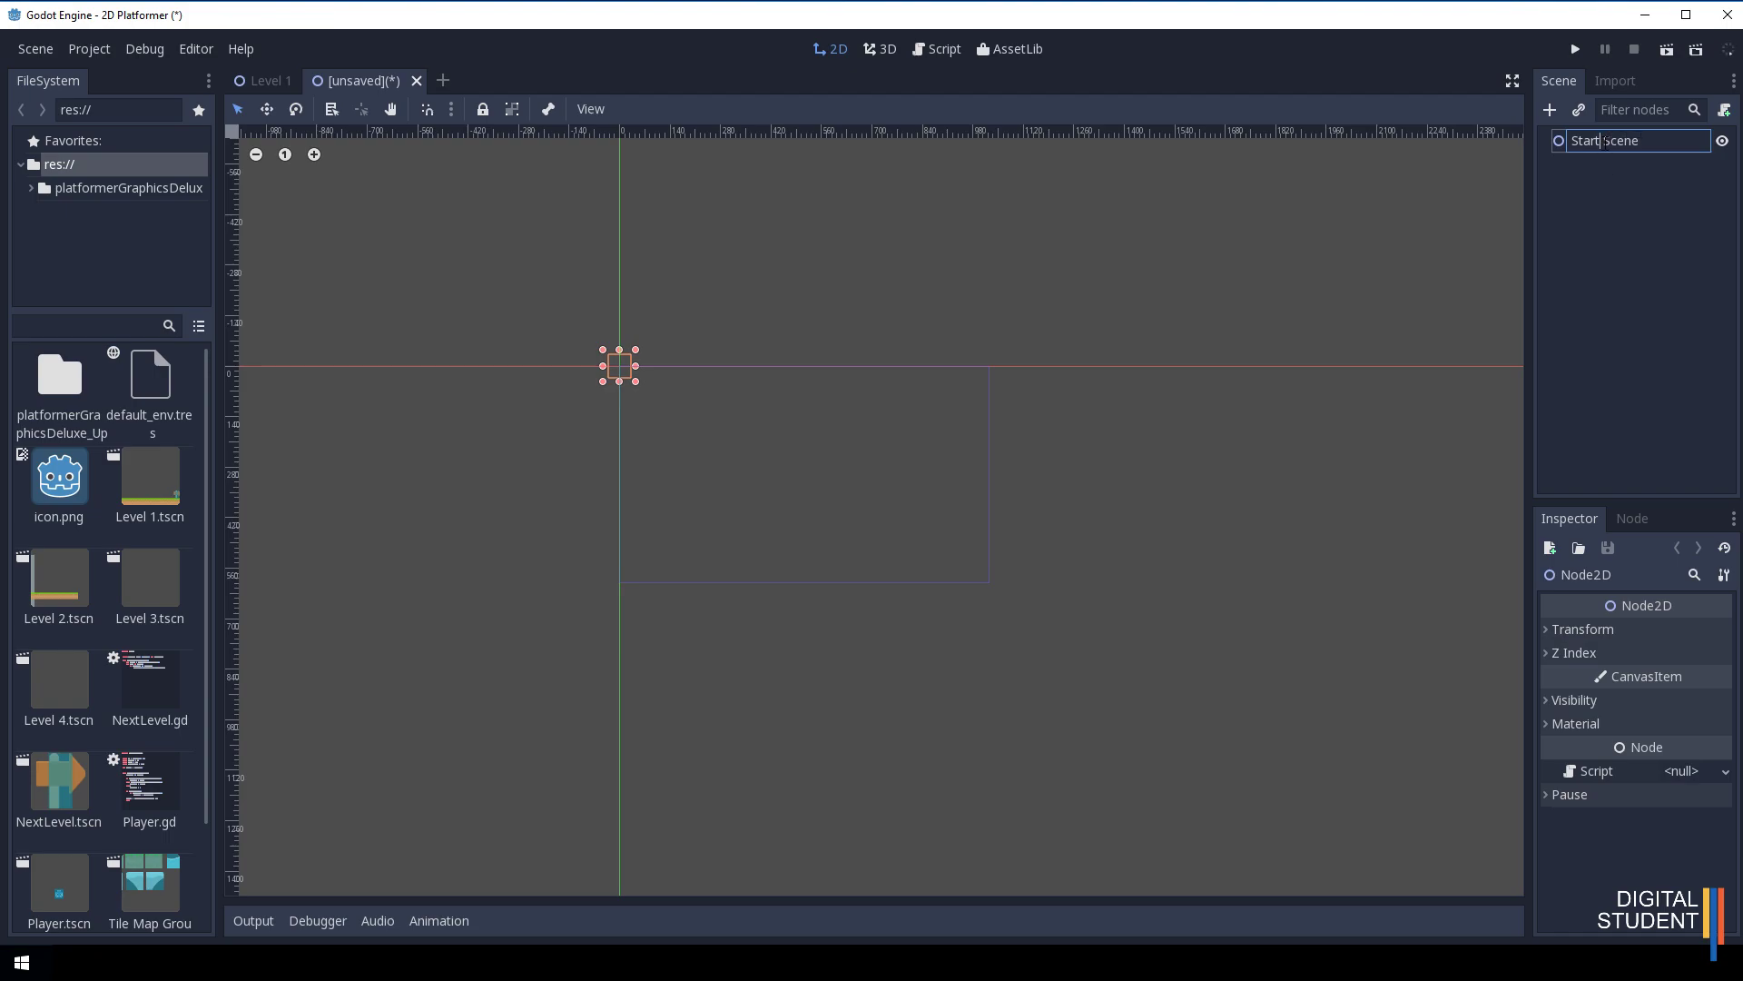
key(BackSpace)
key(Return)
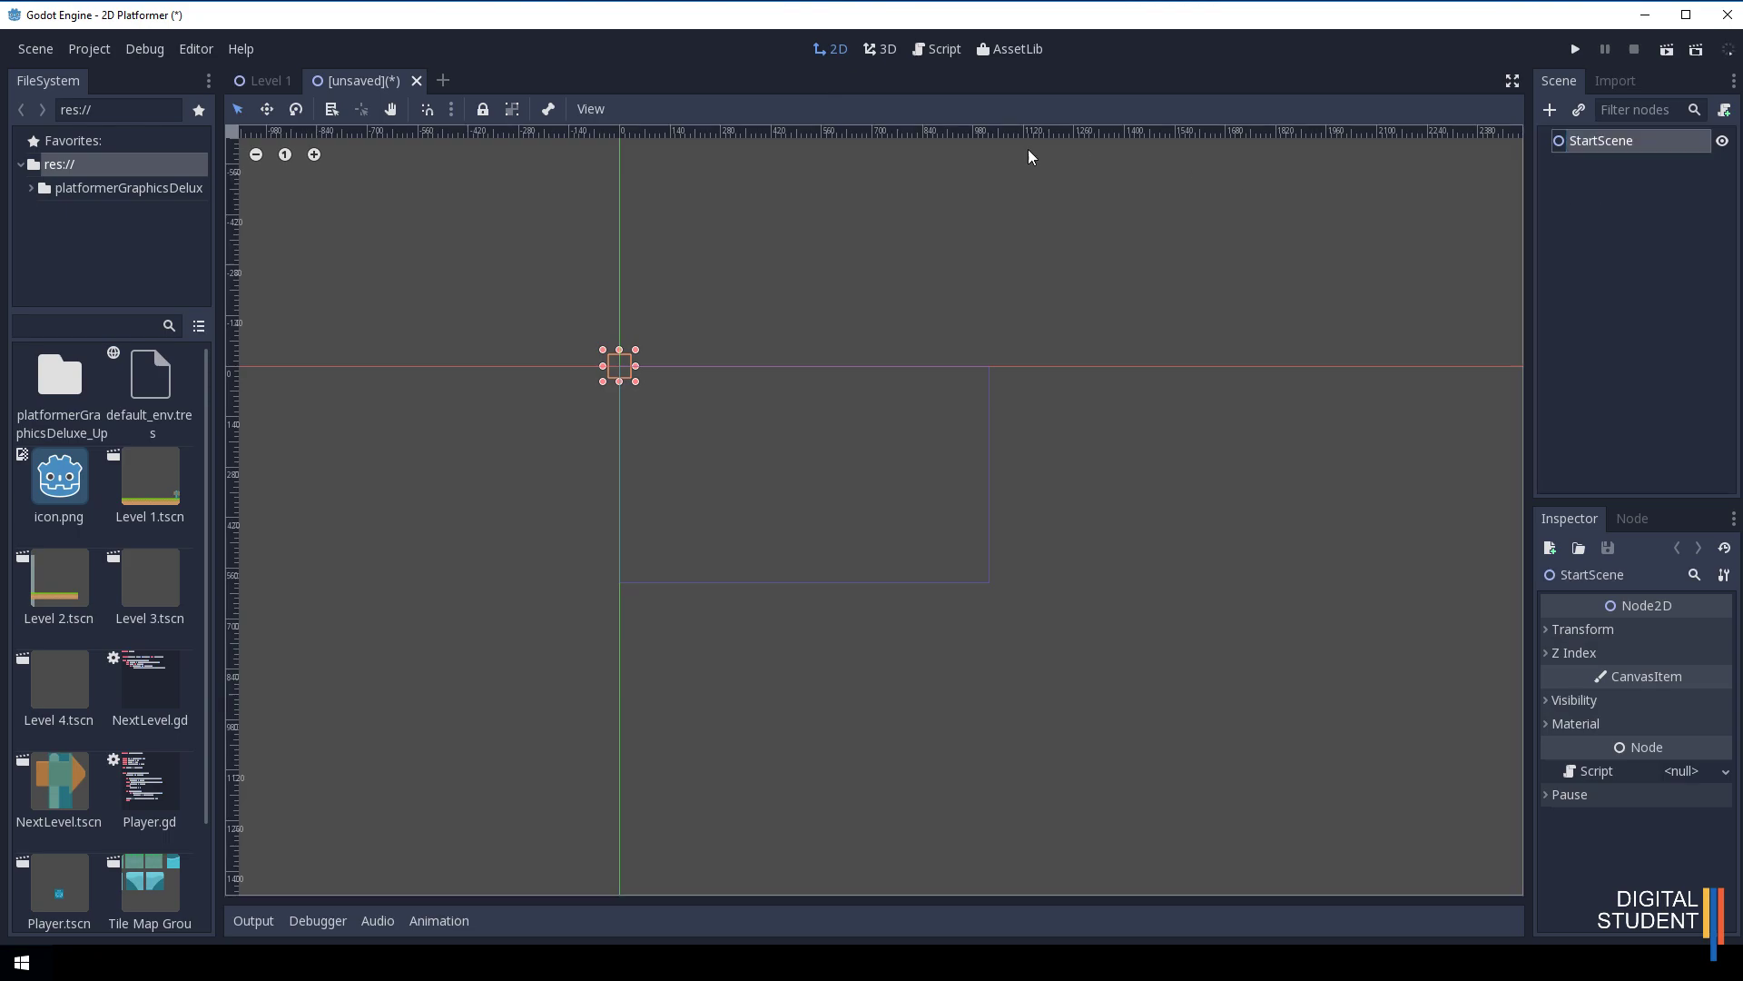
Save the new scene as StartScene.tscn in the res:// folder.
click(27, 49)
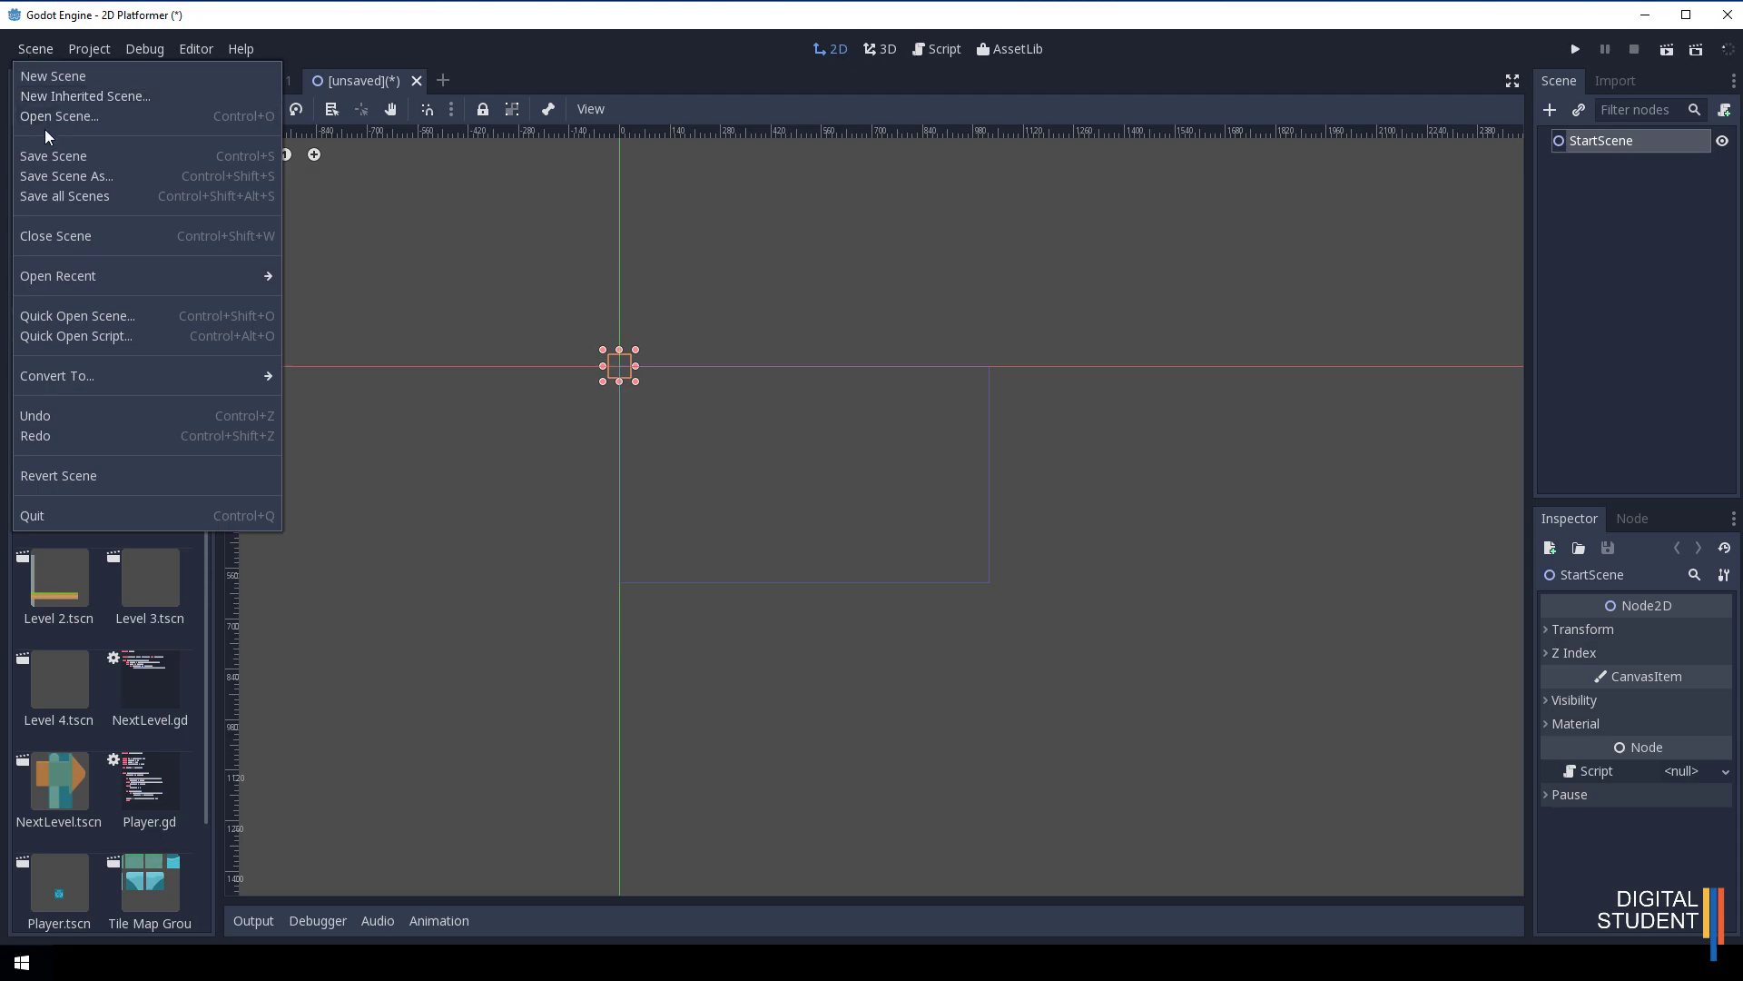
click(47, 157)
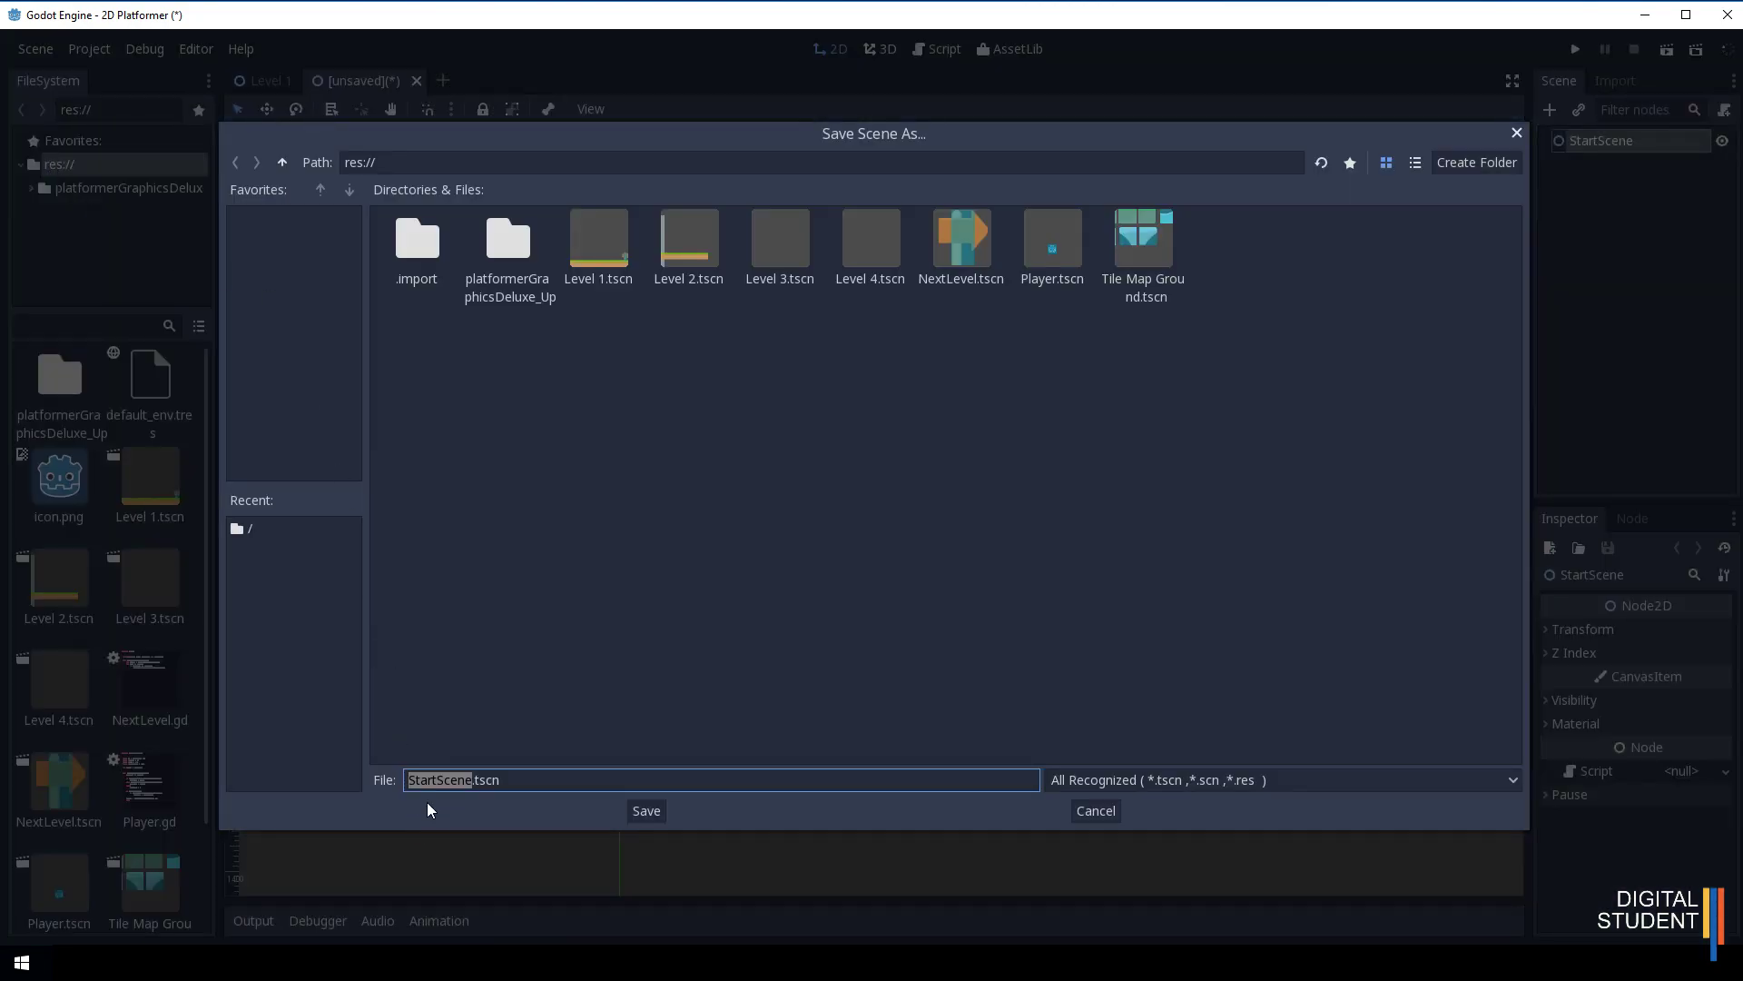
click(646, 811)
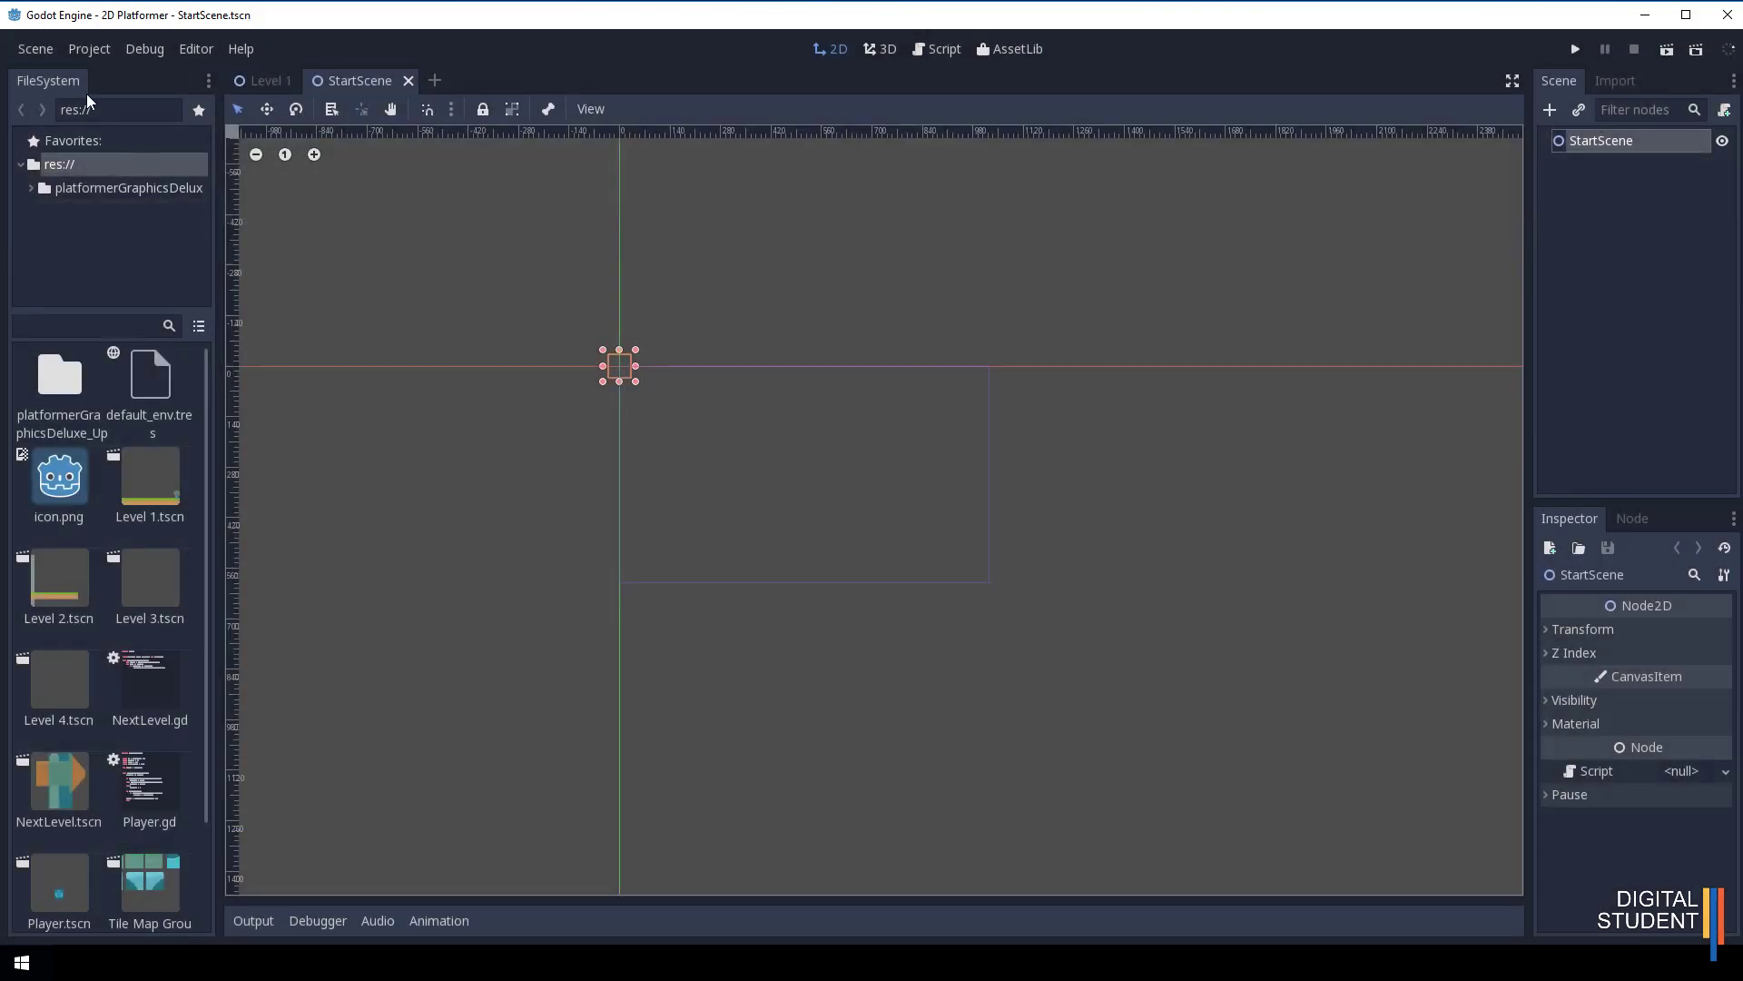
Create another new scene with a Node2D root node and name the root EndScene.
click(35, 51)
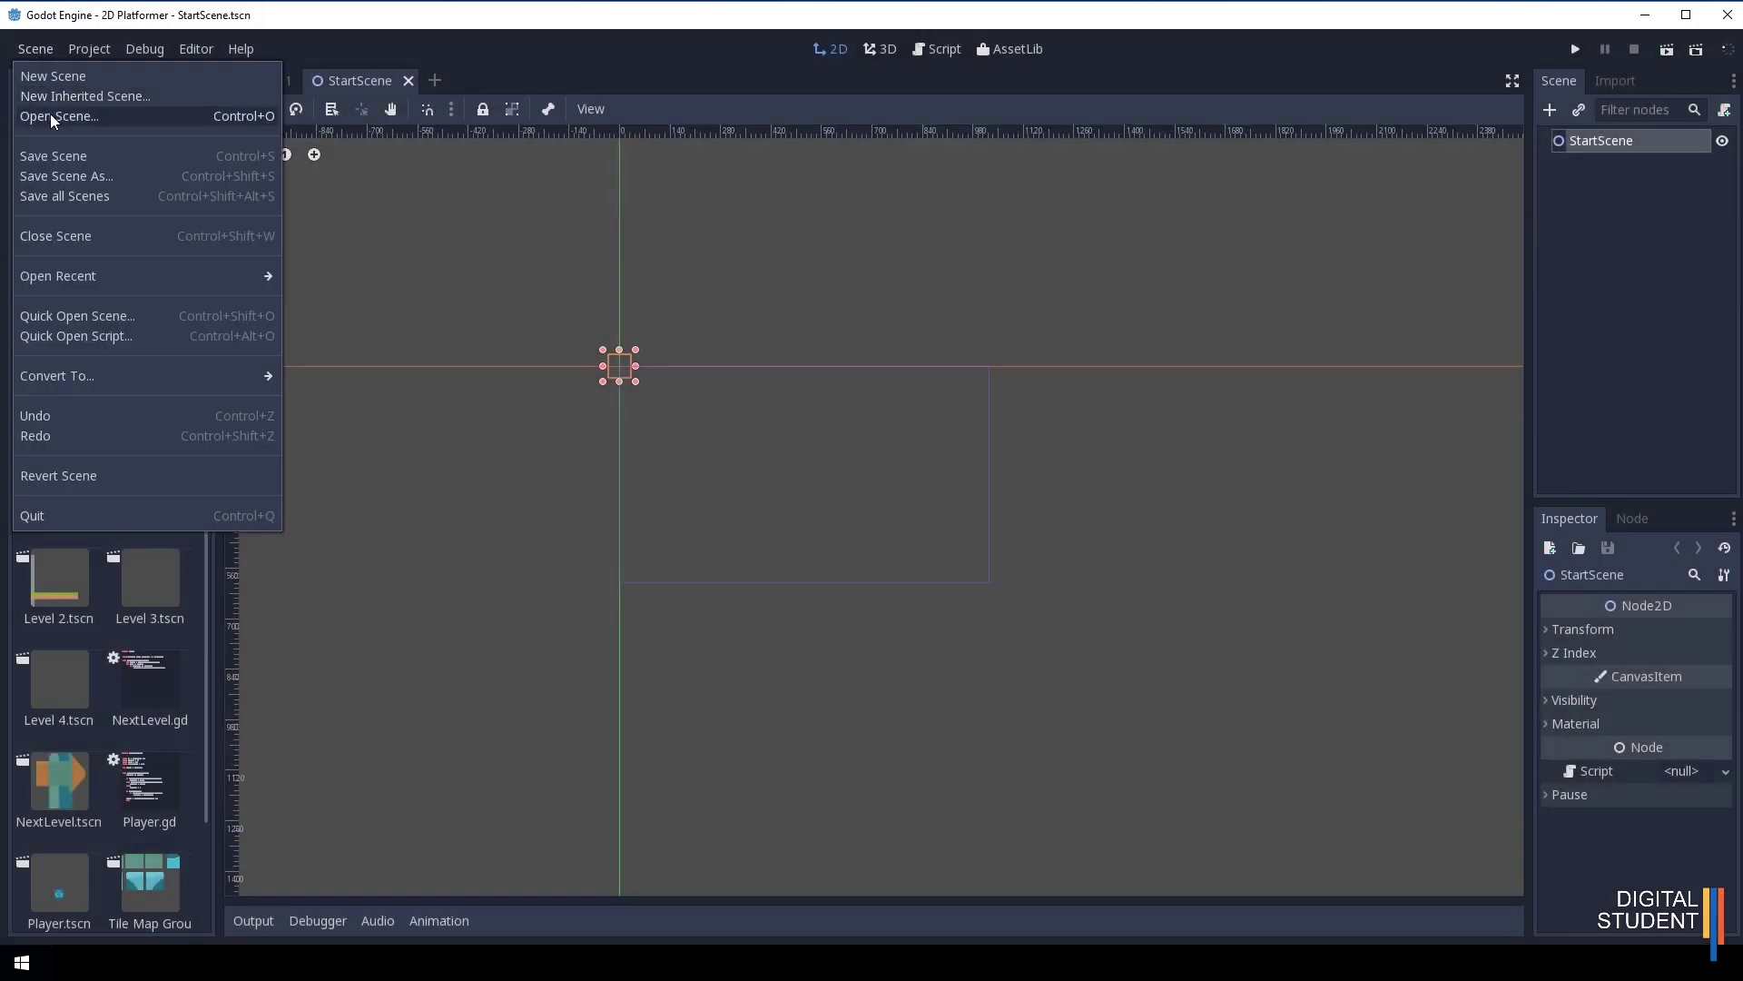
click(51, 75)
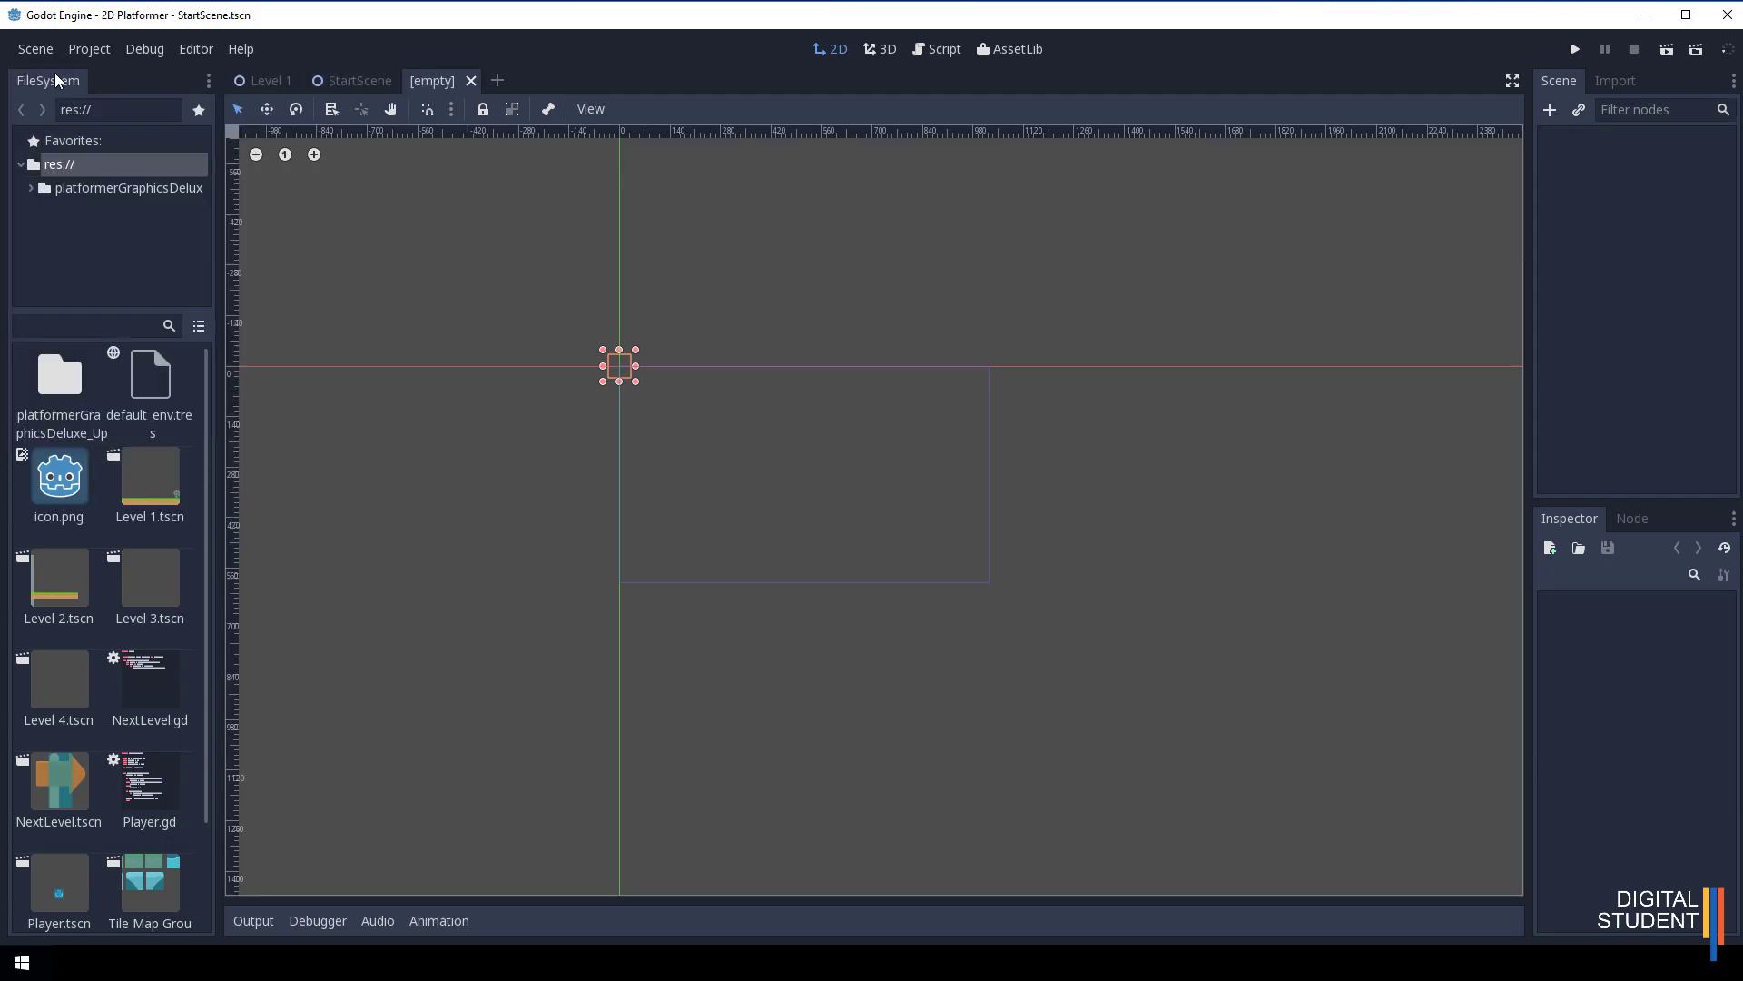
click(1550, 110)
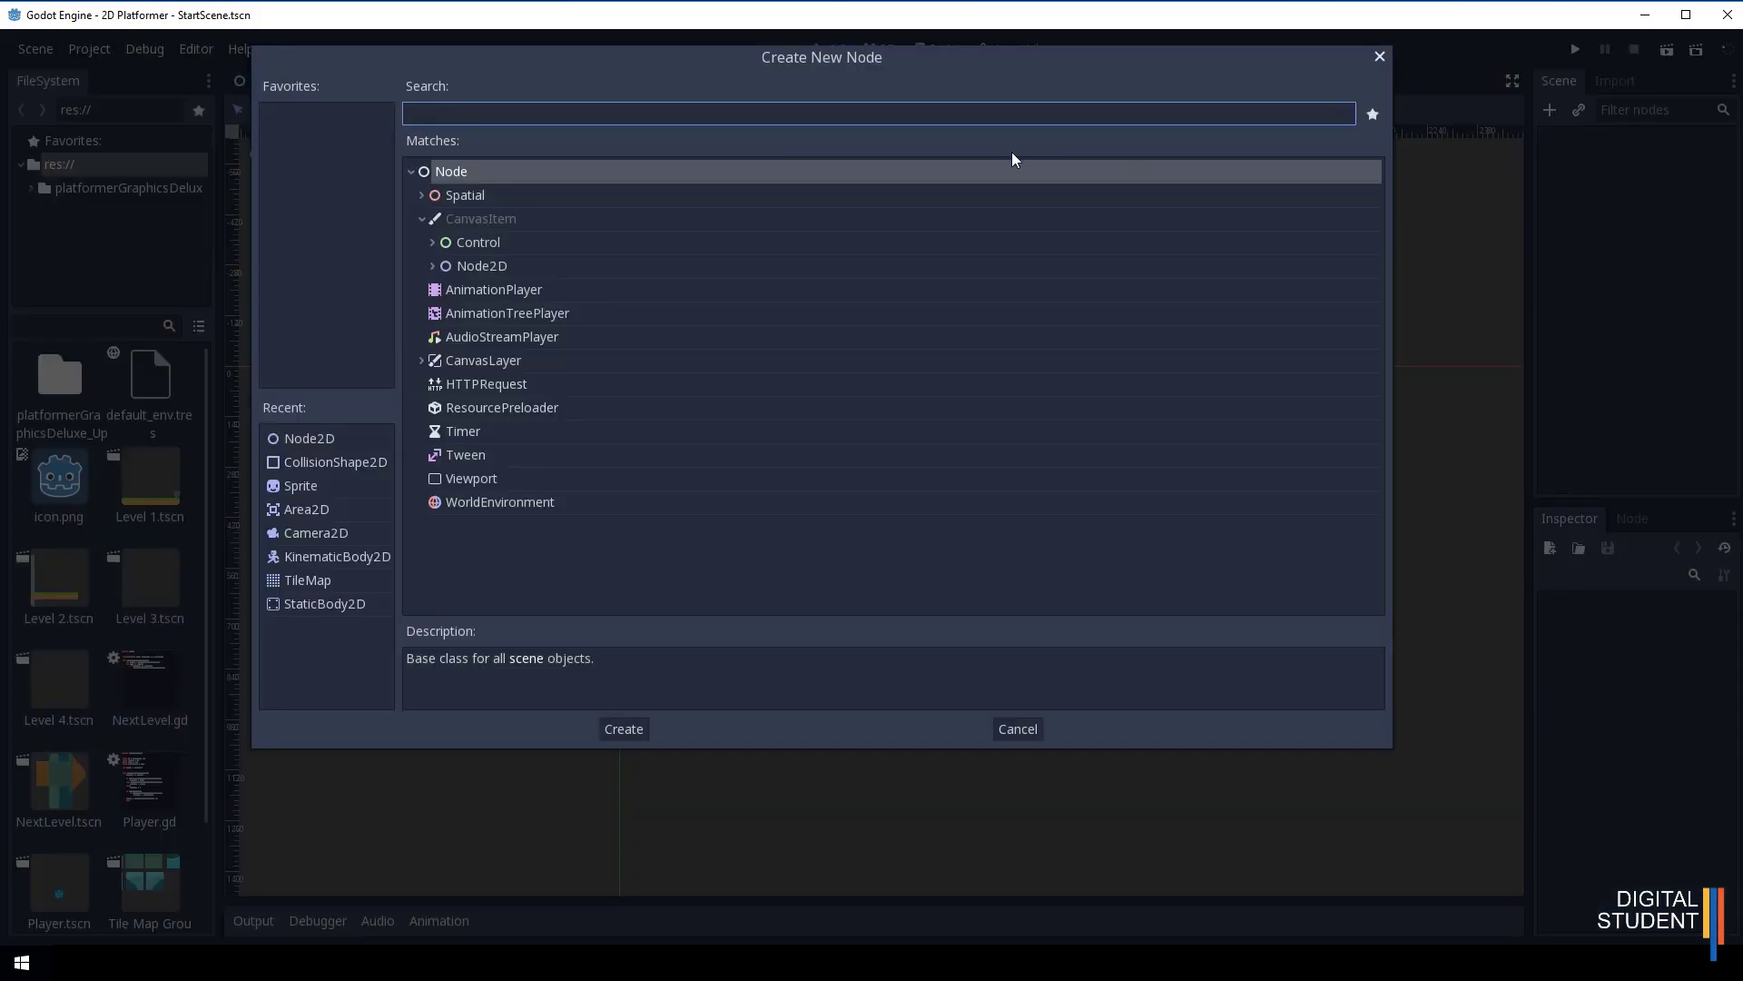
double_click(485, 267)
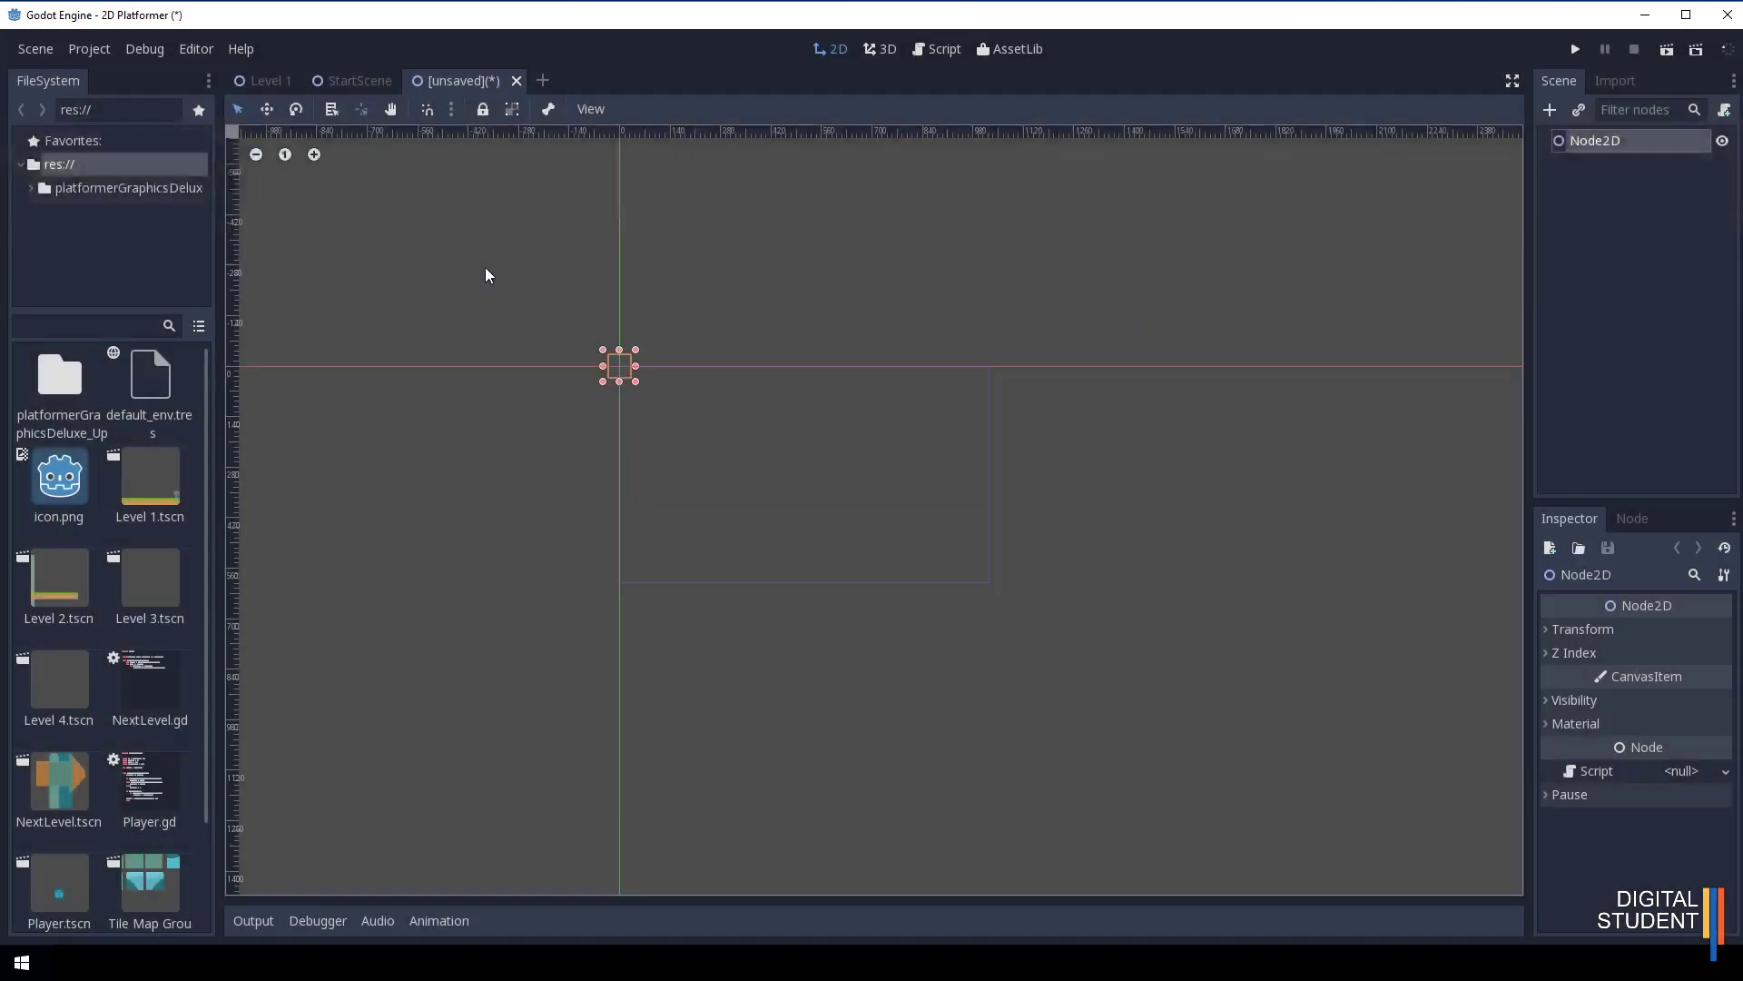
double_click(1590, 141)
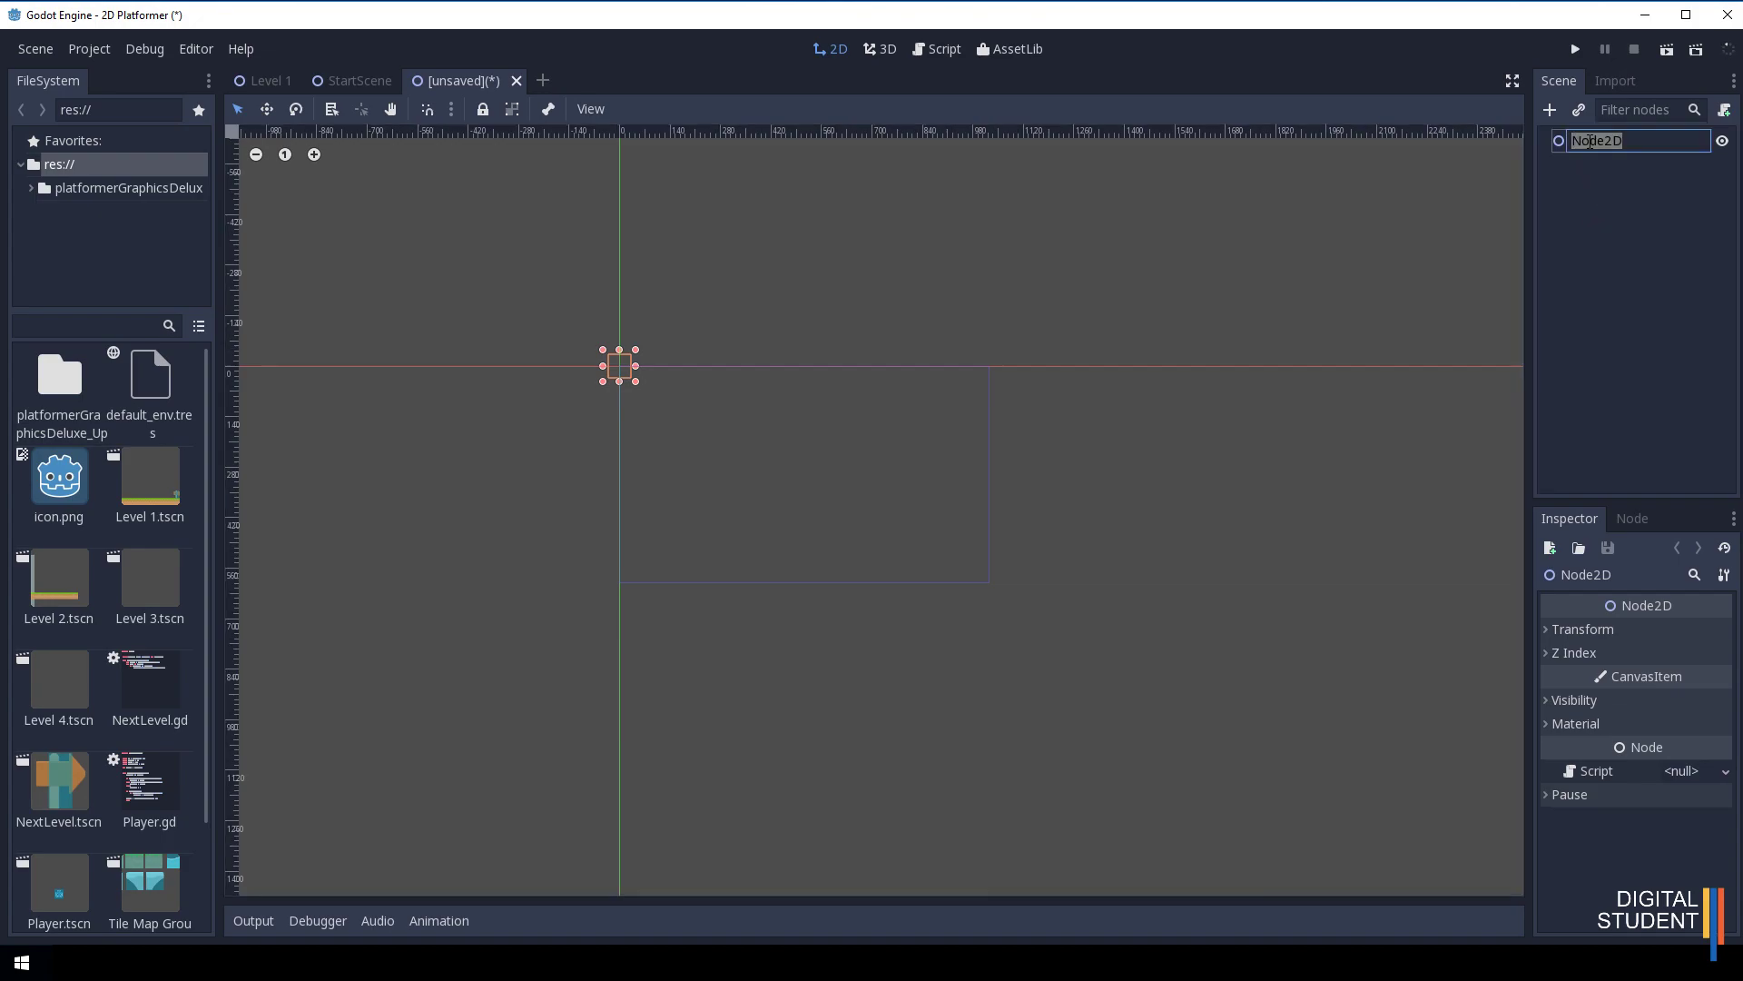
text(EndScene)
key(Return)
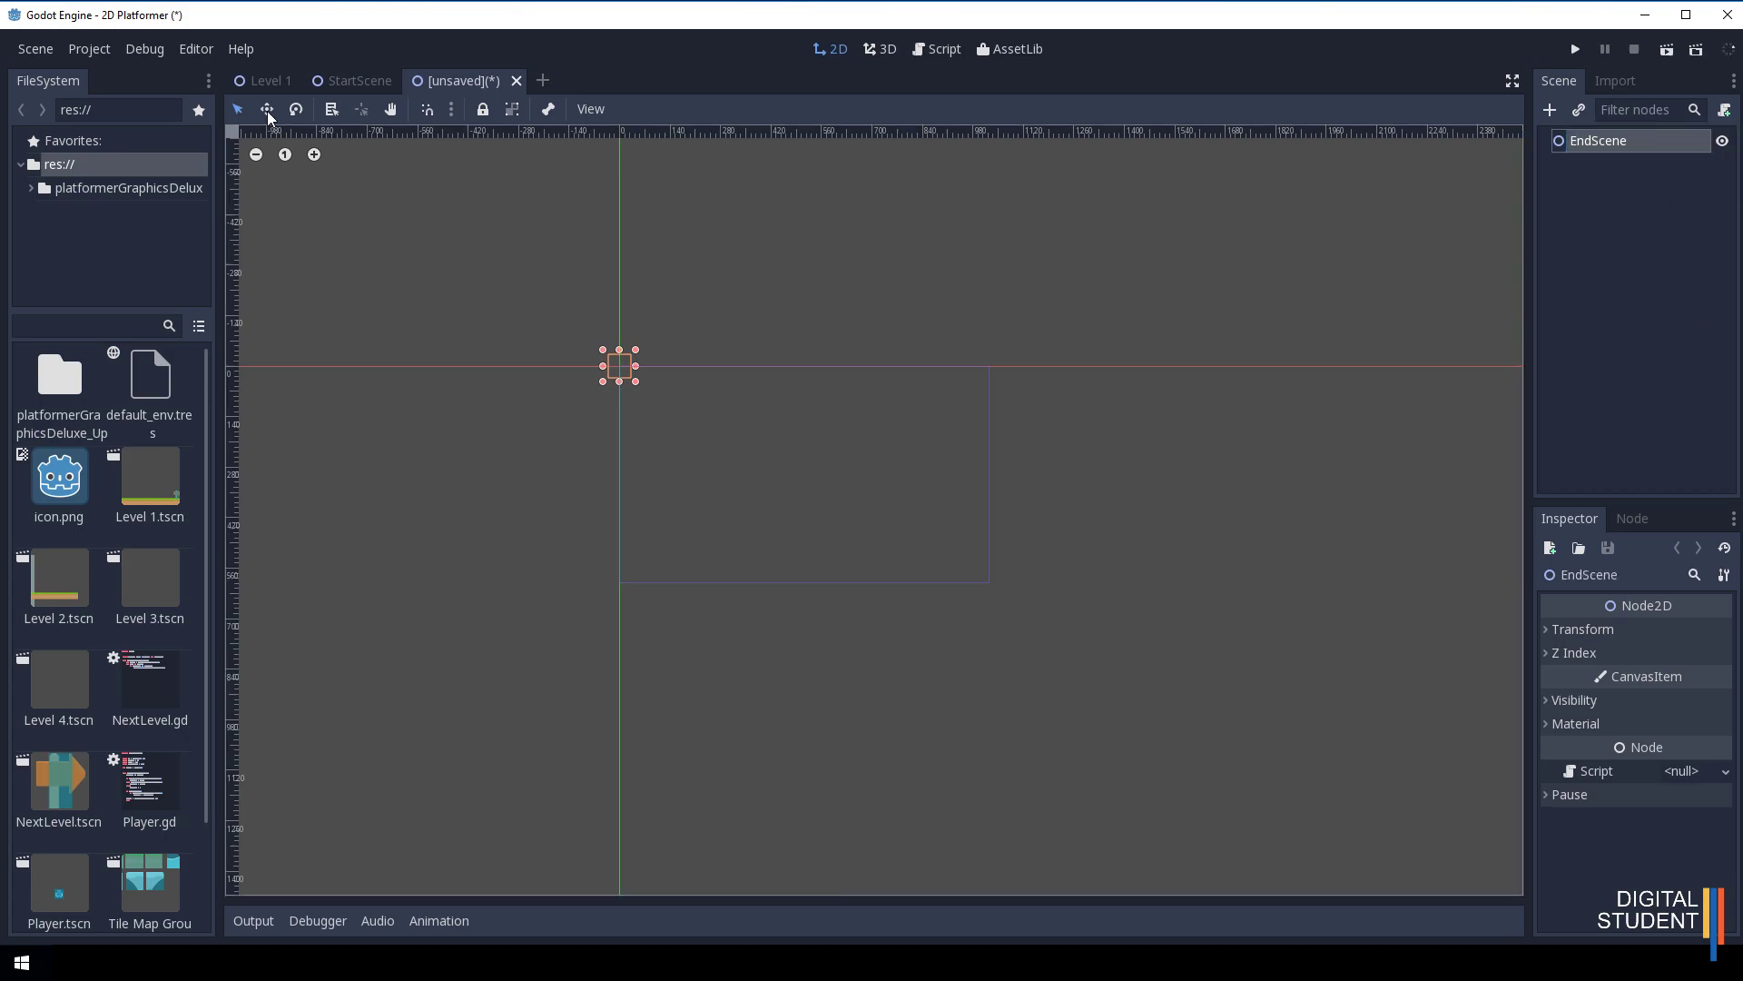
Save the scene as EndScene.tscn in the res:// folder and return to the StartScene scene.
click(27, 55)
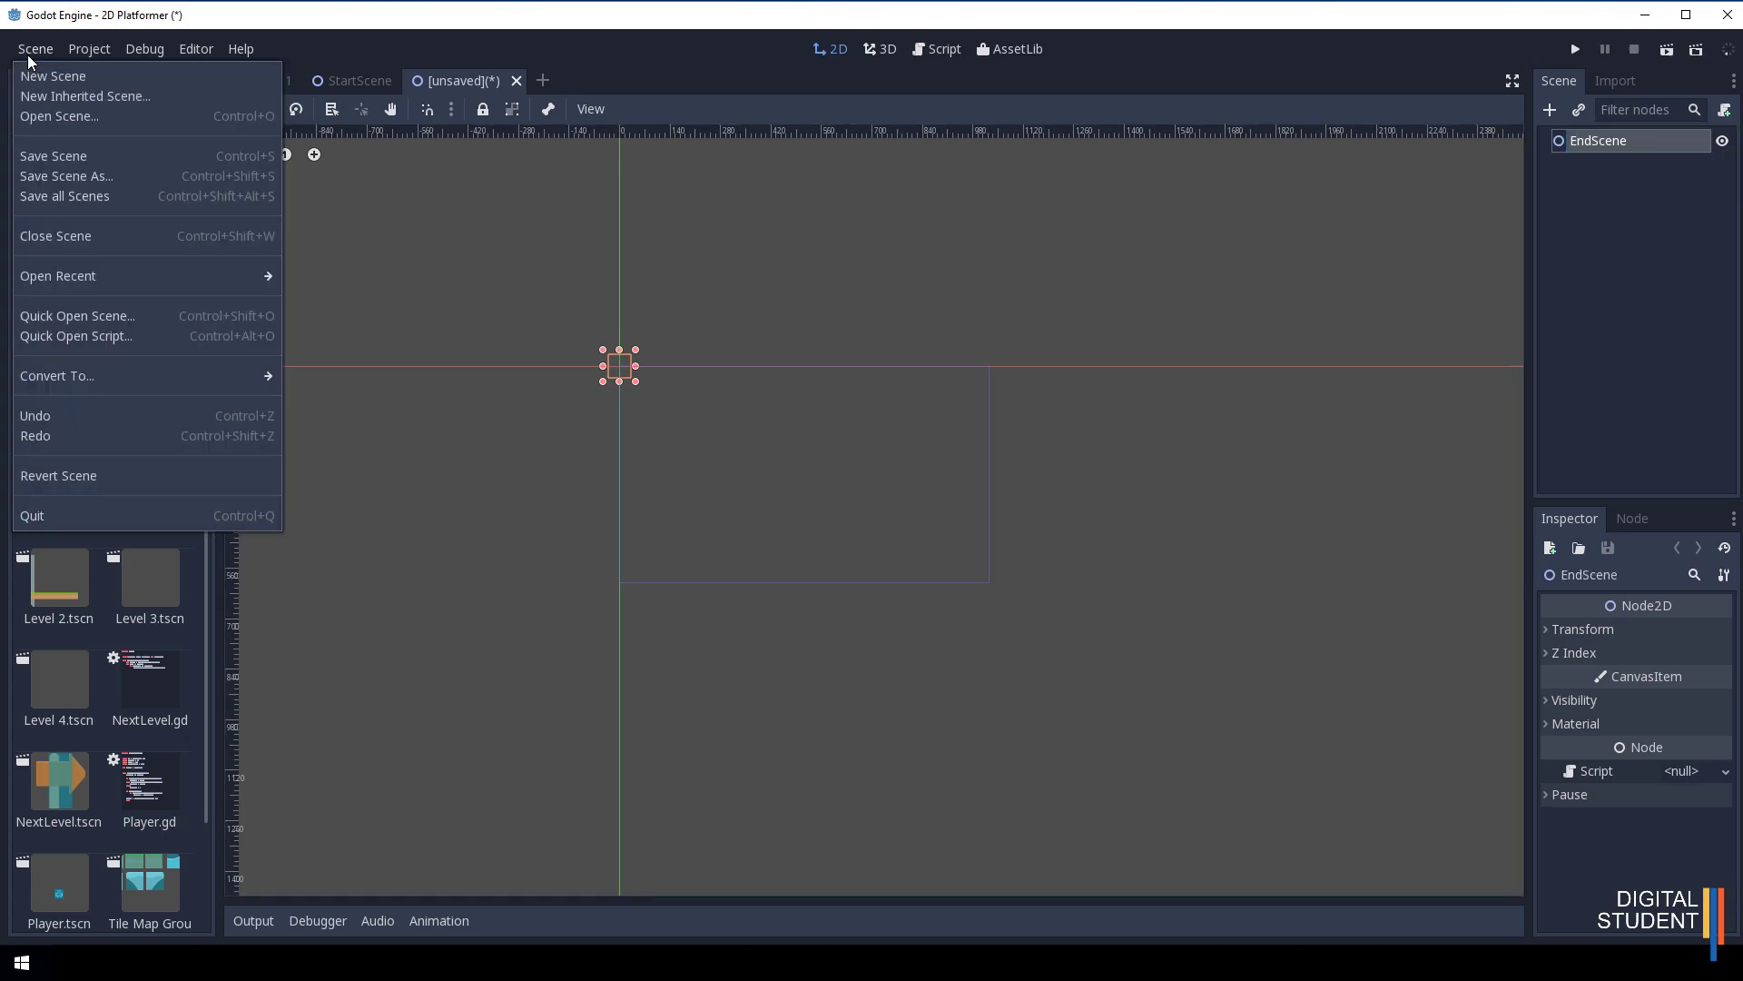
click(43, 158)
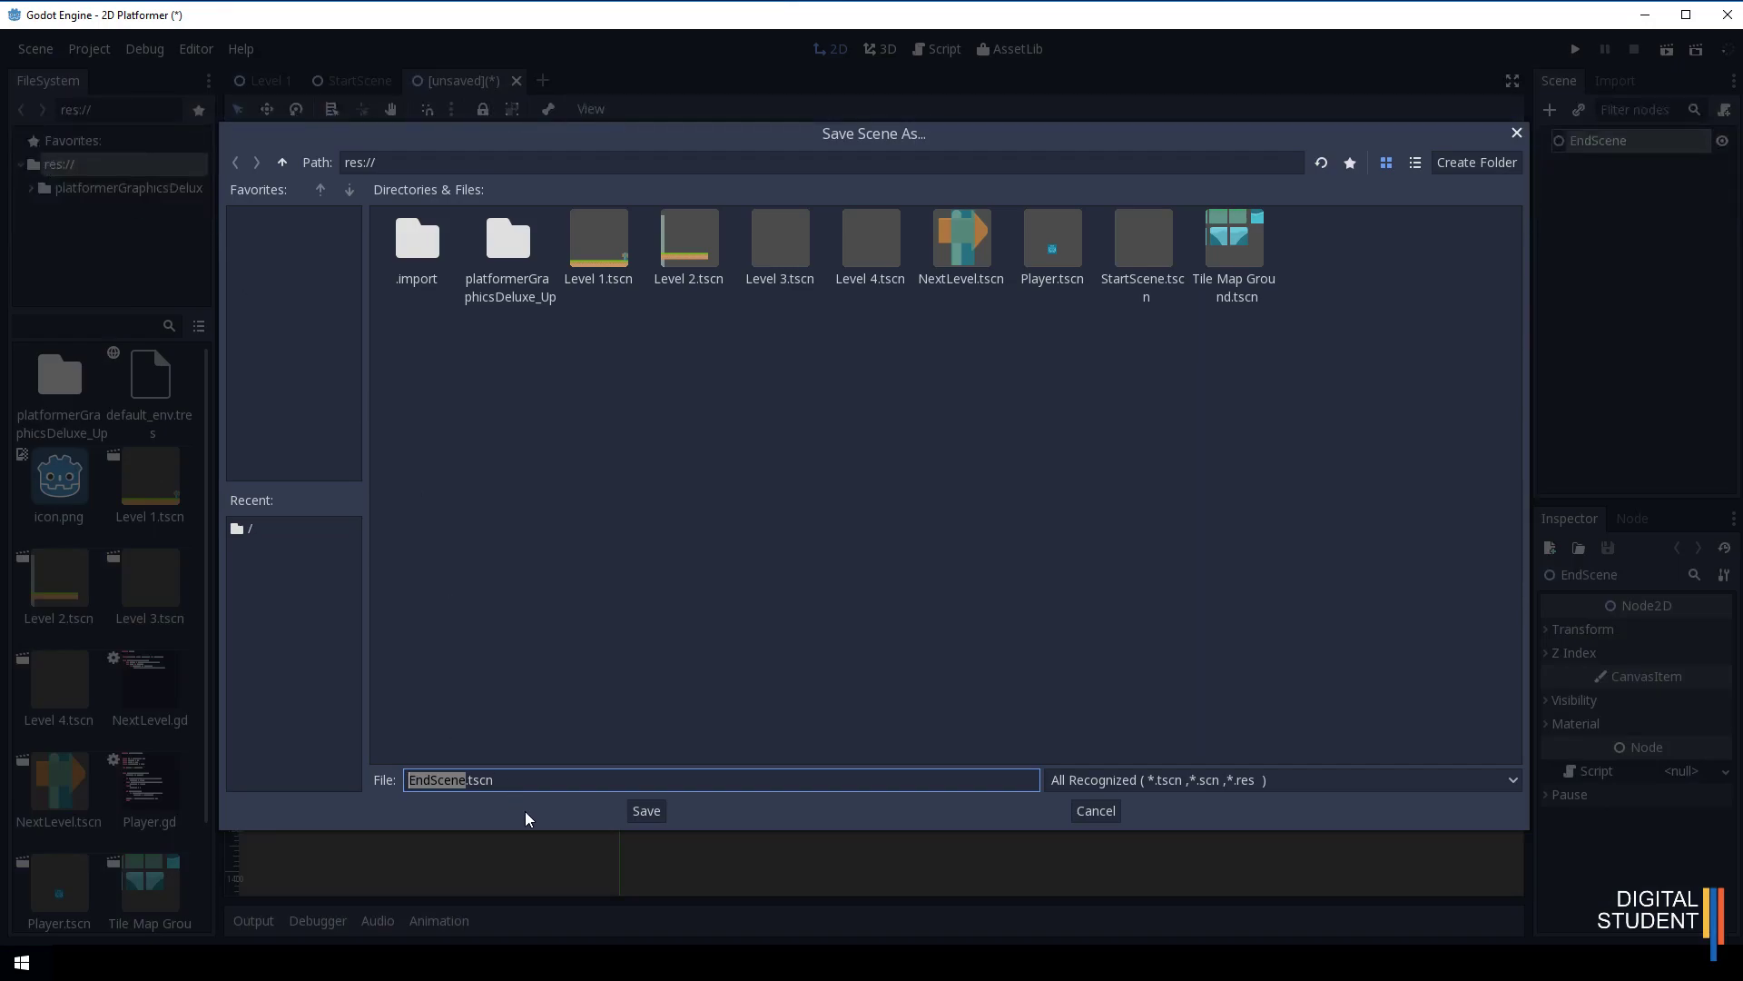
click(647, 811)
scroll(177, 639, down, 3)
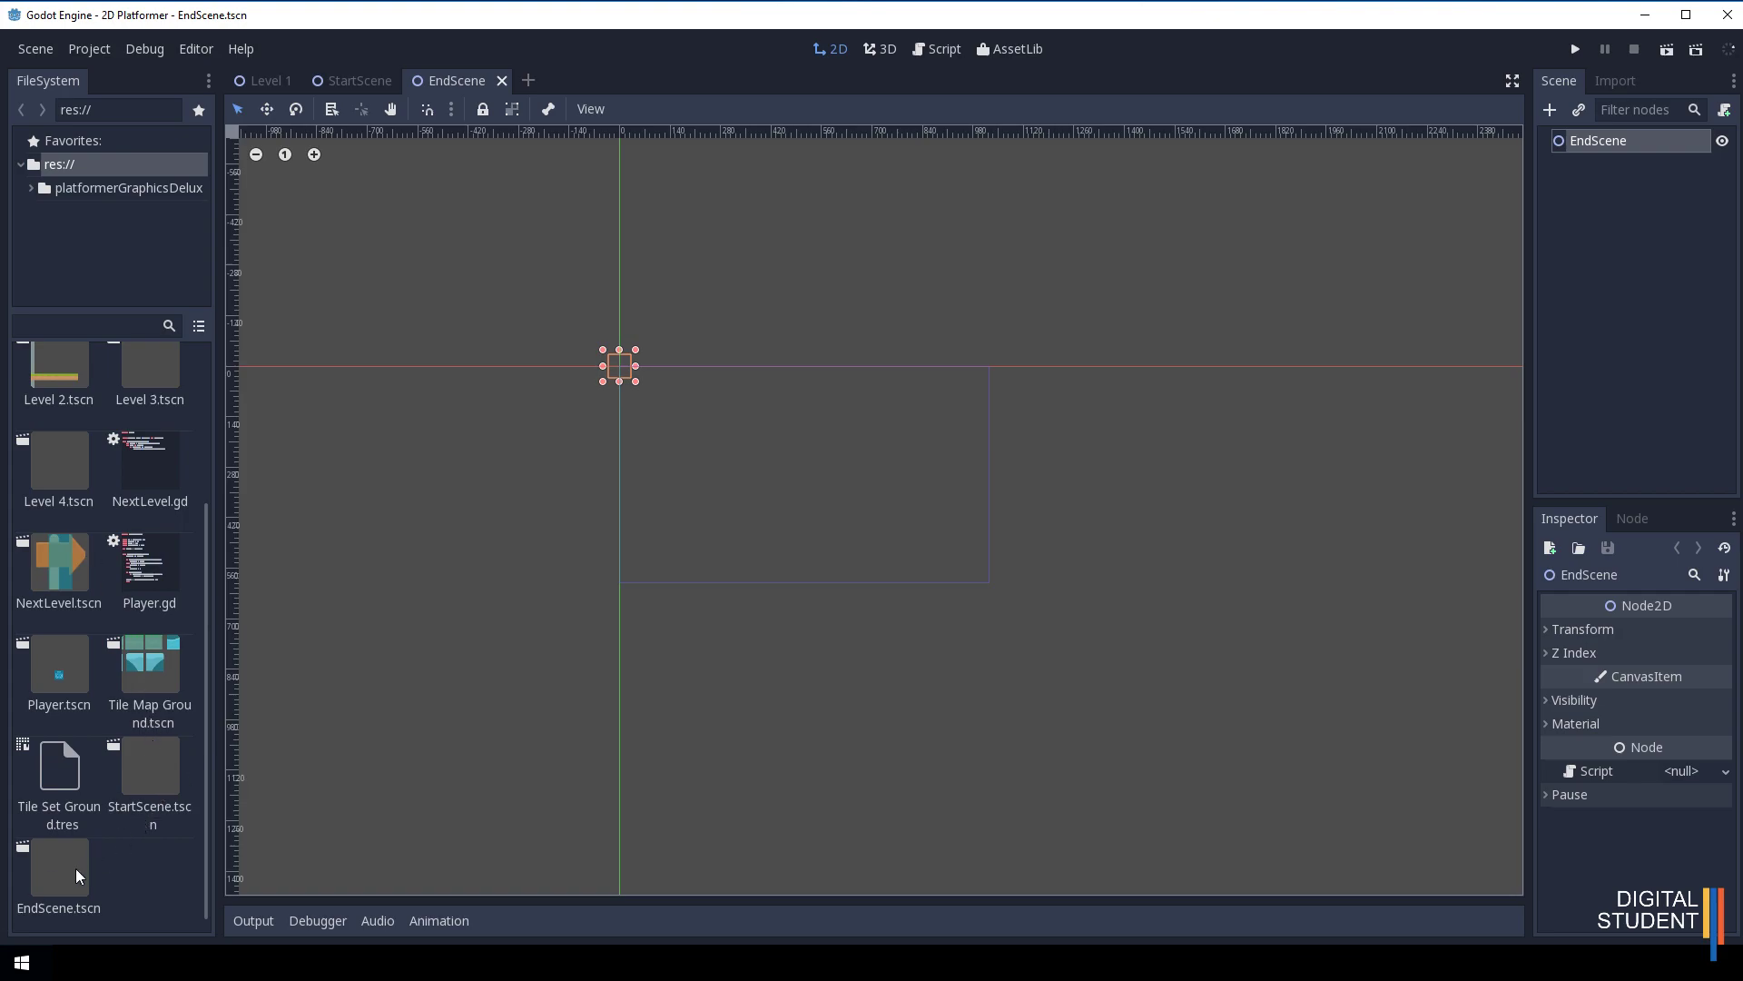
click(376, 87)
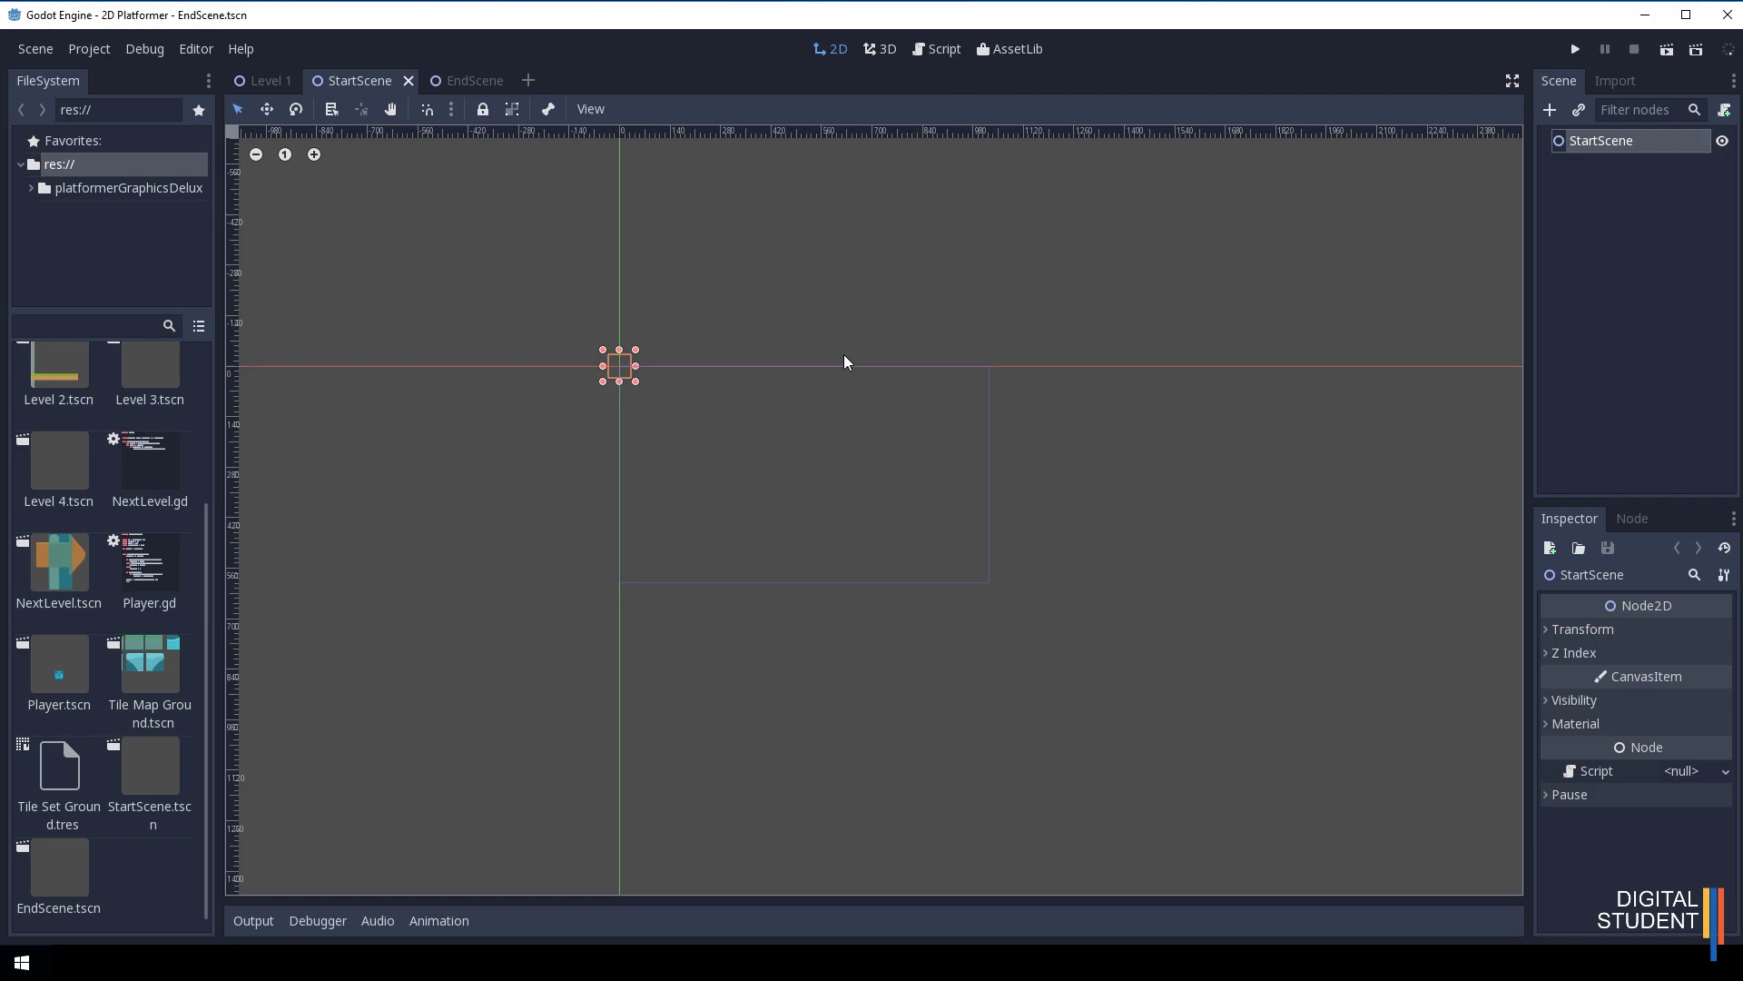
scroll(127, 674, up, 3)
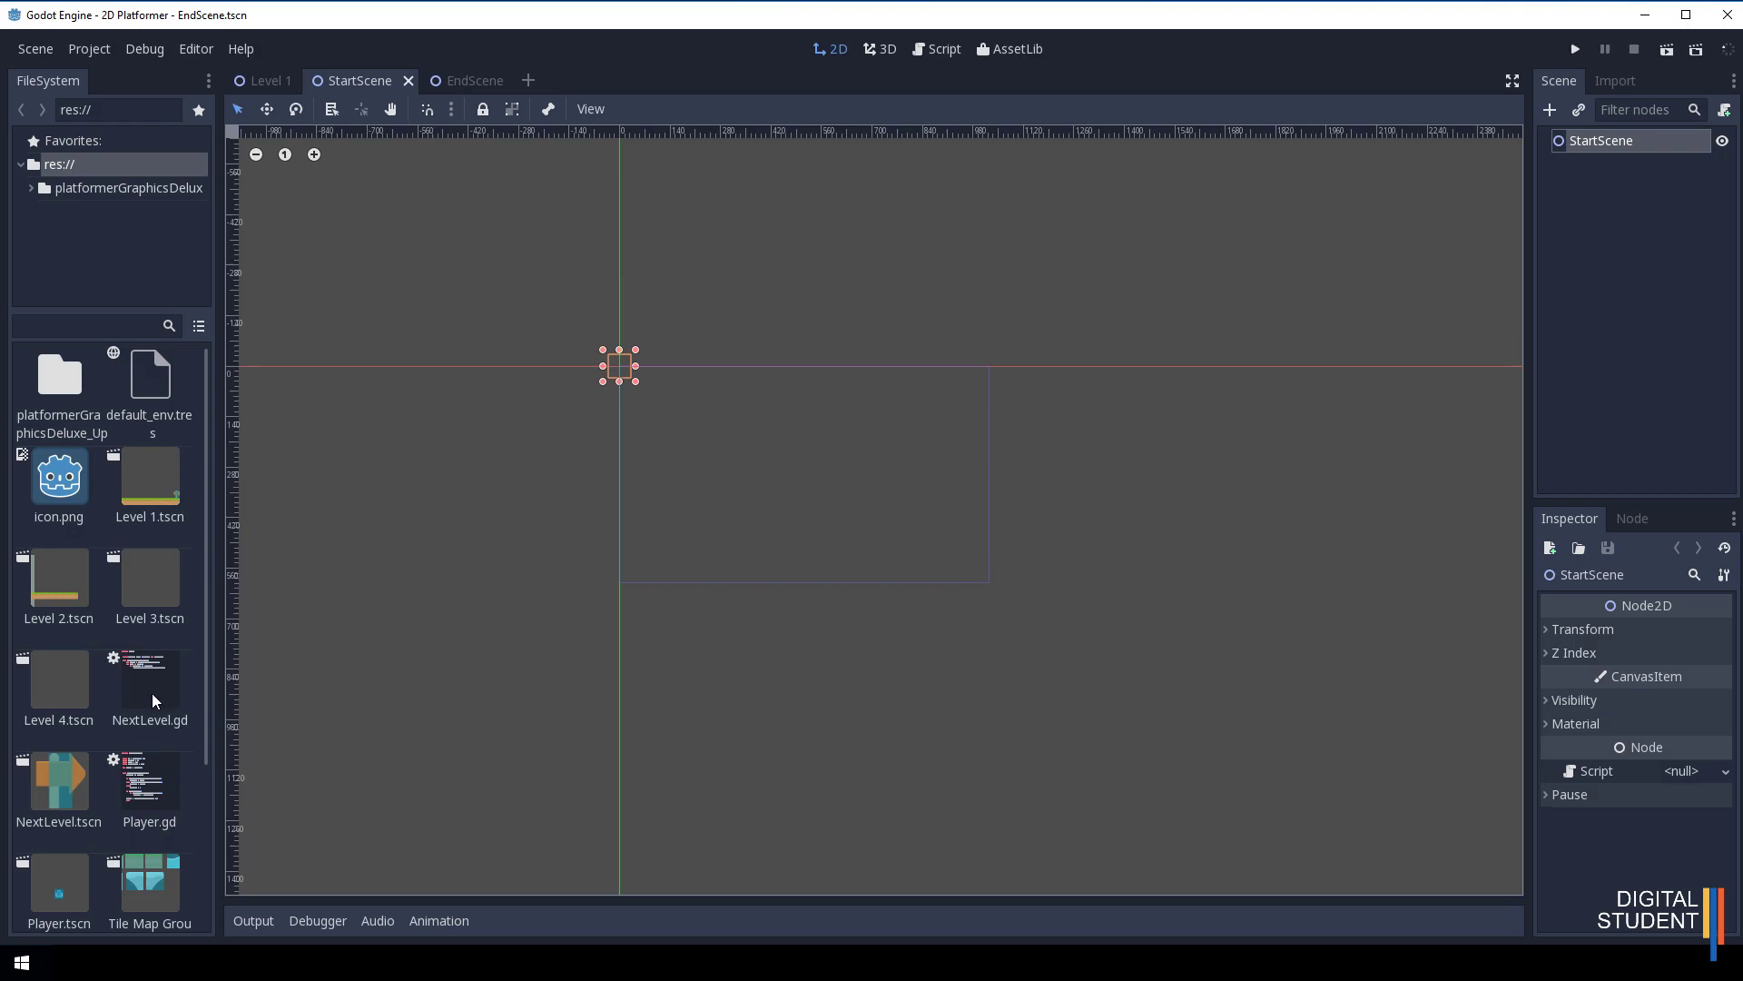
Switch to the browser, review the Splatch font's characters on its dafont.com page, and download the font.
key(alt+Tab)
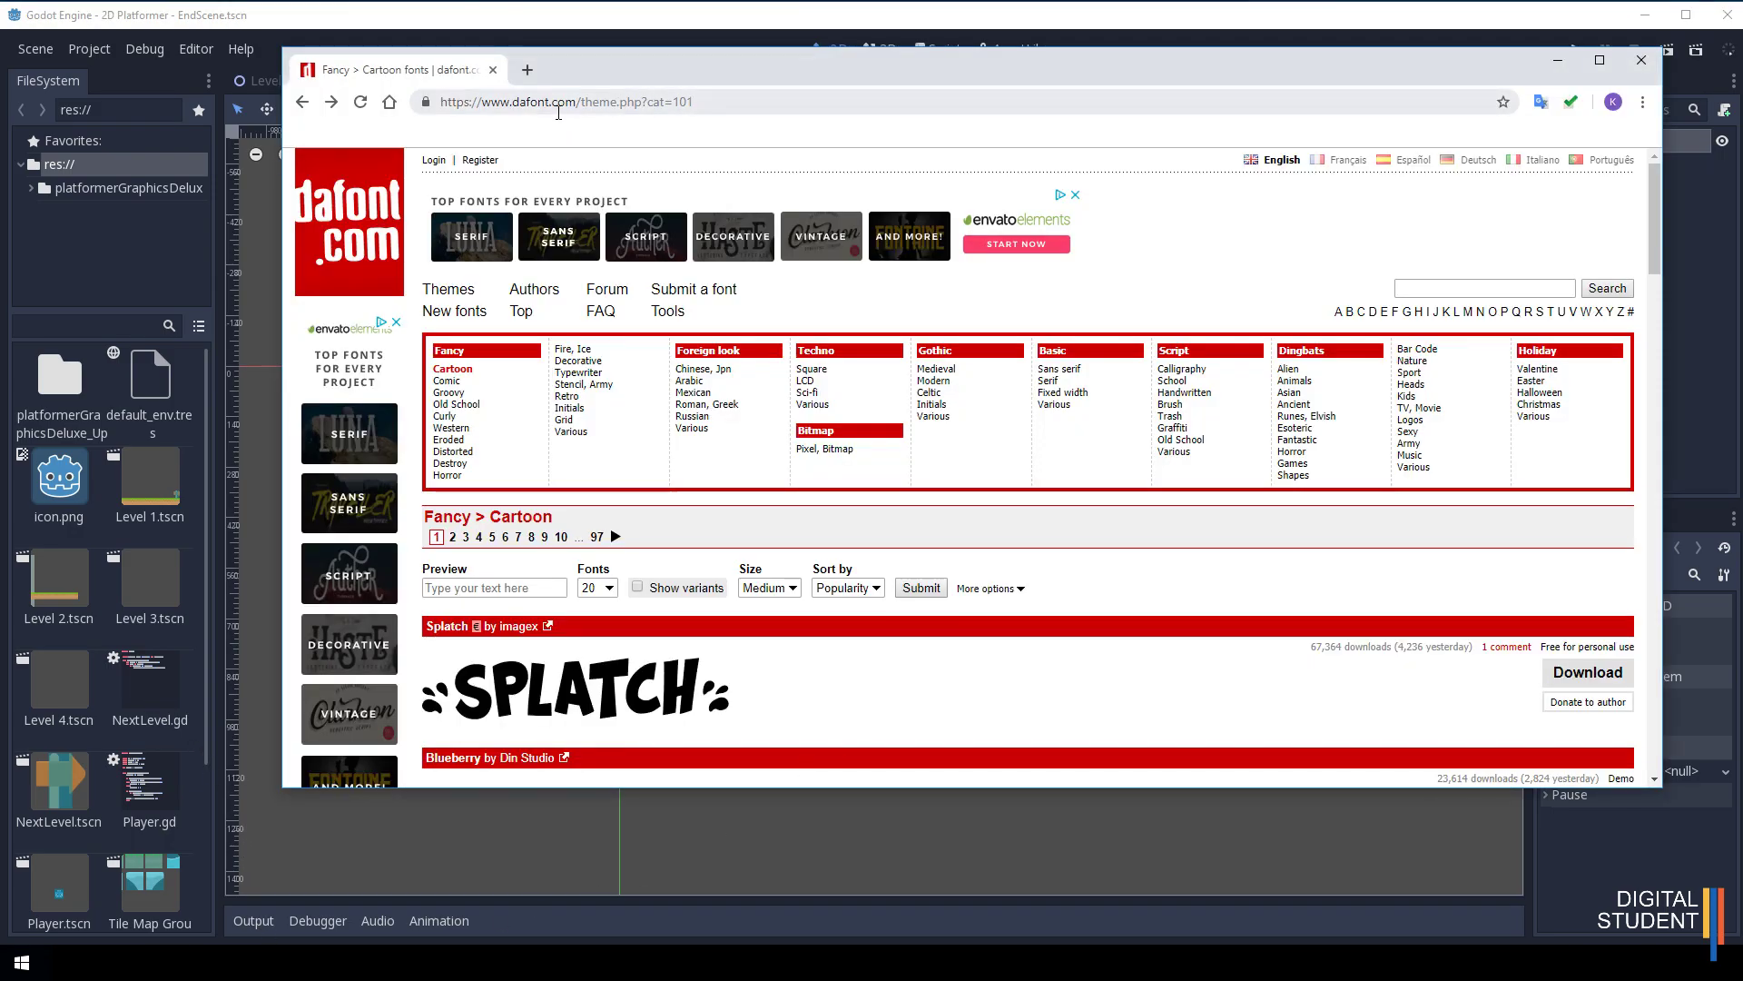
click(650, 710)
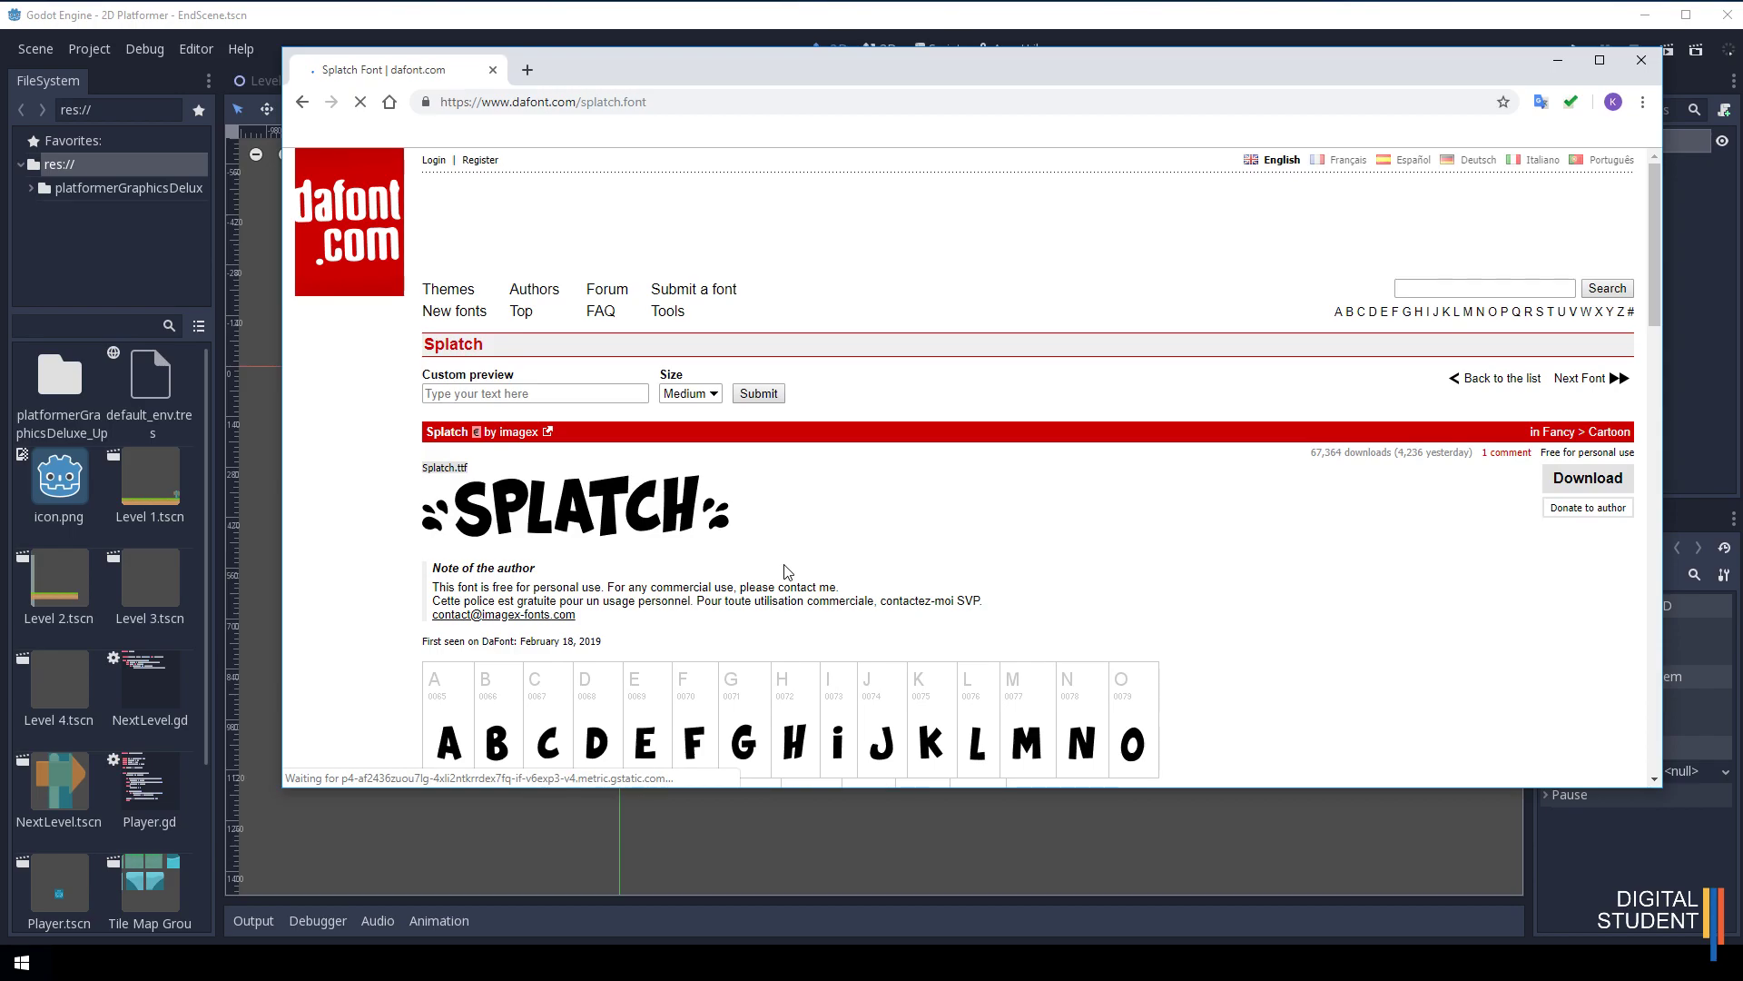
scroll(786, 574, down, 1)
scroll(786, 574, down, 5)
scroll(780, 572, down, 1)
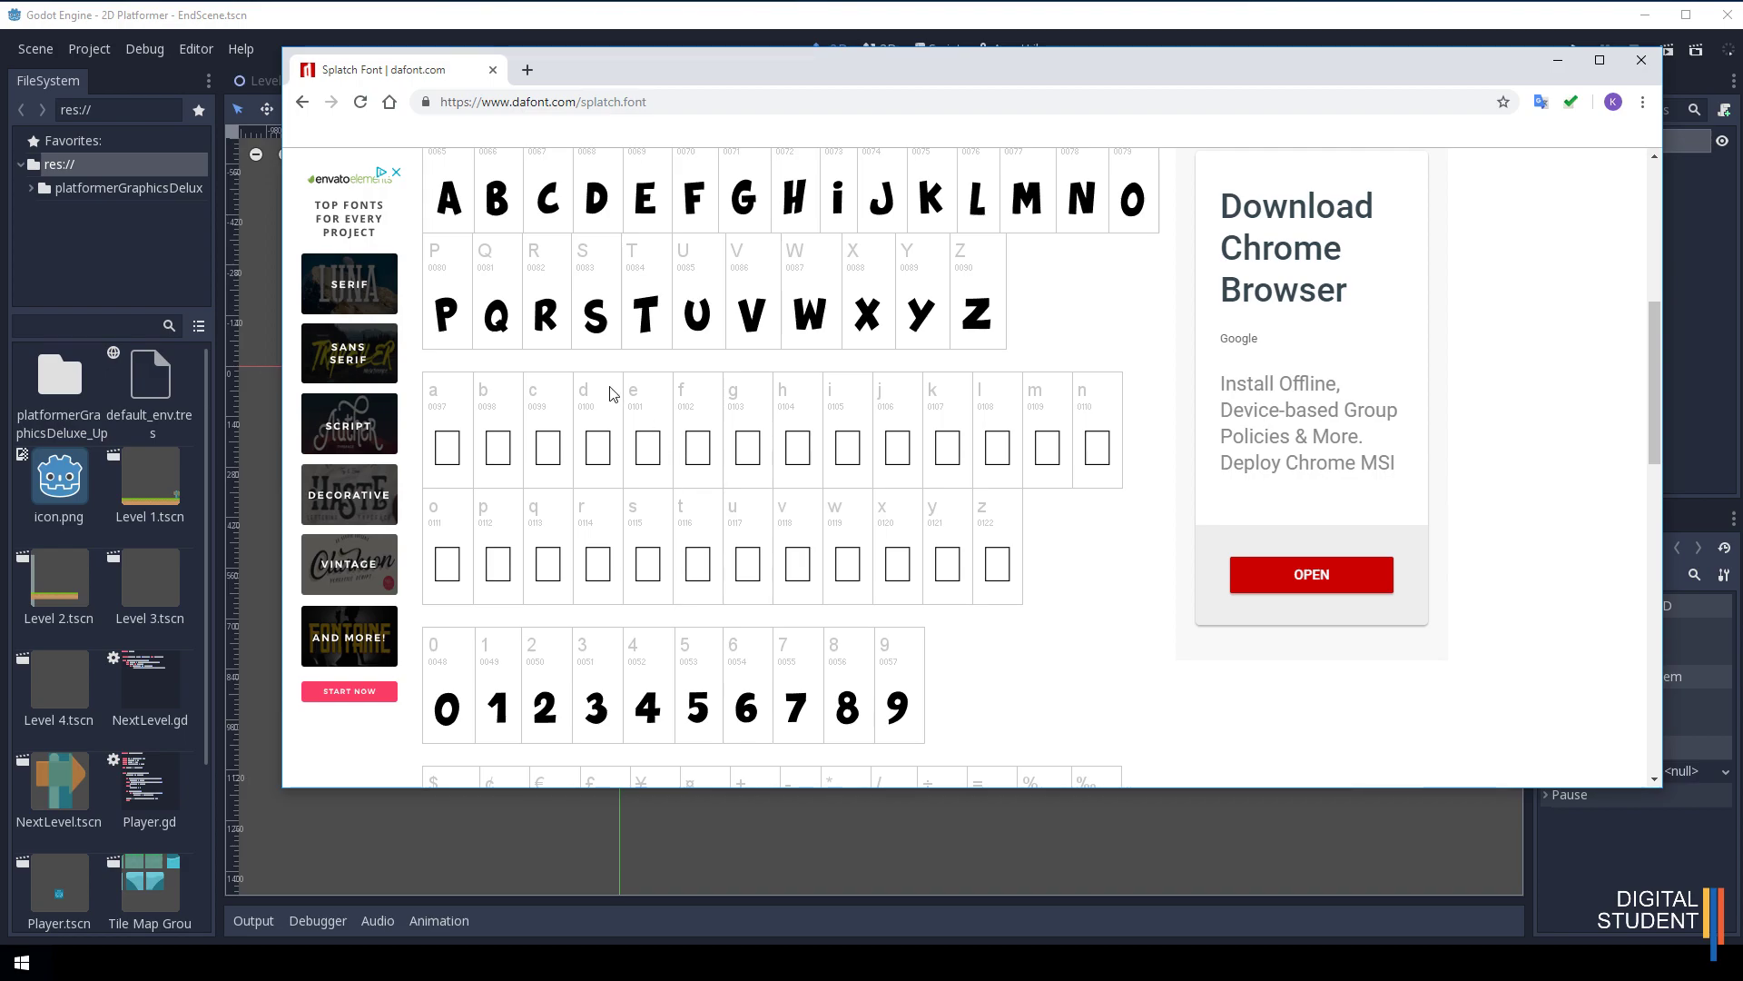
scroll(740, 413, up, 6)
scroll(693, 506, down, 2)
scroll(699, 511, up, 2)
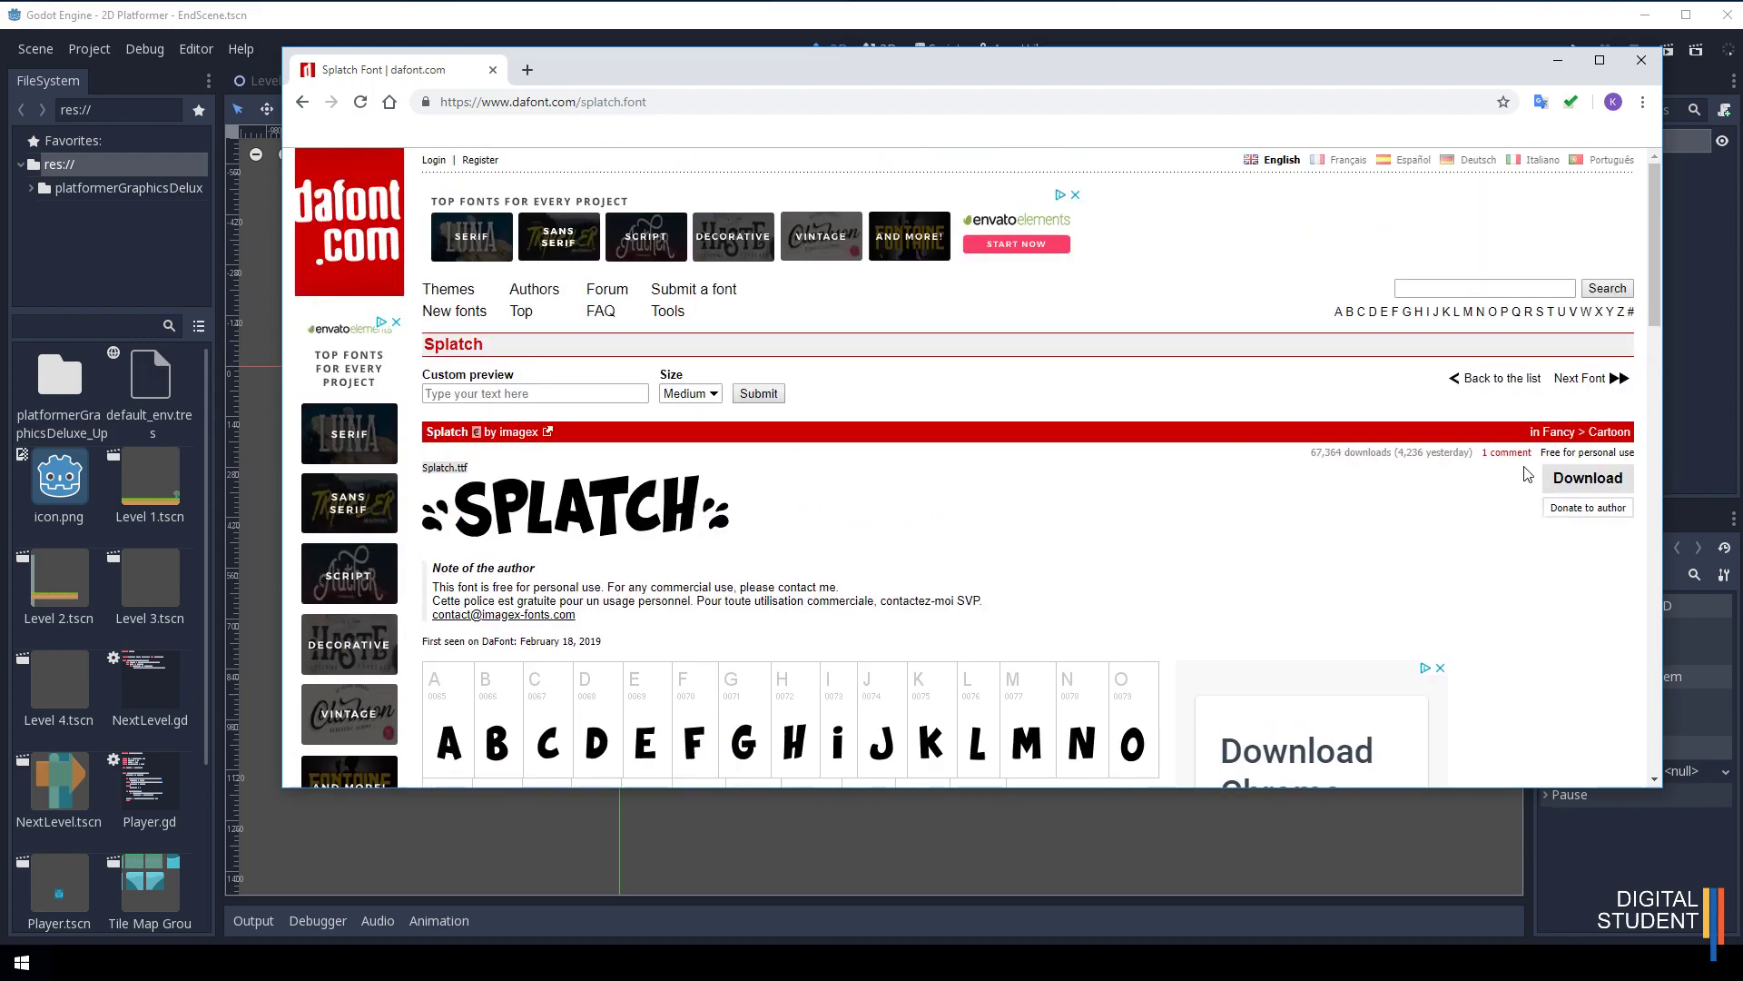
click(1574, 481)
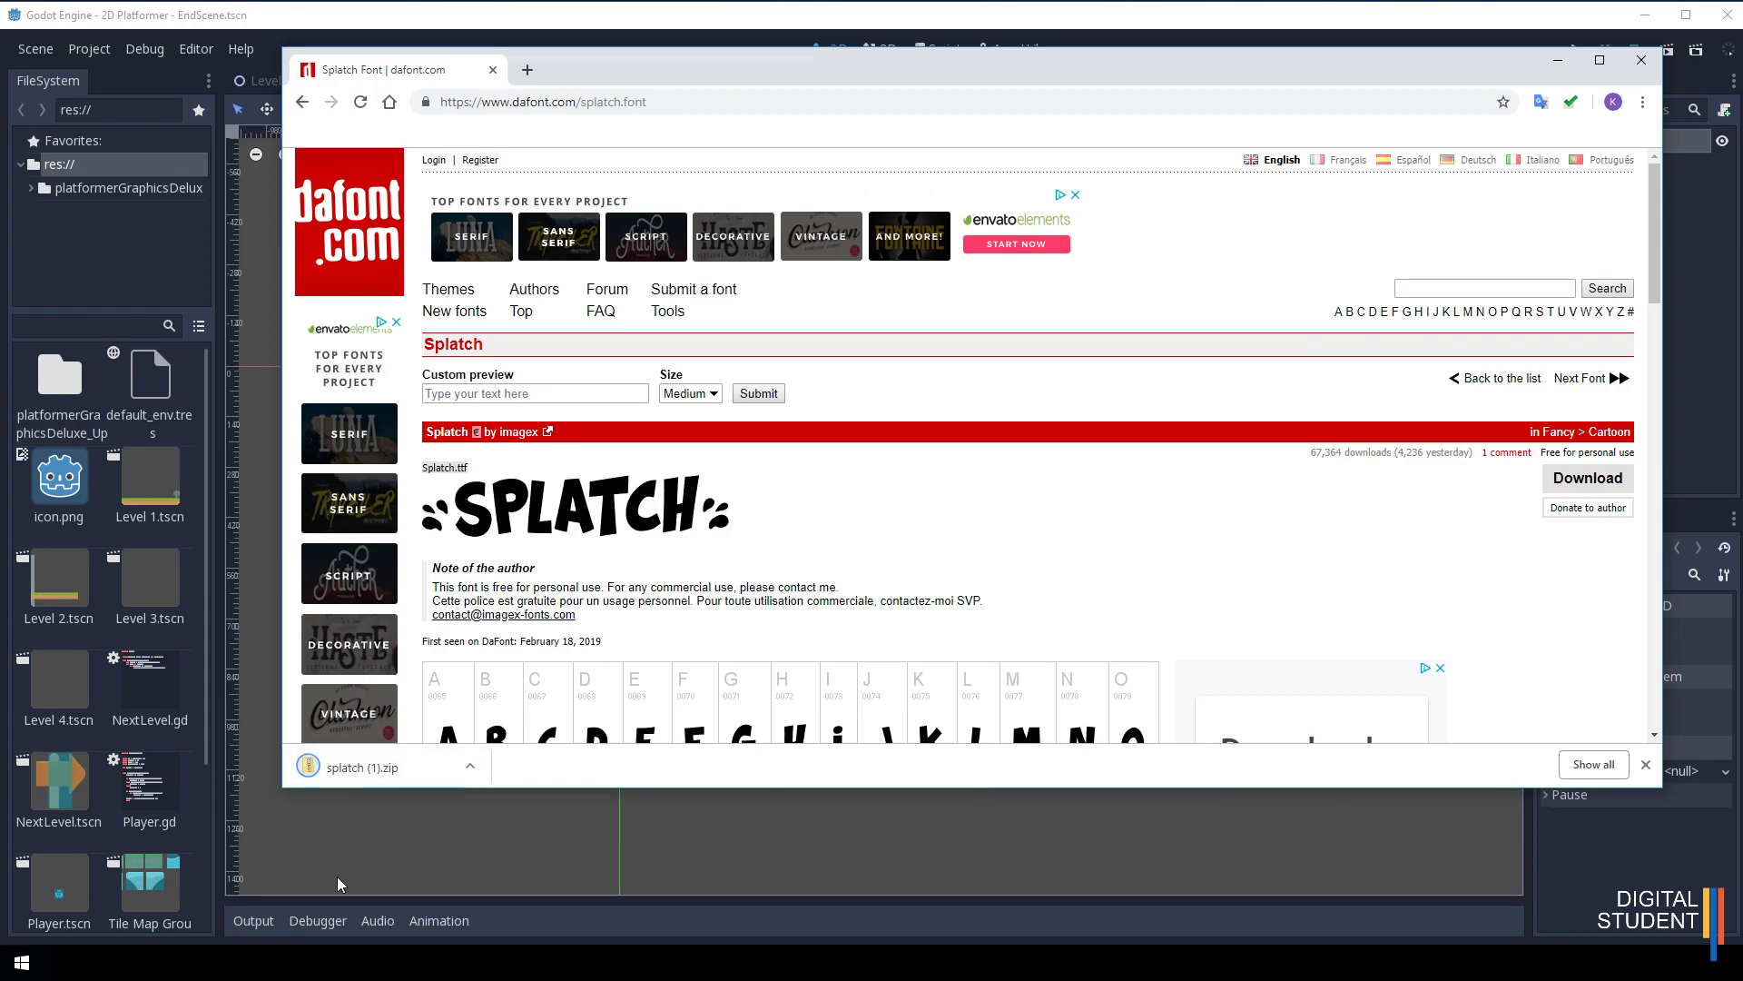
Switch to File Explorer and put the downloaded splatch (1).zip into the Godot 3.0 - 2D platformer Project folder.
key(alt+Tab)
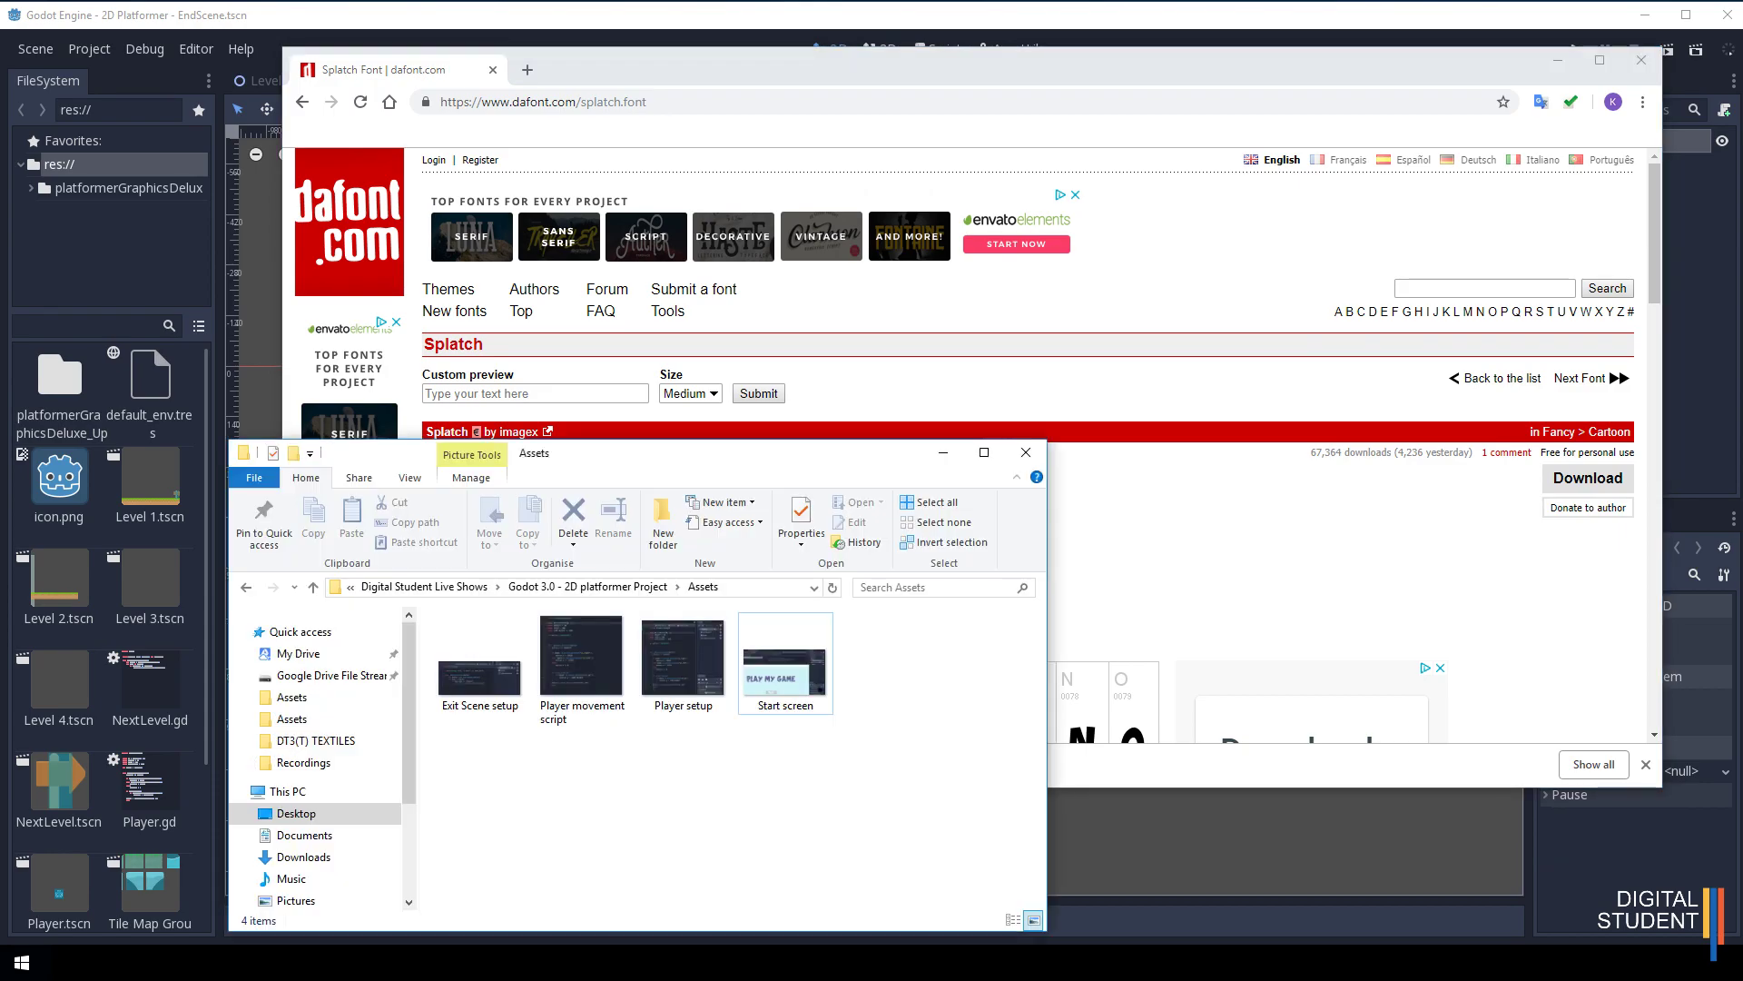
drag(597, 415, 570, 392)
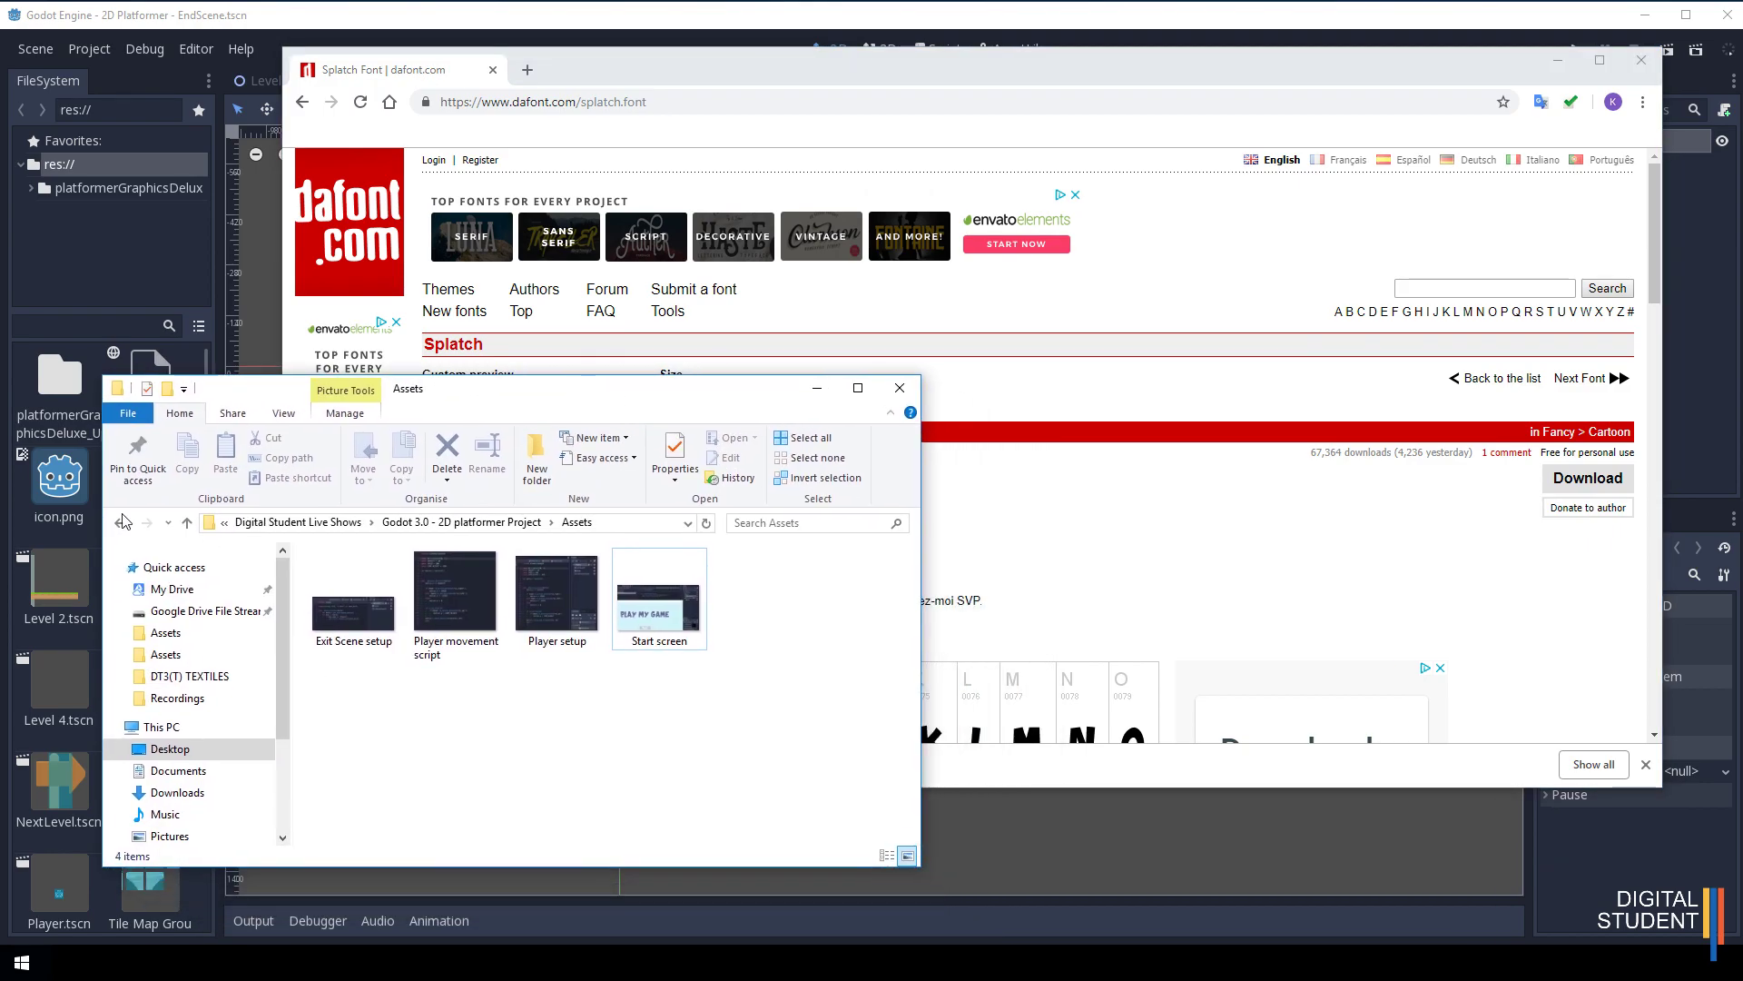
click(120, 524)
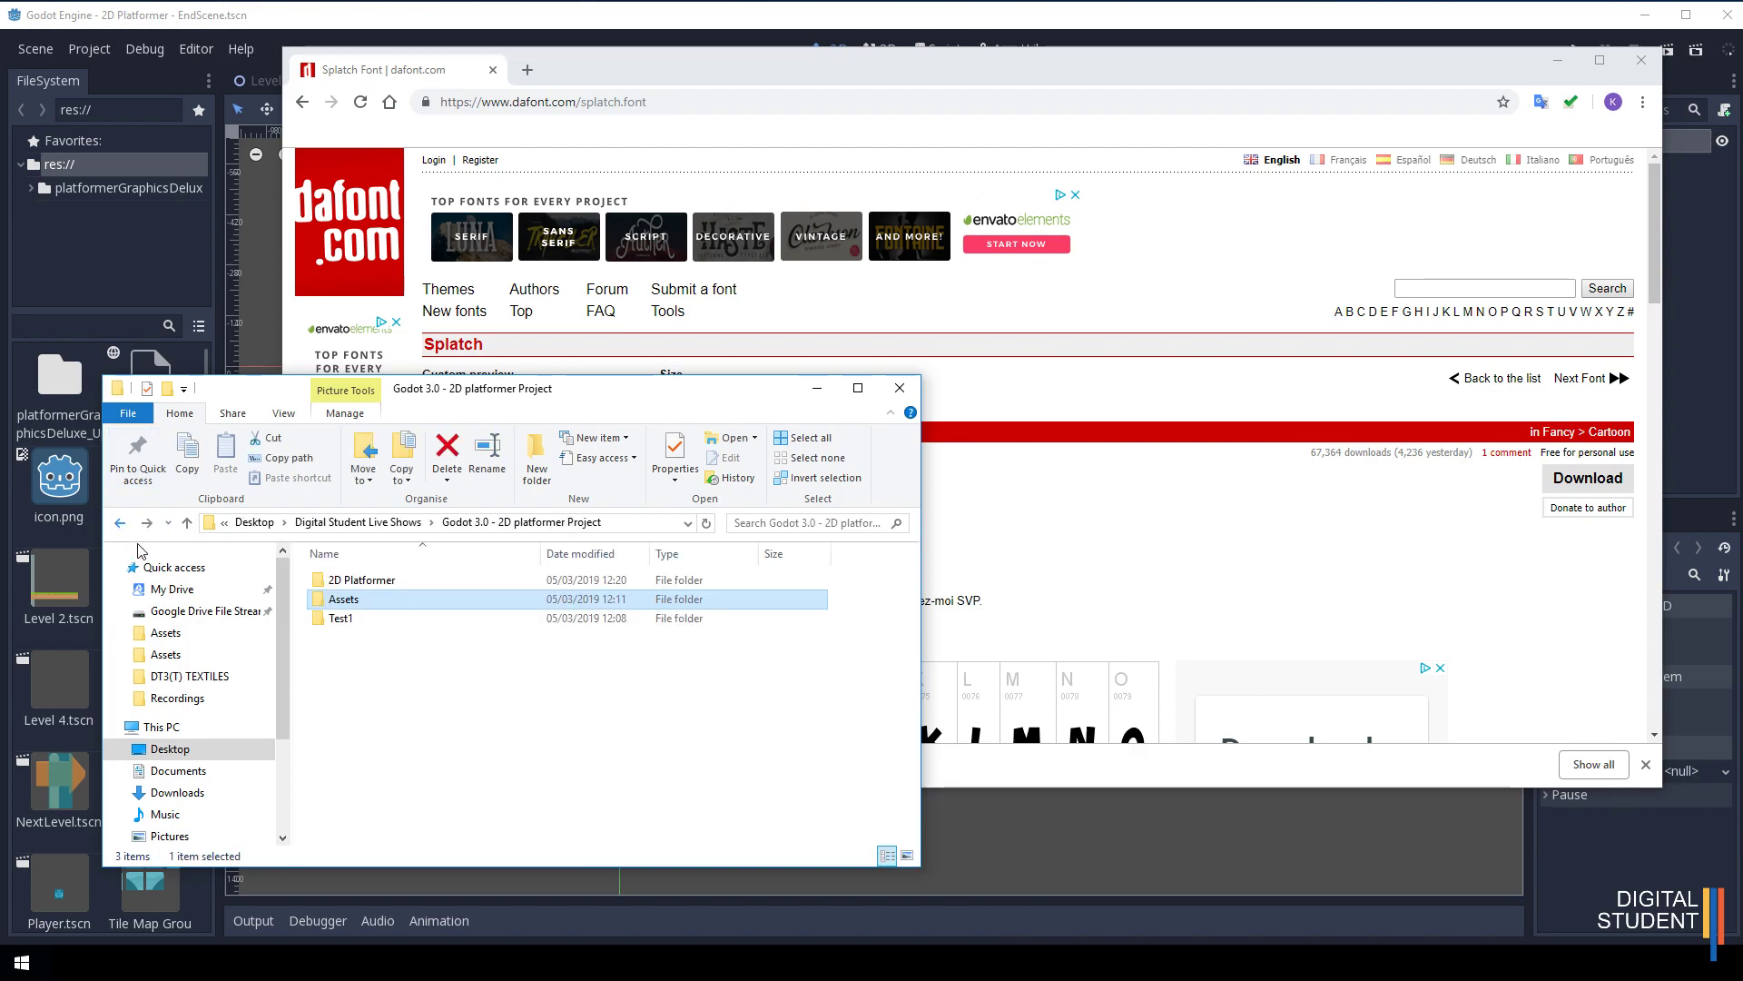
click(1036, 66)
drag(866, 82, 1004, 53)
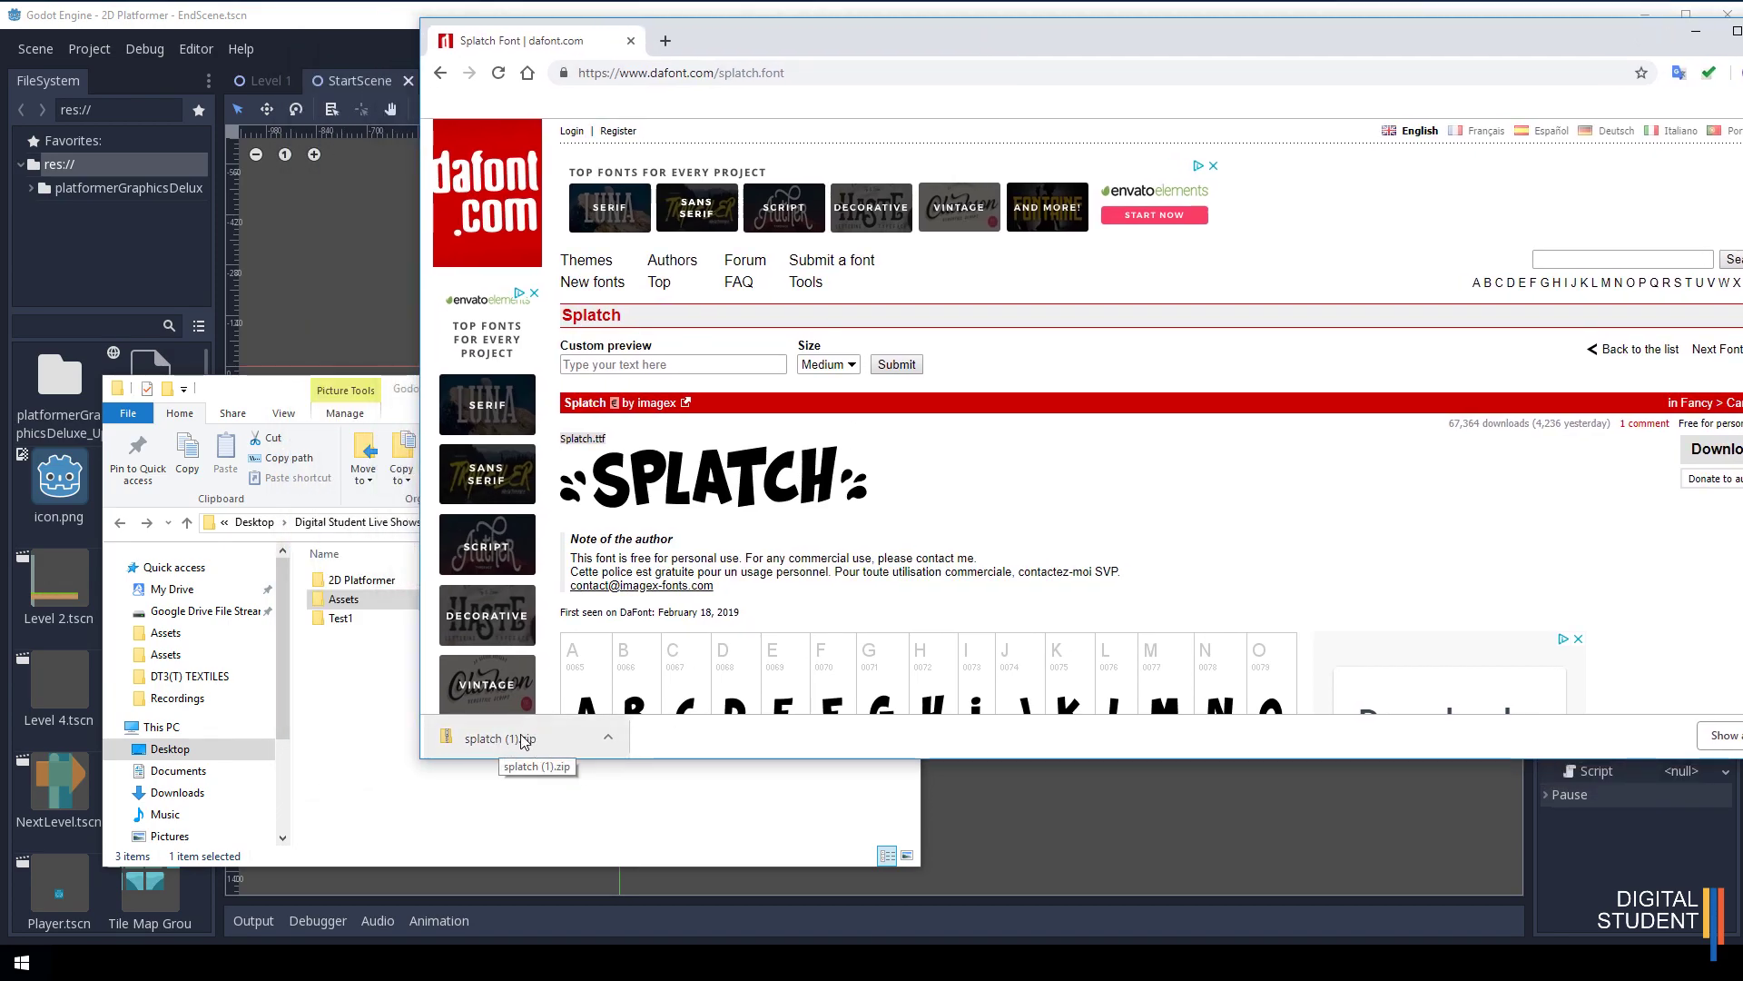
drag(519, 742, 355, 742)
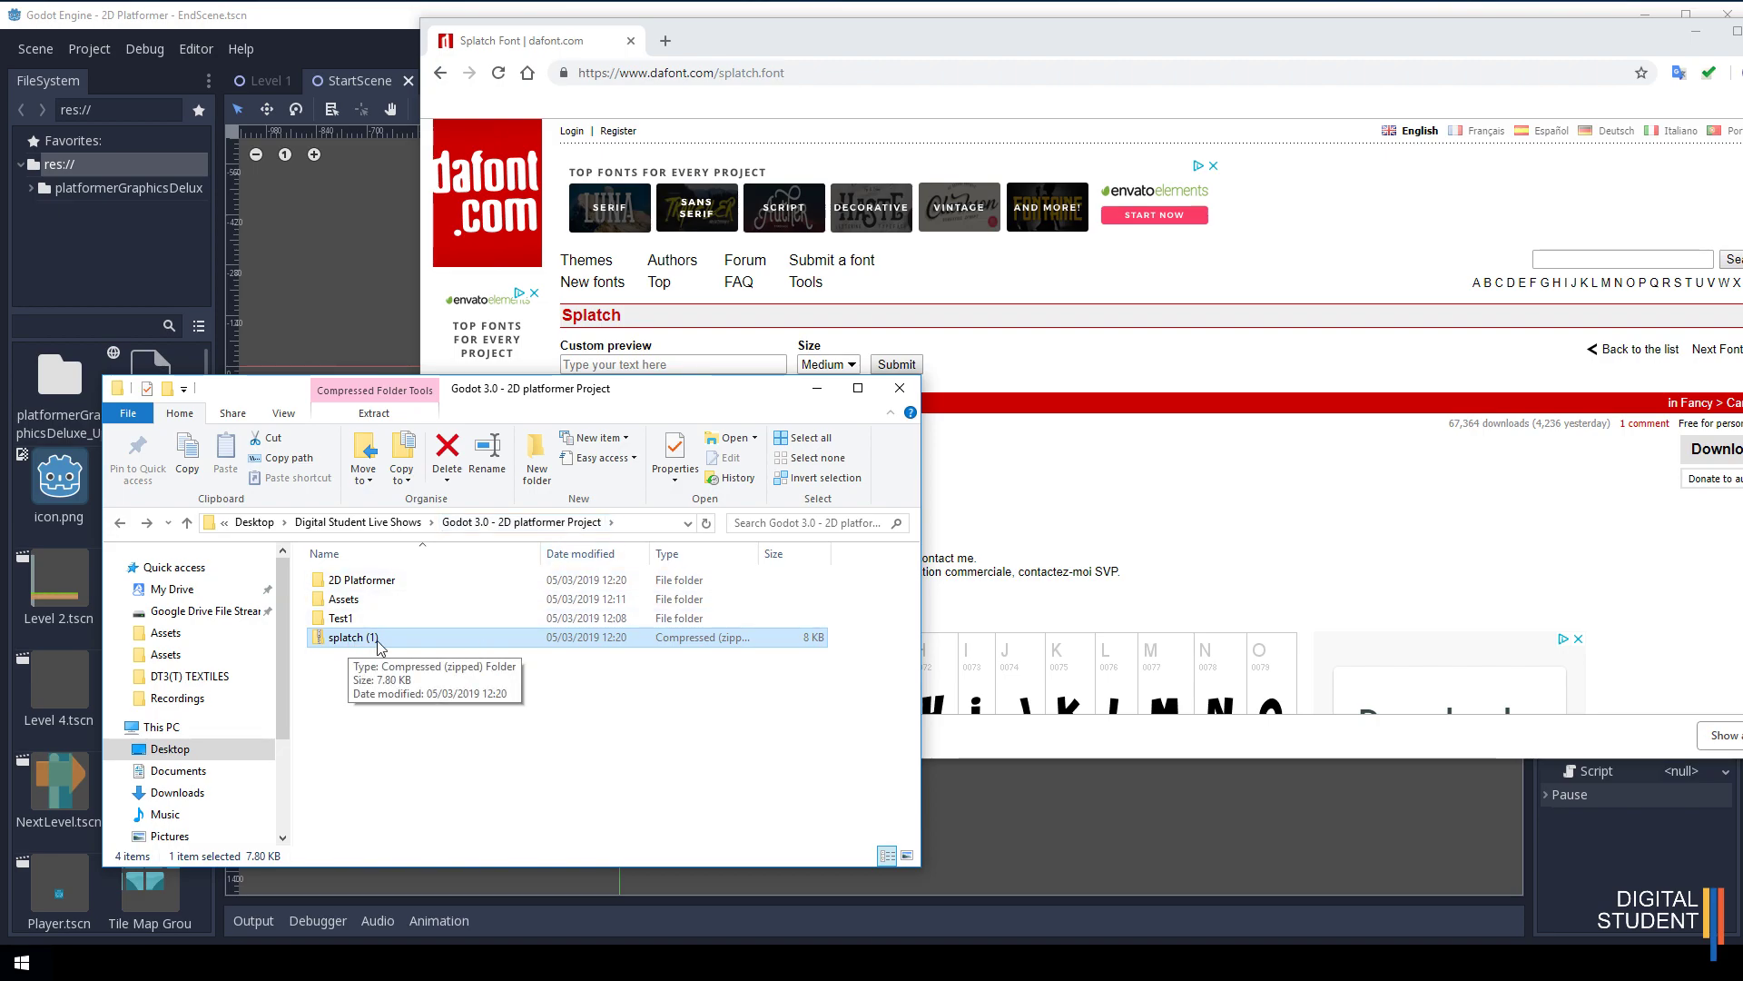
Extract the splatch (1) archive to the suggested folder inside the project folder and close the extracted folder's window.
click(379, 417)
click(829, 458)
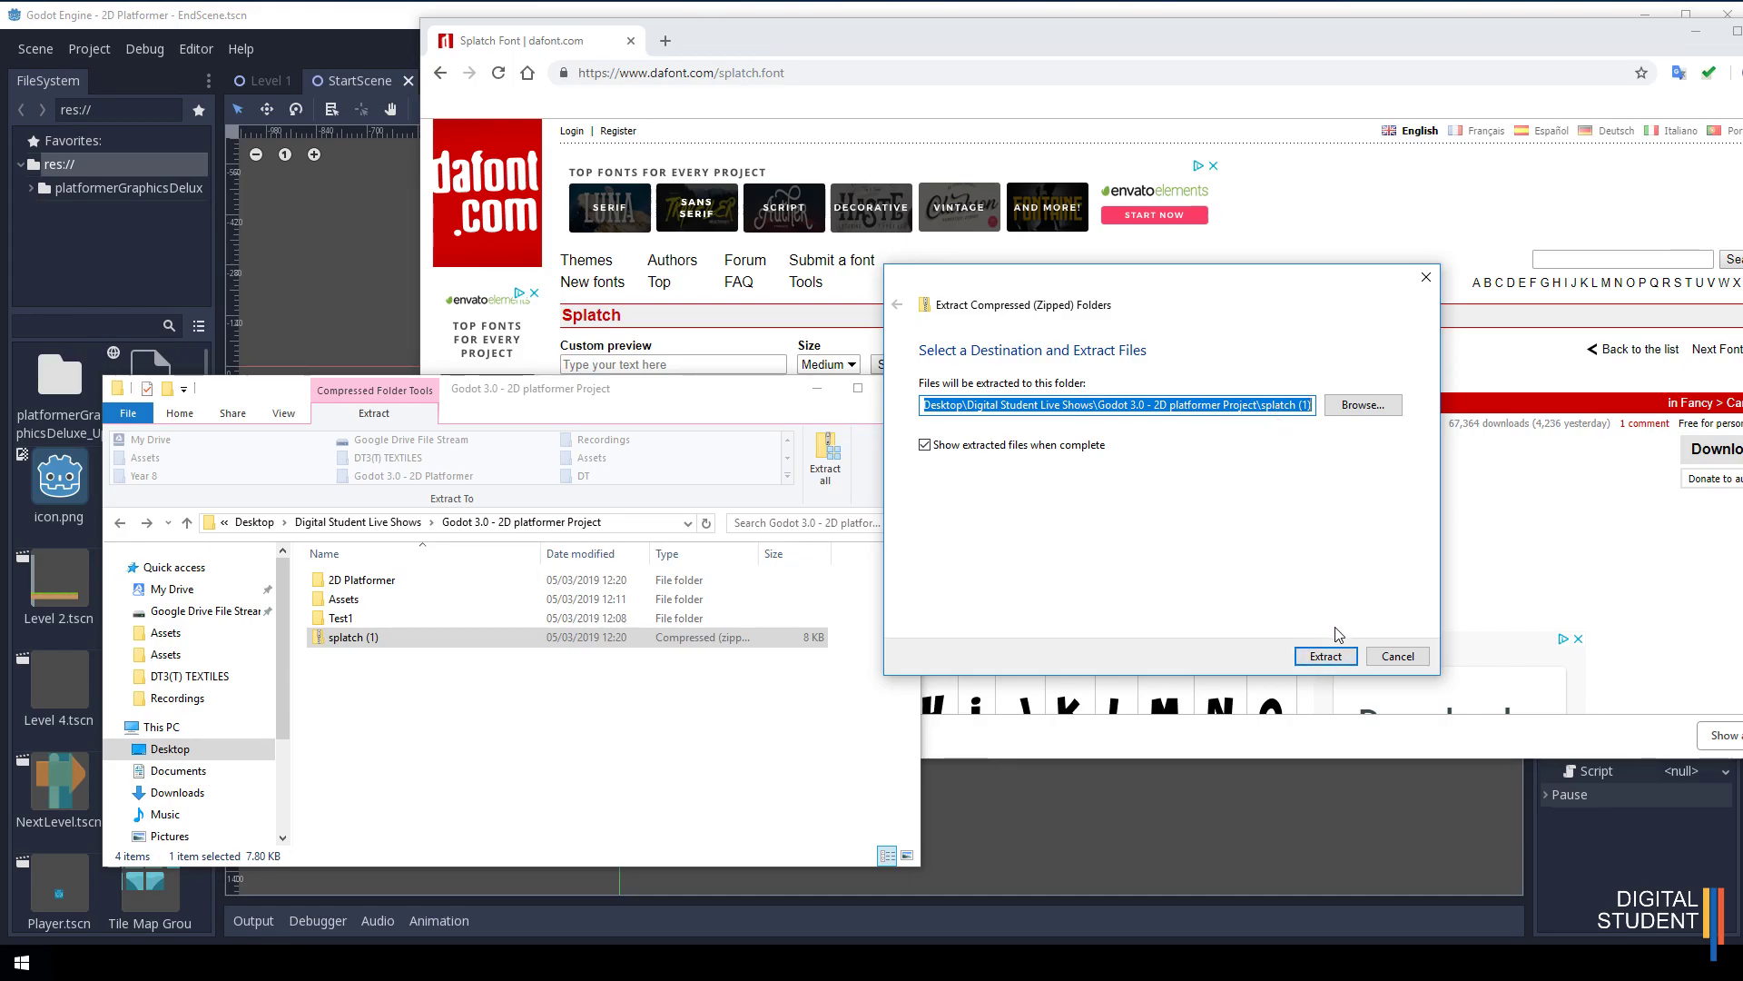
click(1330, 655)
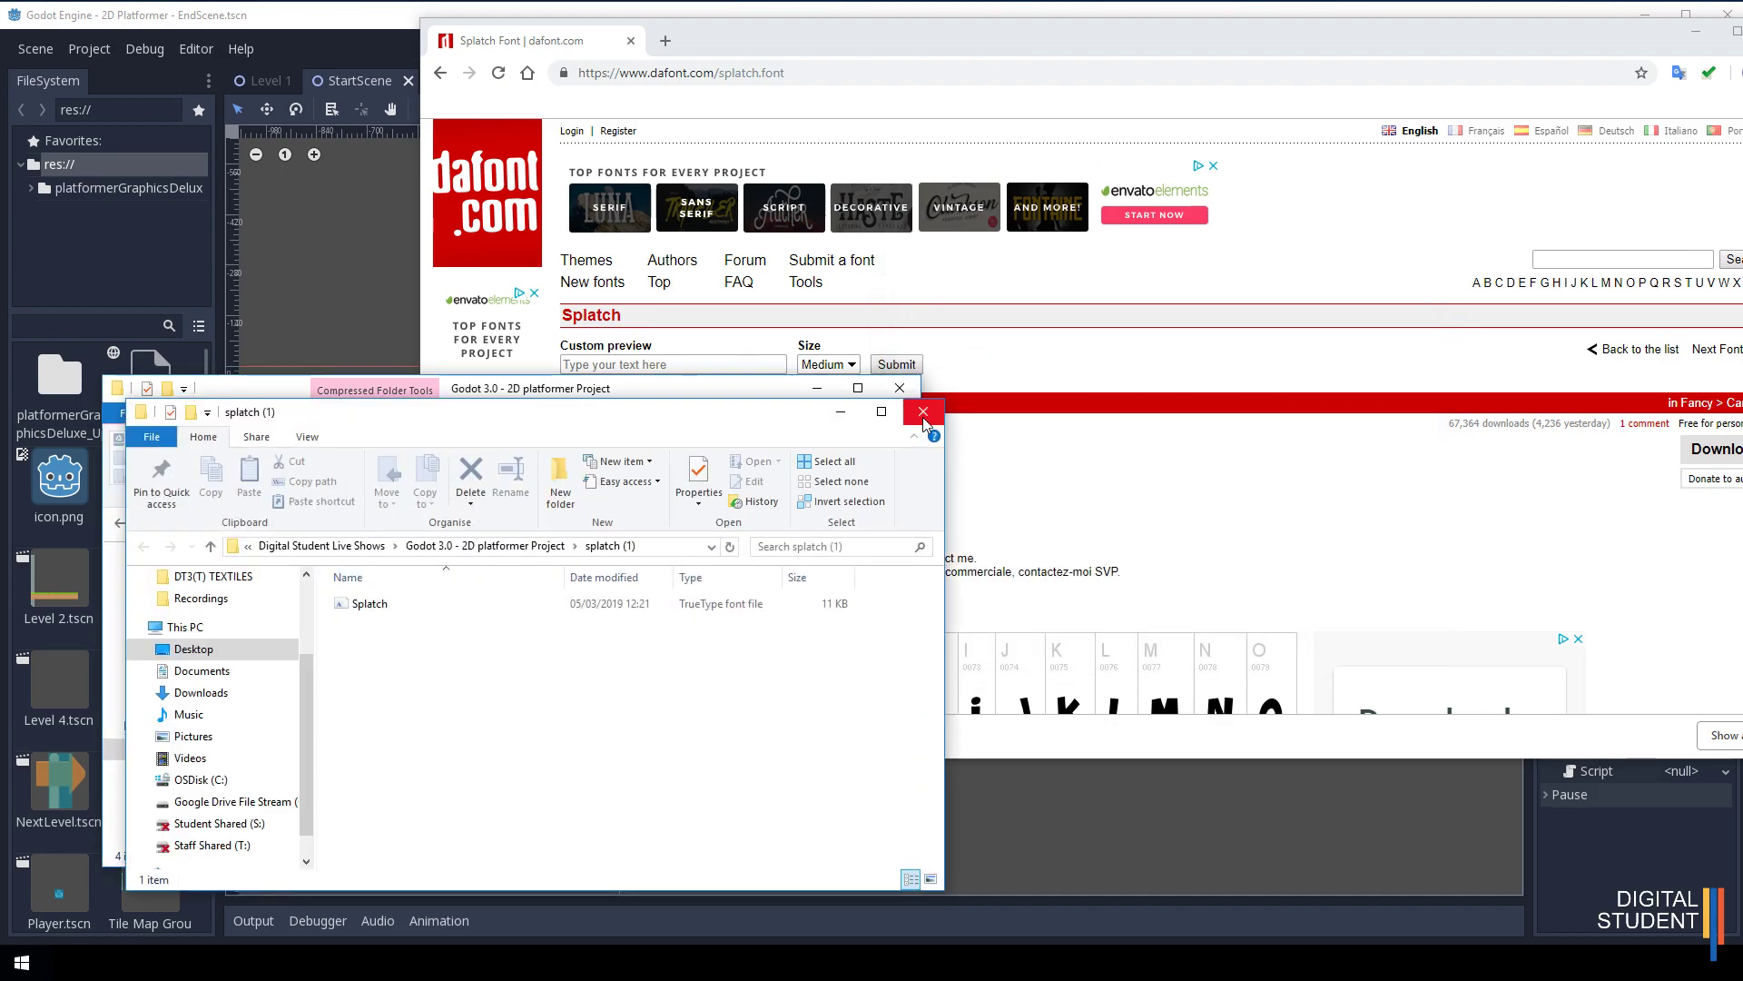
click(923, 413)
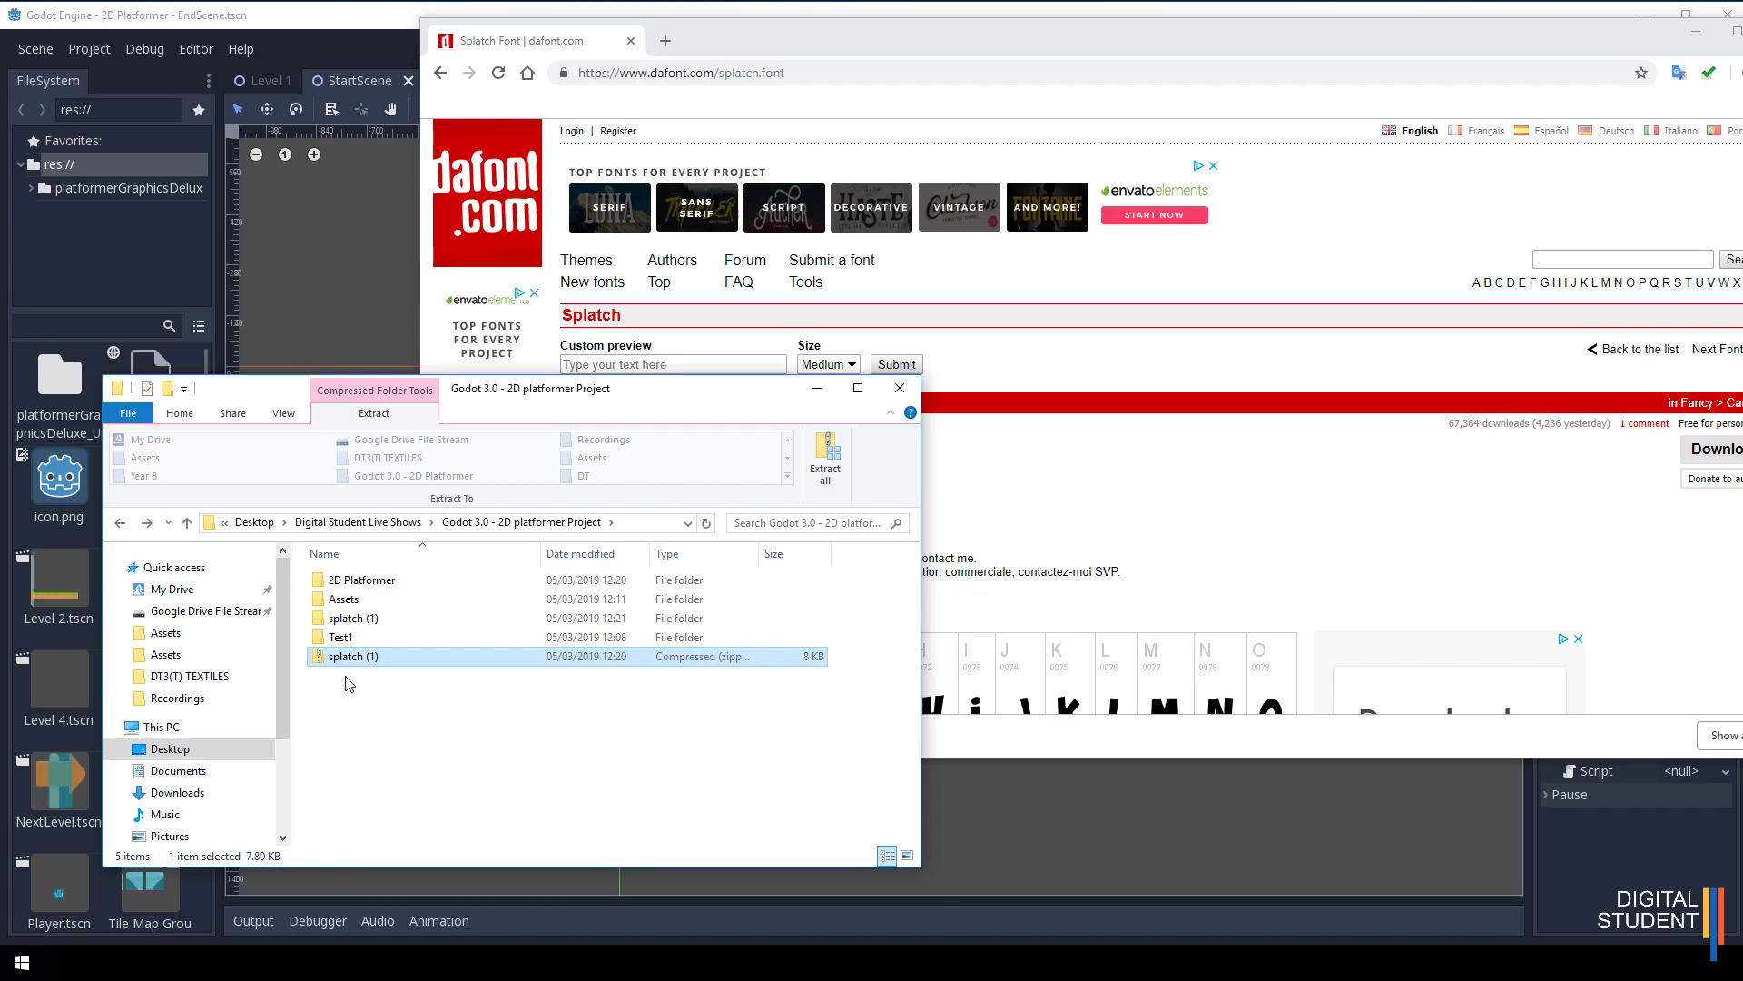
Rename the extracted splatch (1) folder in the project folder as splatch.
click(352, 617)
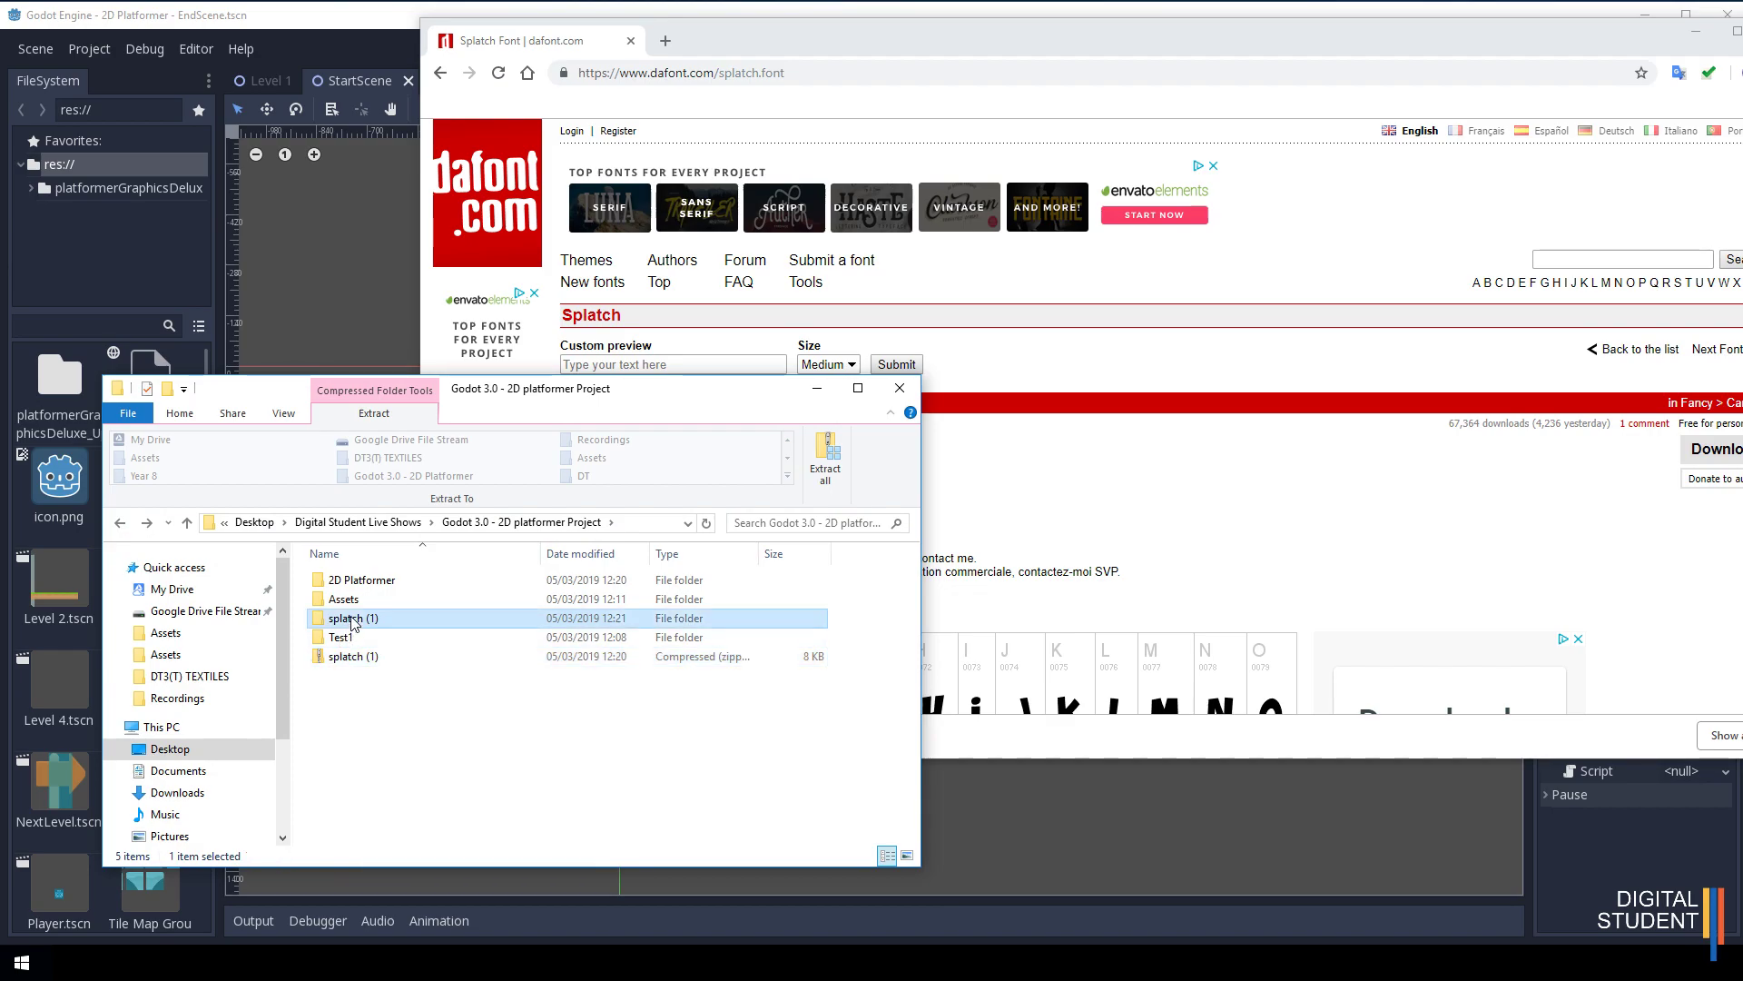
click(388, 621)
click(388, 621)
key(BackSpace)
key(BackSpace)
key(BackSpace)
key(BackSpace)
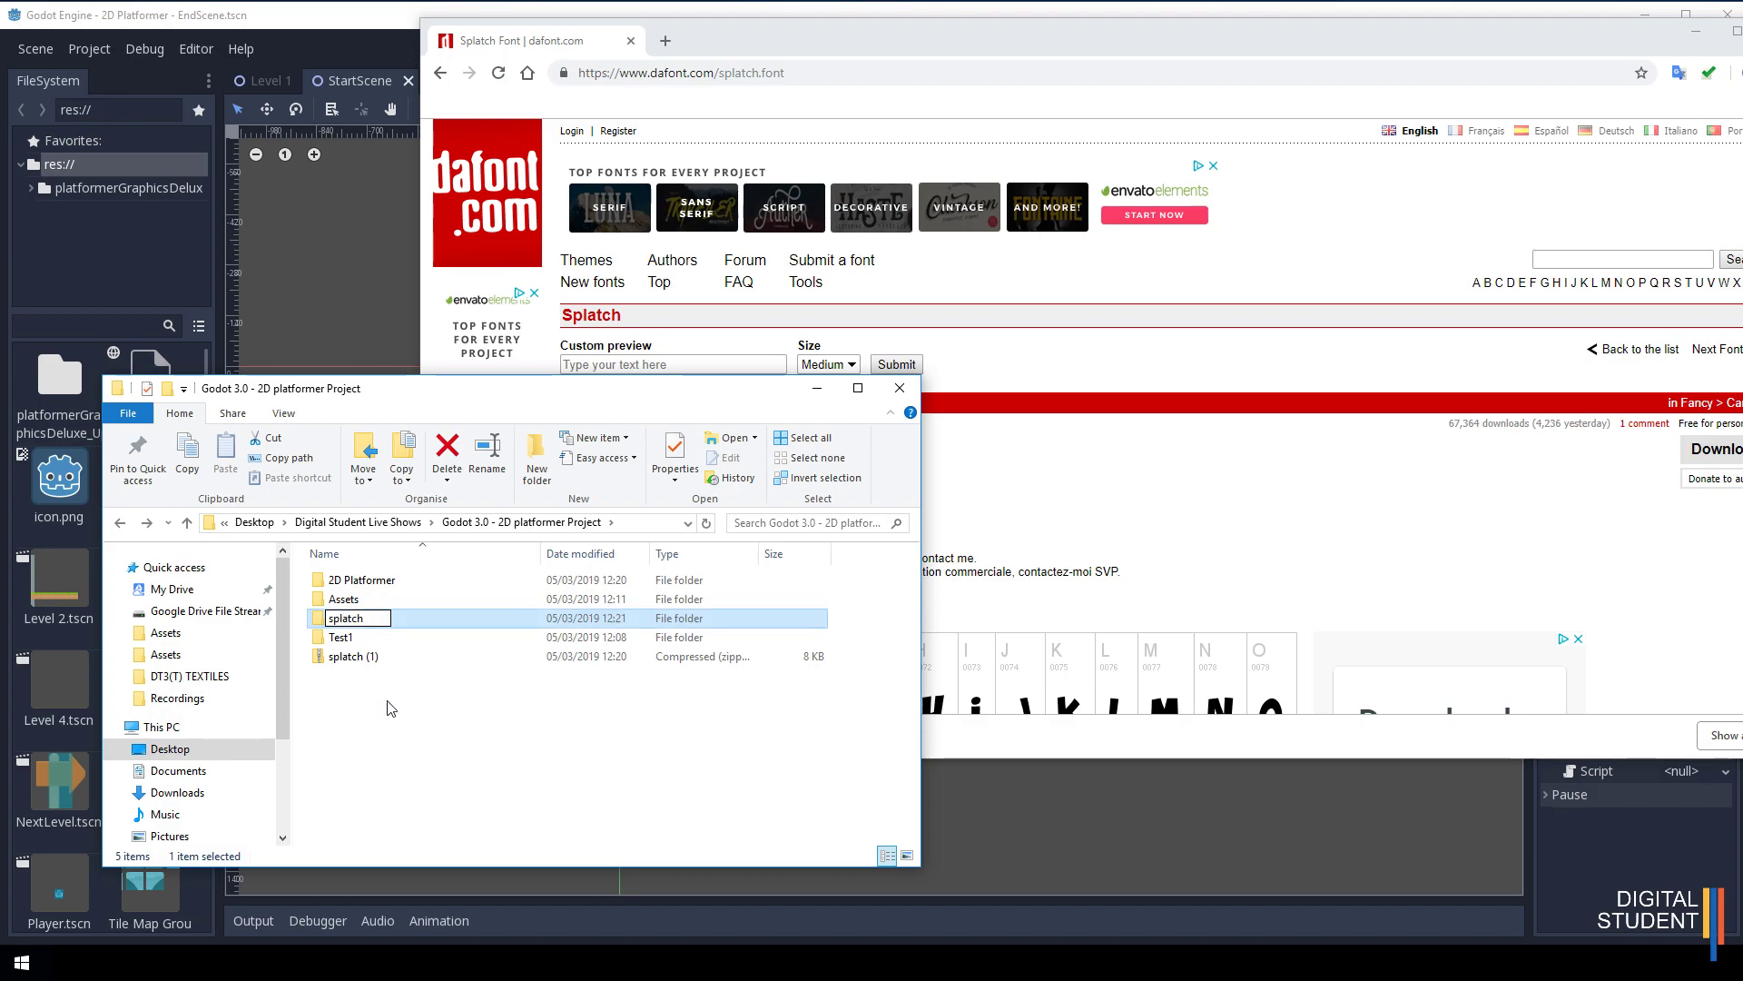
click(352, 682)
Delete the splatch (1) zip archive from the project folder.
click(348, 658)
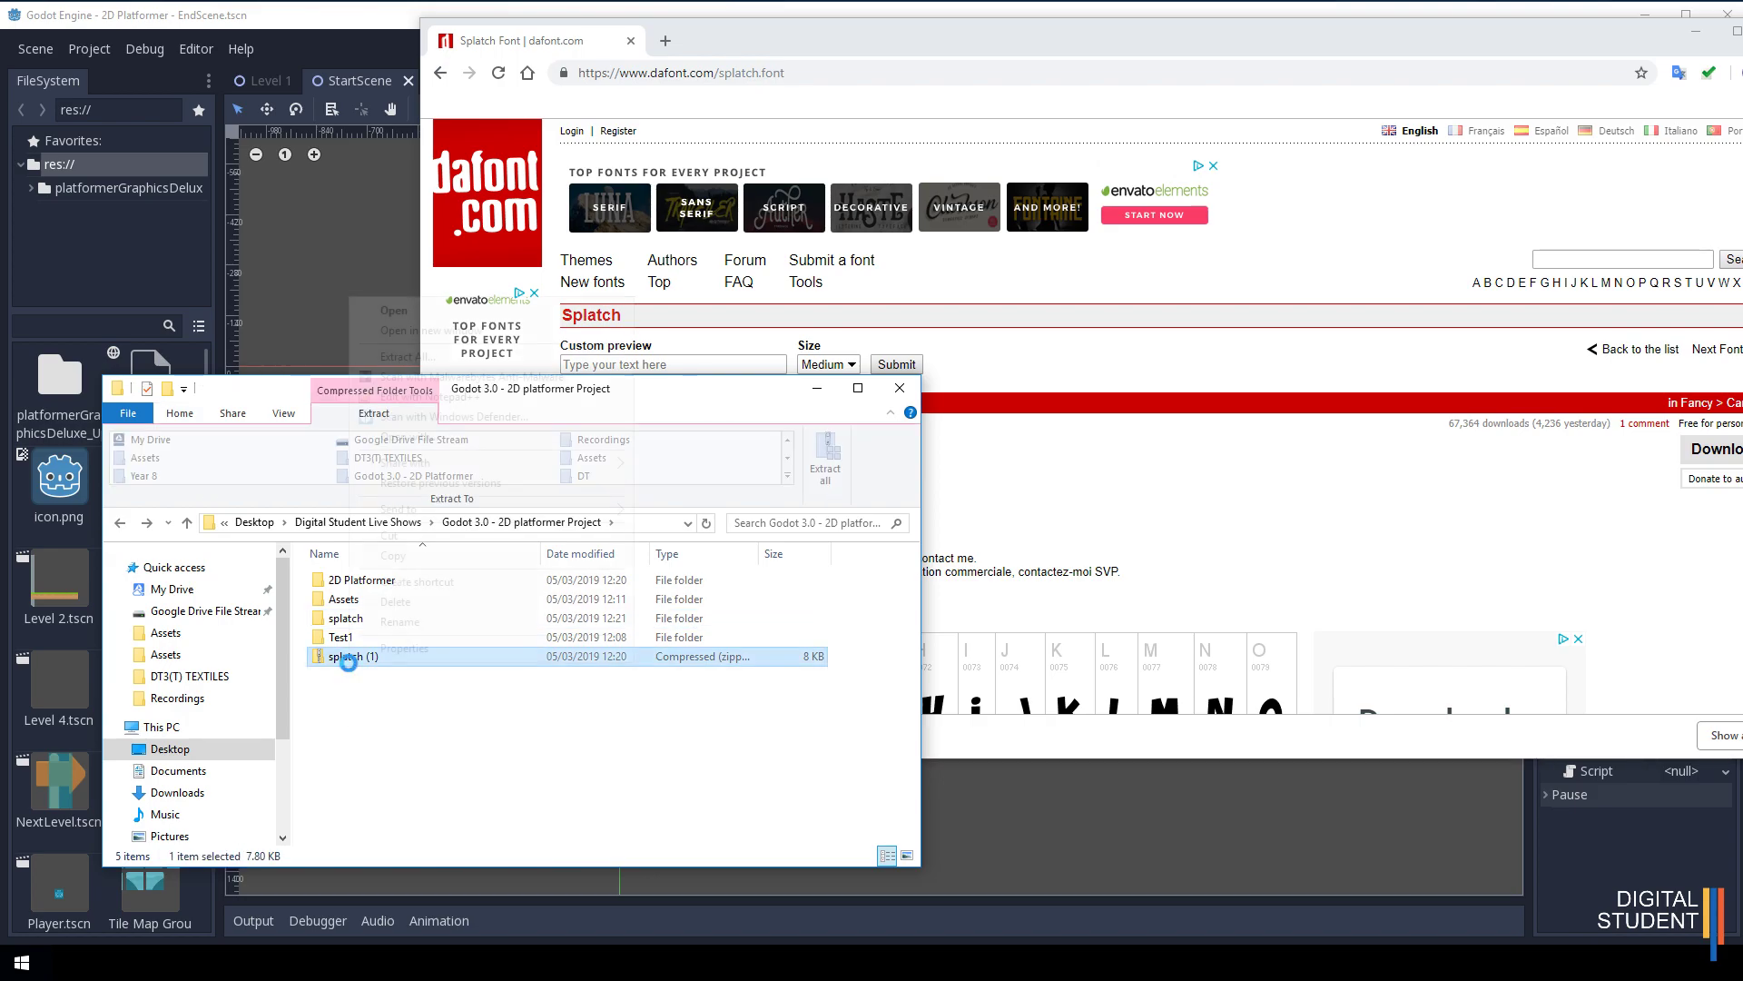
right_click(347, 661)
click(396, 602)
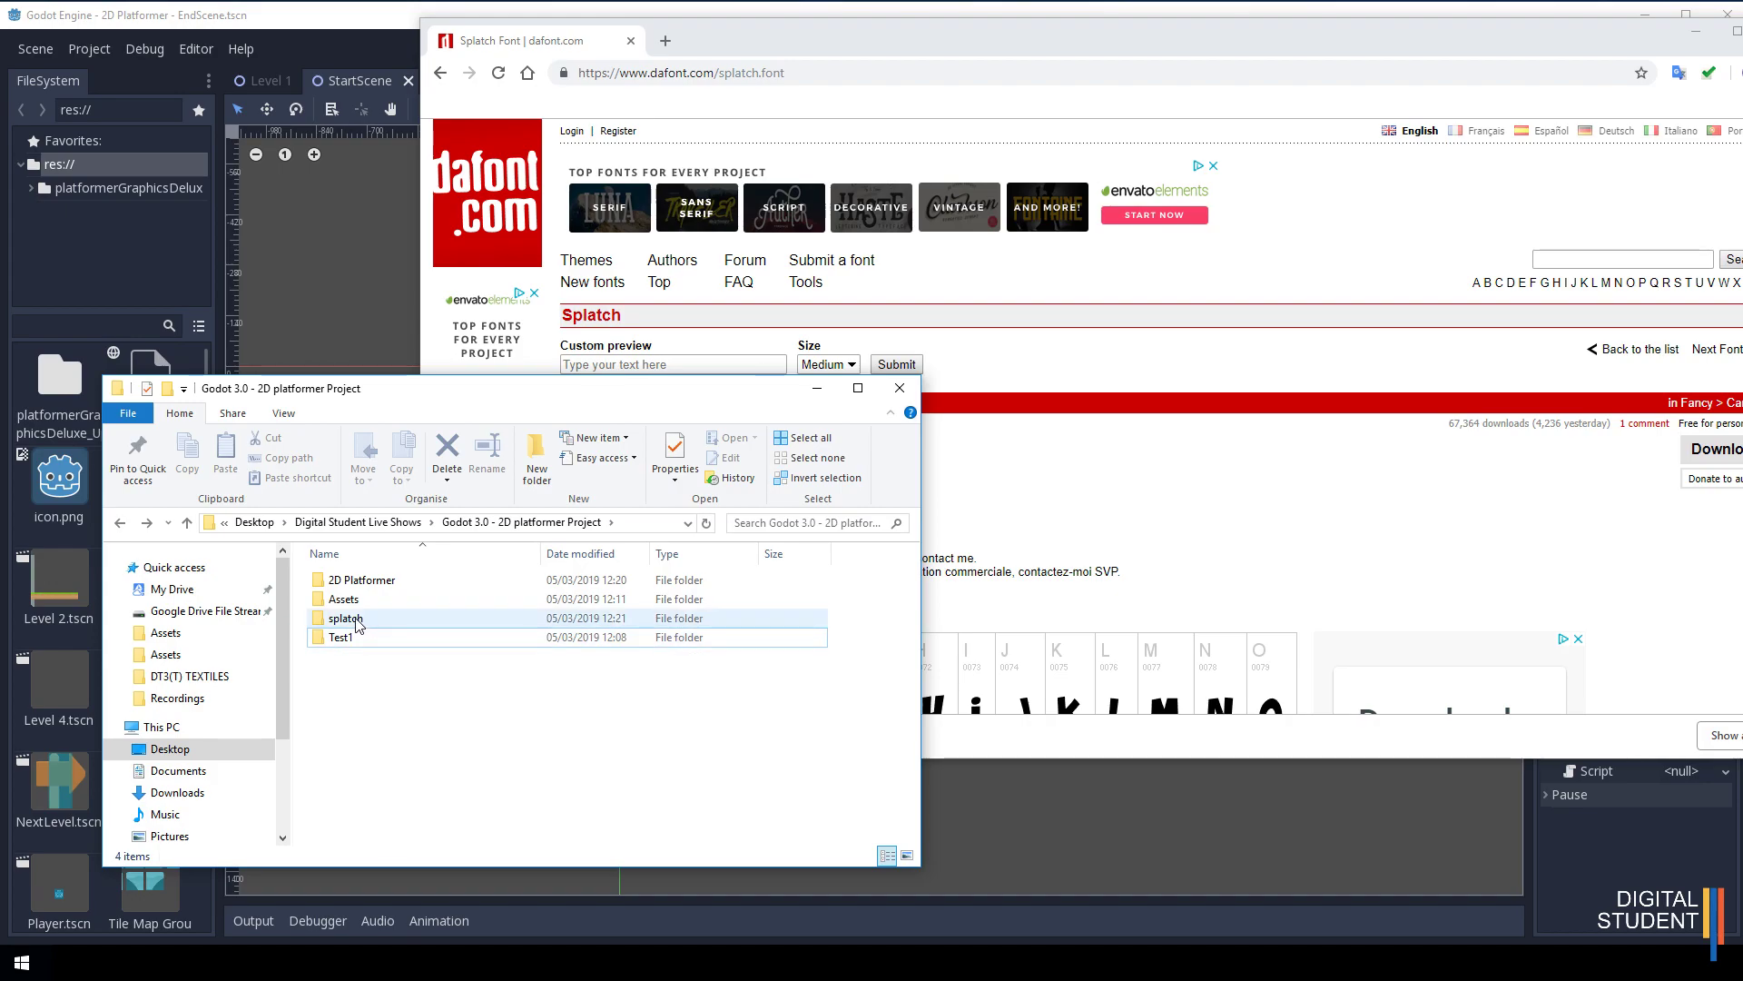
Move the splatch folder into the 2D Platformer folder and check that folder's contents.
drag(356, 622, 368, 588)
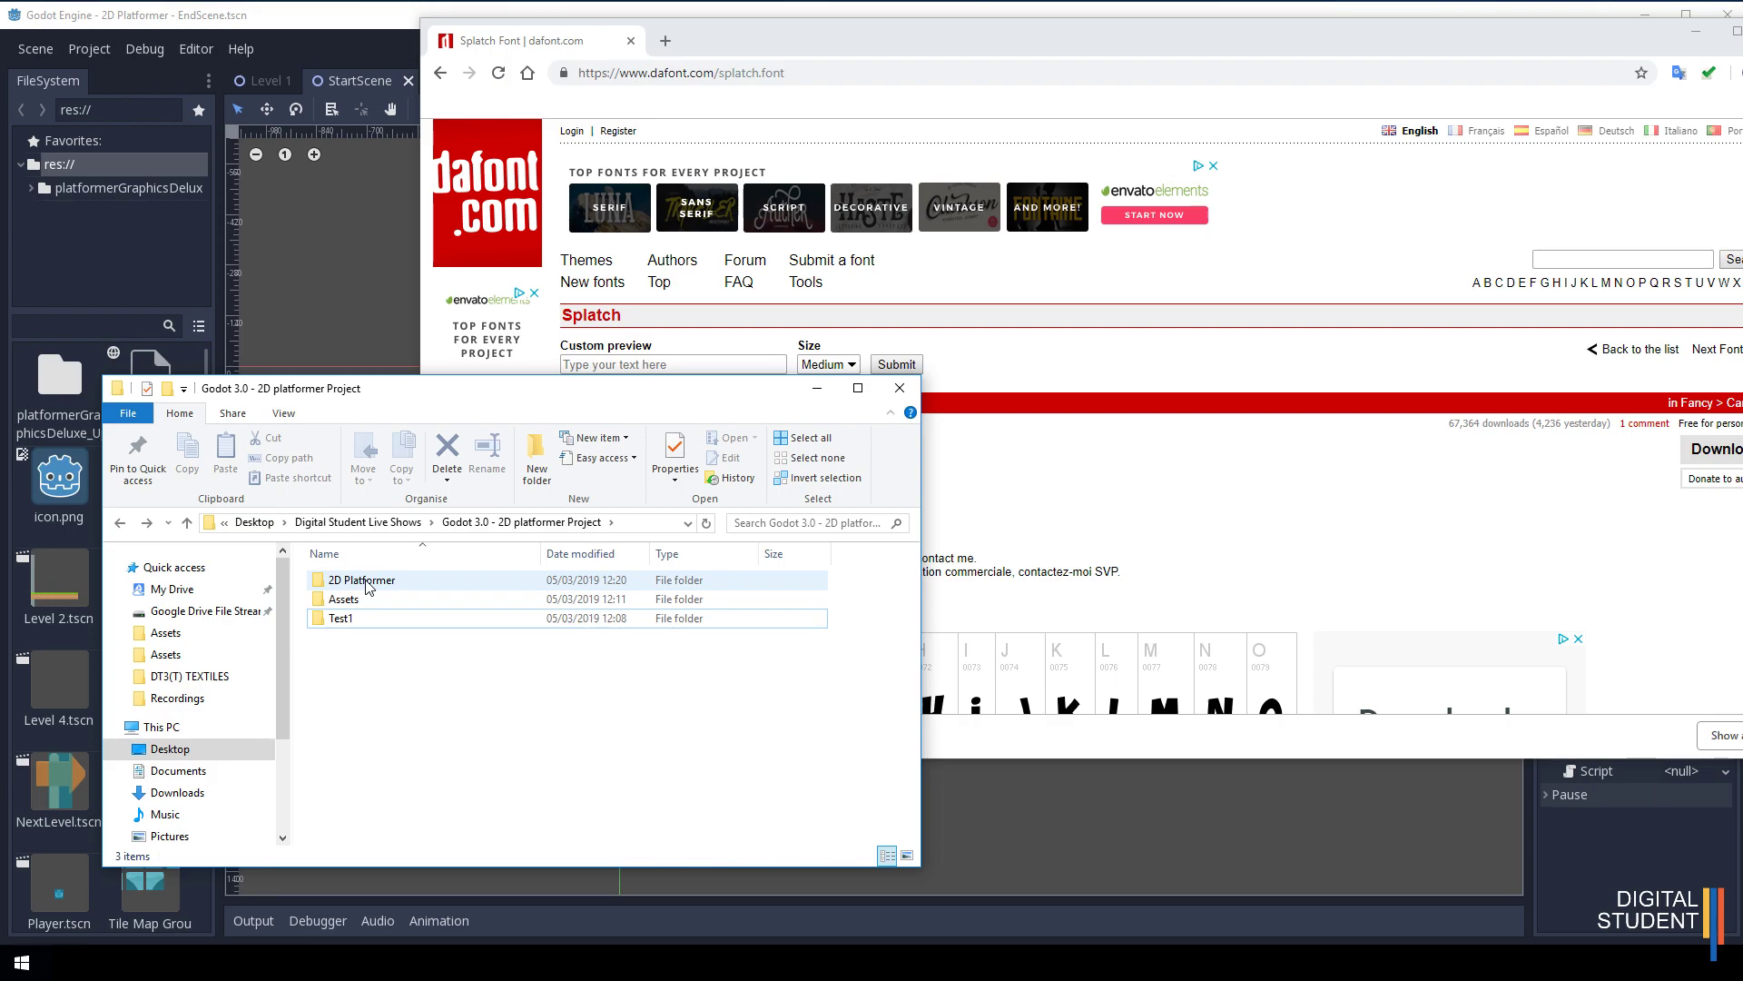
double_click(367, 582)
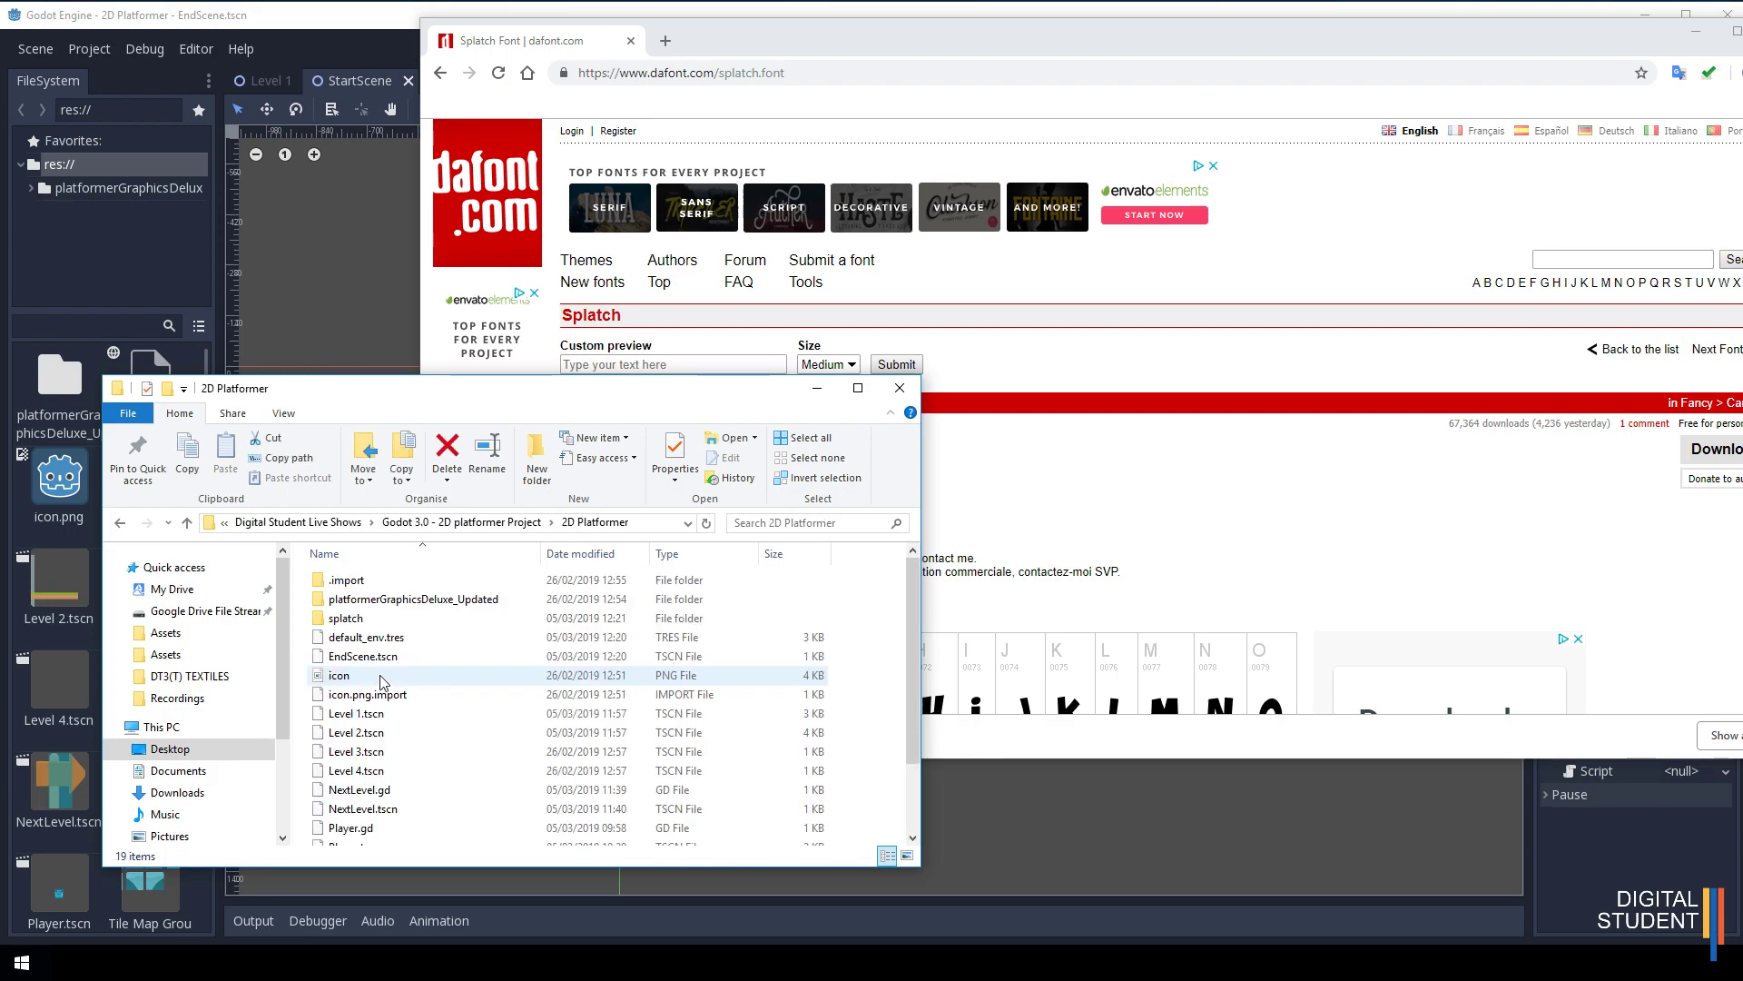
click(361, 621)
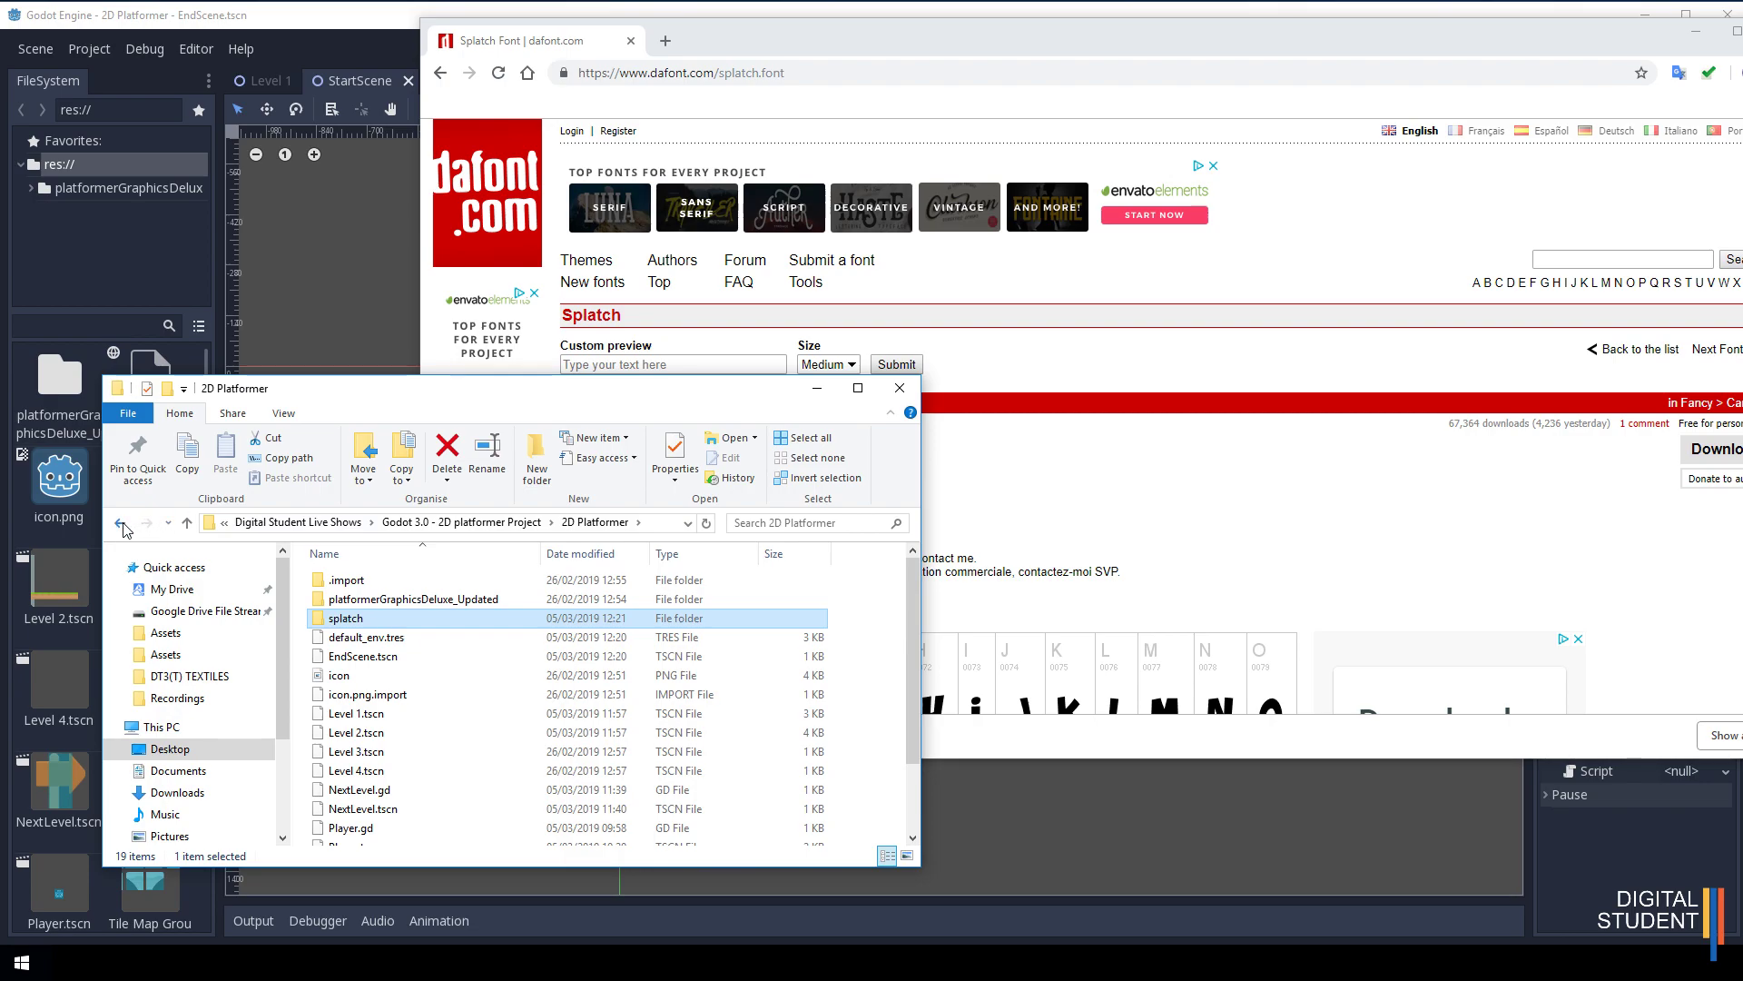
click(121, 525)
Minimise the browser to return to Godot, inspect the contents of the splatch folder, and go back to res://.
click(1632, 50)
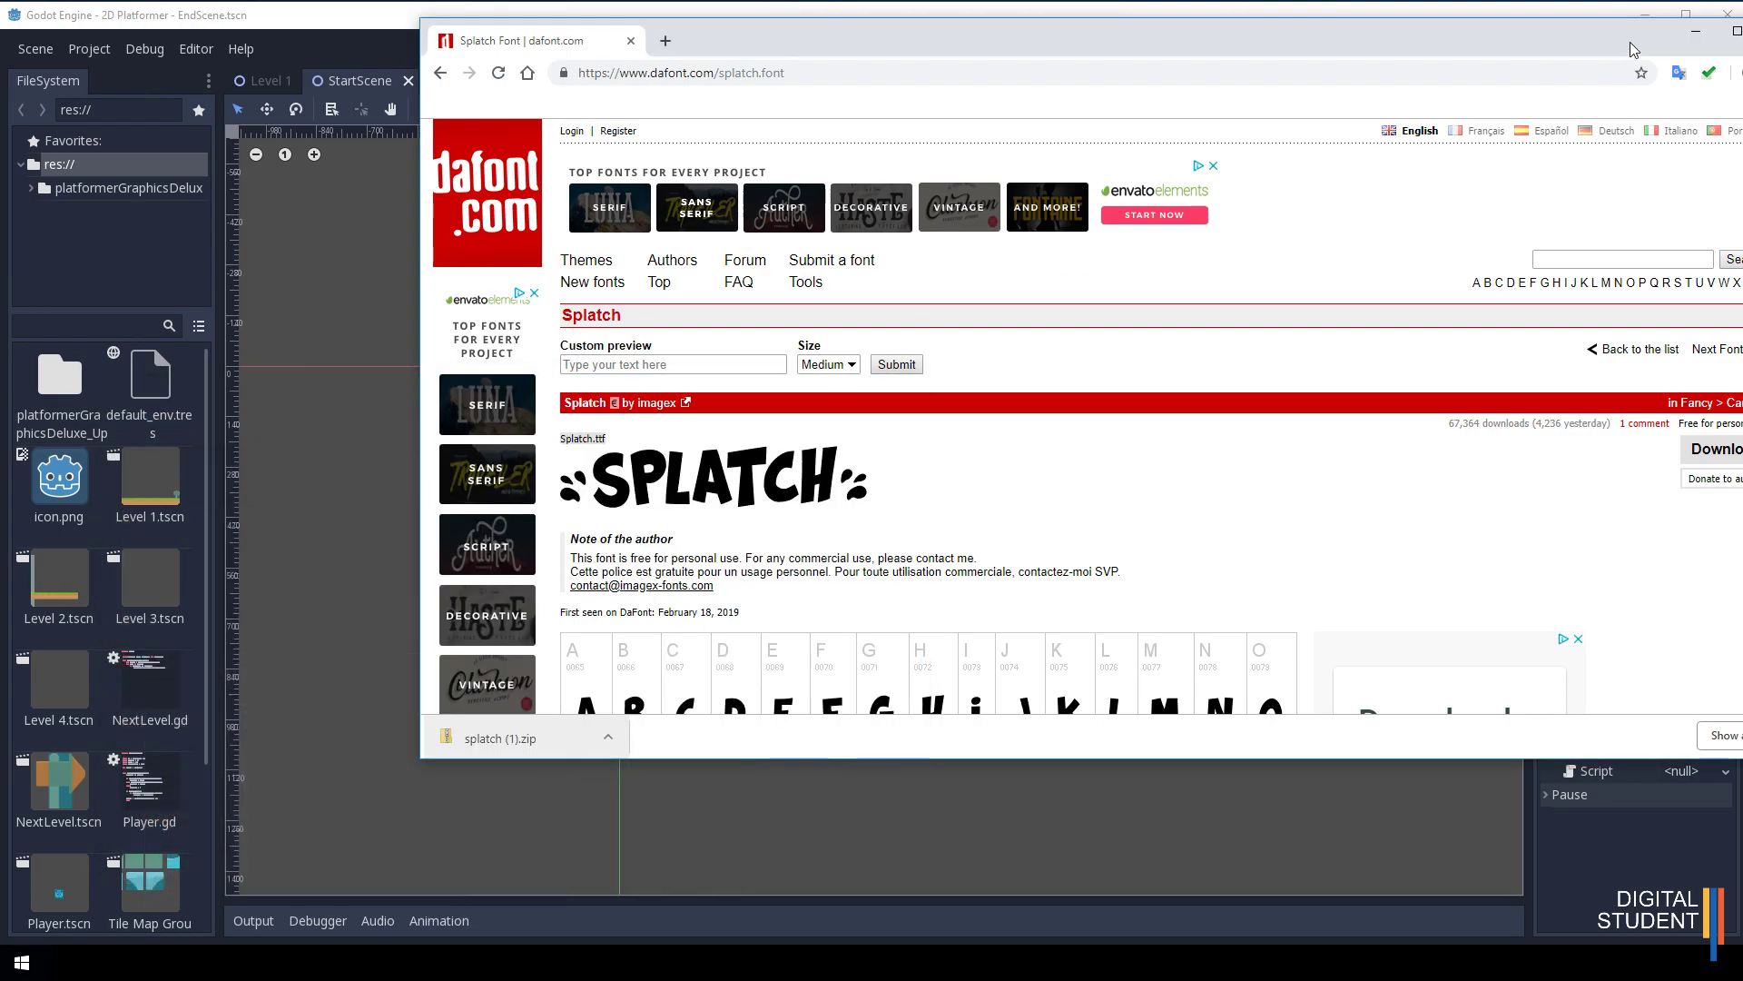
click(1695, 31)
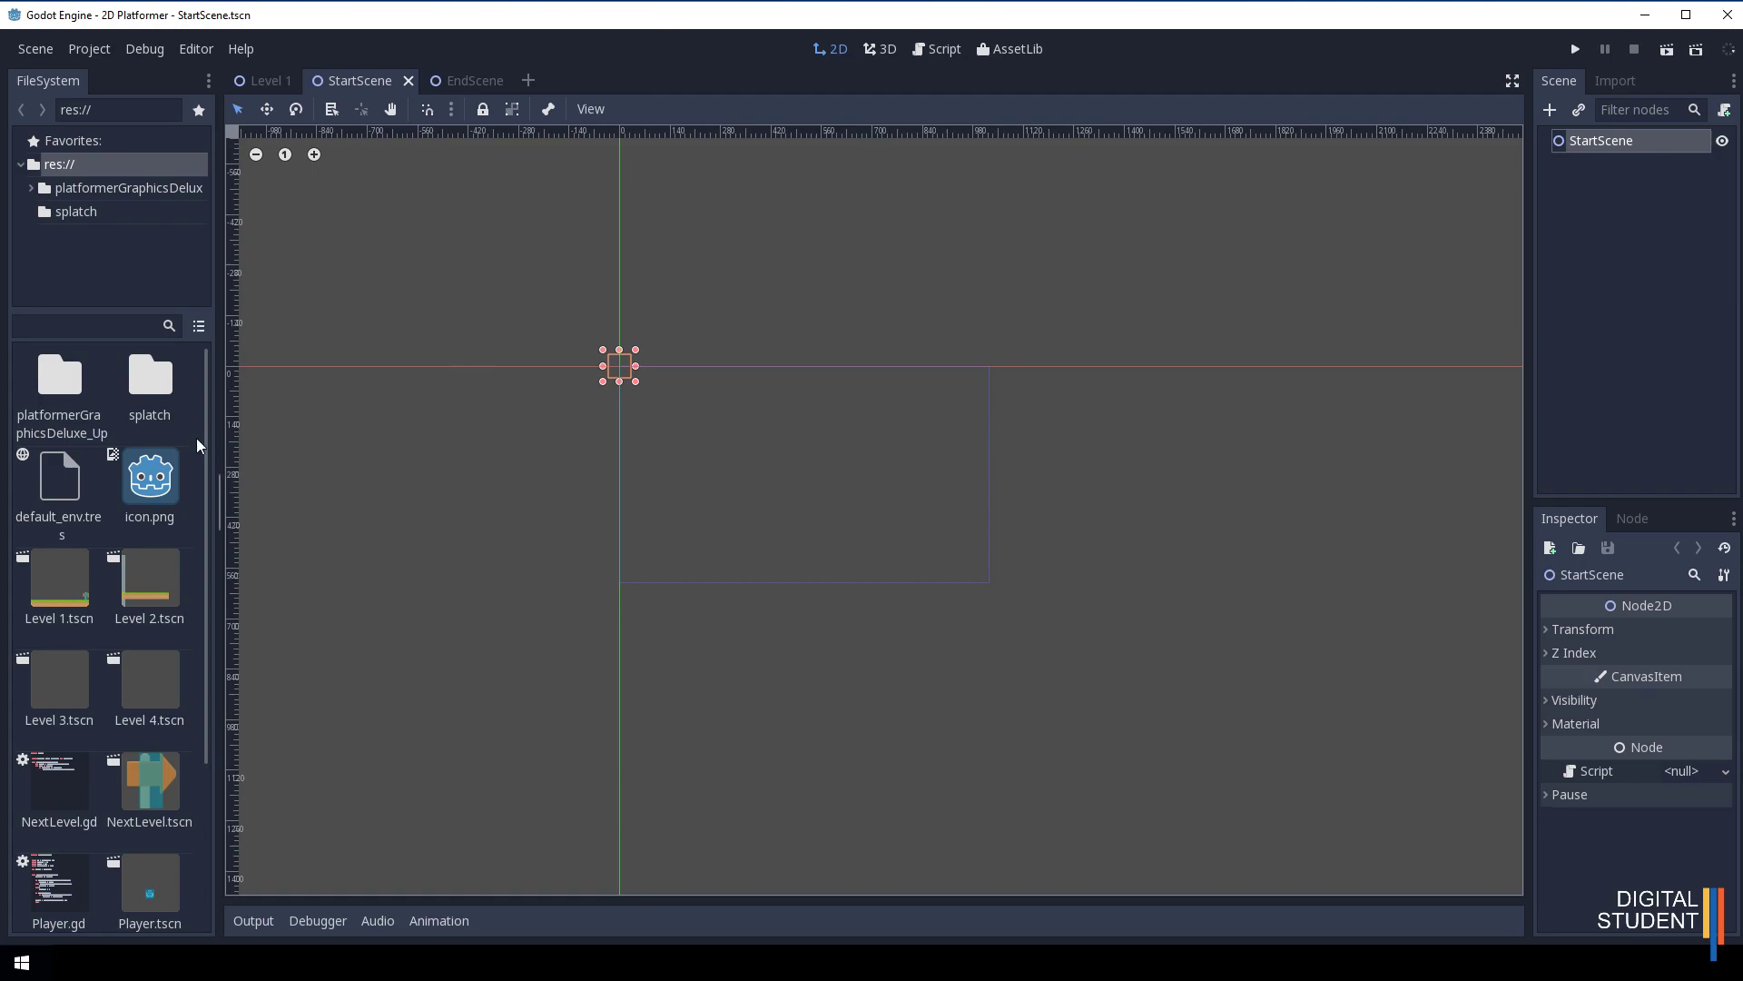
double_click(156, 394)
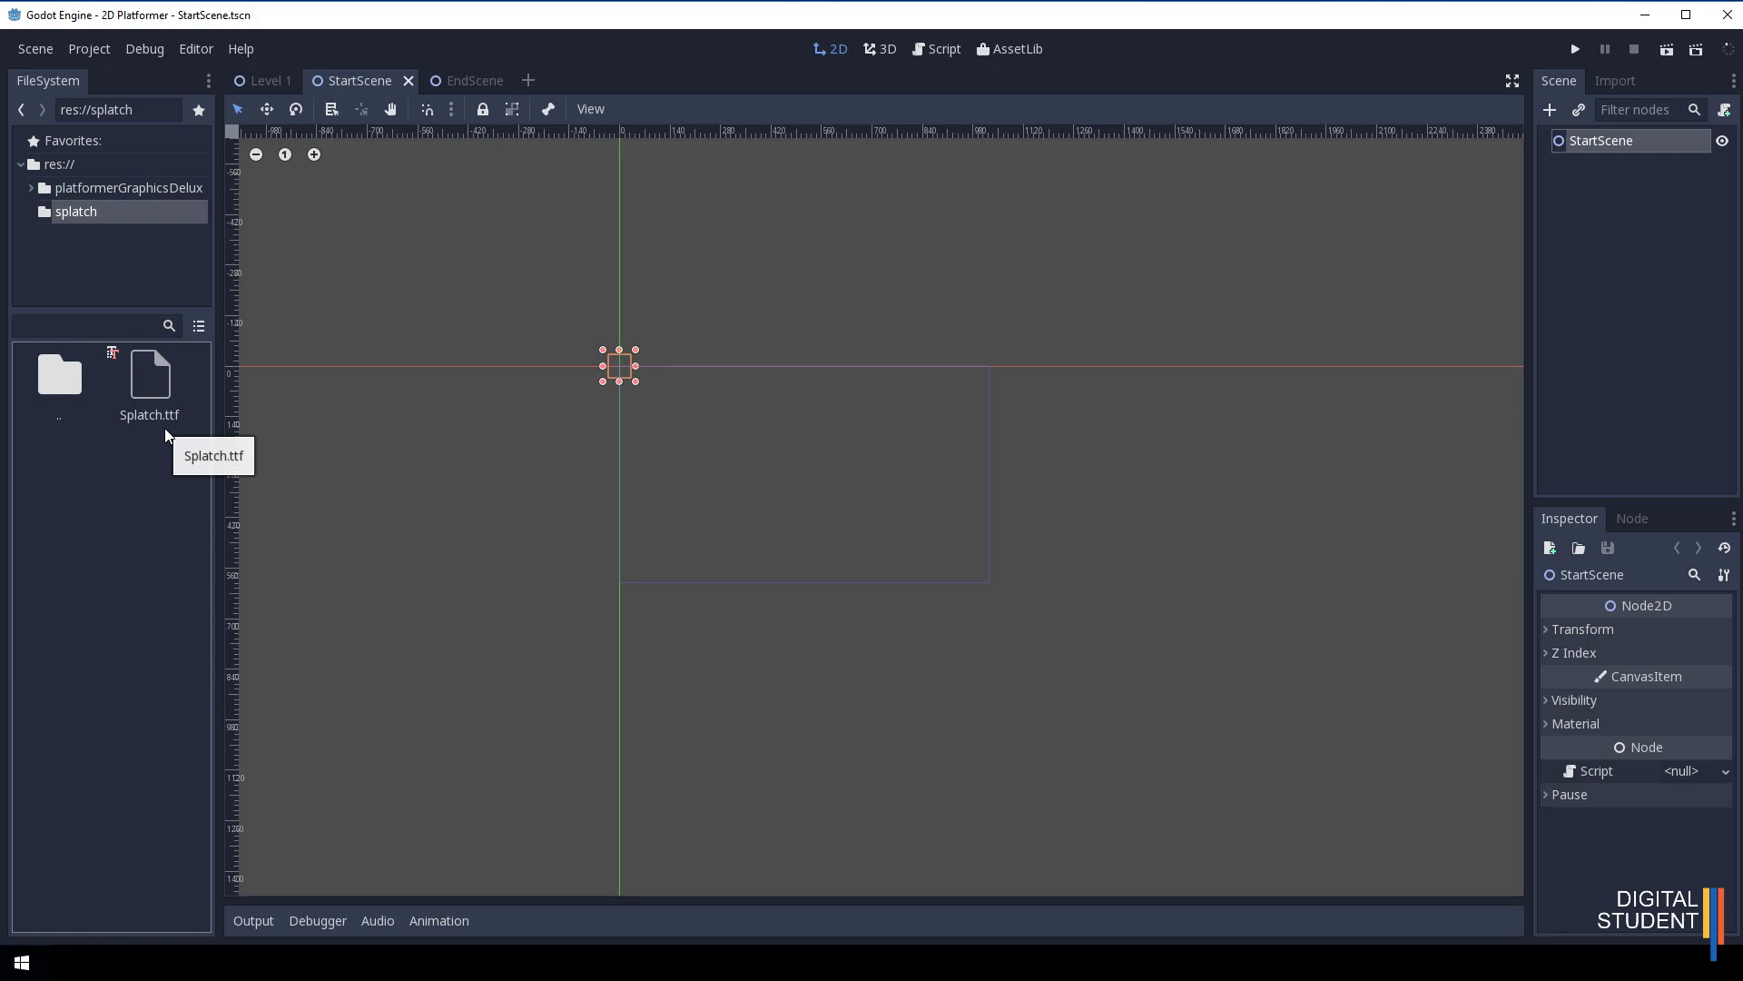
double_click(42, 380)
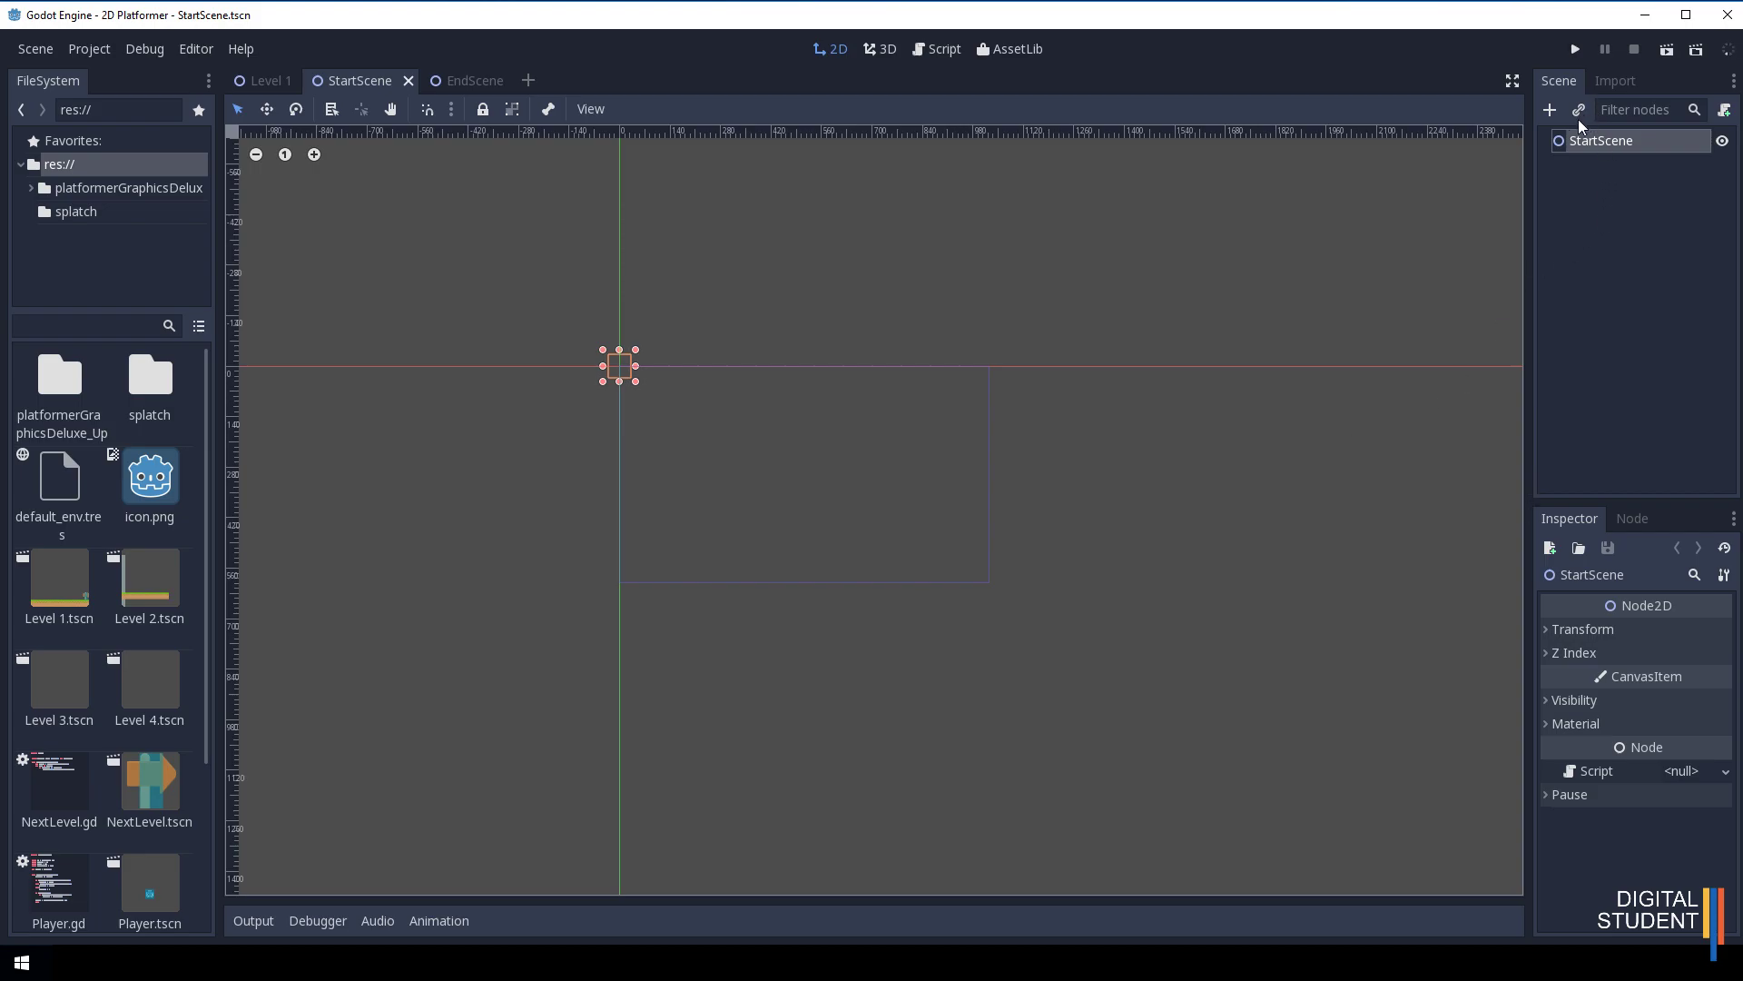
Add a Sprite node to StartScene and assign bg.png from the platformer graphics folder as its texture.
click(1550, 110)
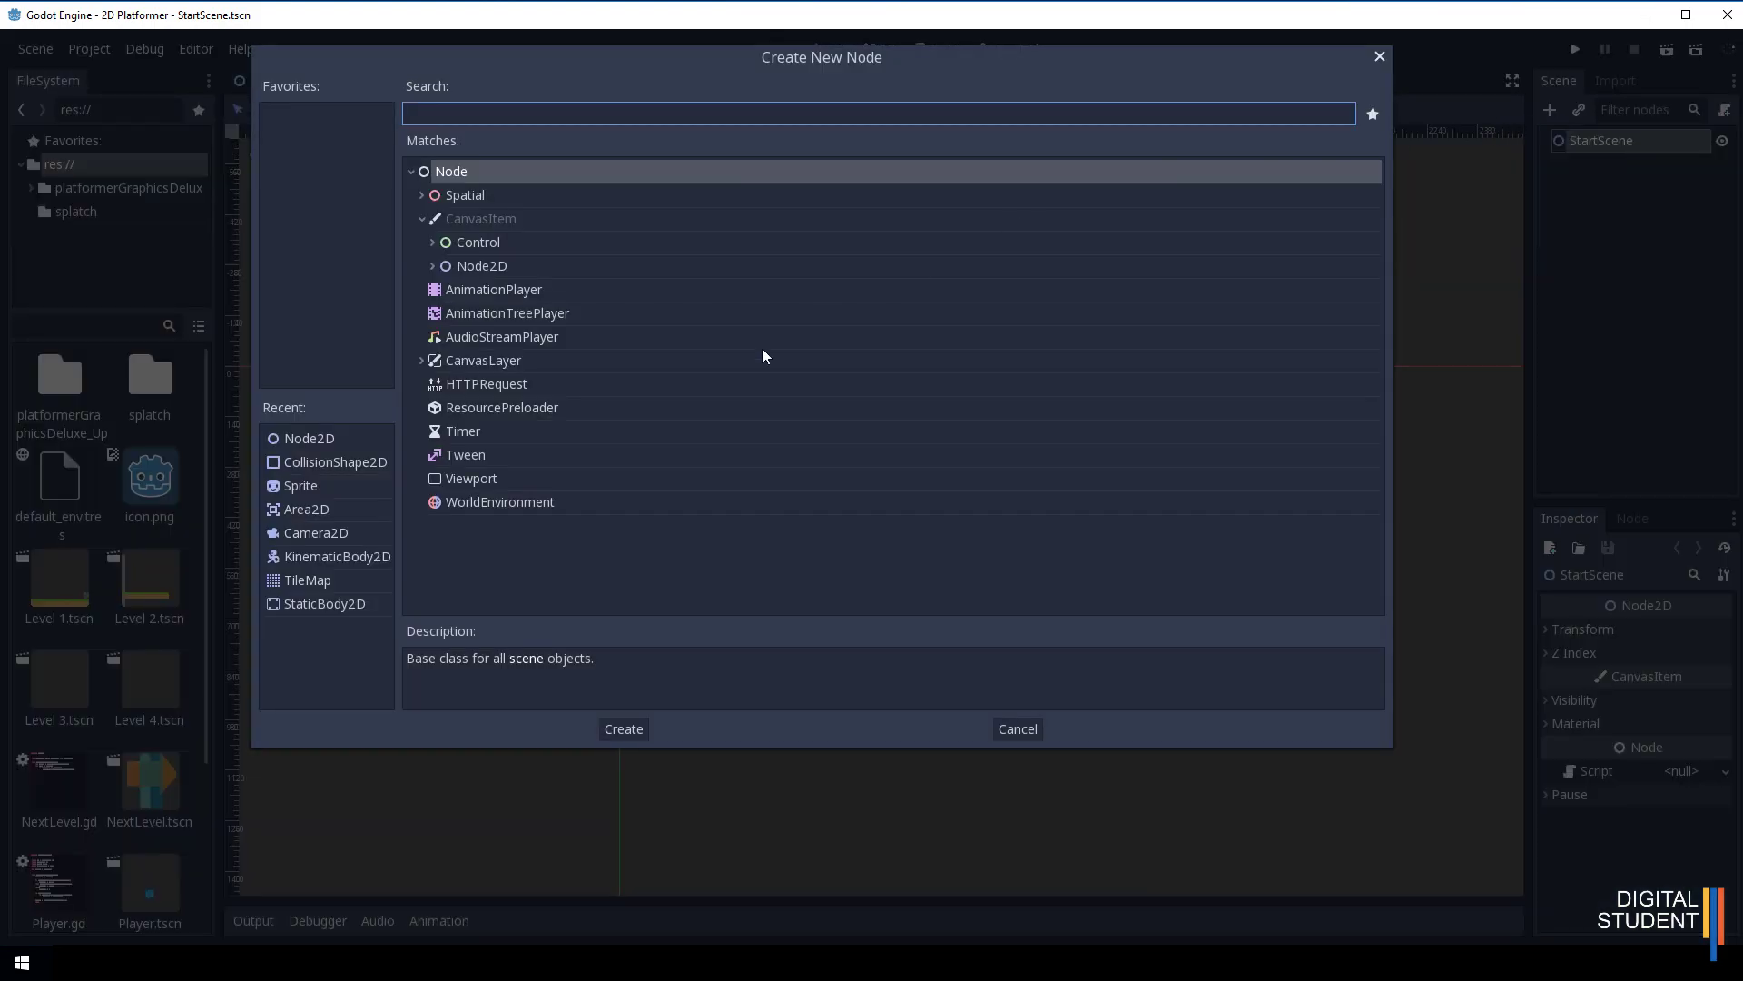
double_click(307, 483)
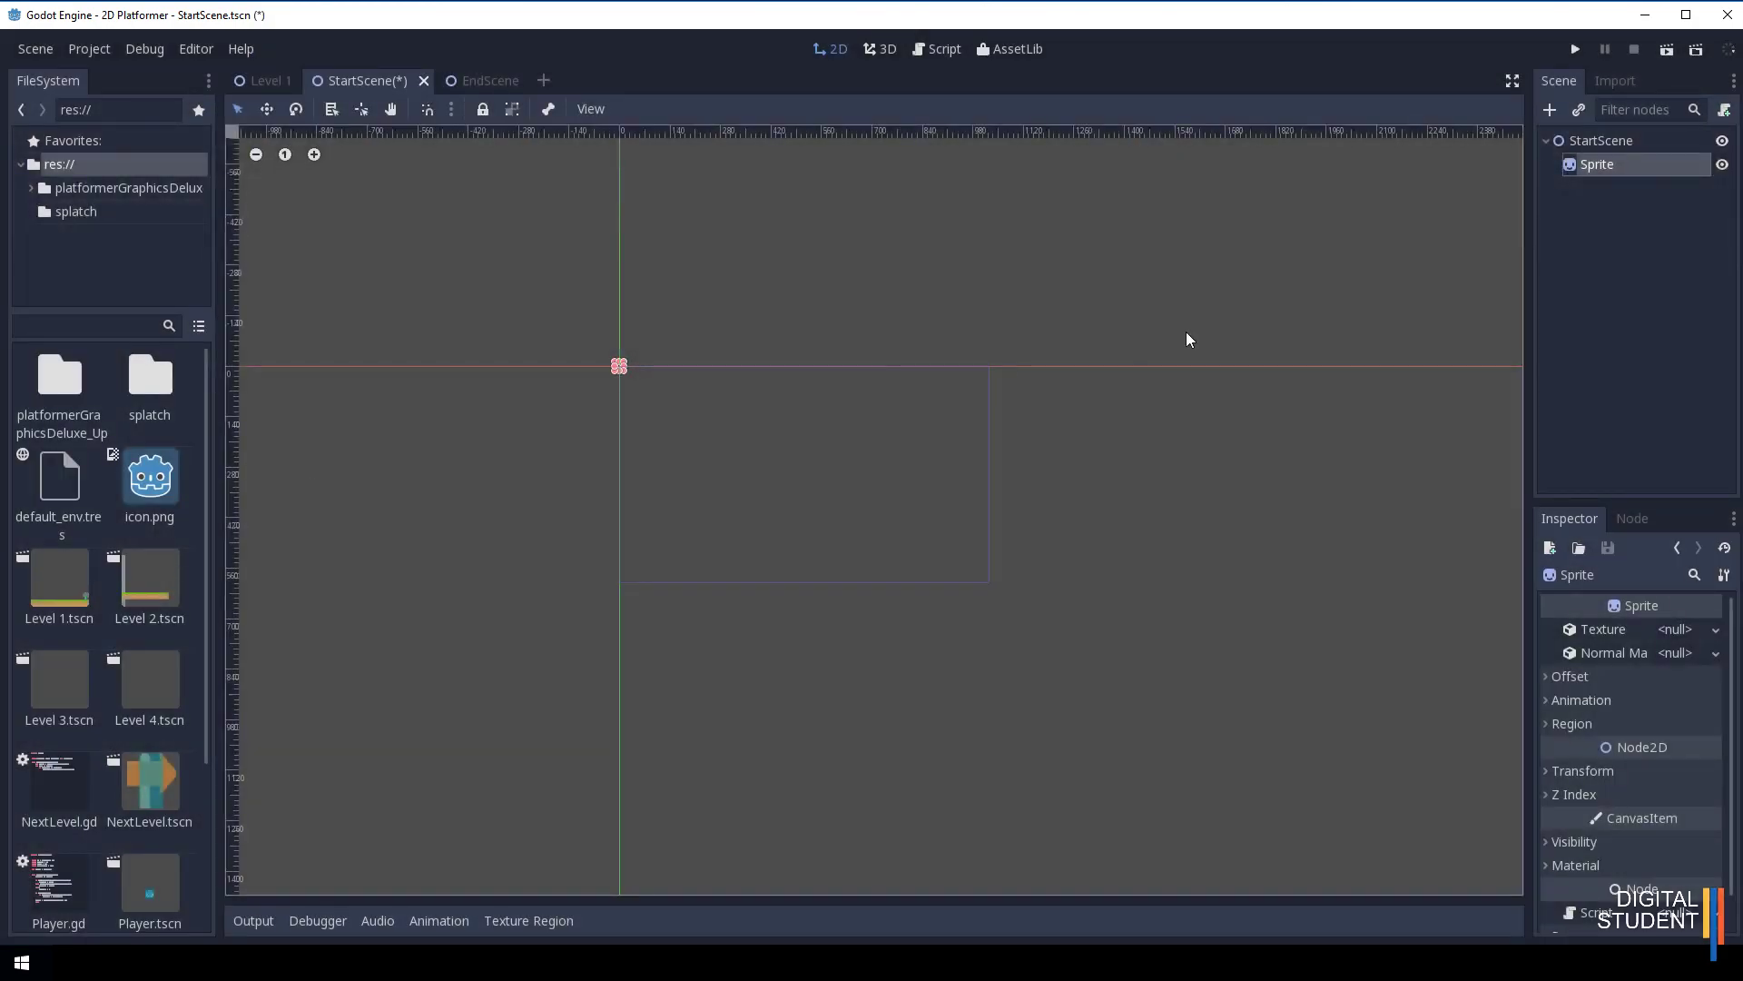
double_click(58, 378)
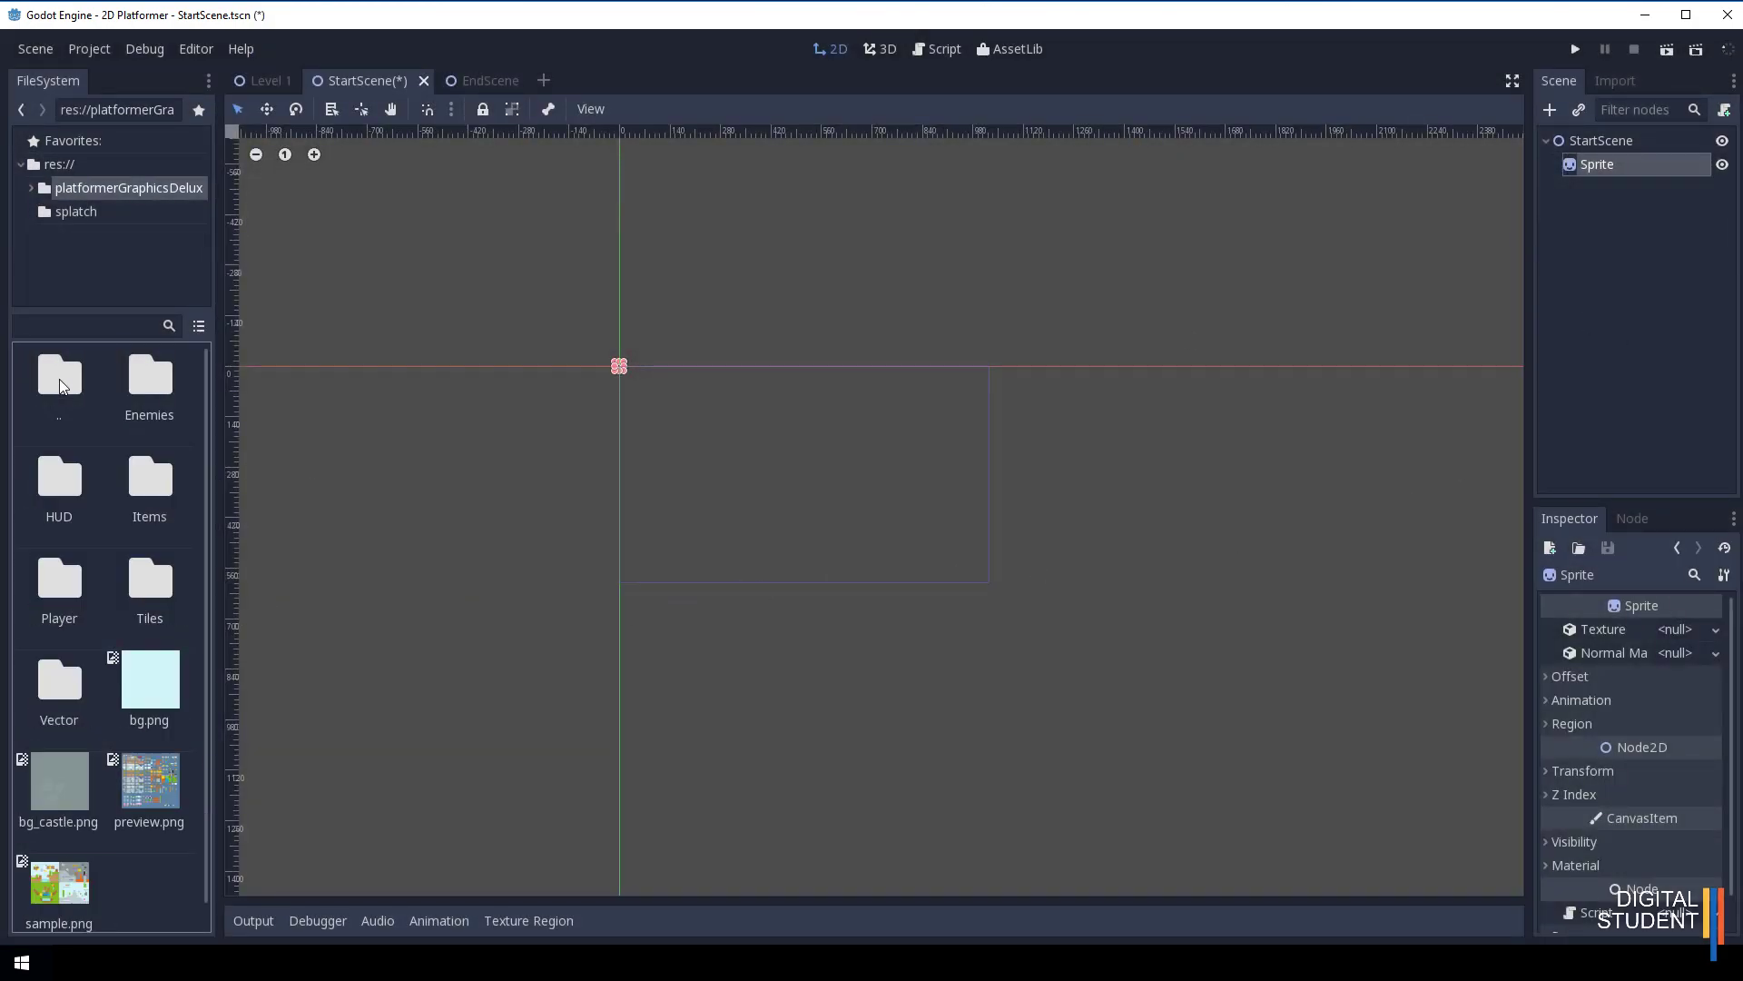
click(138, 688)
drag(292, 687, 1671, 626)
Enlarge the StartScene sprite so it covers the whole game screen frame.
drag(705, 453, 1064, 649)
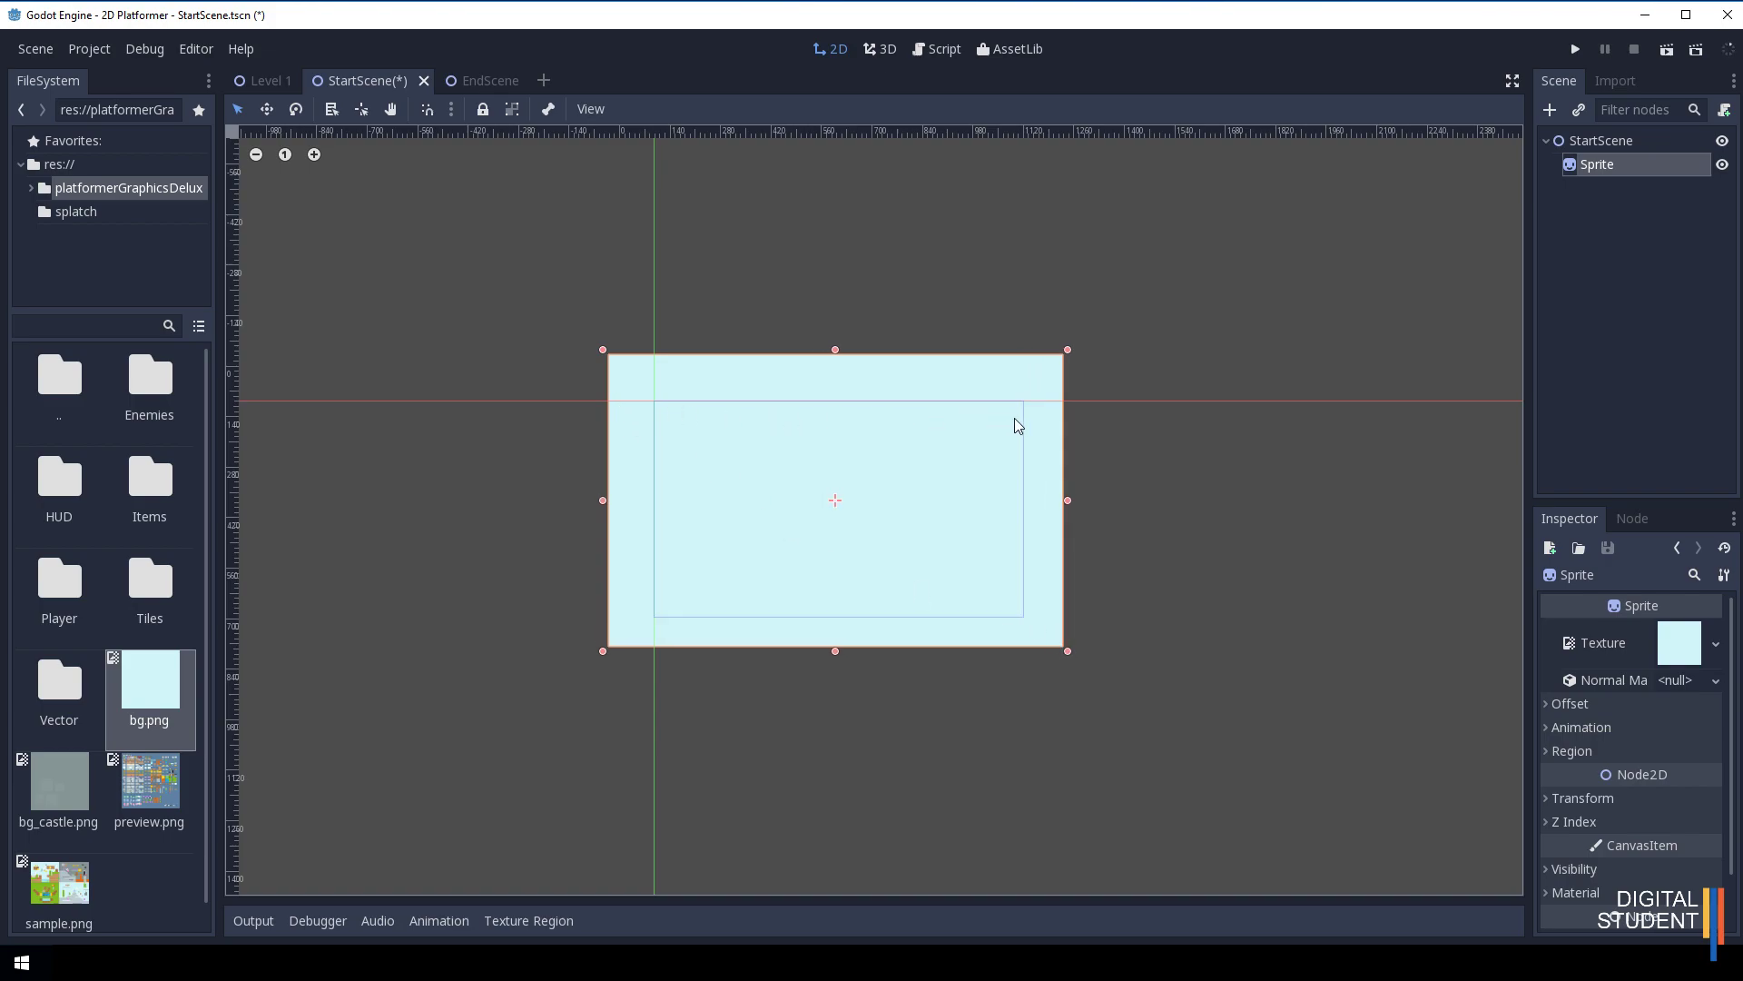
mouse_move(1034, 635)
mouse_down()
mouse_move(1024, 581)
mouse_move(1037, 600)
mouse_up()
scroll(1038, 600, up, 2)
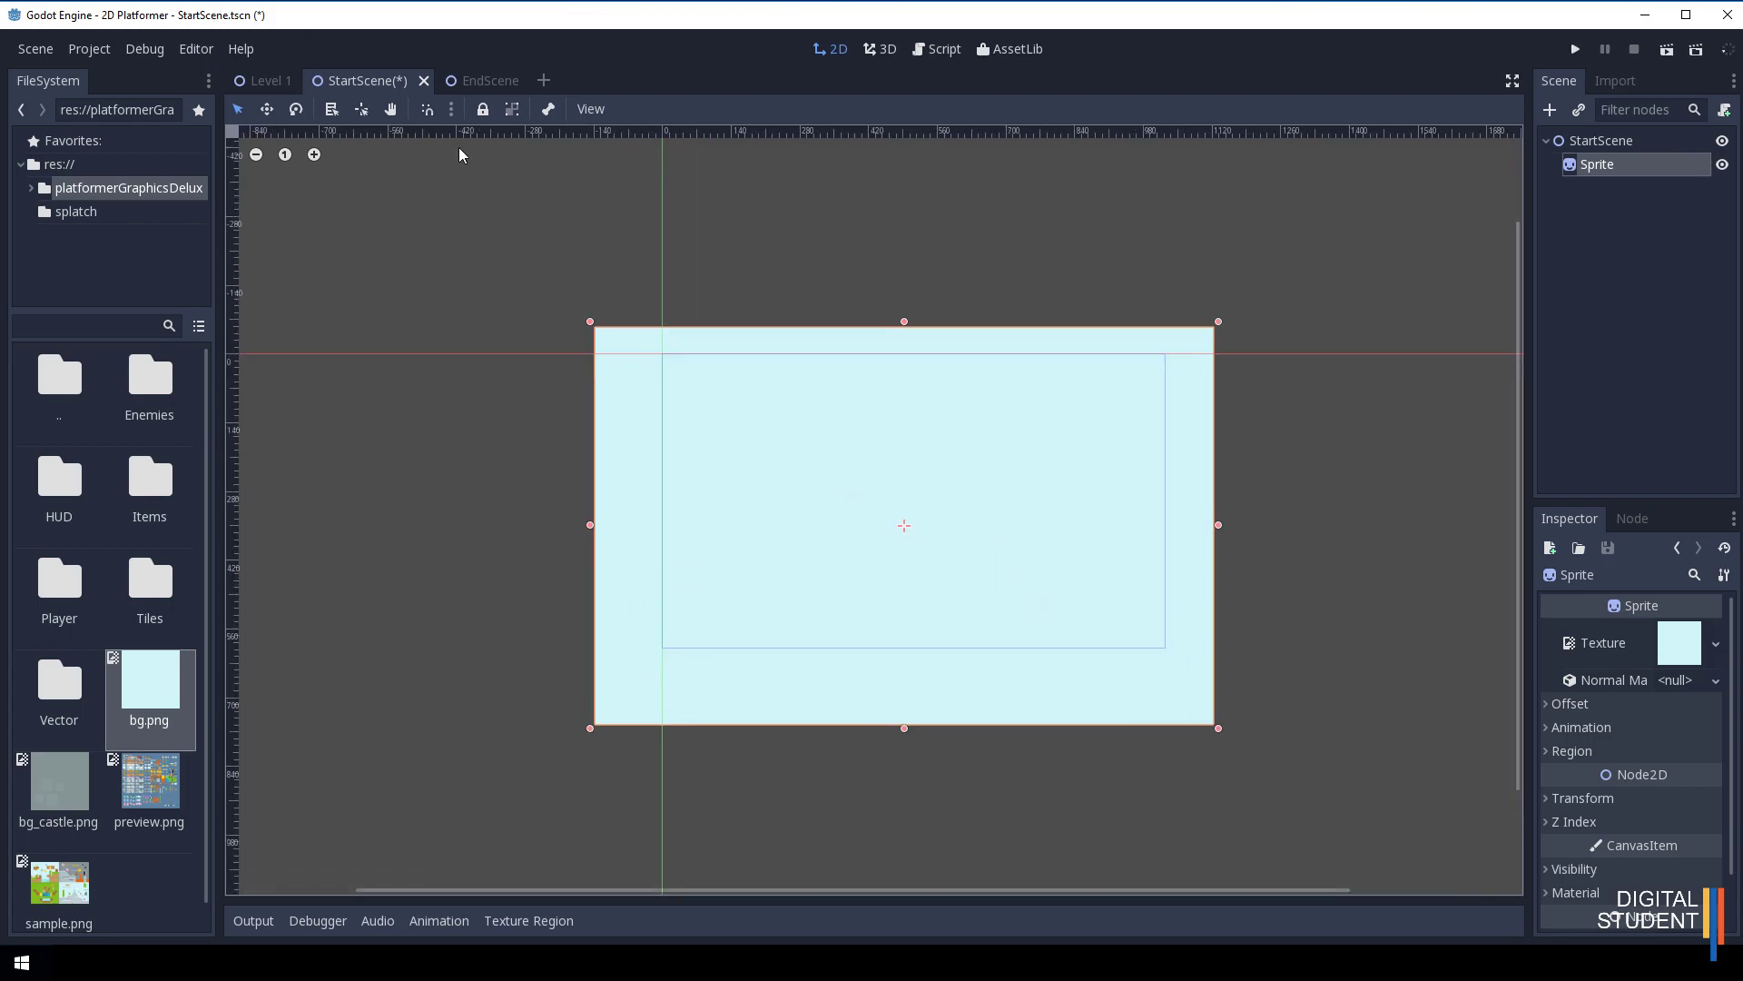
Add a Sprite node to EndScene and assign bg.png as its texture.
click(487, 80)
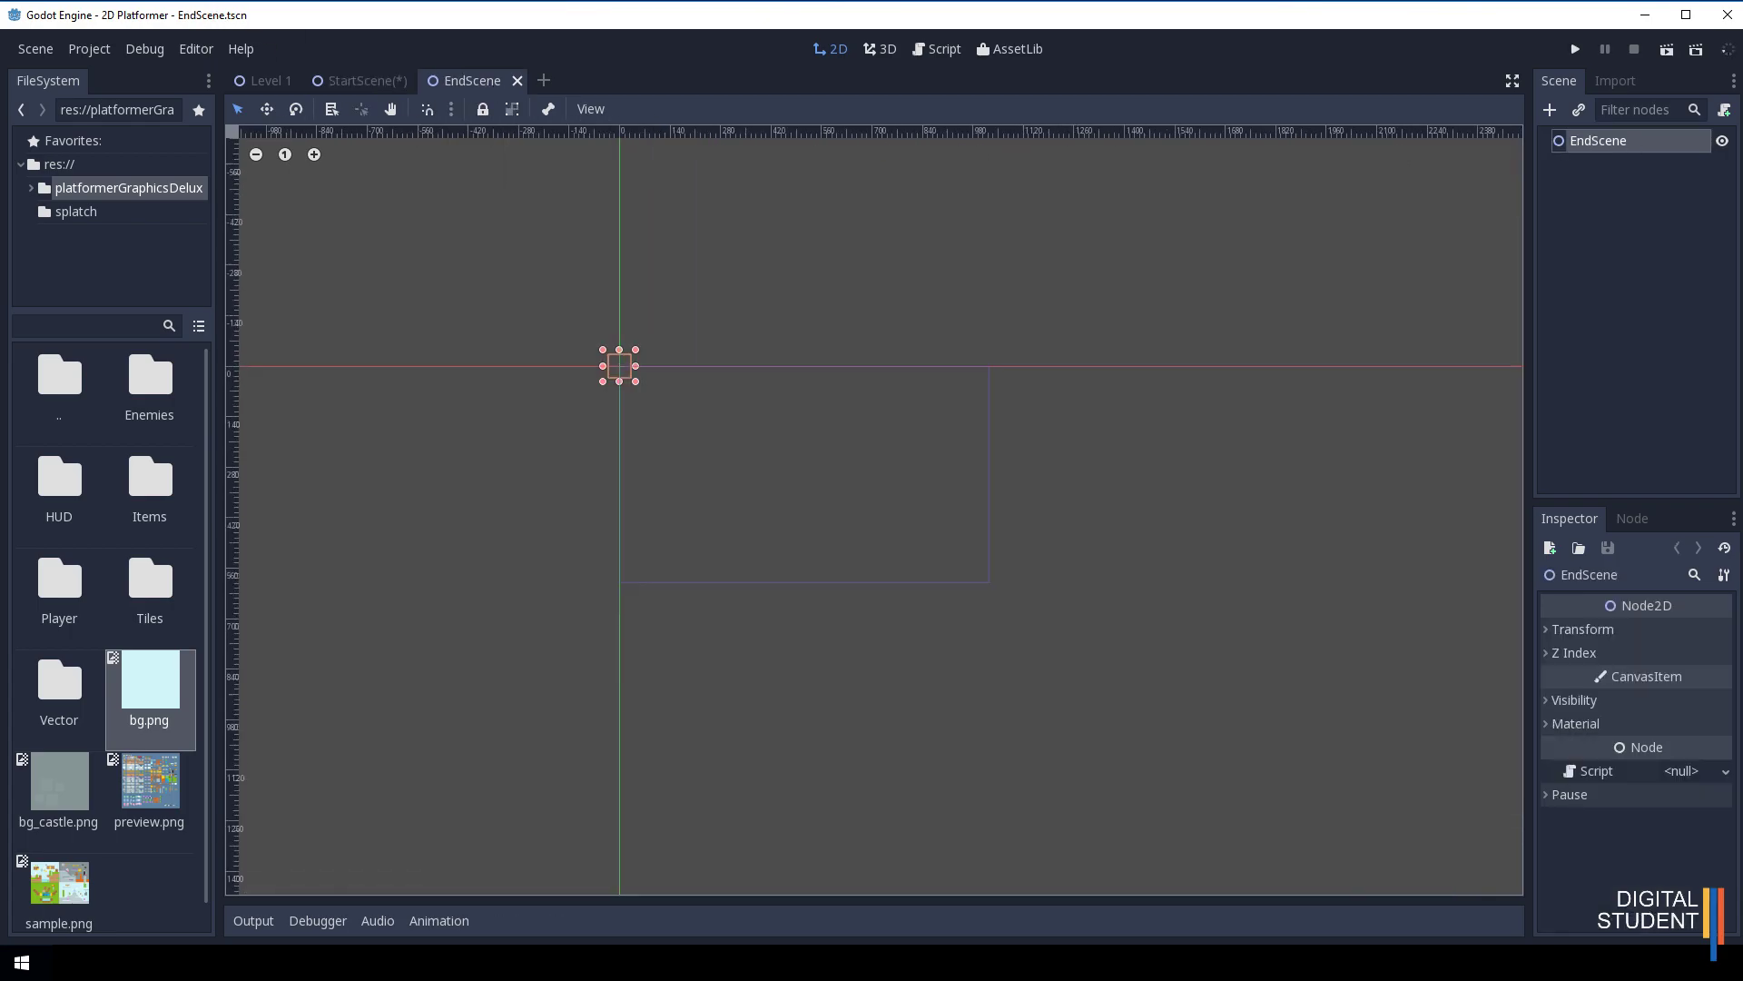
click(1550, 110)
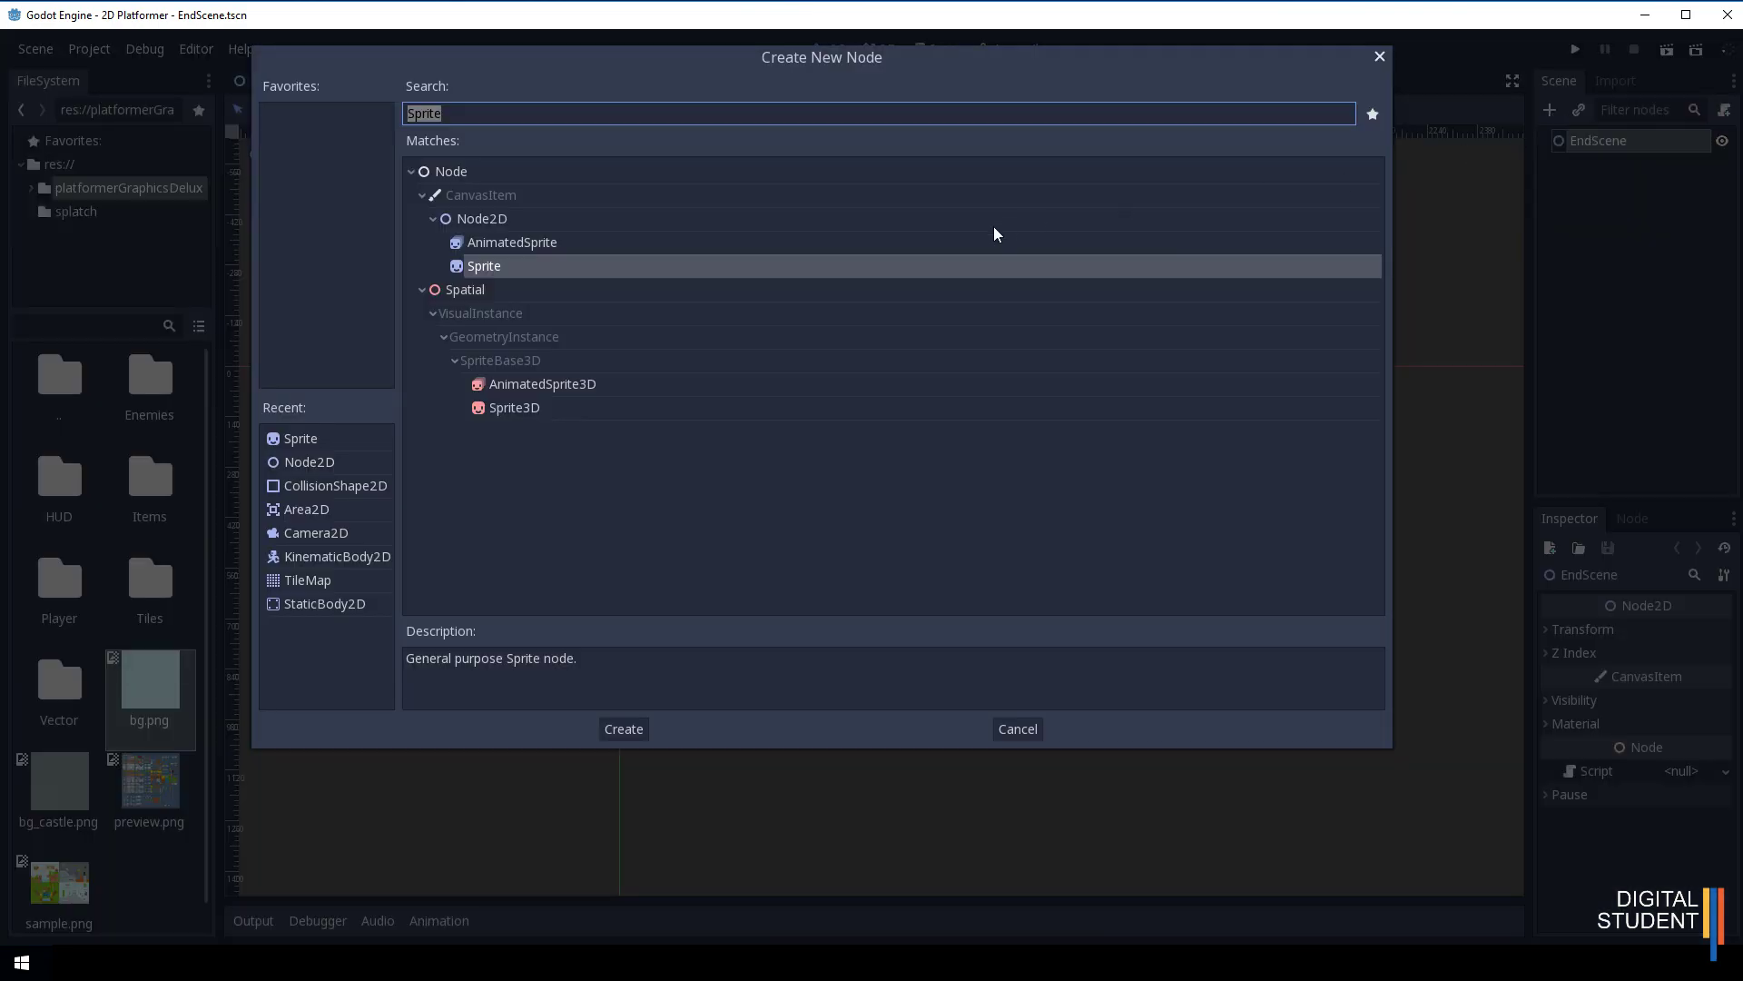
click(305, 439)
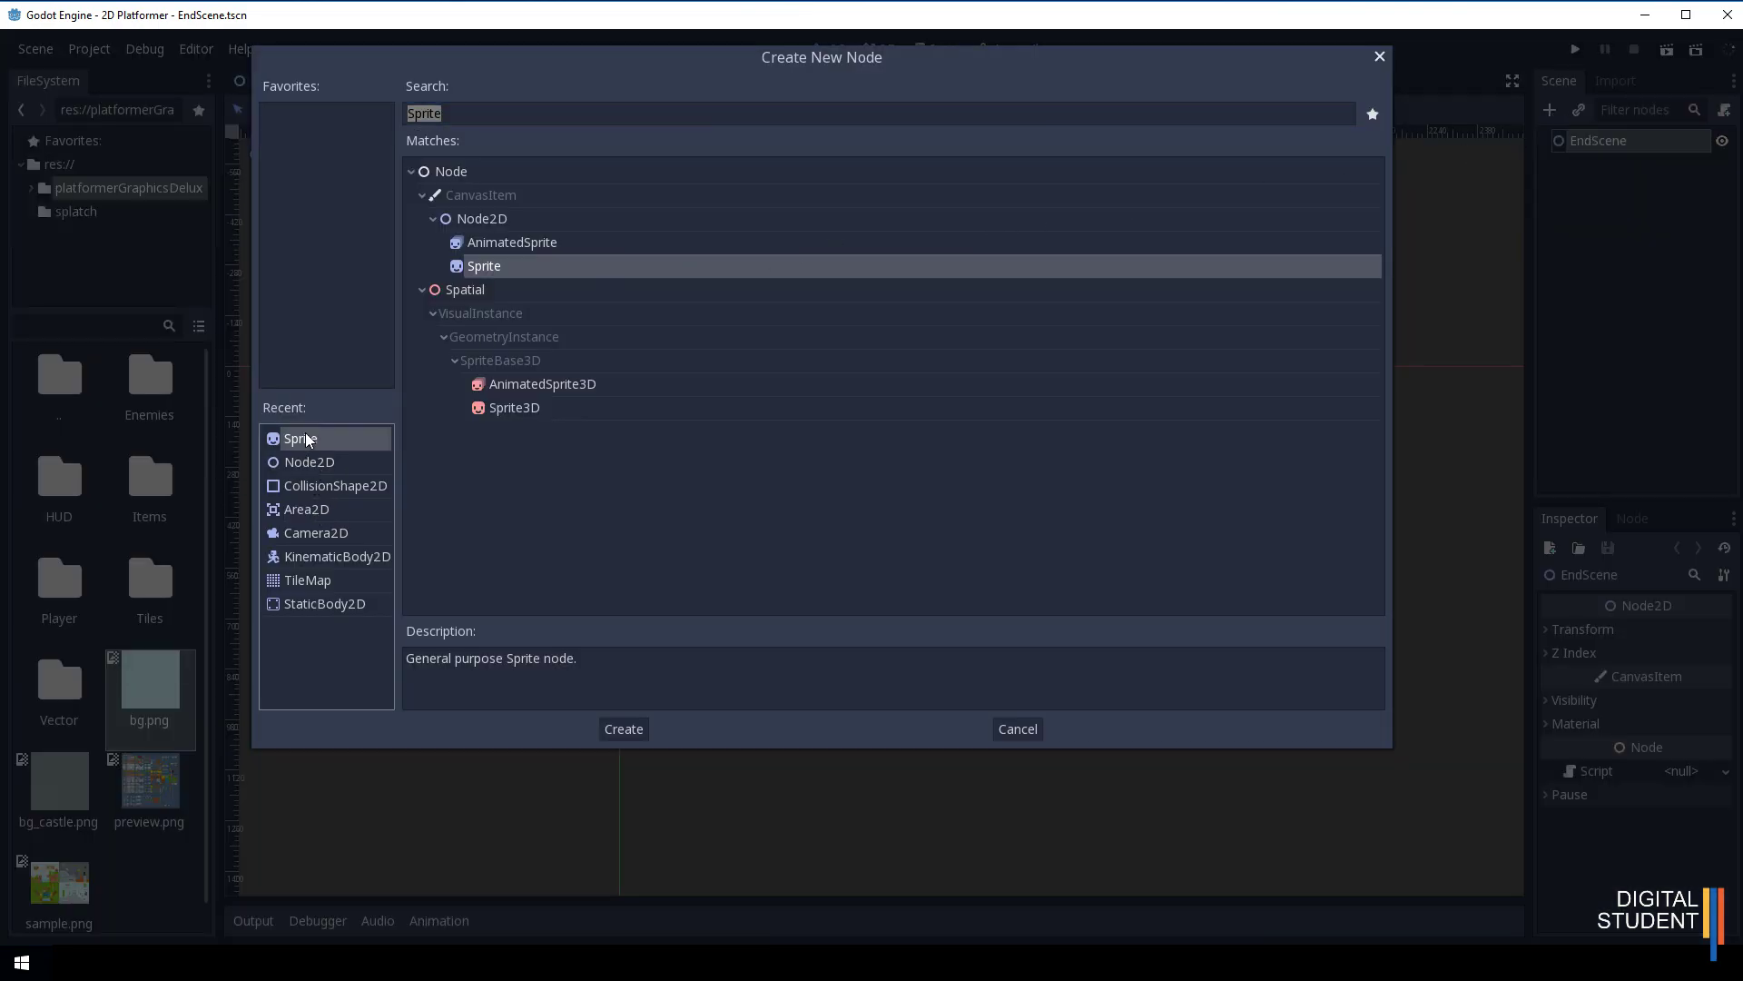
double_click(305, 437)
drag(167, 681, 1671, 634)
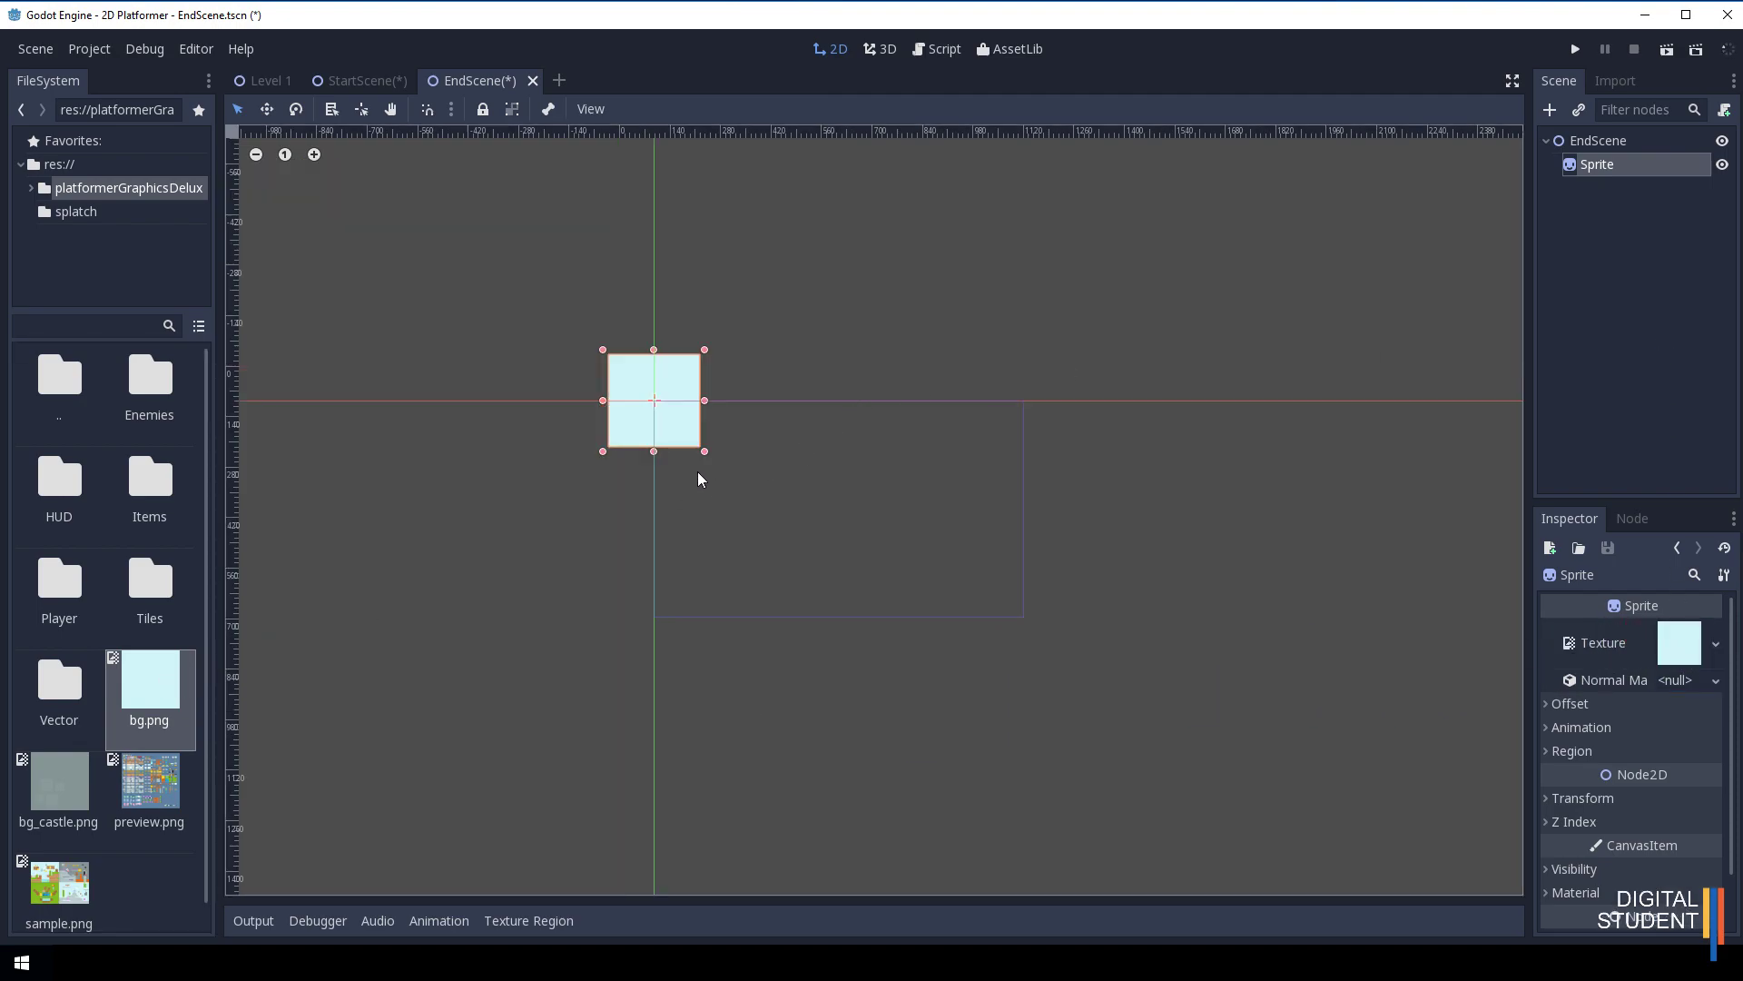
Enlarge the EndScene sprite to cover the whole game screen frame and rename it Background.
drag(705, 451, 1087, 670)
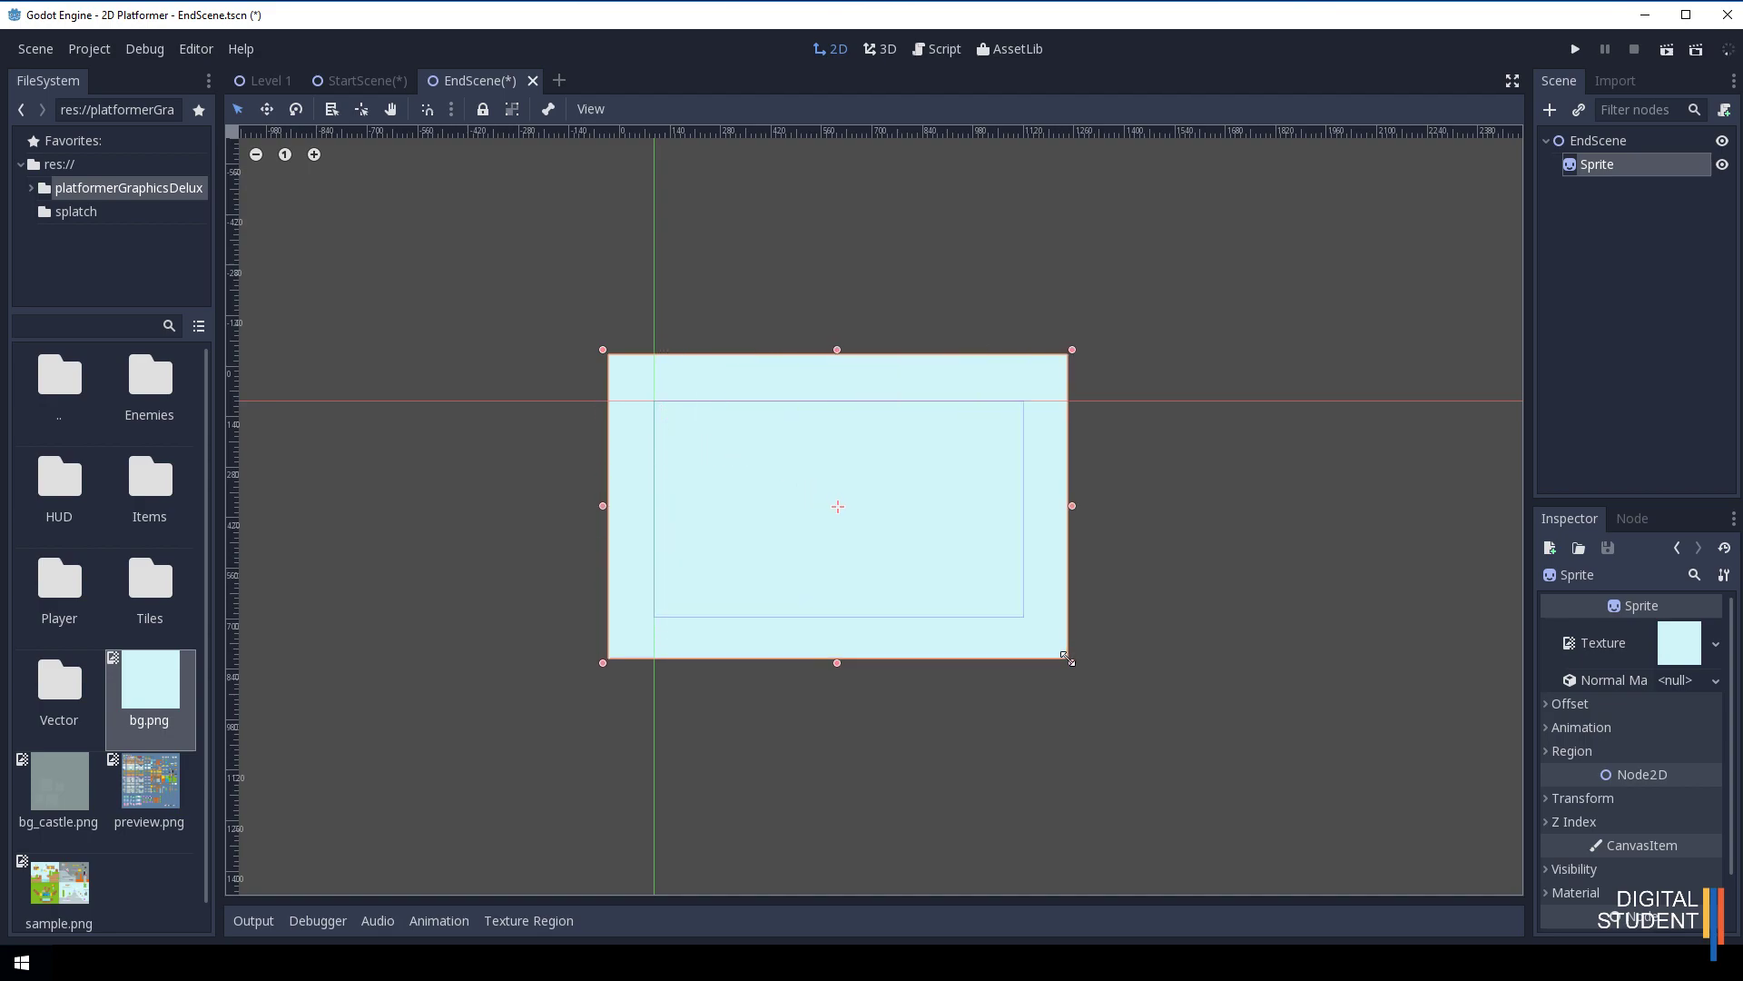
double_click(1601, 165)
text(Background)
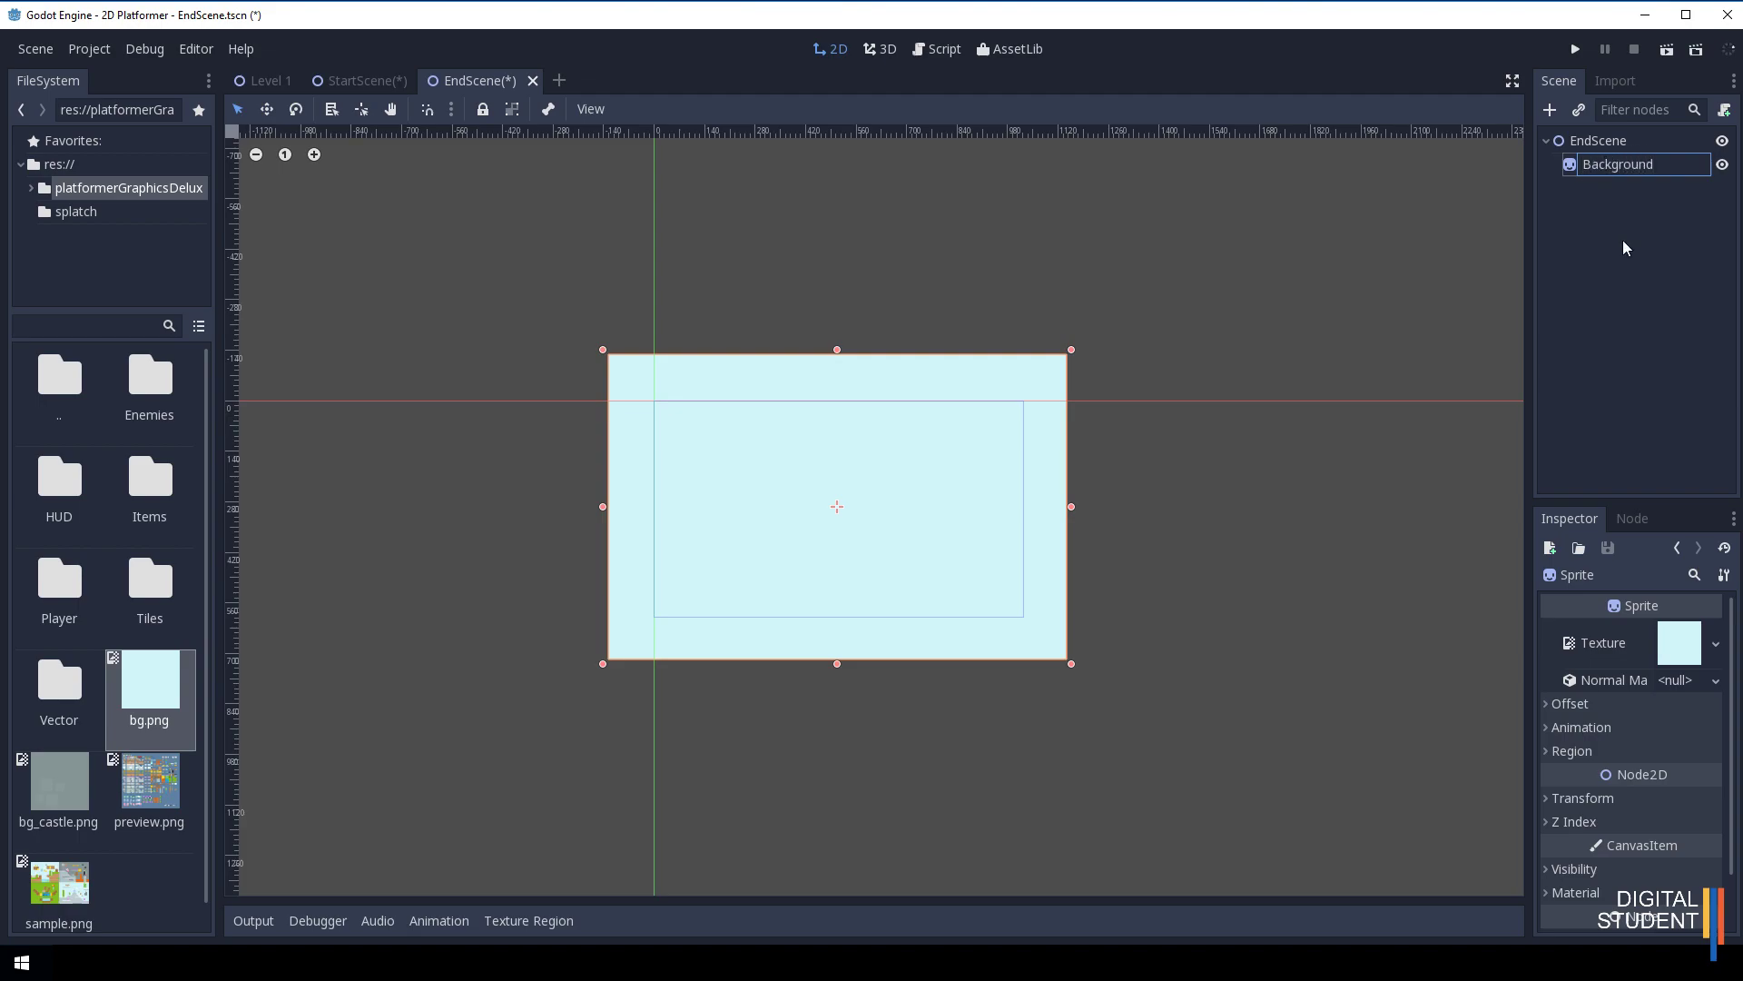
key(Return)
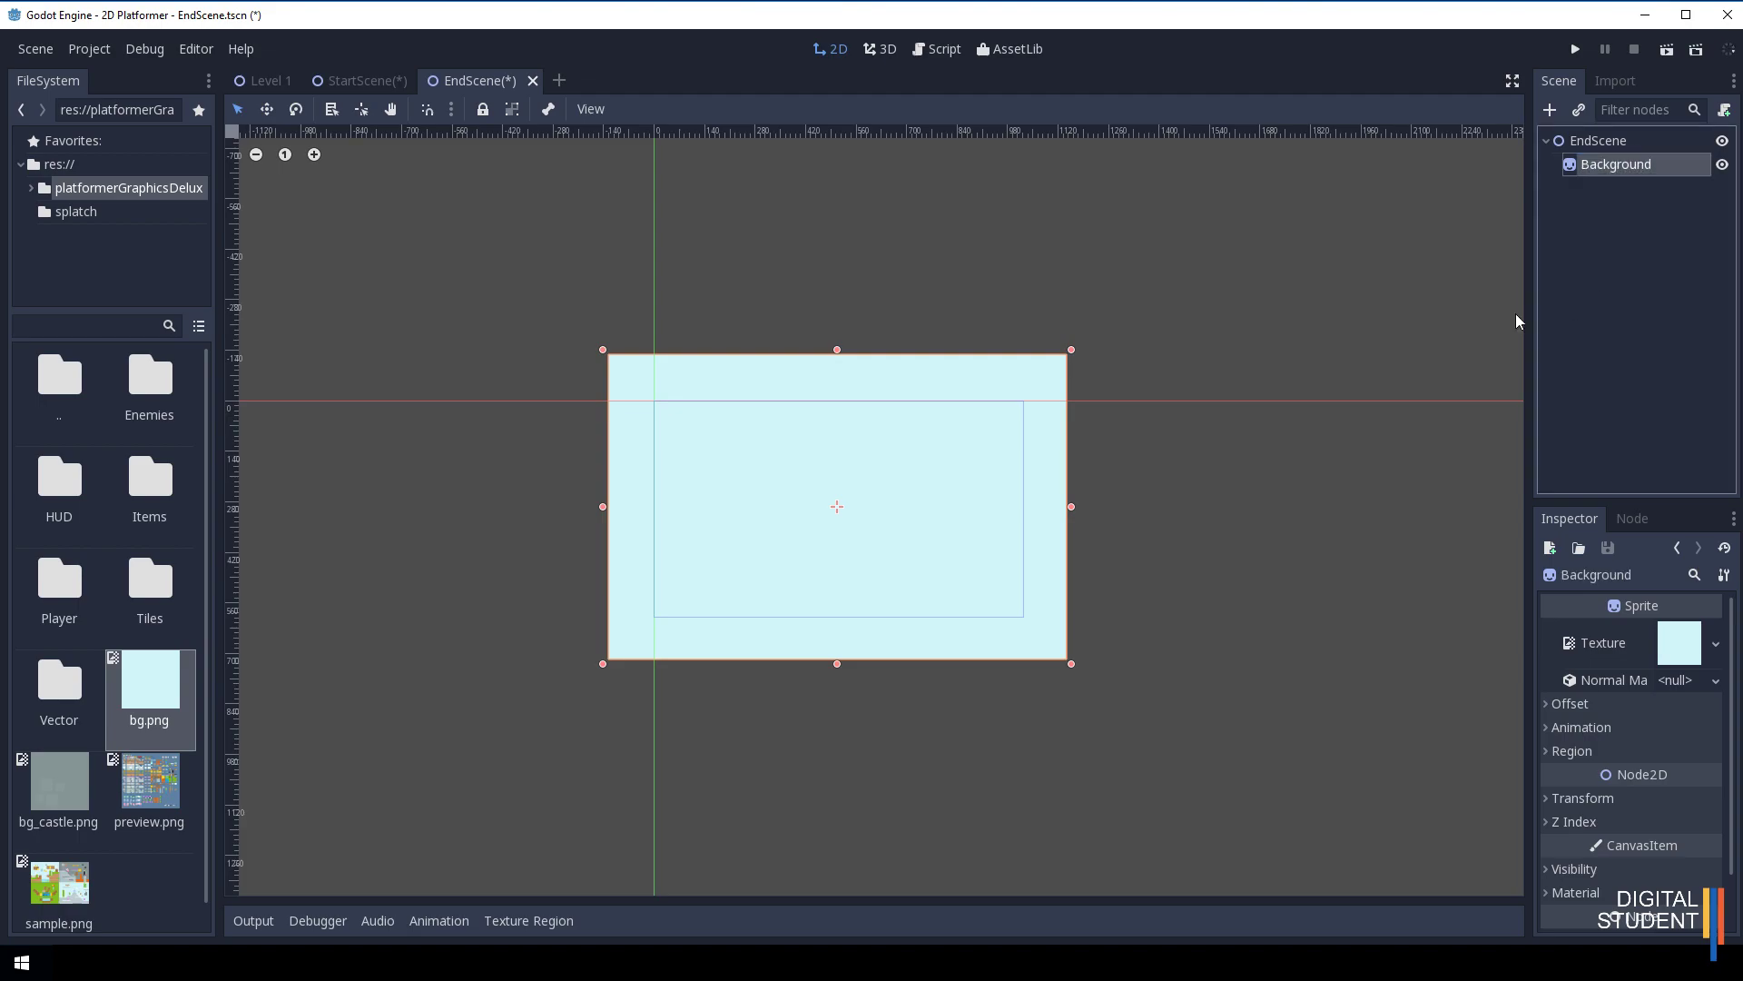
Rename the sprite in StartScene as Background and save all scenes.
click(387, 81)
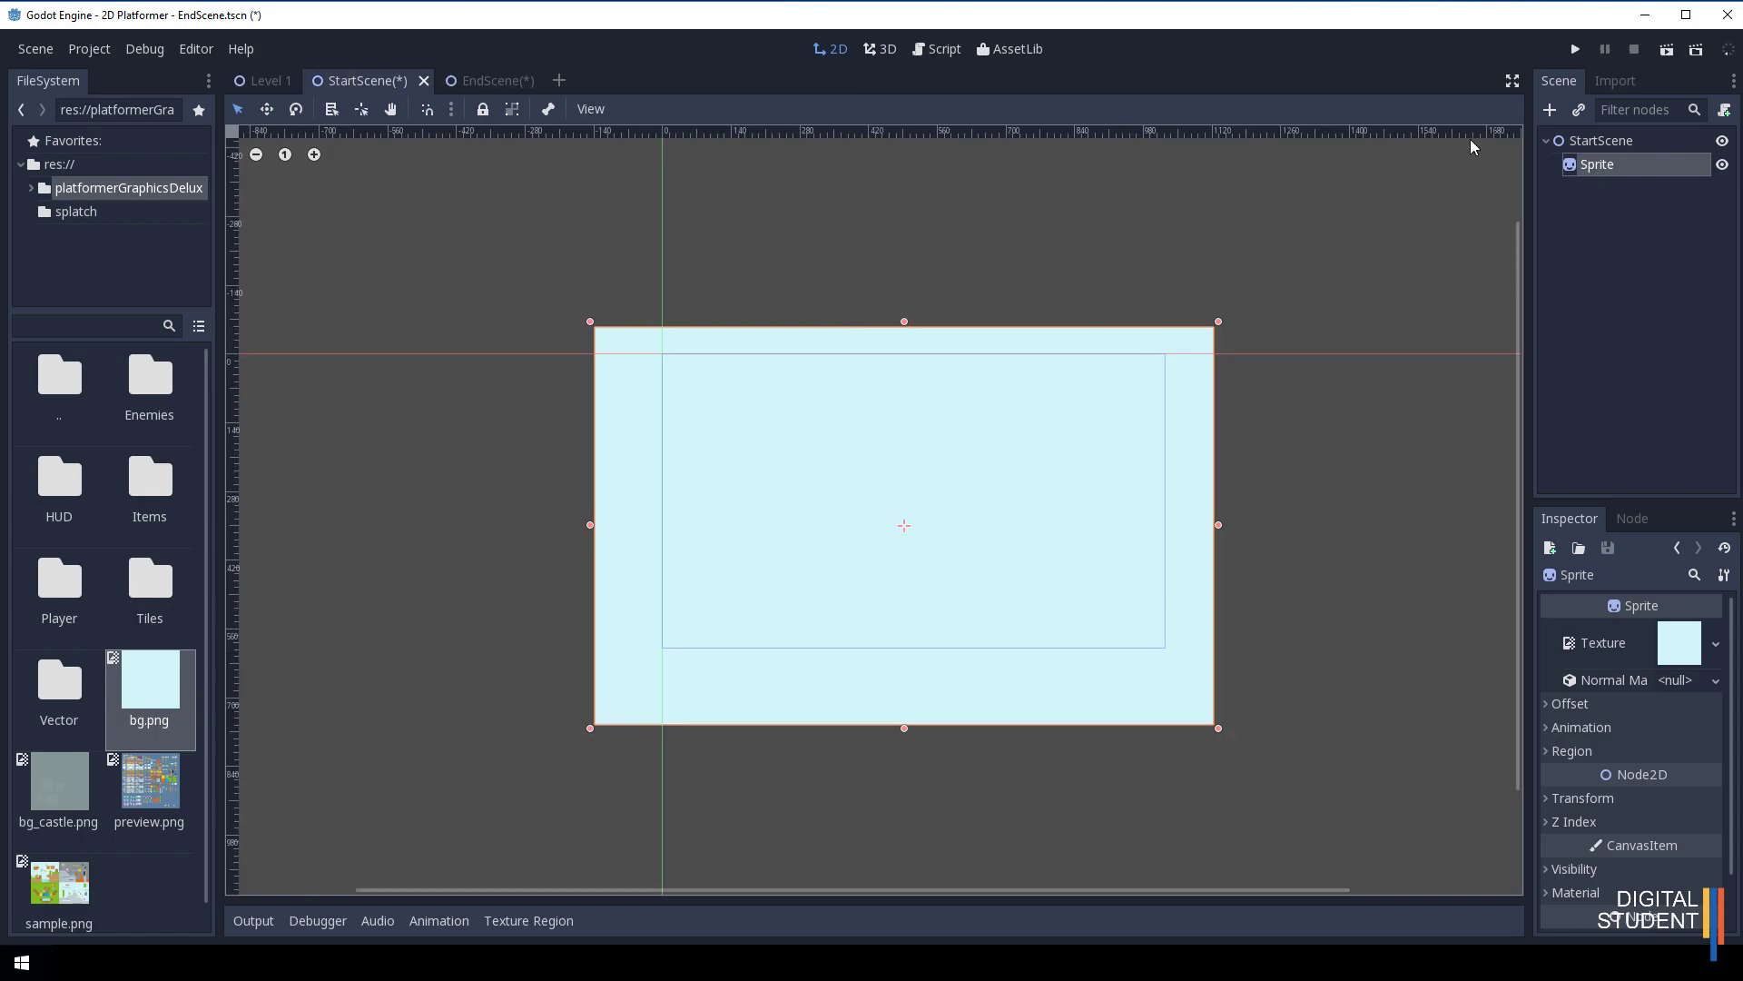
double_click(1630, 162)
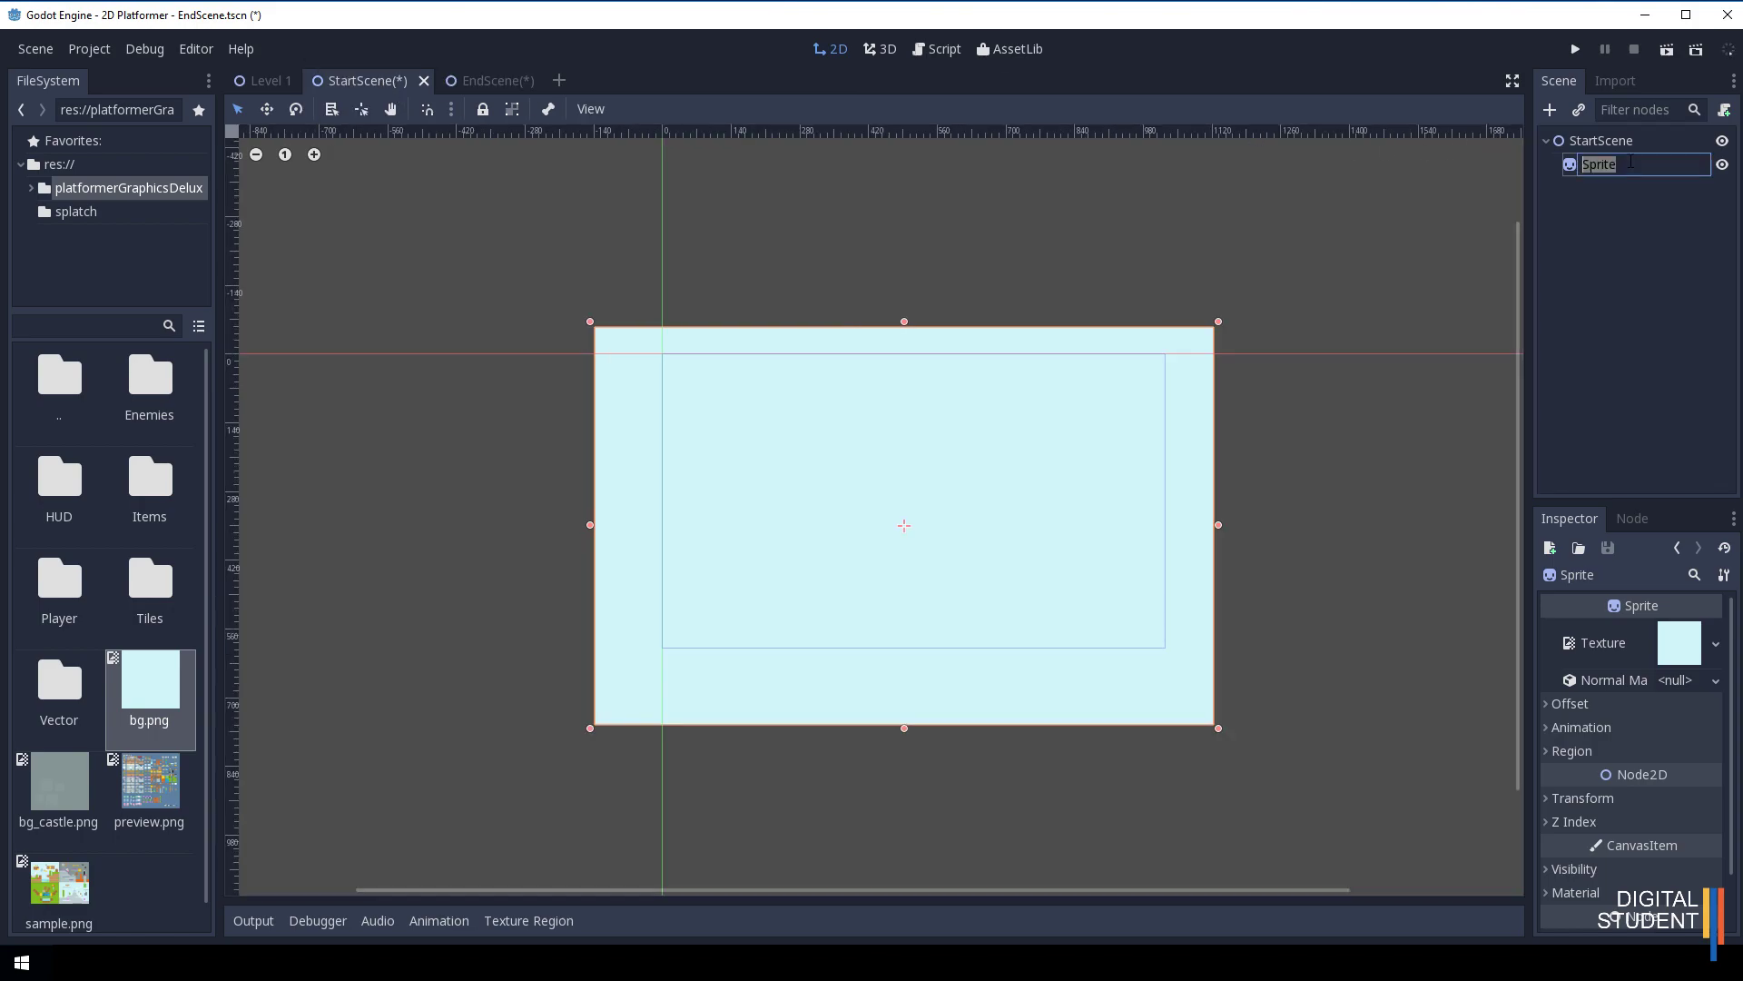
text(Background)
key(Return)
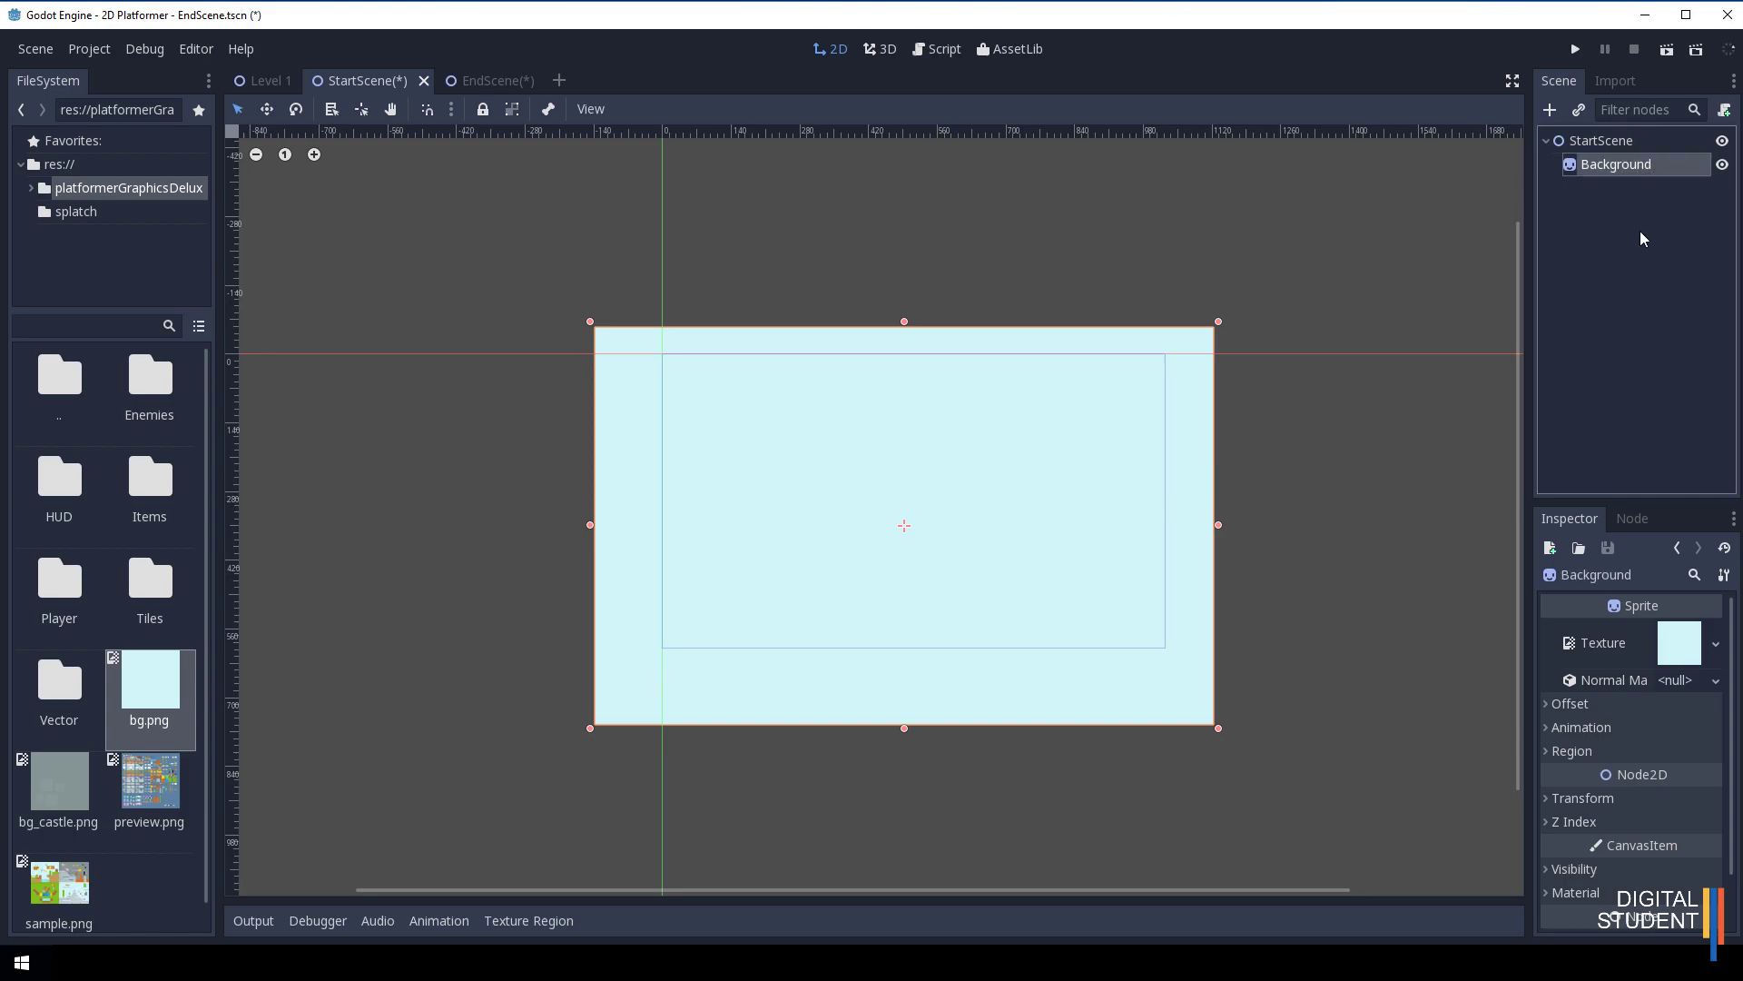
click(44, 50)
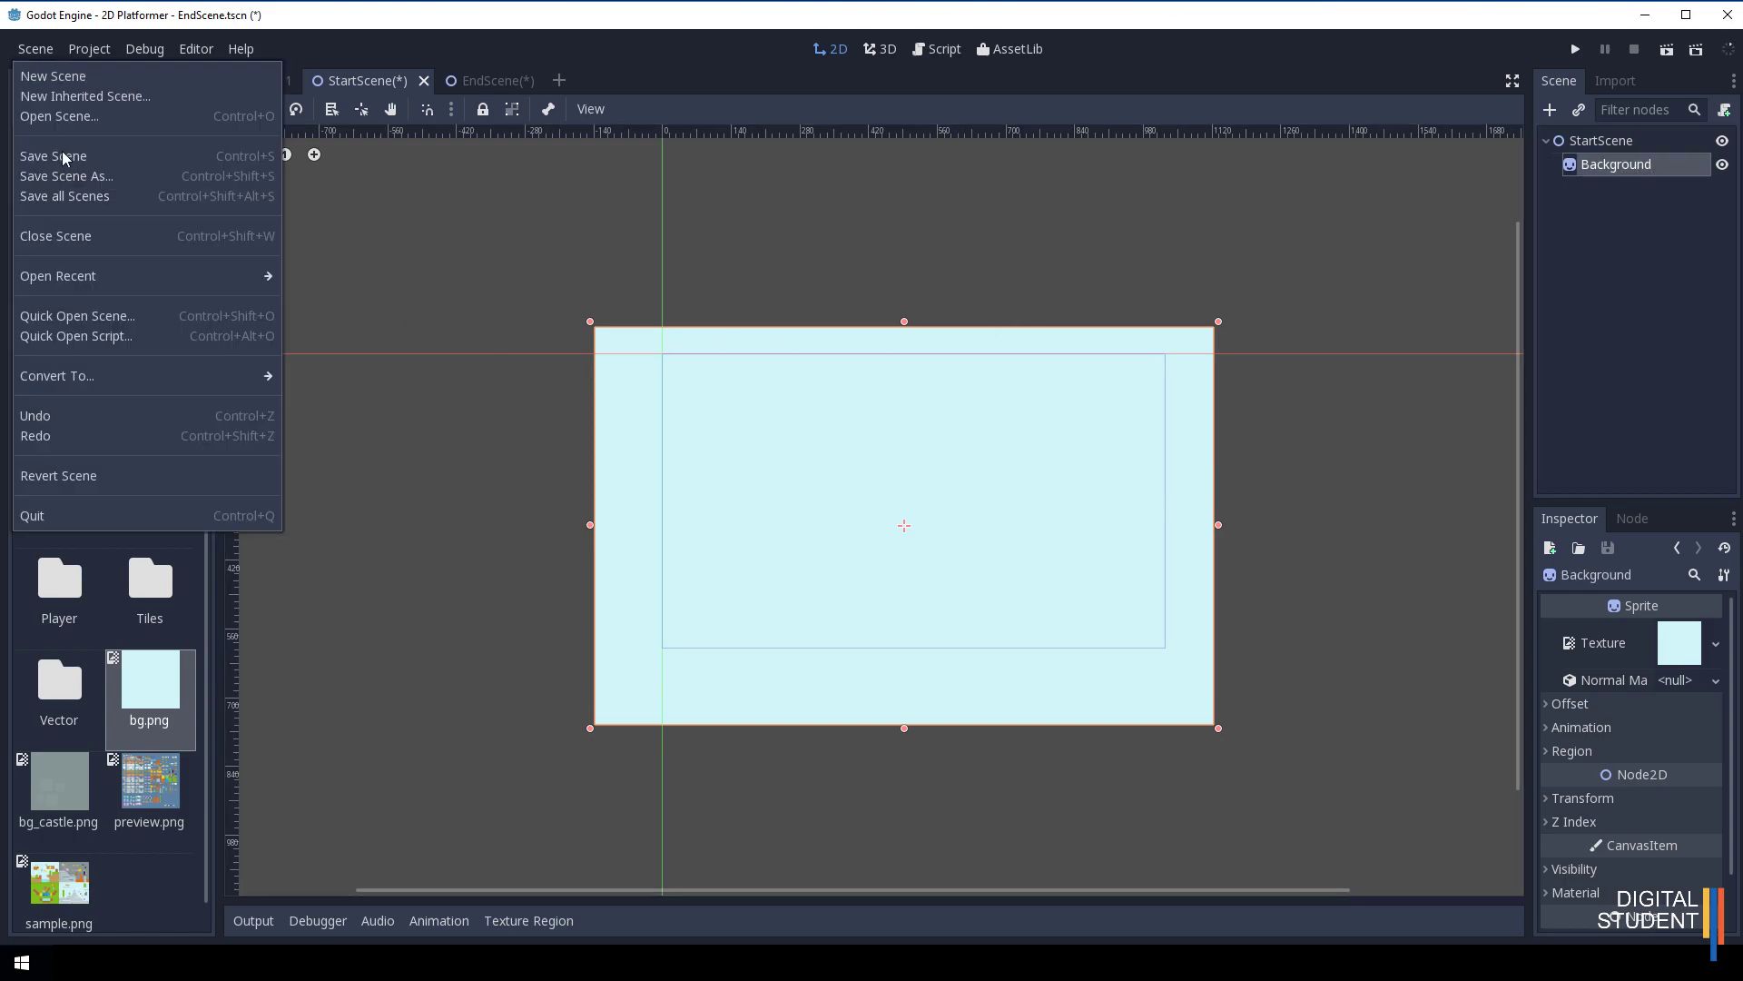
click(68, 202)
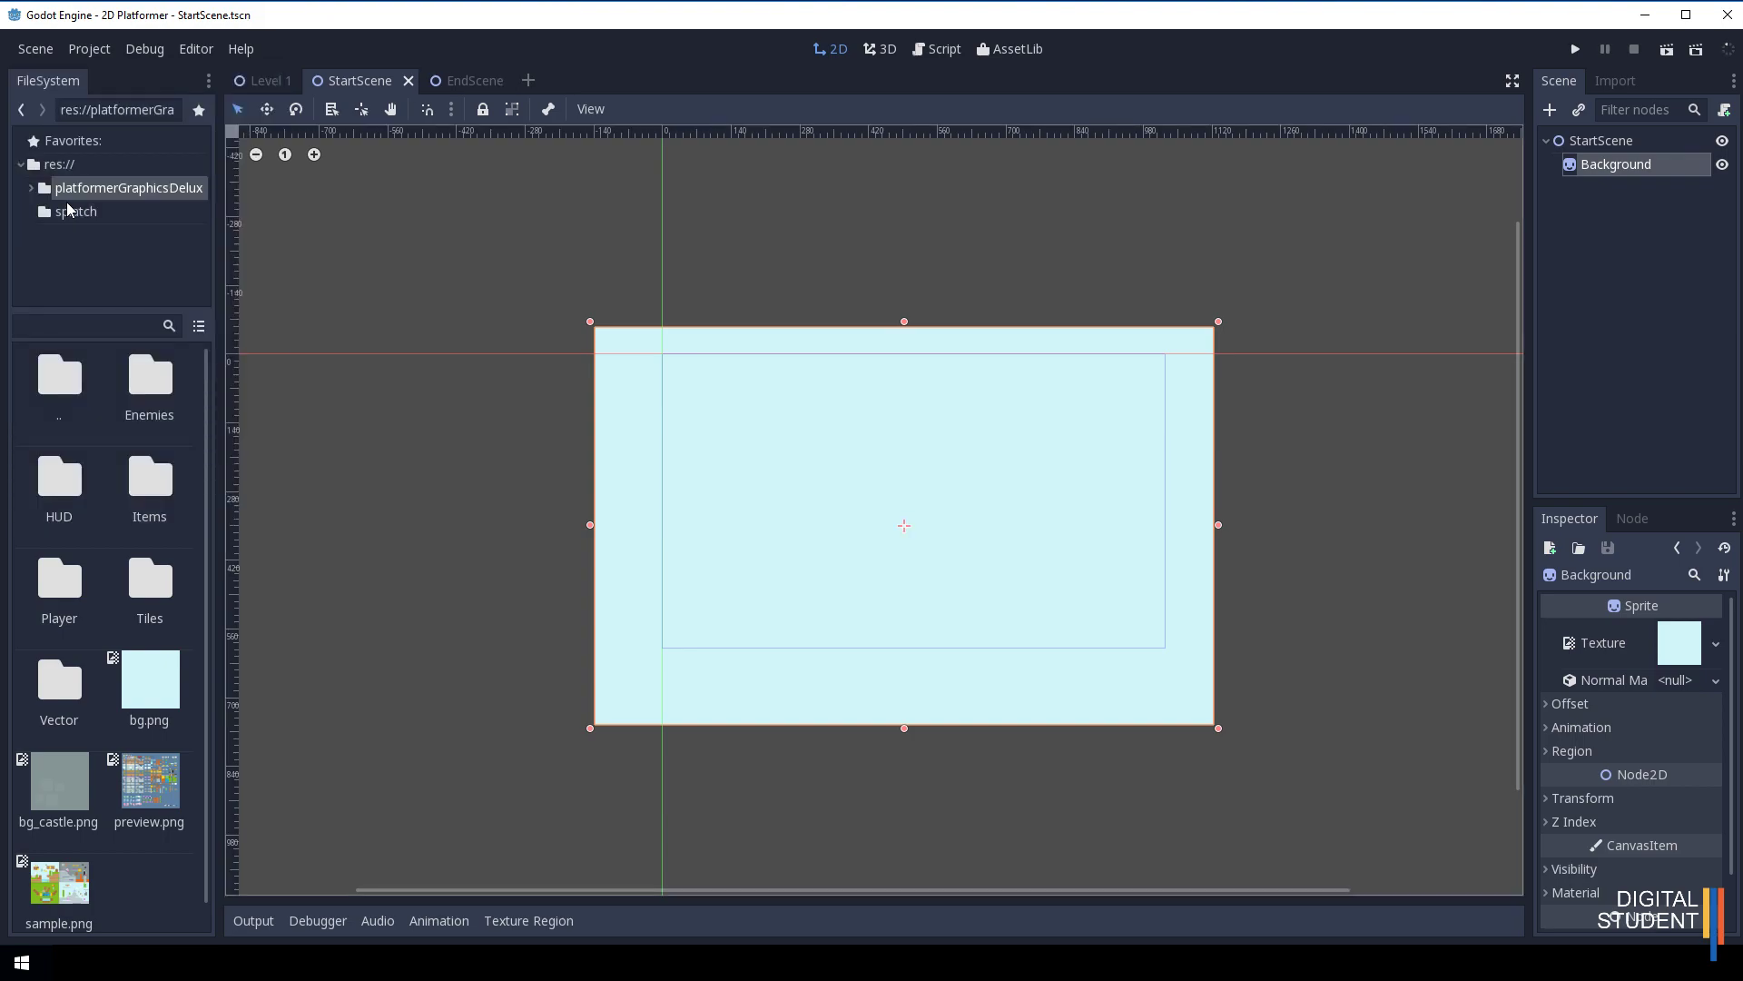
Add a RichTextLabel node directly under the StartScene root and rename it Title.
click(1575, 145)
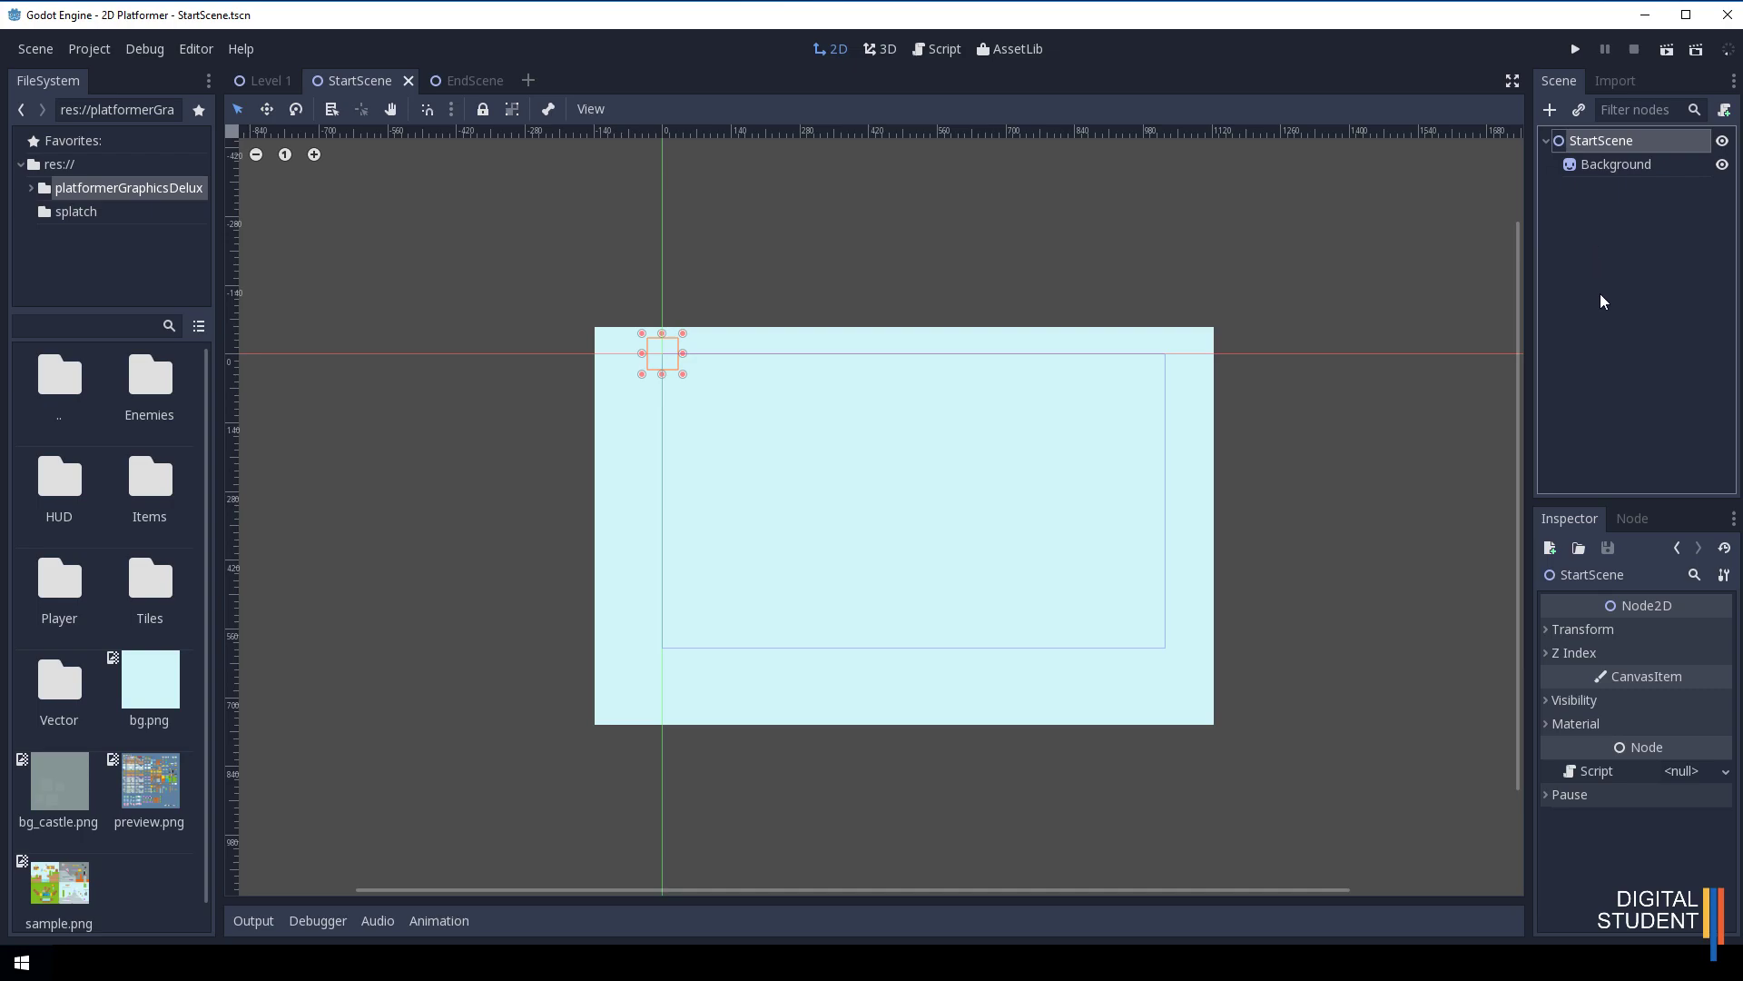
click(1549, 110)
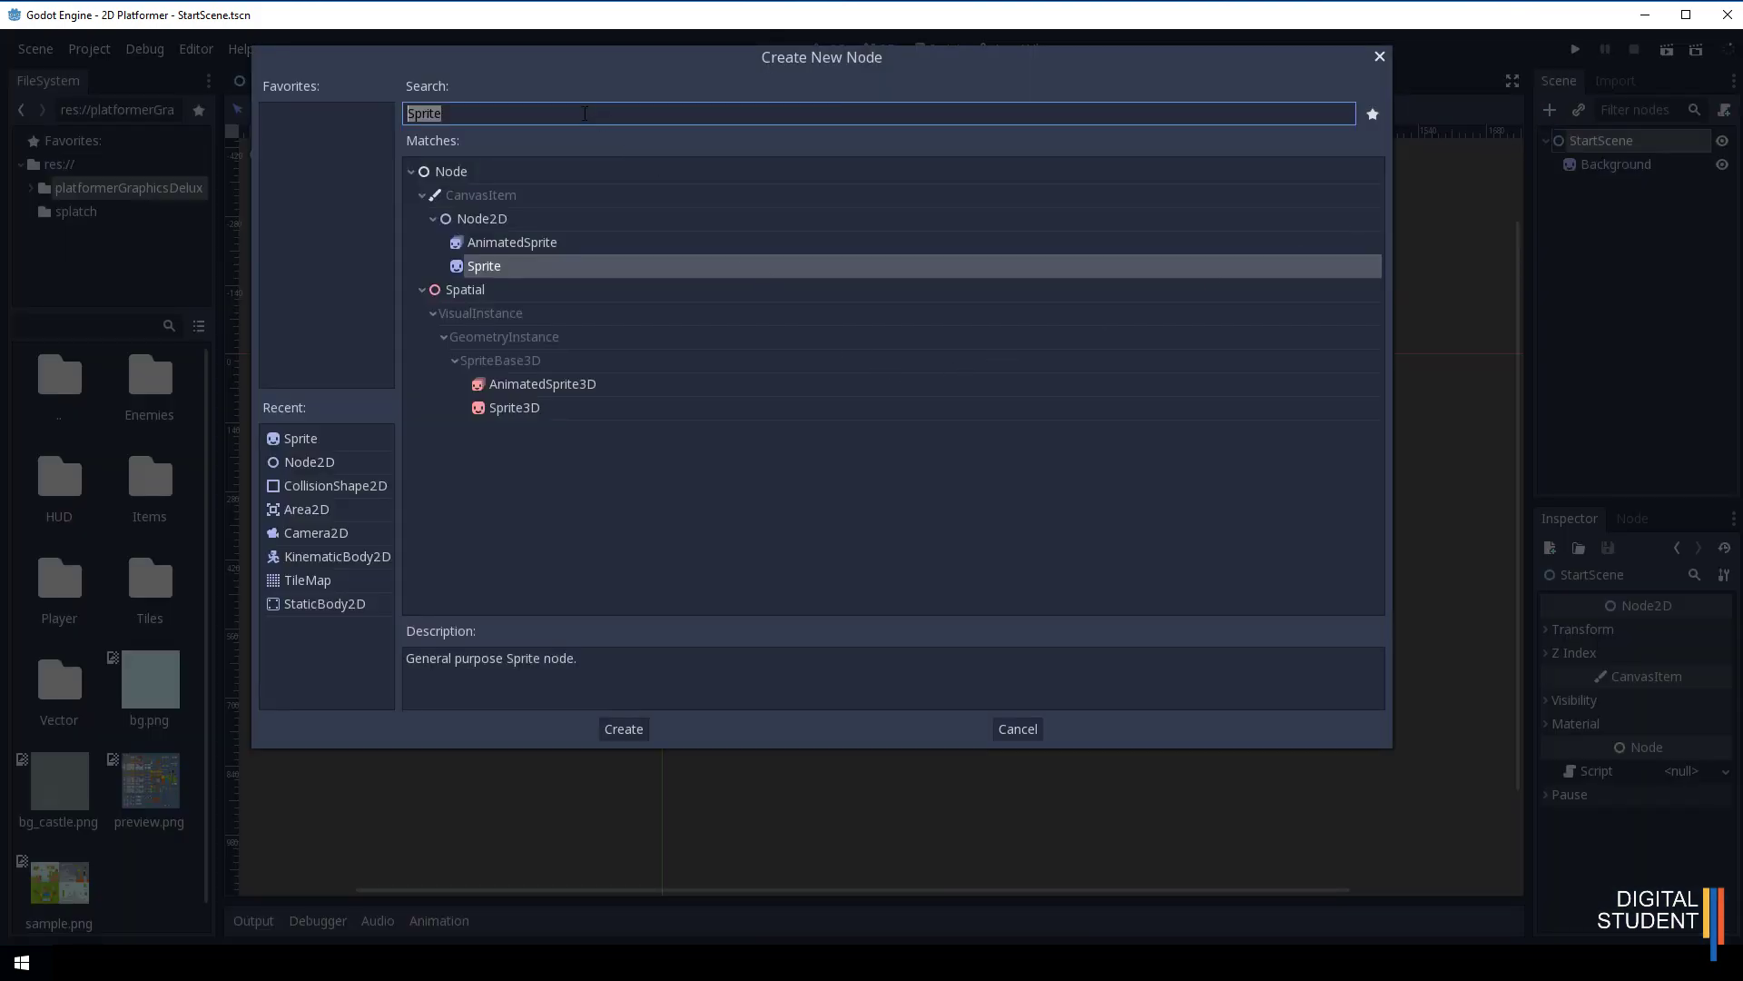
text(rich)
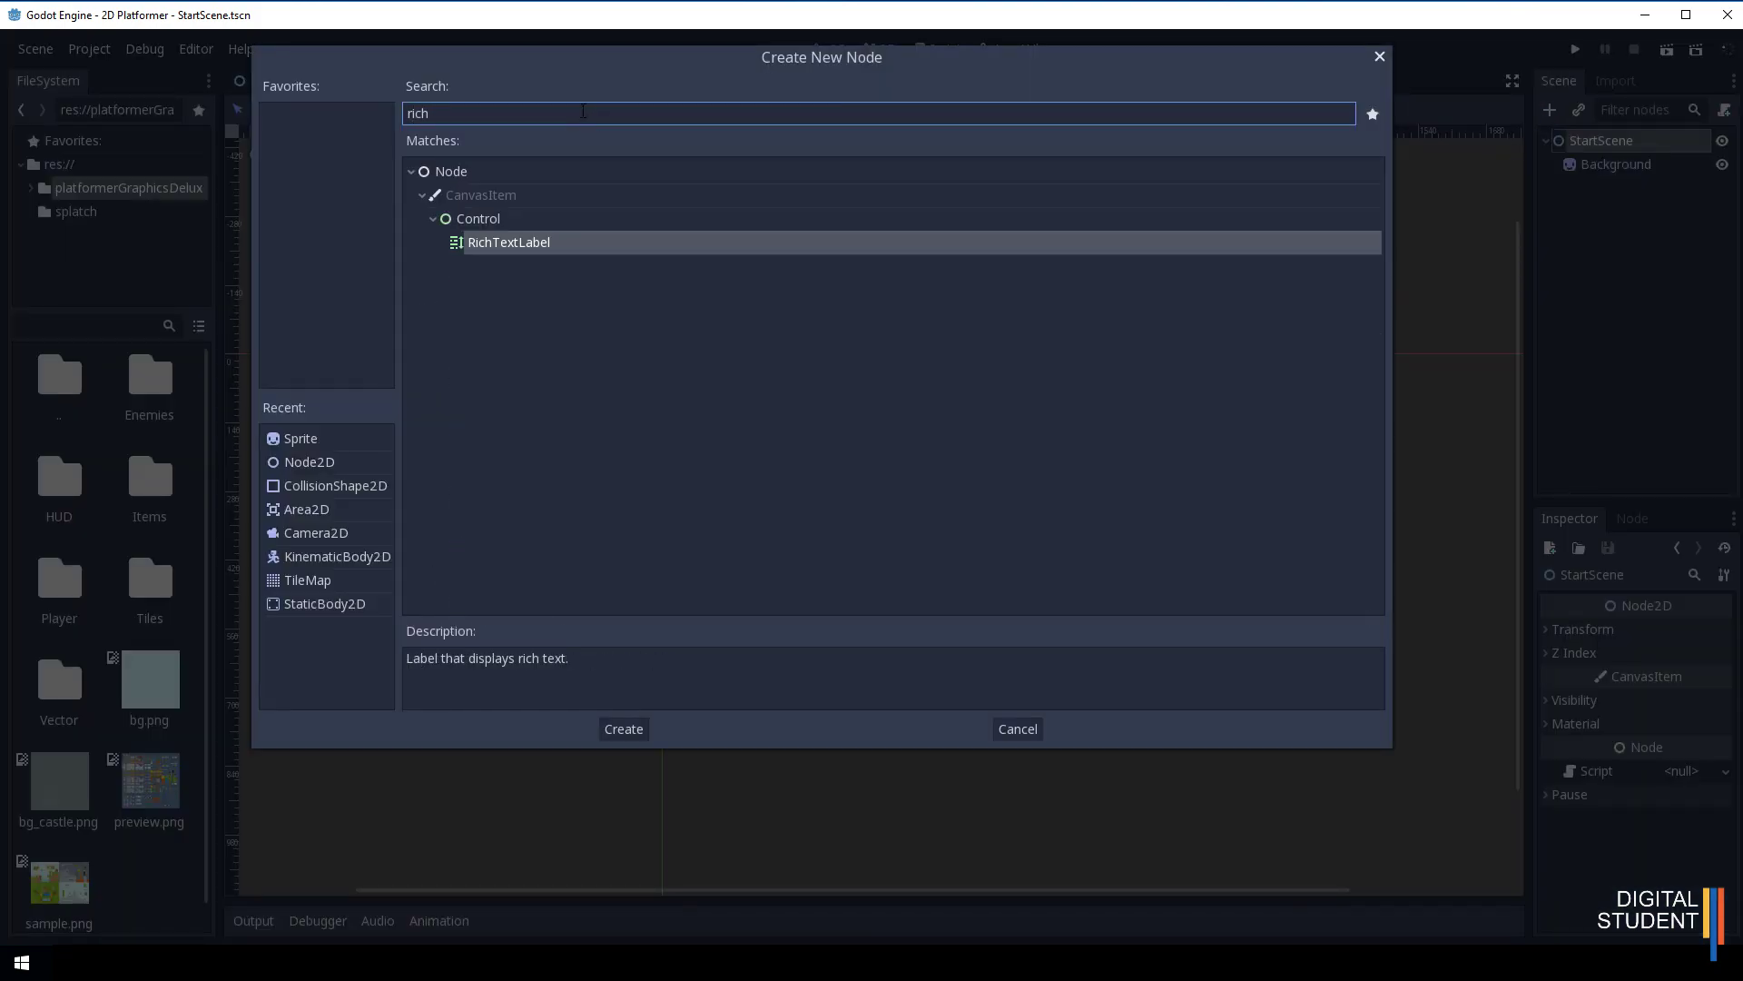
double_click(502, 243)
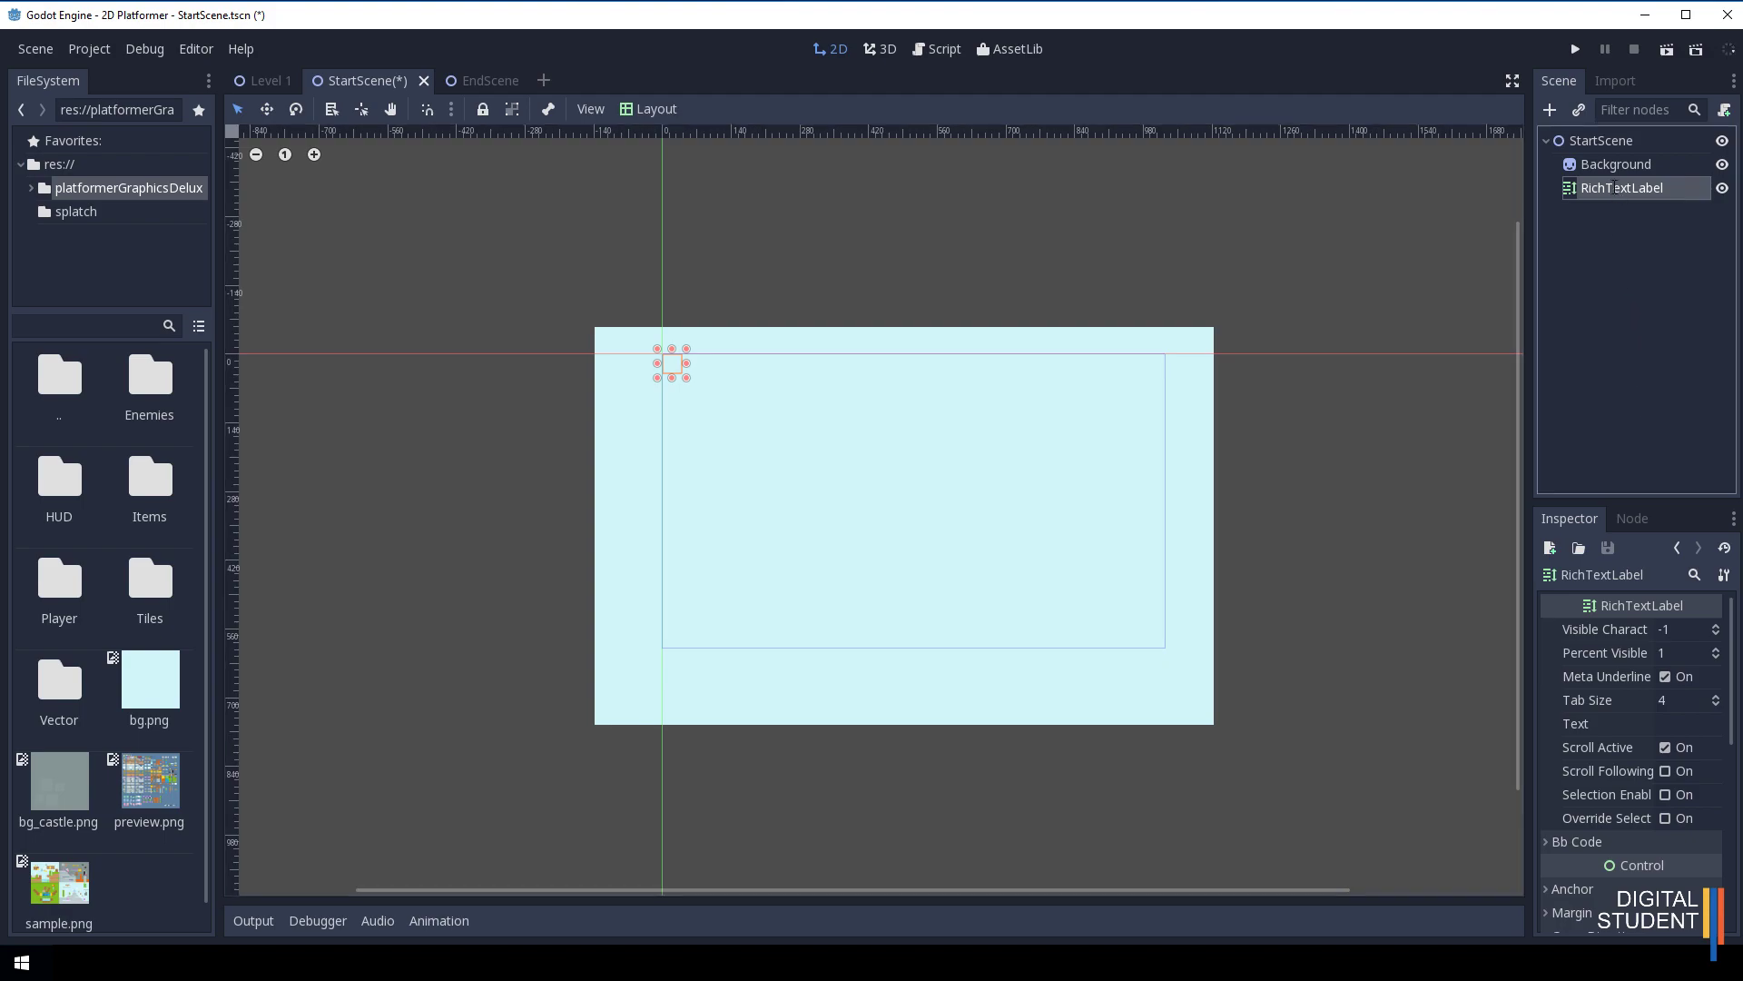
double_click(1615, 191)
text(Title)
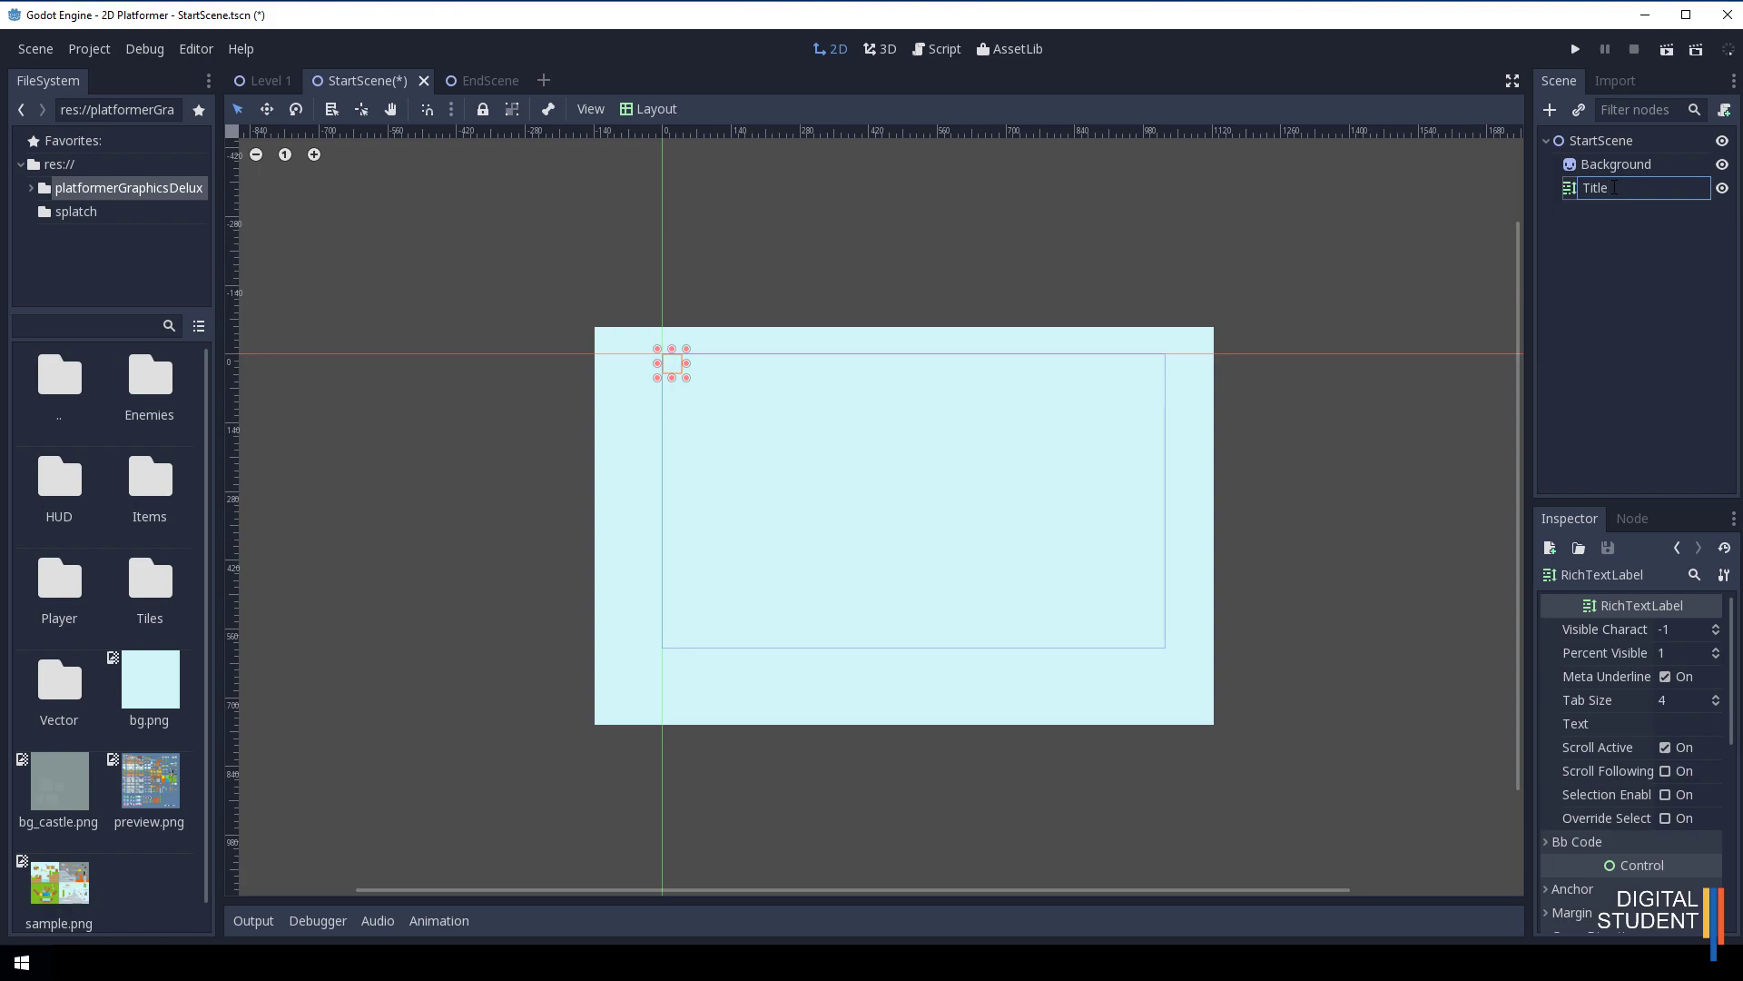
key(Return)
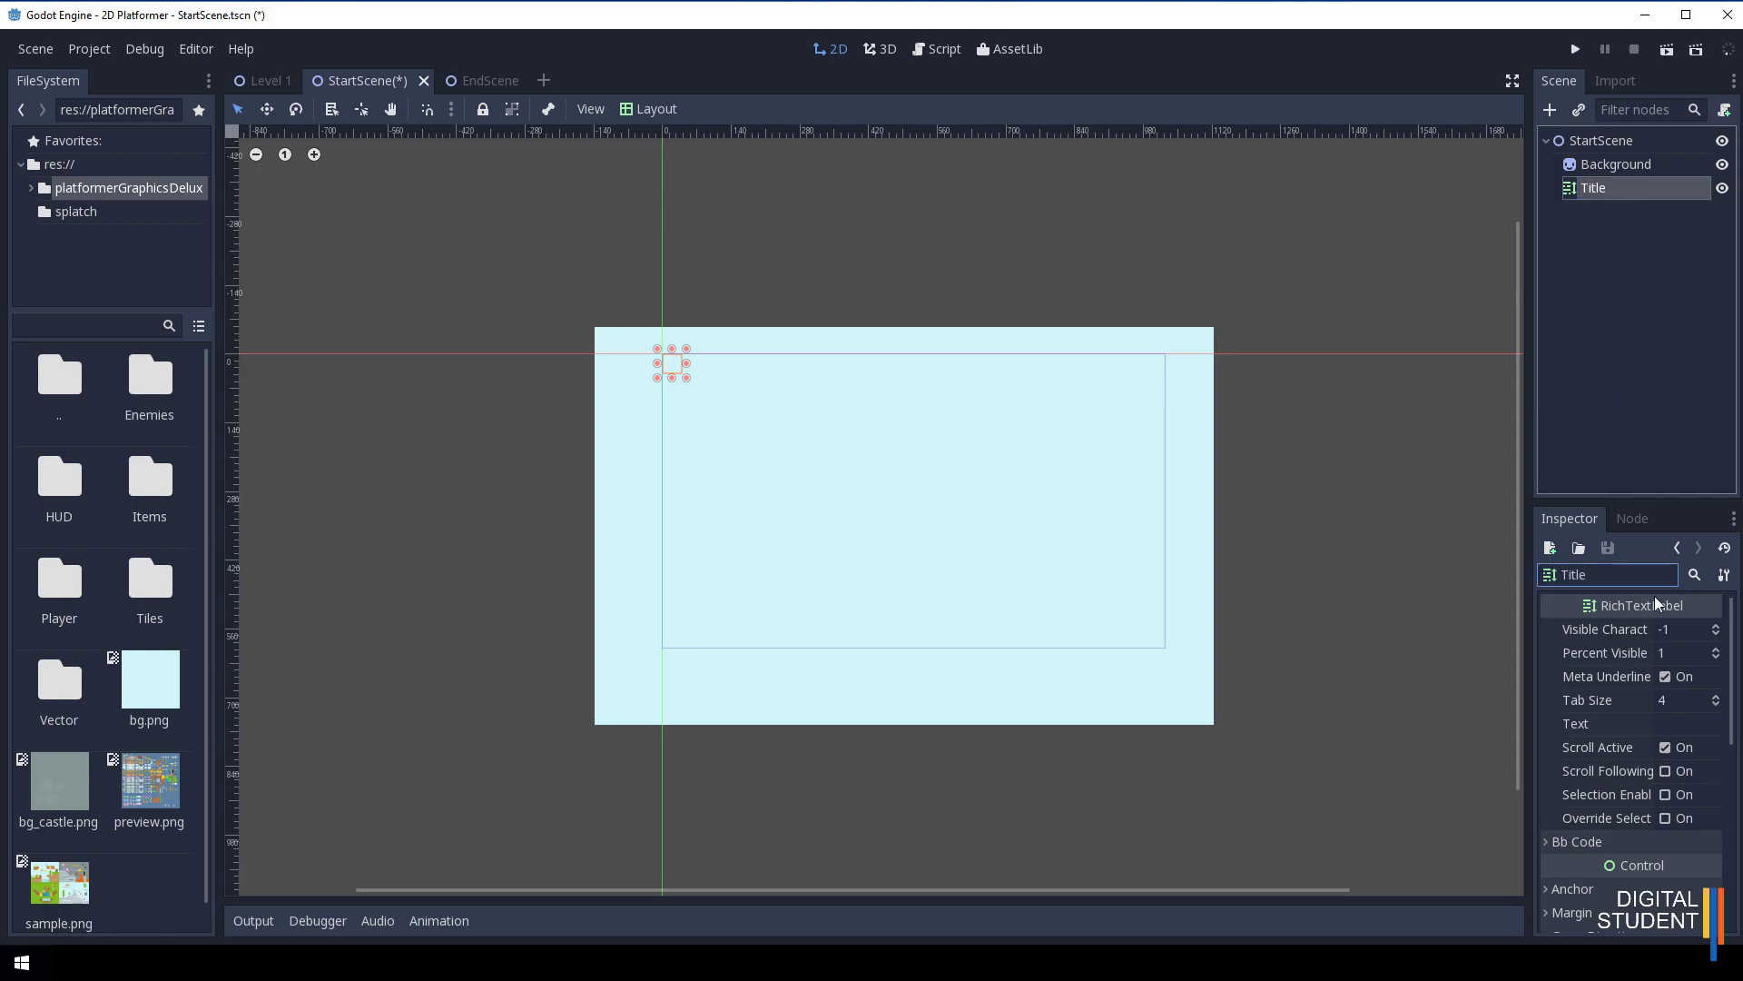
Assign a new DynamicFont to the Title label's custom Normal Font property.
scroll(1578, 658, down, 10)
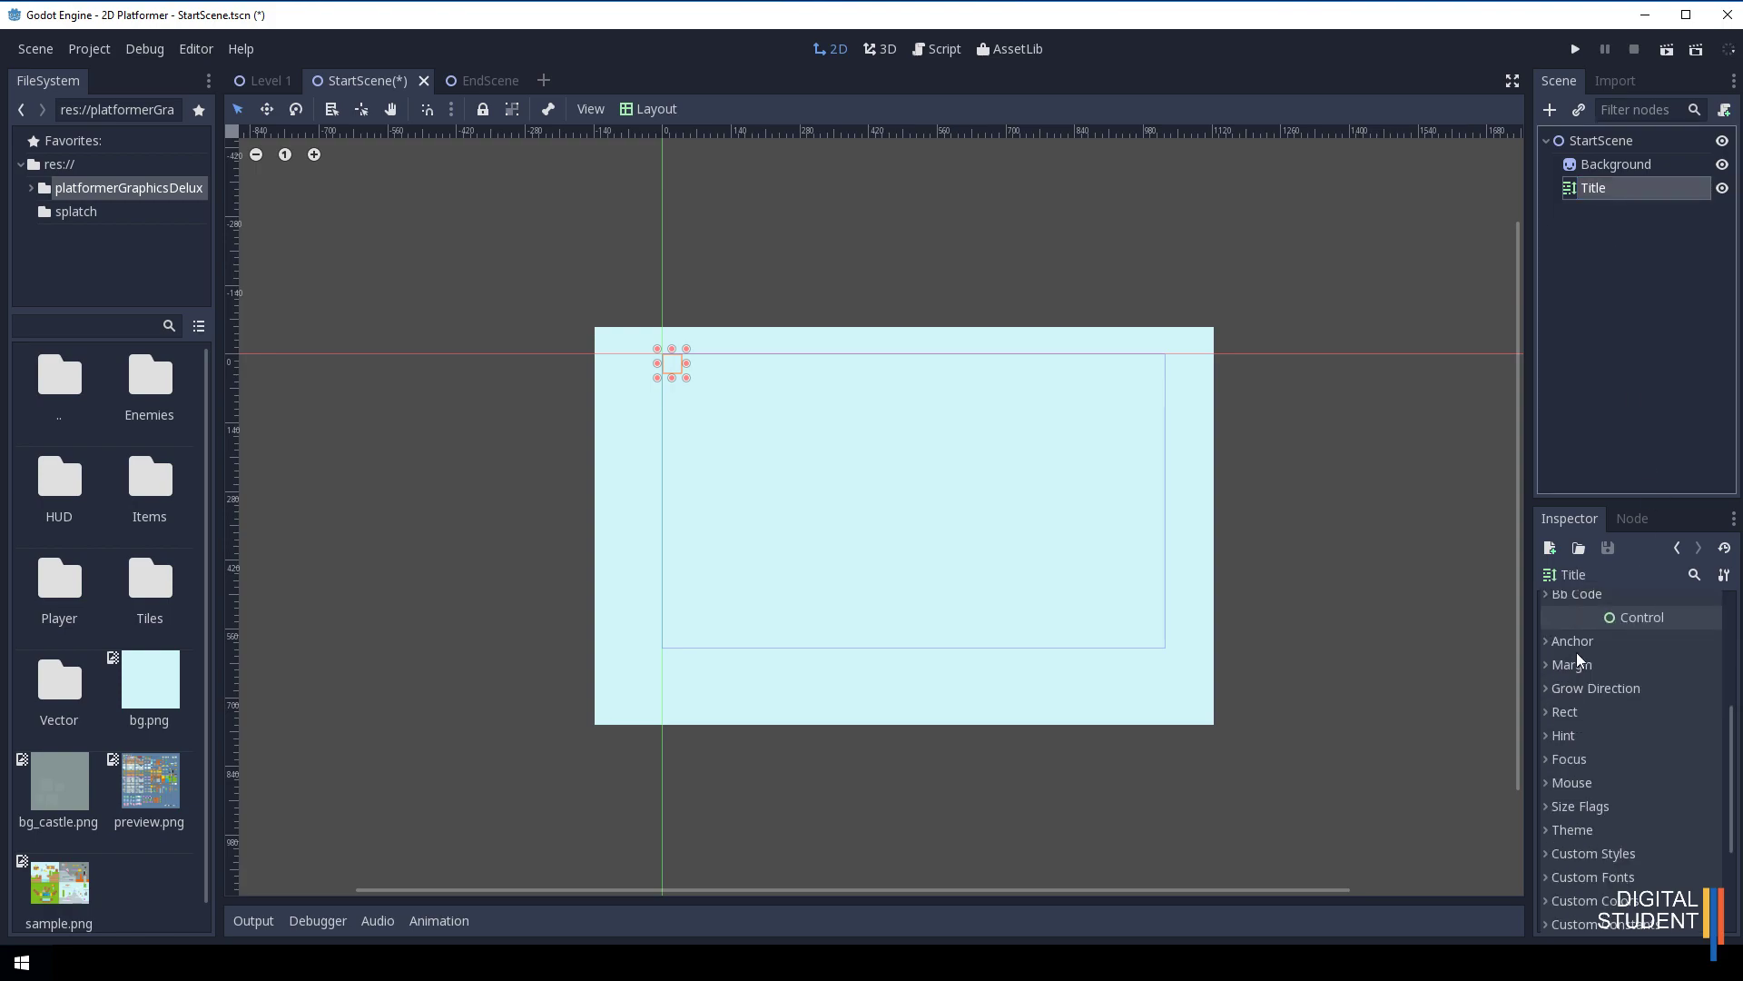
click(1552, 754)
scroll(1687, 779, down, 2)
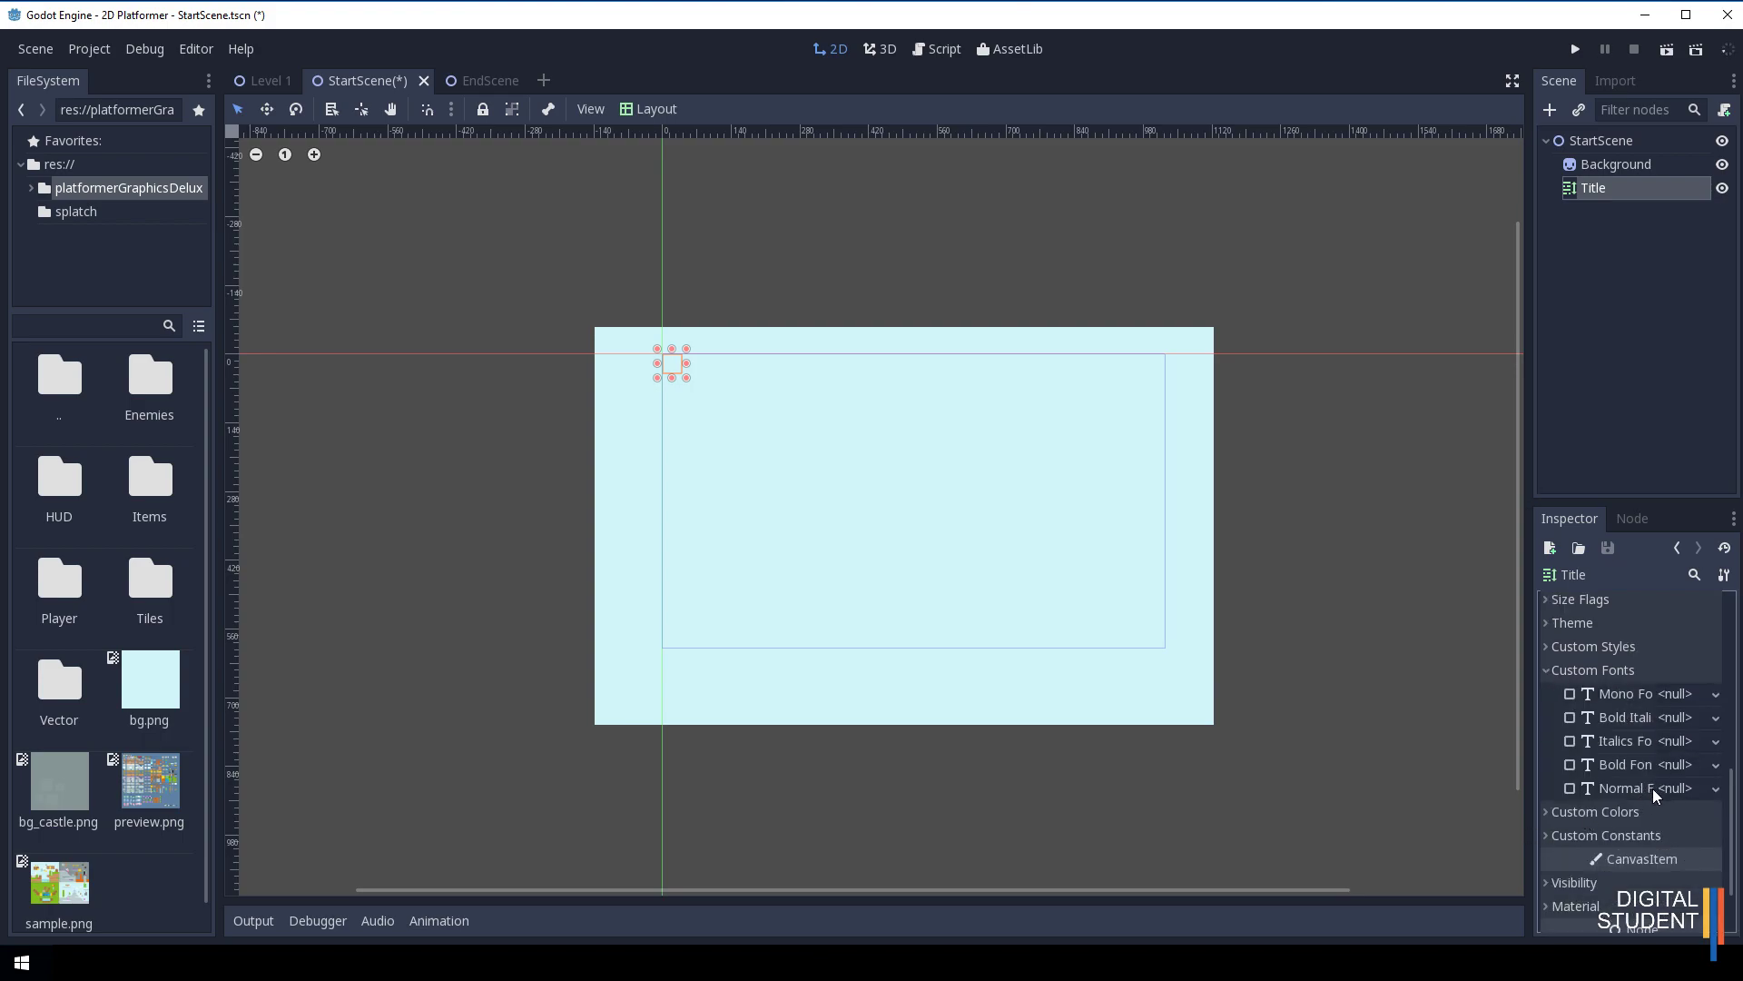
click(1715, 790)
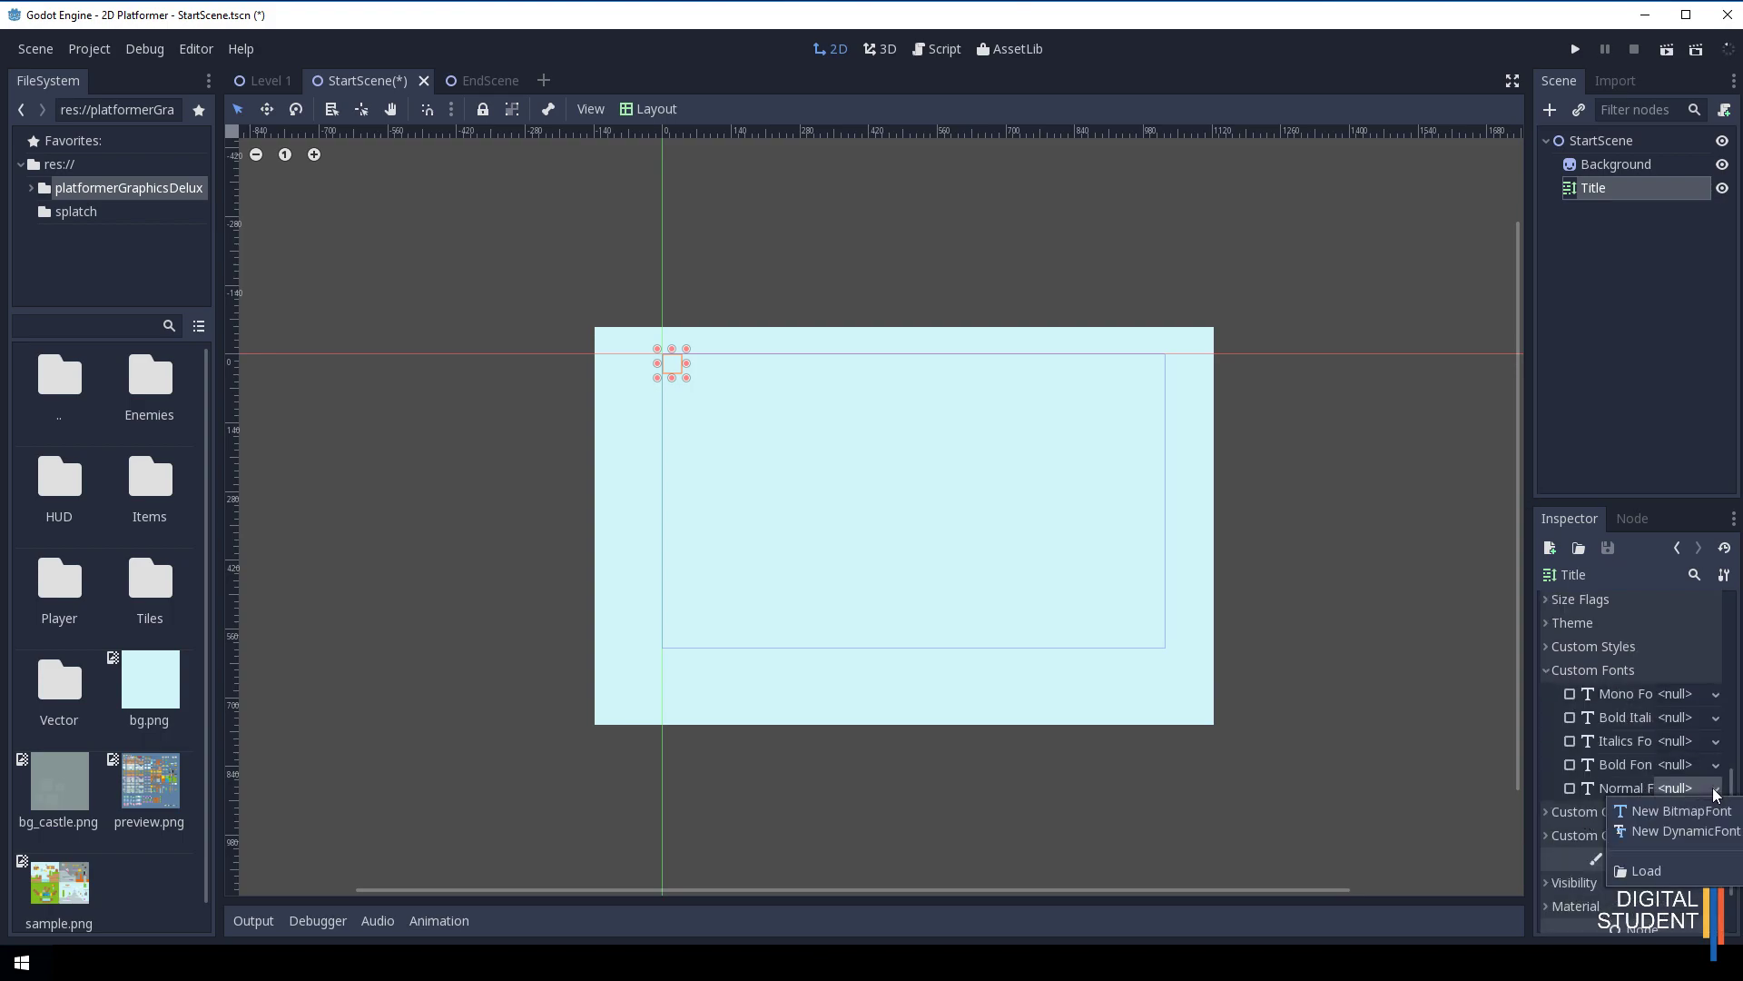
click(1689, 832)
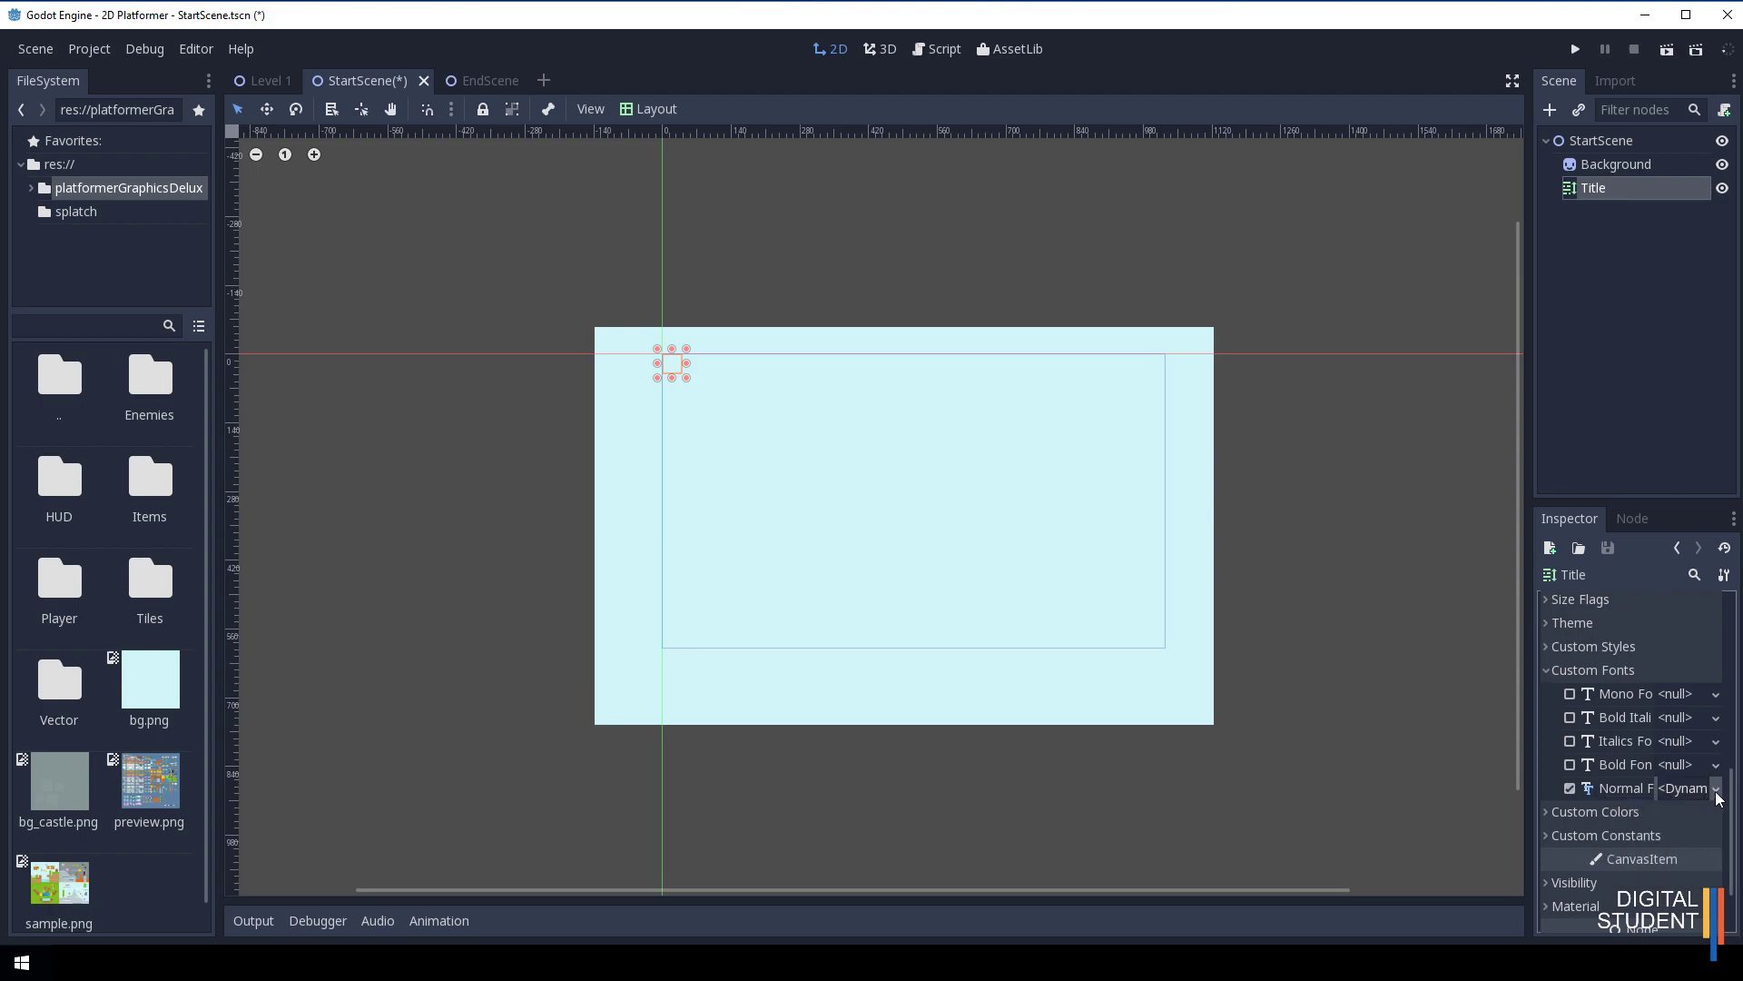
Edit the new DynamicFont and assign Splatch.ttf from the splatch folder as its font data.
click(1717, 797)
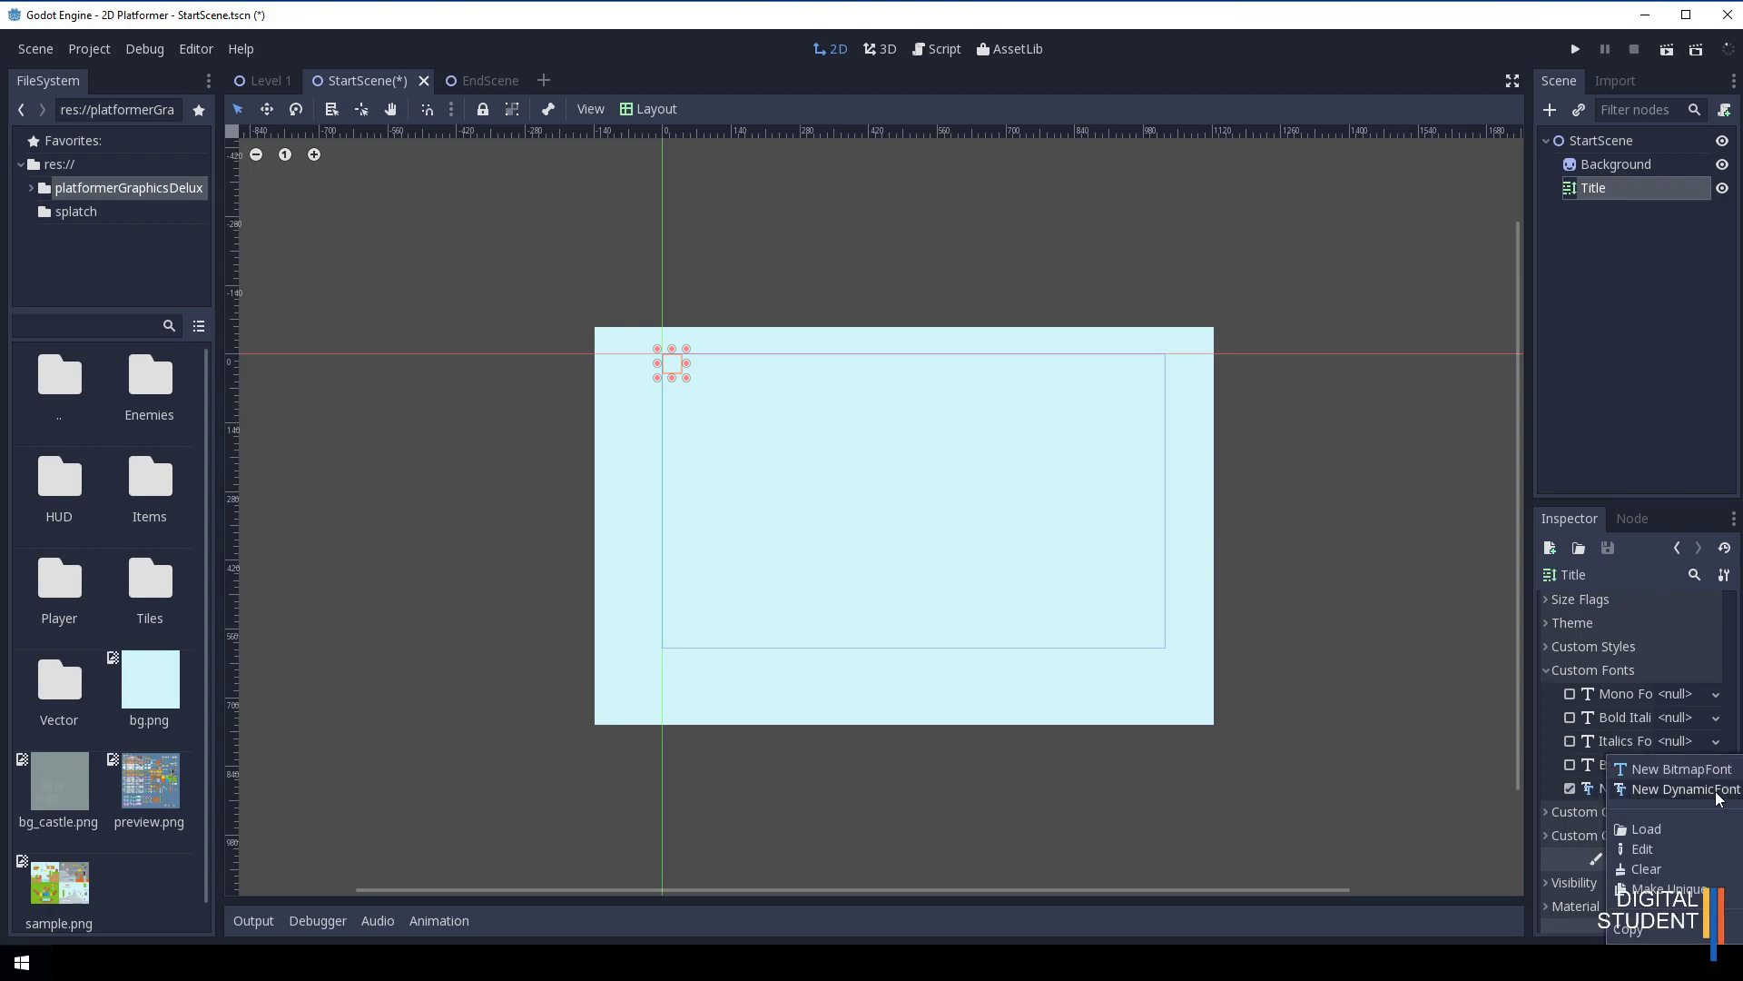
click(1667, 859)
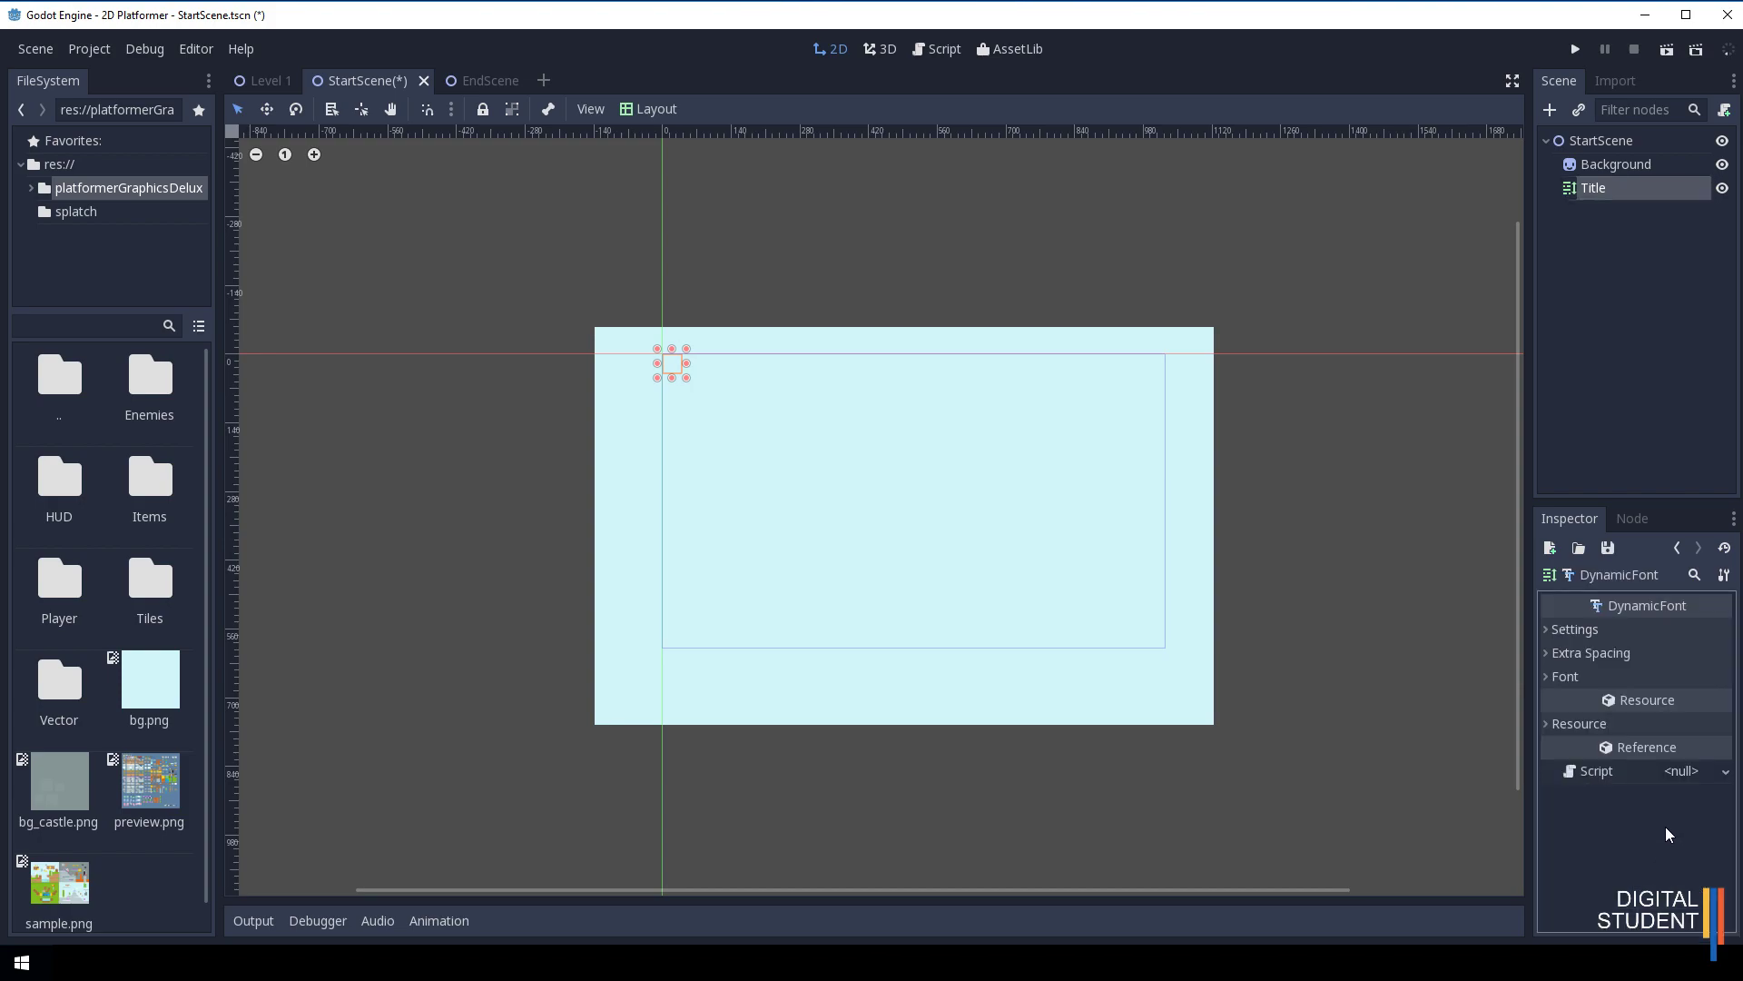
click(1559, 677)
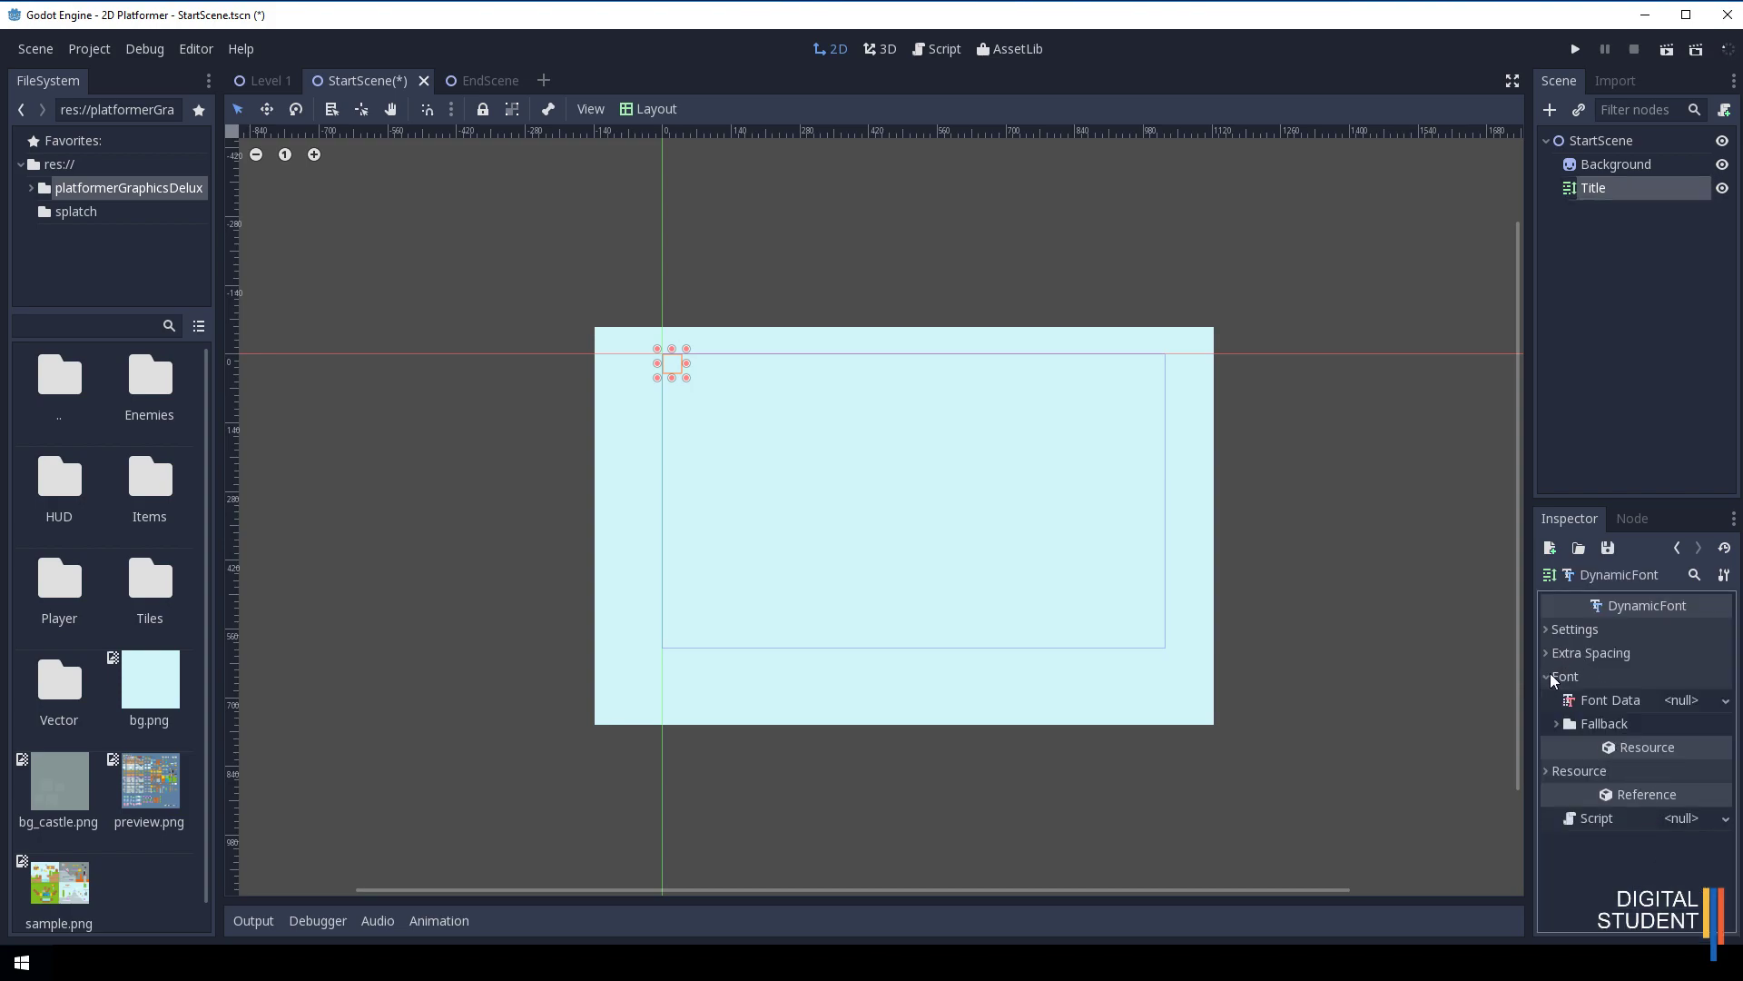
double_click(69, 371)
double_click(149, 383)
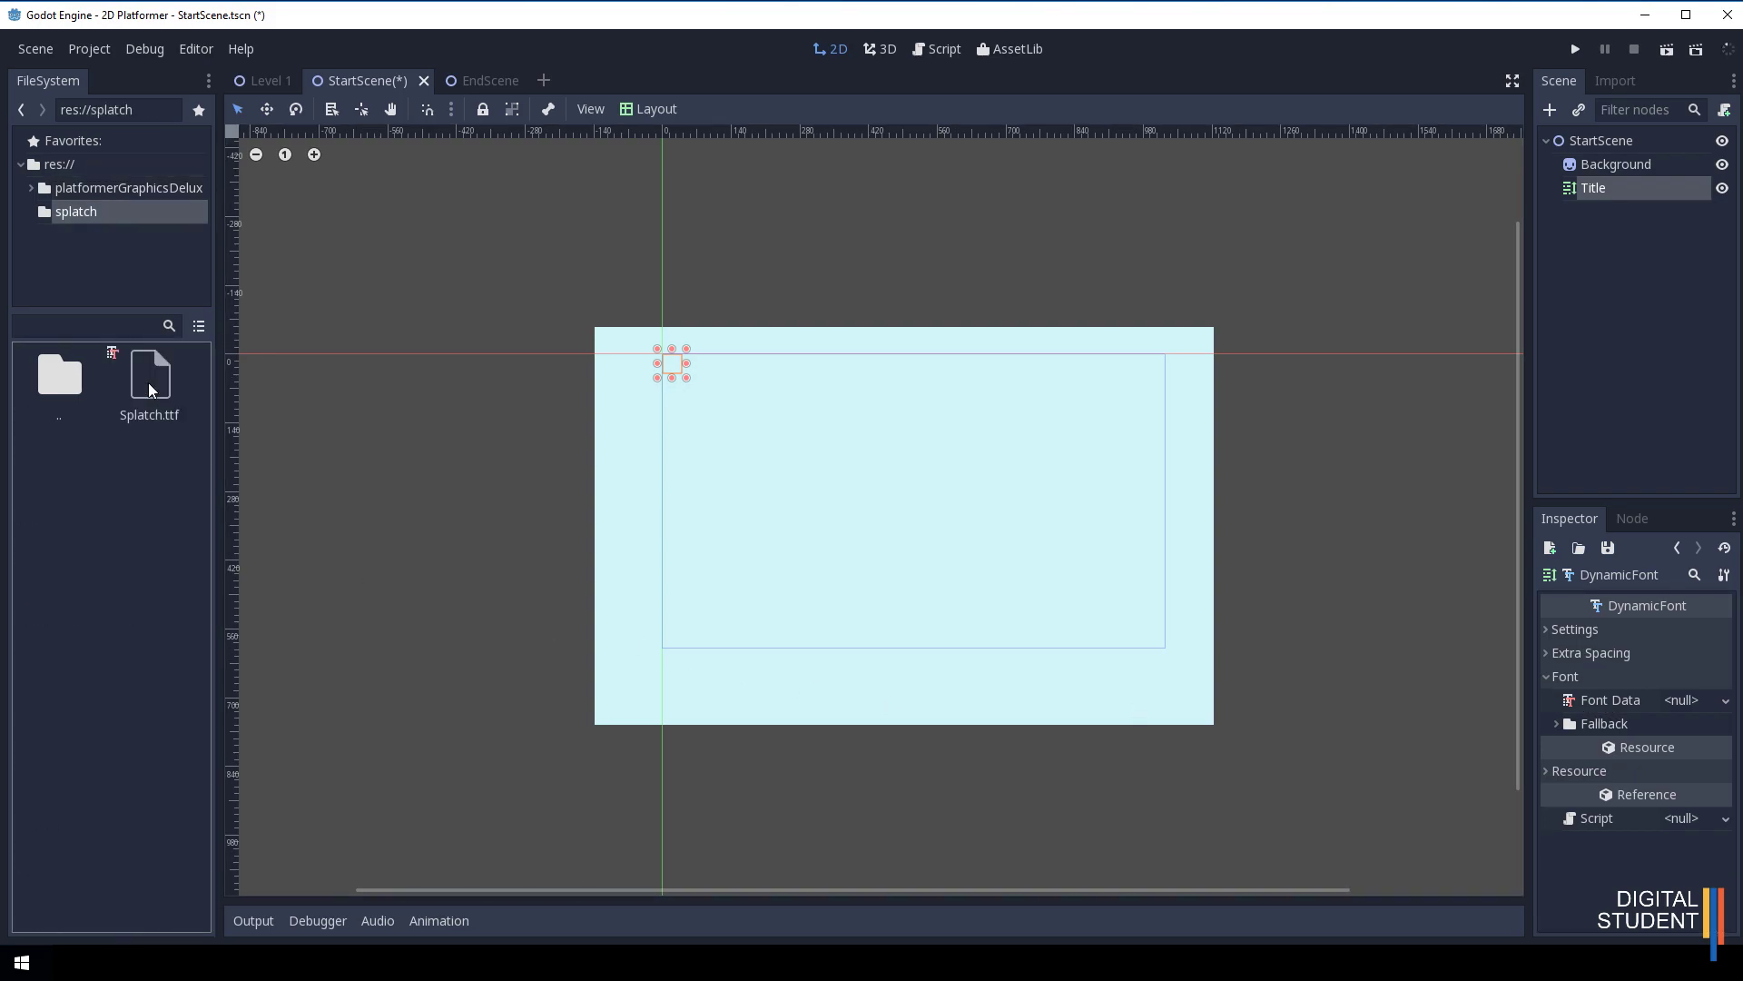
drag(147, 383, 1694, 711)
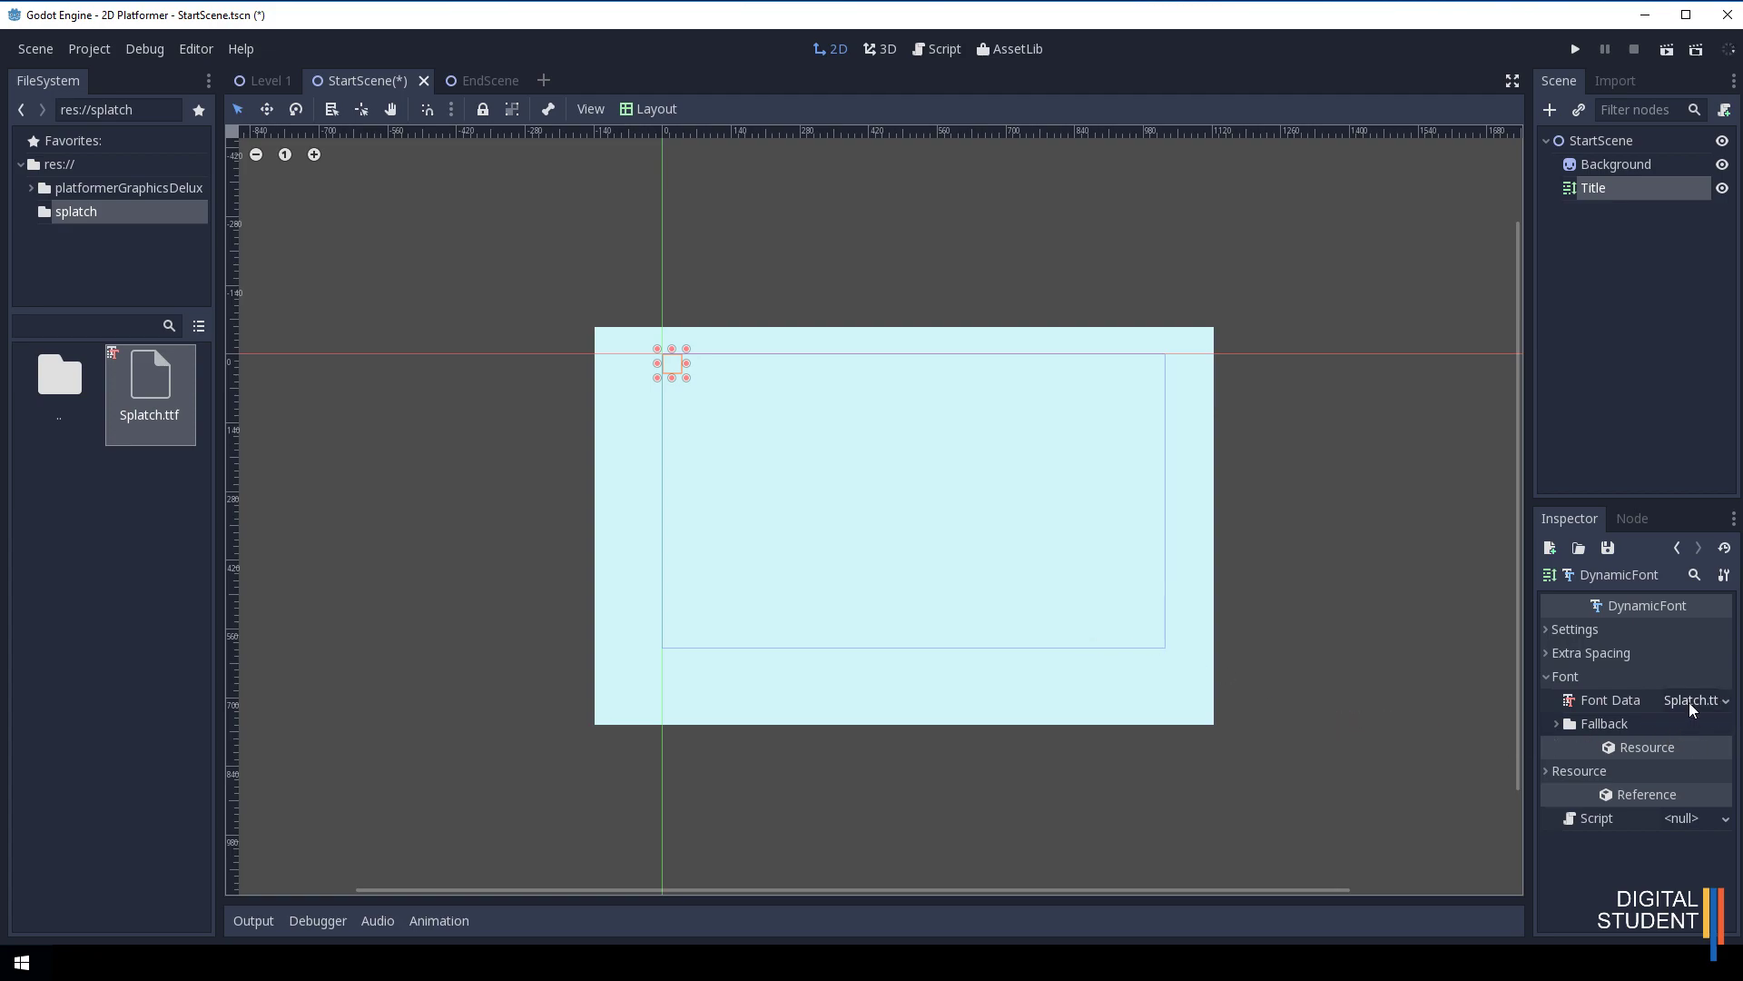
Enter a size in the DynamicFont's settings and return to the Title node's properties.
click(1546, 630)
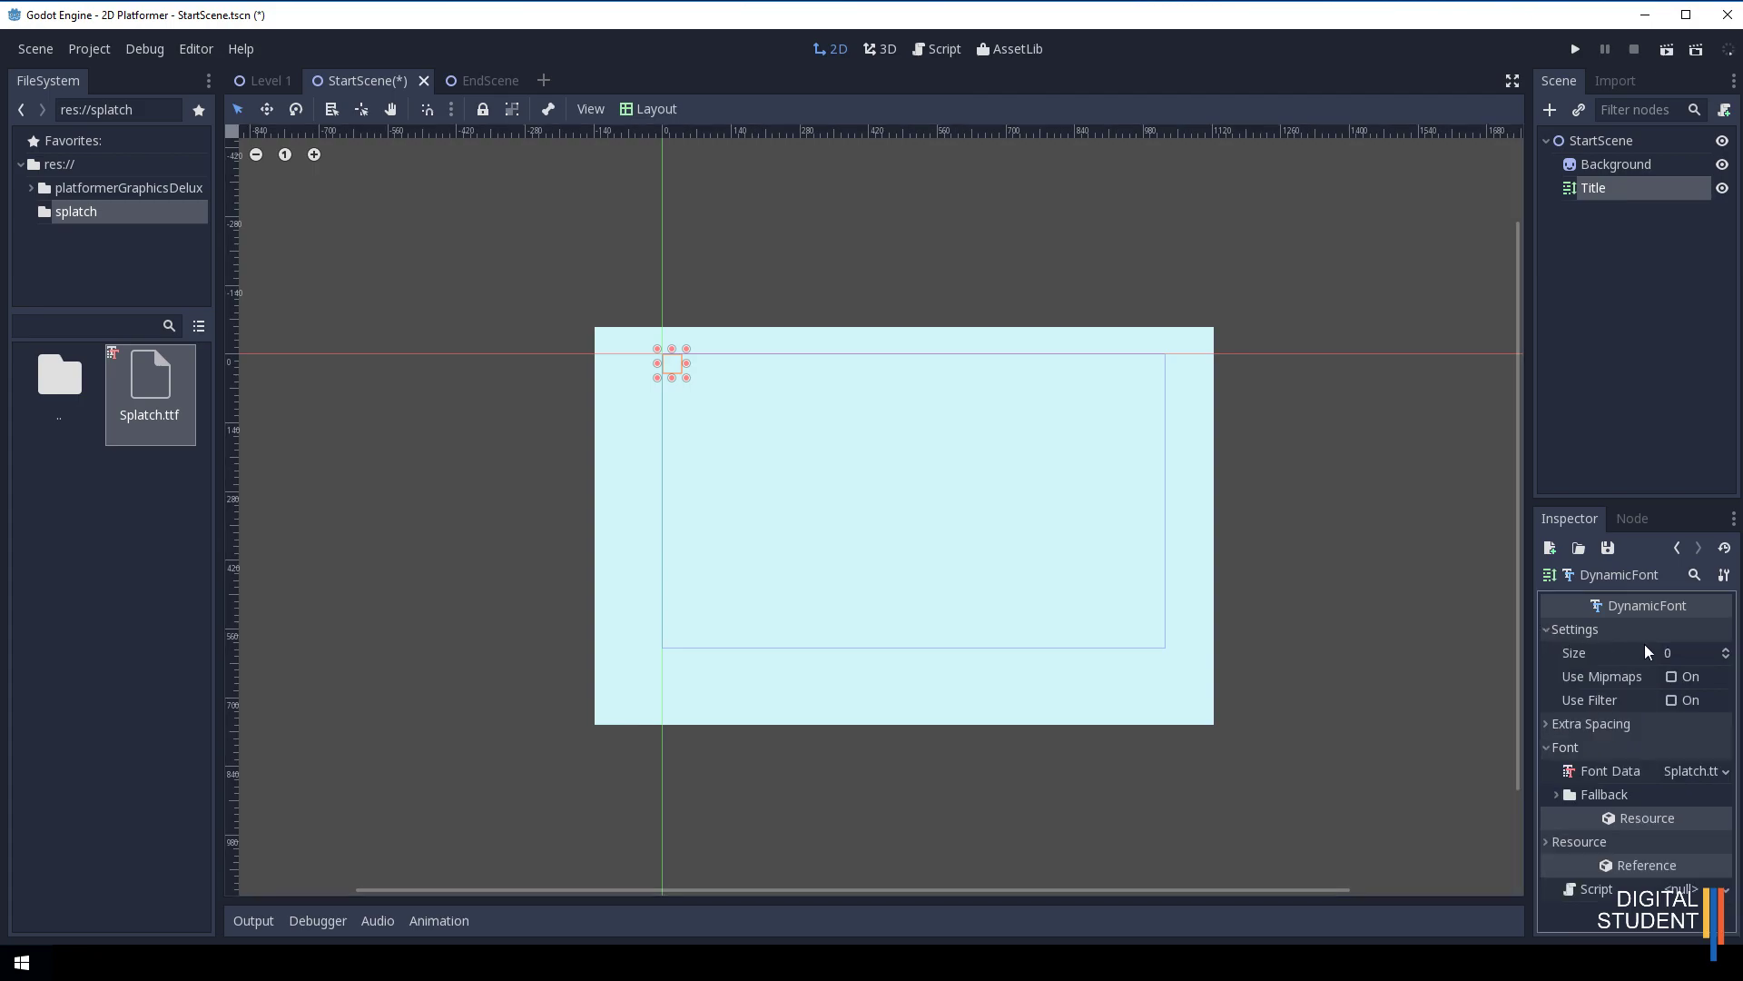
click(1676, 654)
text(6)
key(Return)
click(1678, 543)
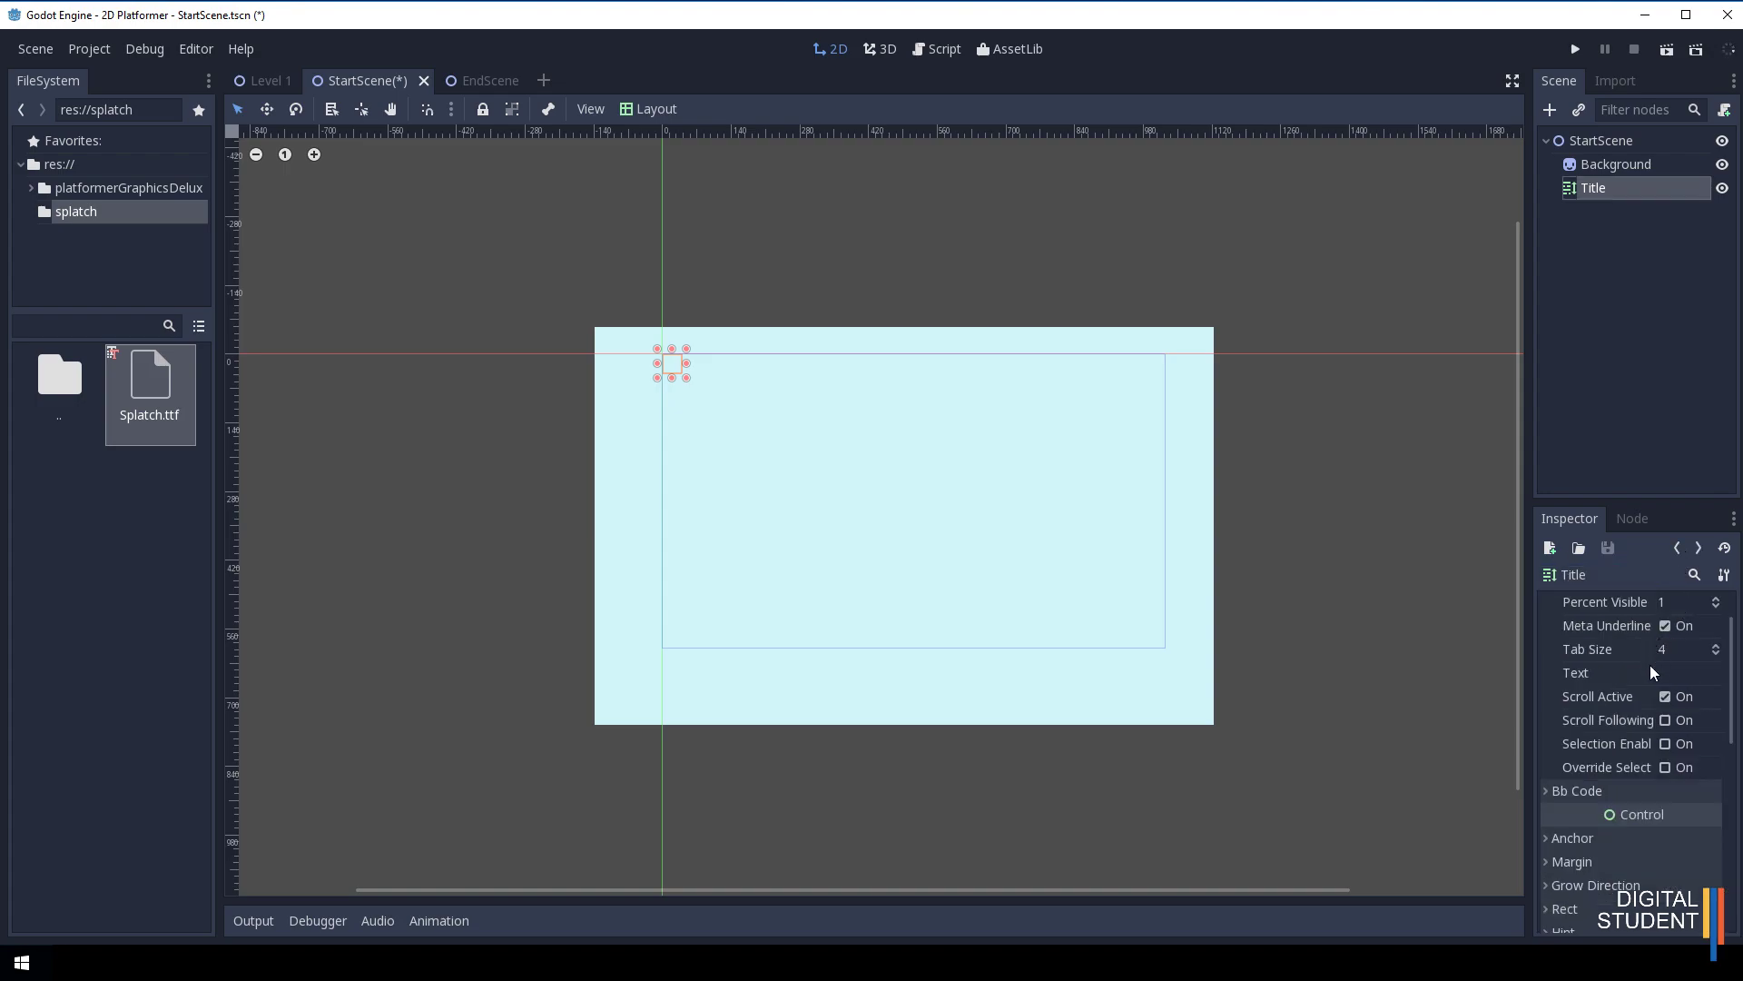
Turn off Scroll Active for the Title label and enlarge its box to cover most of the game screen frame.
scroll(1649, 664, up, 2)
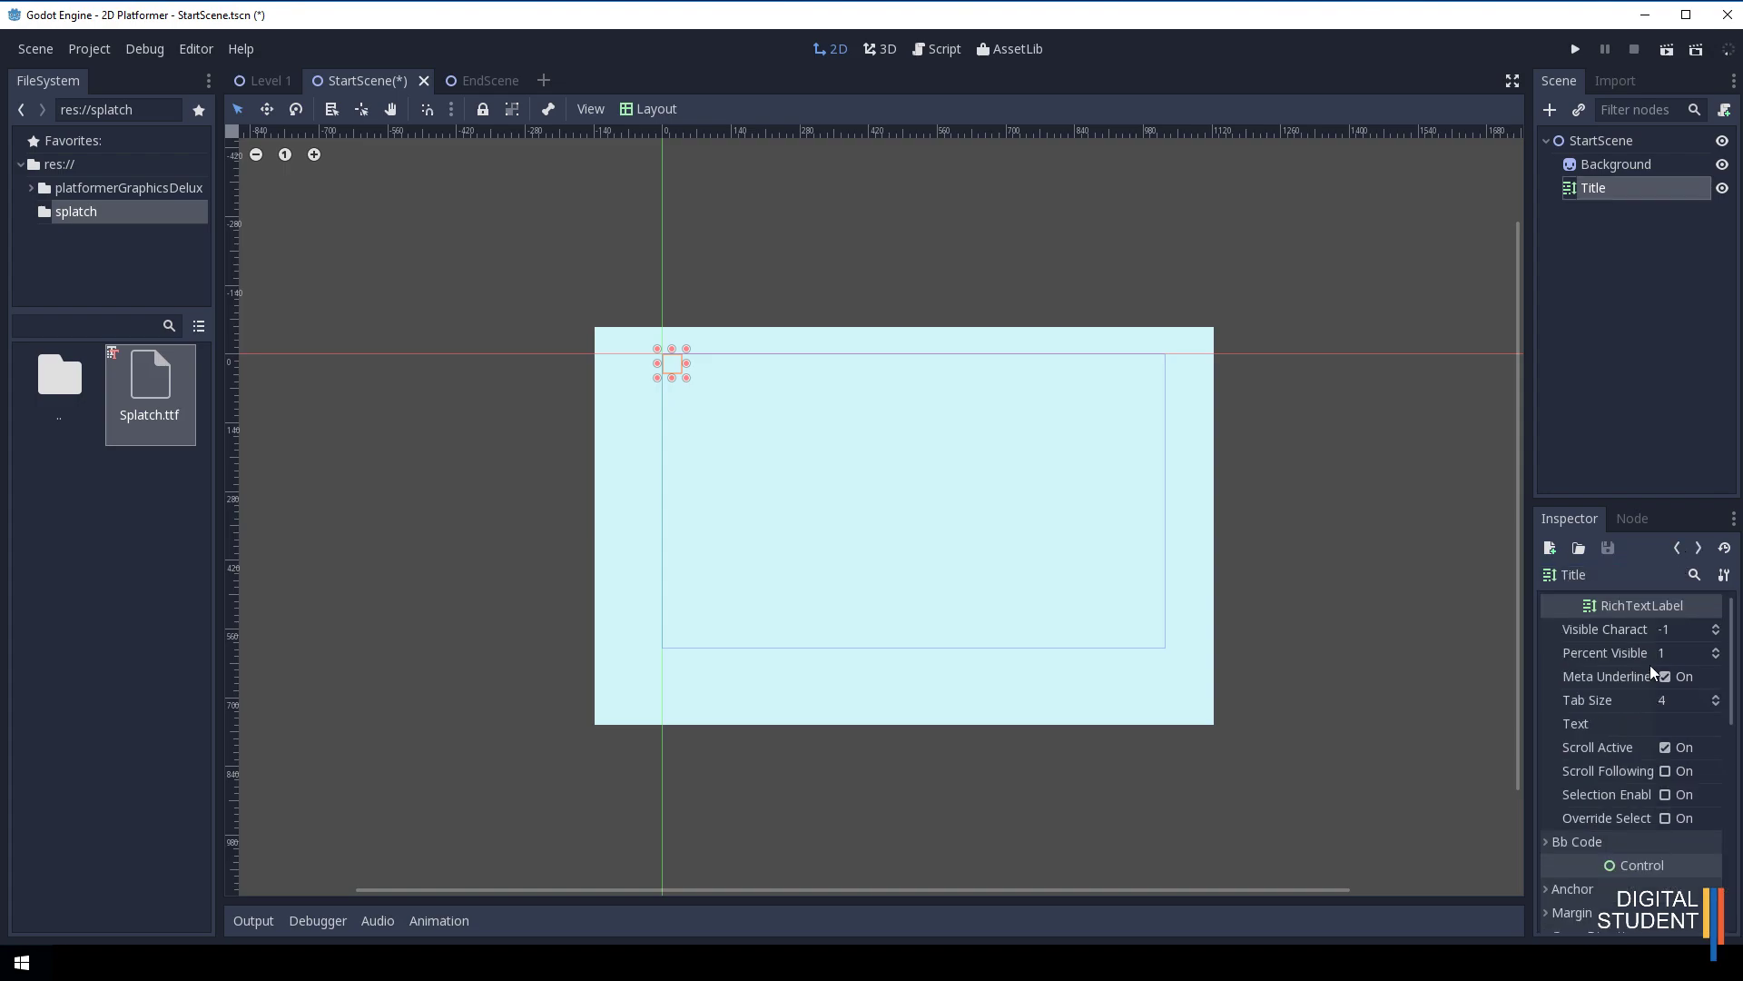
click(1665, 748)
drag(686, 378, 1104, 570)
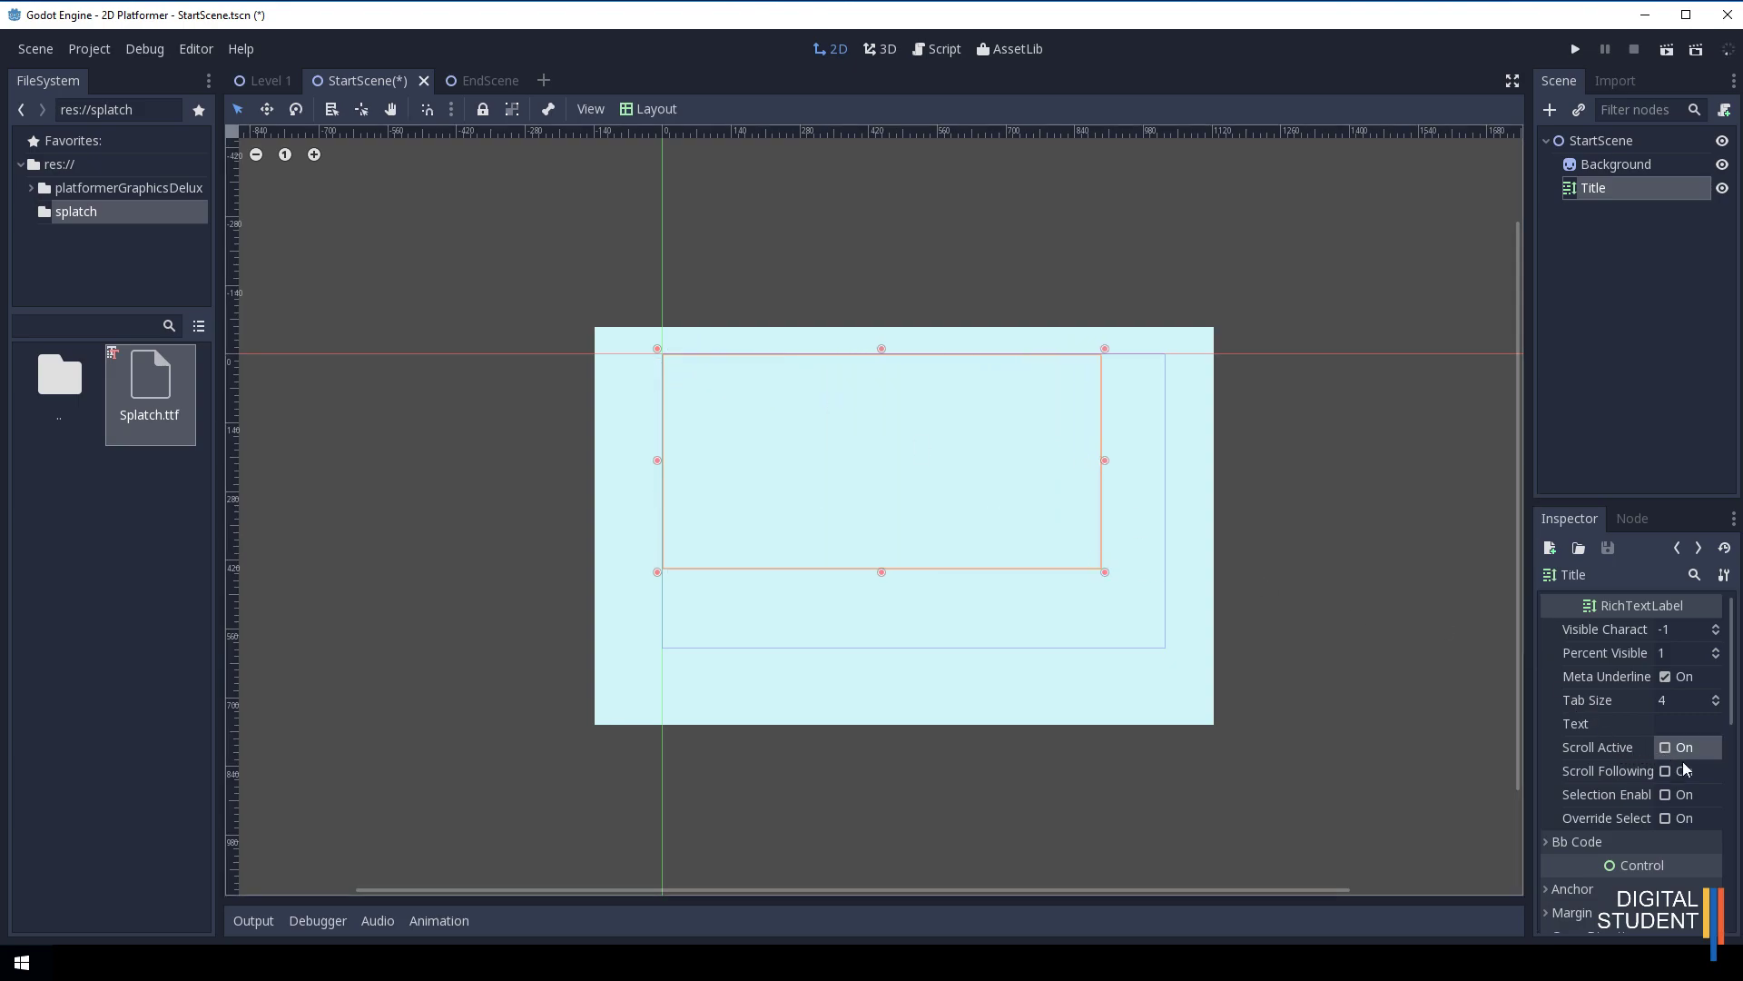
Set the Title label's text to PLAY MY GAME and make its box slightly wider and shorter.
click(1674, 723)
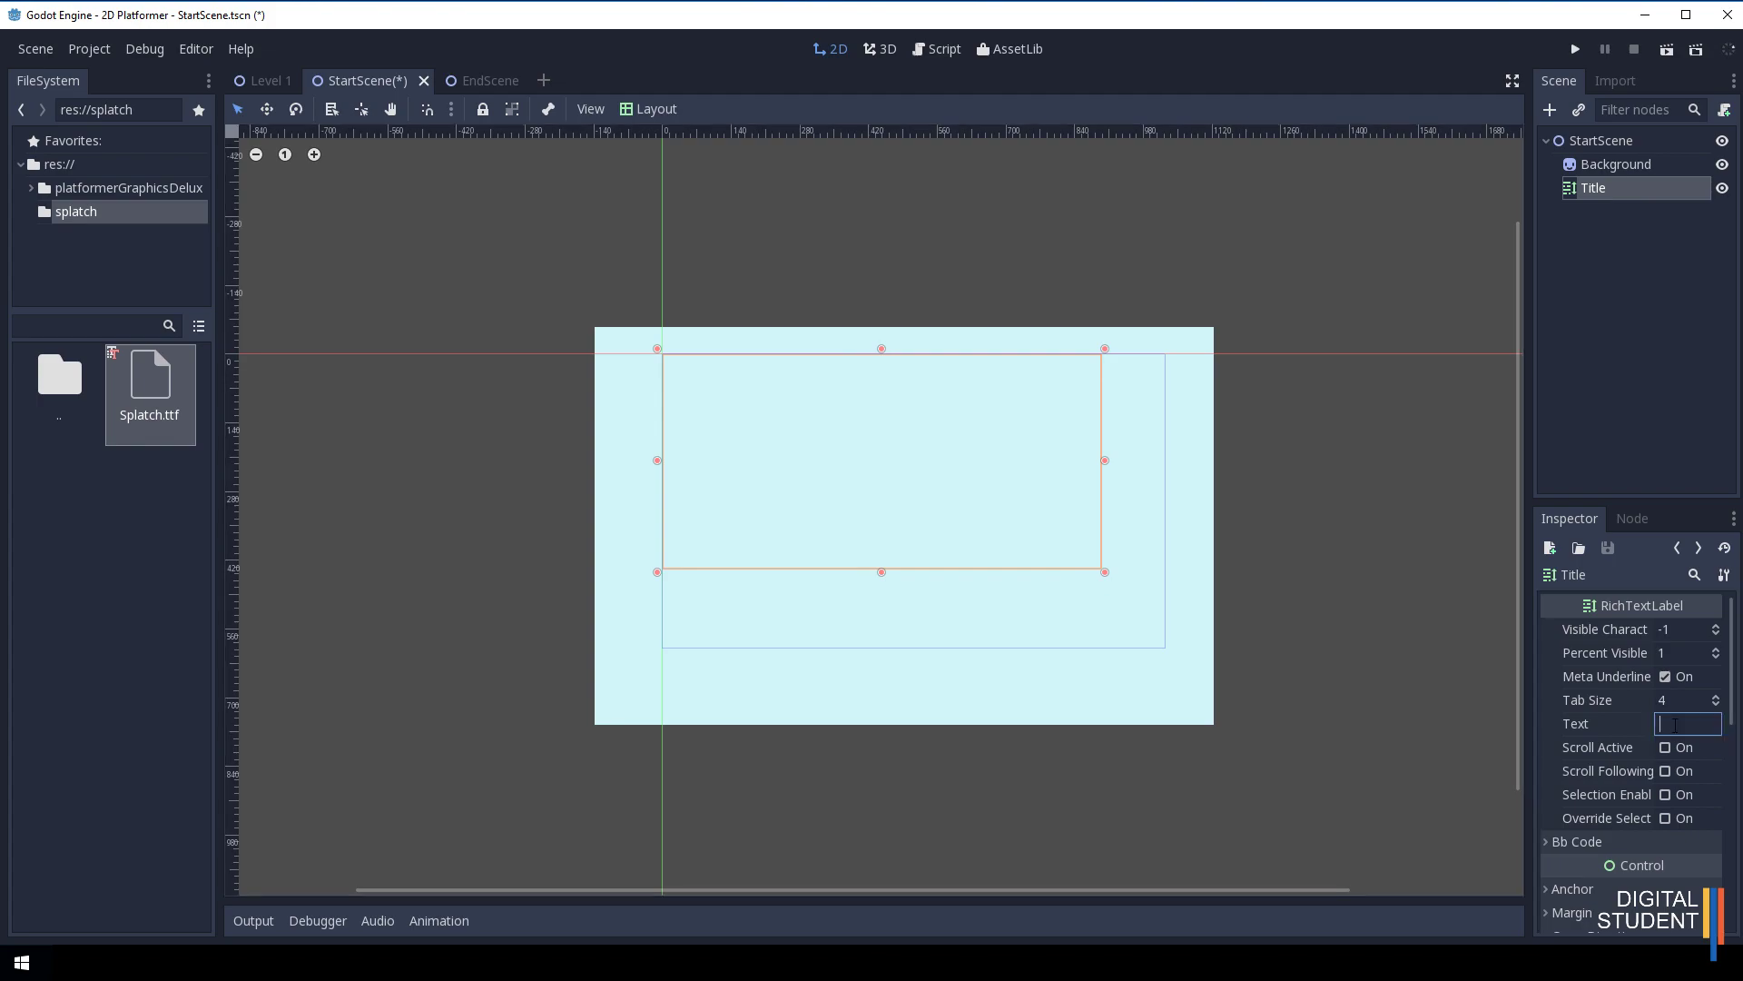
text(PLAY MY GAME)
key(Return)
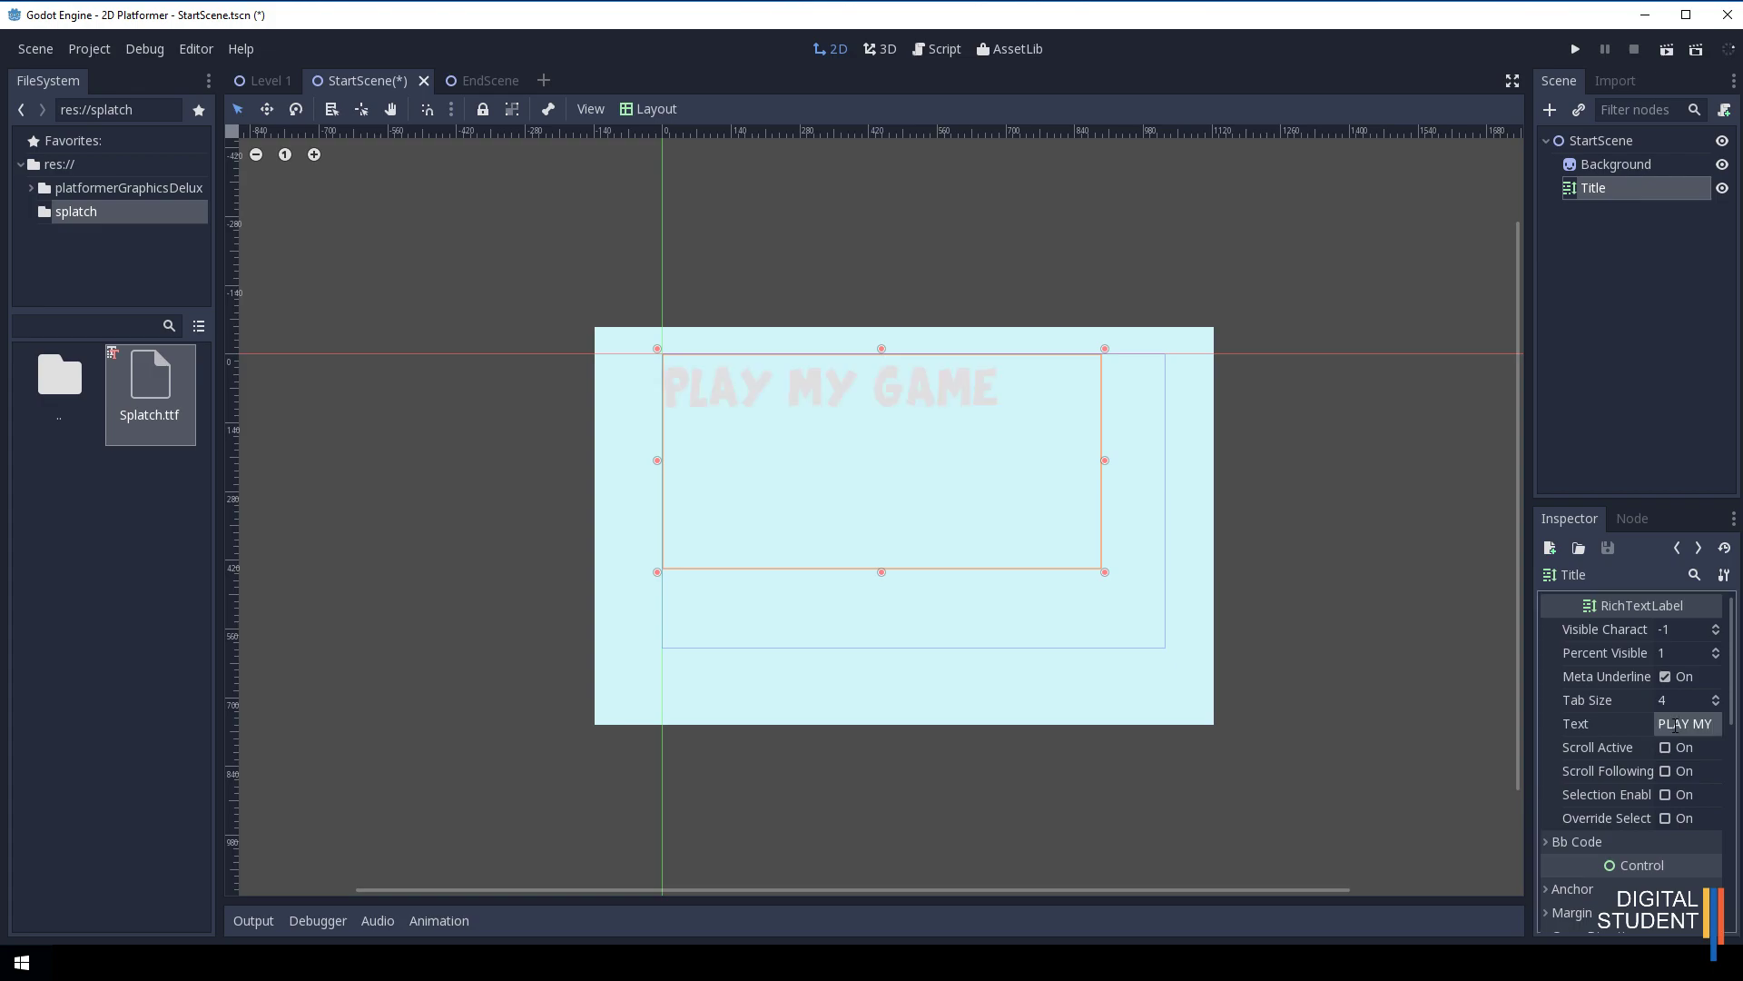
drag(1104, 570, 1132, 521)
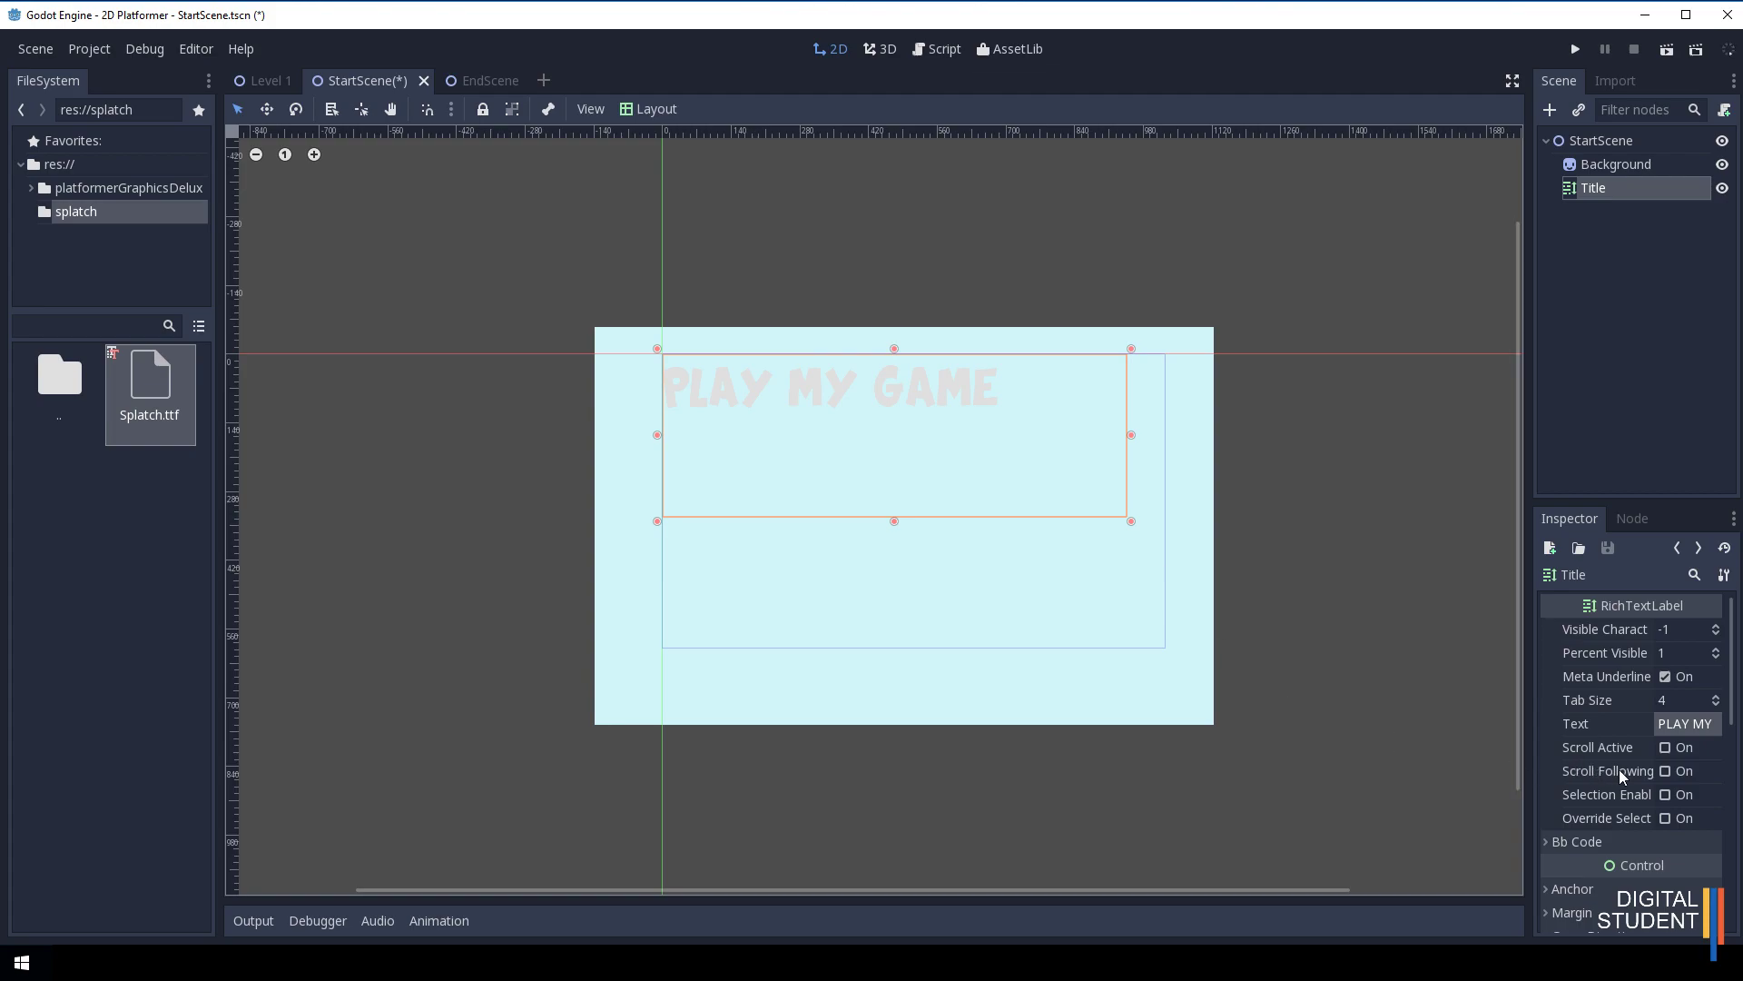
Set the Title's normal font size to 72, then shrink its box around the text and move it to the screen frame's upper middle.
scroll(1620, 770, down, 10)
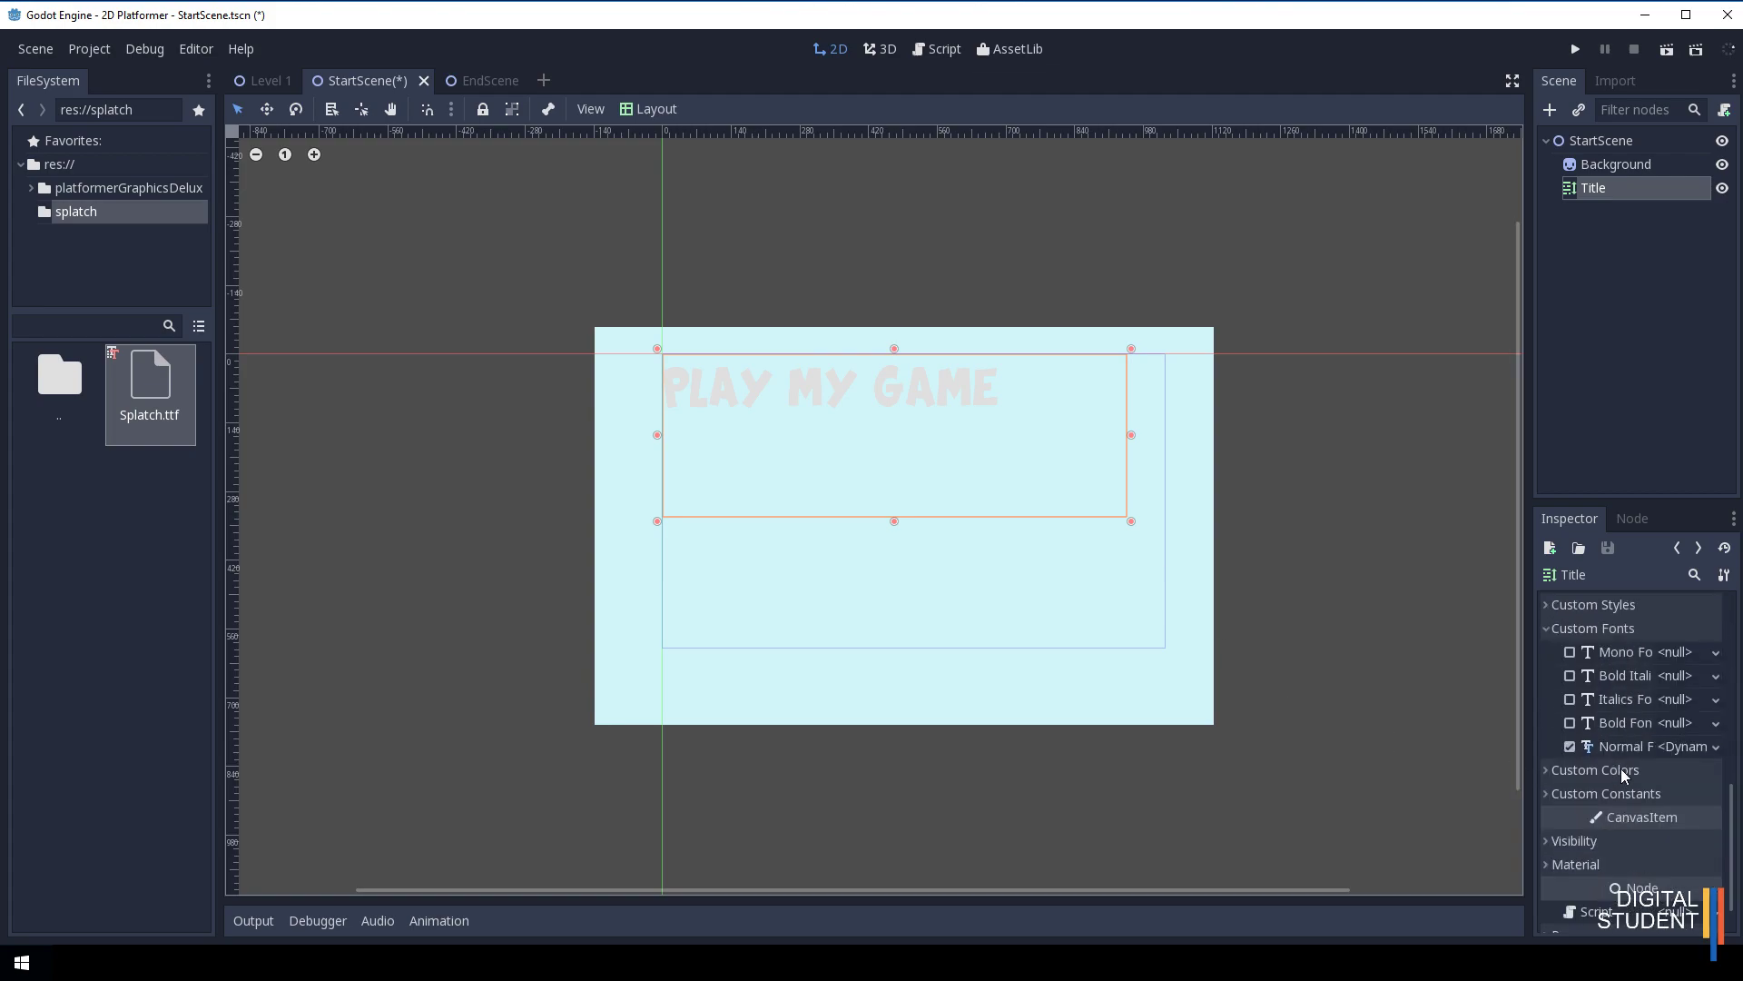
click(1716, 747)
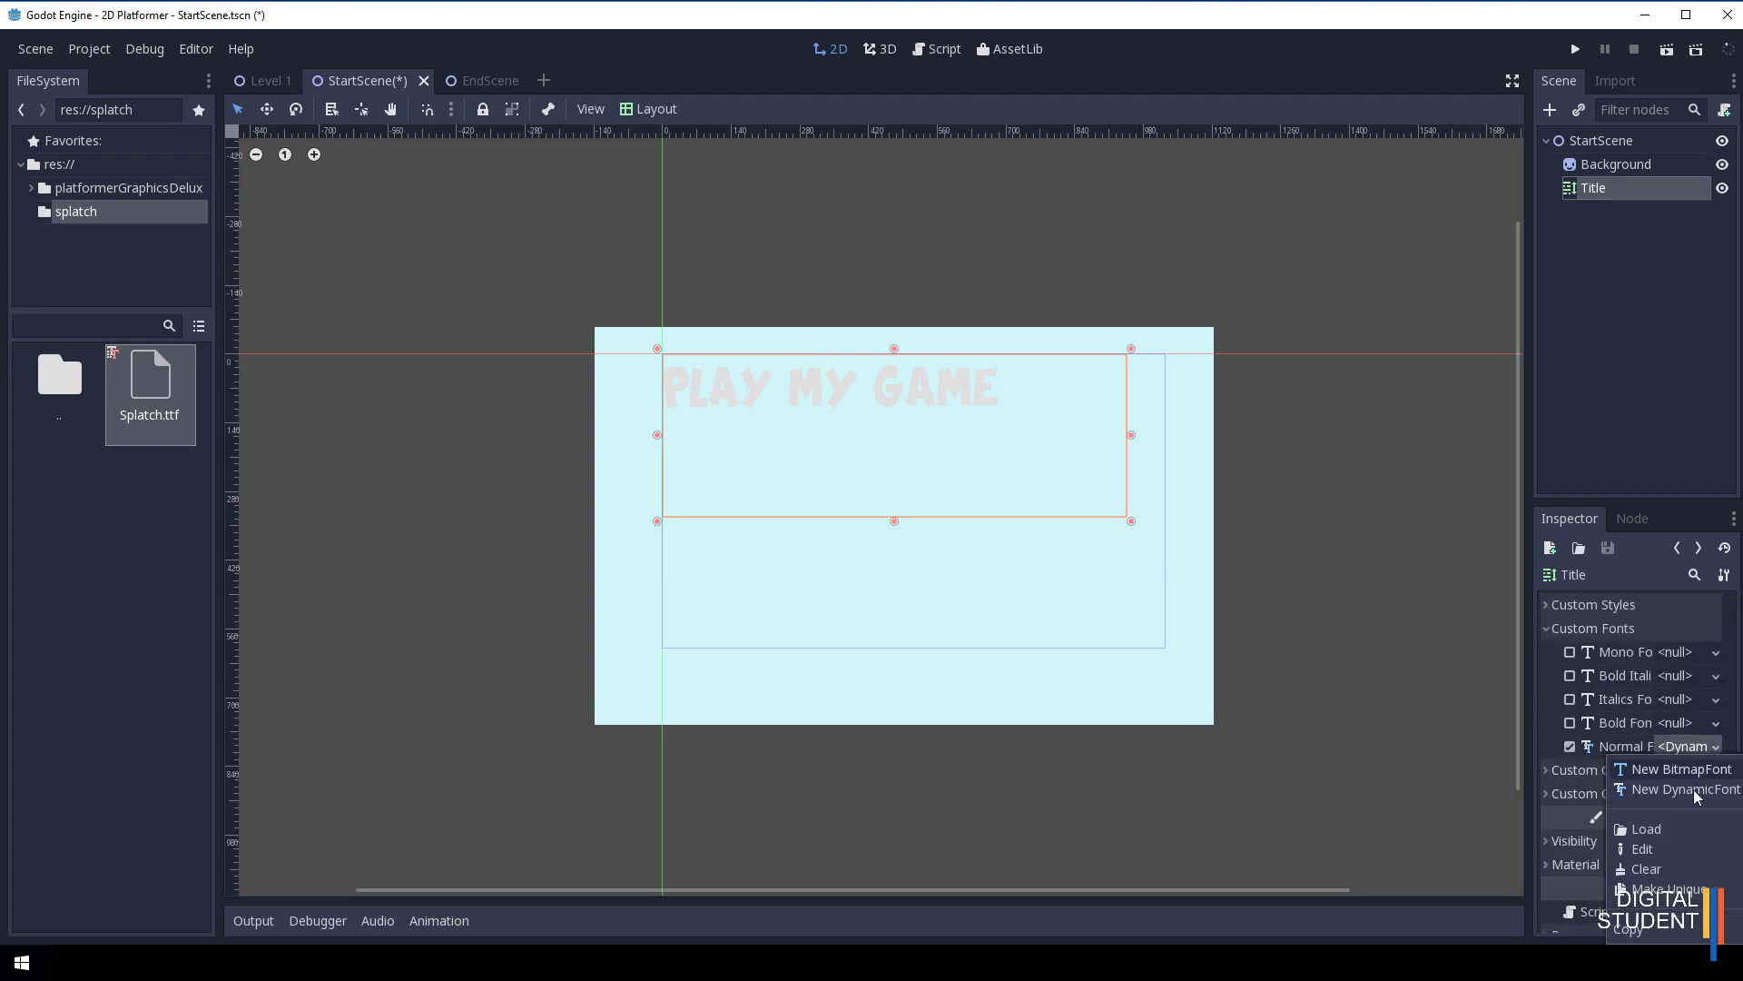
click(1645, 849)
click(1672, 654)
text(72)
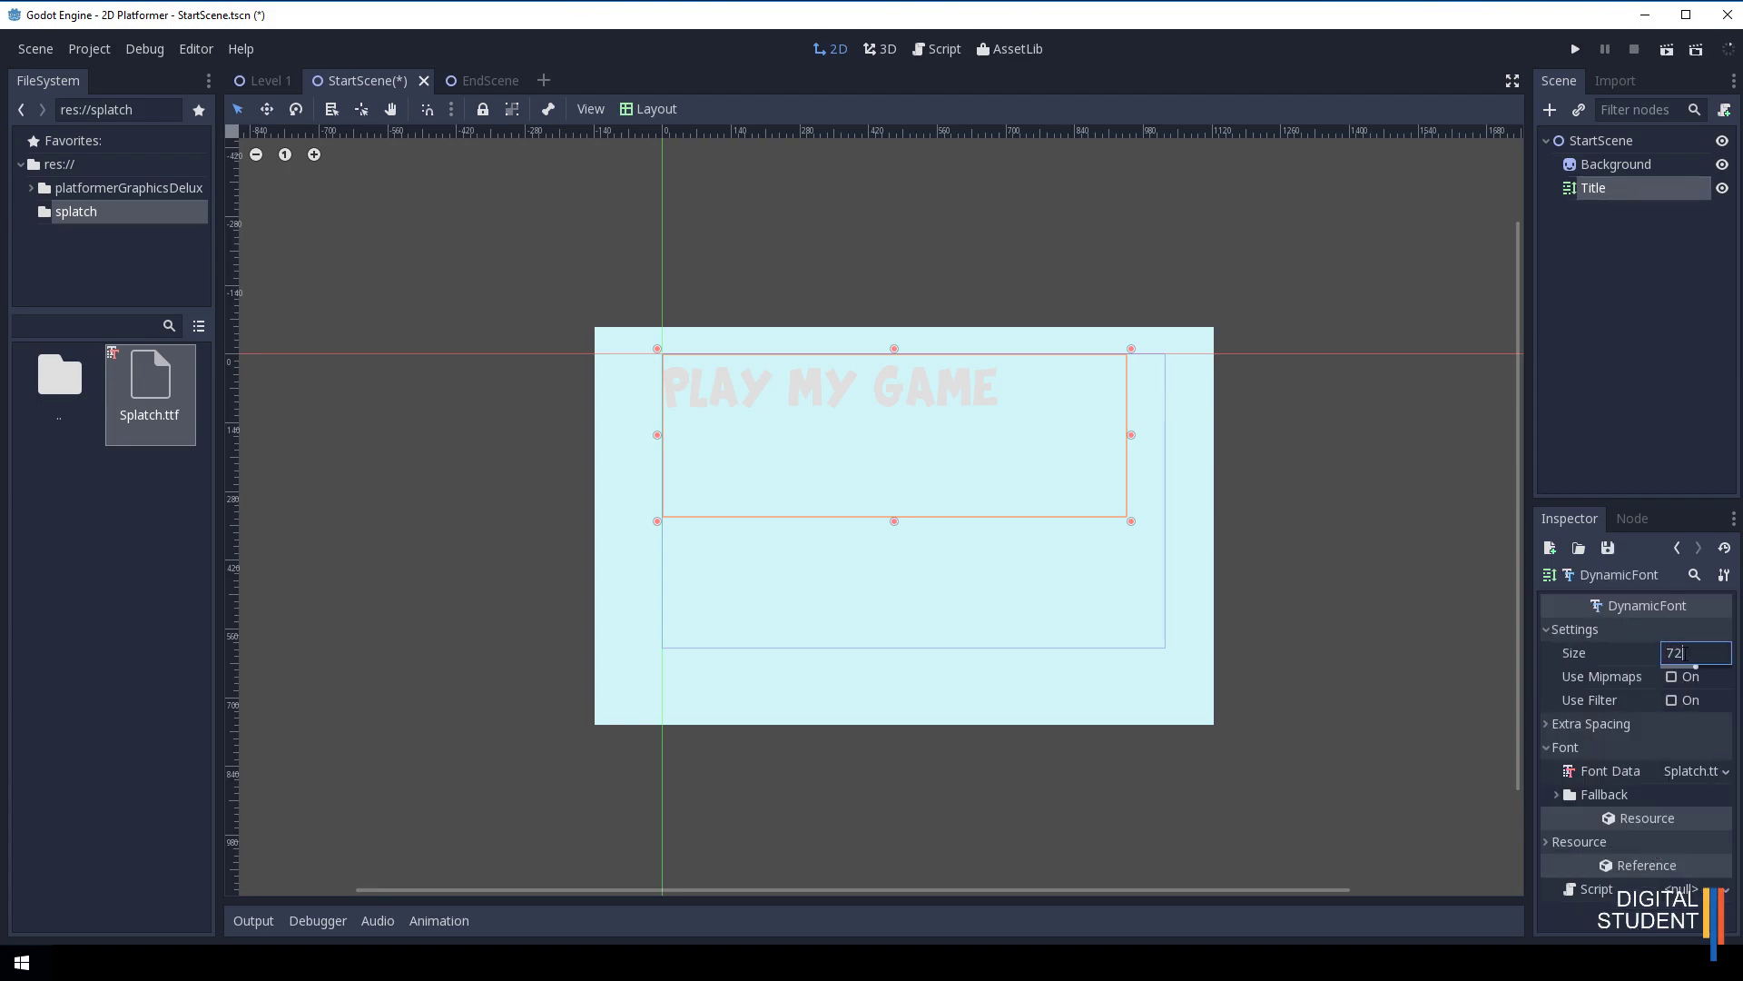
key(Return)
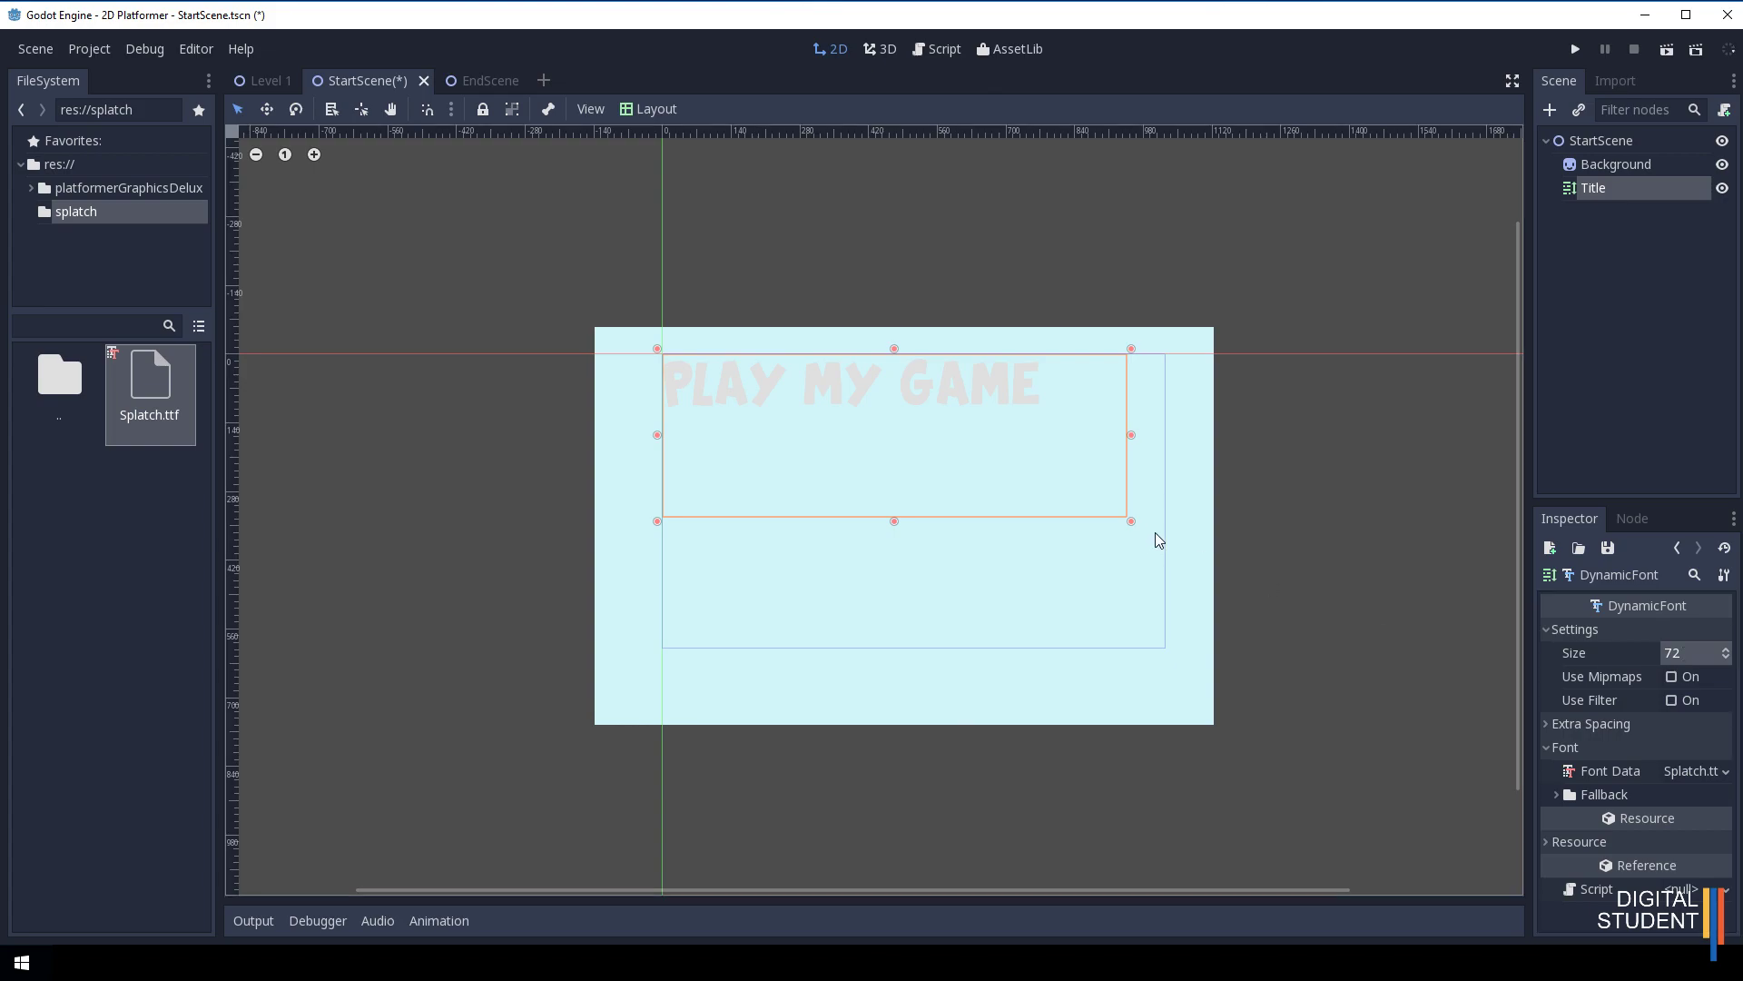
drag(1135, 520, 1079, 469)
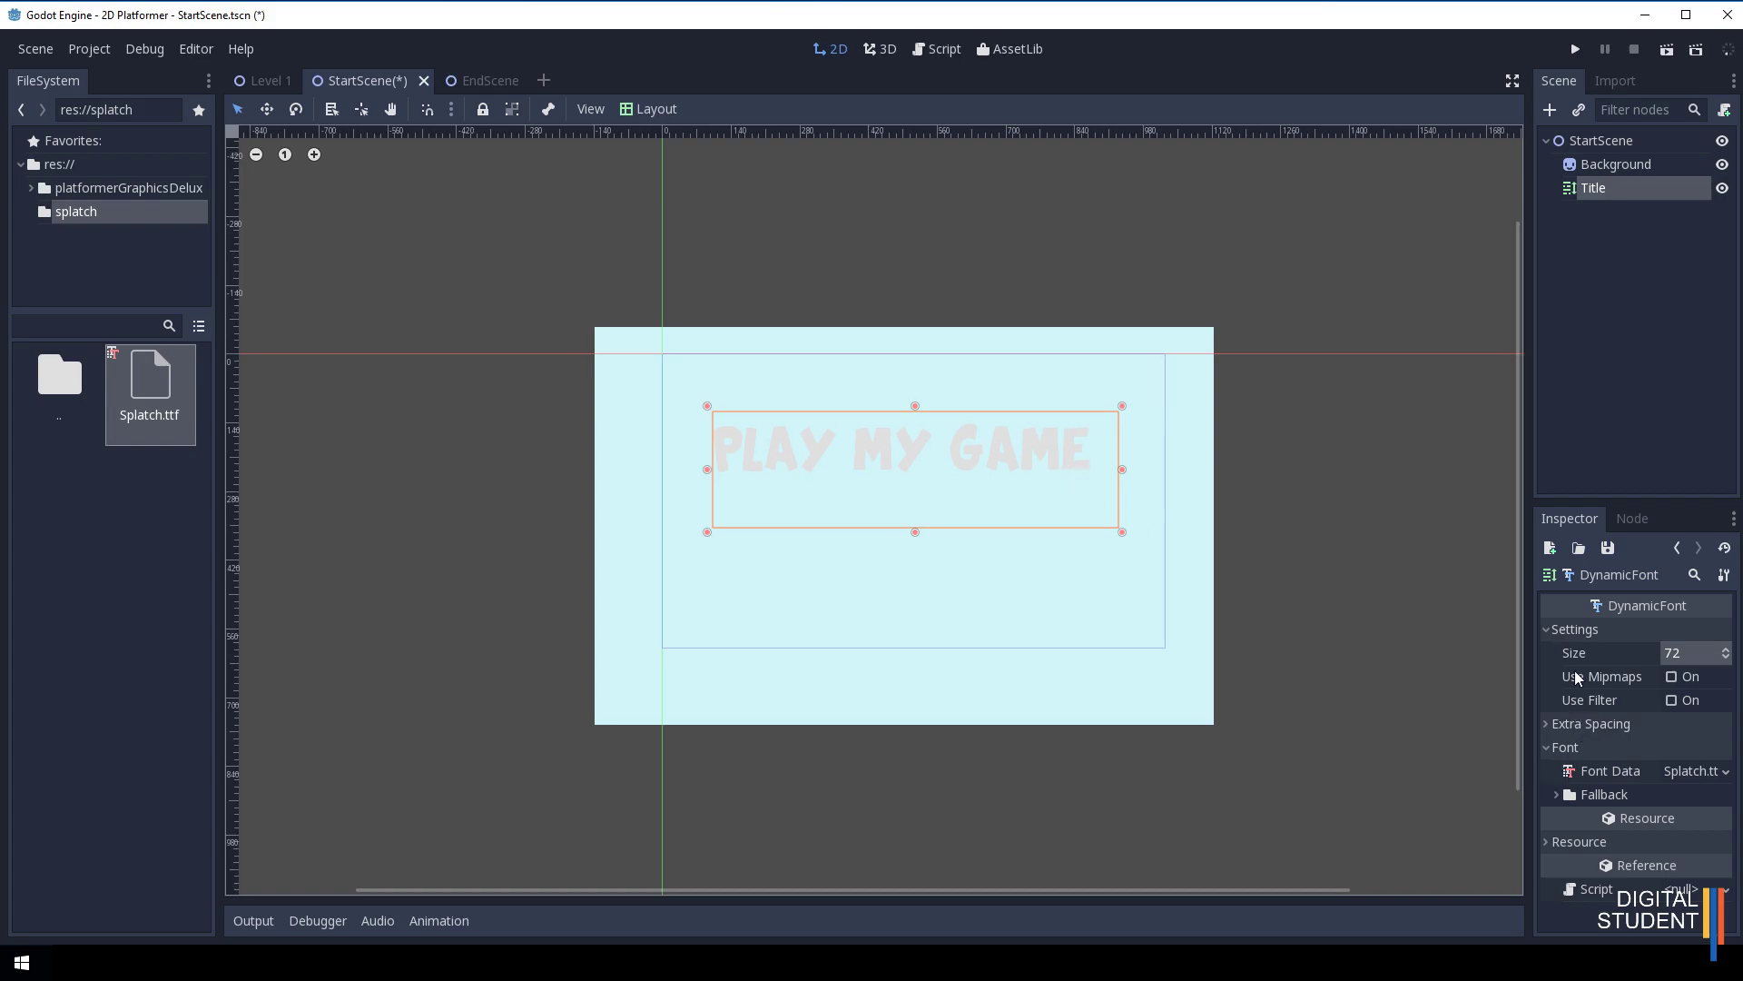
Set the Title's custom default color to a muted blue, about RGB 81, 92, 141, and nudge the label slightly up and right.
click(1677, 549)
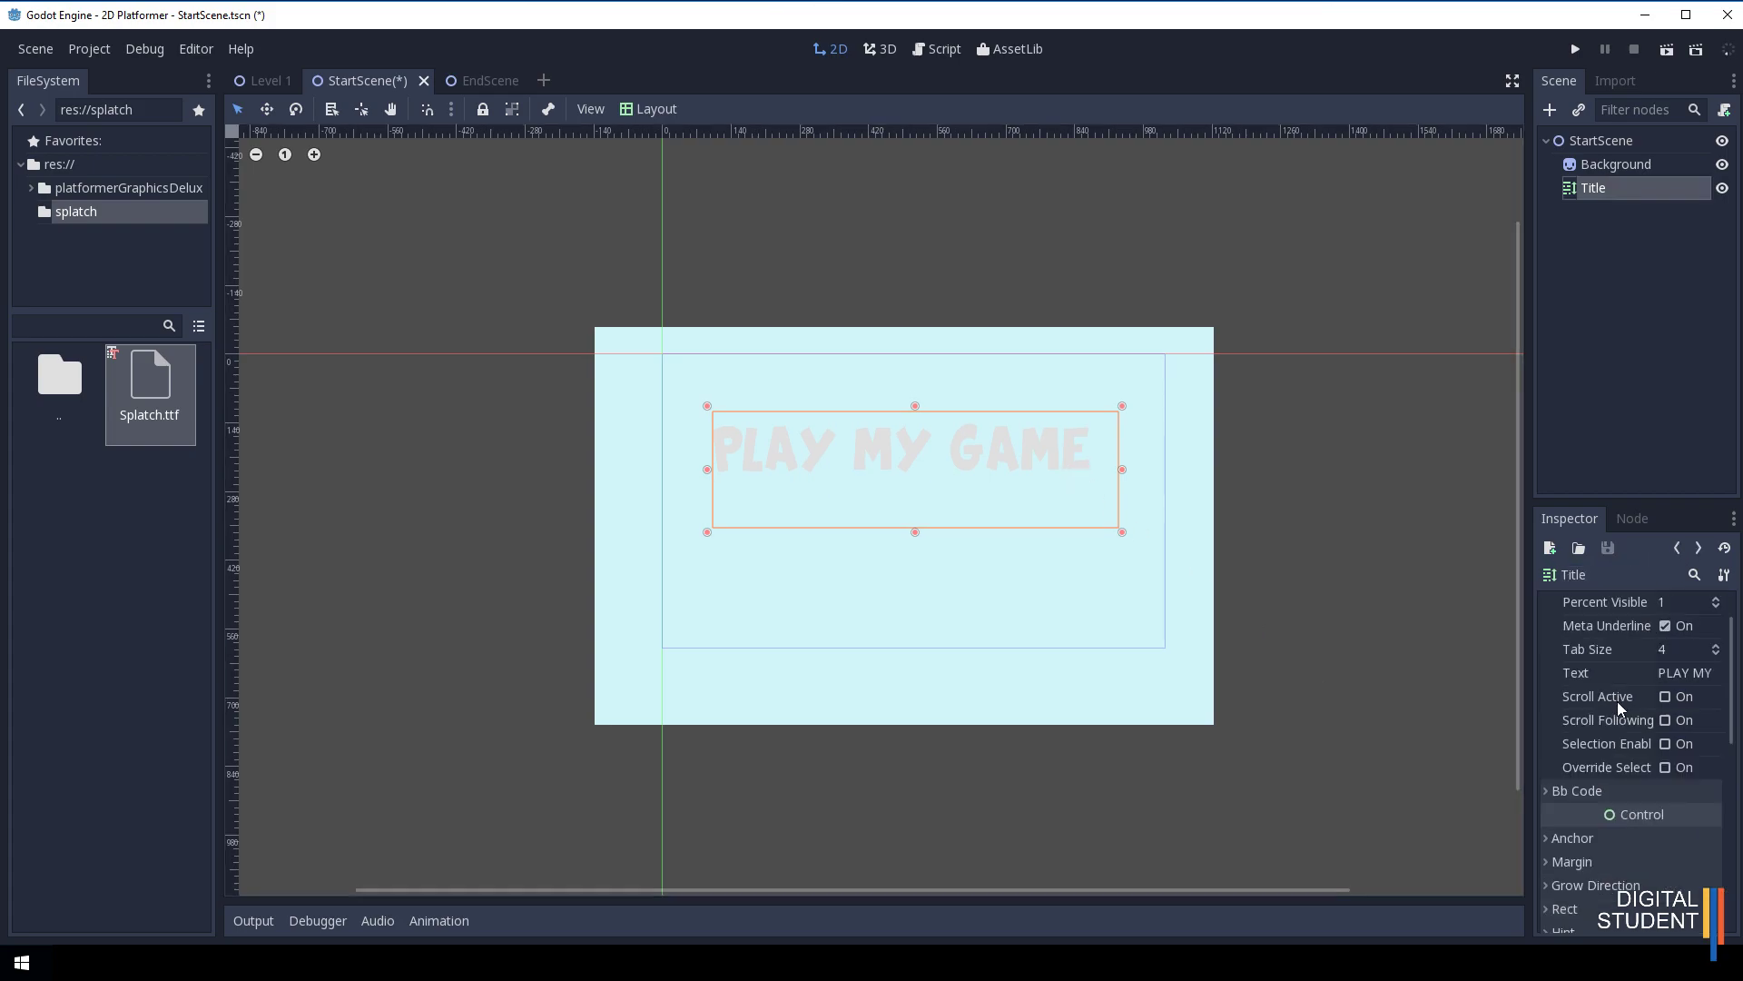
scroll(1616, 701, down, 5)
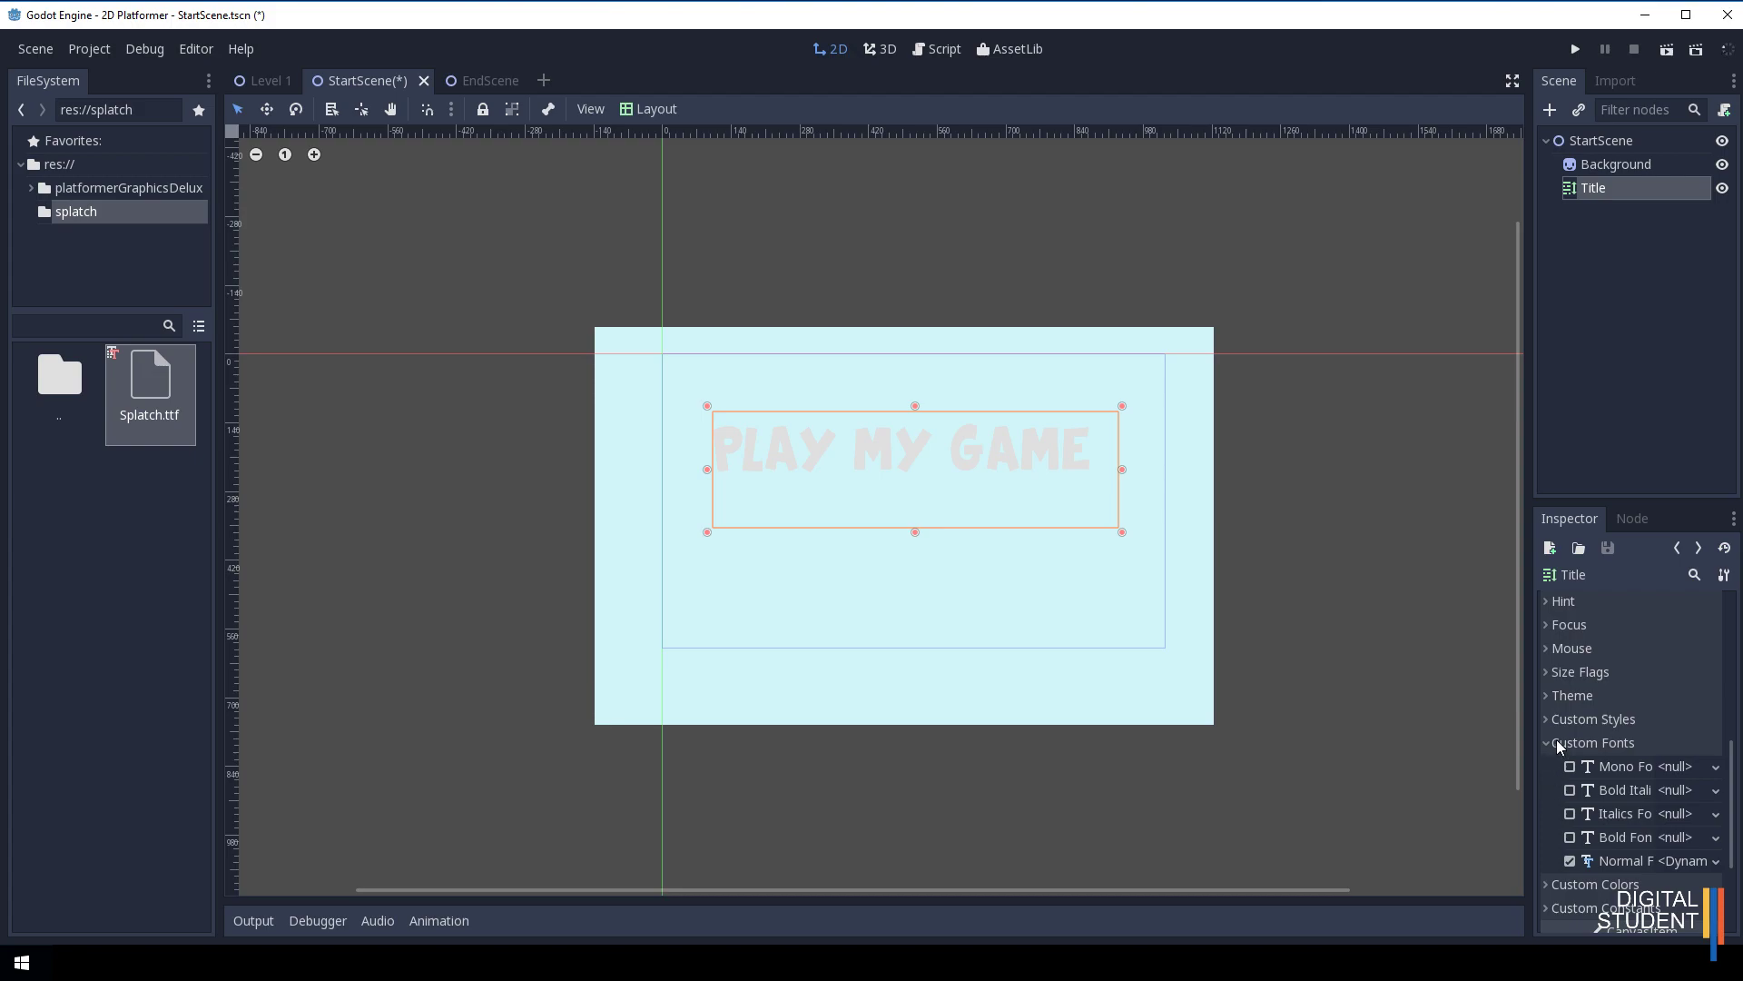
click(1545, 737)
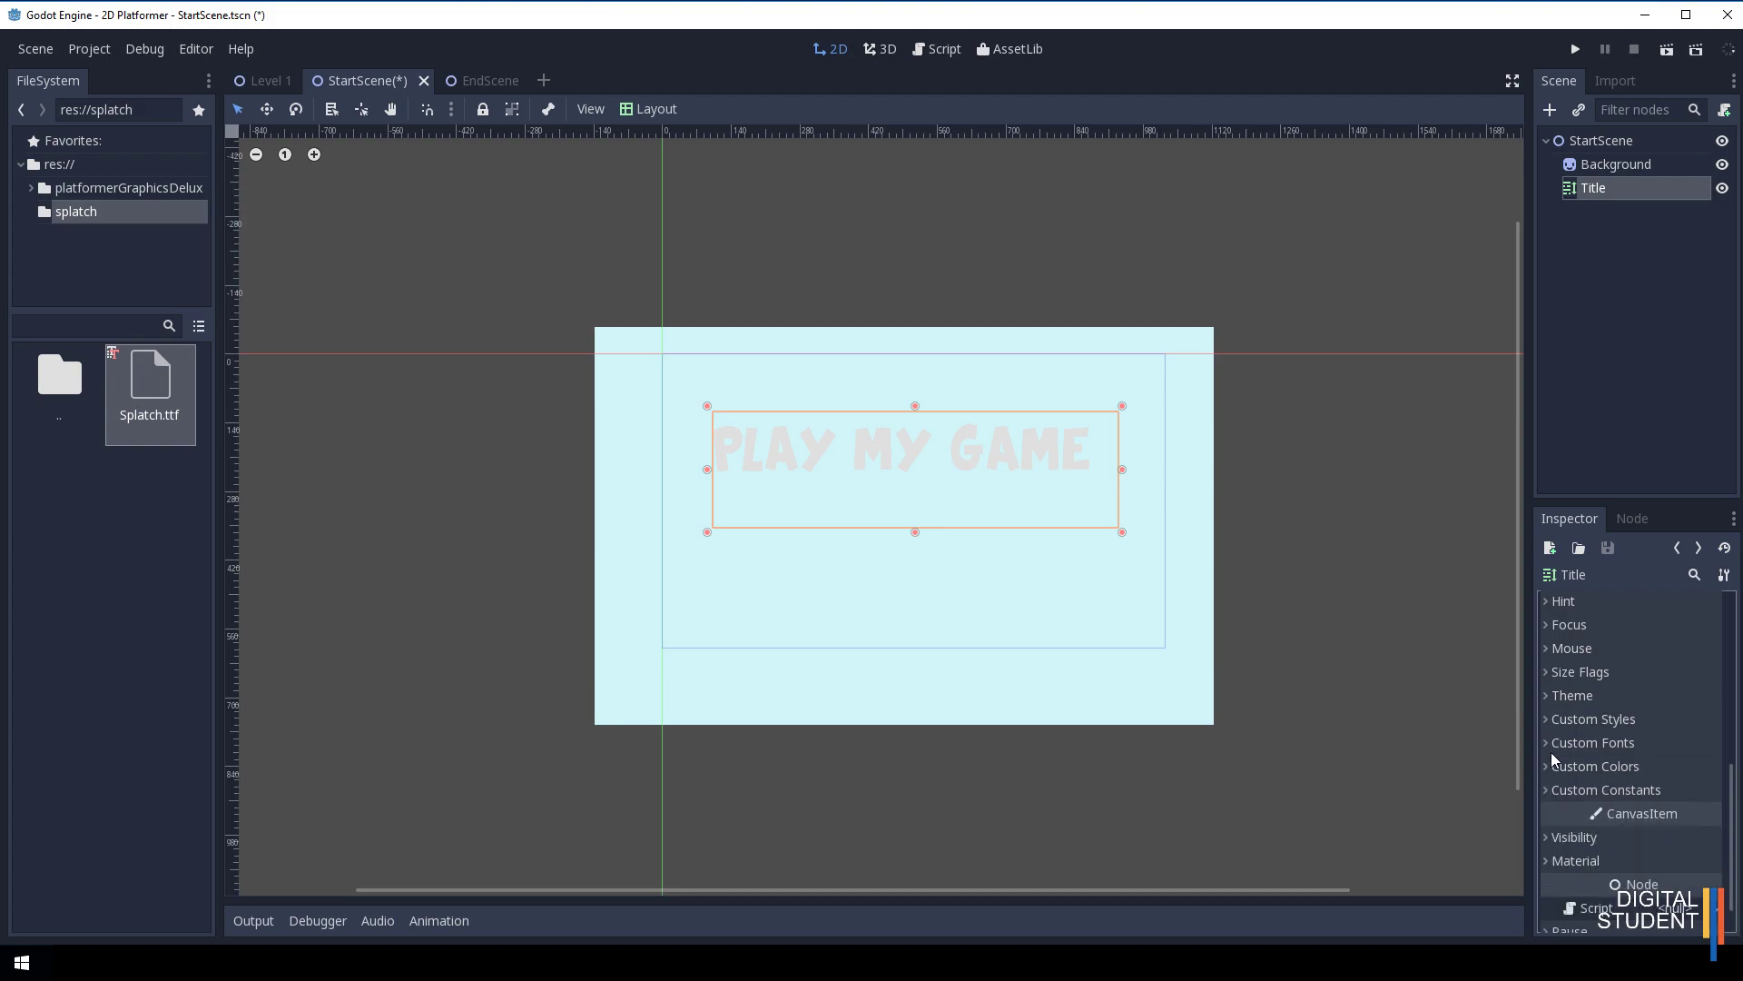
click(1545, 763)
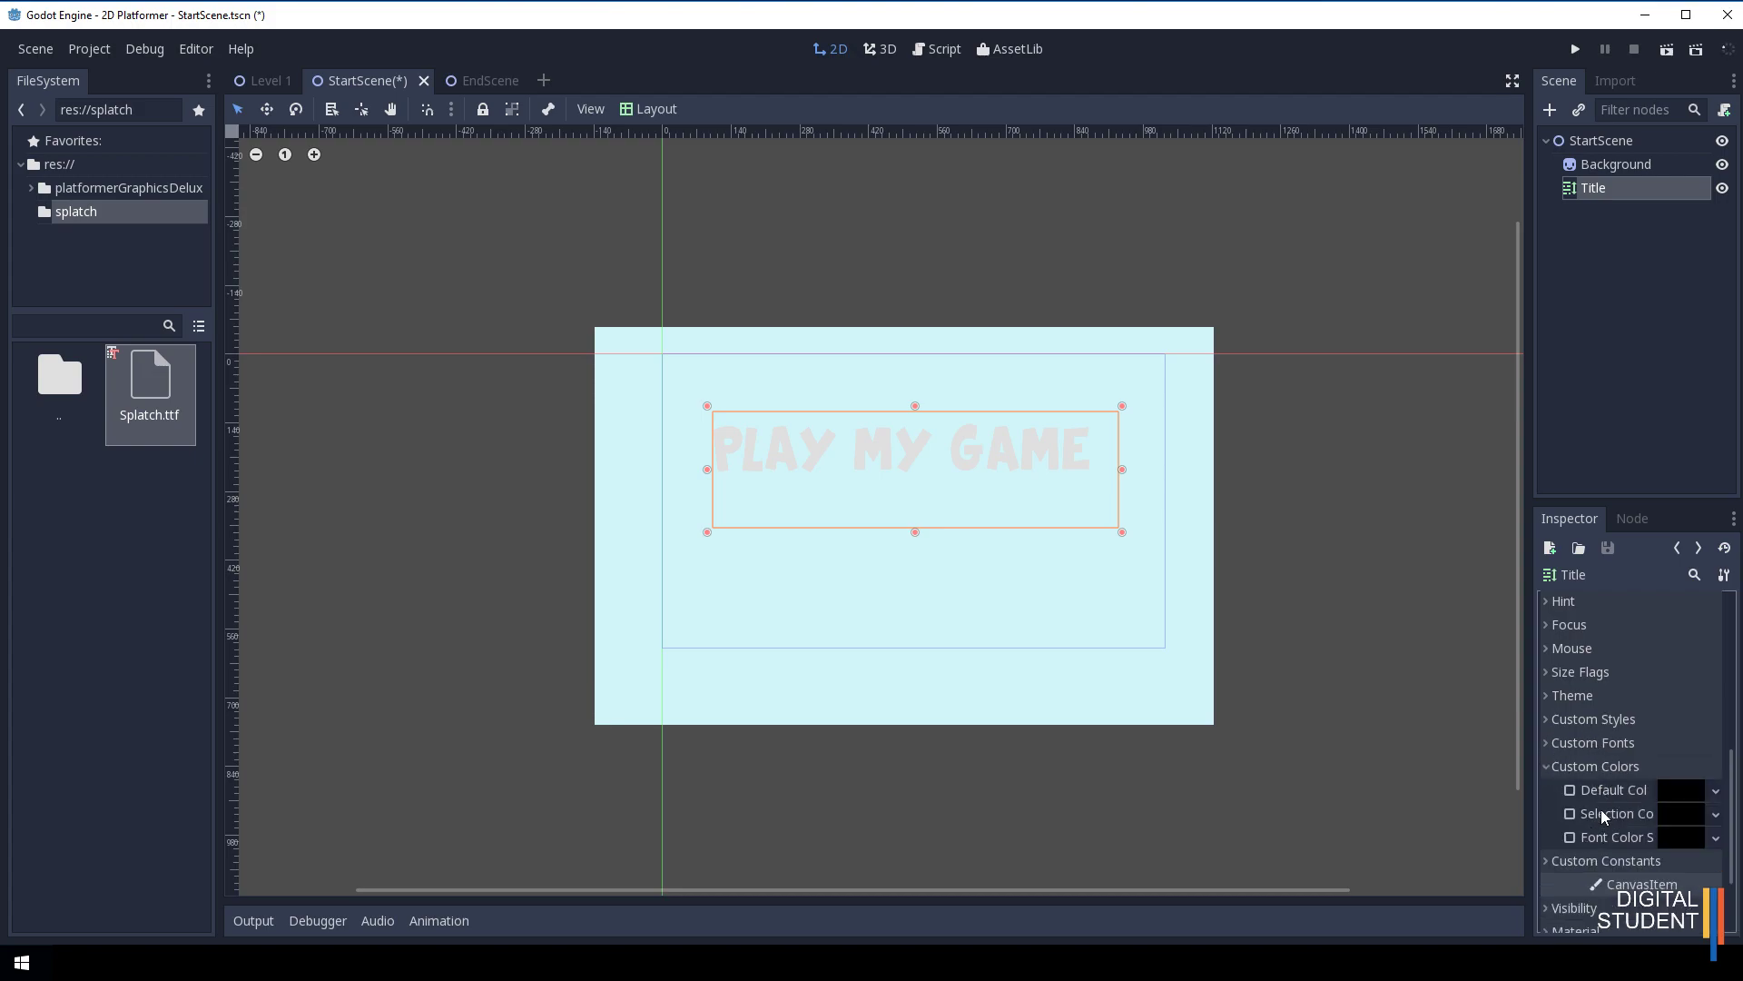
click(1685, 784)
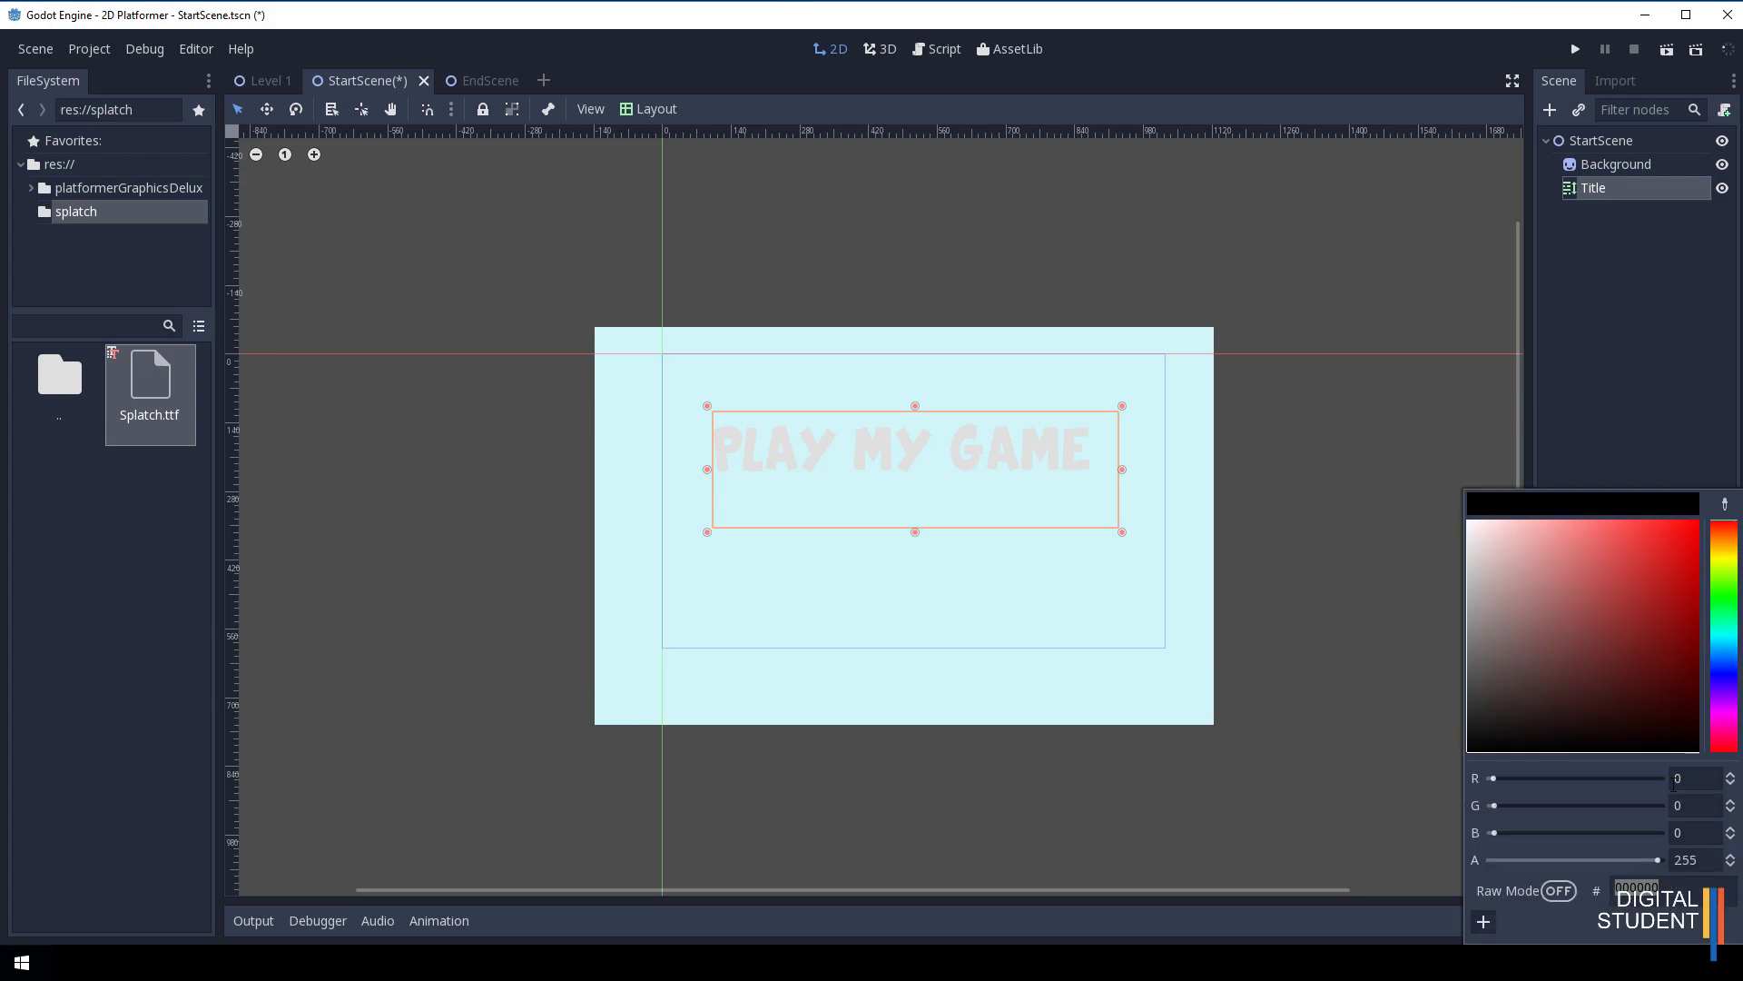
click(1582, 602)
drag(1582, 602, 1576, 621)
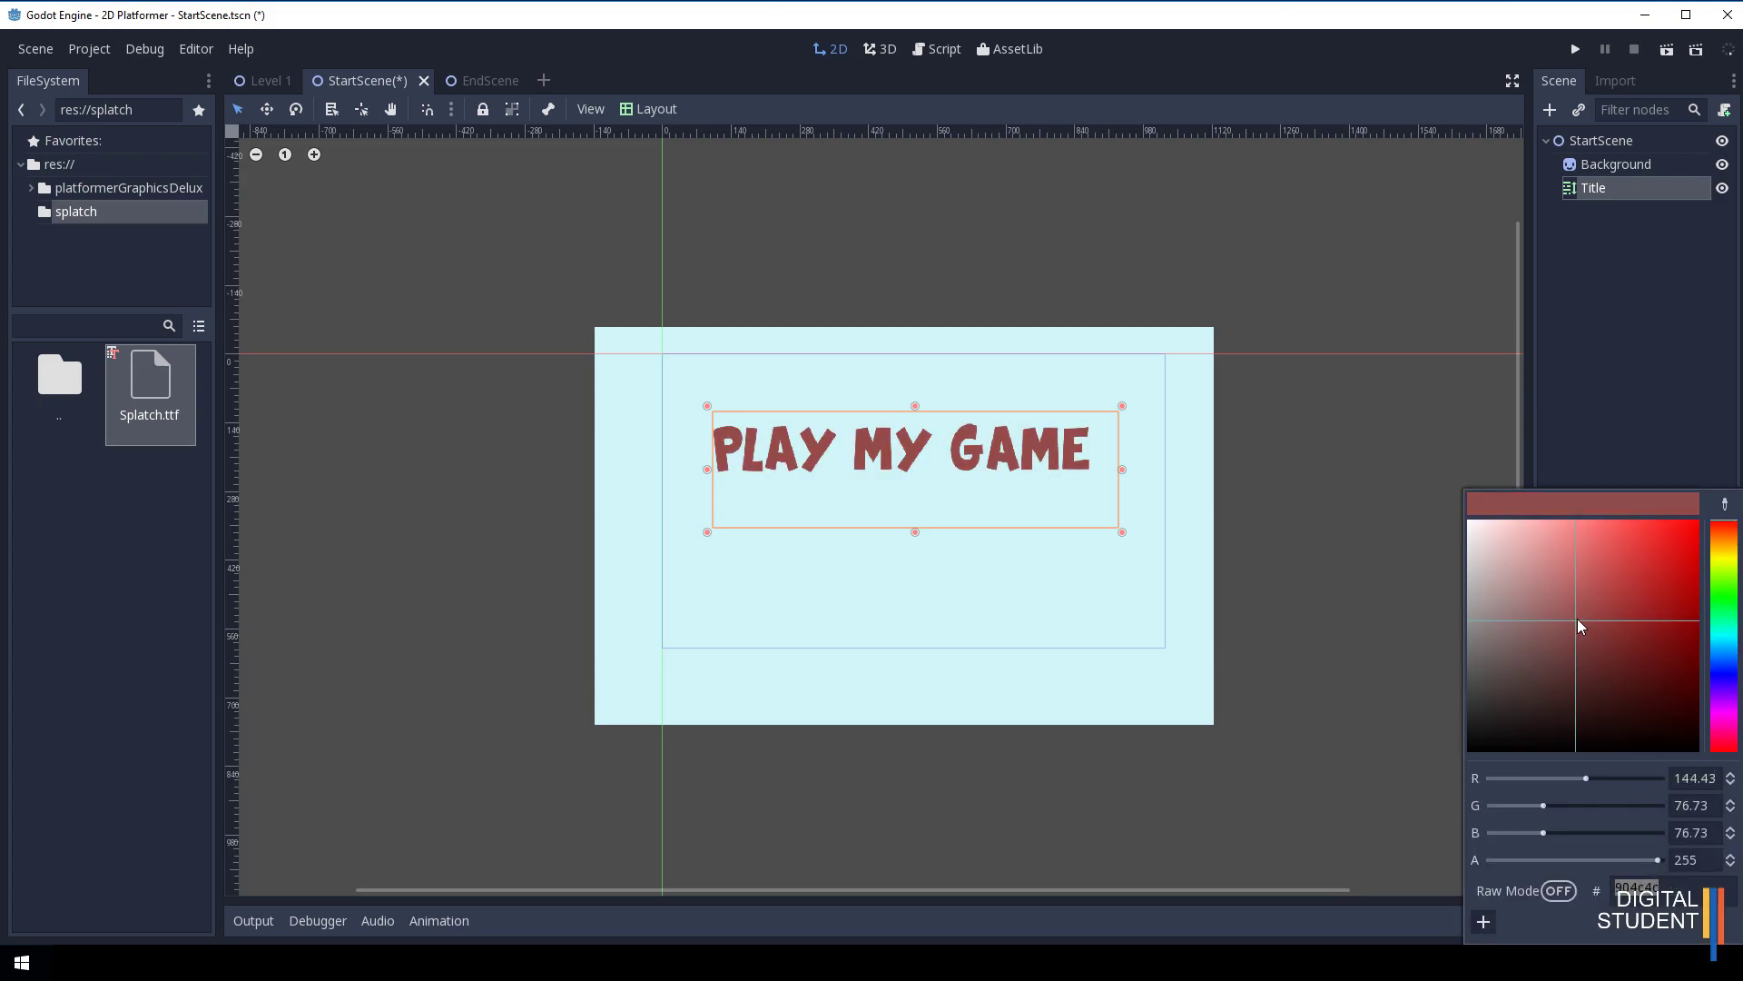
click(1723, 669)
mouse_move(1573, 612)
mouse_down()
mouse_move(1620, 591)
mouse_move(1567, 623)
mouse_up()
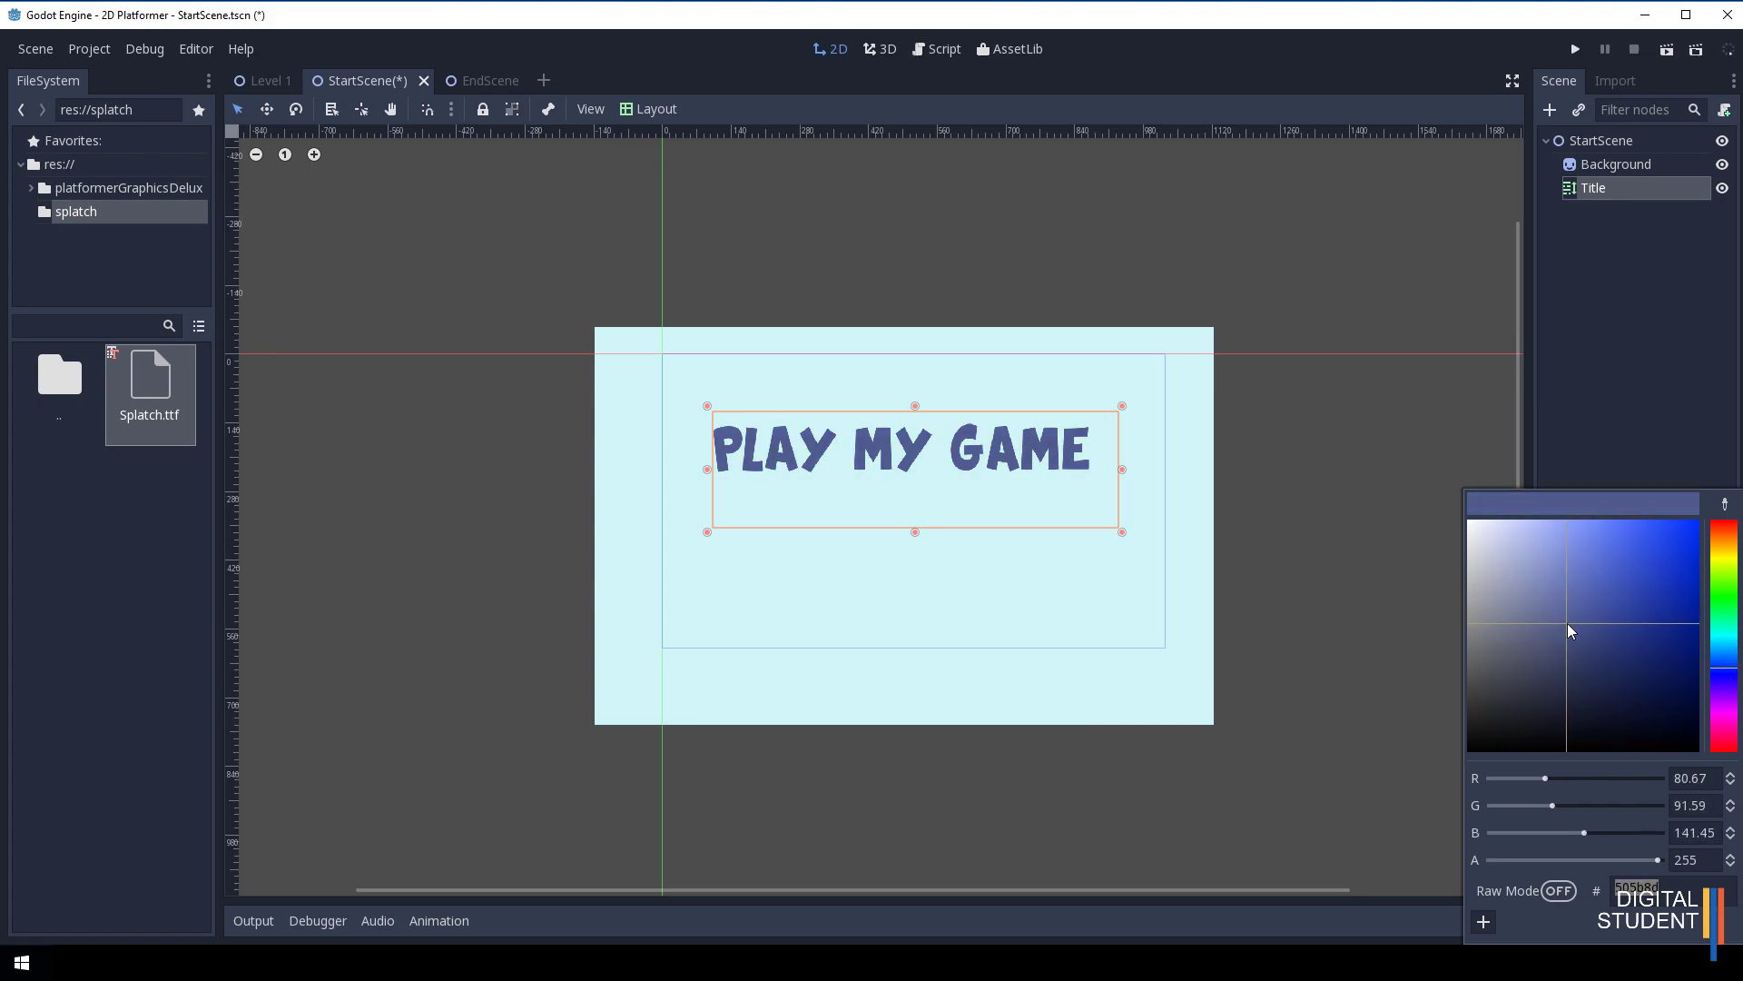
click(1429, 696)
drag(1053, 453, 1056, 449)
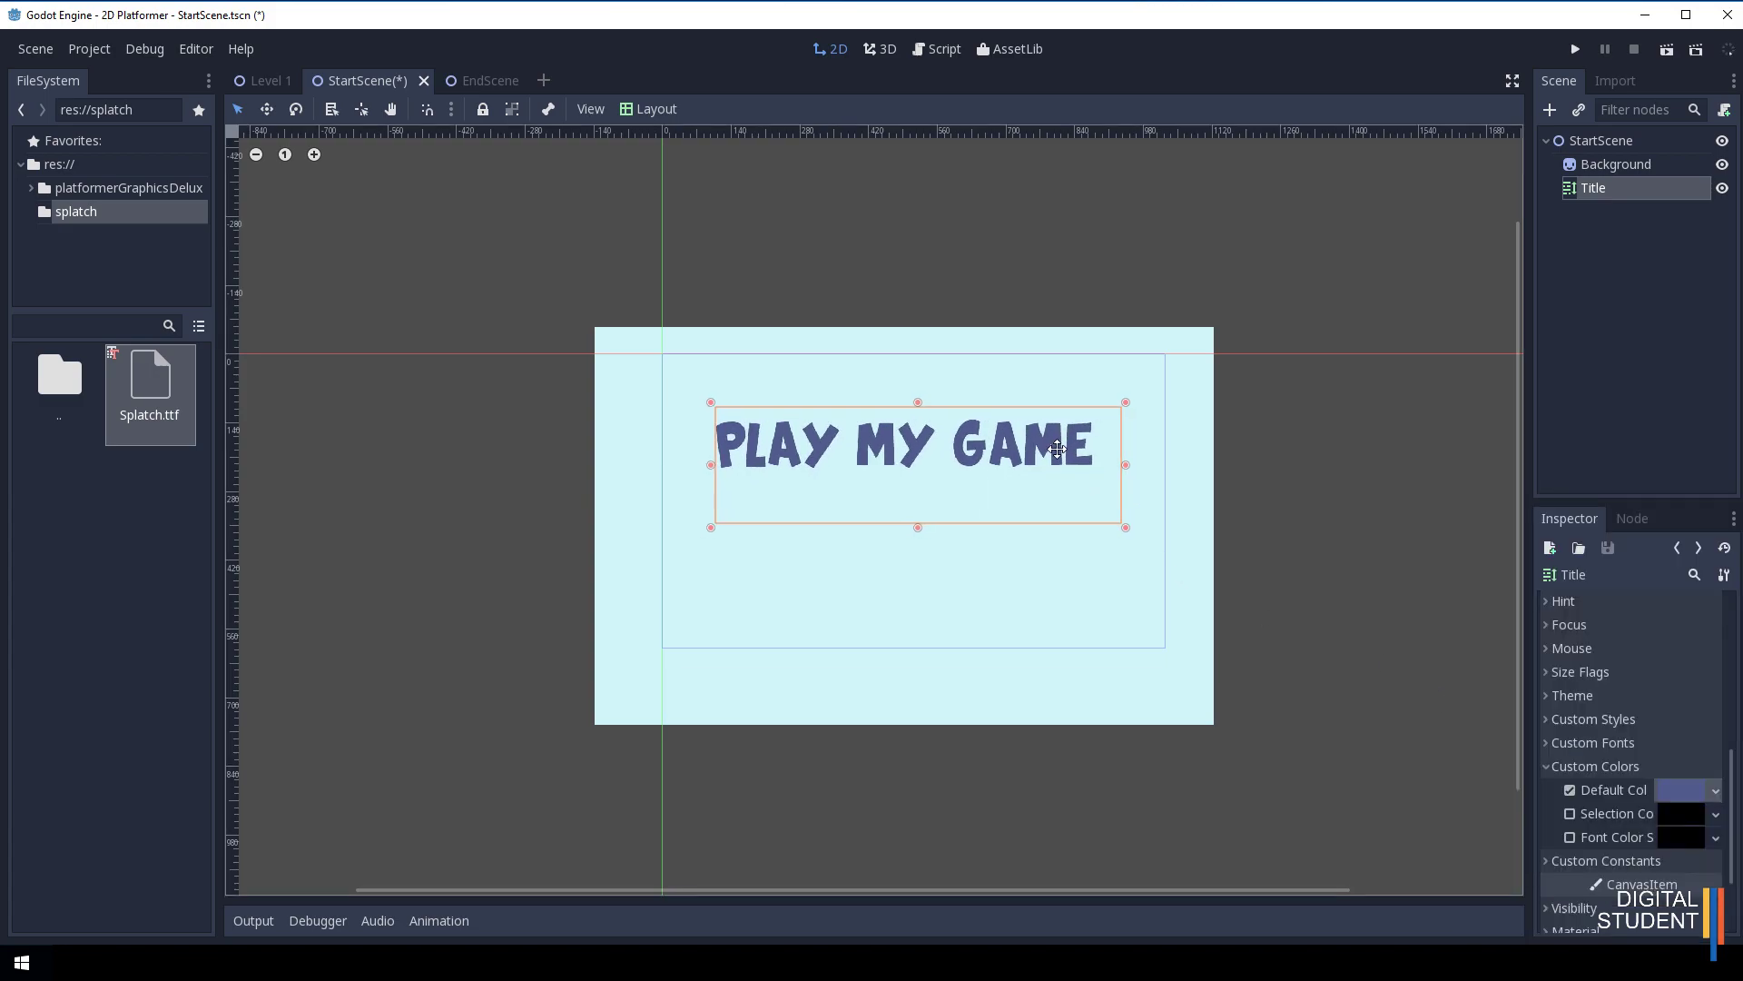
click(1295, 521)
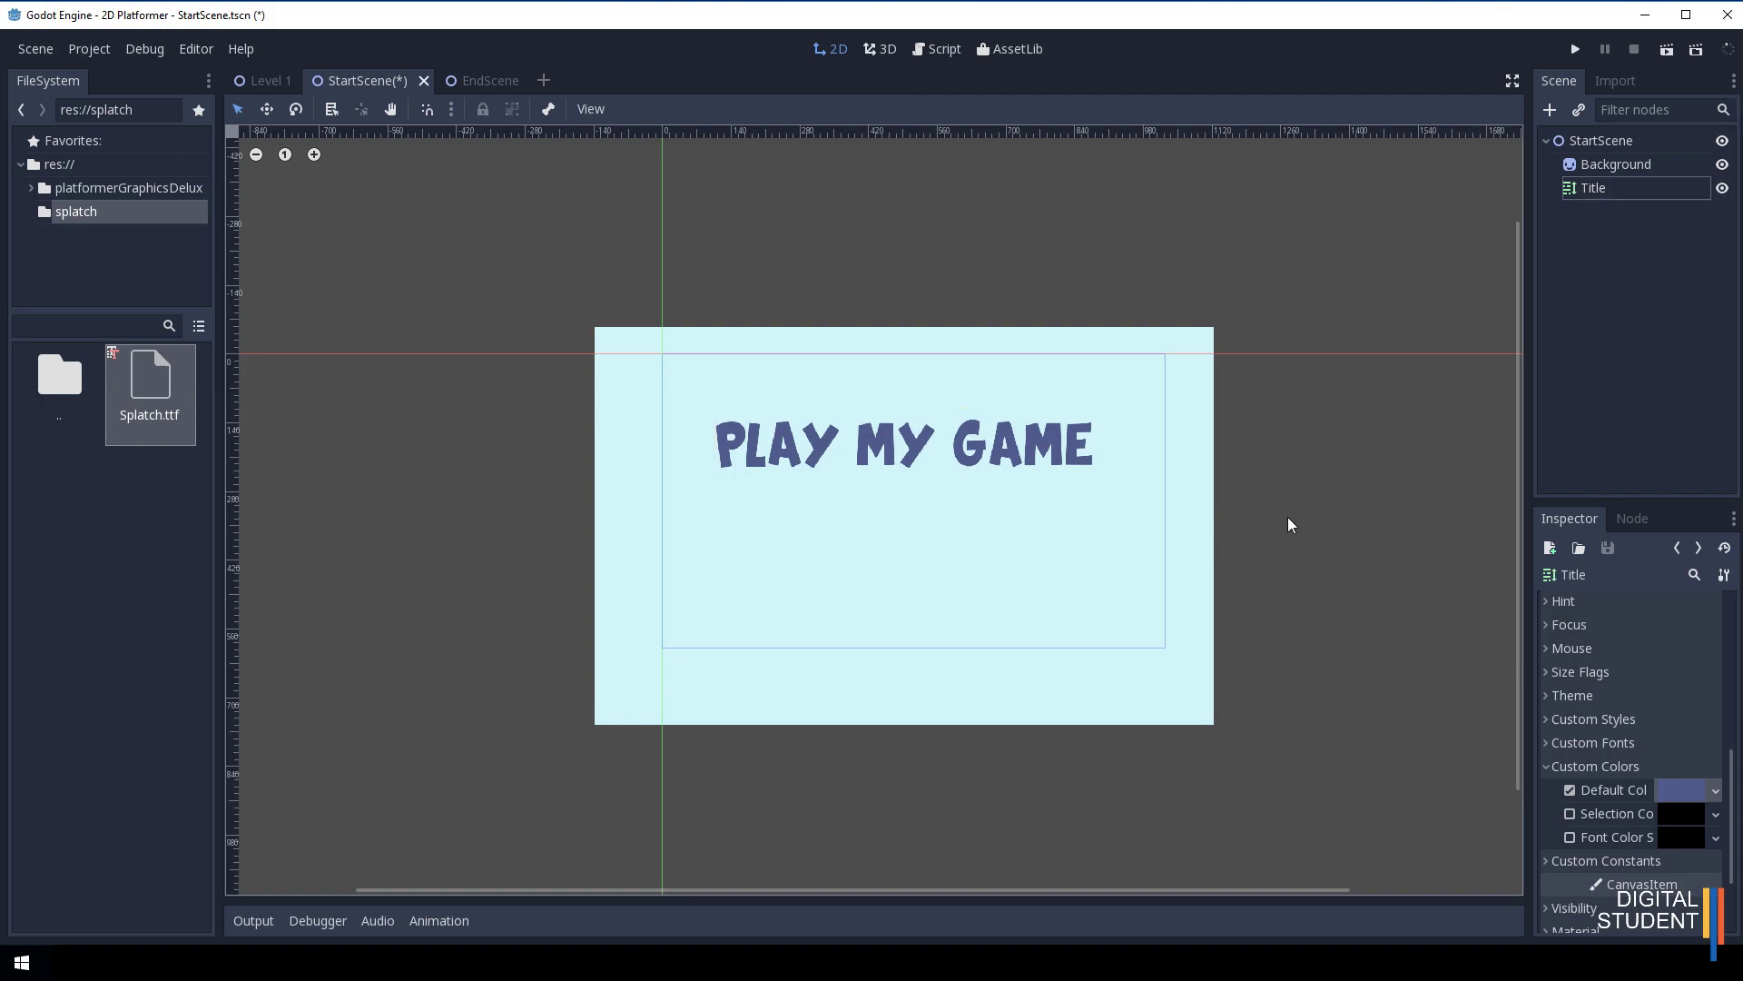
Add a TextureButton node directly under the StartScene root.
click(1562, 142)
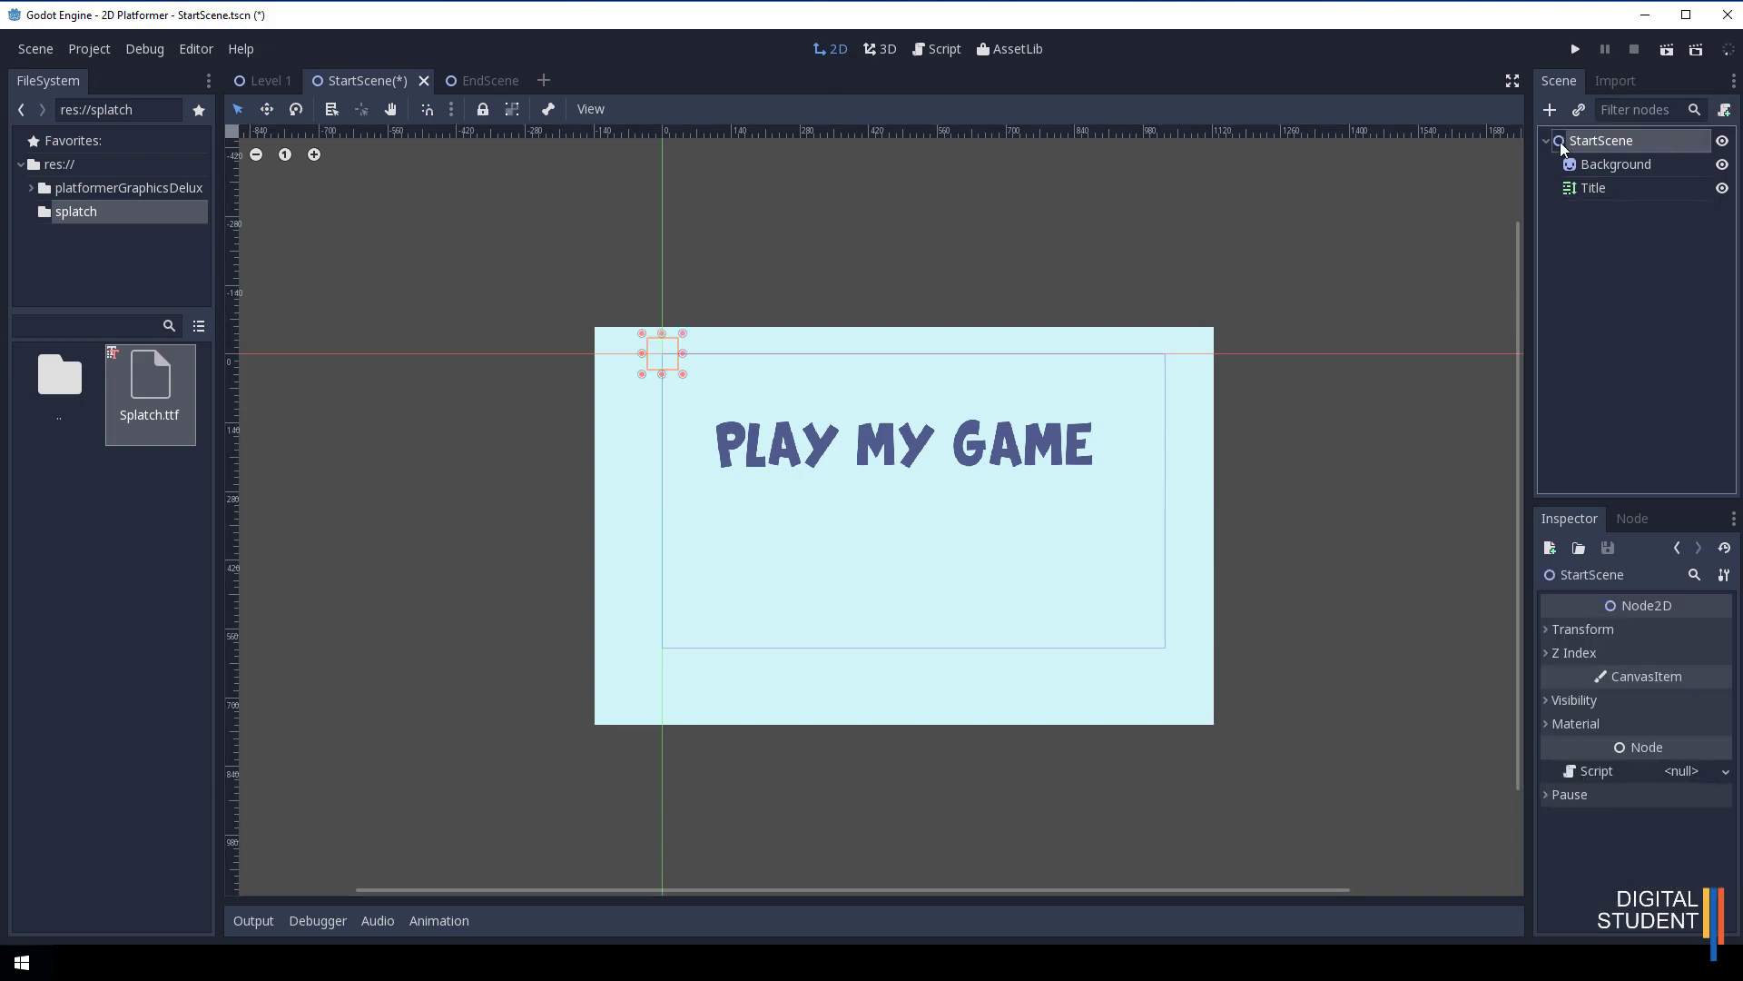
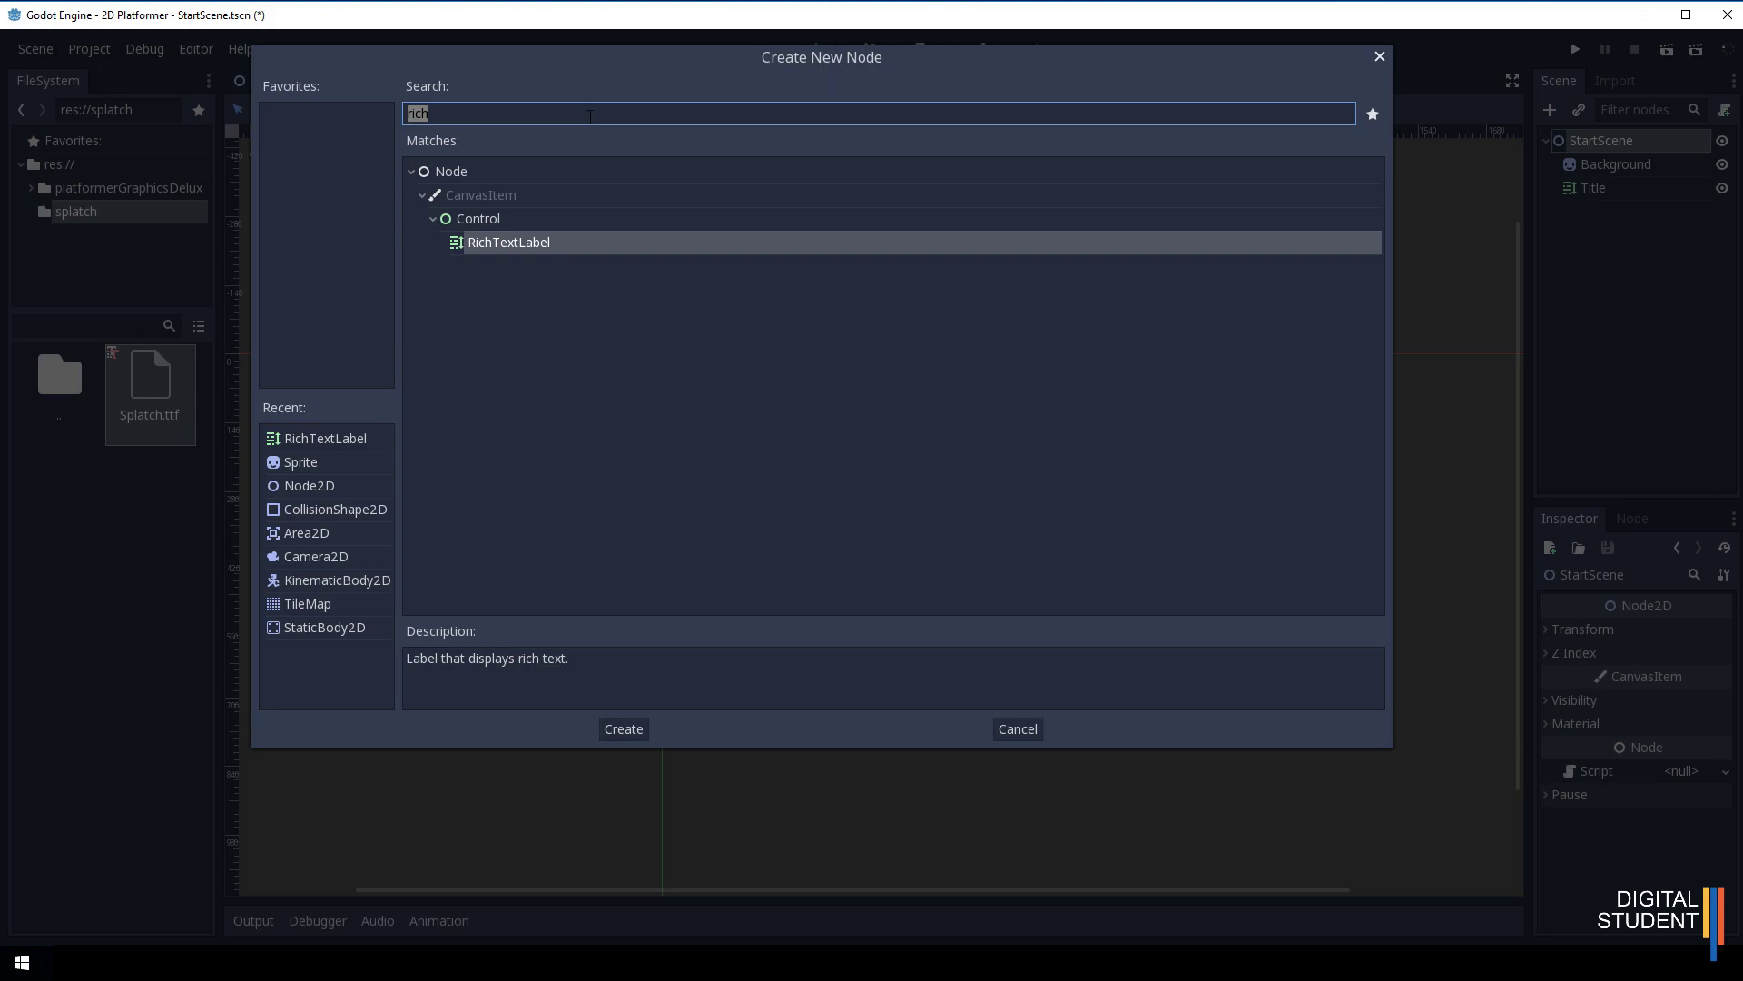
text(tex)
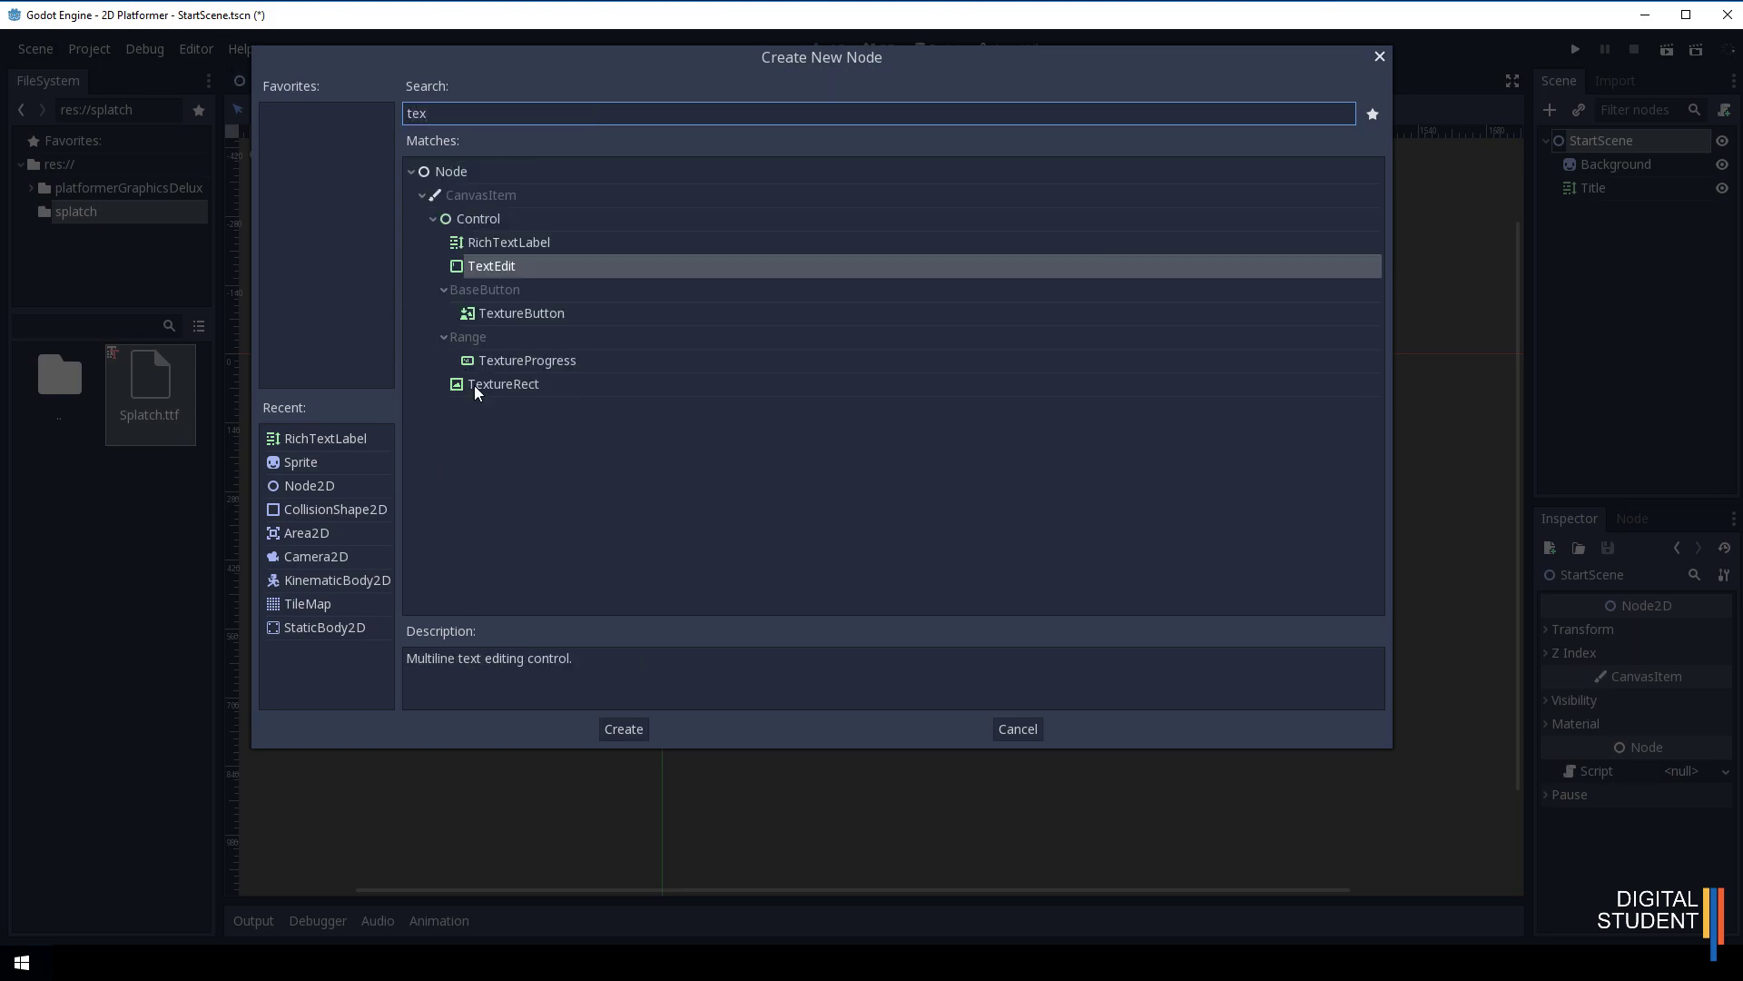
double_click(497, 312)
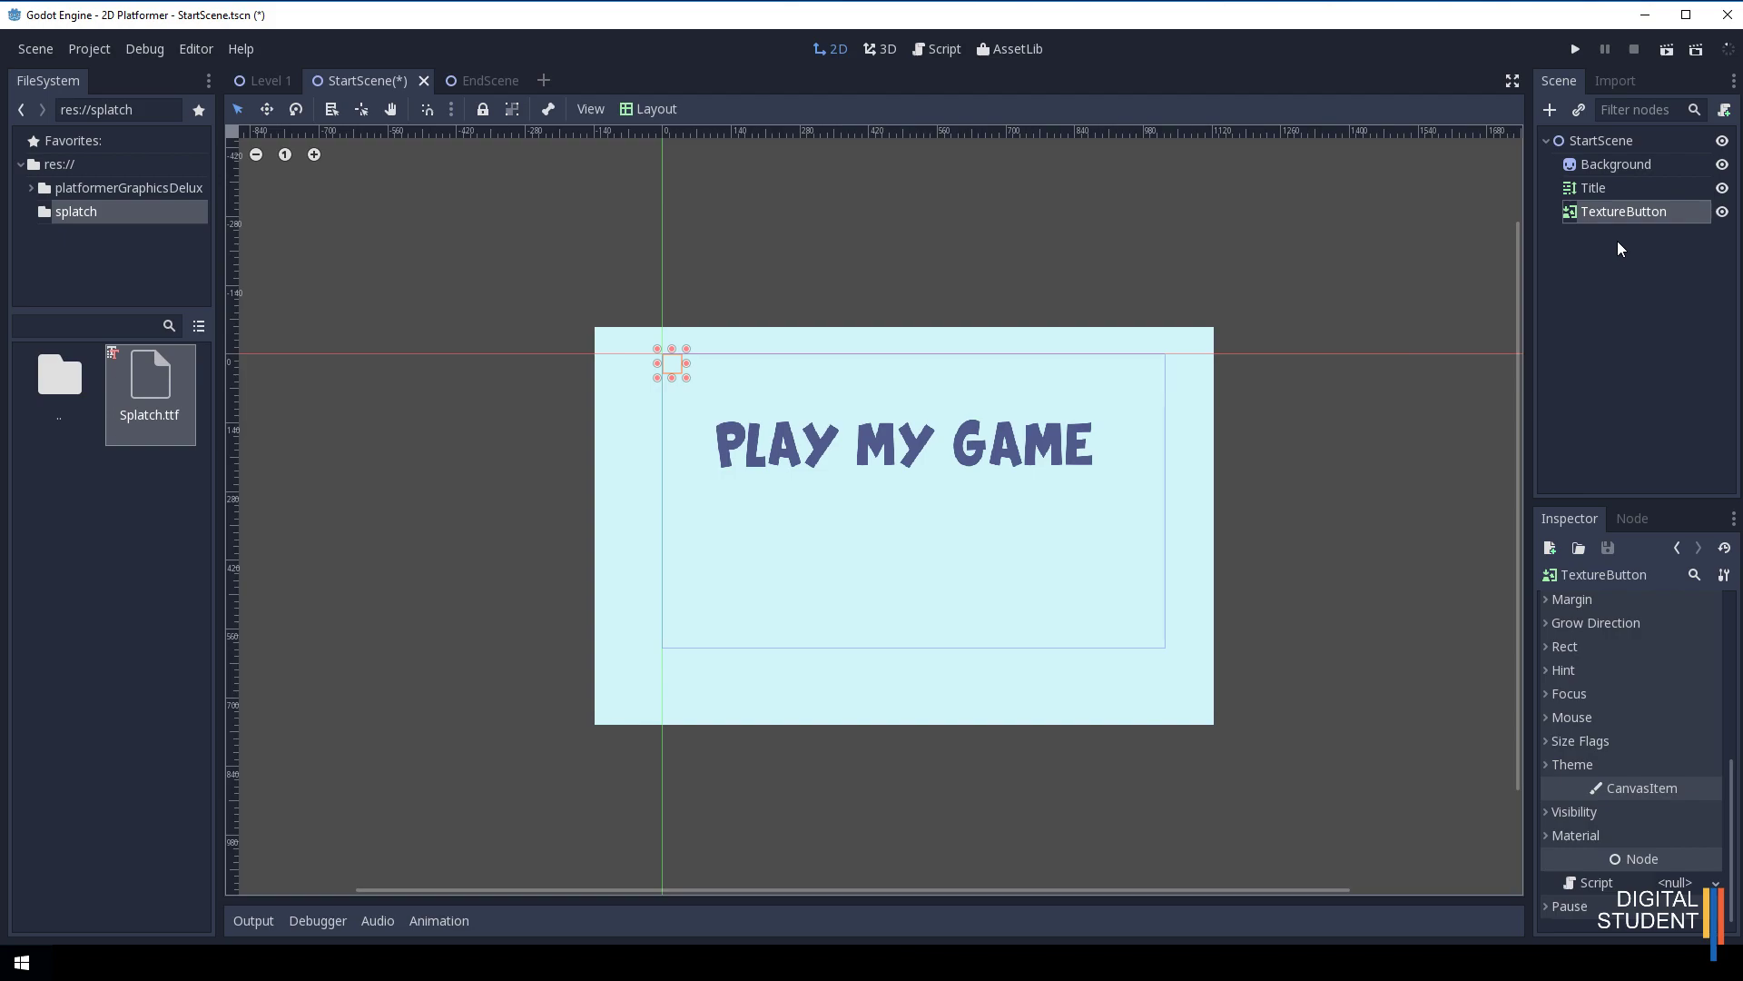
scroll(1636, 663, up, 4)
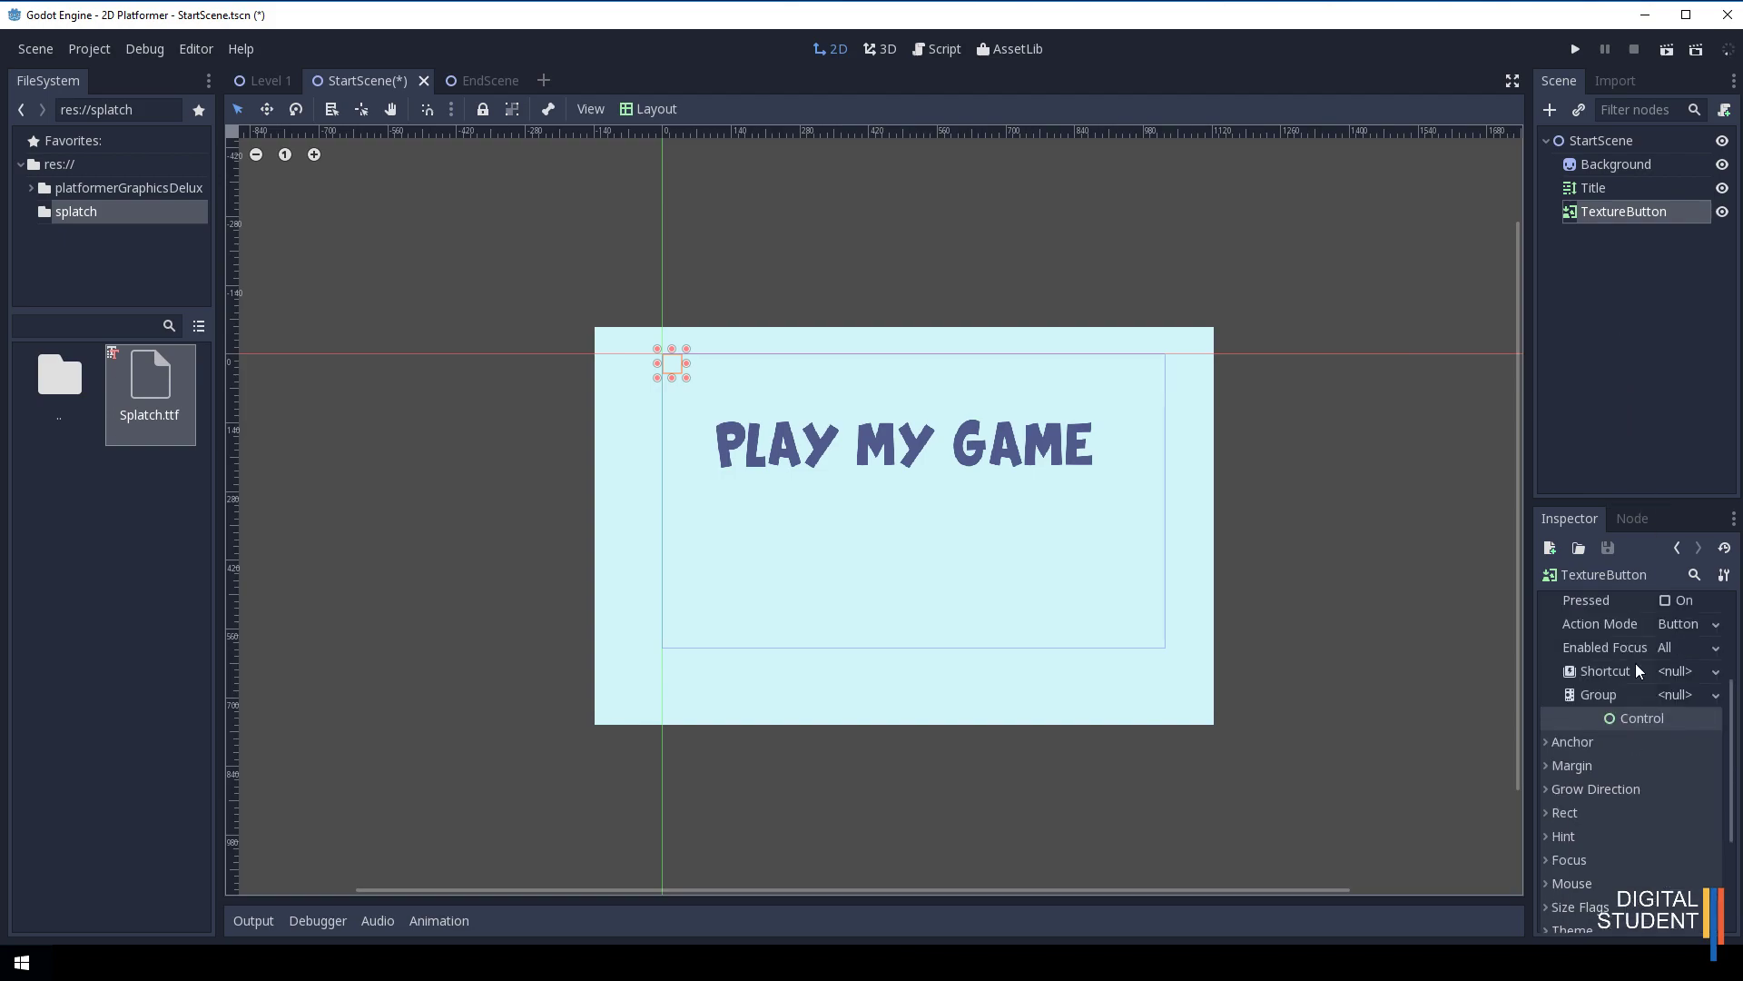
Set the TextureButton's Normal texture to boxEmpty.png from the platformer graphics' Tiles folder.
scroll(1636, 663, up, 2)
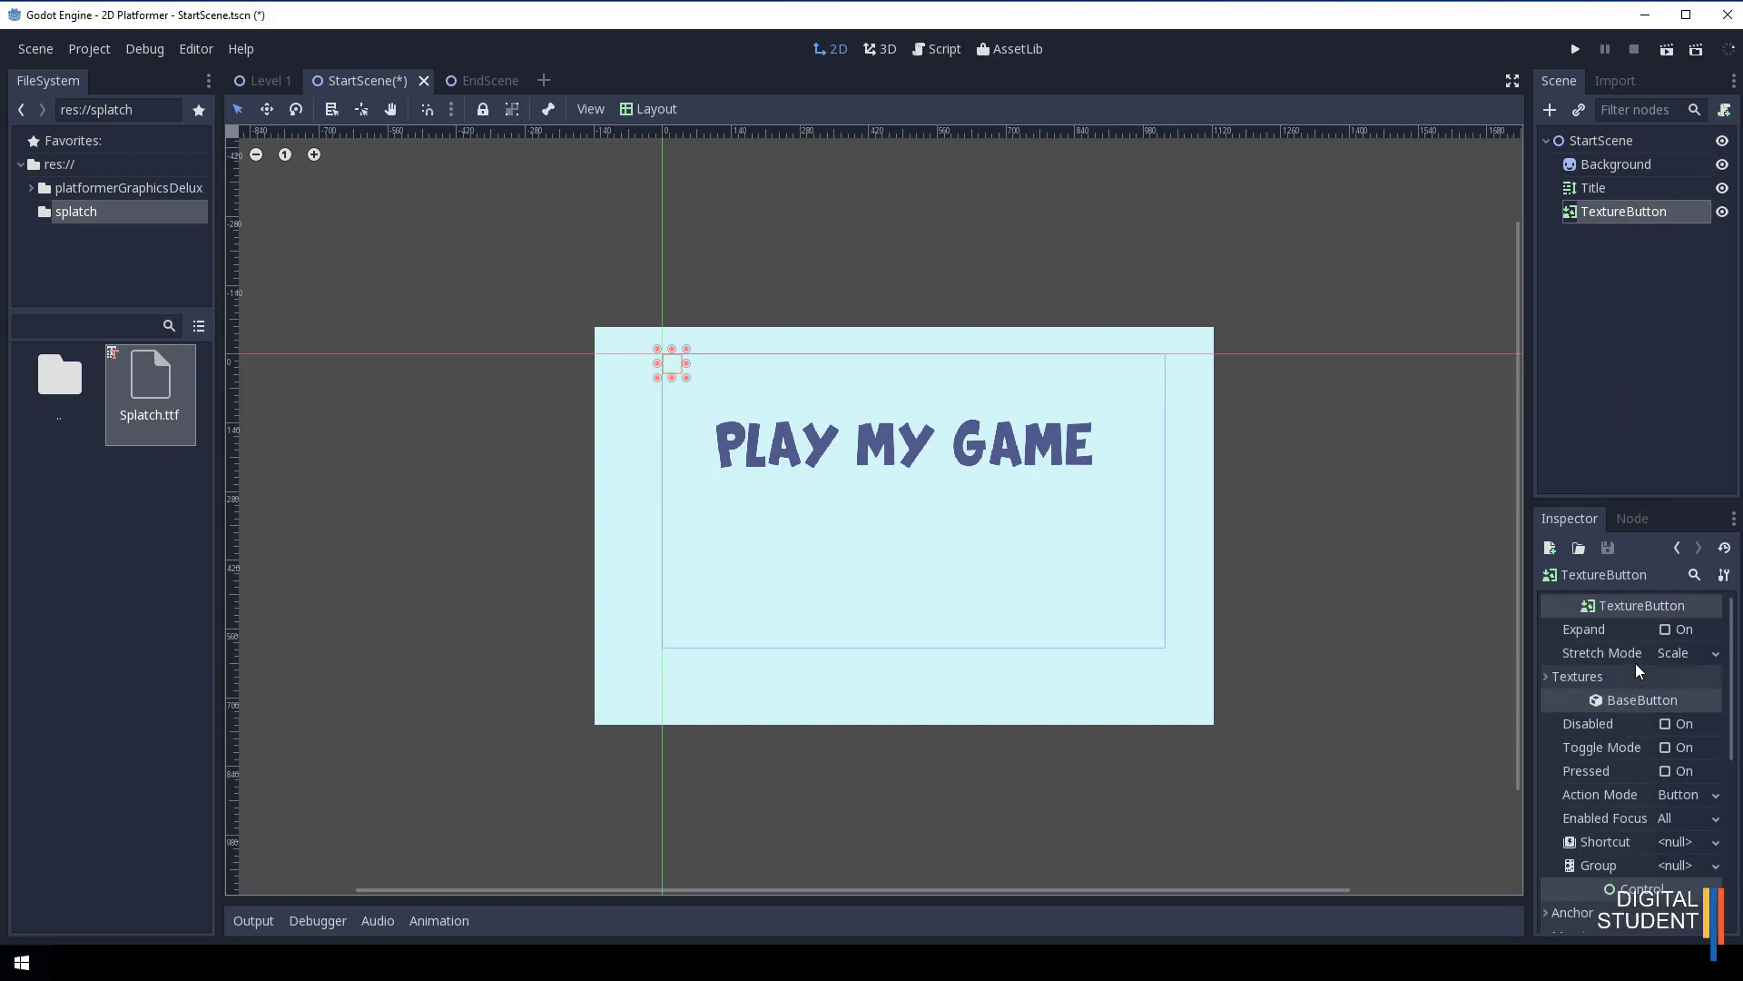
click(1549, 677)
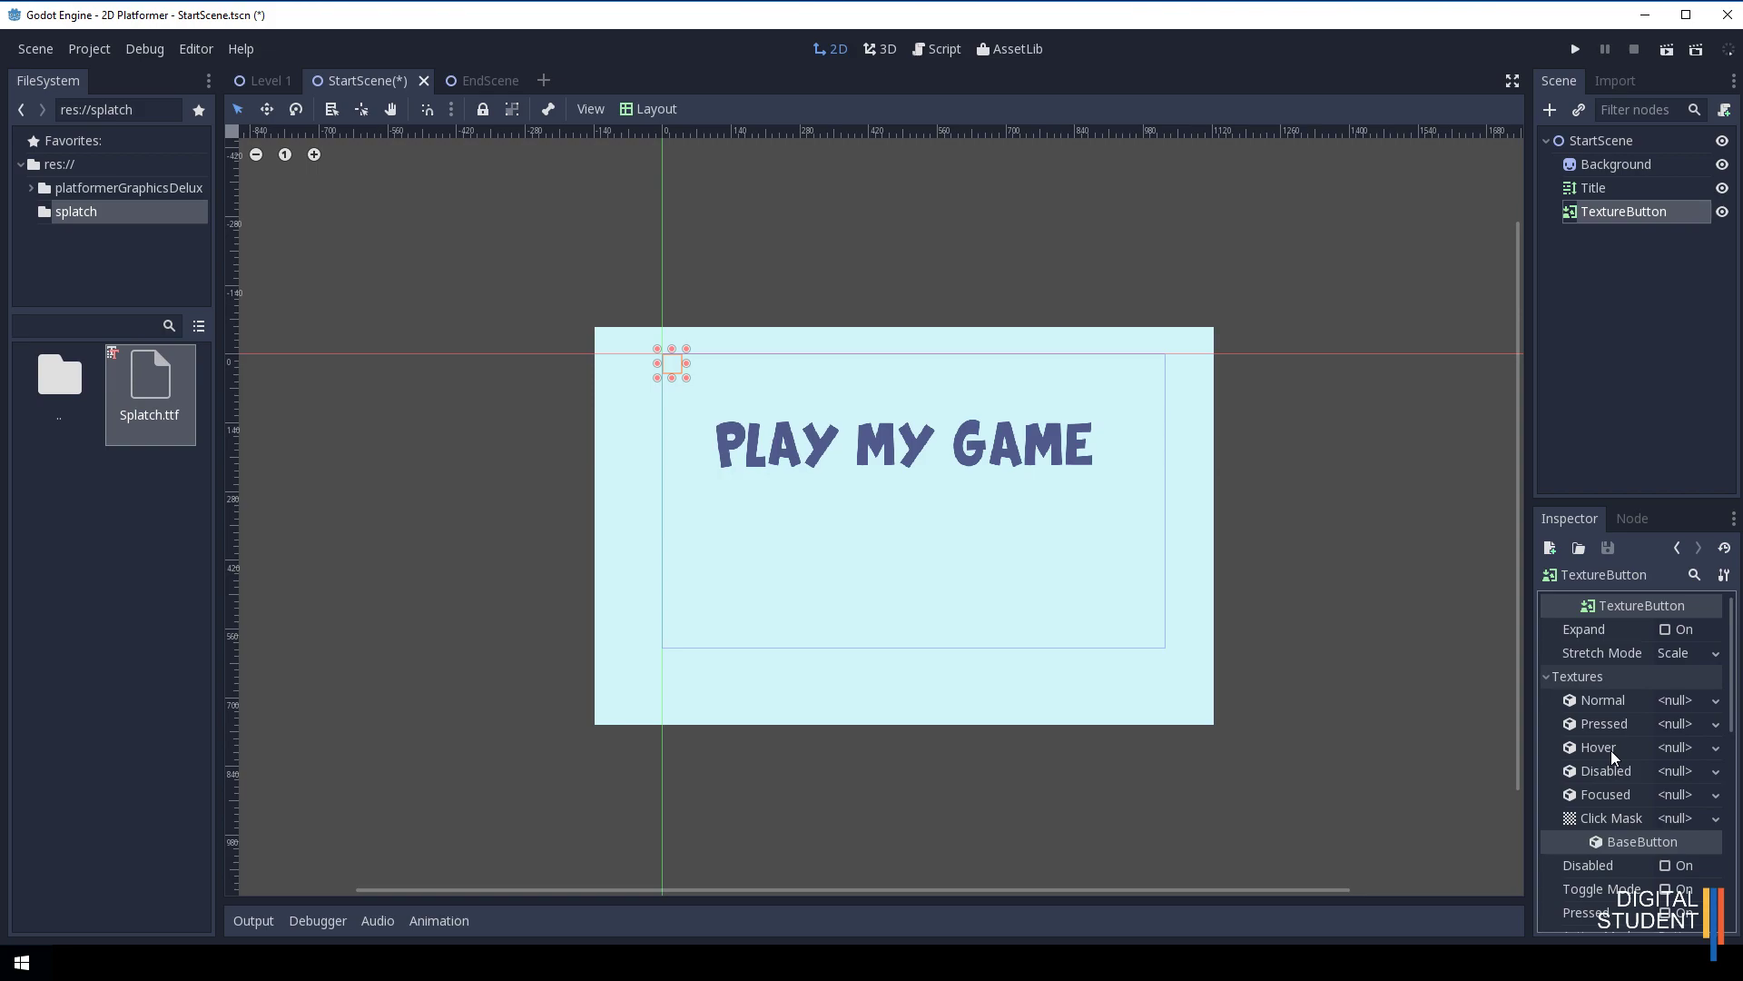
click(58, 387)
double_click(58, 387)
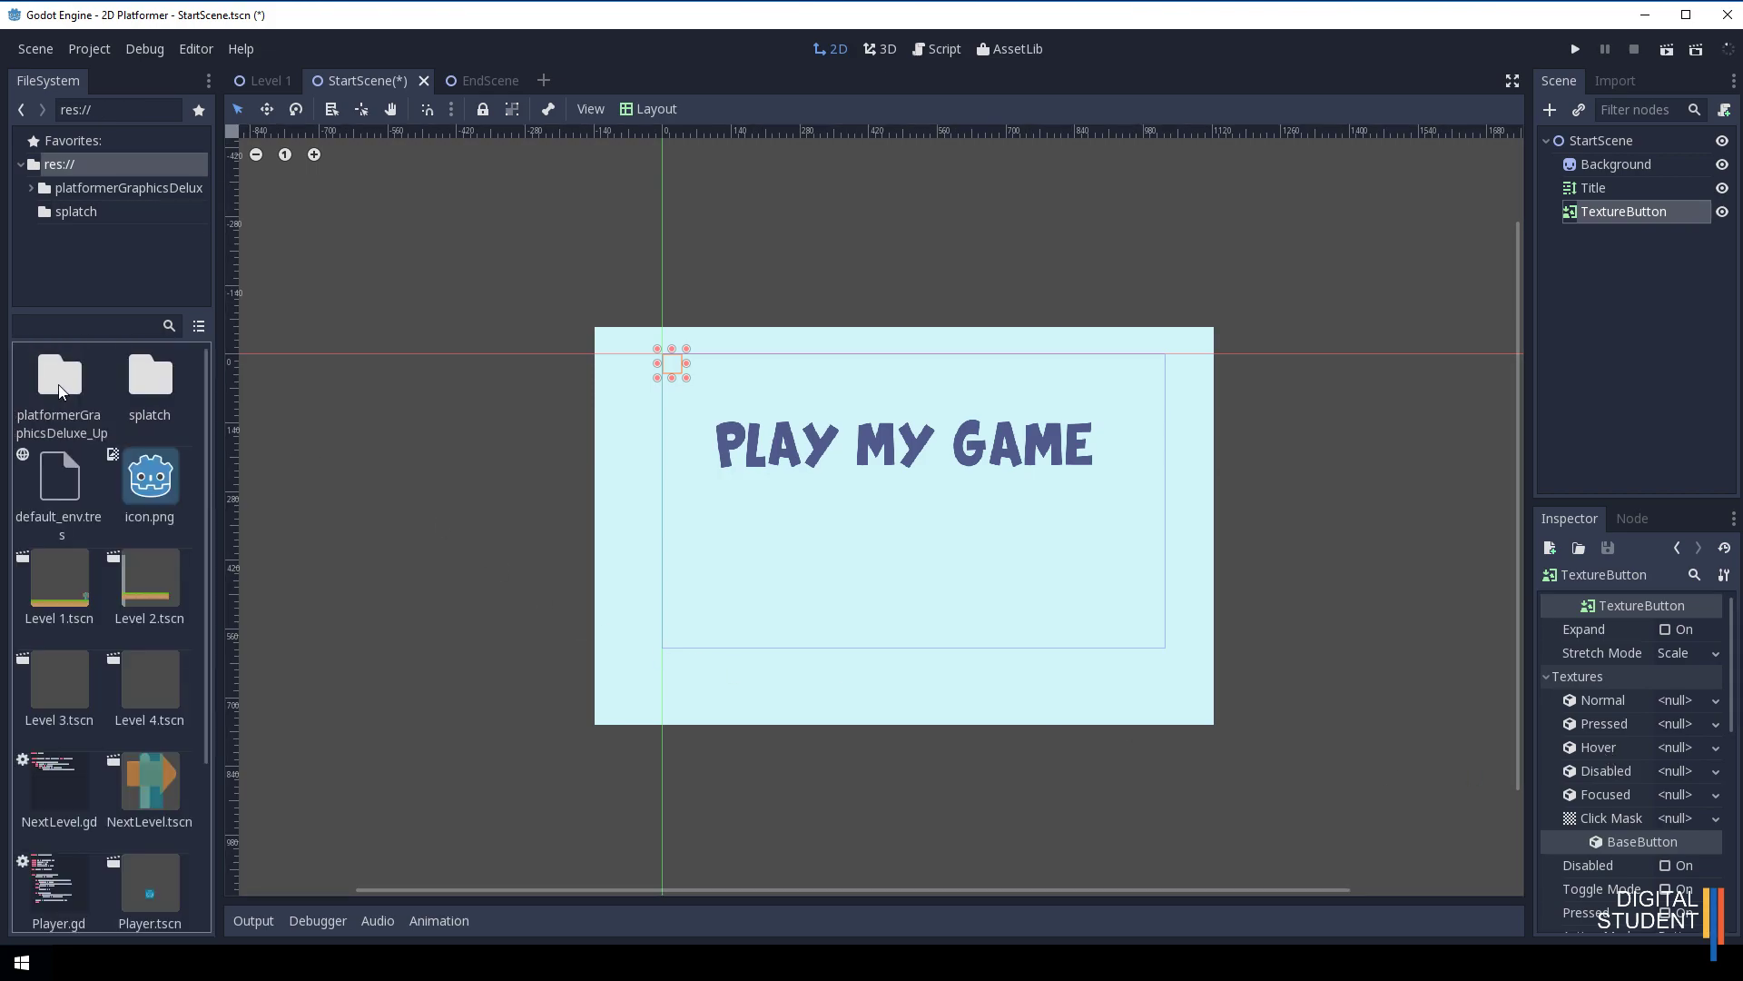
double_click(74, 388)
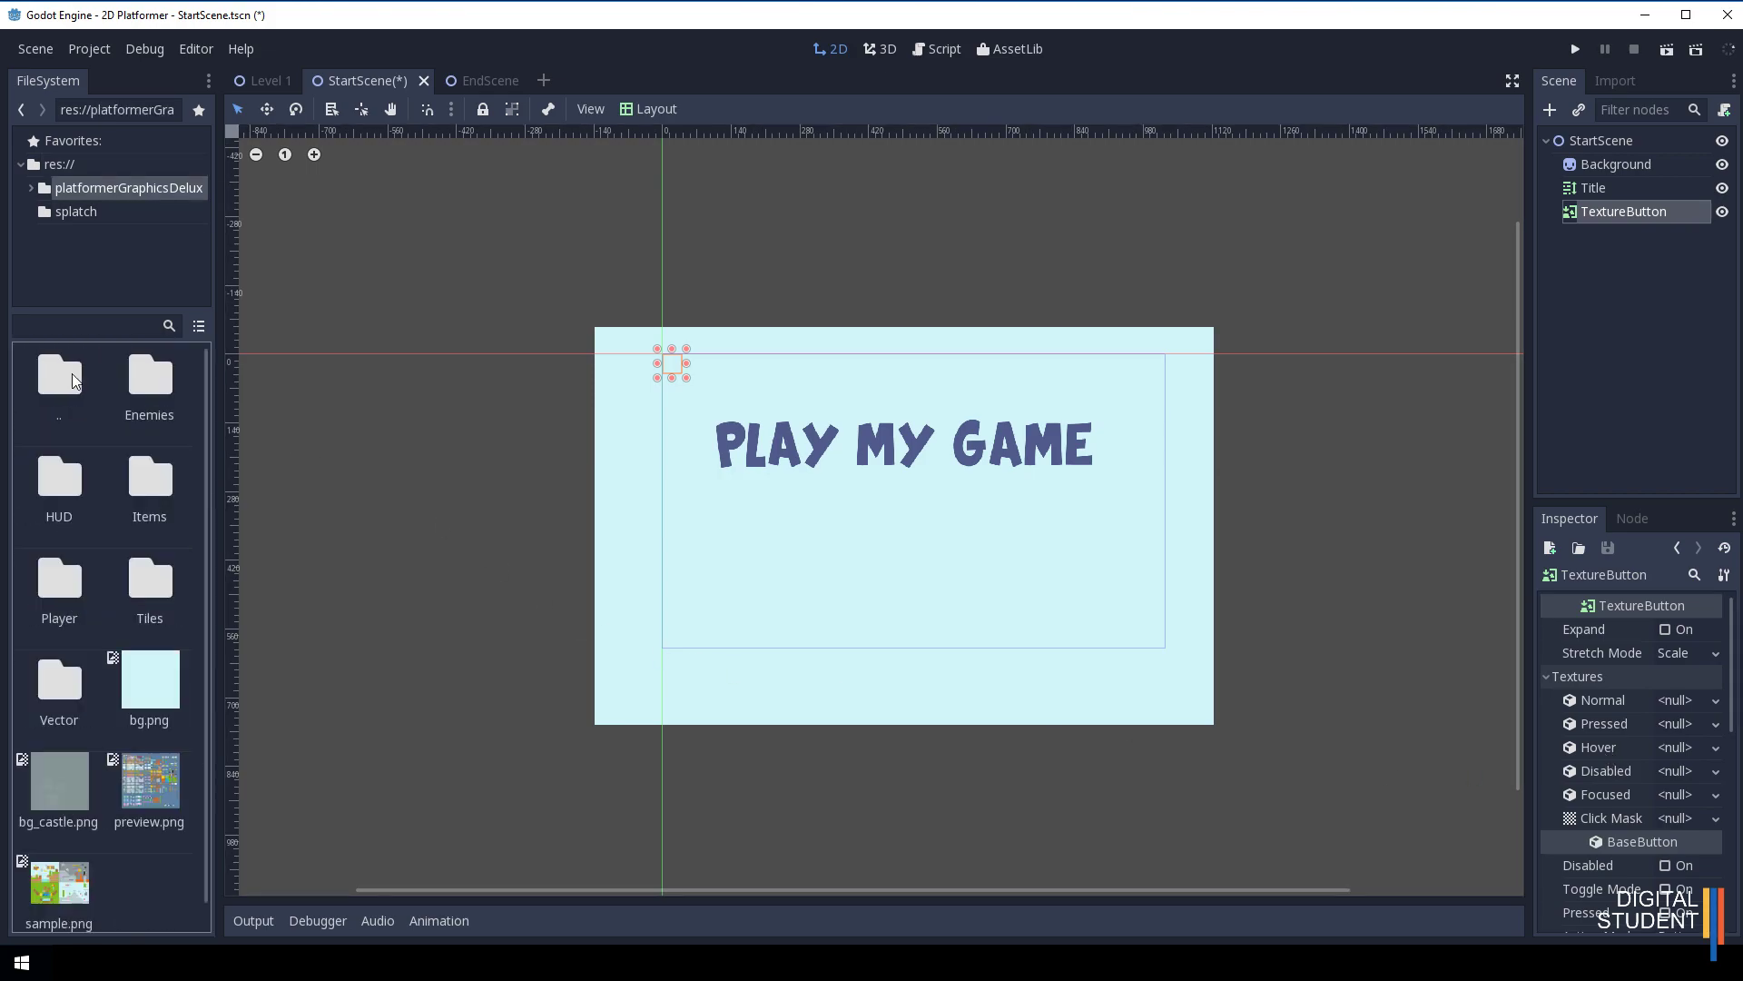
double_click(153, 588)
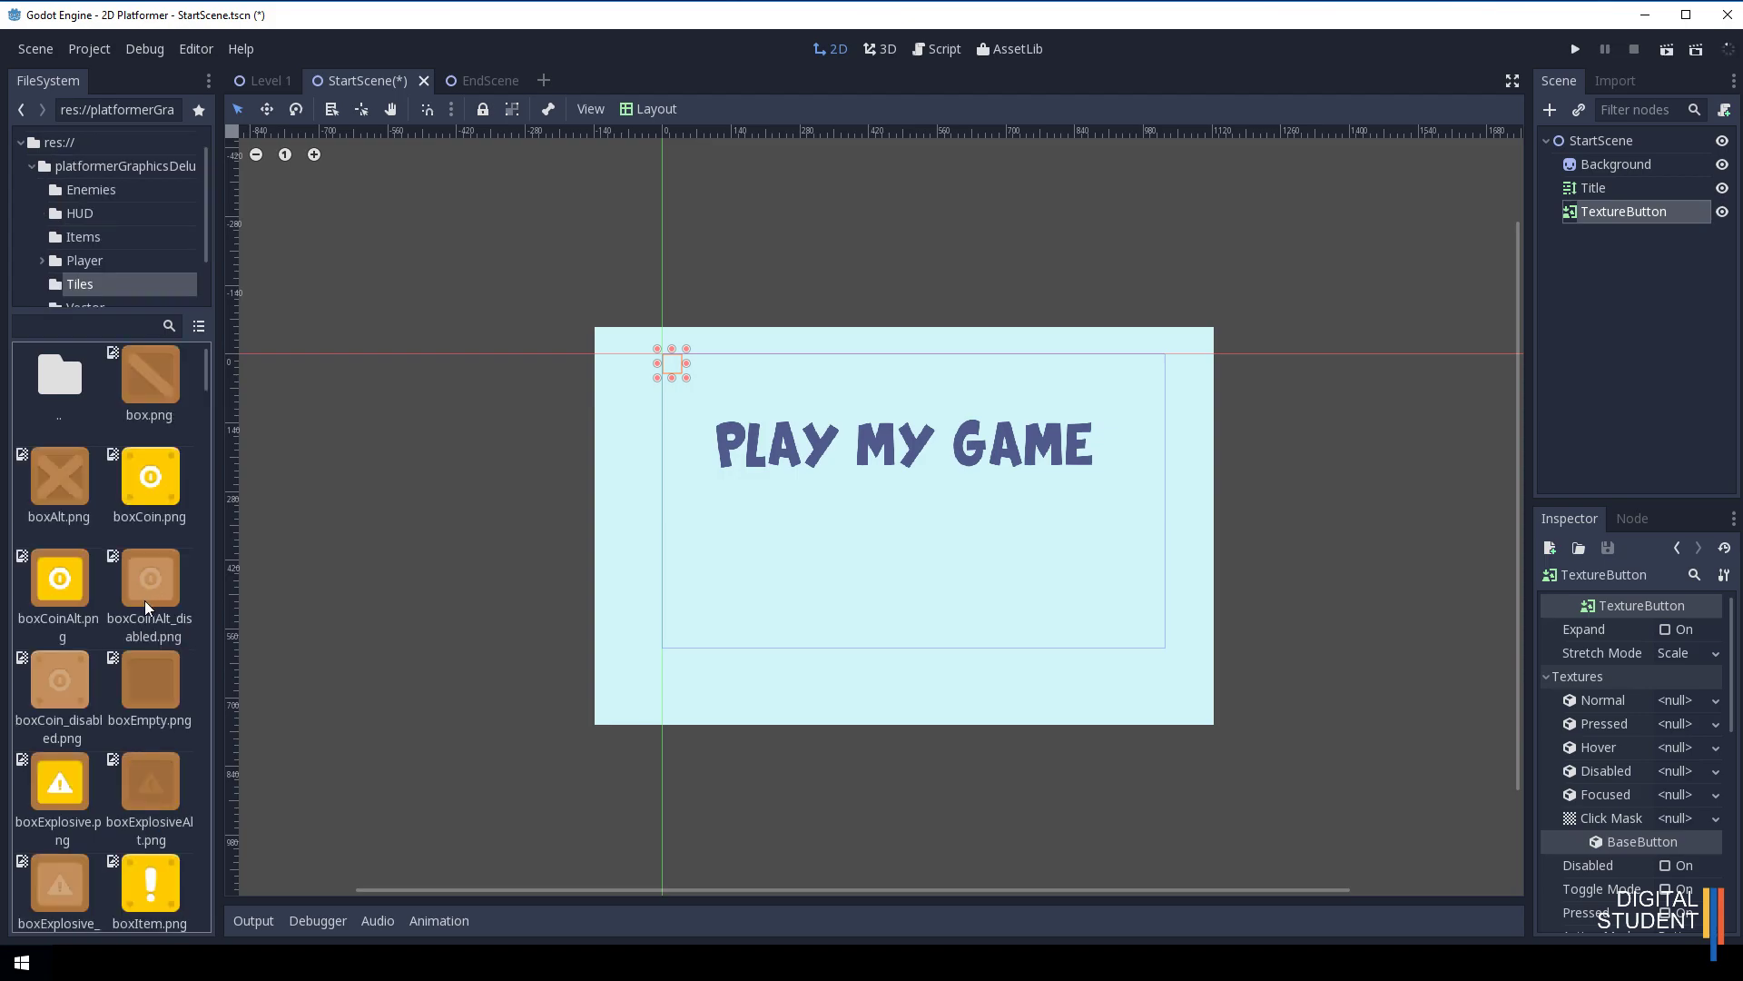
drag(138, 675, 1679, 699)
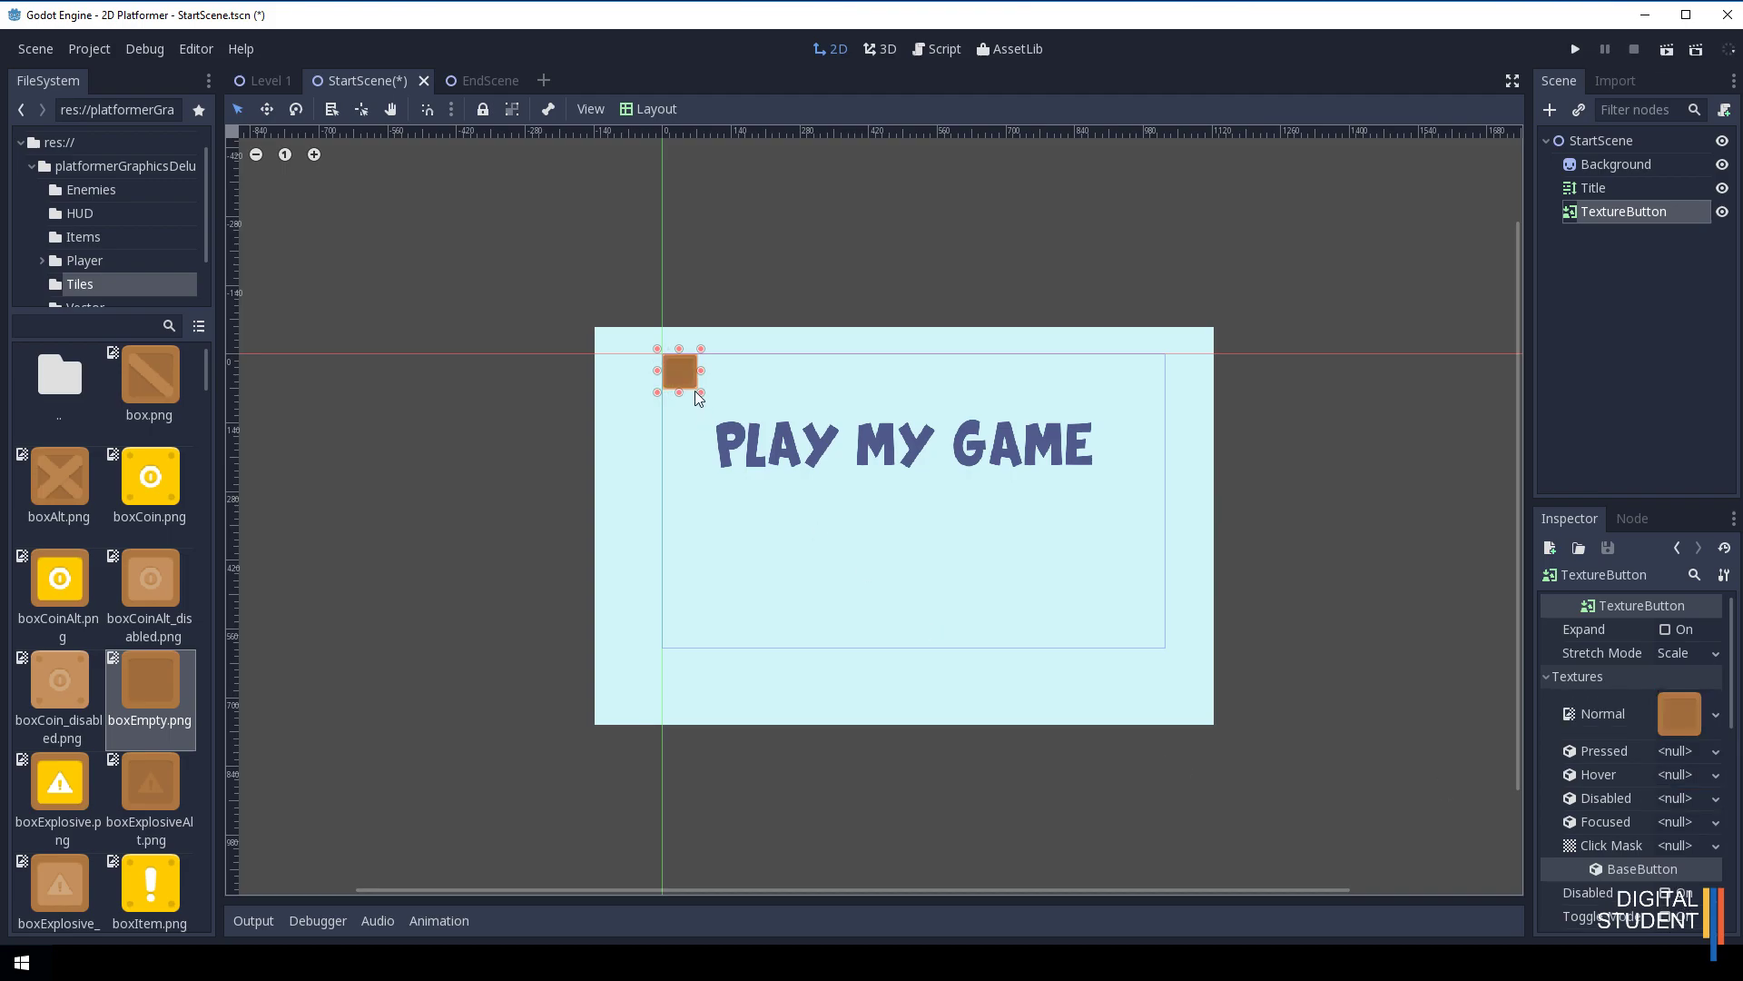
Enable Expand on the TextureButton and stretch it horizontally to about 260 px wide.
mouse_move(701, 370)
mouse_down()
mouse_move(738, 372)
mouse_move(699, 372)
mouse_up()
scroll(690, 392, up, 5)
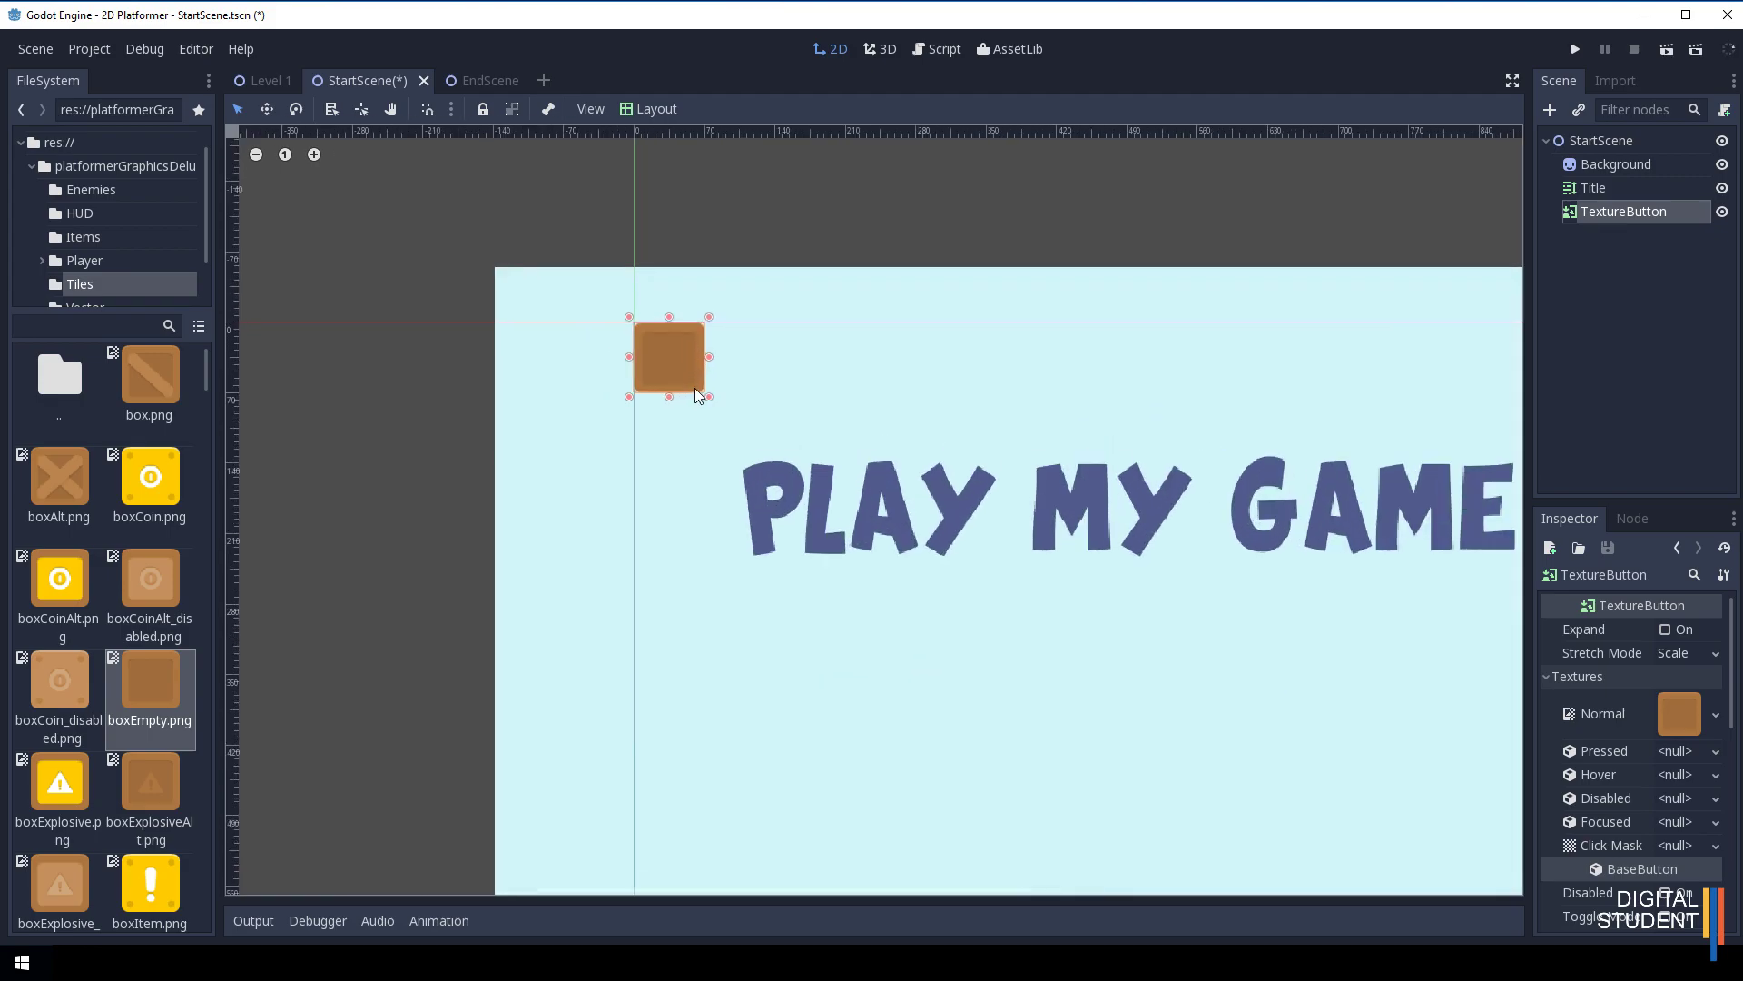
scroll(697, 396, up, 2)
click(1666, 630)
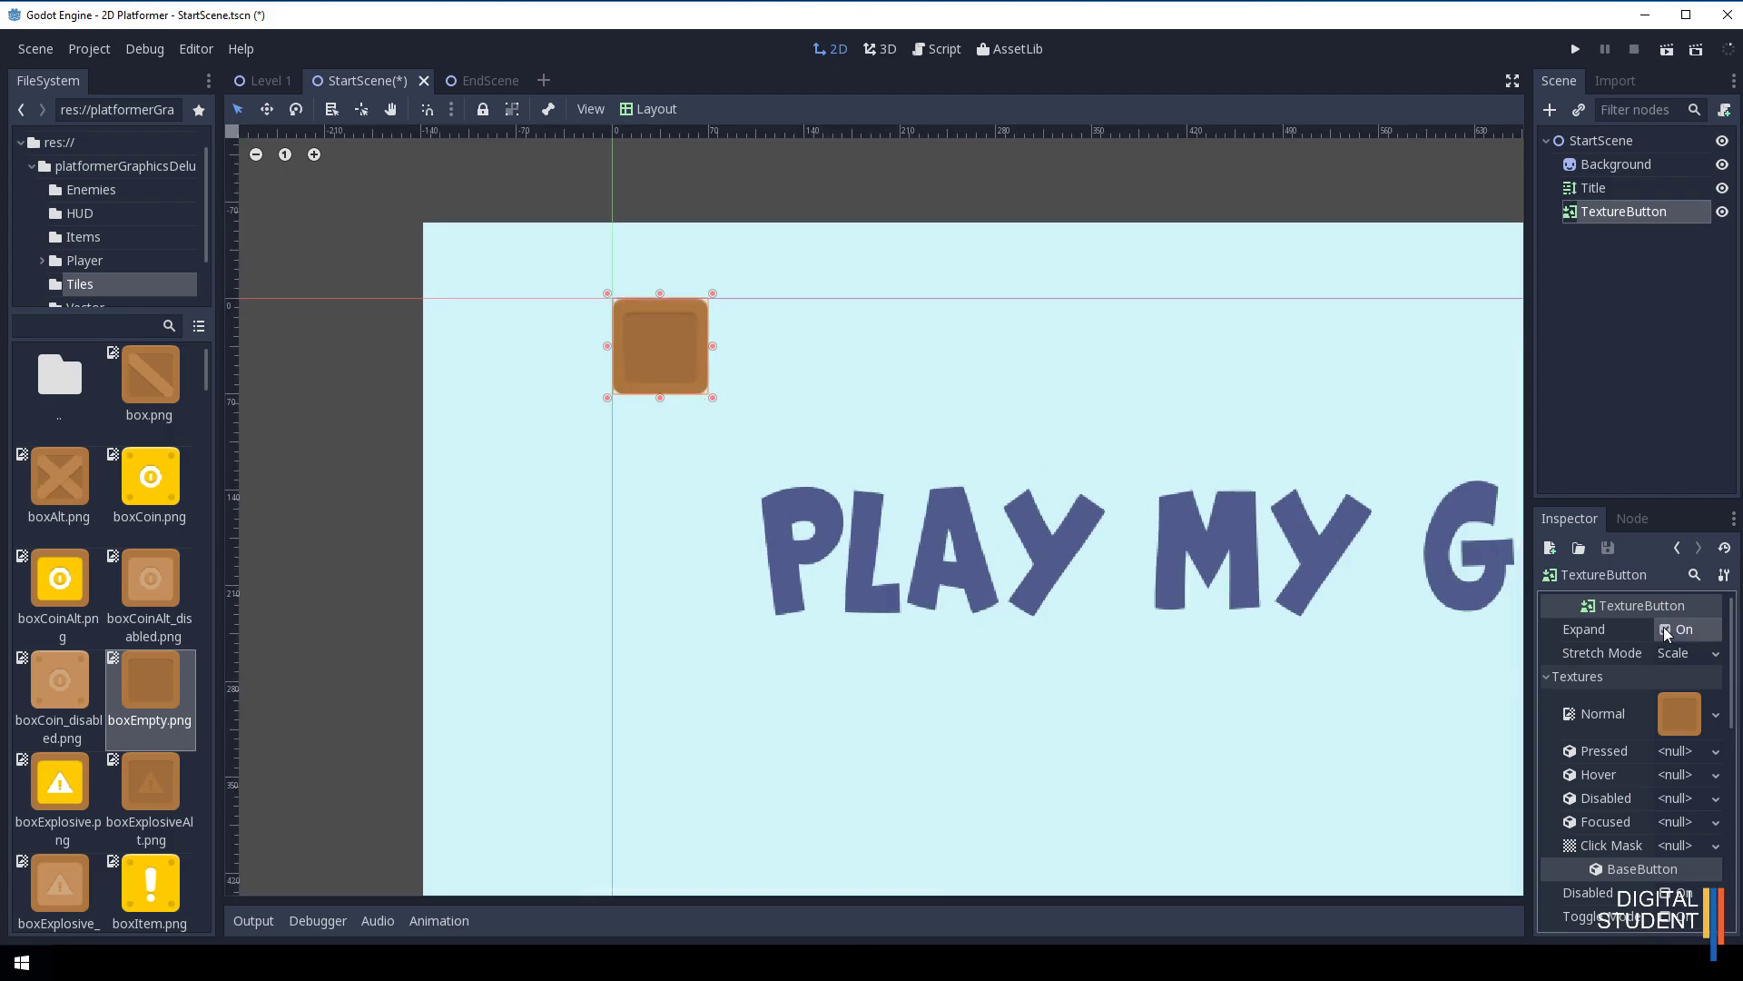
drag(716, 347, 972, 350)
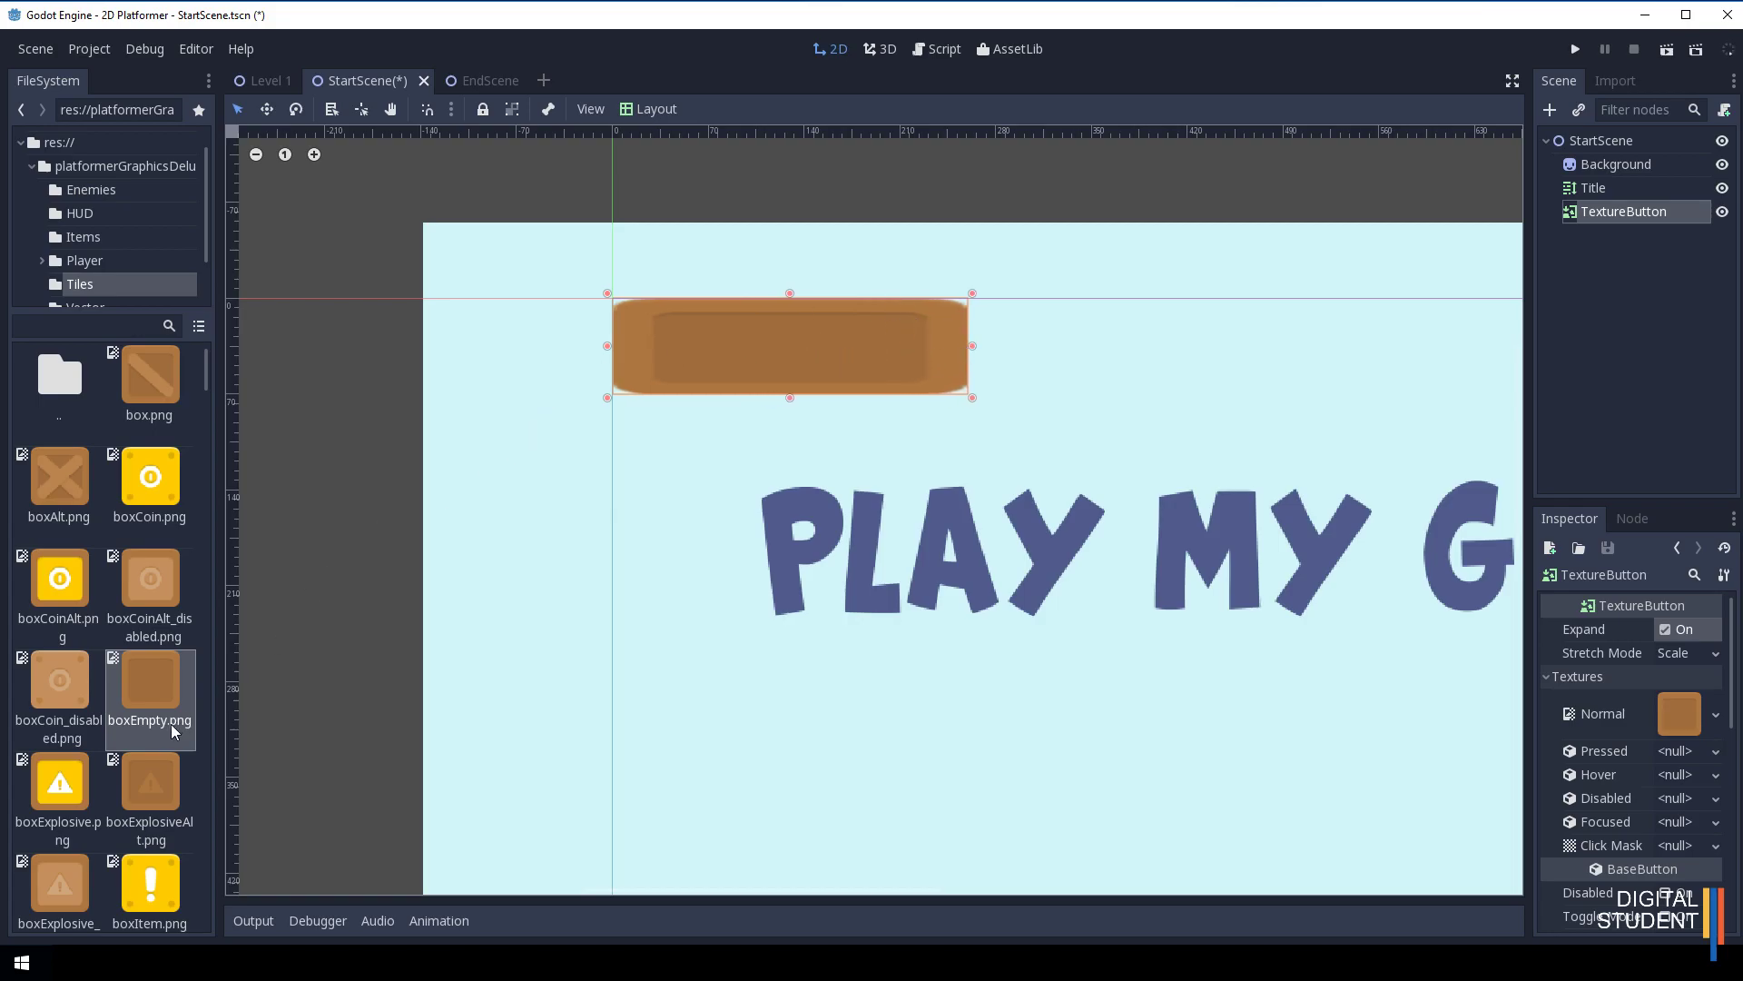
Turn off Filter in the import settings of boxEmpty.png and reimport the texture.
click(156, 695)
click(1614, 81)
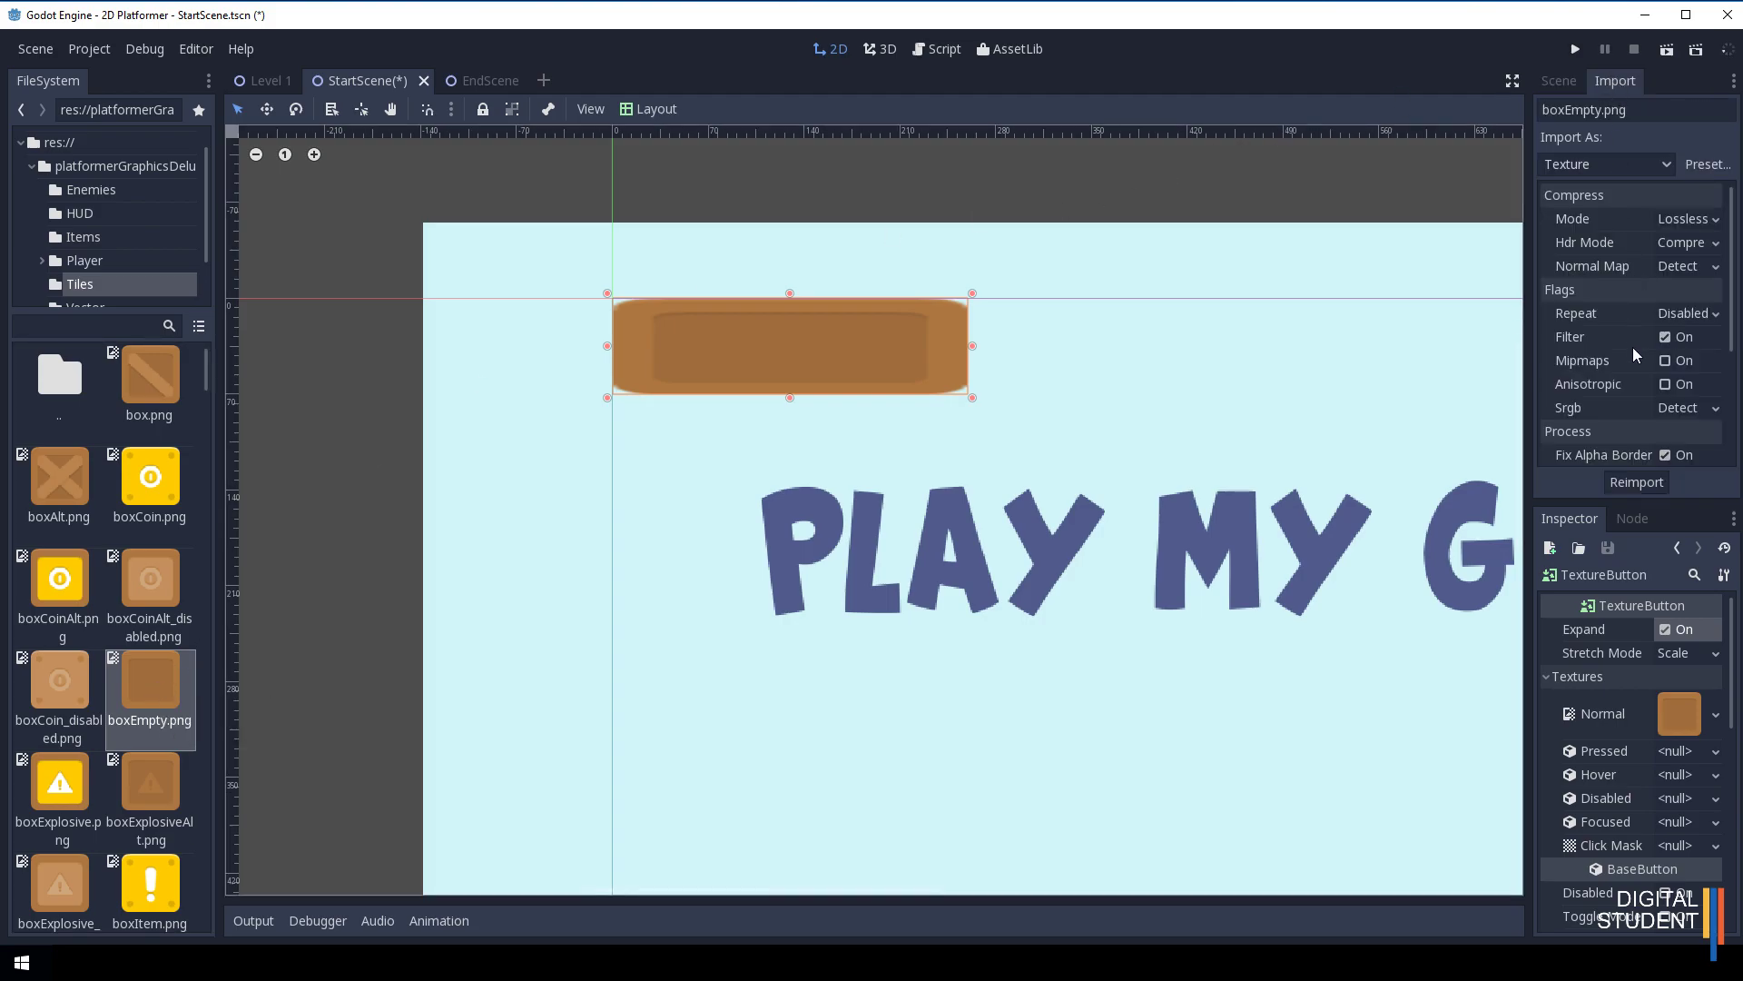
click(1665, 339)
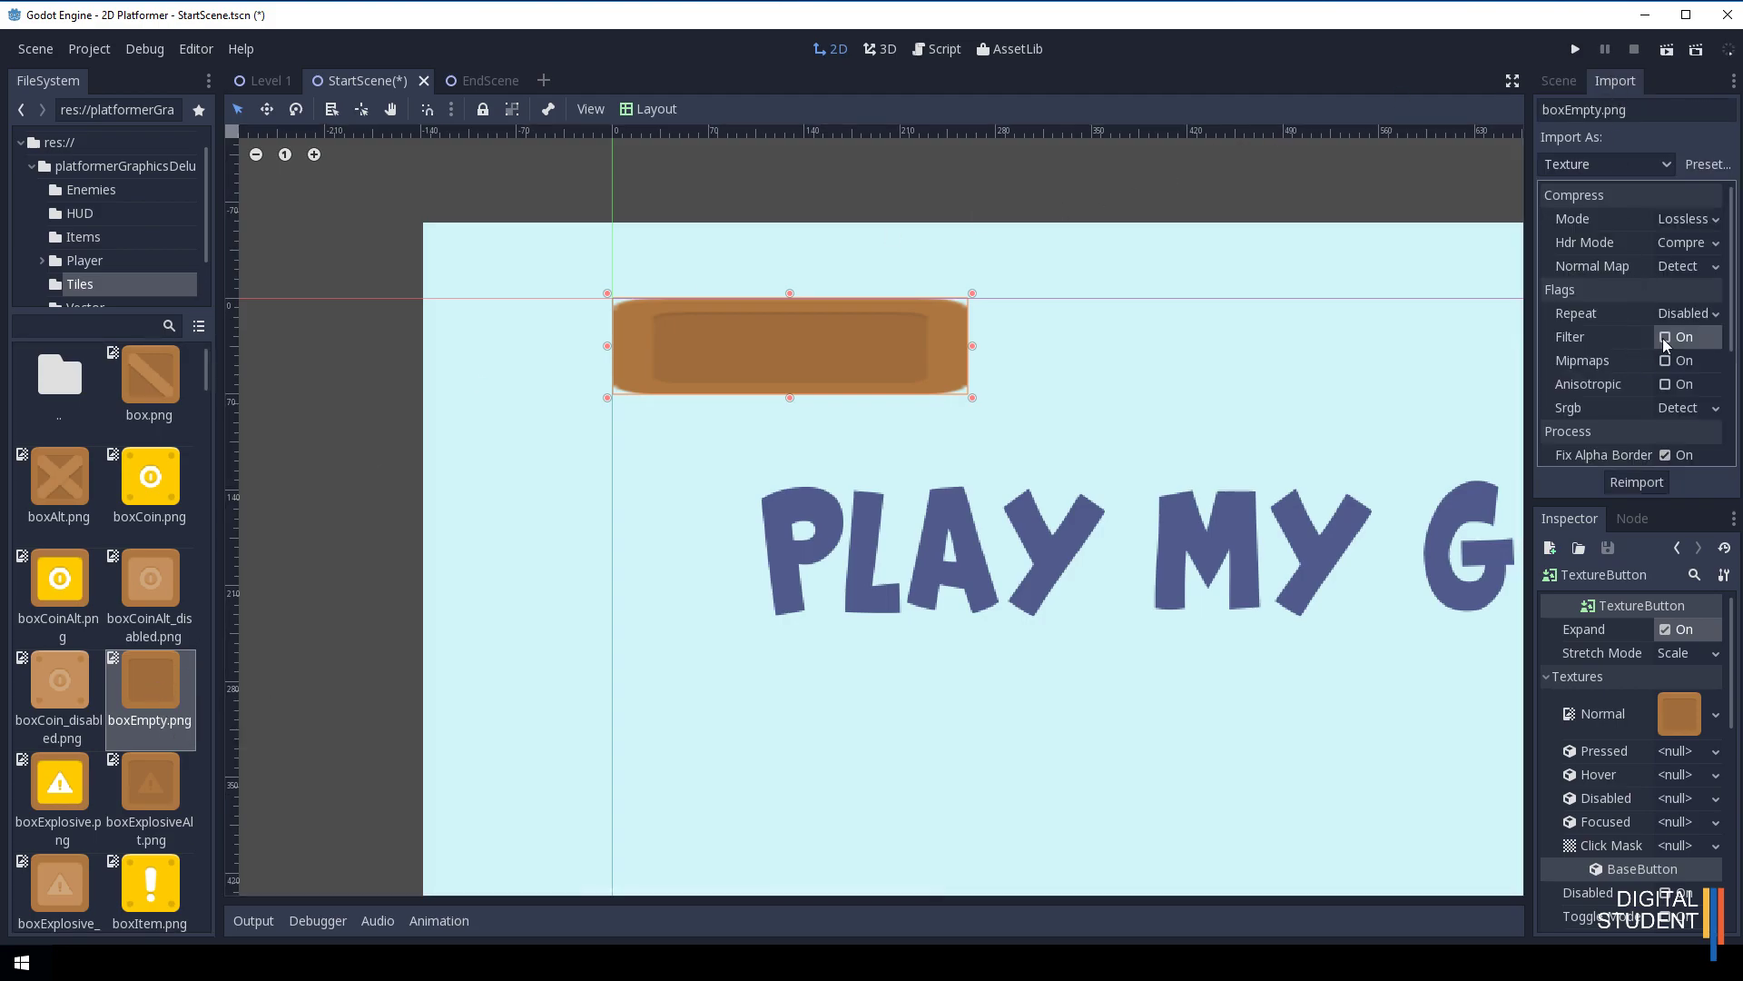
click(1637, 482)
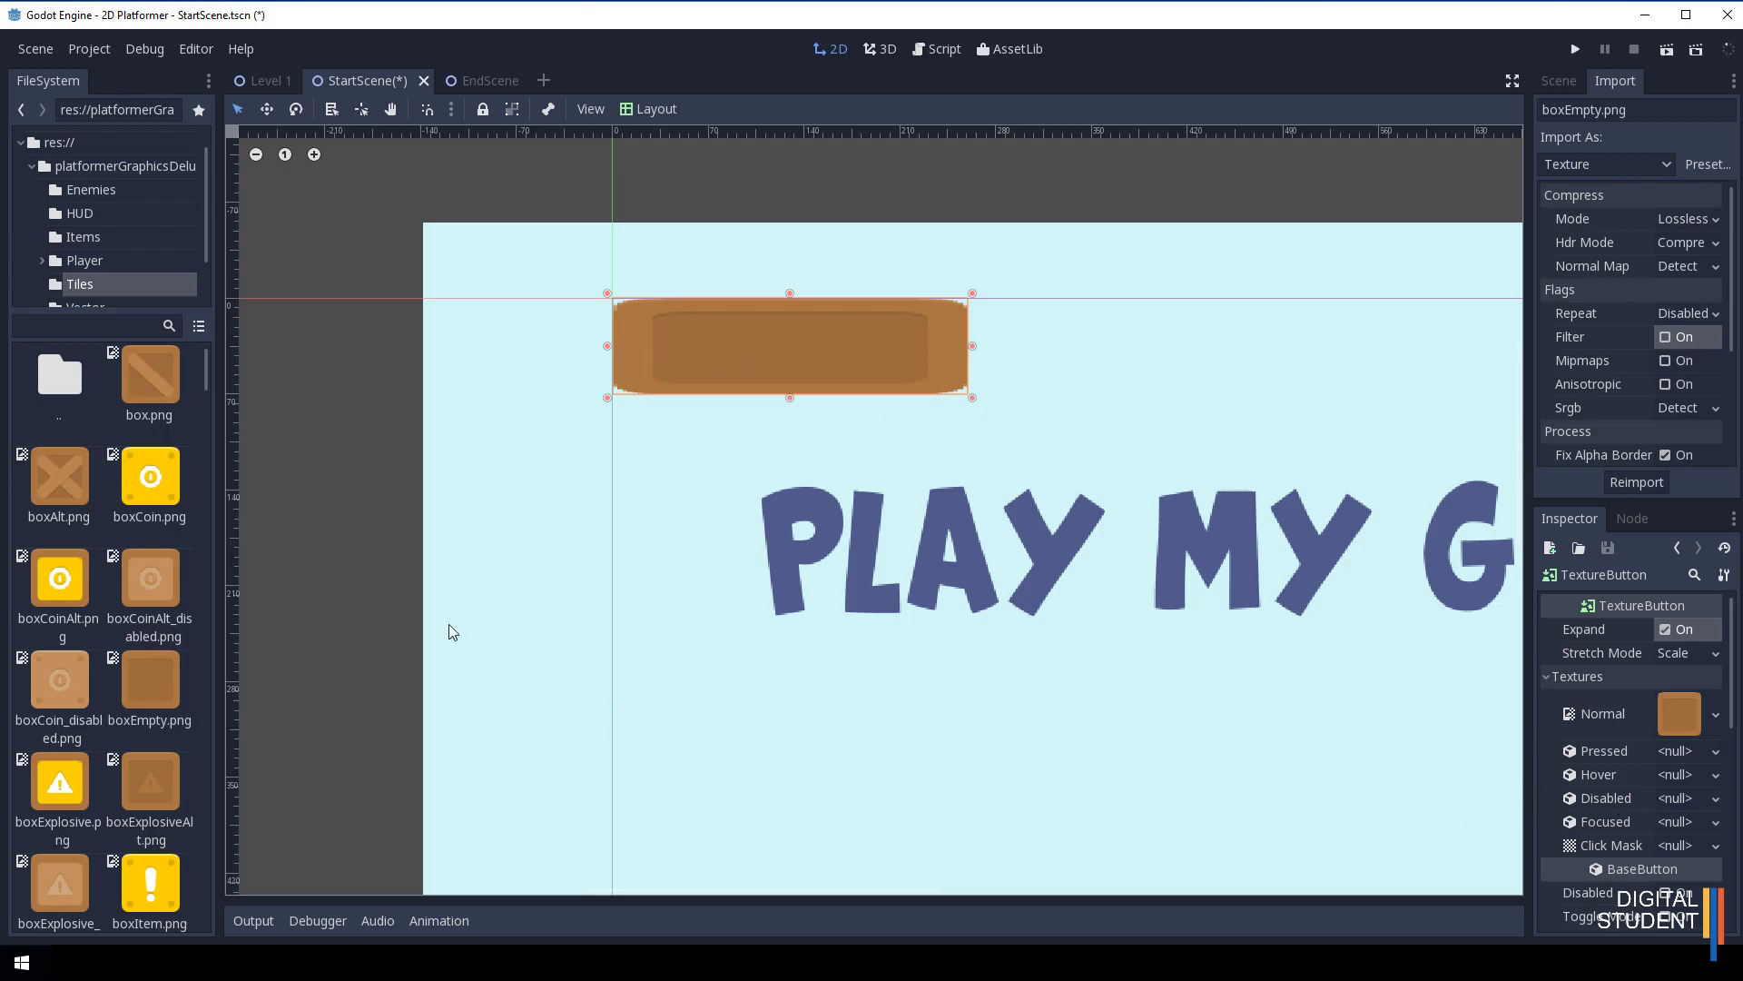
Set the TextureButton's Hover texture to castleCenter.png from the Tiles folder.
scroll(138, 612, down, 8)
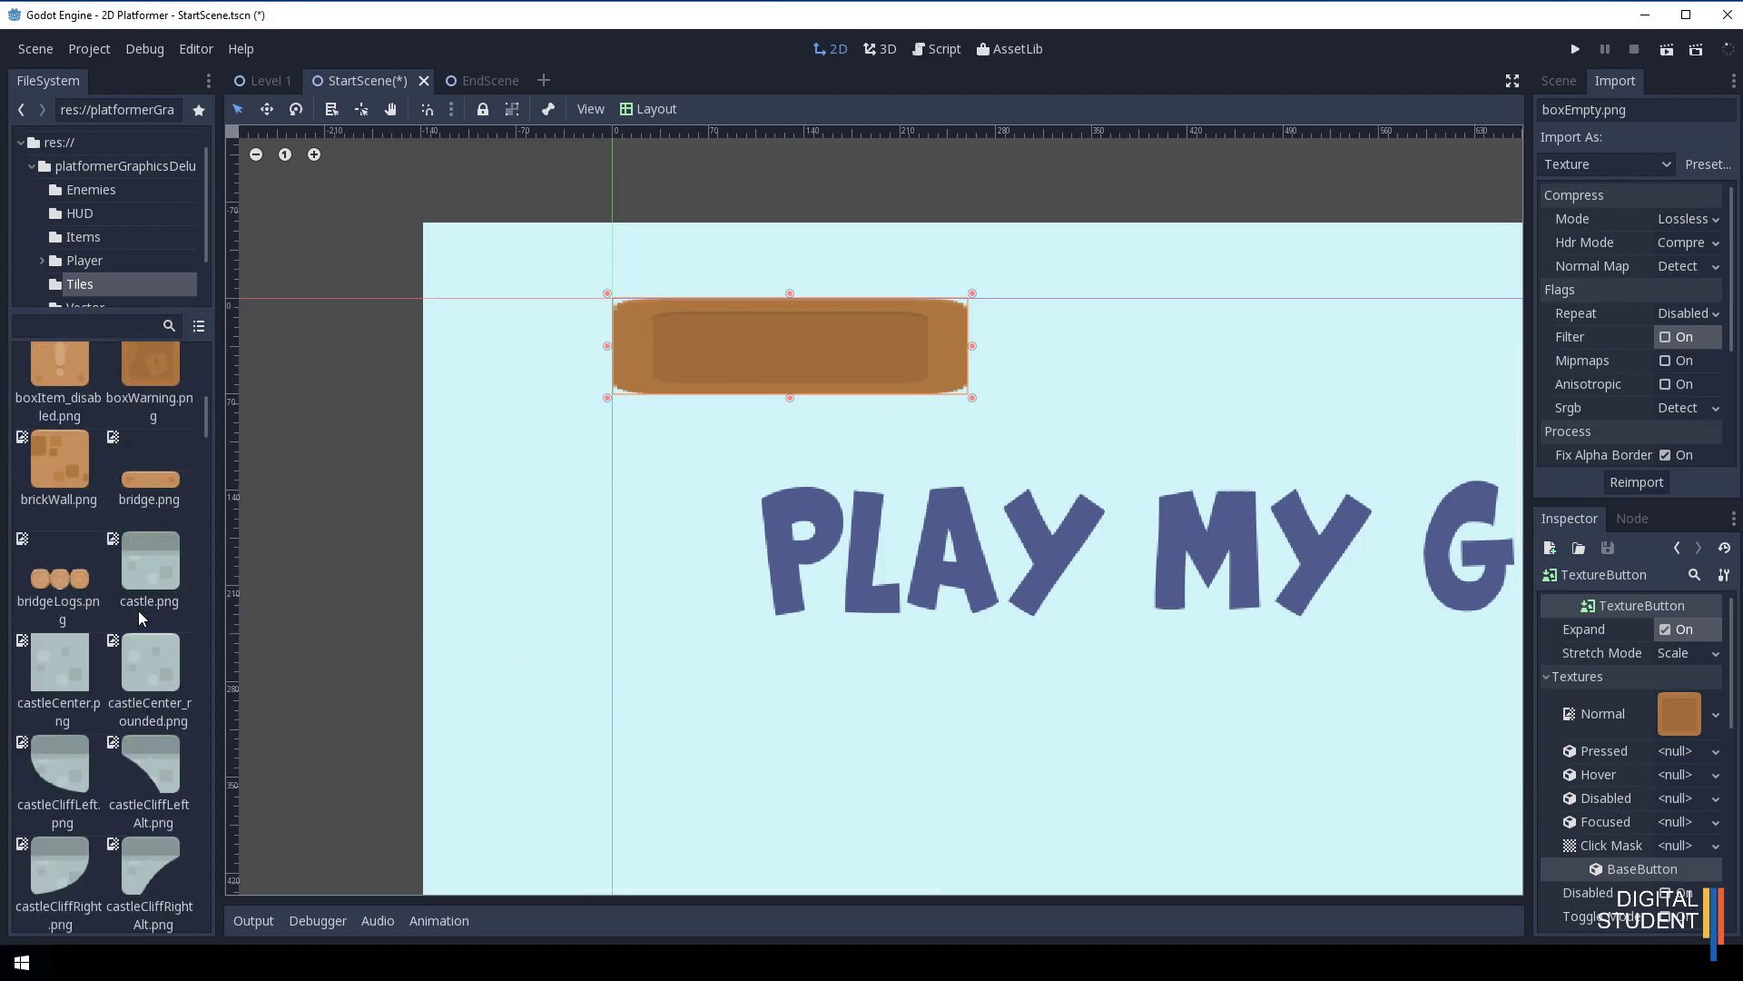
scroll(95, 650, down, 4)
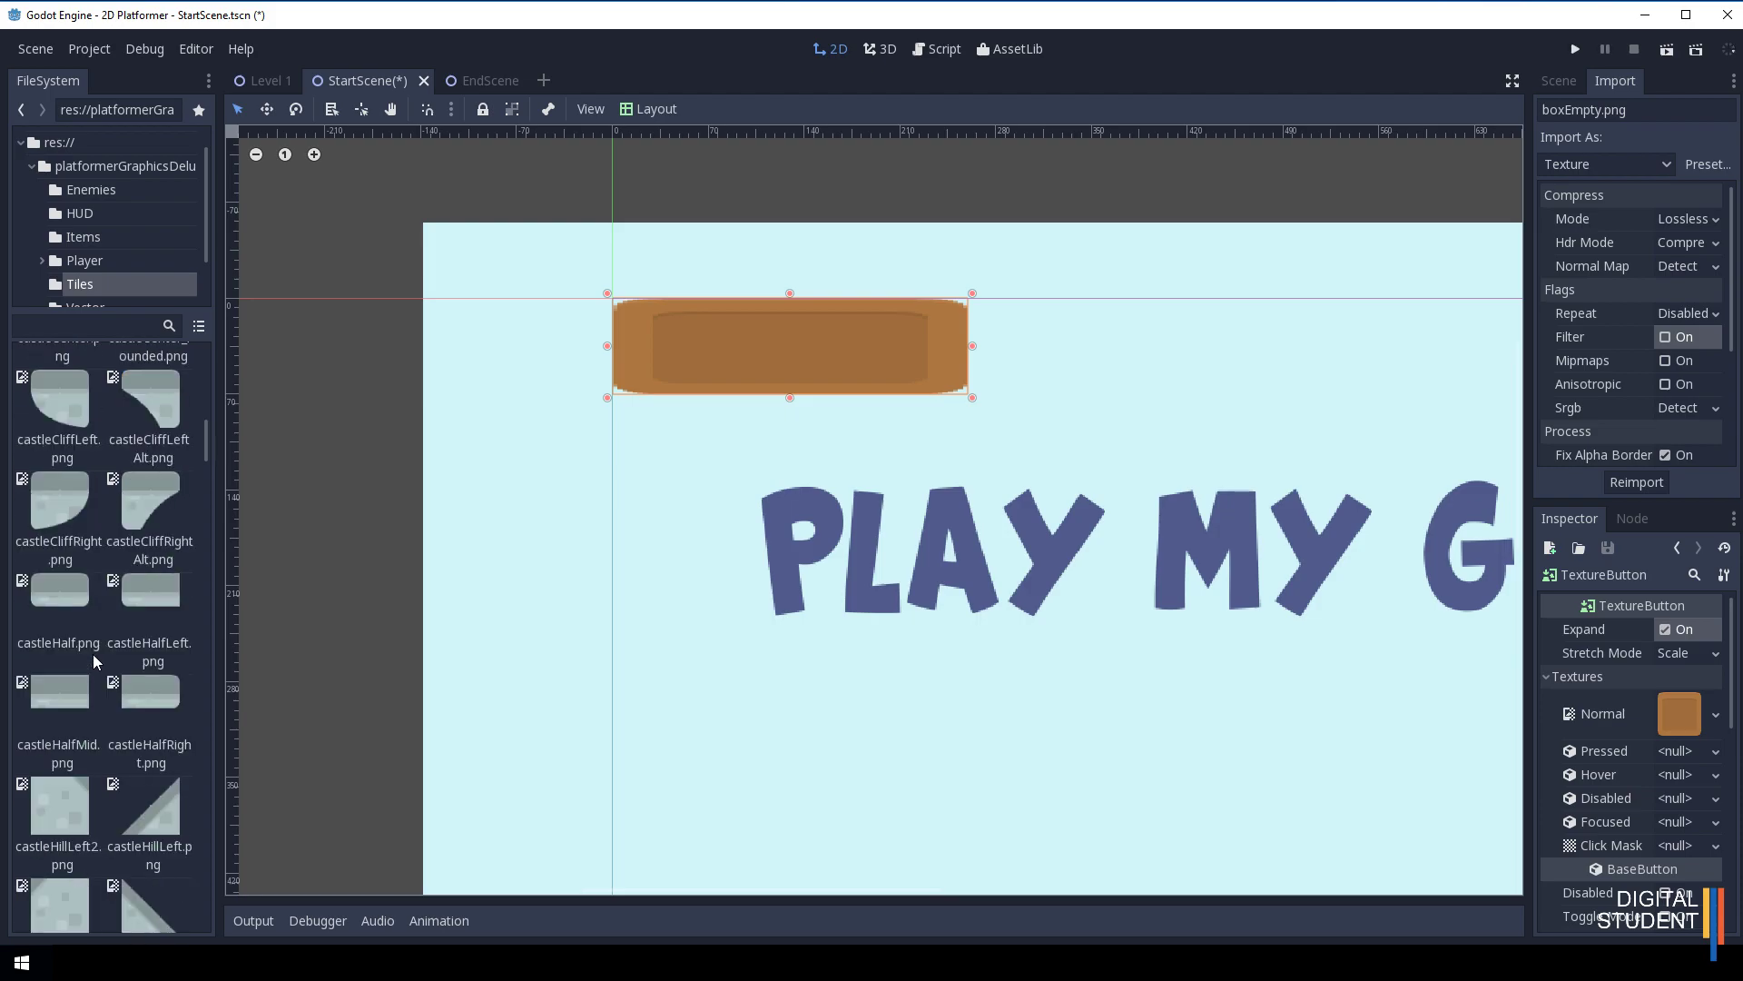
scroll(93, 653, up, 3)
drag(65, 581, 1675, 780)
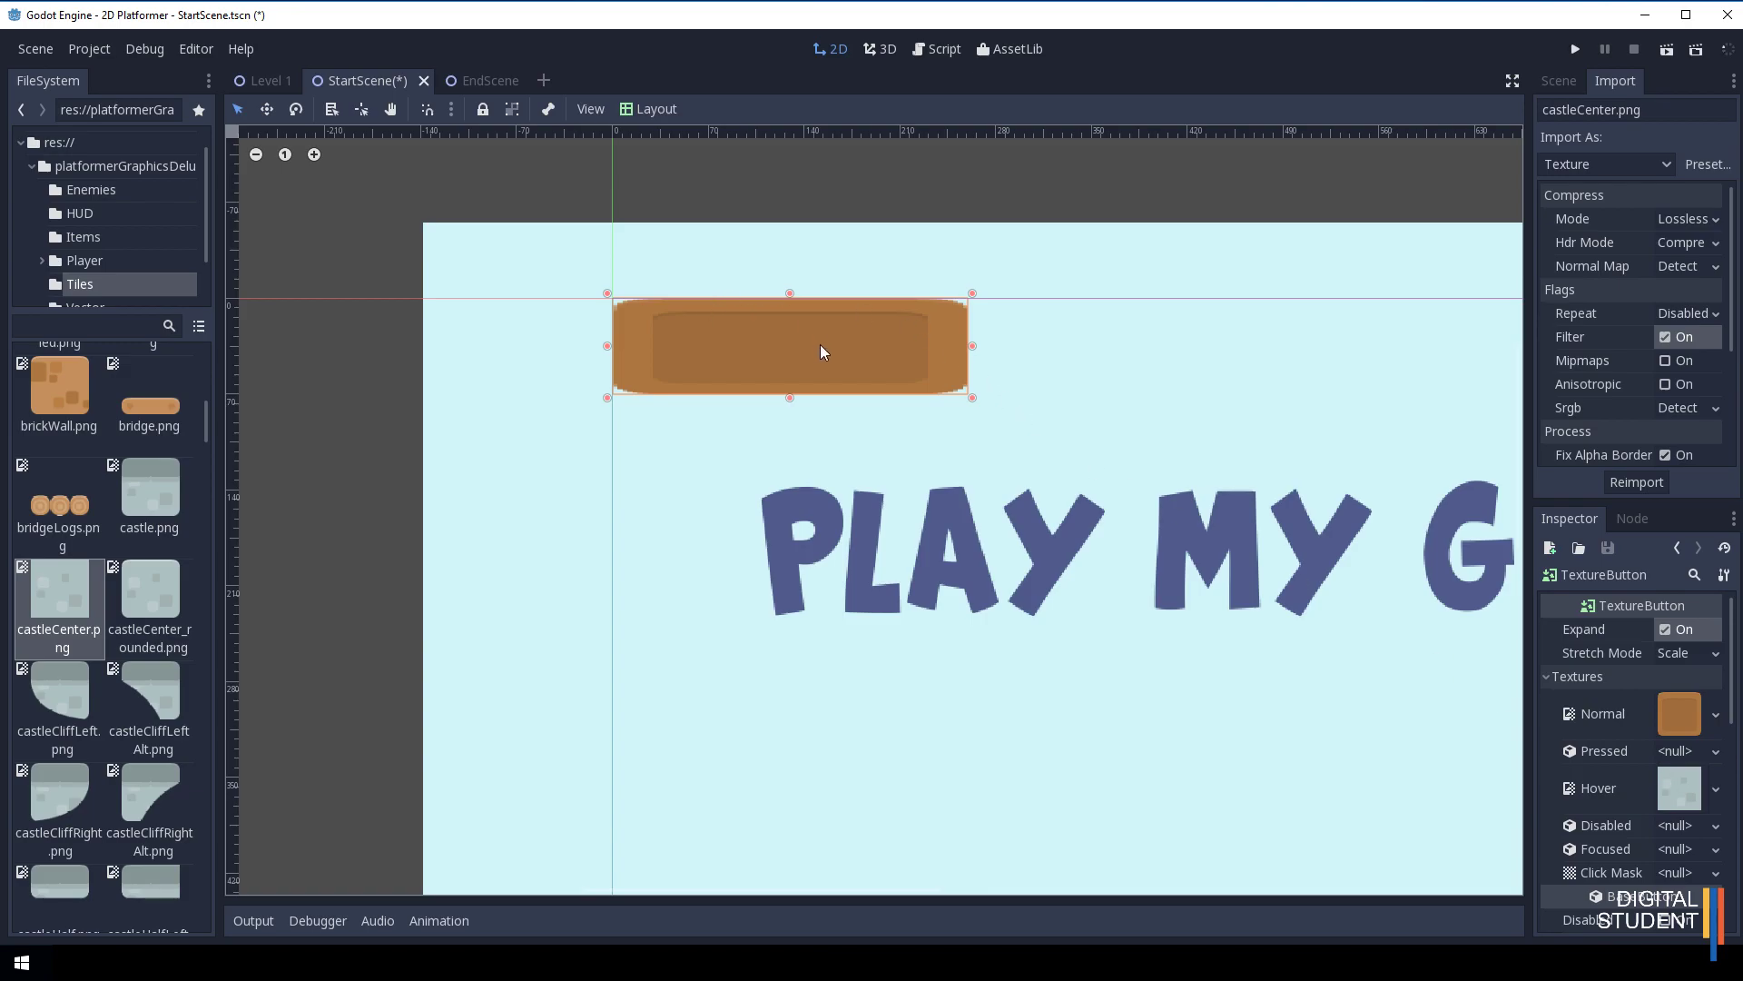
Rename the TextureButton node as StartGame.
click(1556, 82)
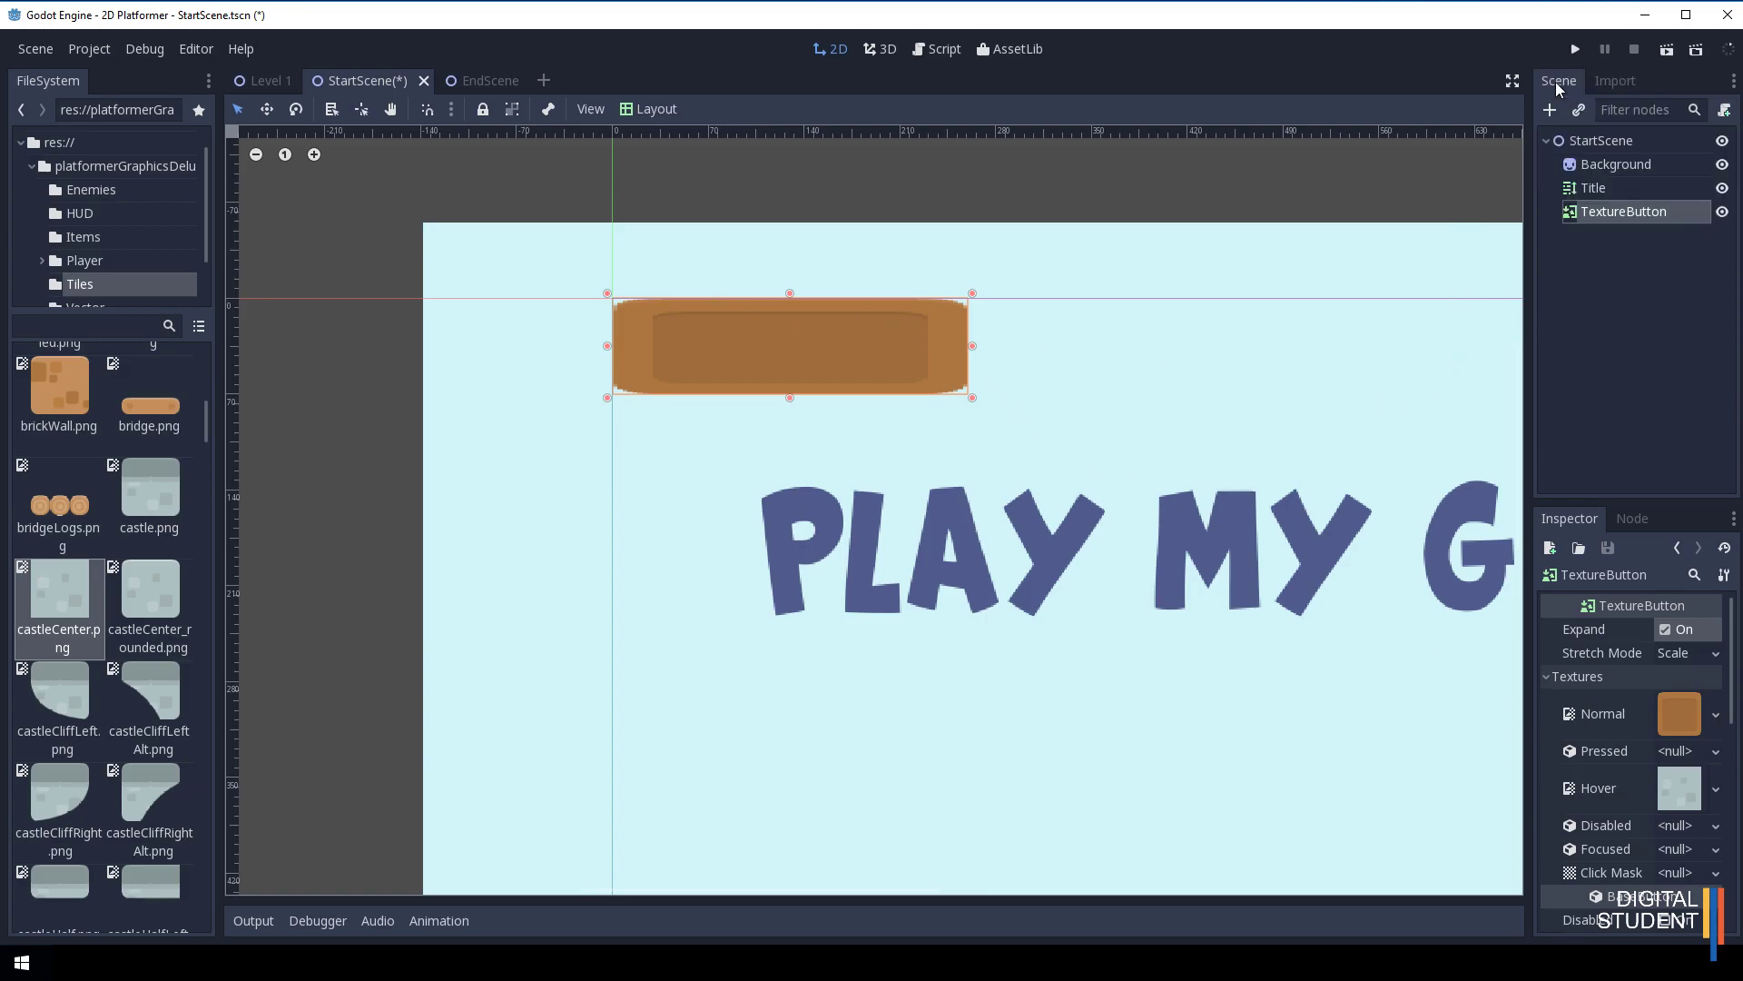
double_click(1602, 209)
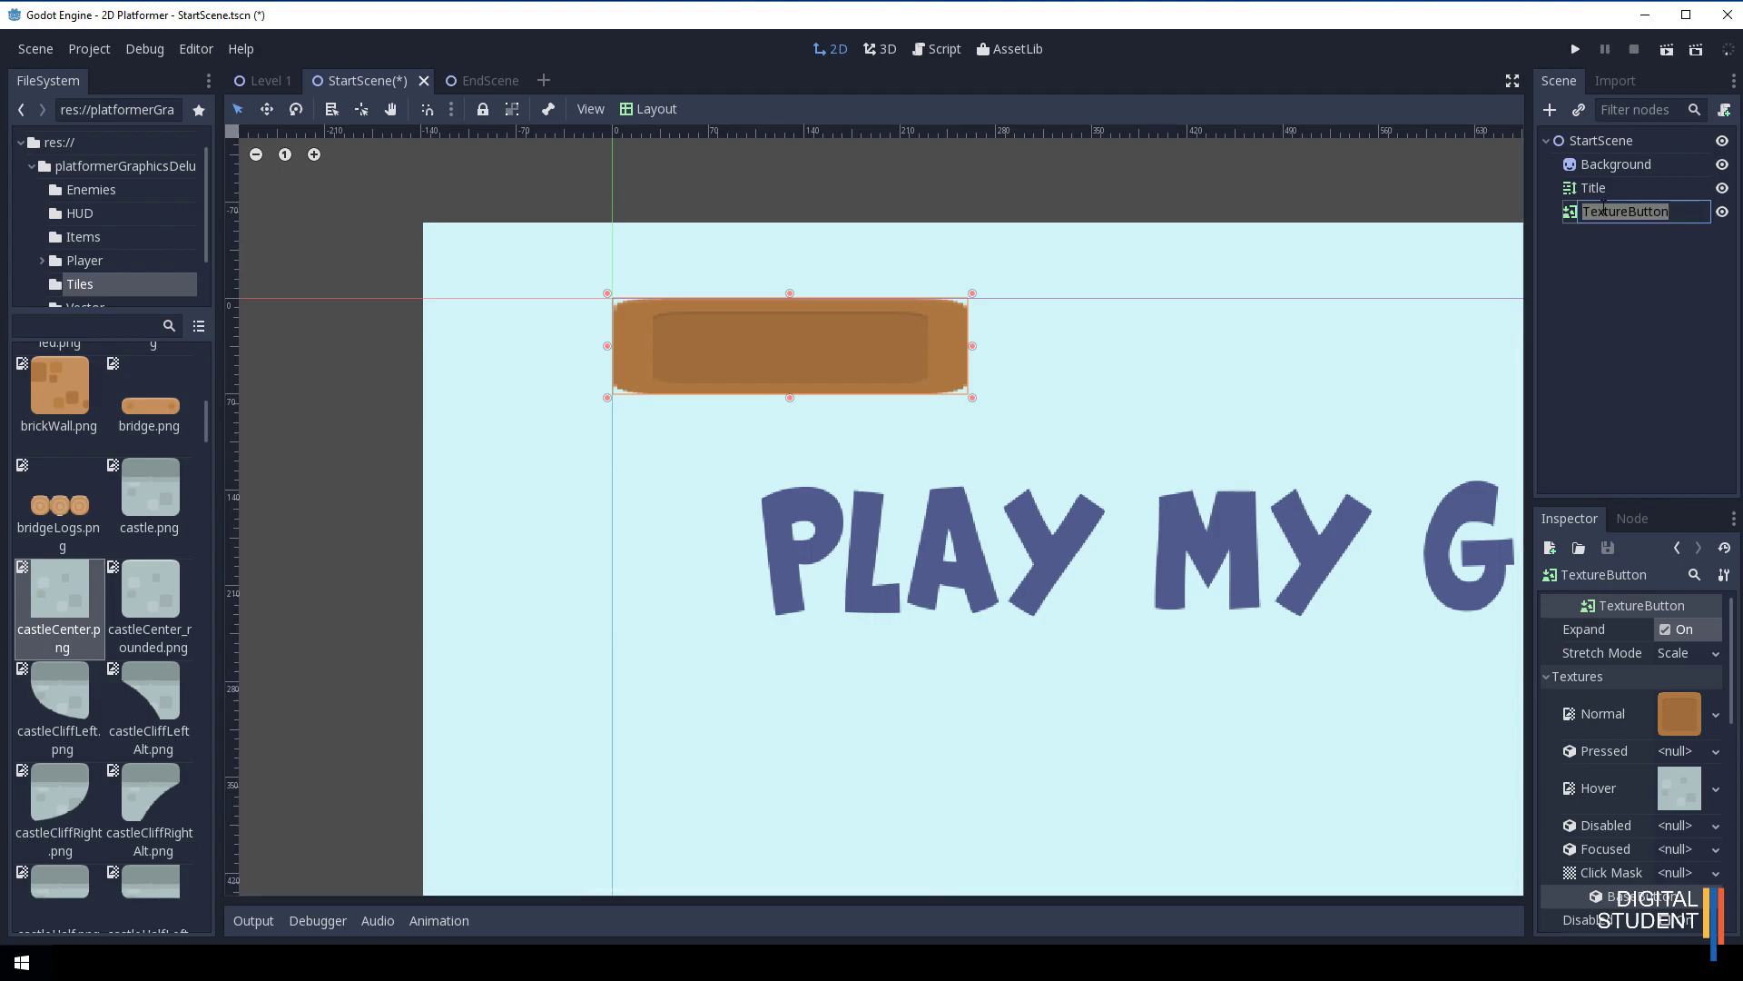
text(StartG)
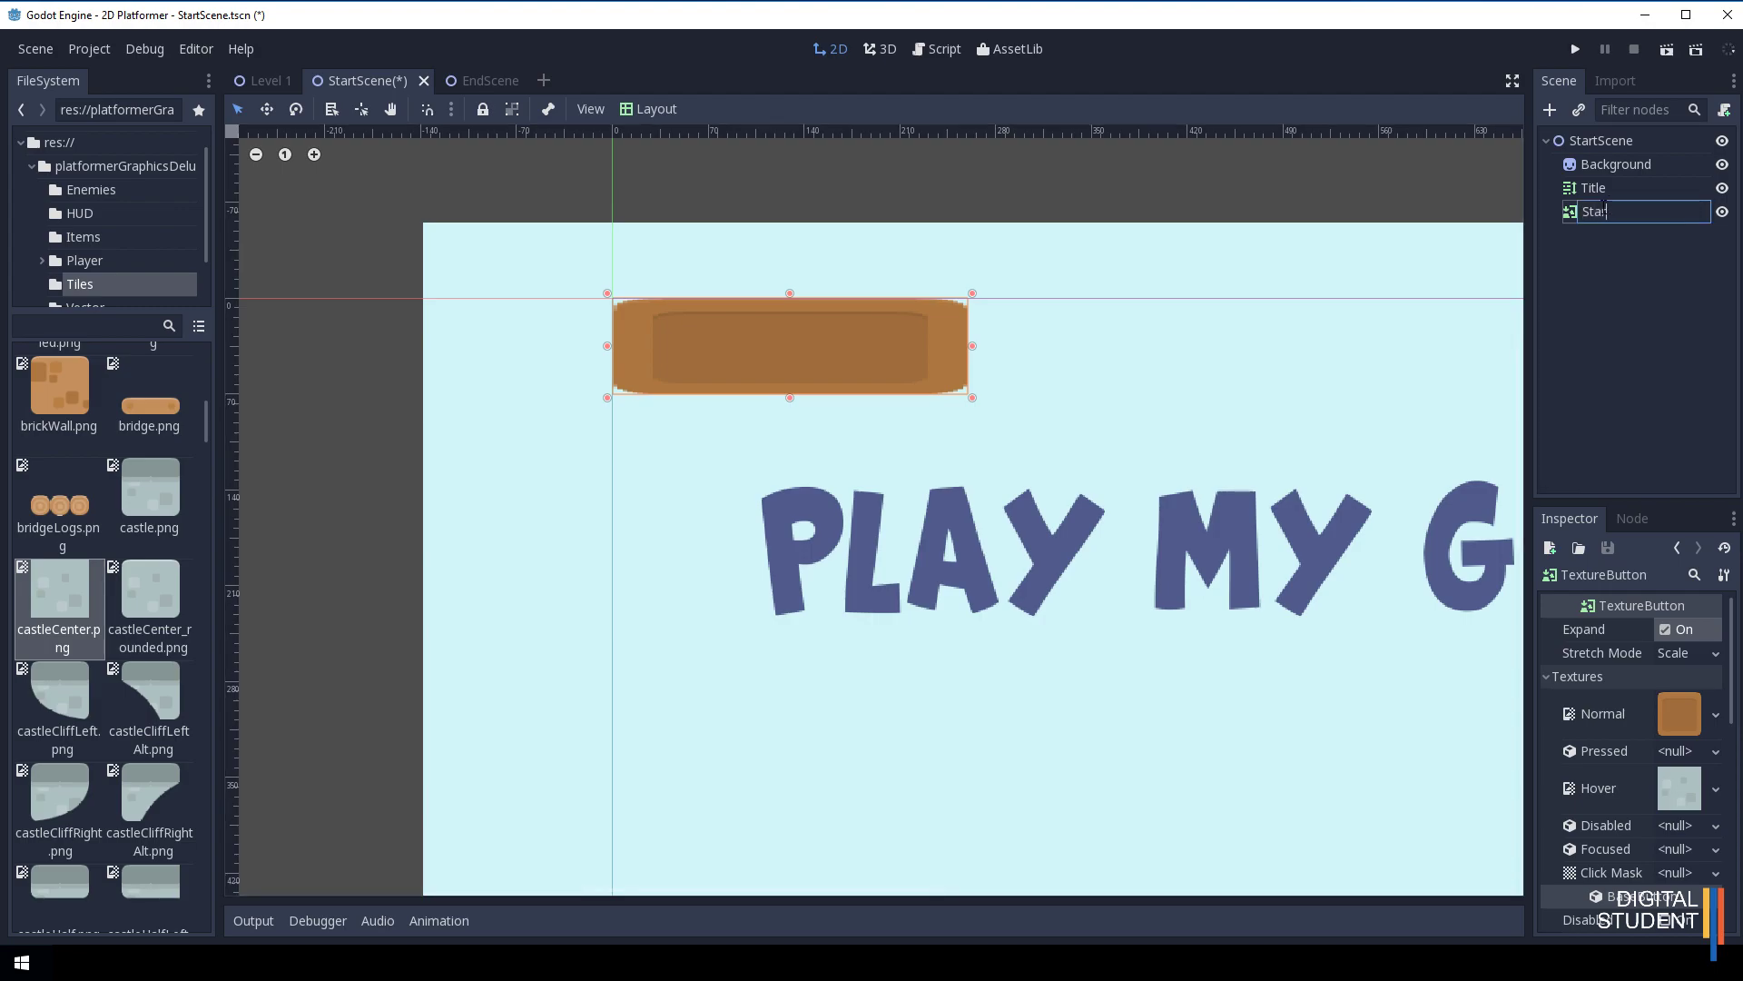
text(ame)
key(Return)
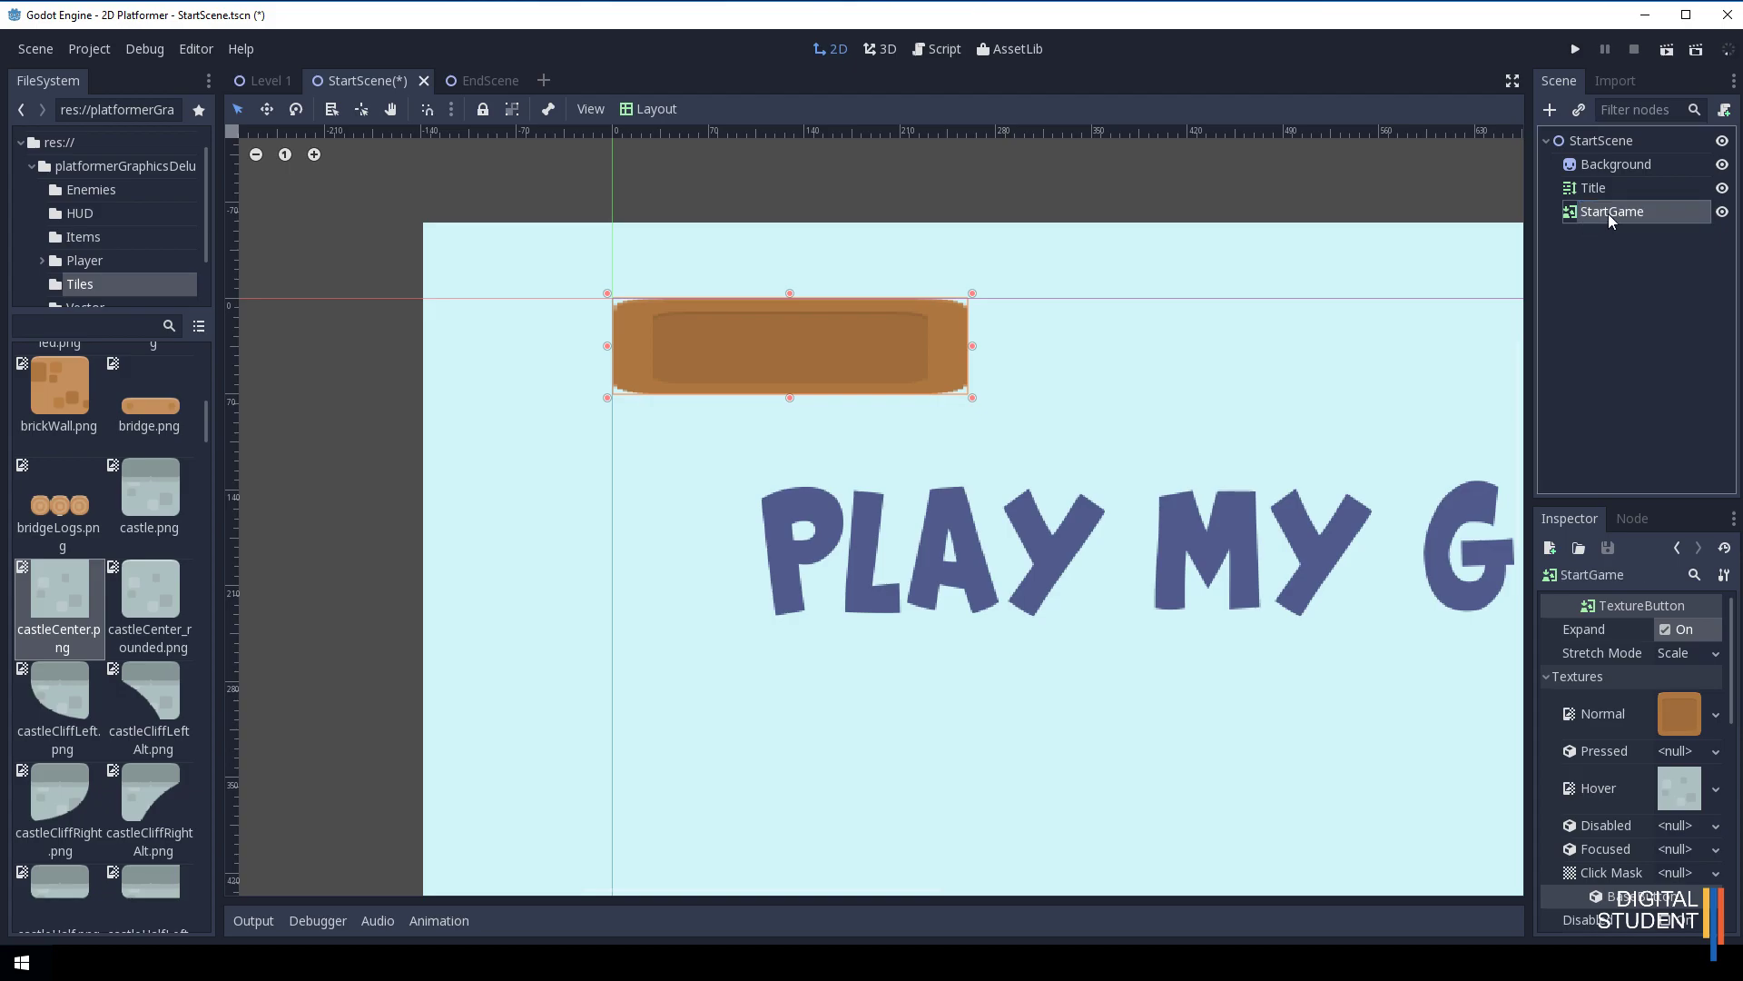
Add a Label node as a child of StartGame and set its text to START.
click(1550, 109)
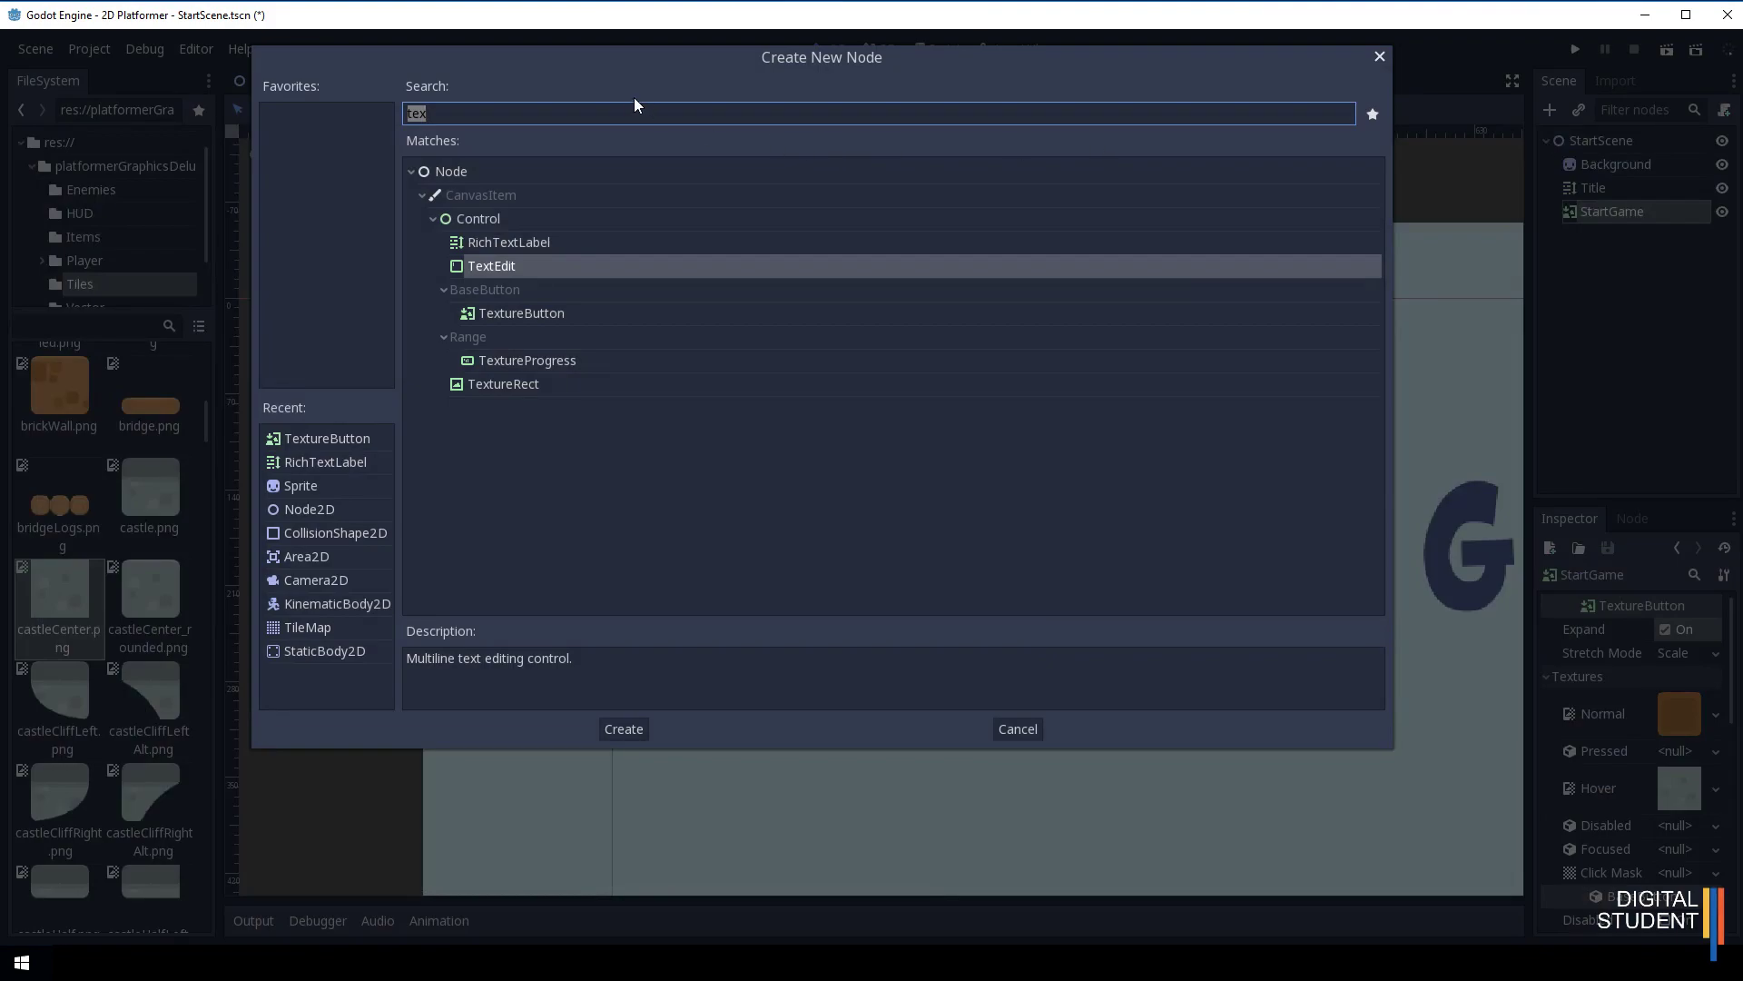
text(label)
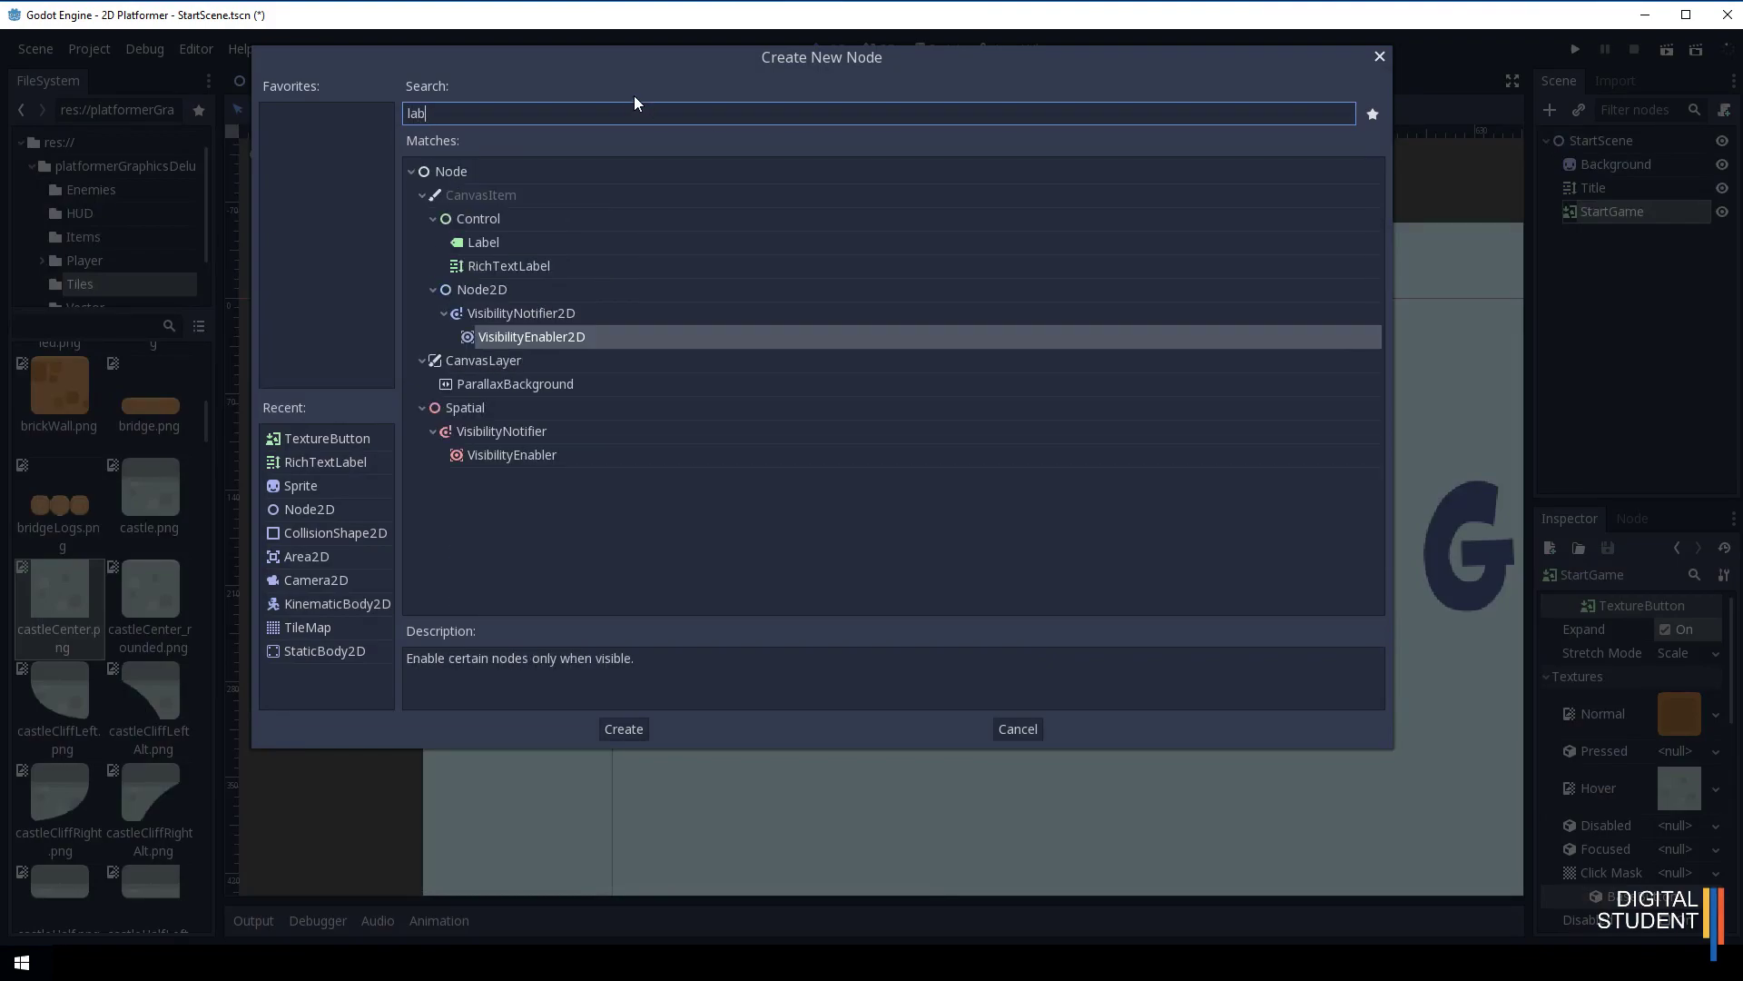
double_click(478, 243)
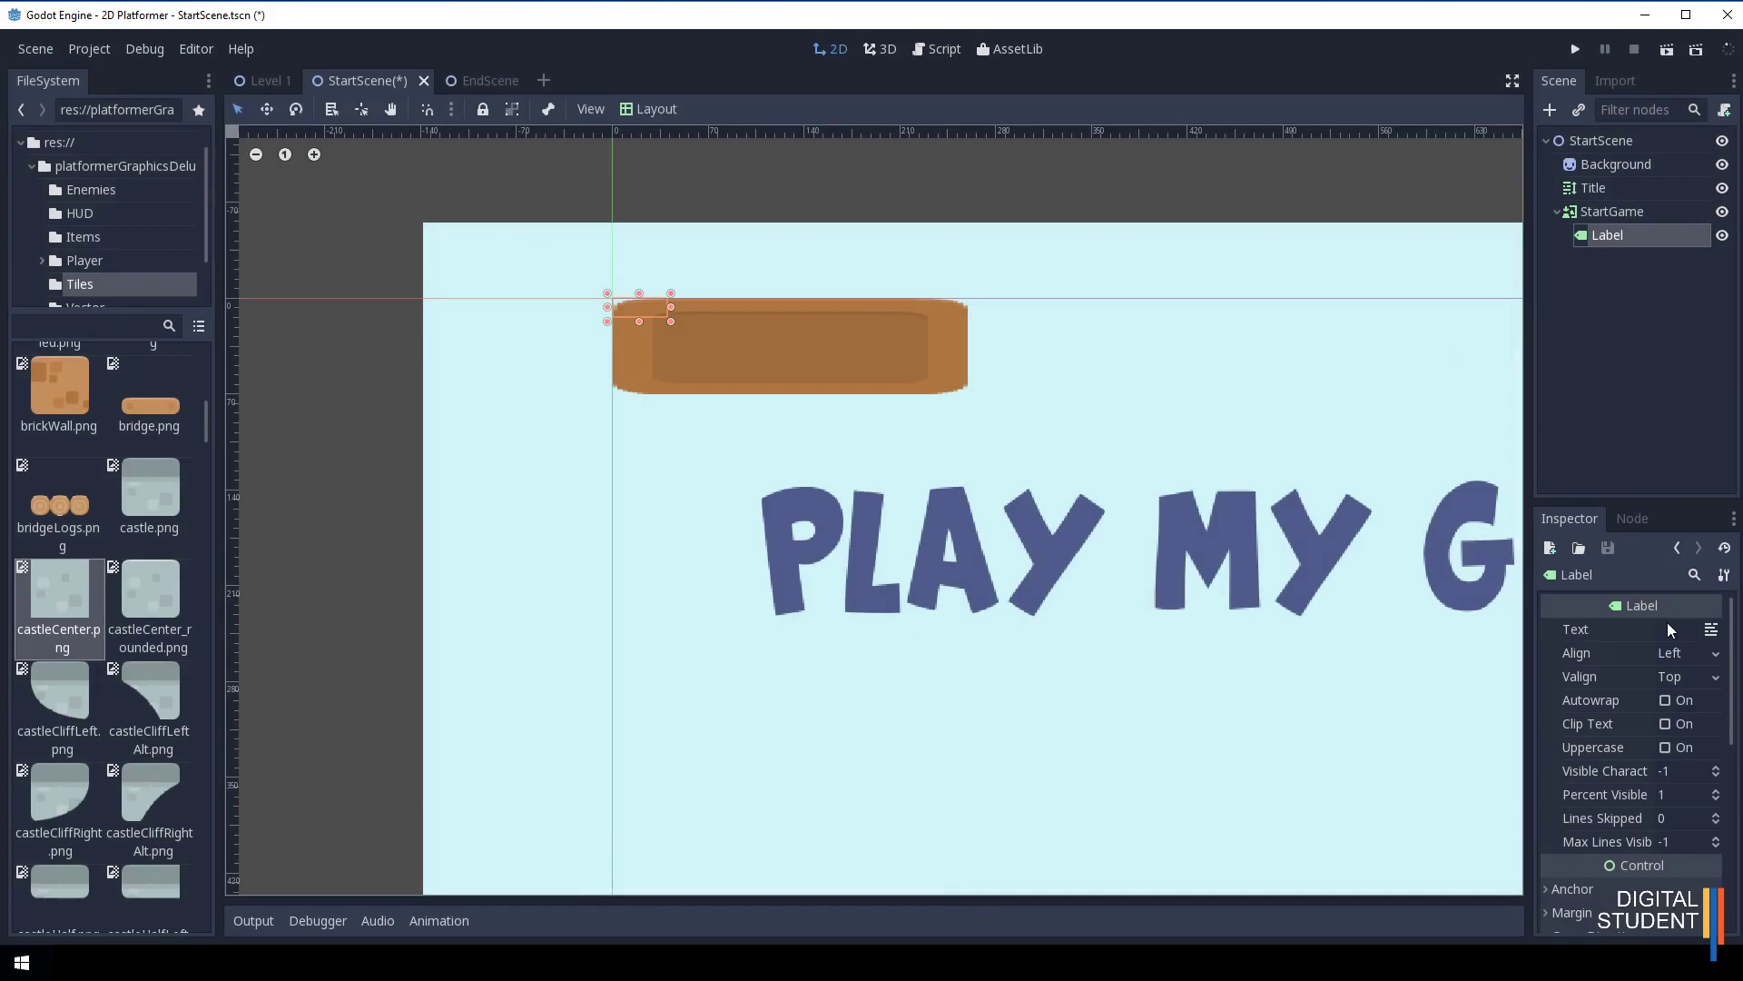
click(1669, 629)
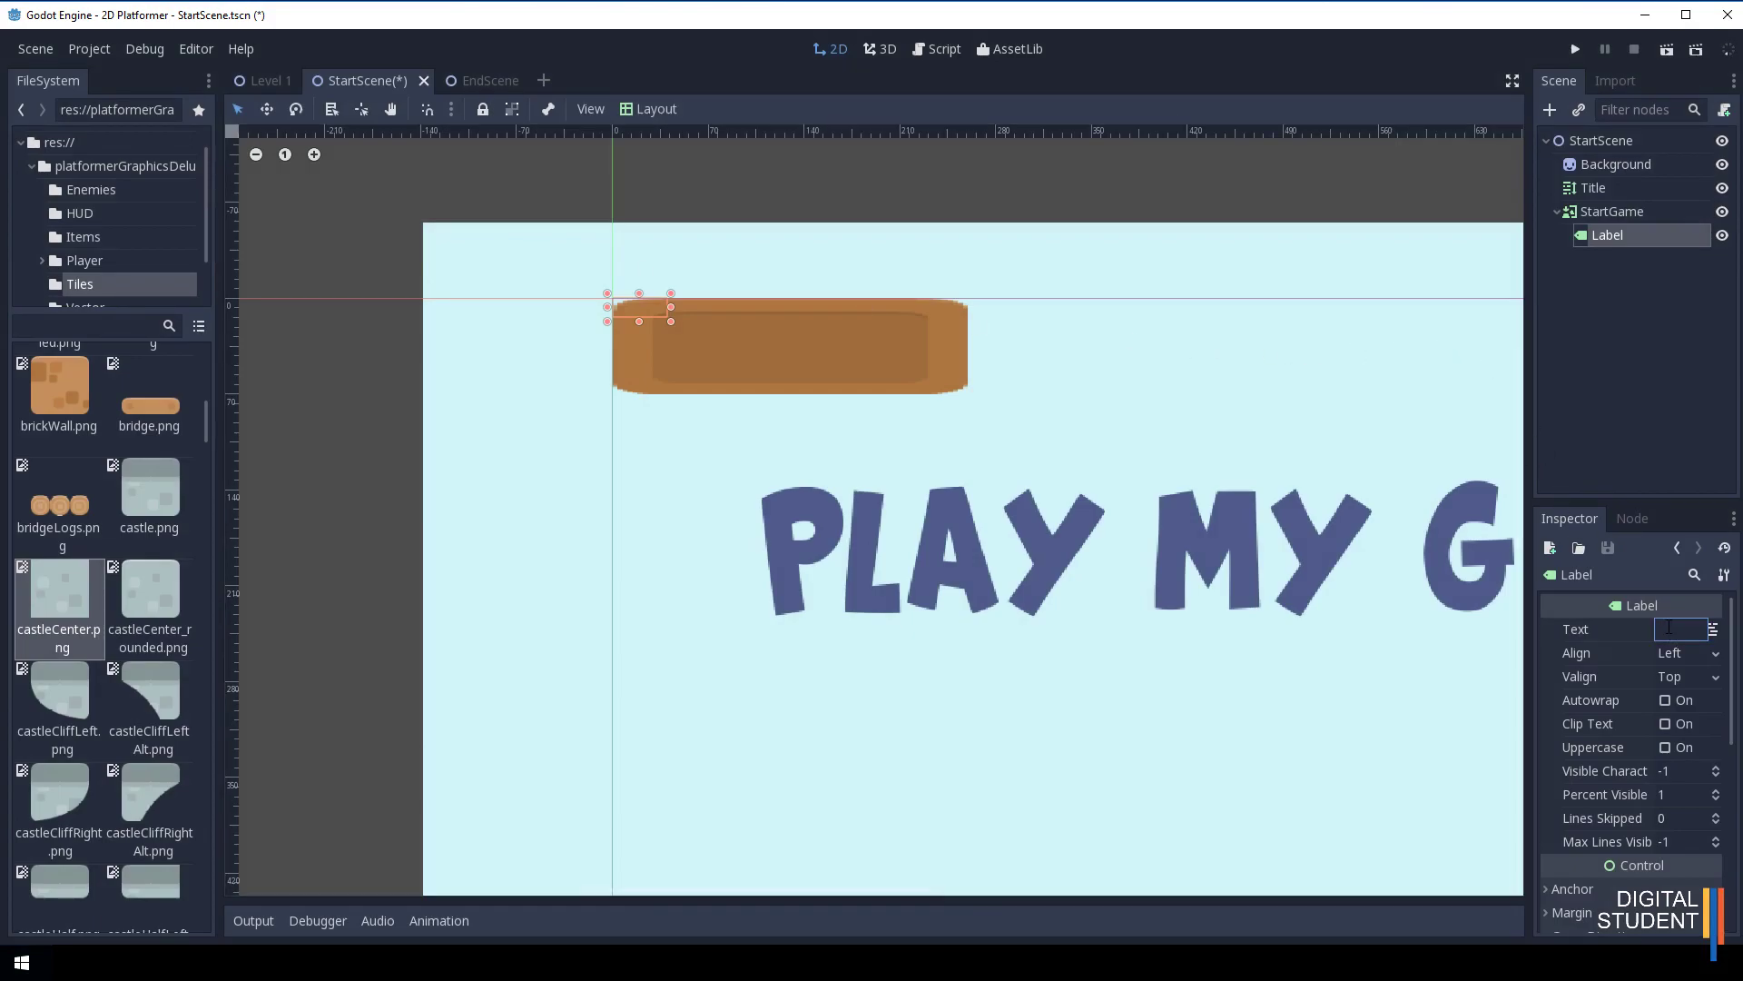
text(START)
key(Return)
click(1642, 624)
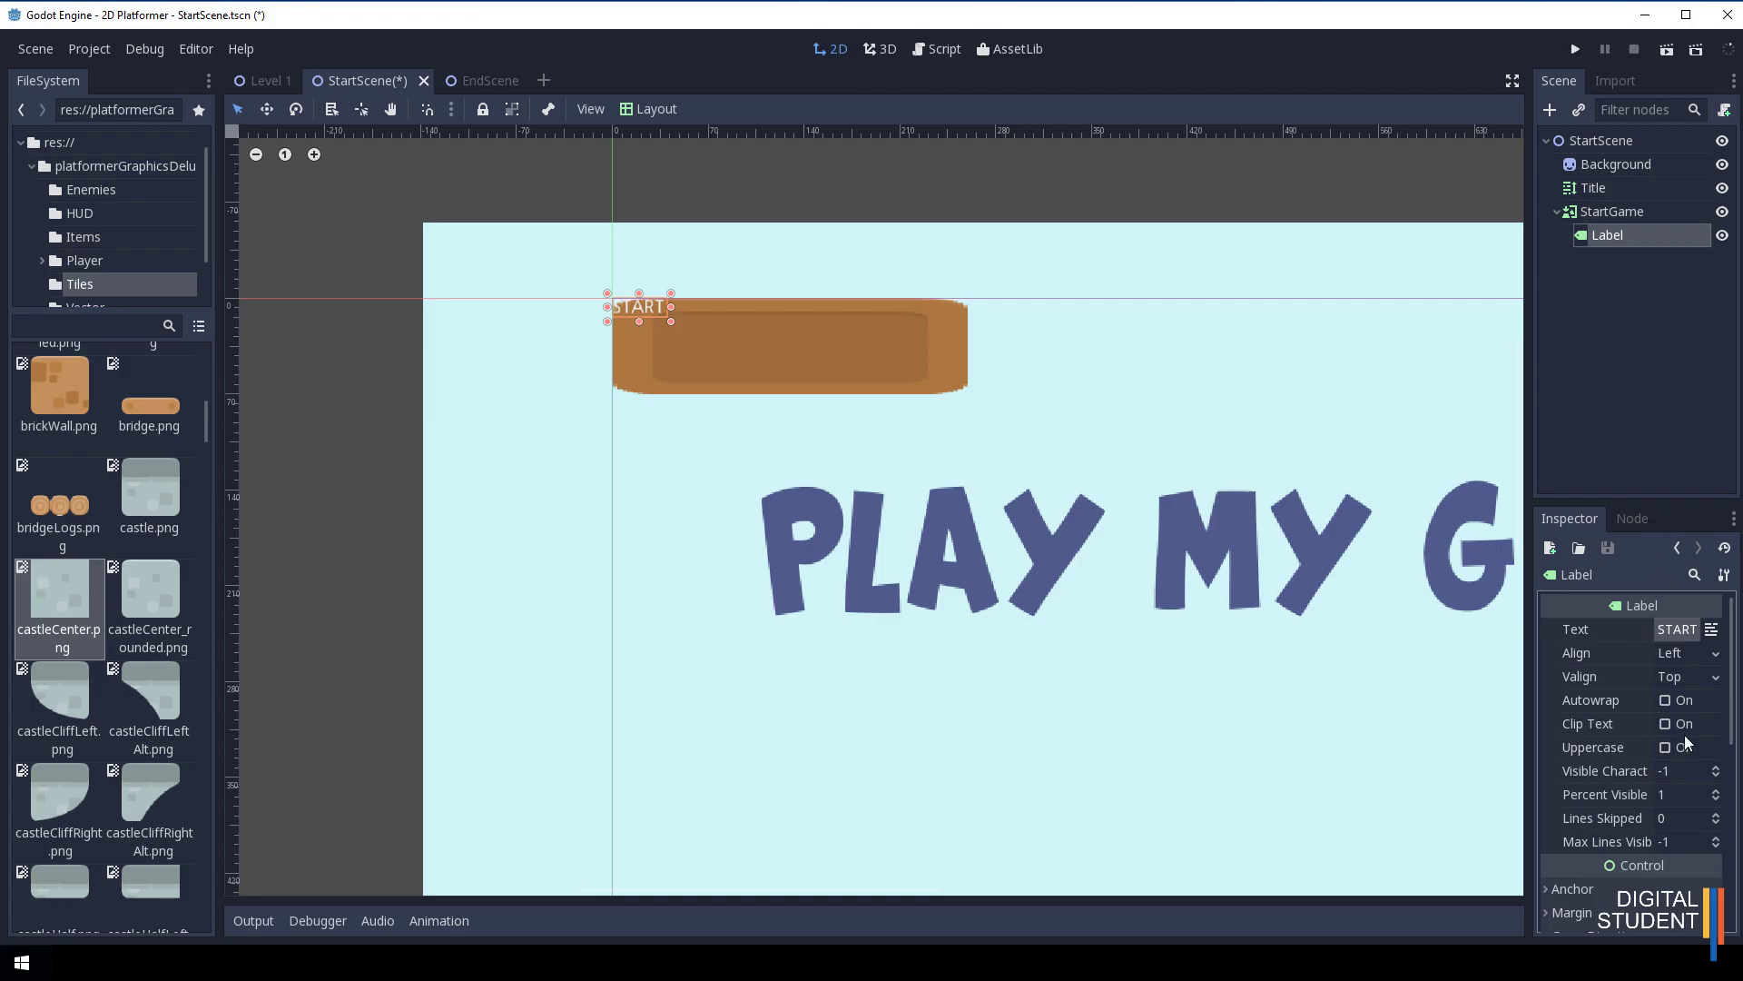
Create a new DynamicFont as the Label's custom font and open it for editing.
scroll(1685, 734, down, 5)
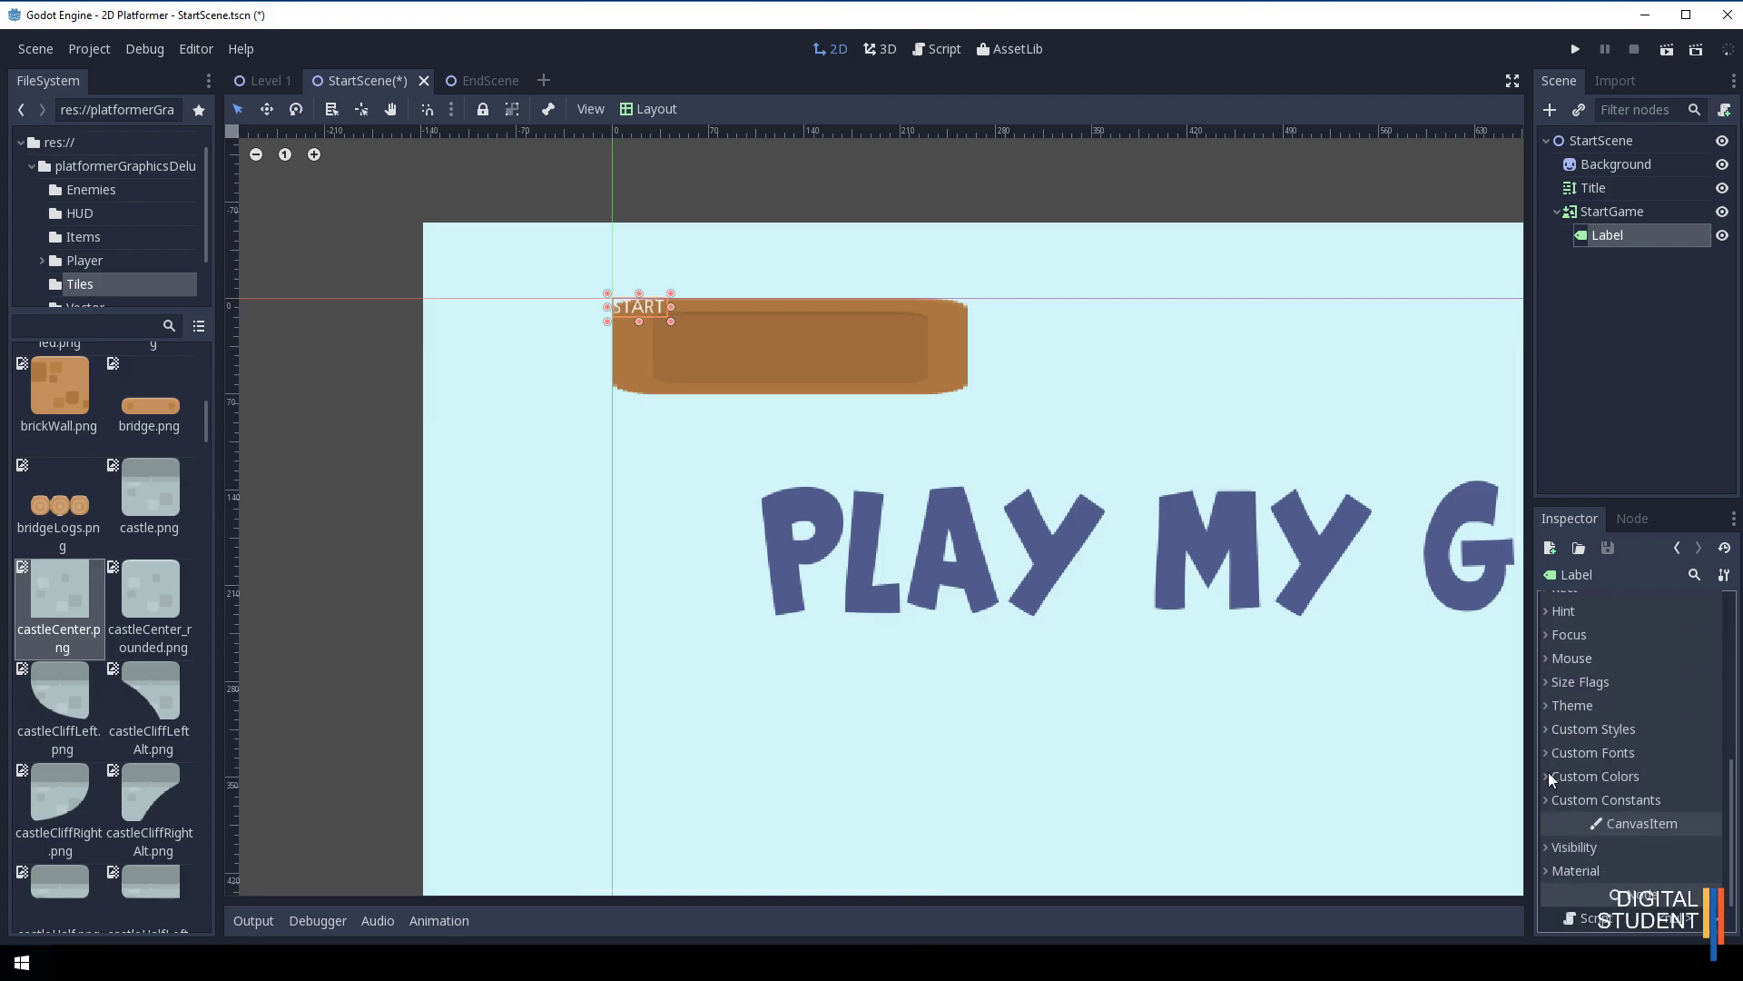
click(1558, 753)
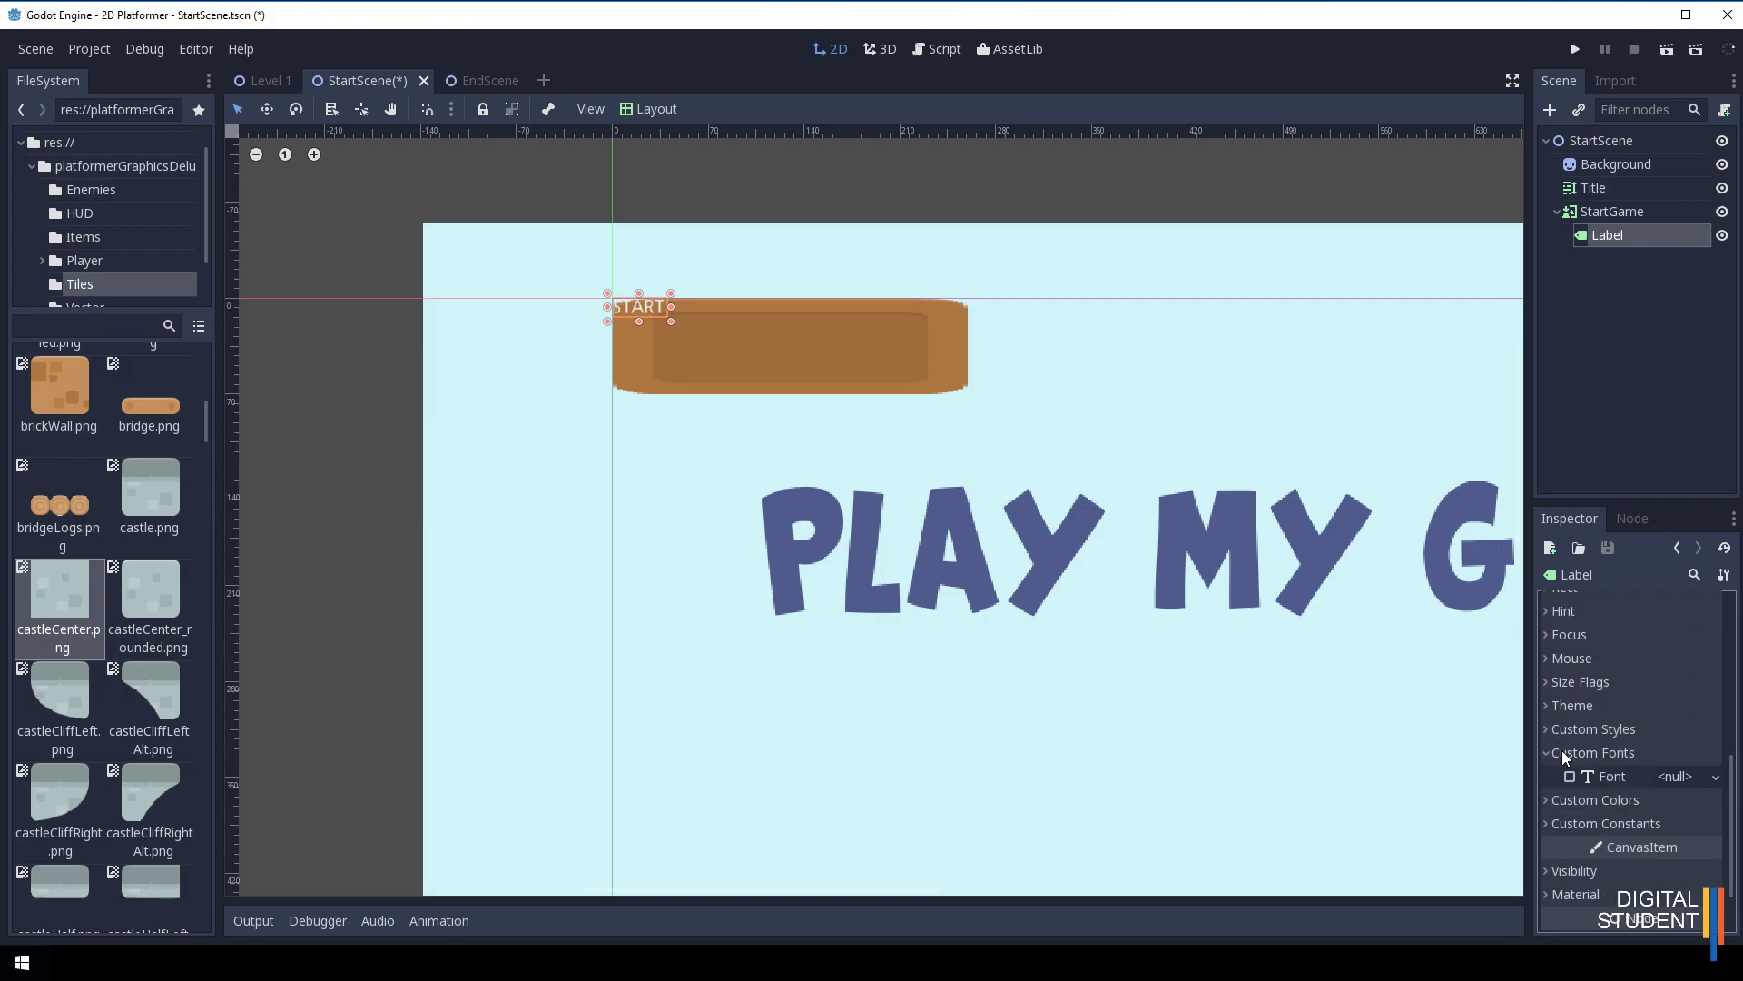
click(1717, 777)
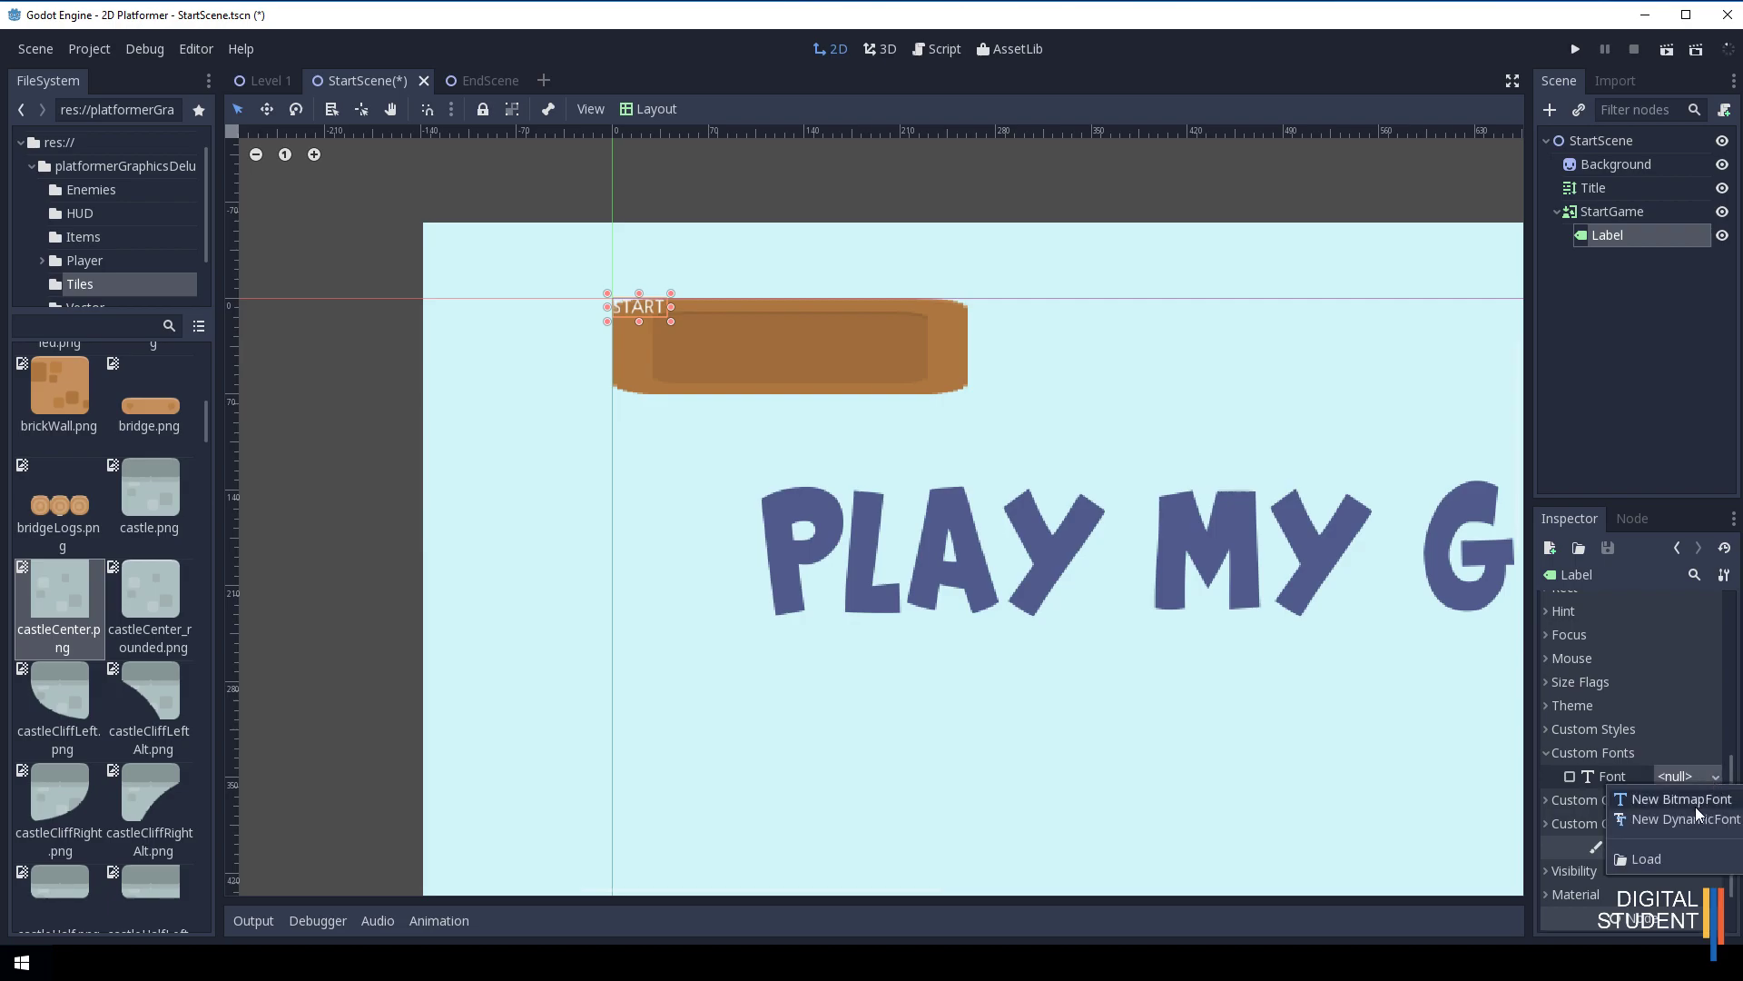
click(1692, 818)
click(1717, 777)
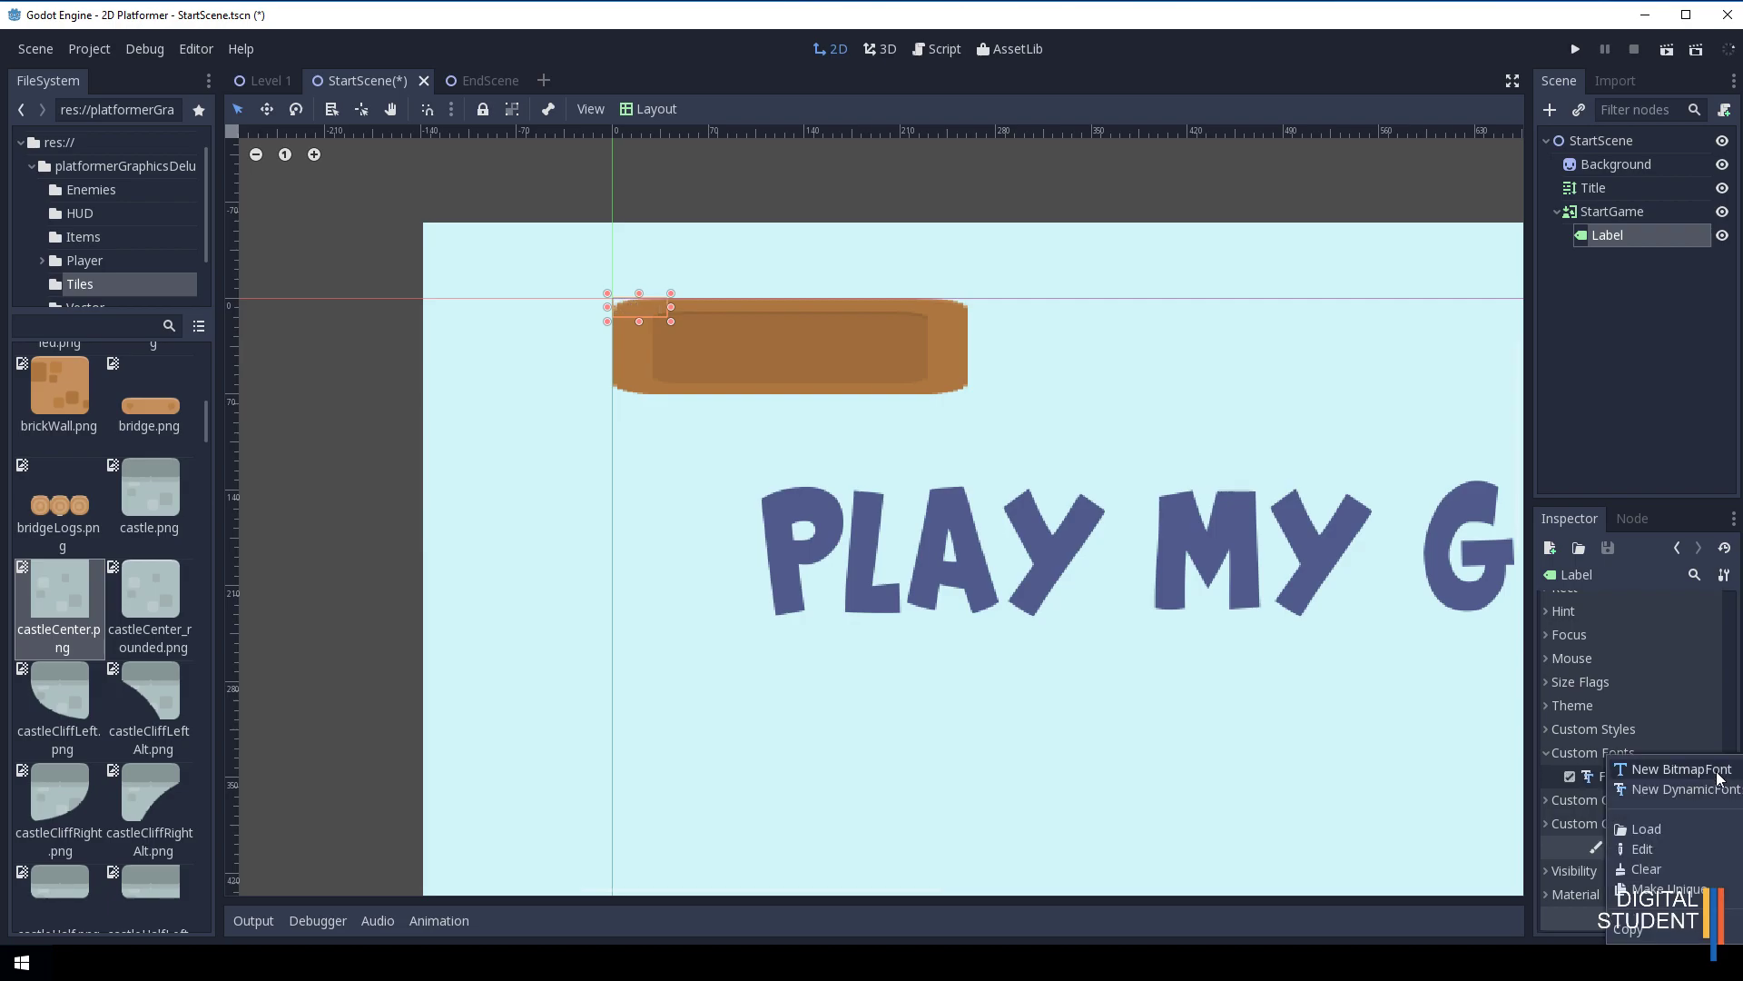
click(1679, 849)
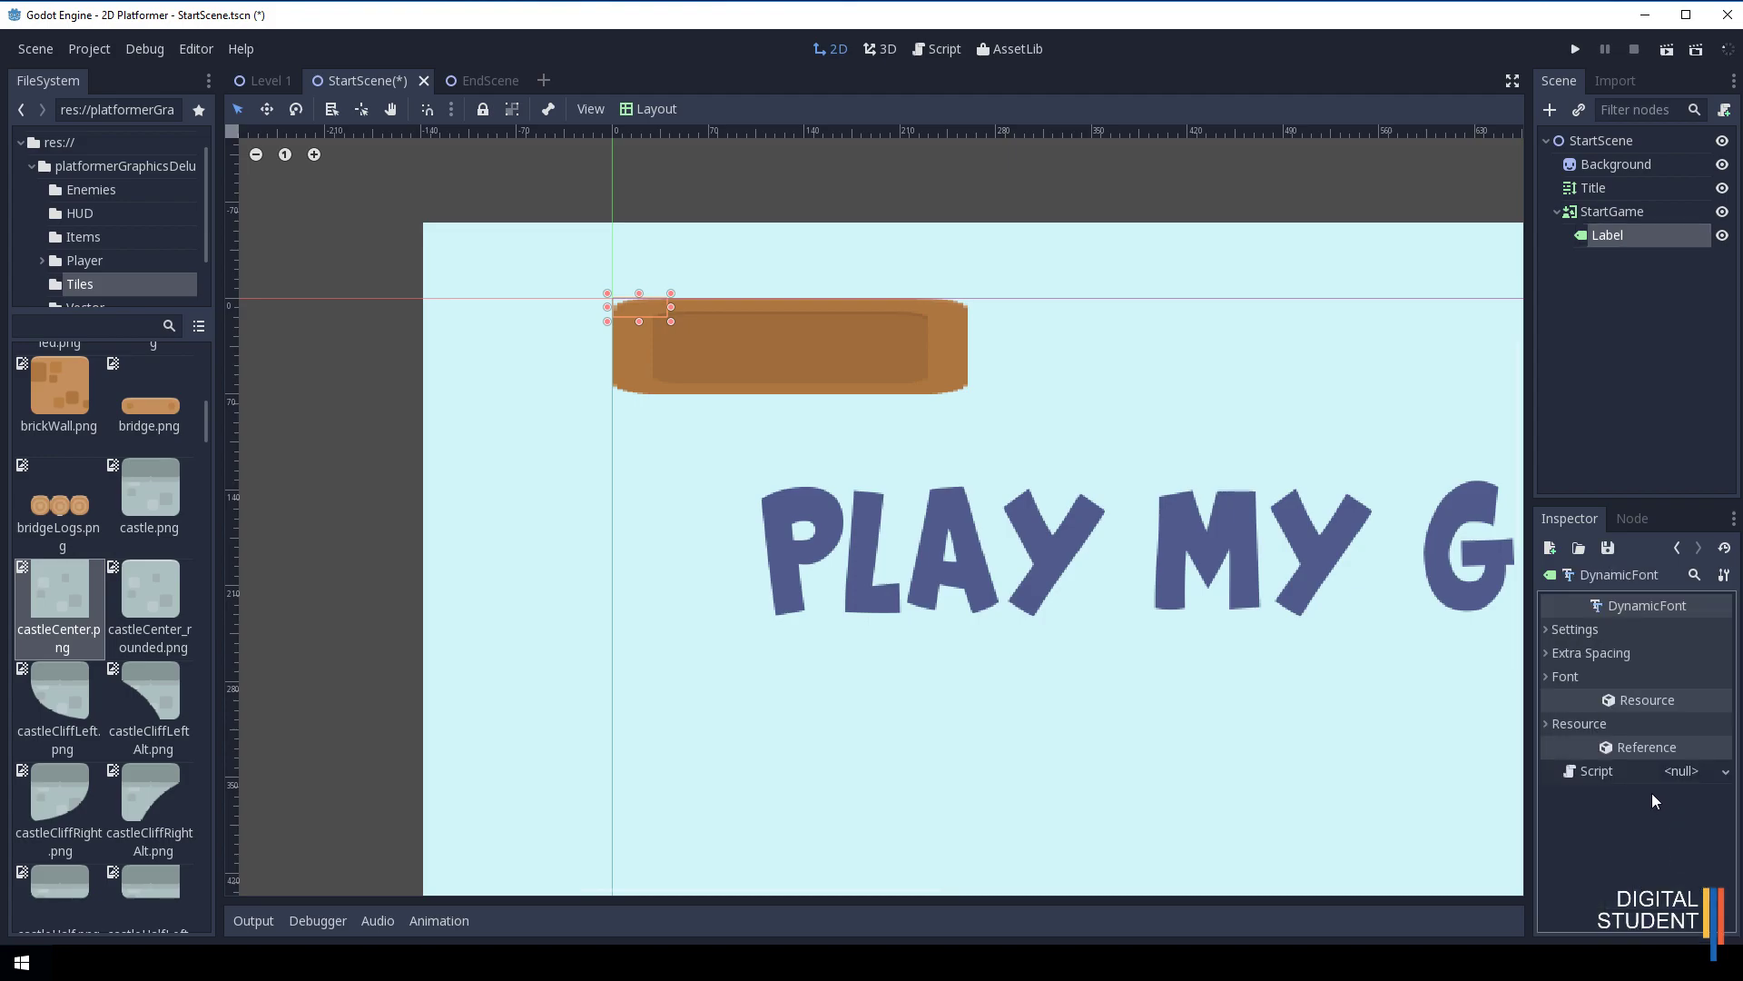
Assign Splatch.ttf from the splatch folder as the Font Data of the Label's DynamicFont.
click(1551, 673)
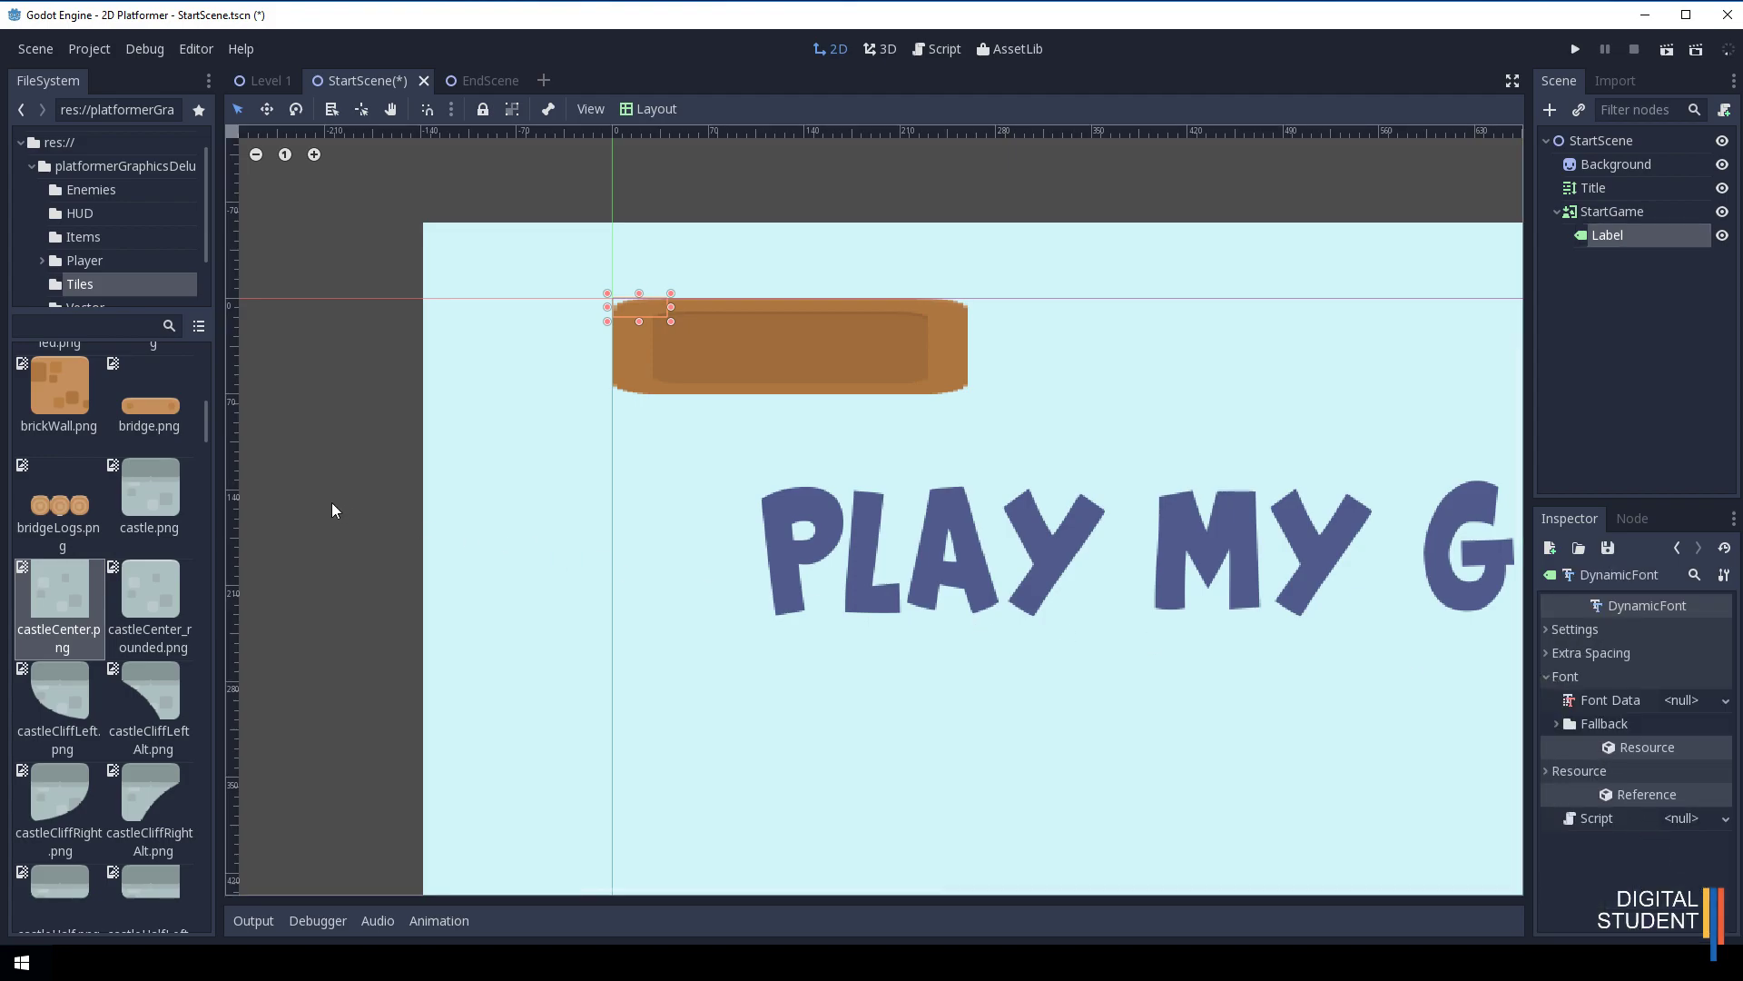
click(56, 144)
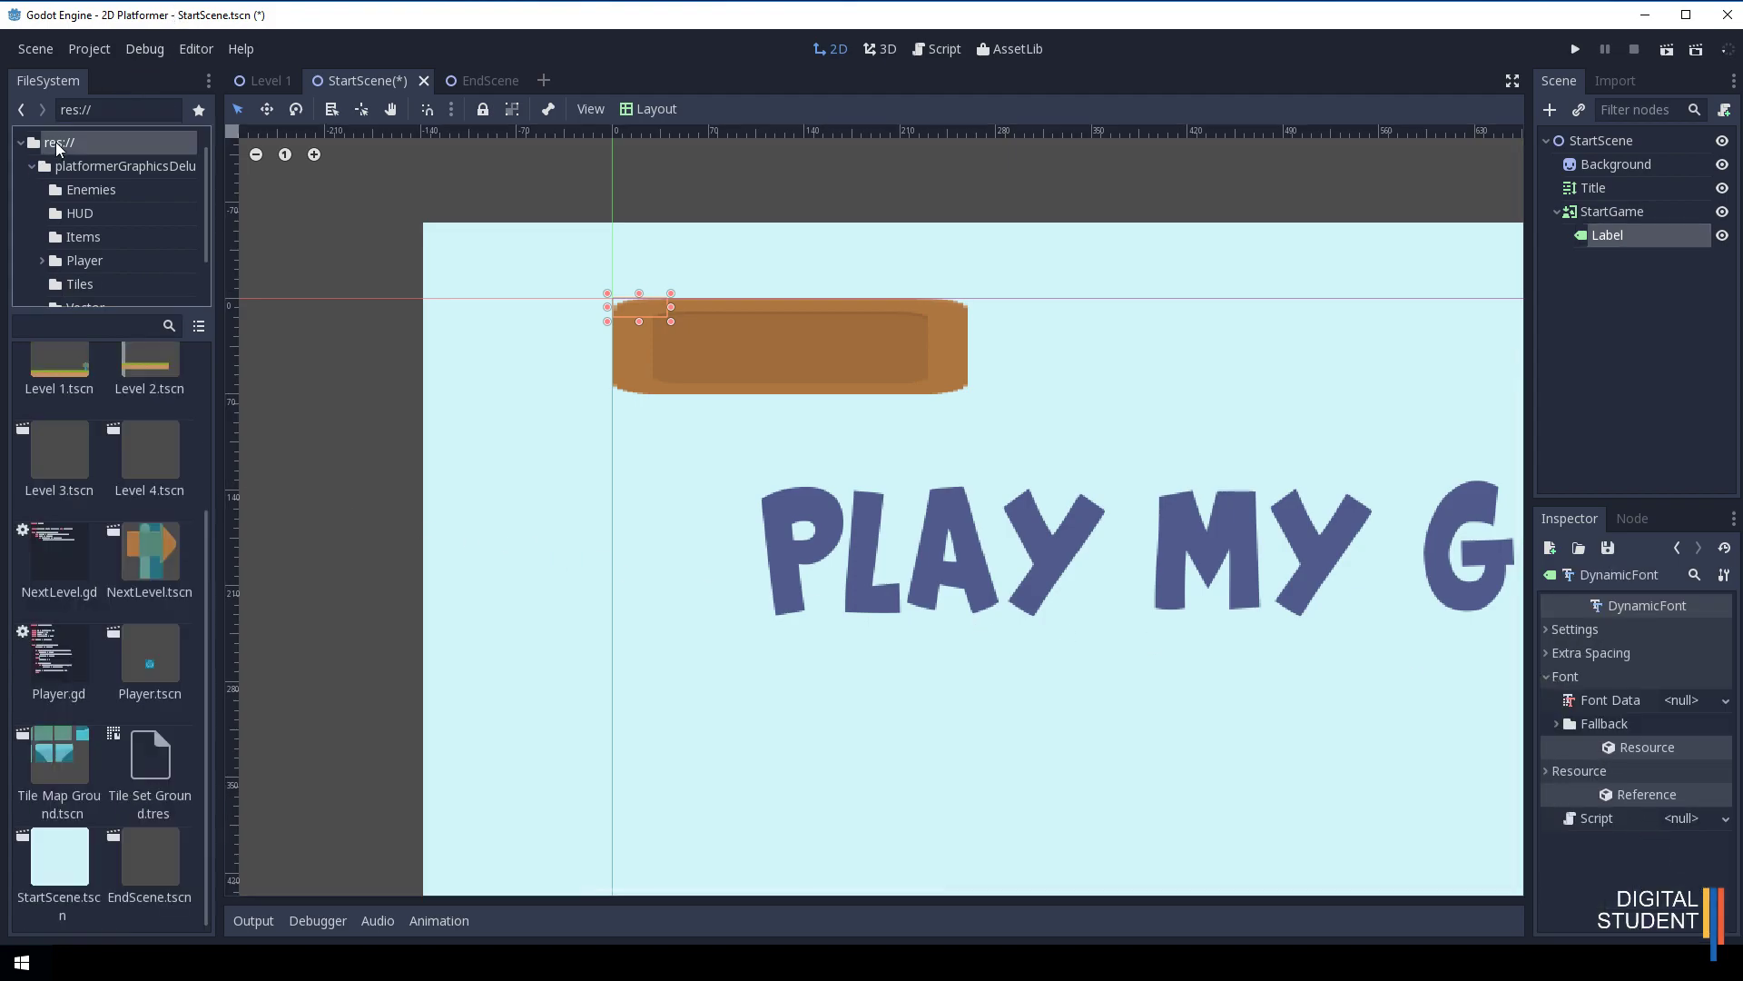
scroll(97, 472, up, 5)
double_click(145, 386)
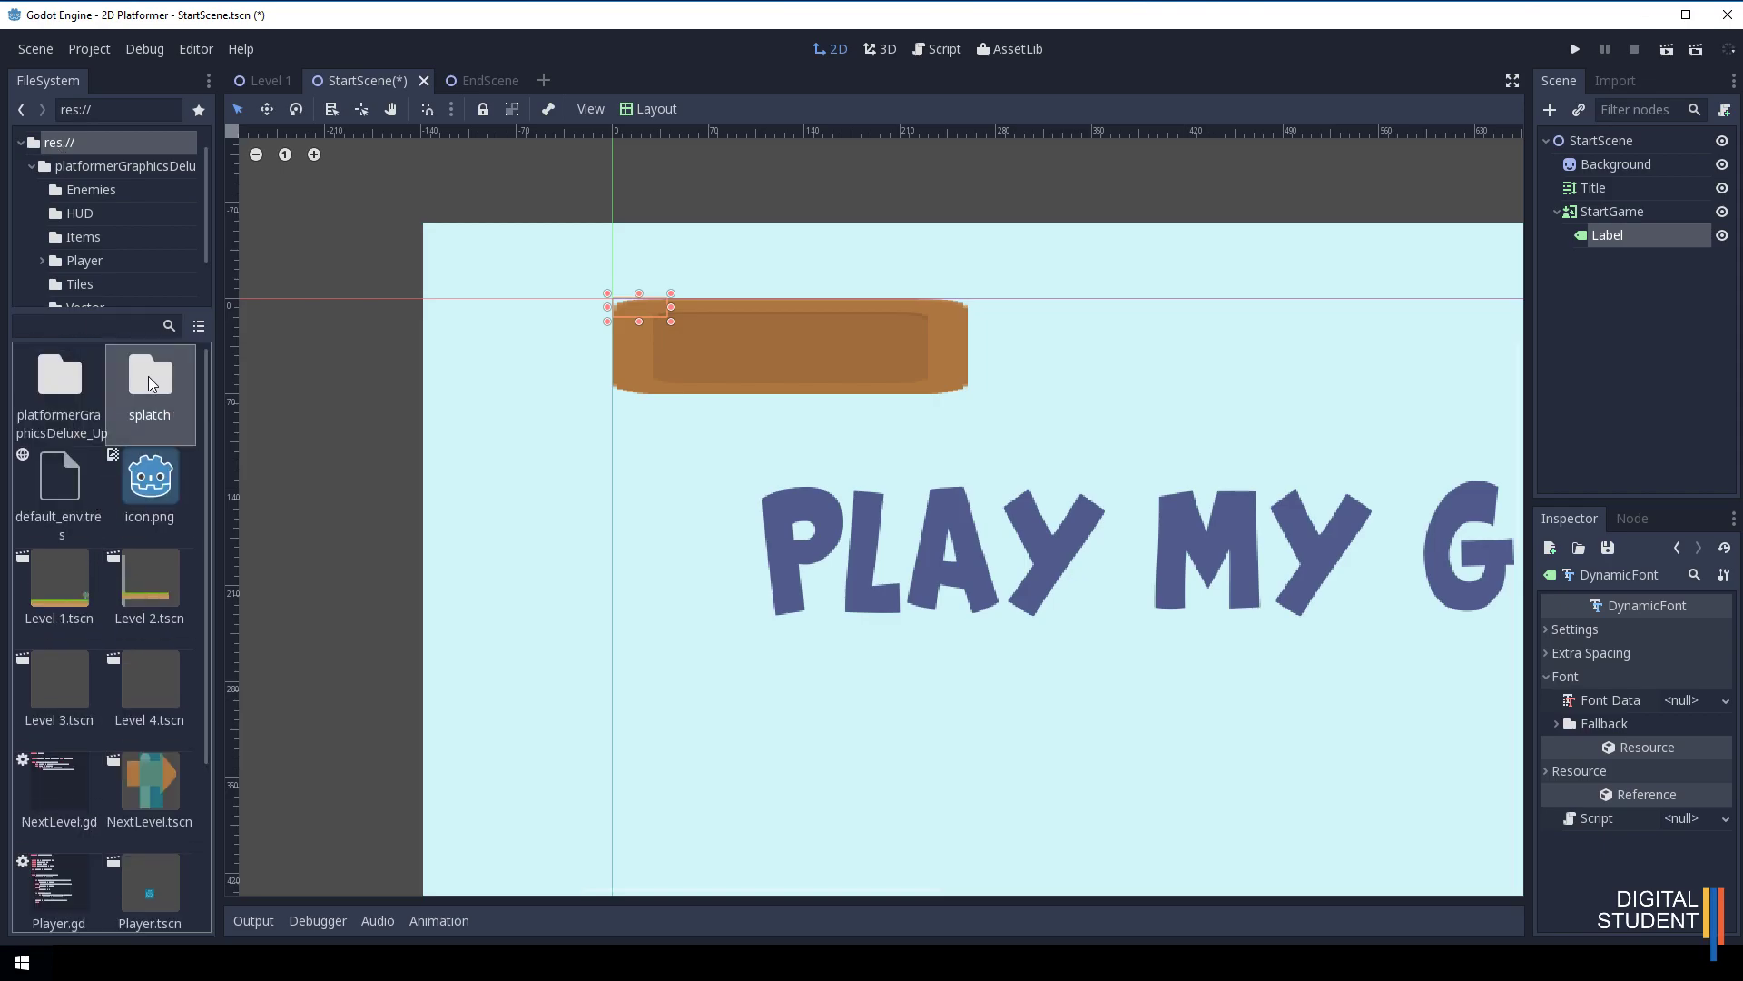
drag(141, 396, 1682, 702)
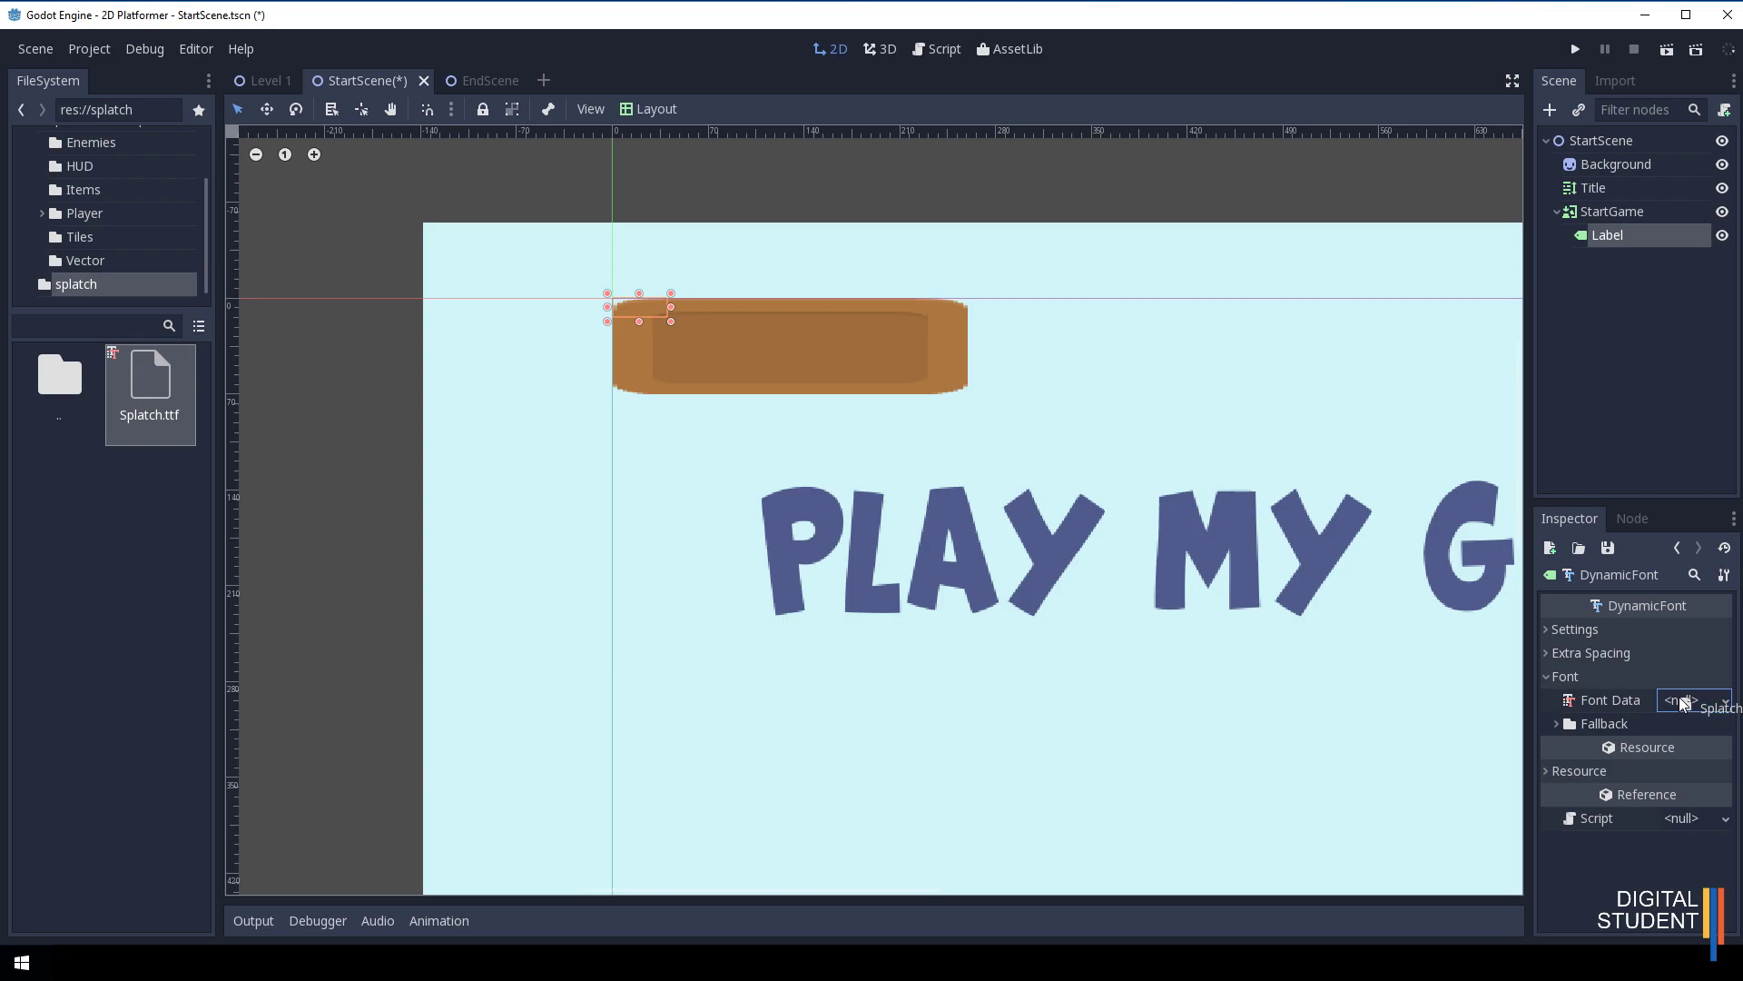
Set the size of the Label's DynamicFont to 16.
click(1551, 629)
click(1669, 652)
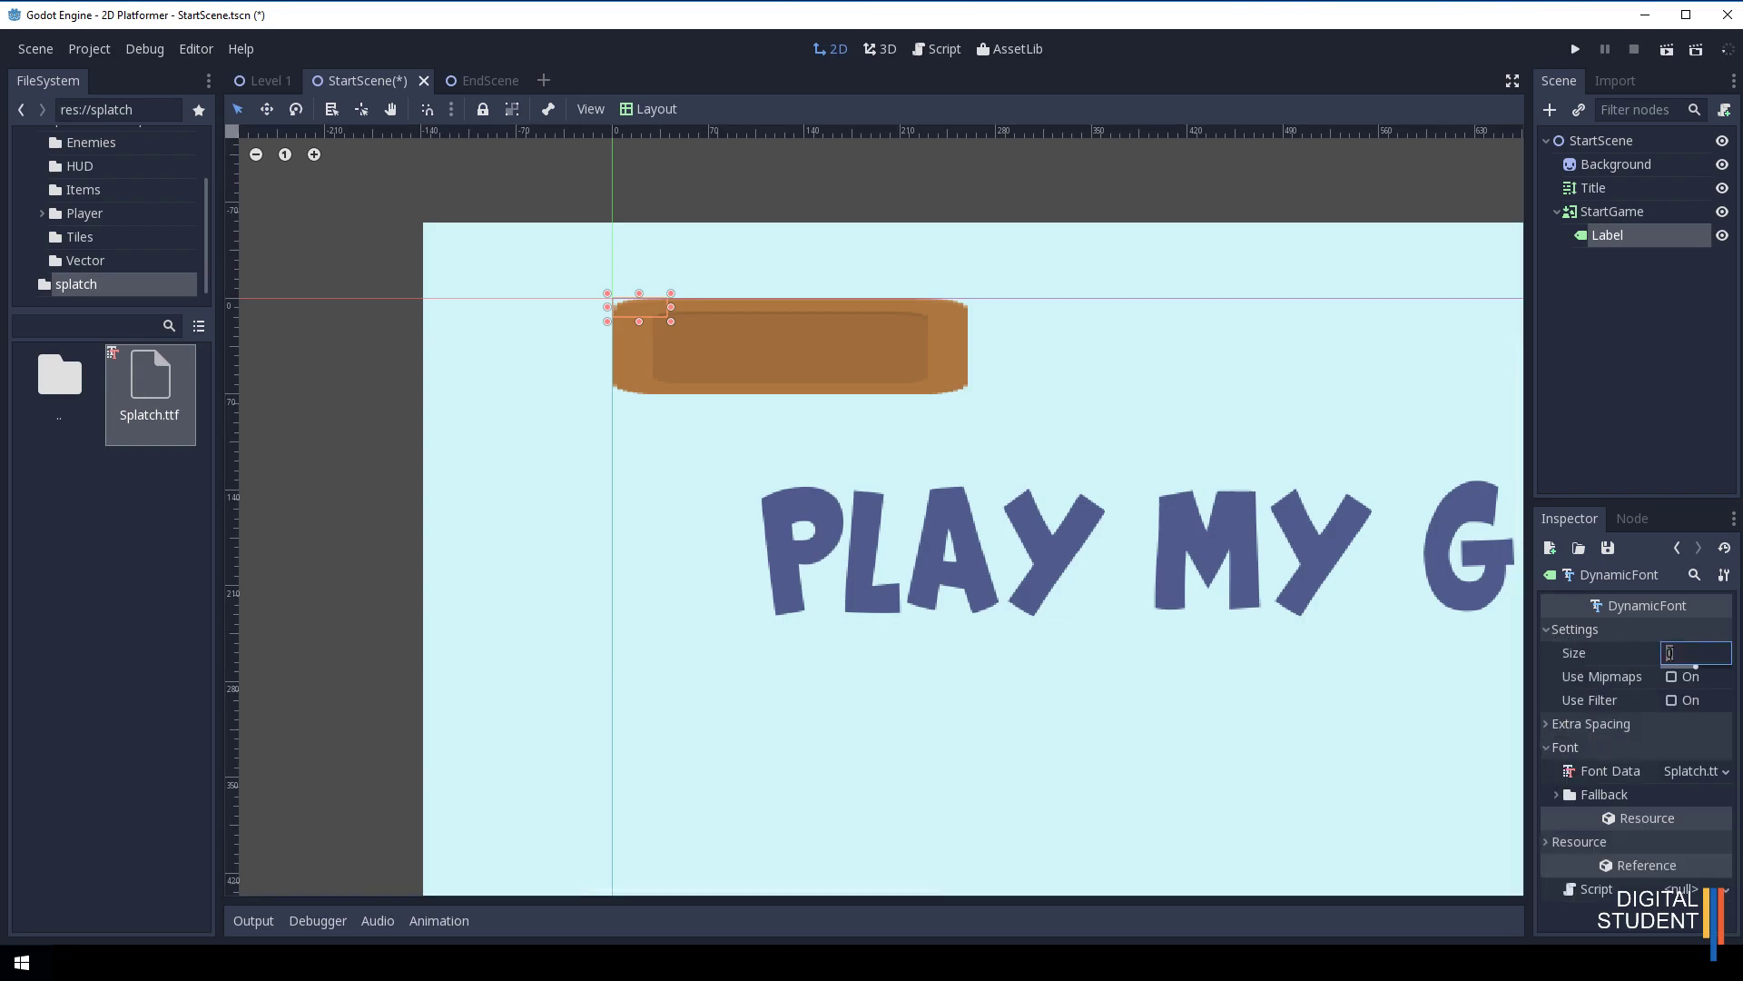
text(16)
key(Return)
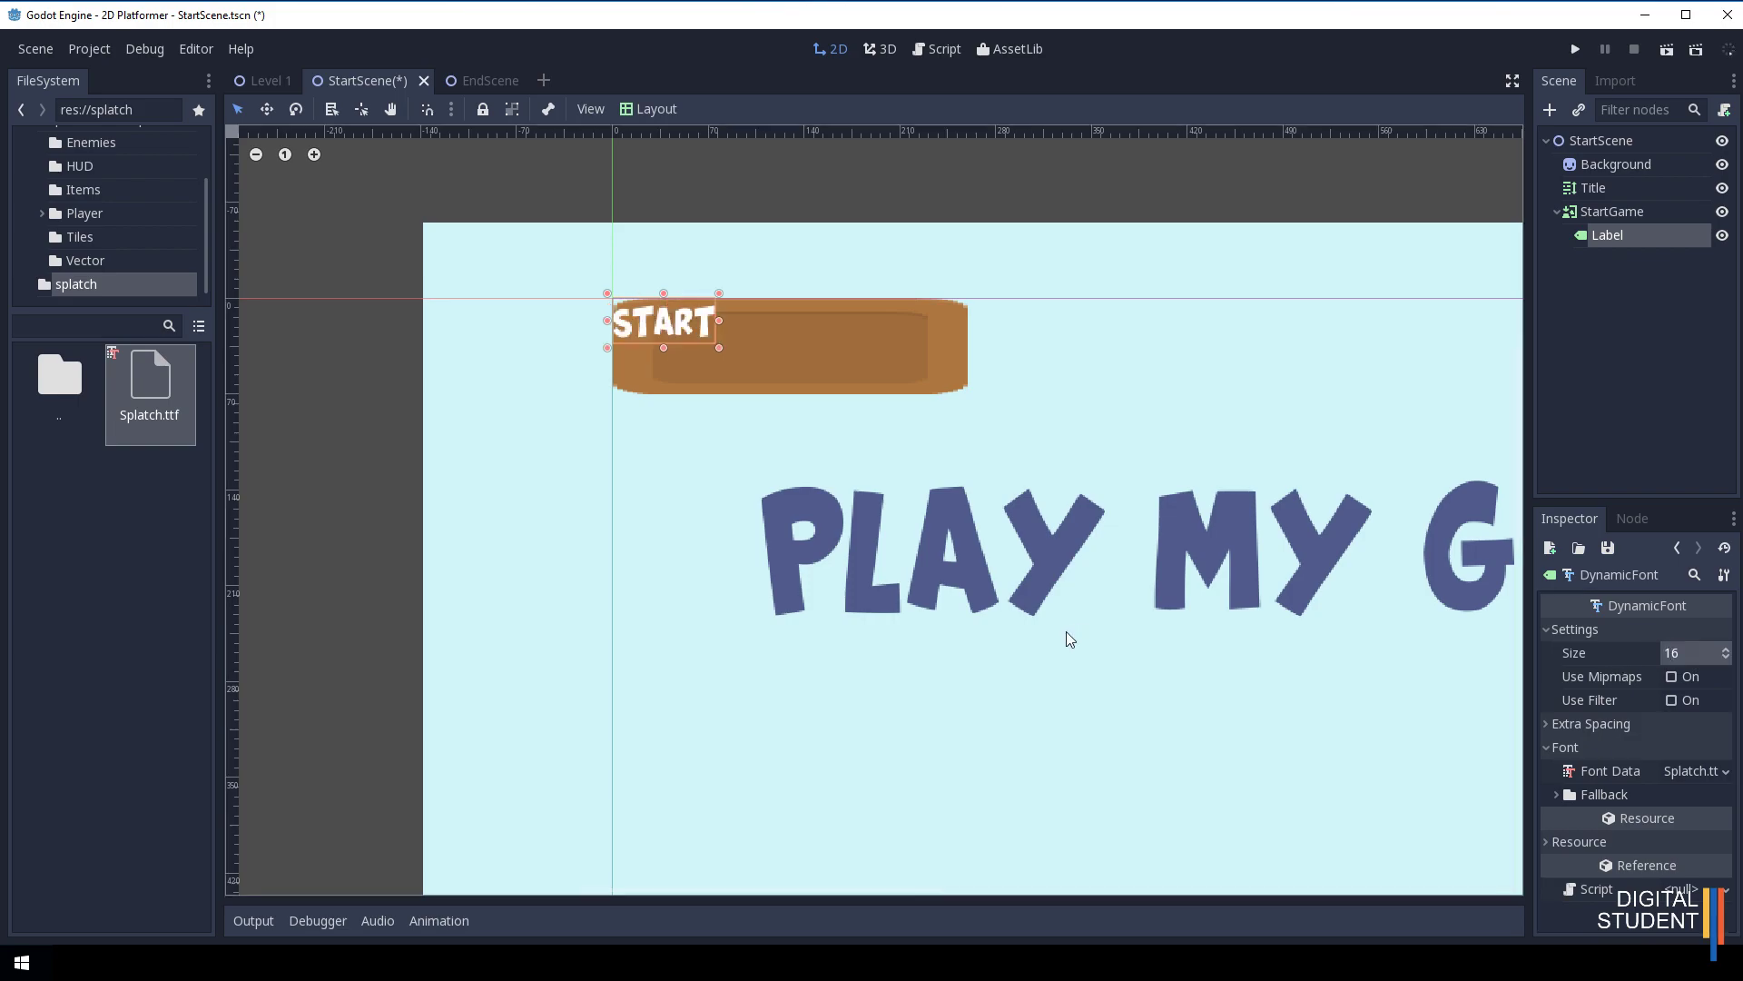
Set the Label's font size to 24 and centre the START text on the wooden button, collapsing the font's property sections.
click(1673, 653)
text(24)
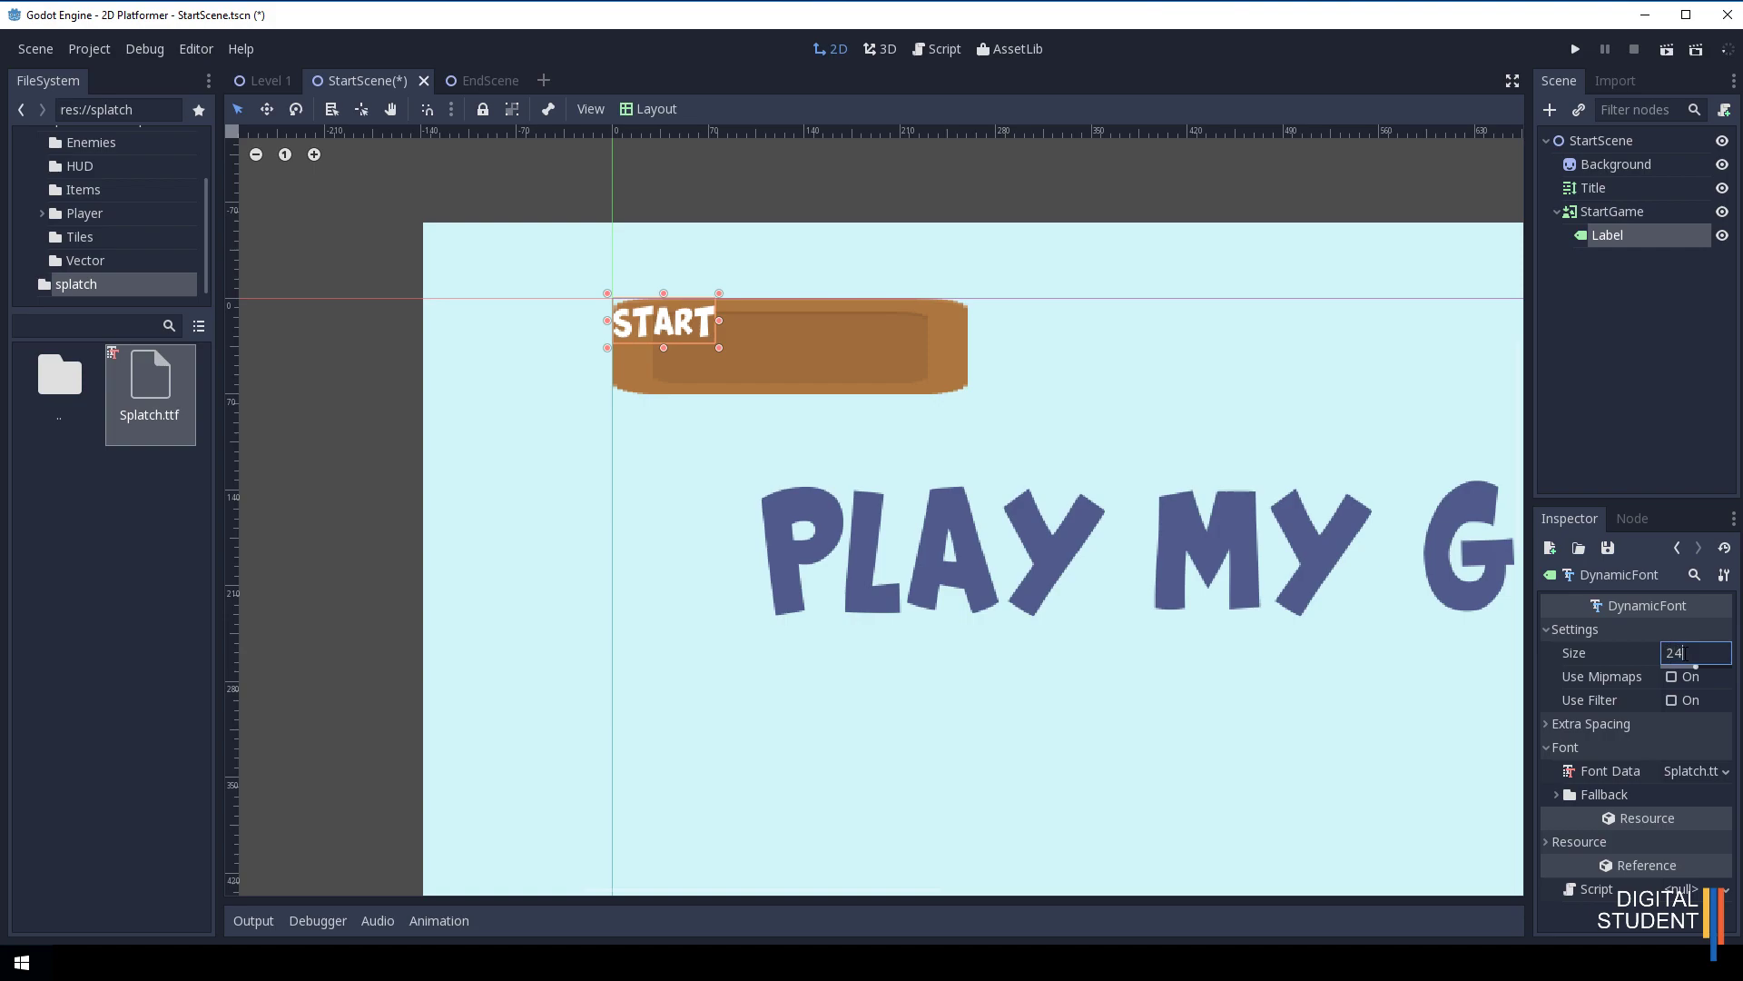
key(Return)
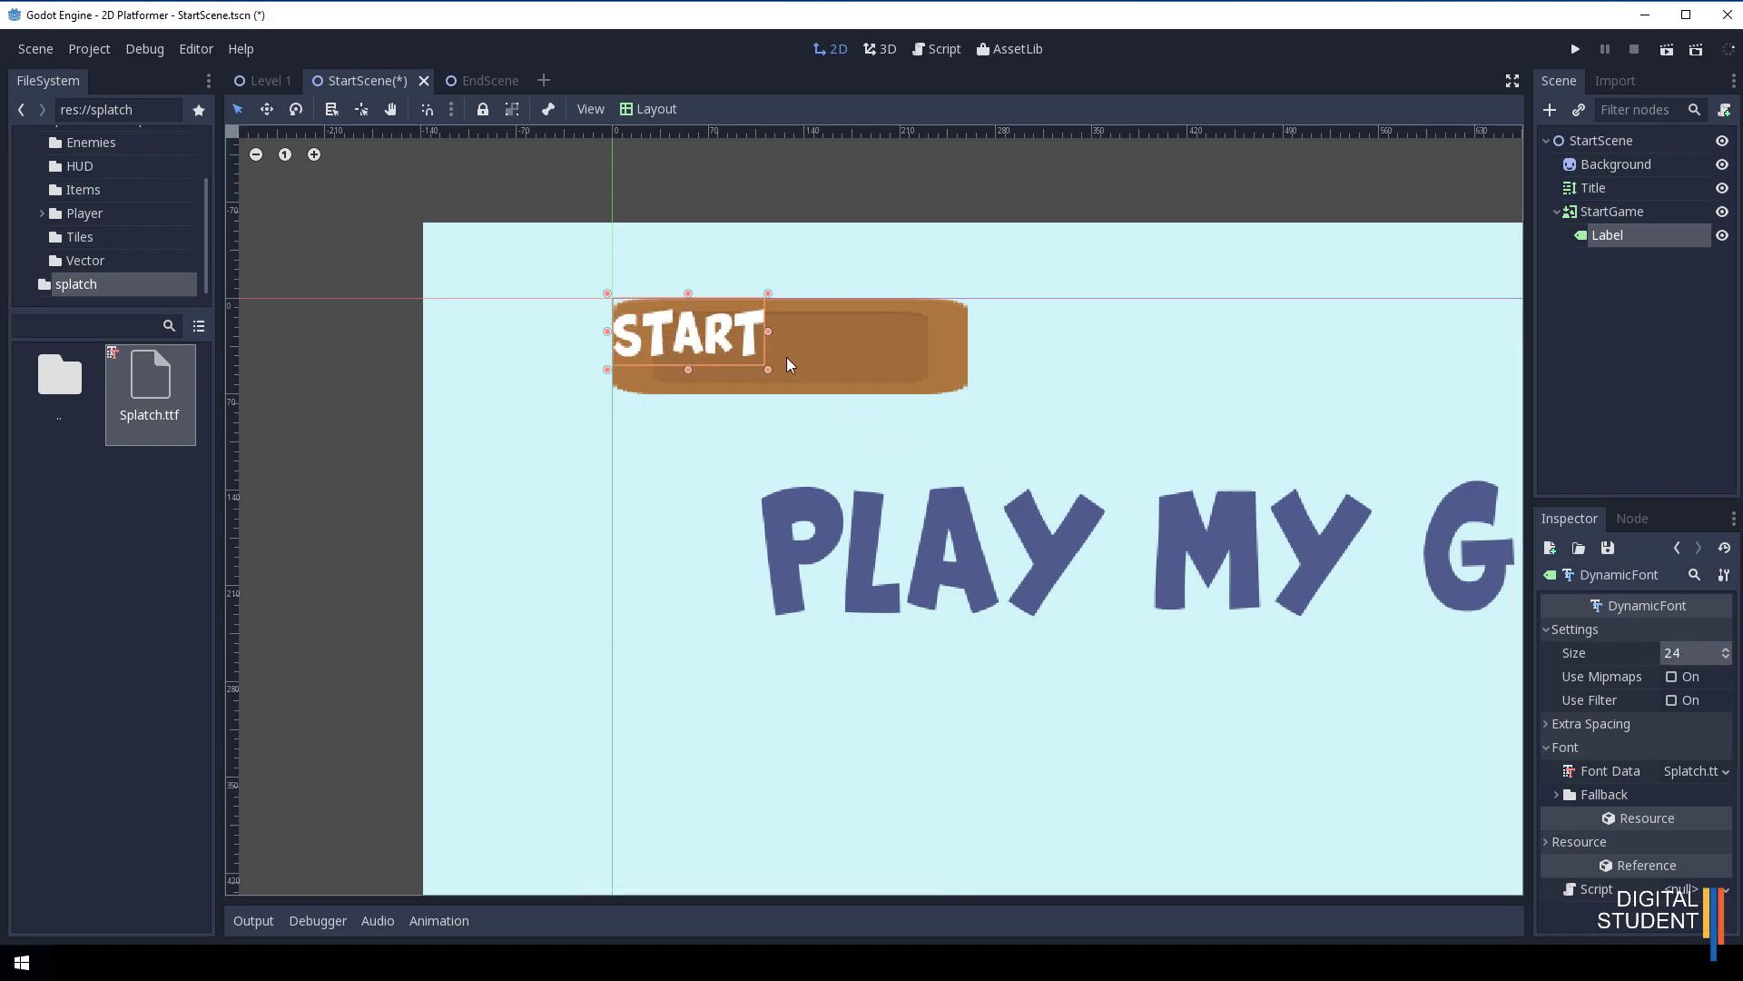
drag(750, 344, 855, 355)
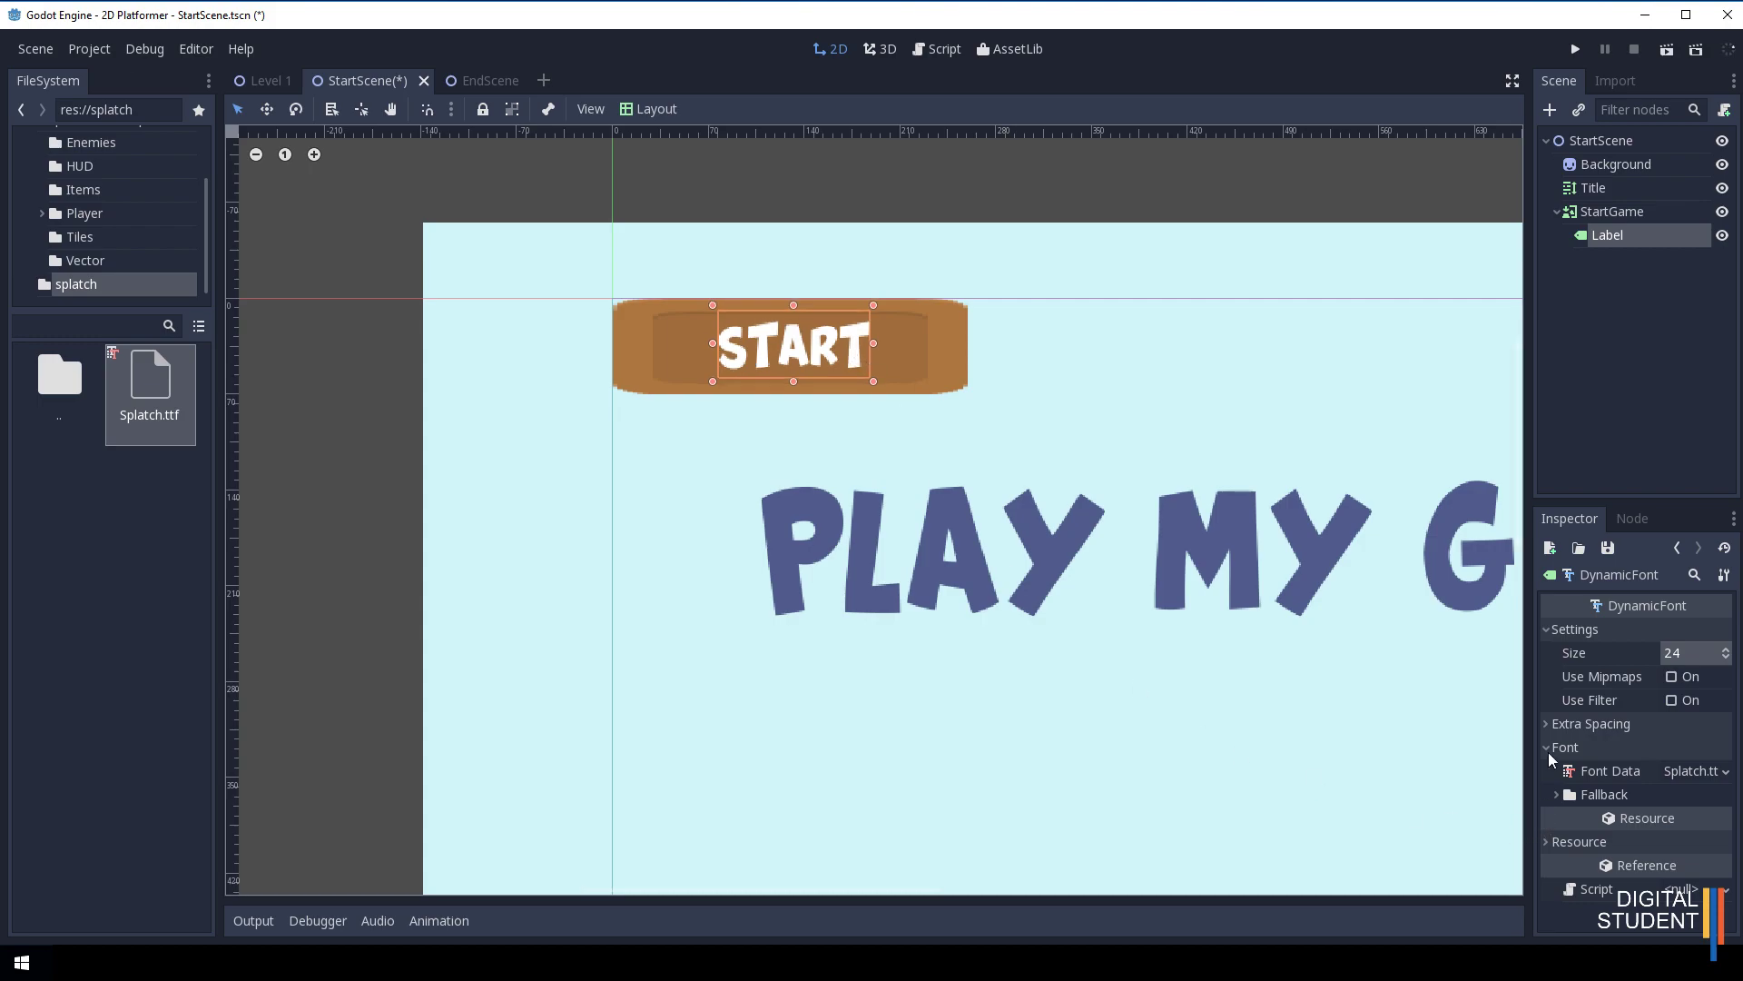
click(1549, 631)
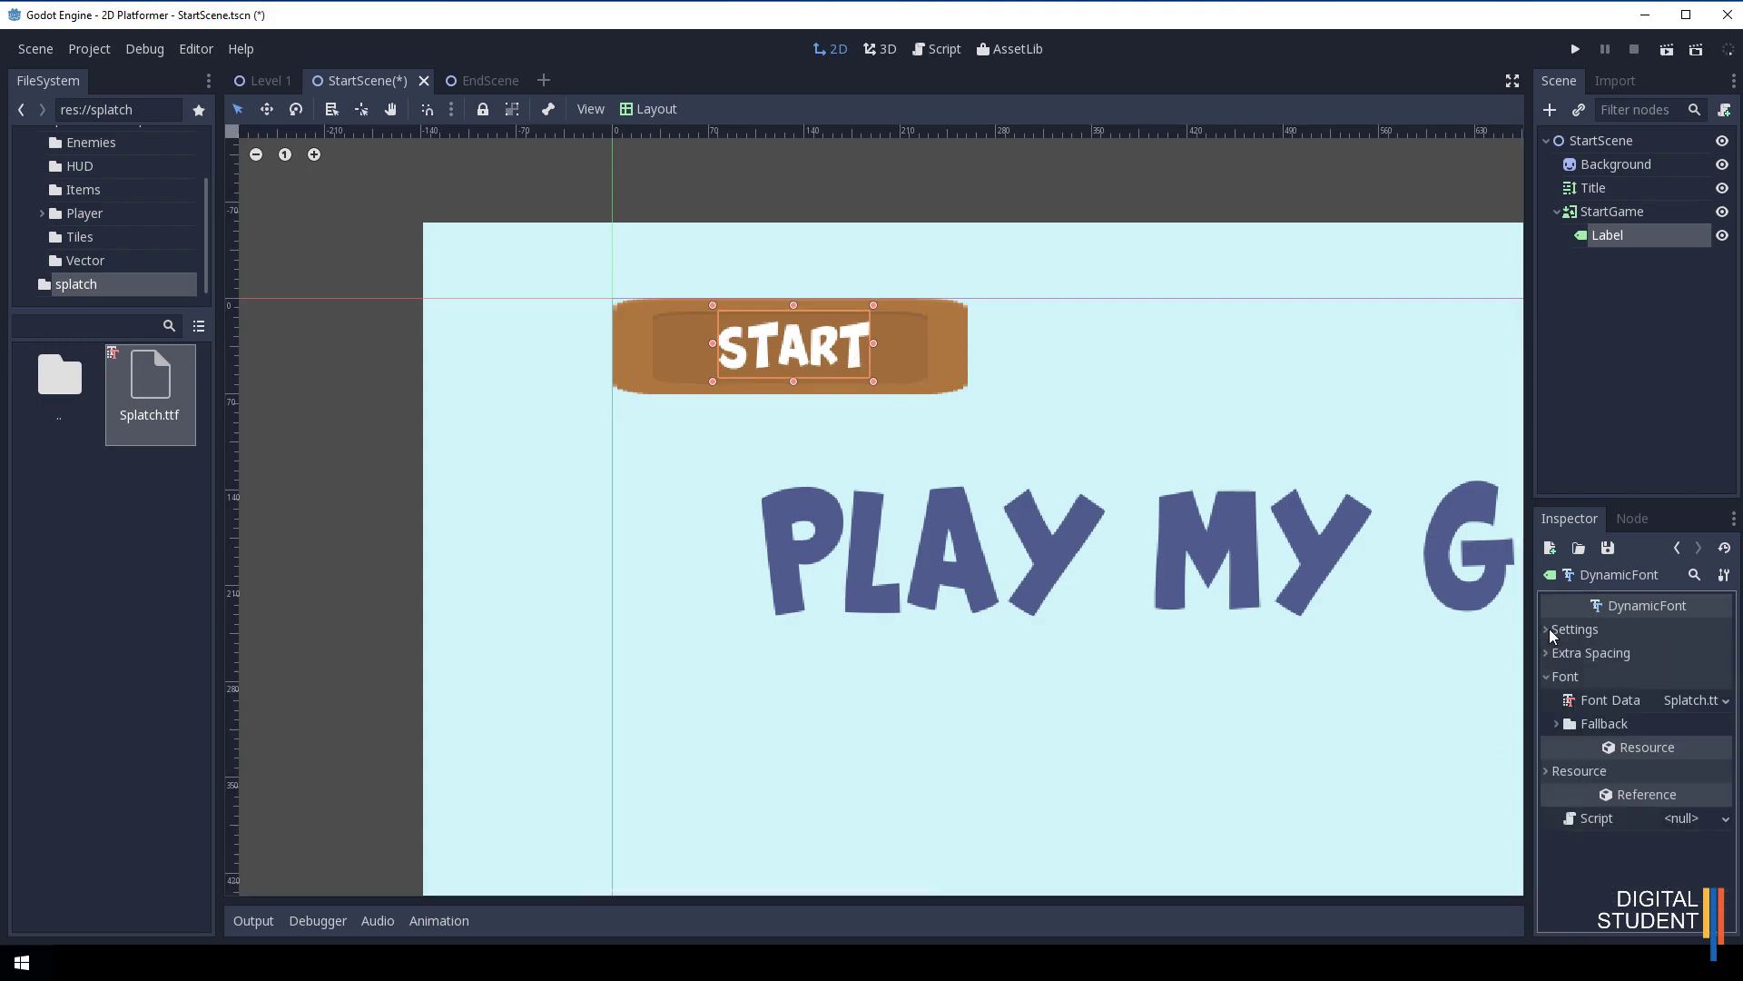
click(1549, 675)
Make StartGame's children unselectable and move the whole button to the centre below the PLAY MY GAME title.
scroll(965, 468, down, 6)
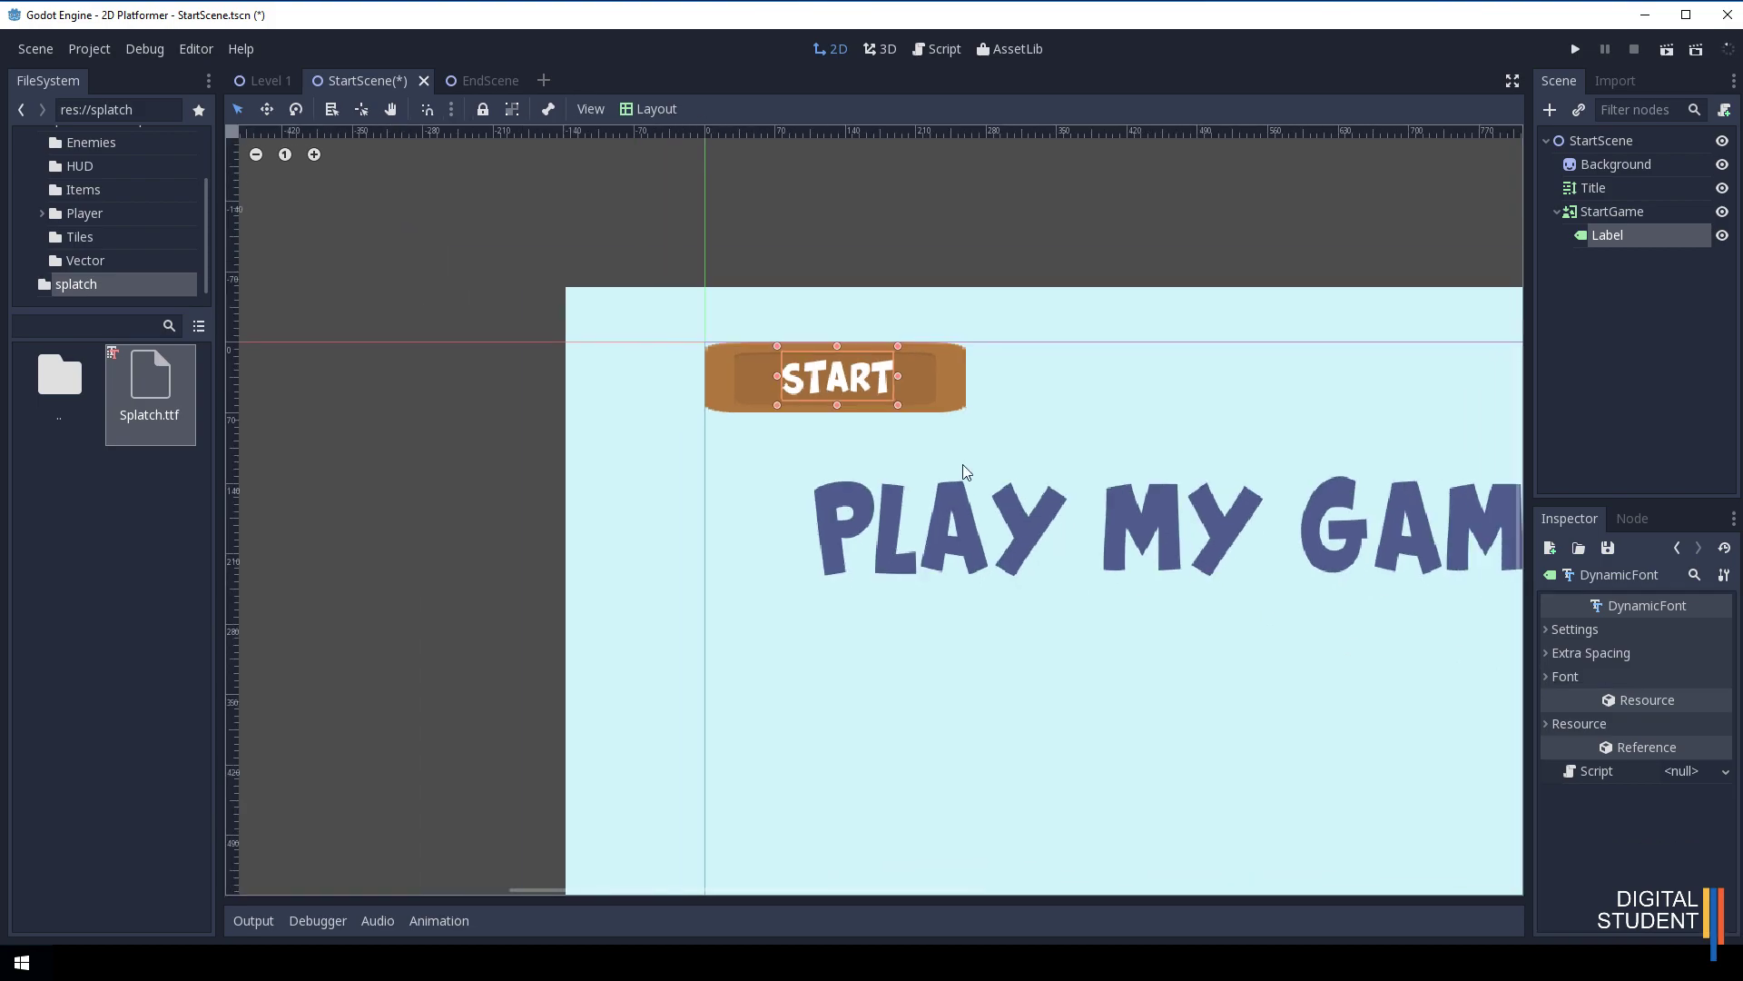
click(1622, 212)
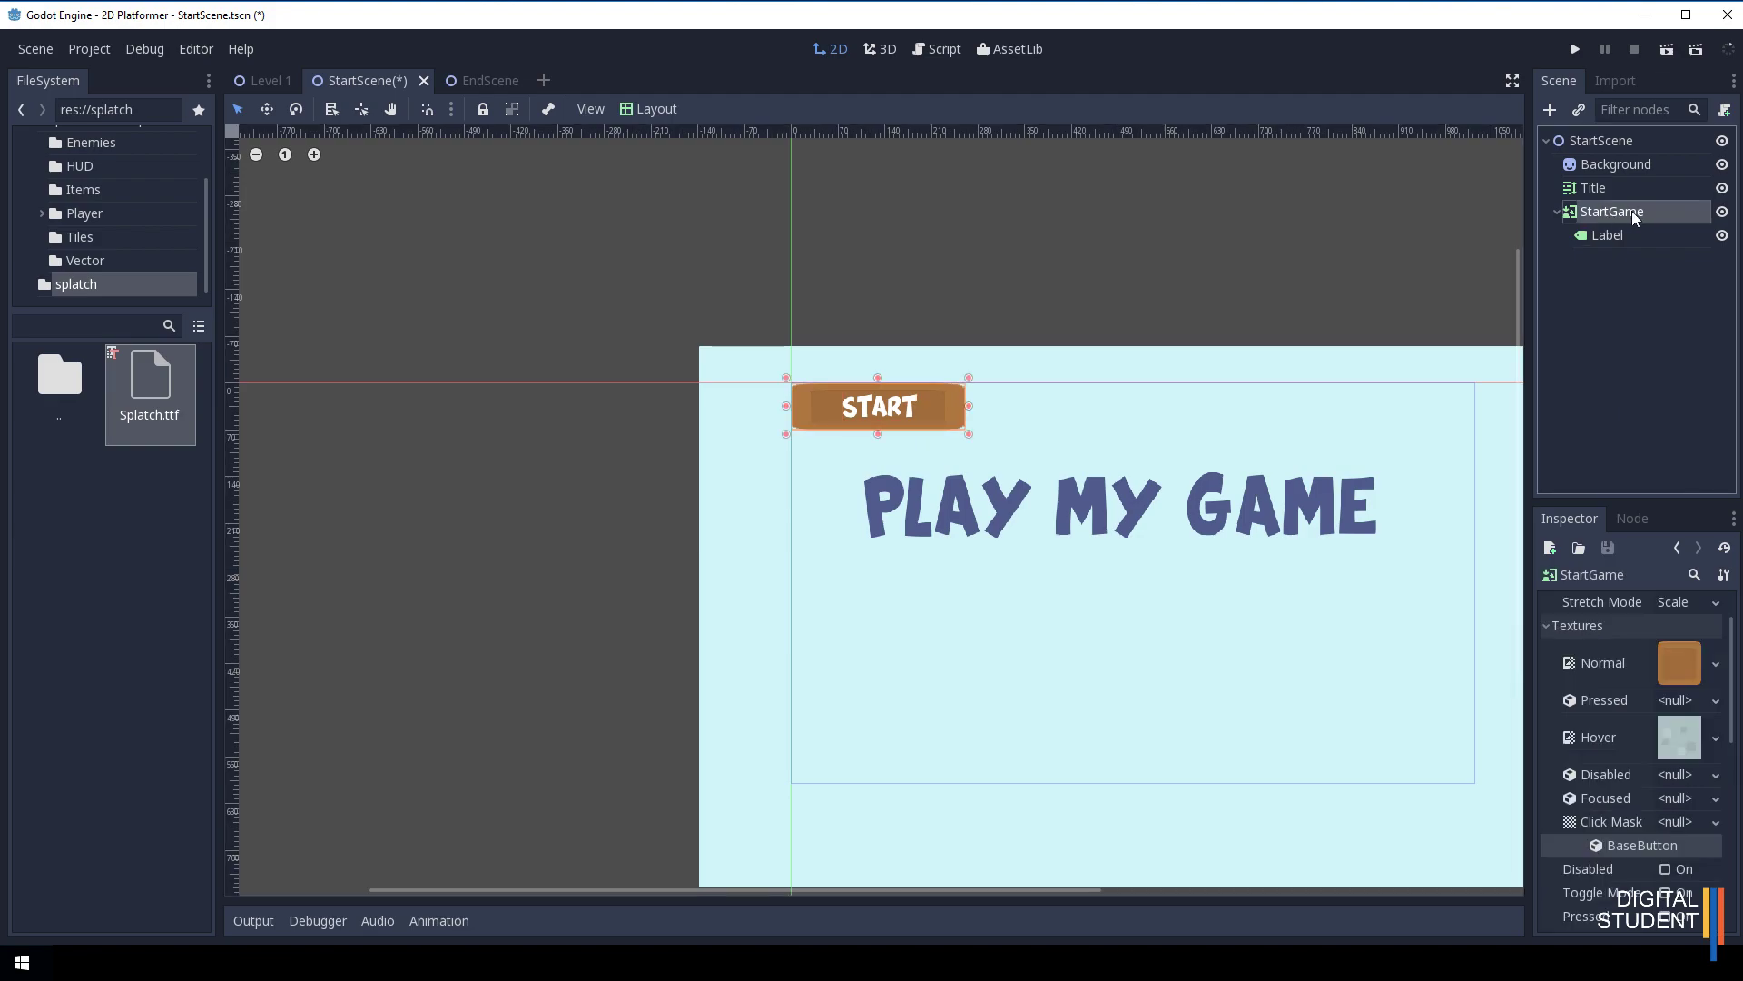
click(514, 110)
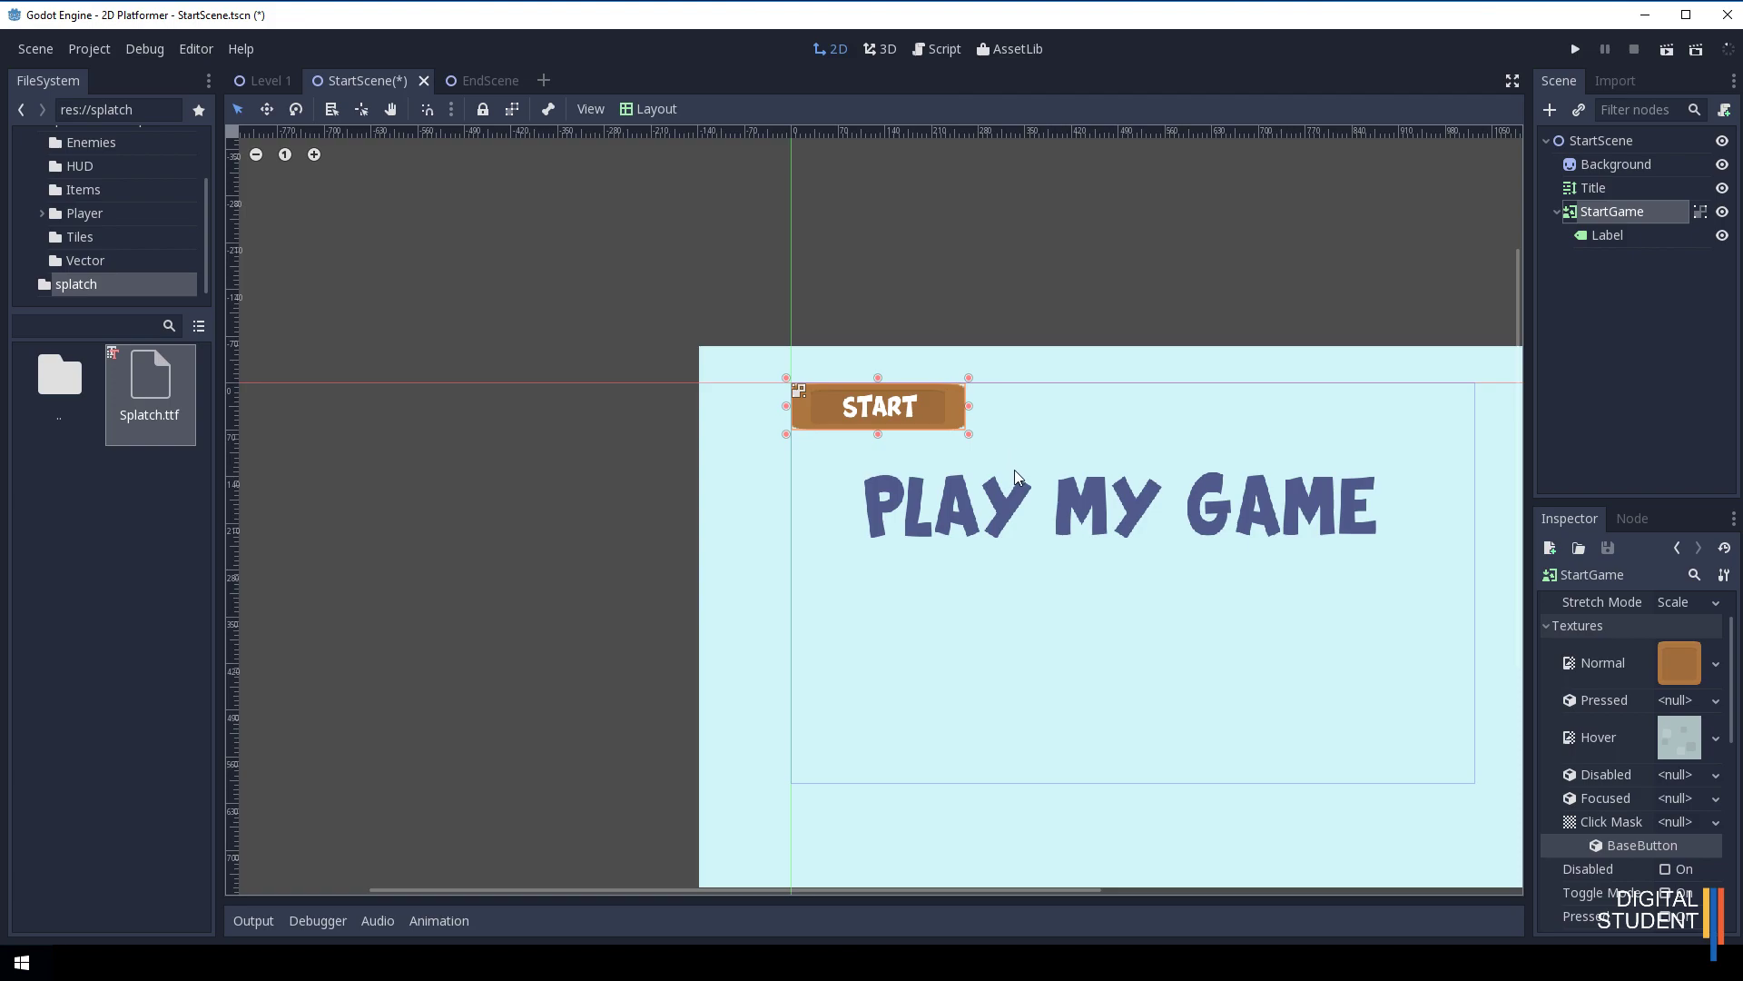
drag(905, 418, 1128, 621)
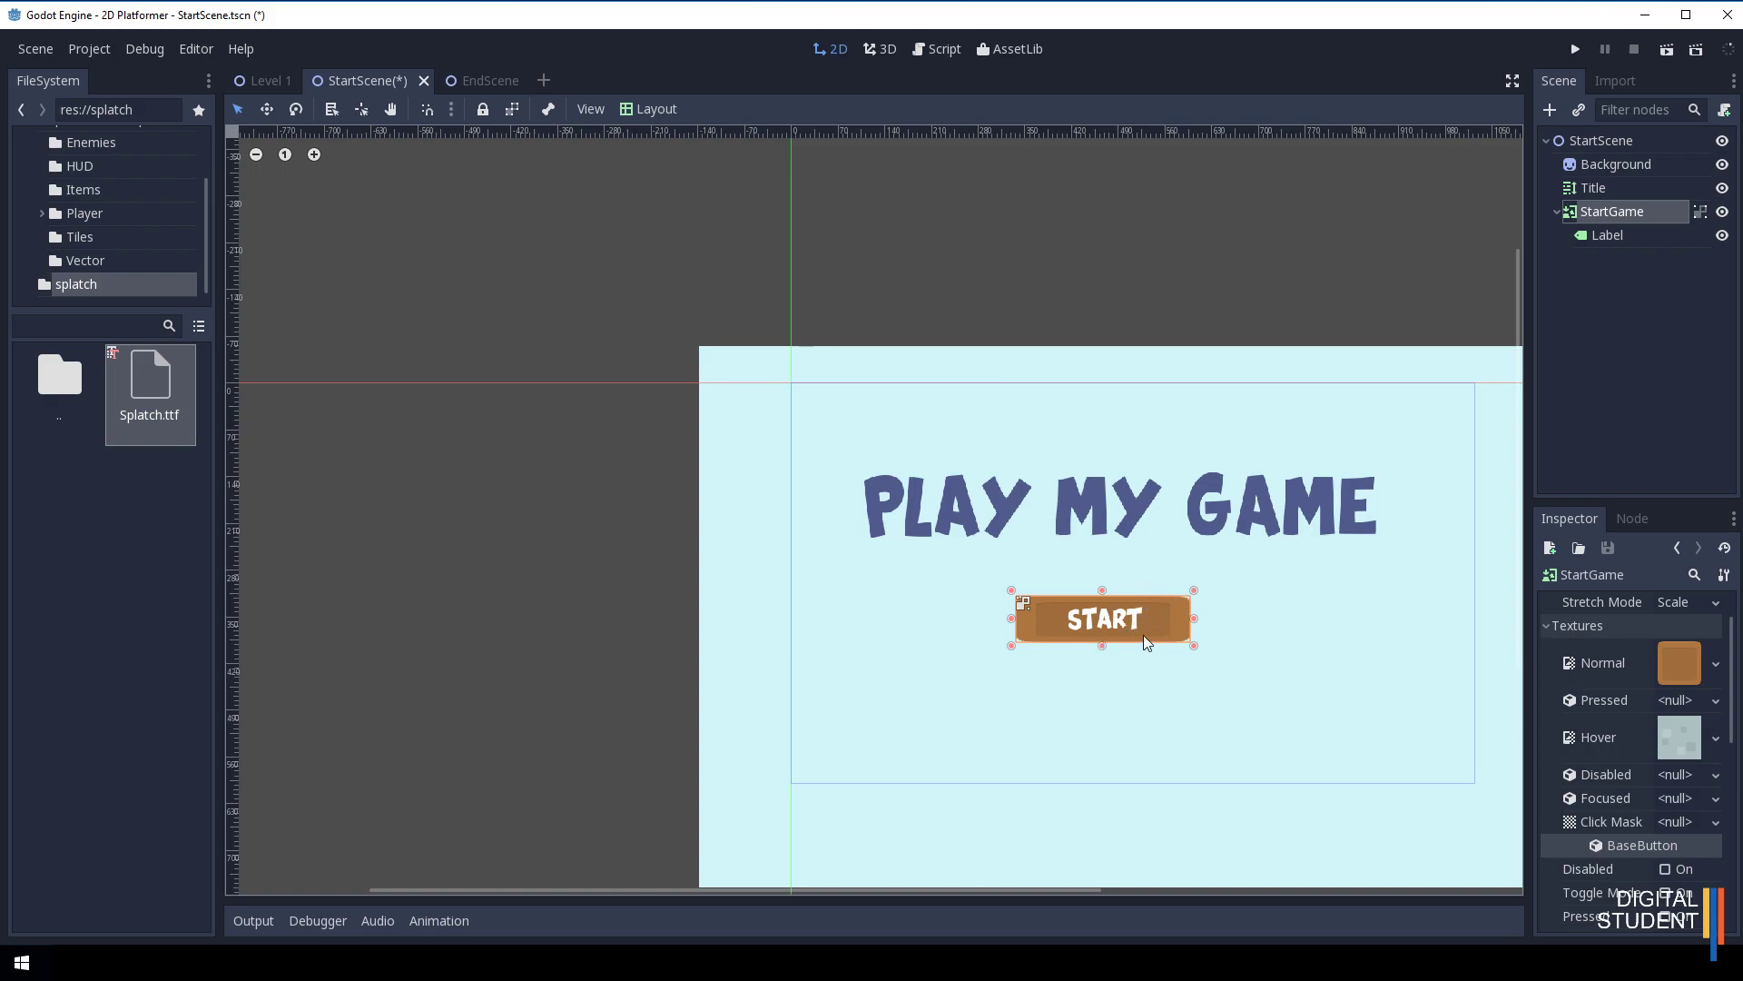
Save all open scenes.
middle_drag(1205, 373, 984, 273)
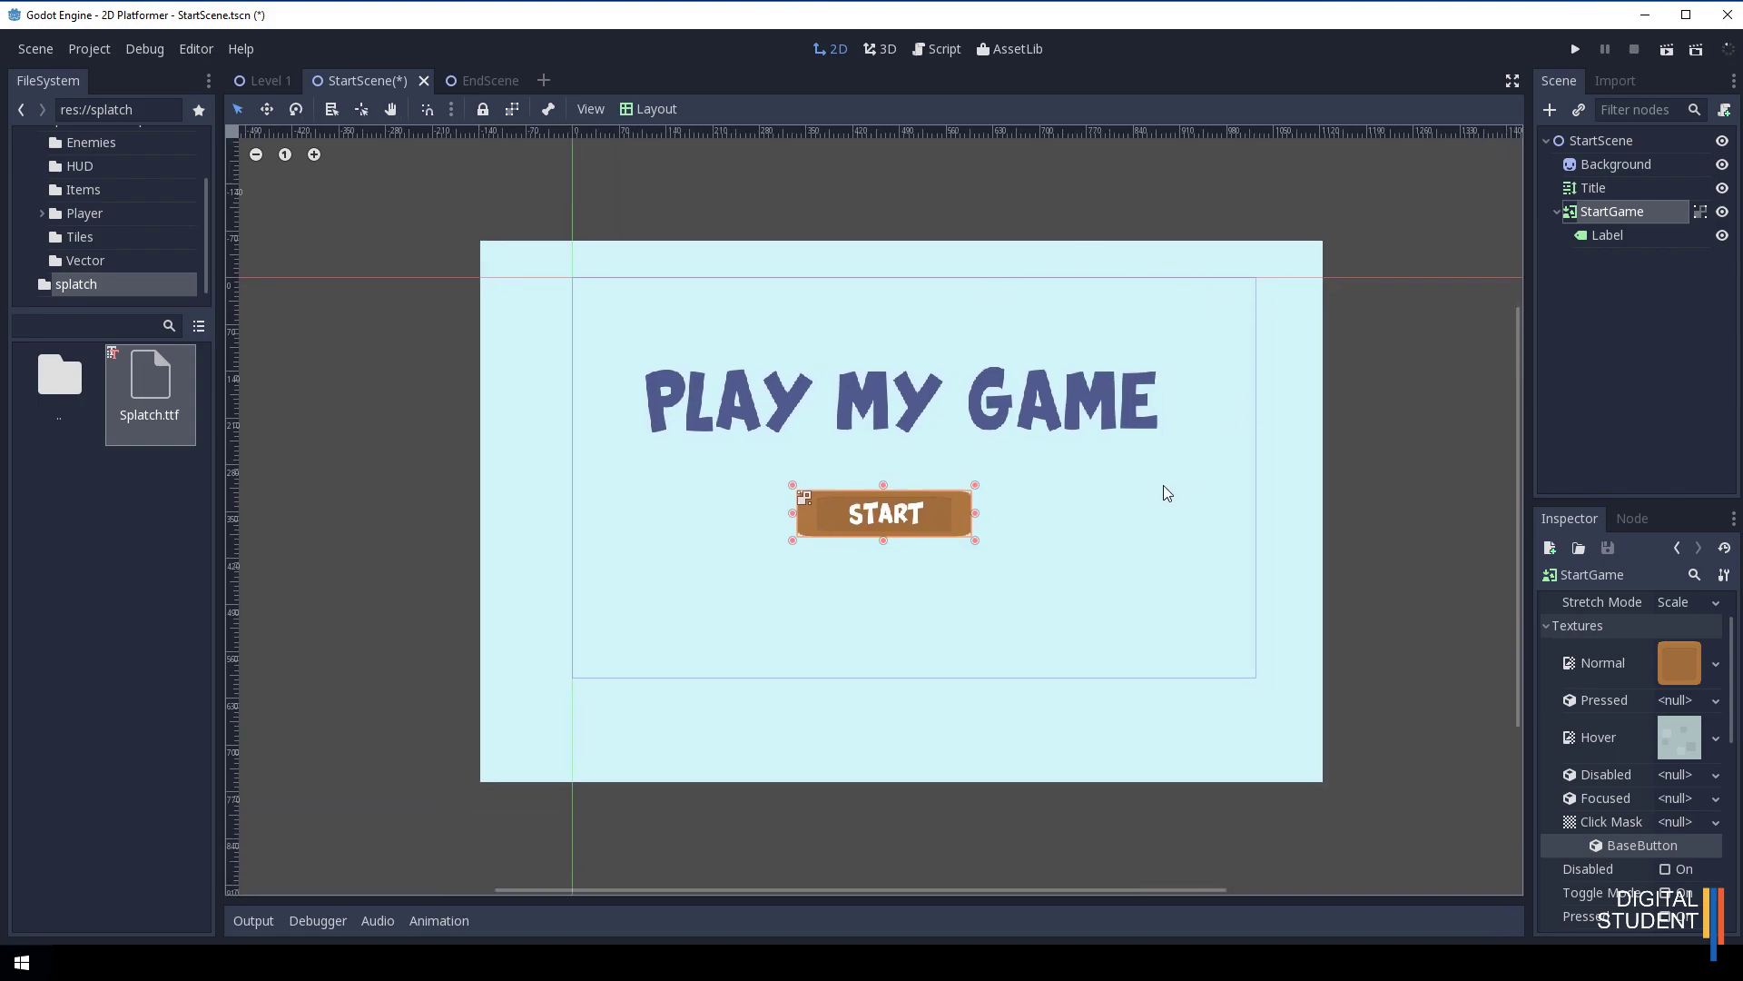
click(35, 49)
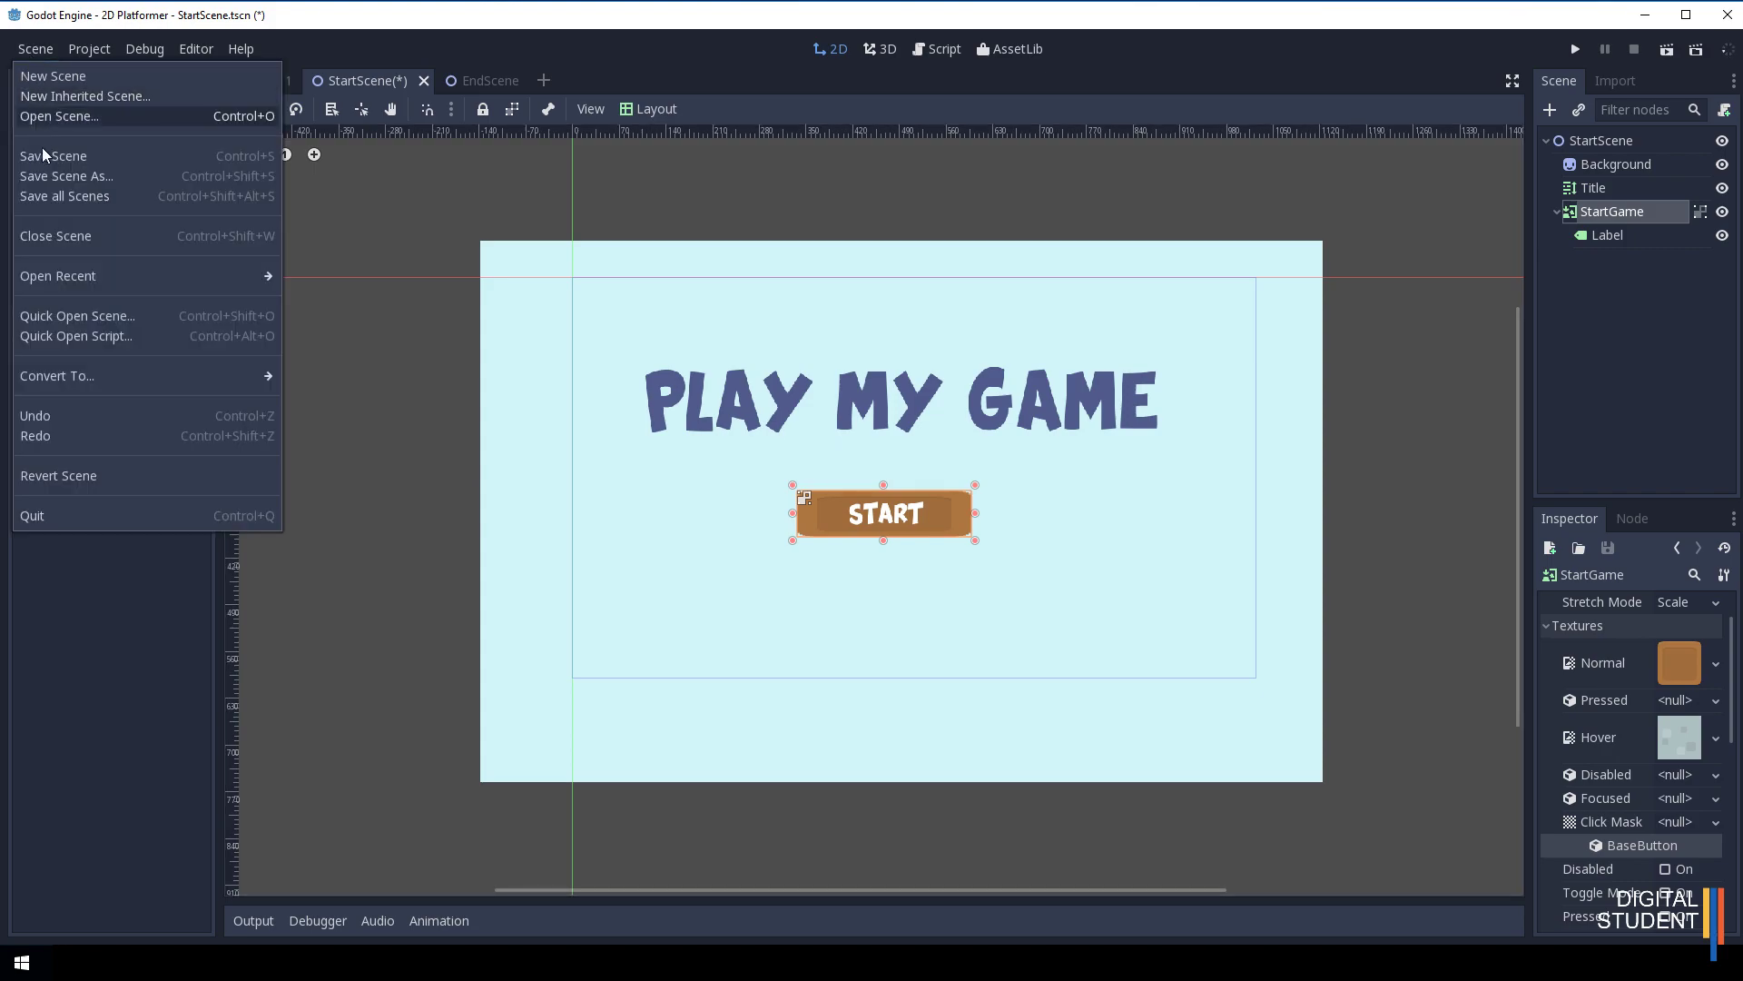
click(47, 198)
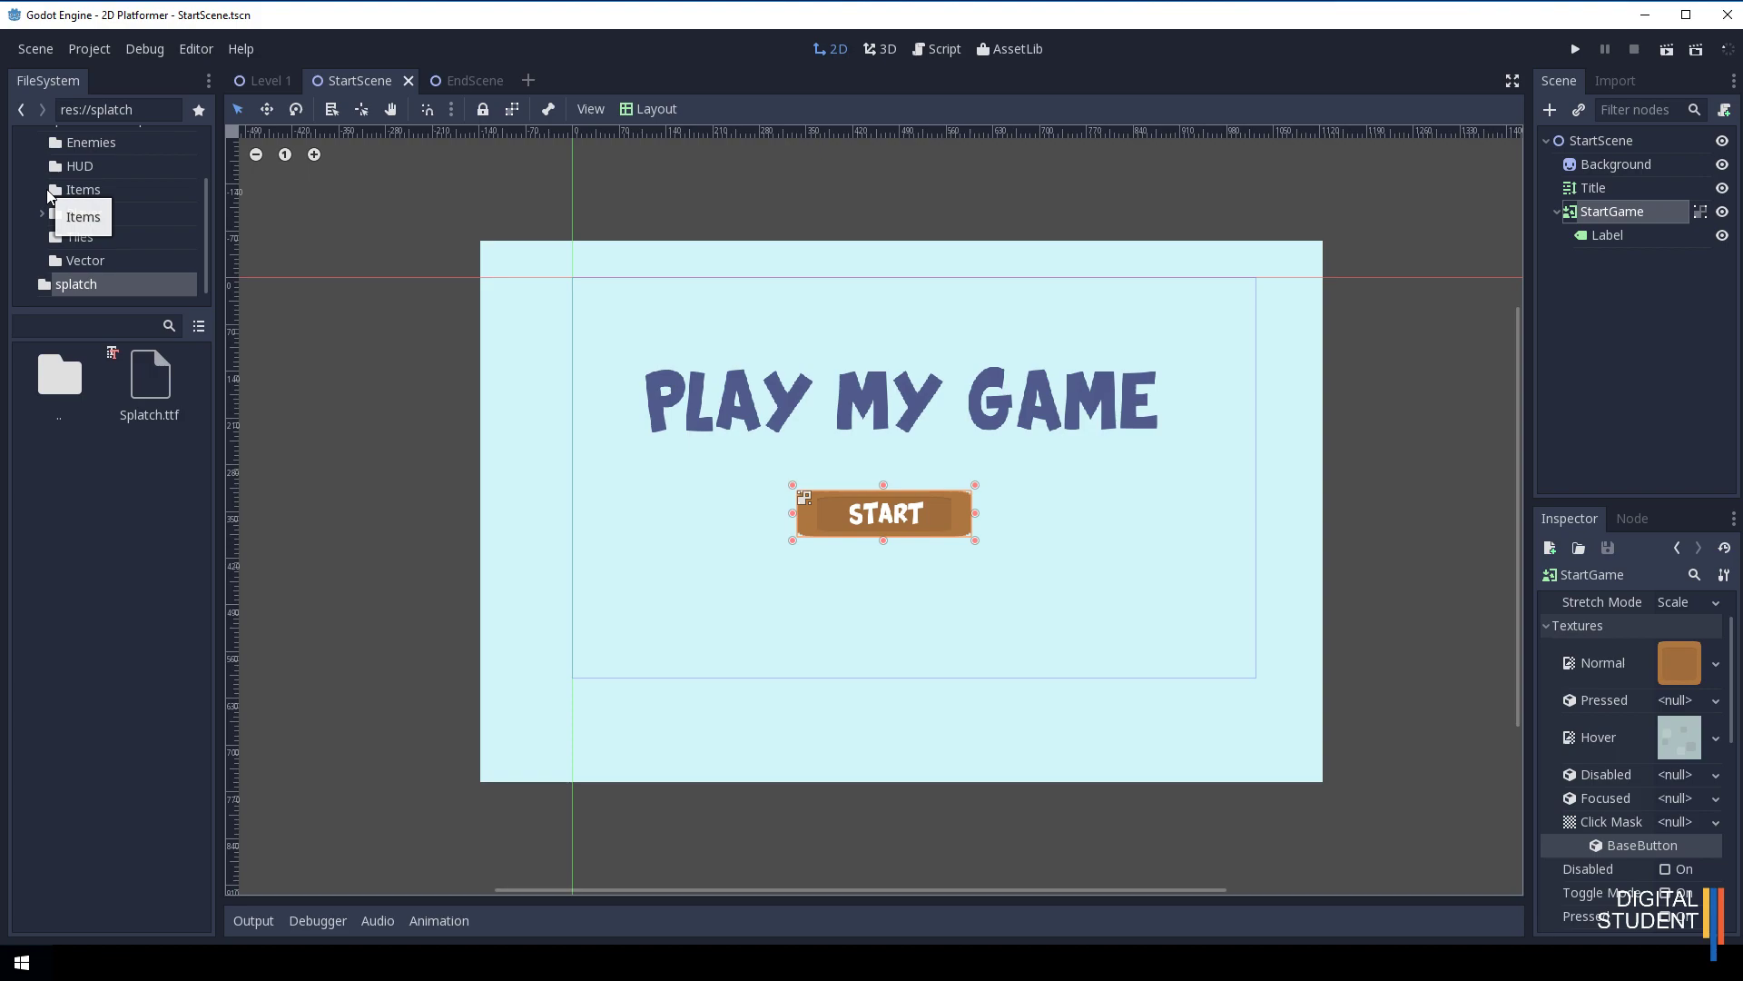
Attach a new GDScript, StartGame.gd, to the StartGame node and delete the template code below the extends line.
click(1584, 361)
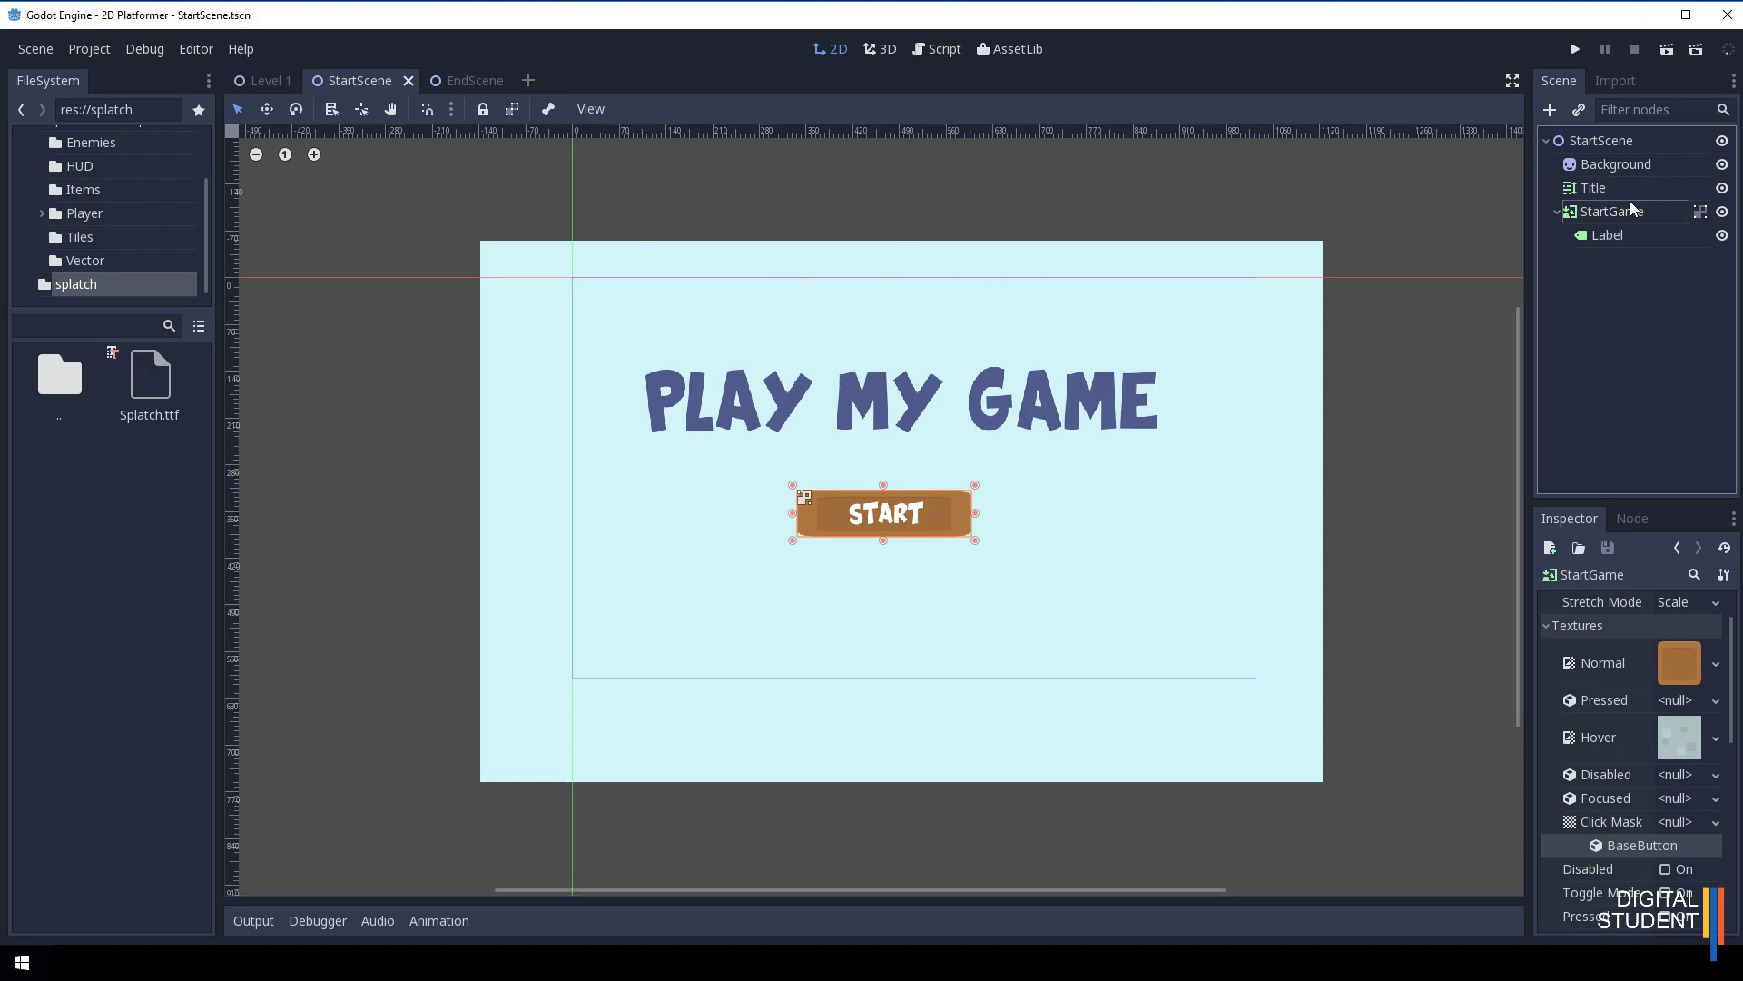
click(1581, 215)
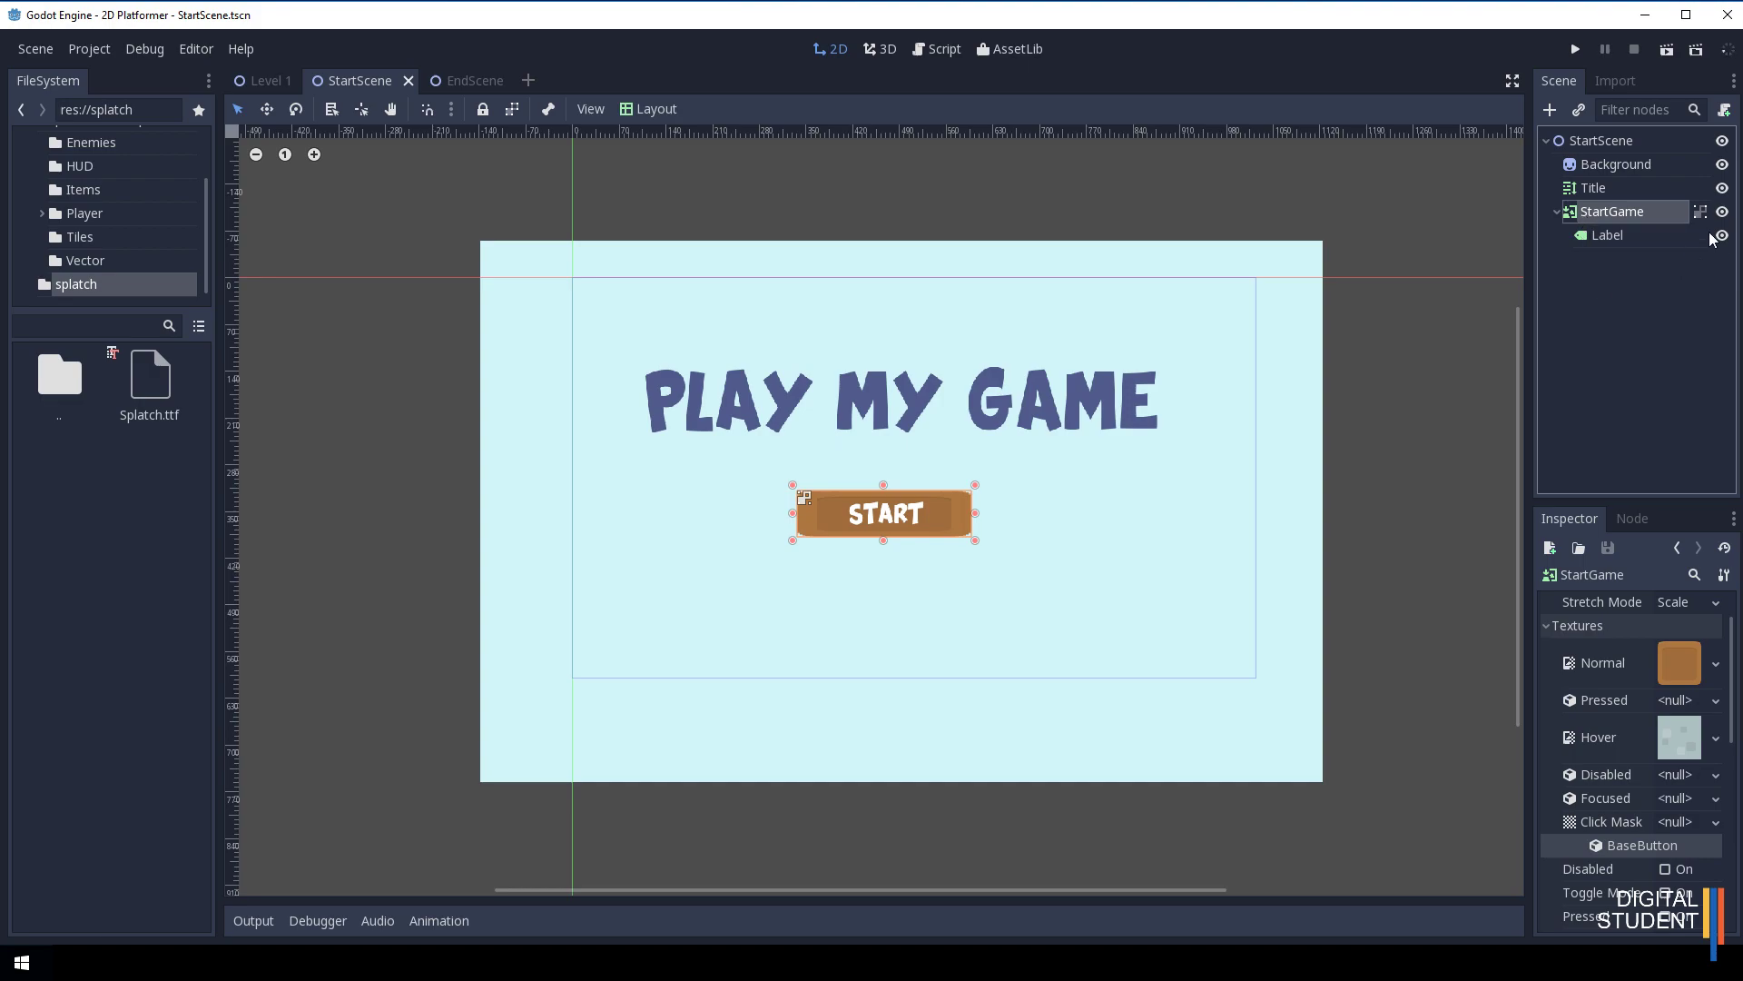
click(1724, 110)
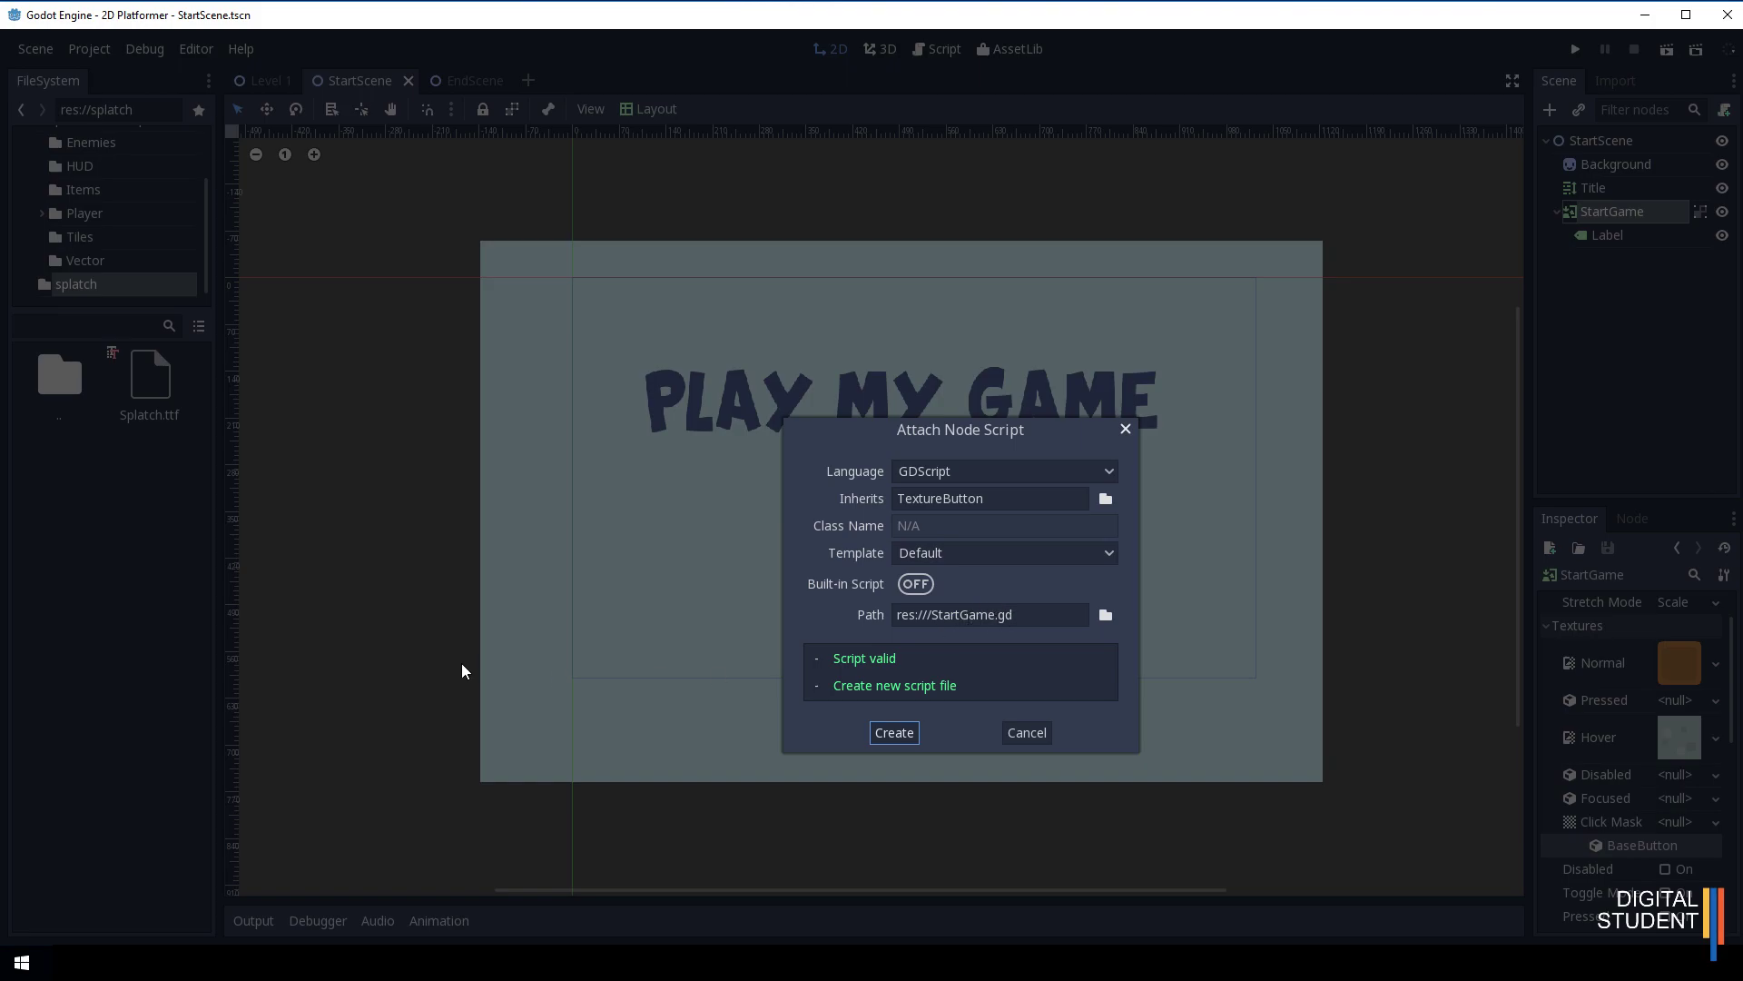
click(906, 734)
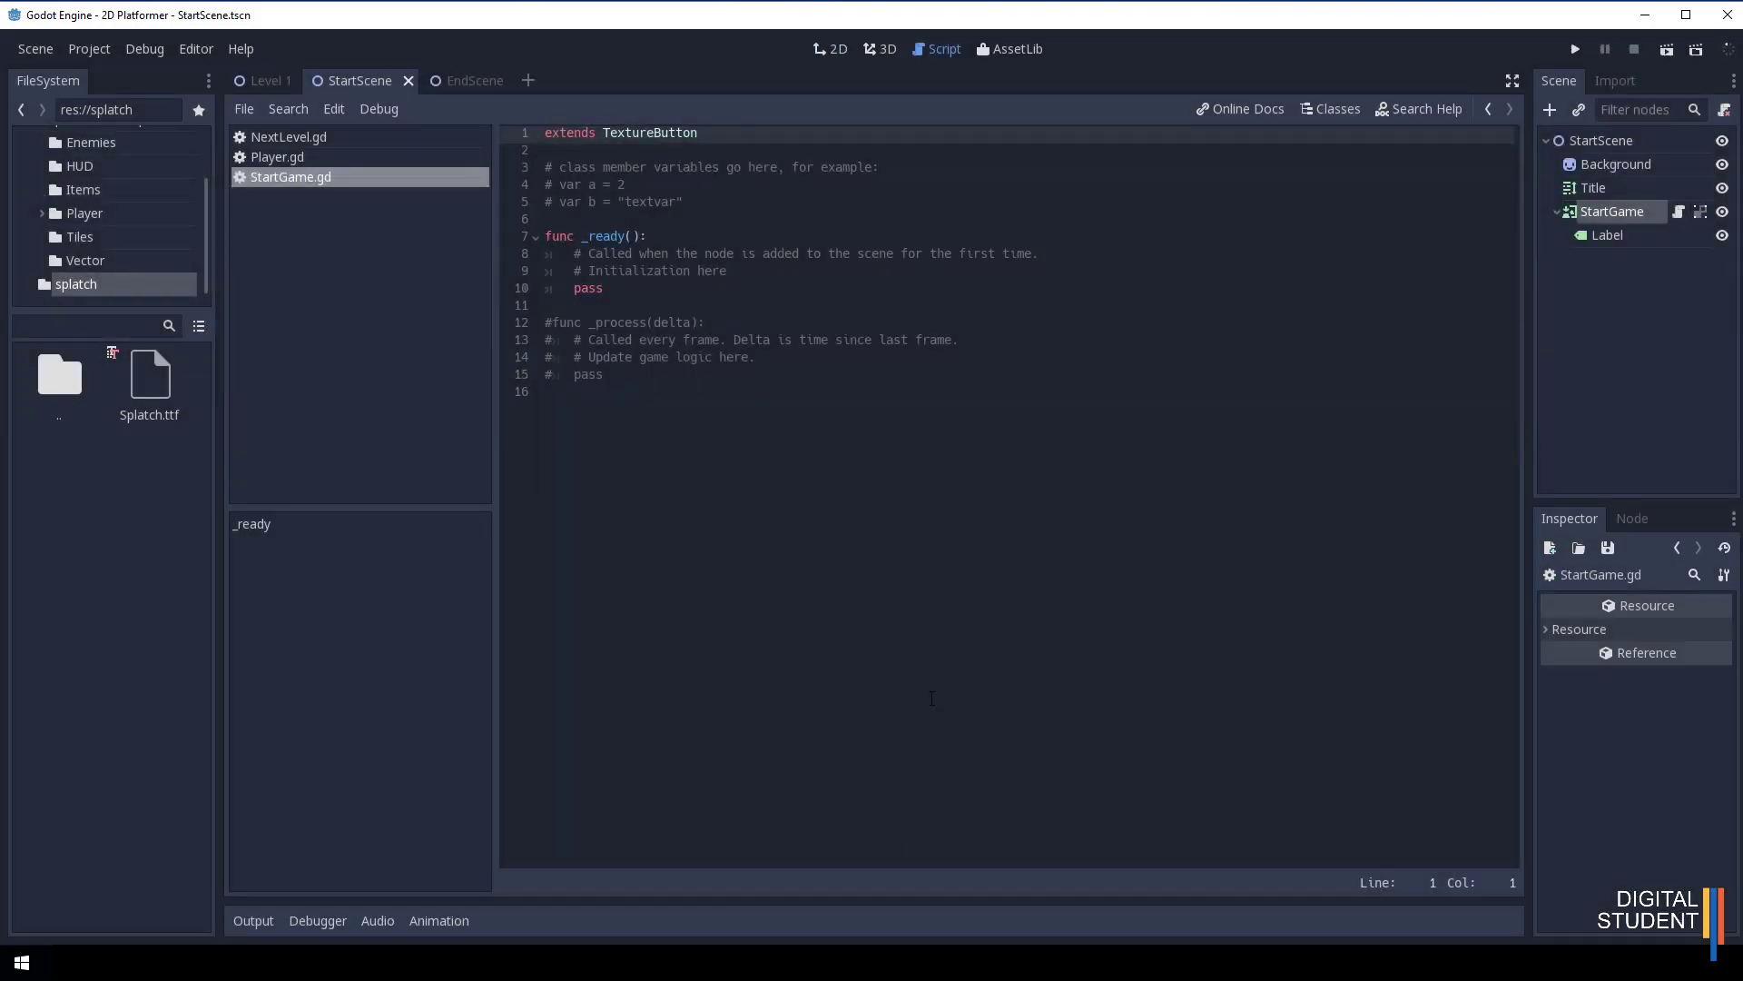
drag(548, 167, 637, 393)
key(BackSpace)
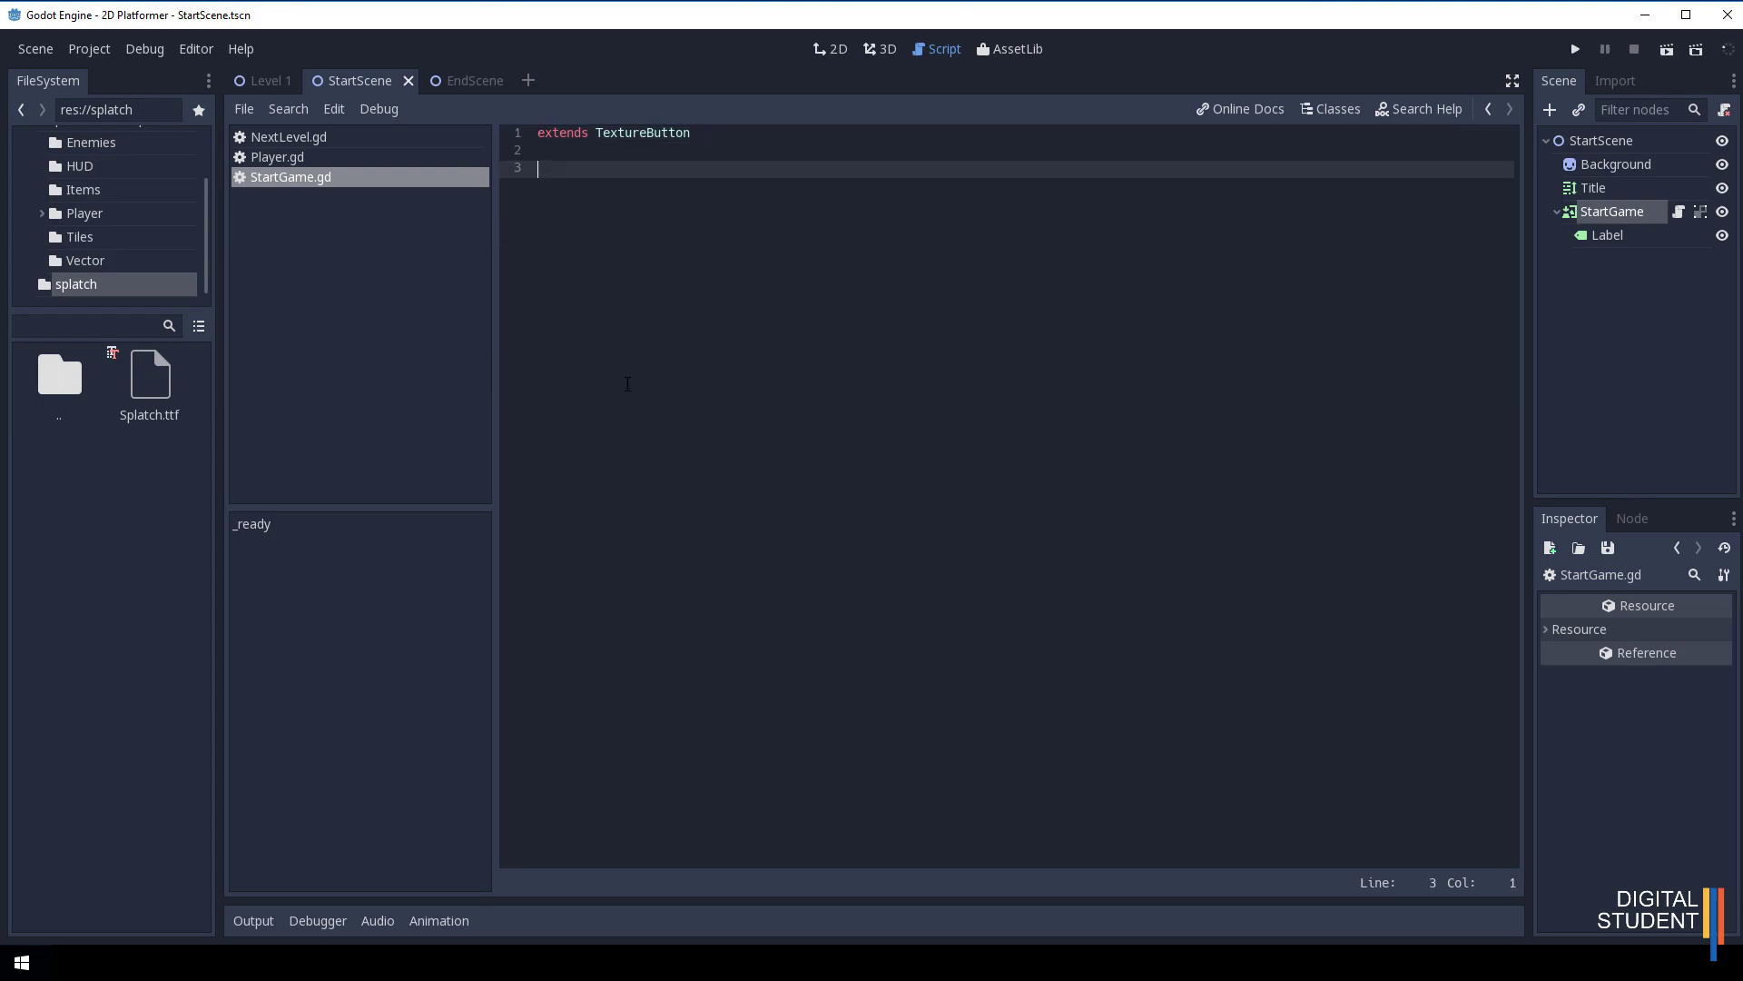
Connect StartGame's pressed() signal to the StartGame node itself, using the method _on_StartGame_pressed.
click(1574, 214)
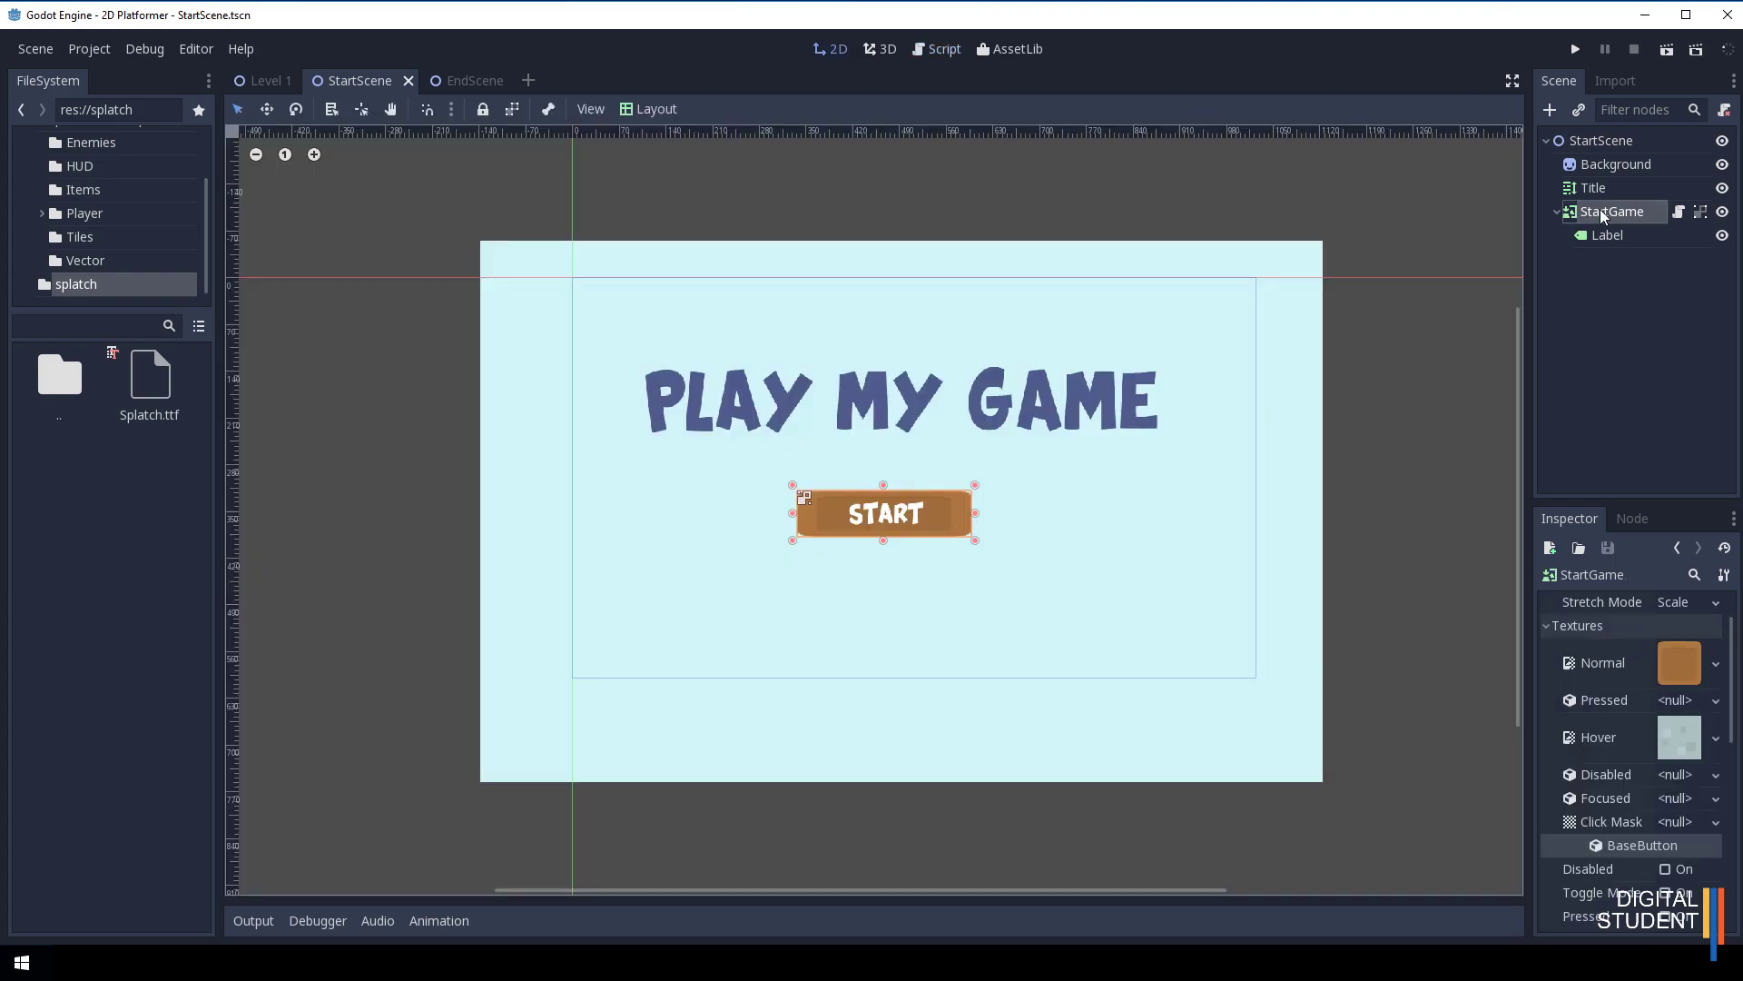
click(1627, 519)
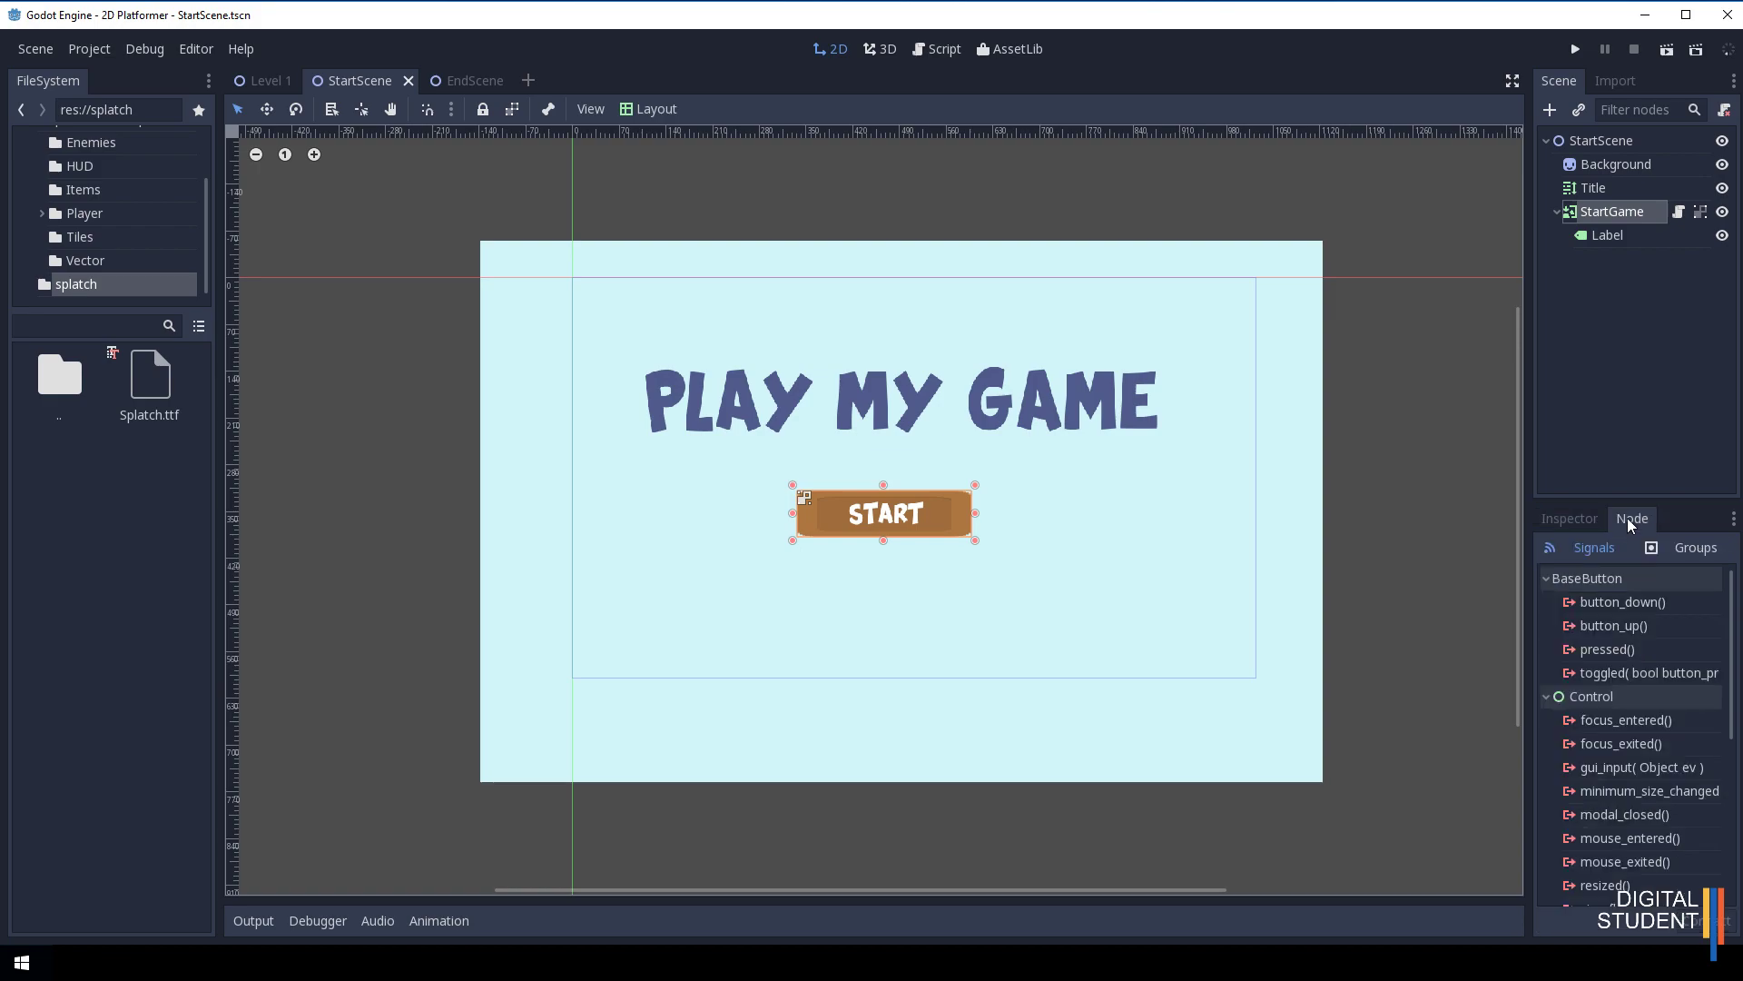
click(1601, 648)
double_click(1604, 651)
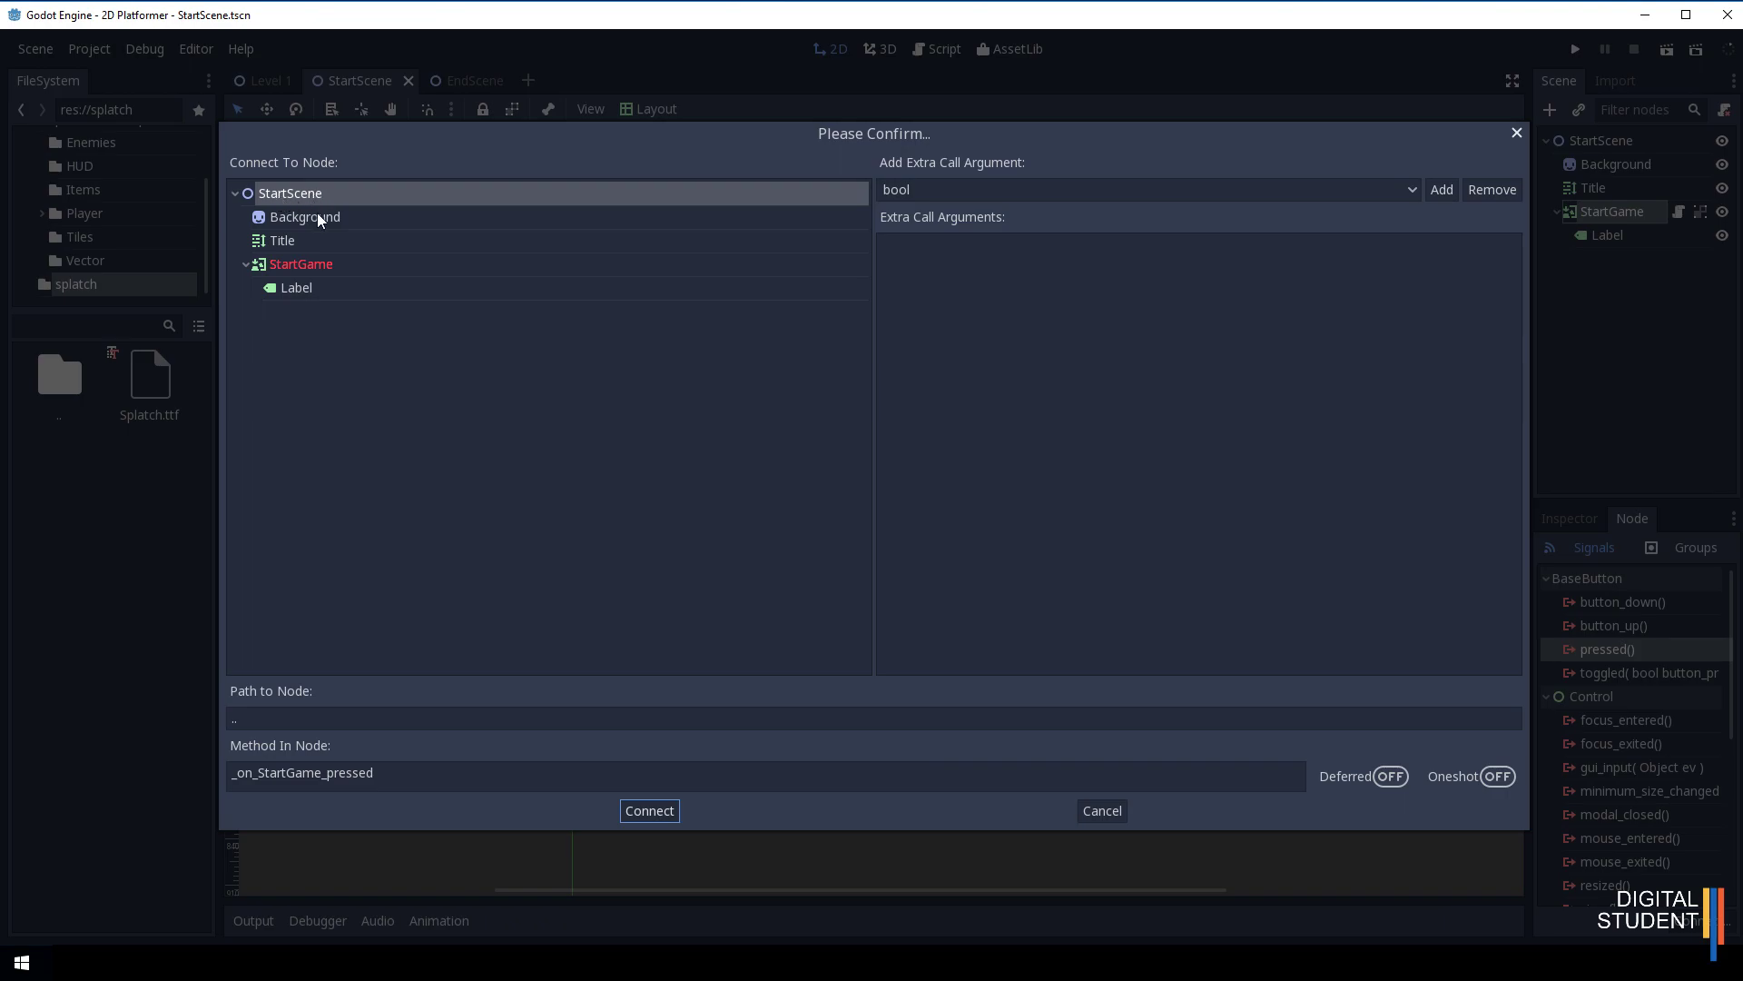
click(368, 269)
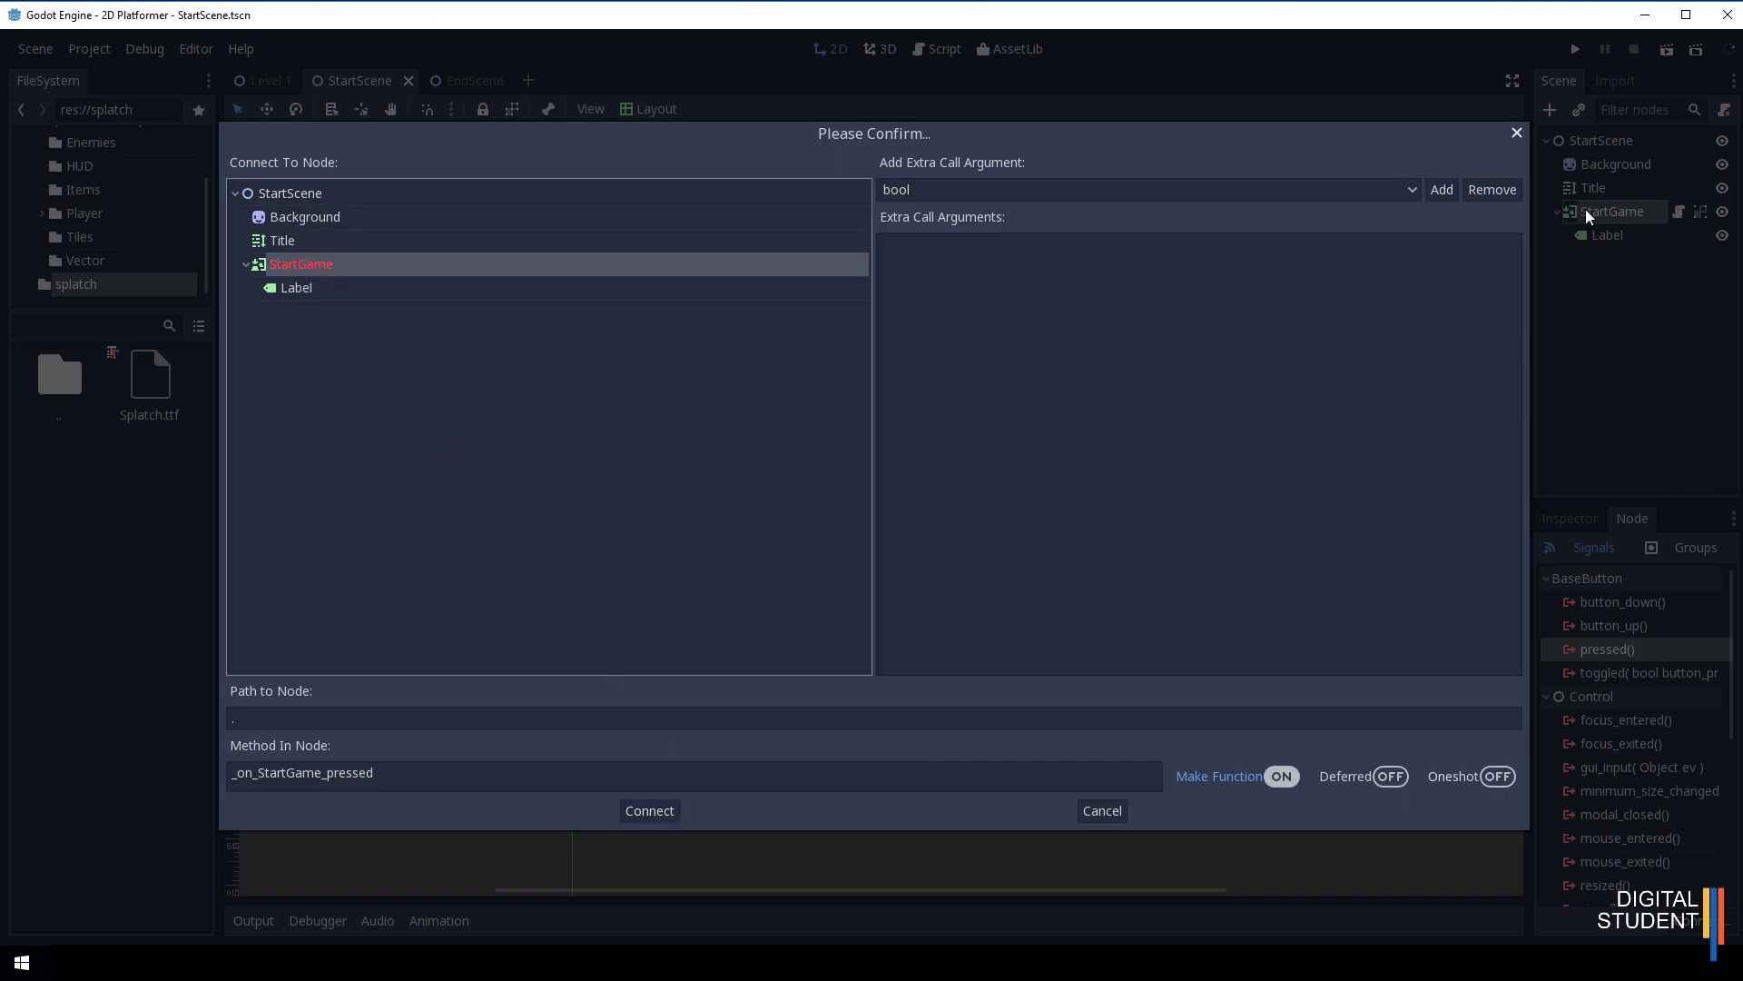
click(650, 810)
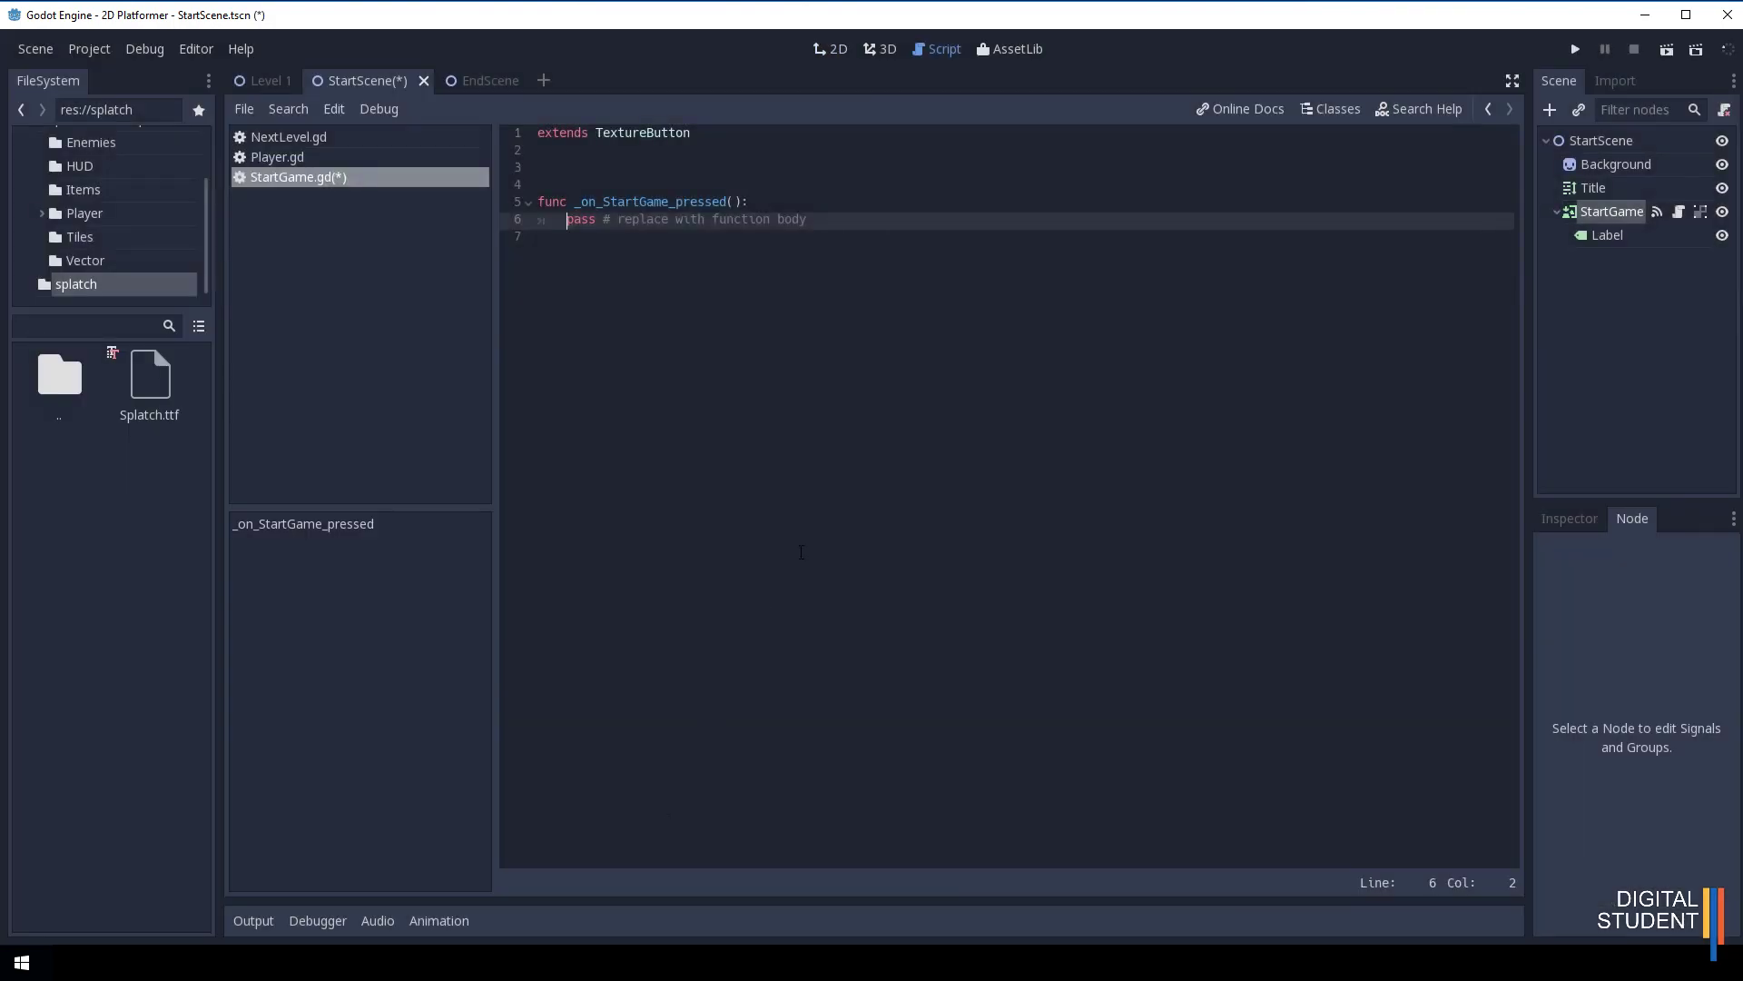
Add the line get_tree().change_scene("") above pass in the _on_StartGame_pressed function, leaving the cursor between the quotes.
click(797, 198)
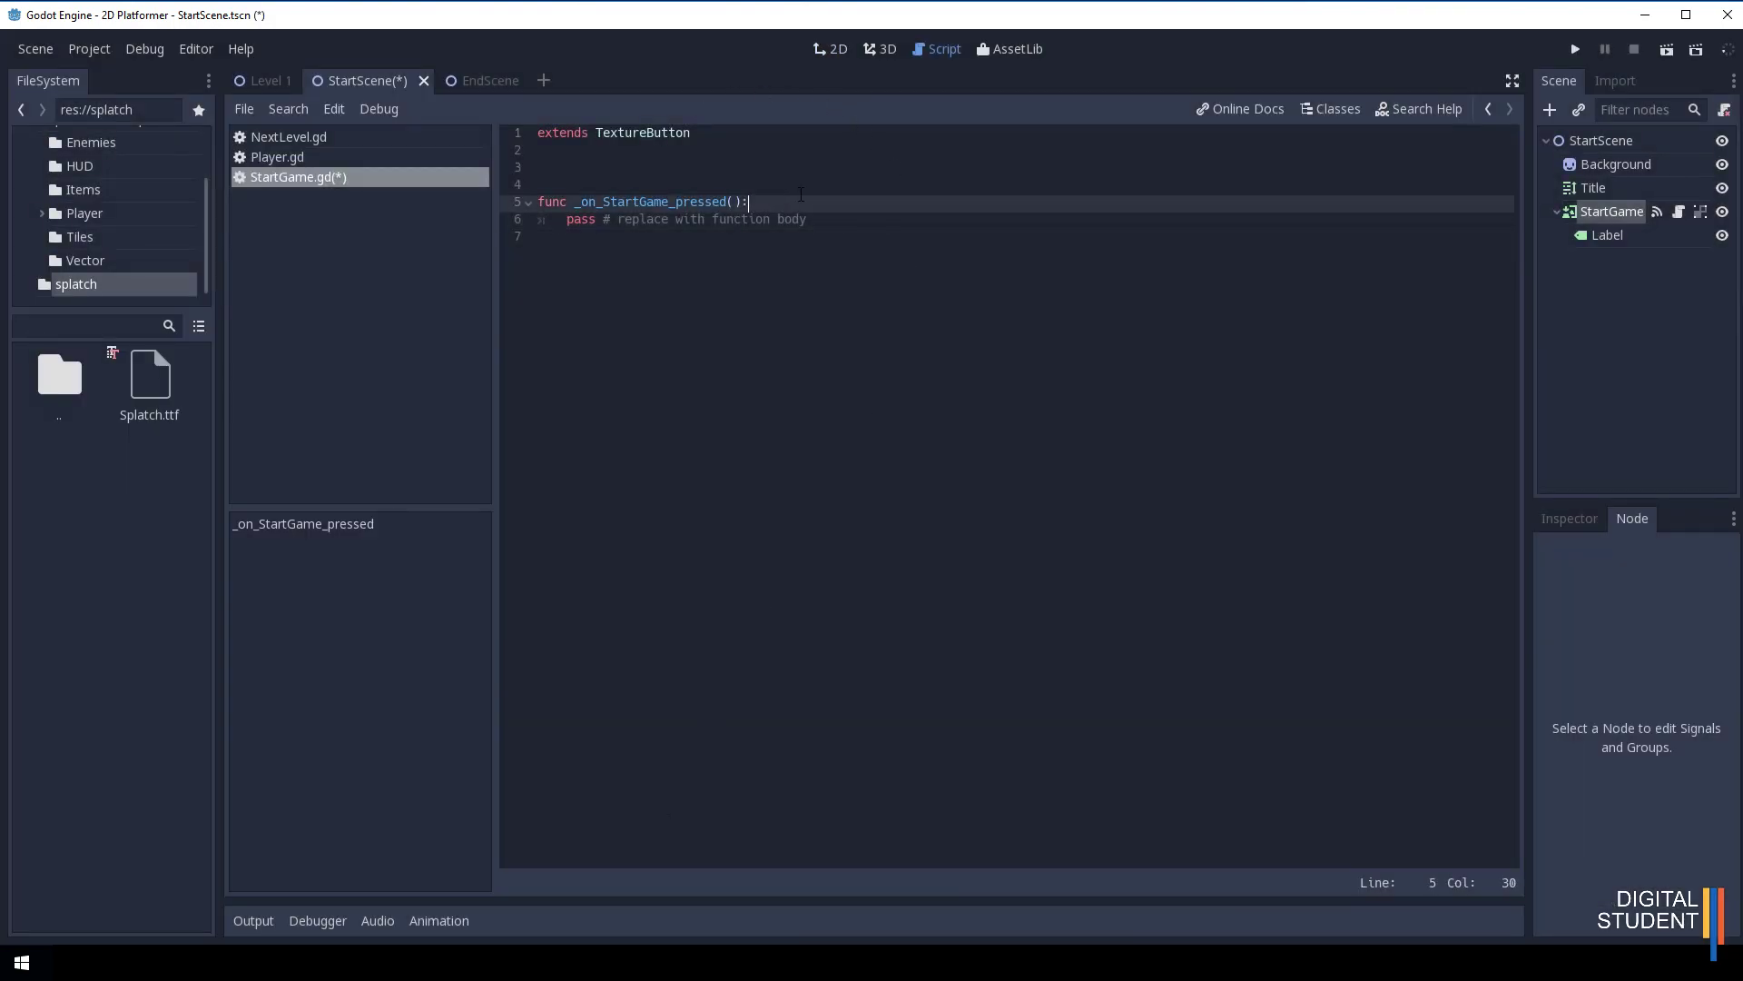
key(Return)
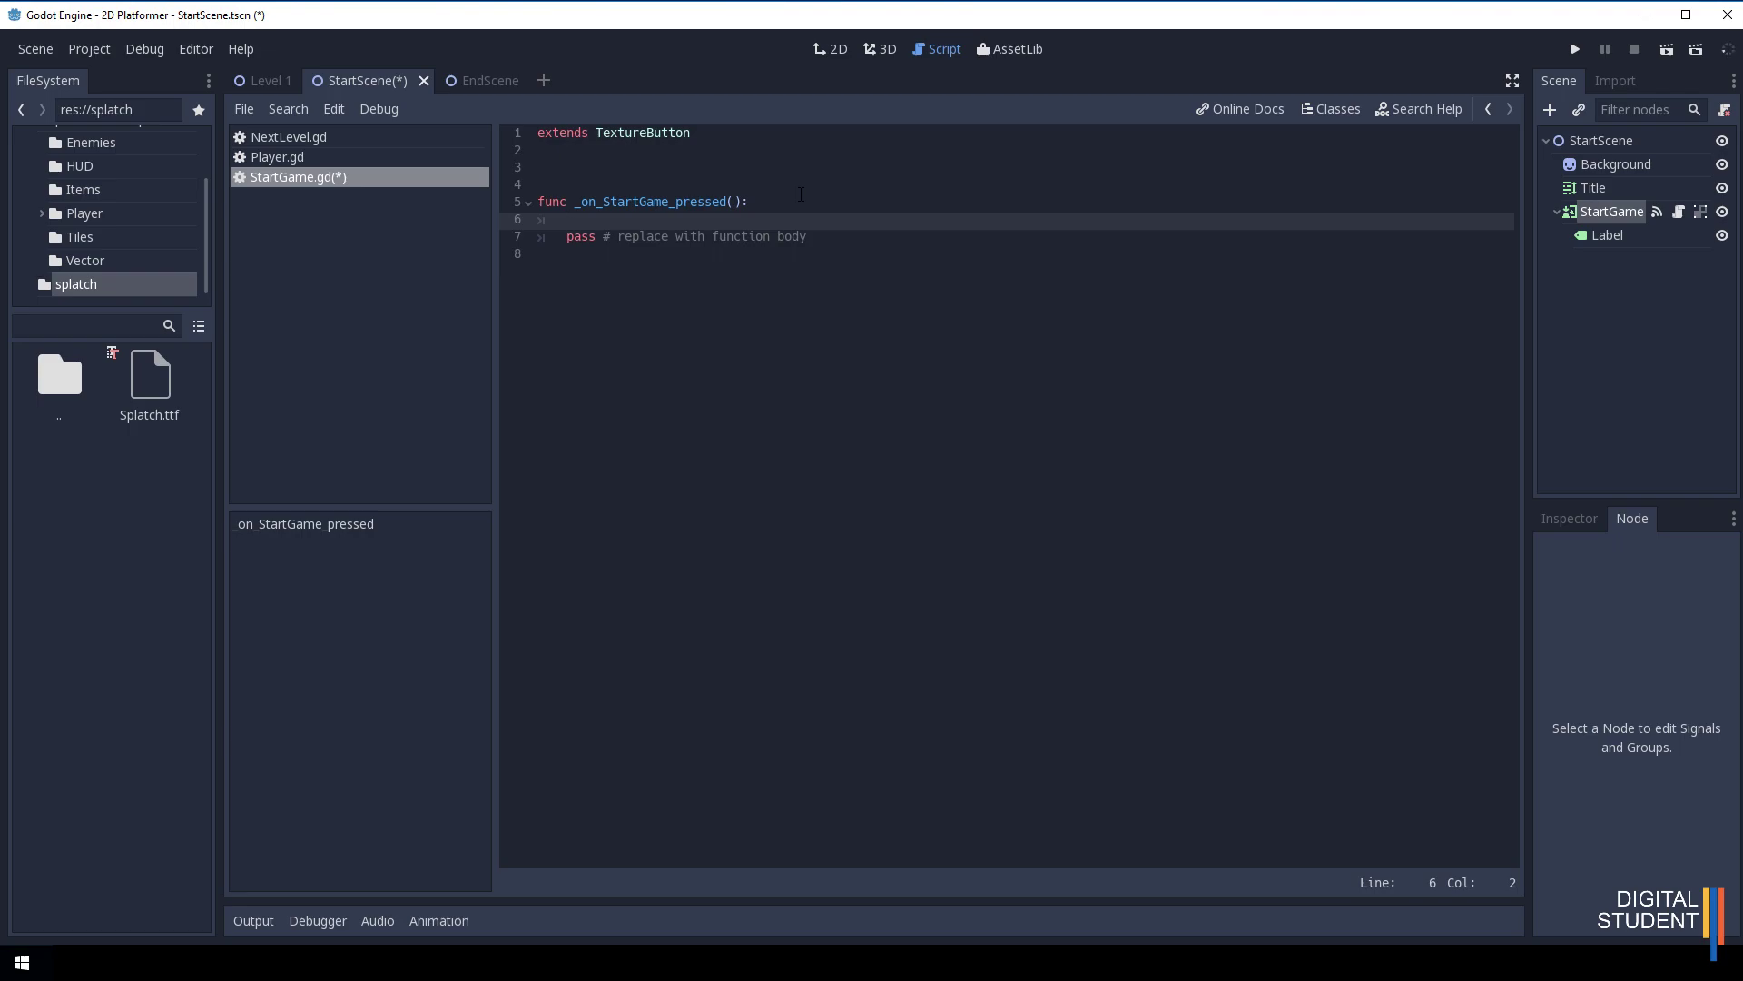
text(get)
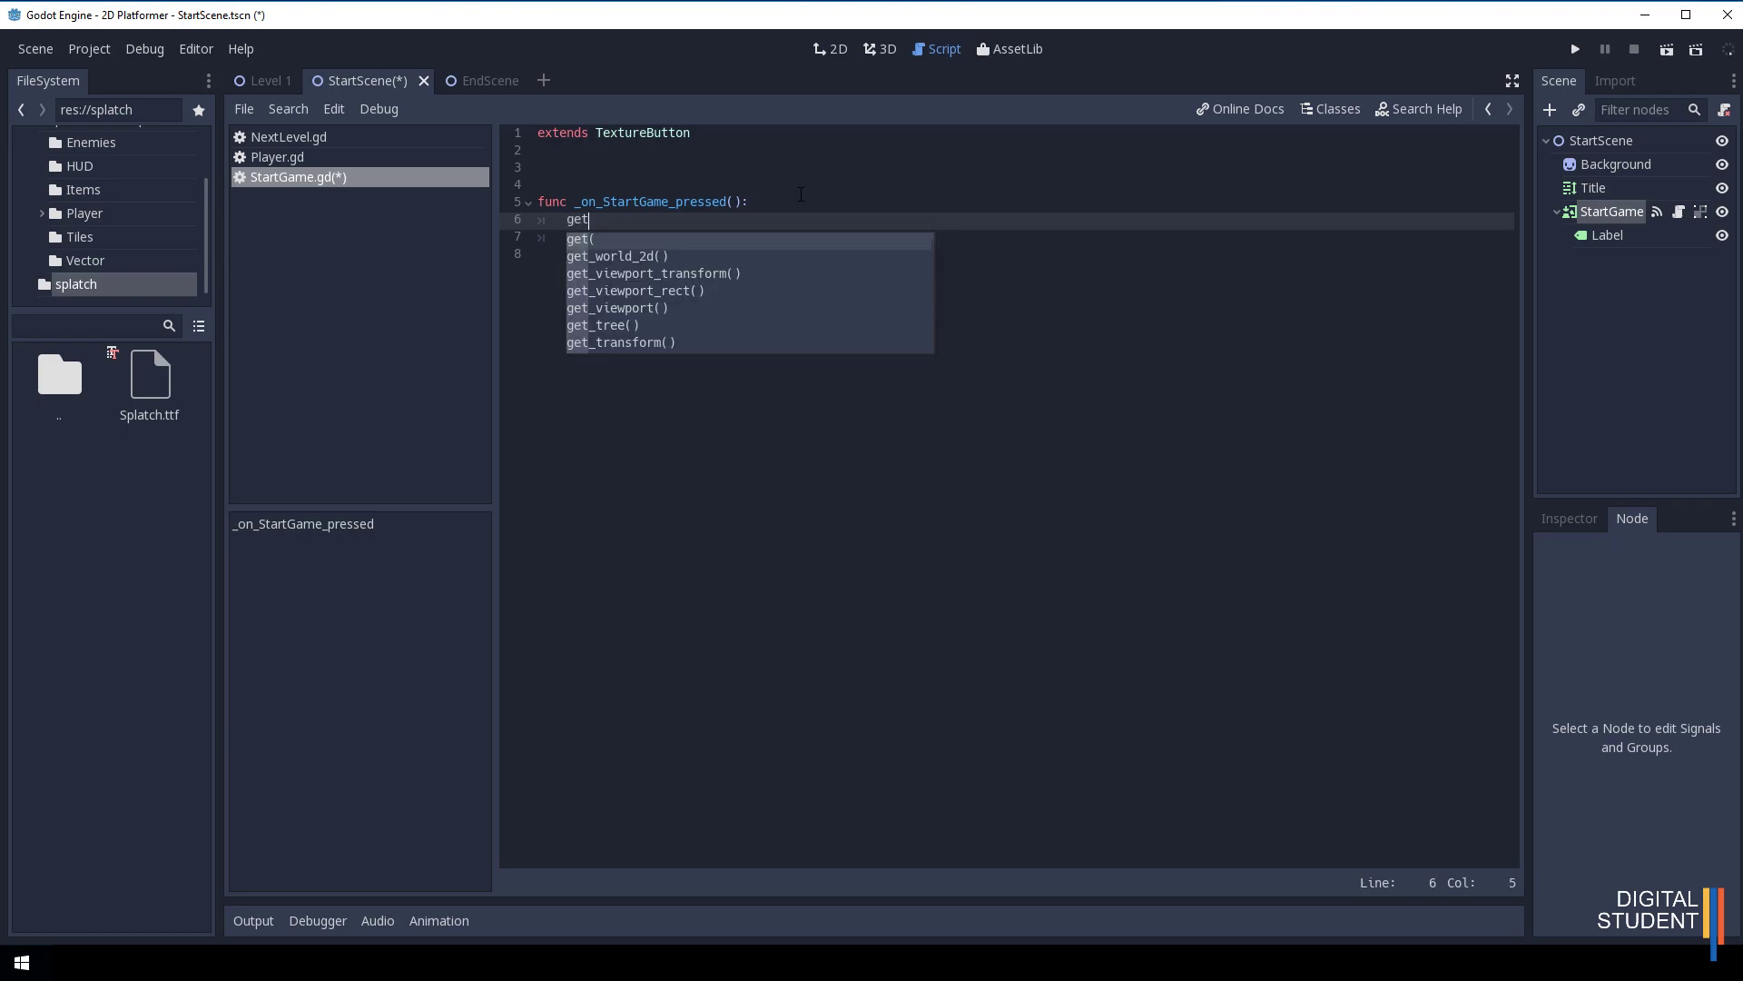
text(_tree)
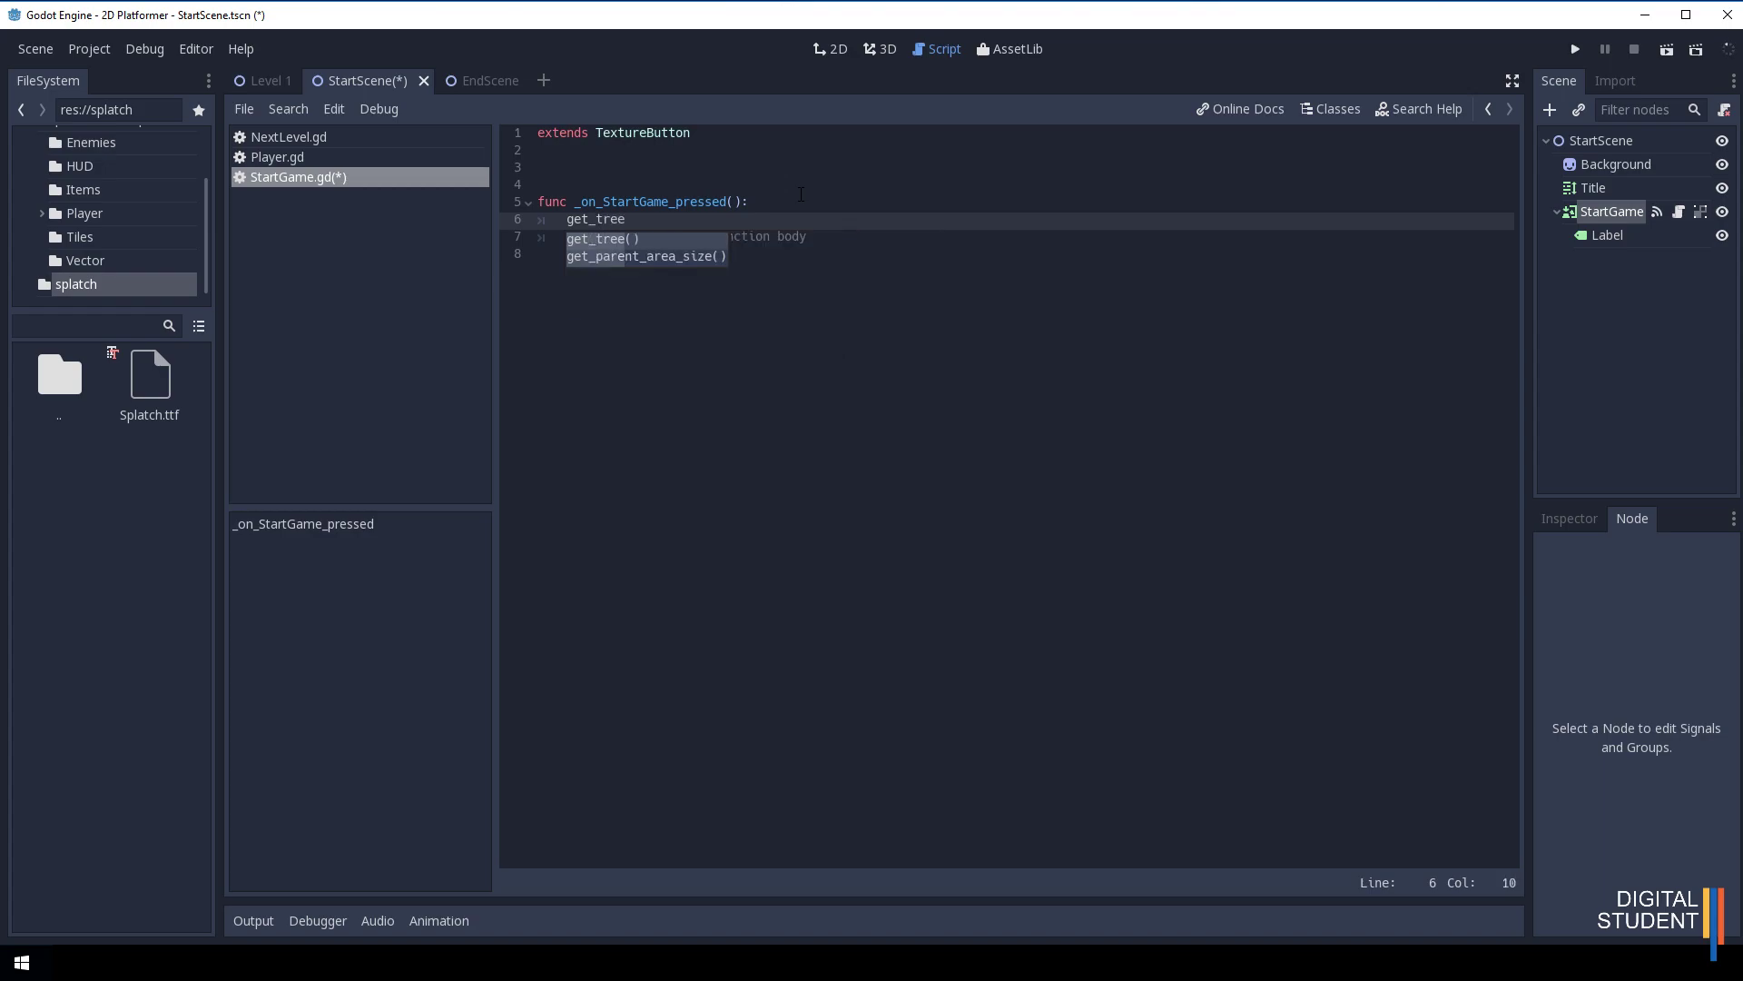
click(590, 238)
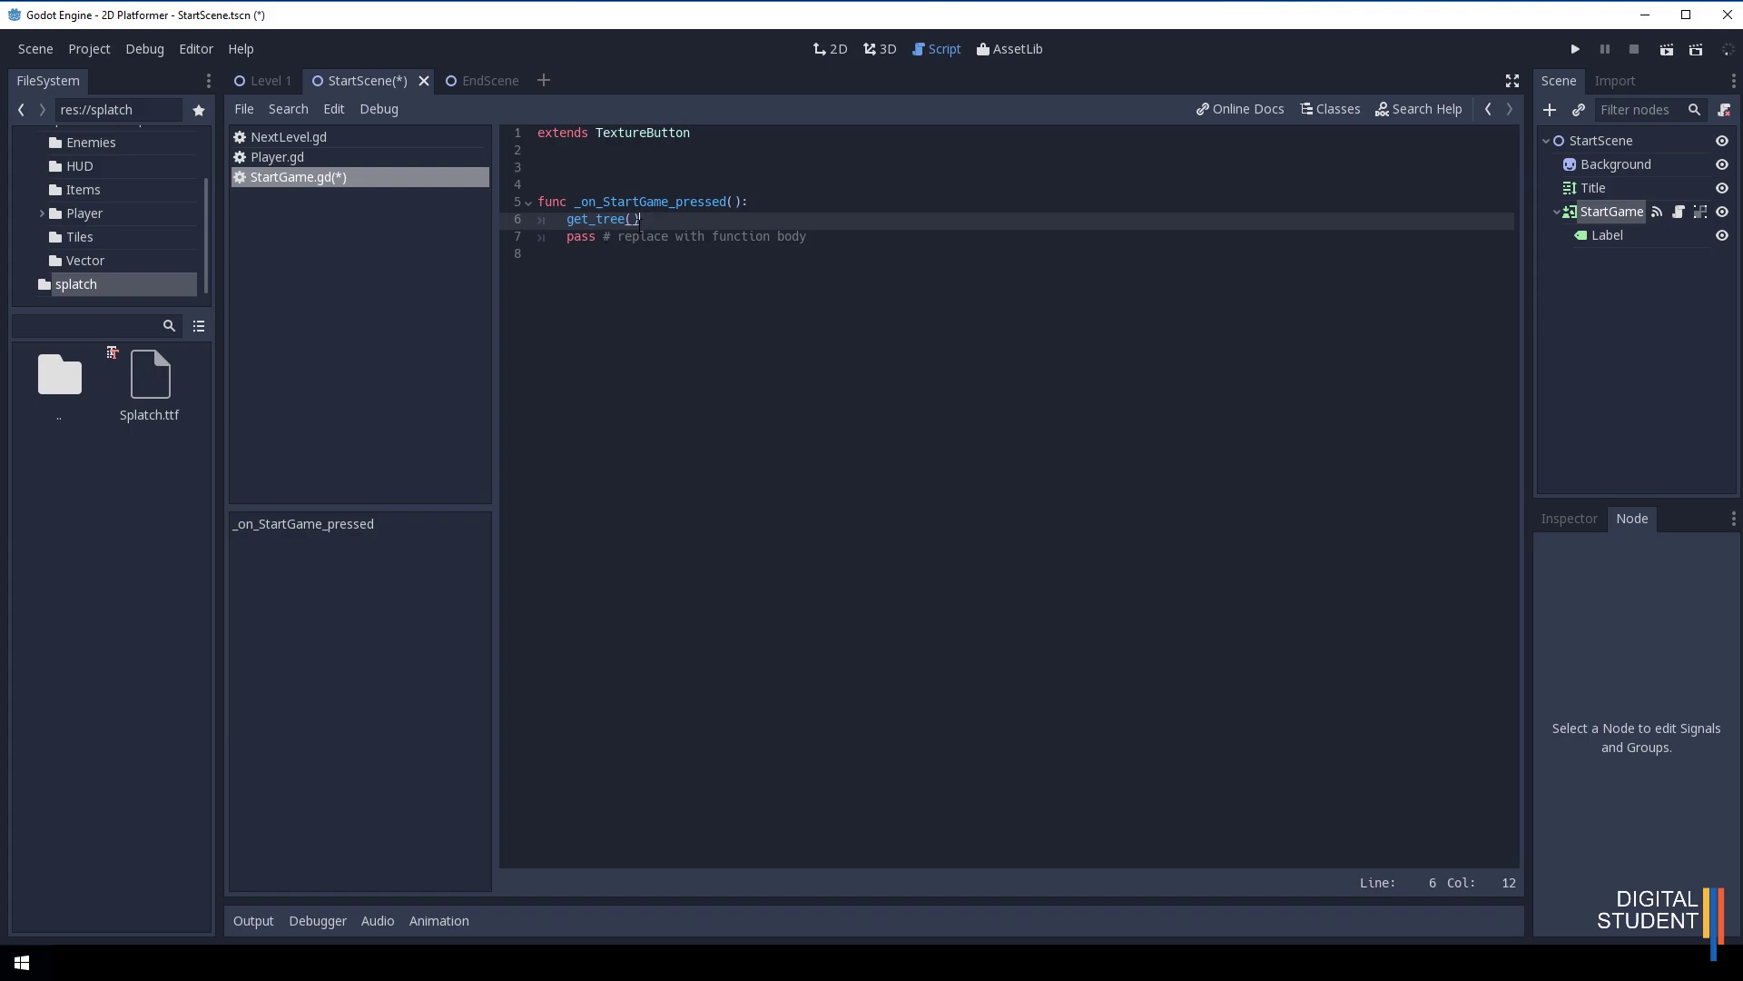
text(.ch)
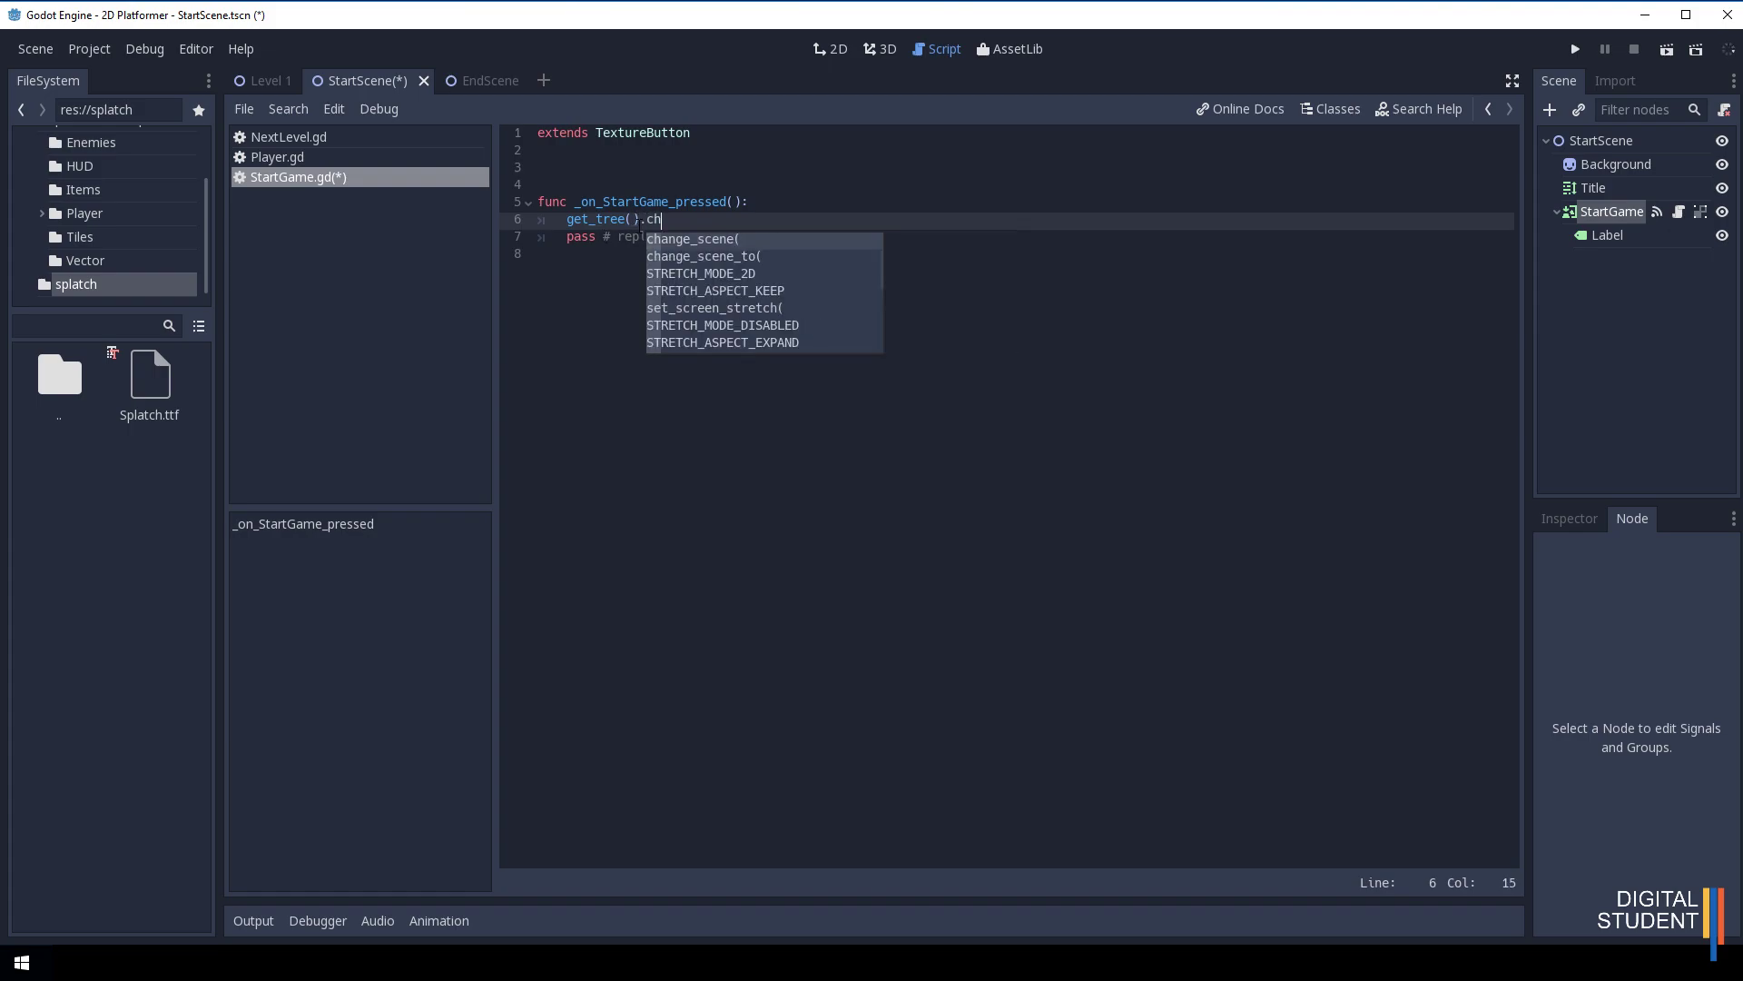
key(Down)
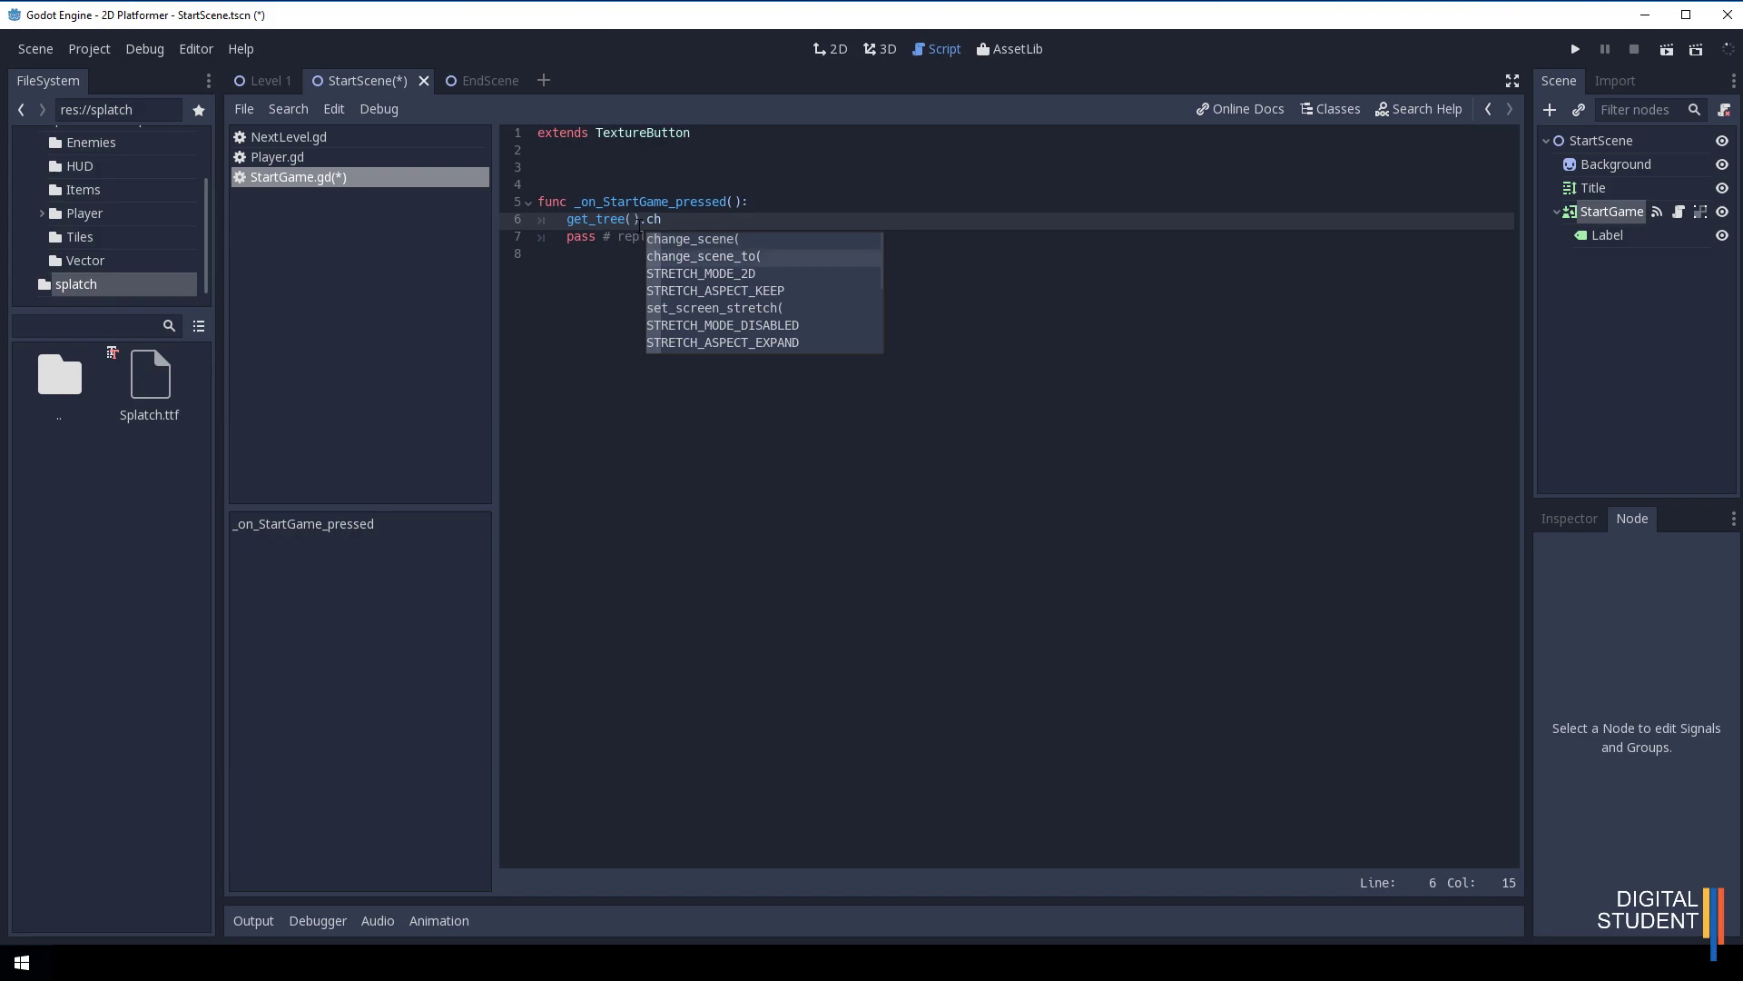
key(Up)
key(Return)
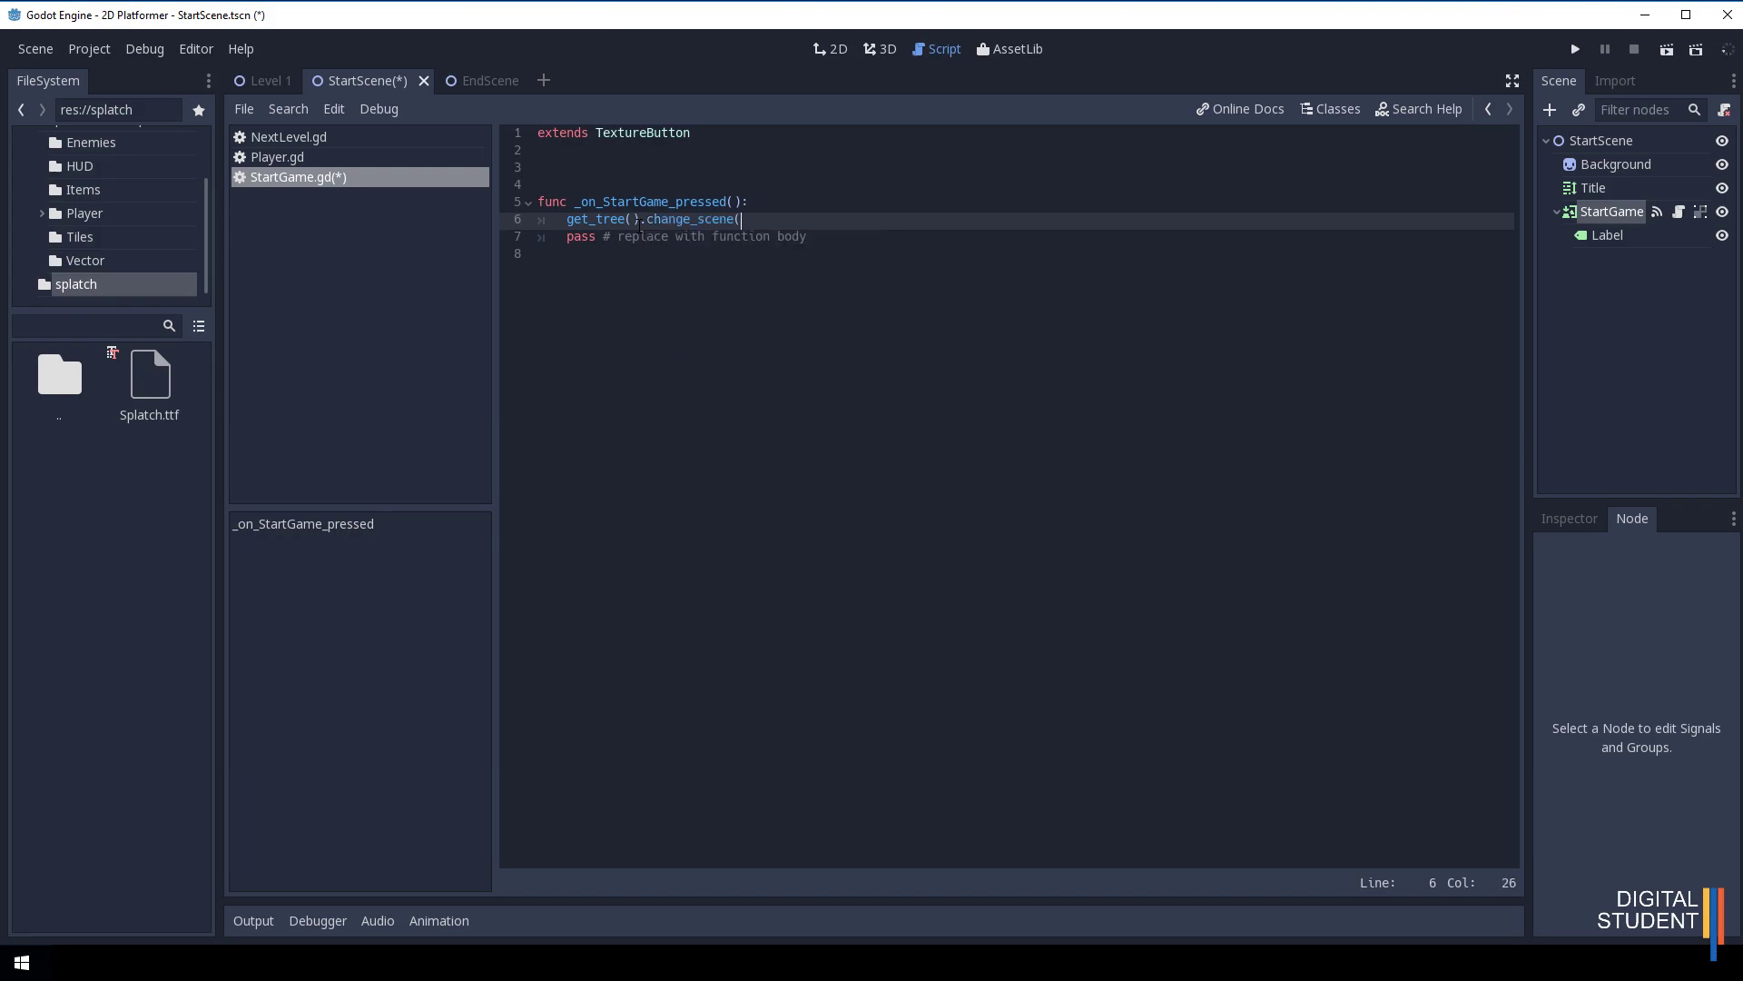
text("")
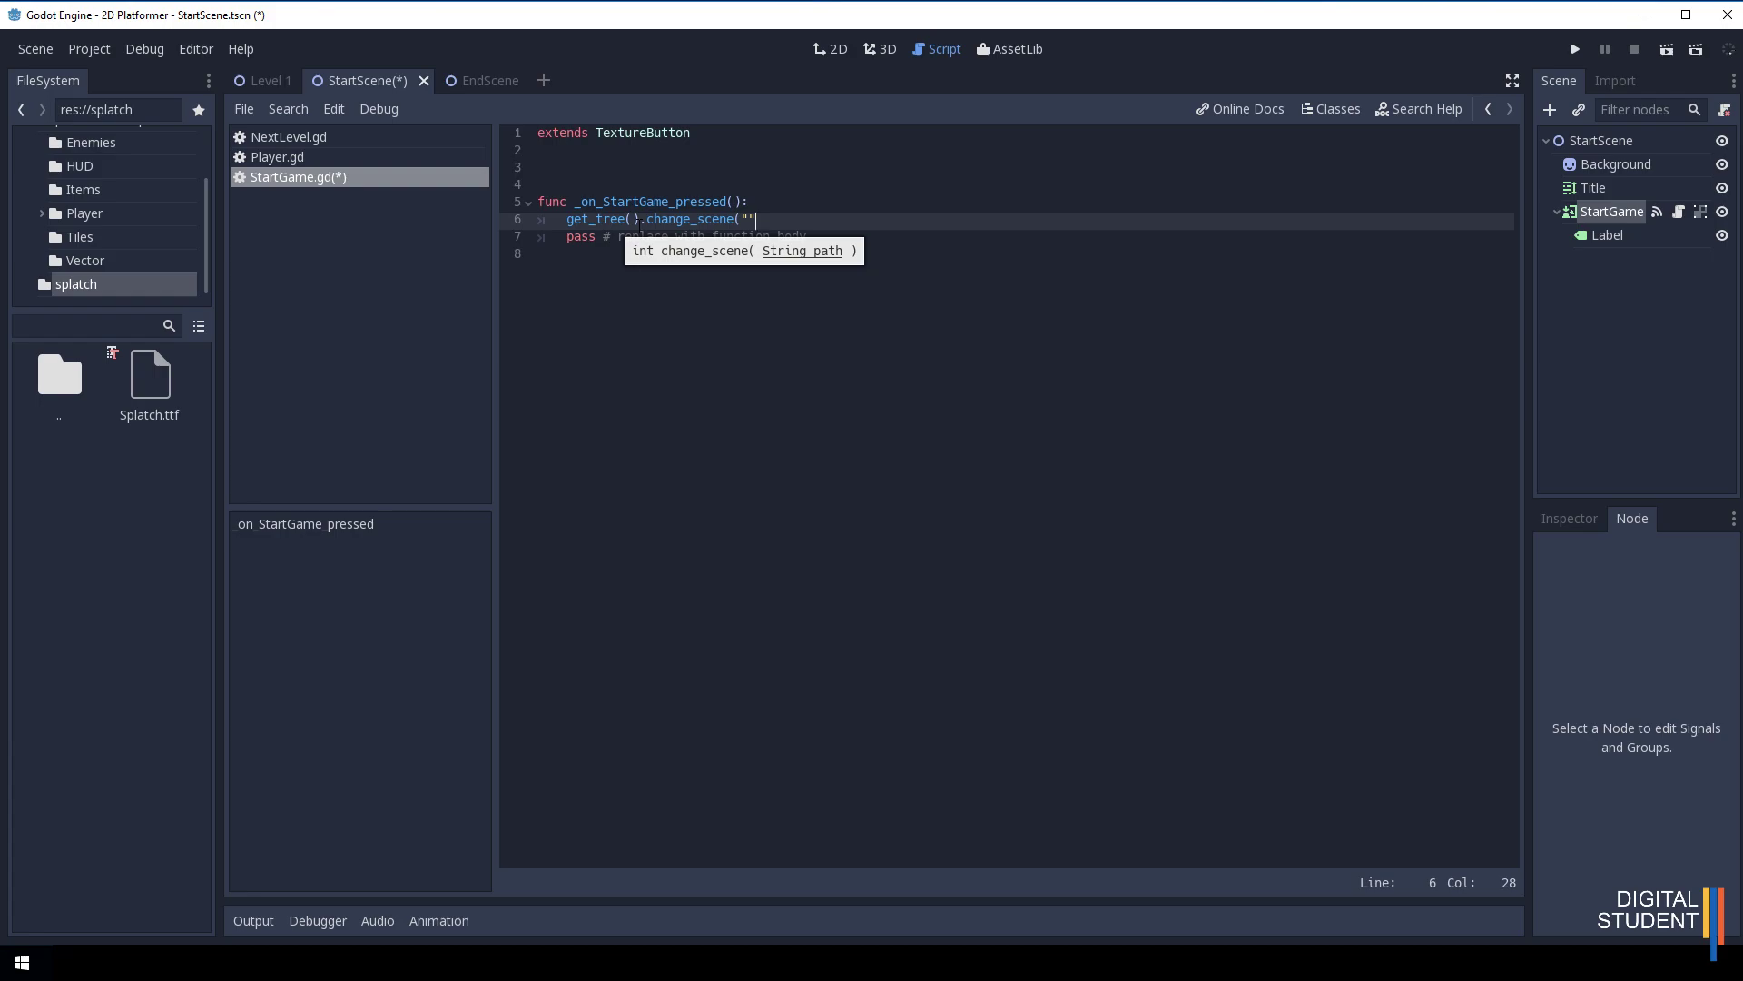
text())
key(Left)
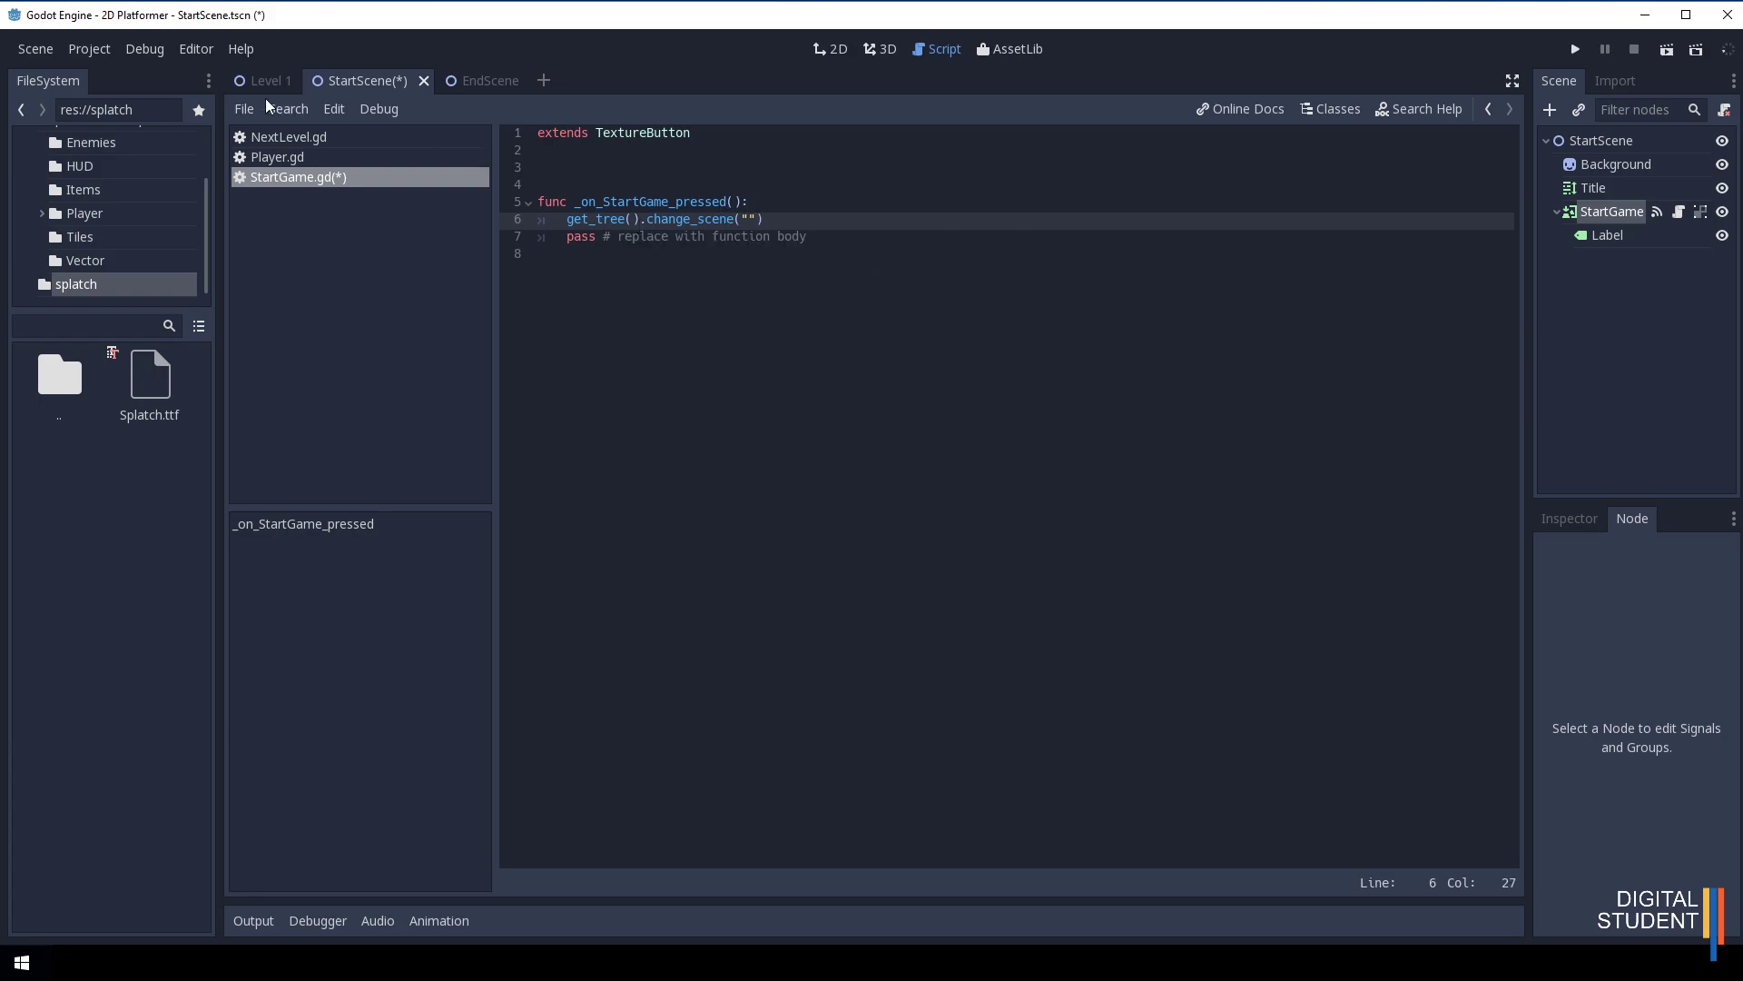
Copy the resource path of Level 1.tscn from the res:// folder.
scroll(78, 203, up, 3)
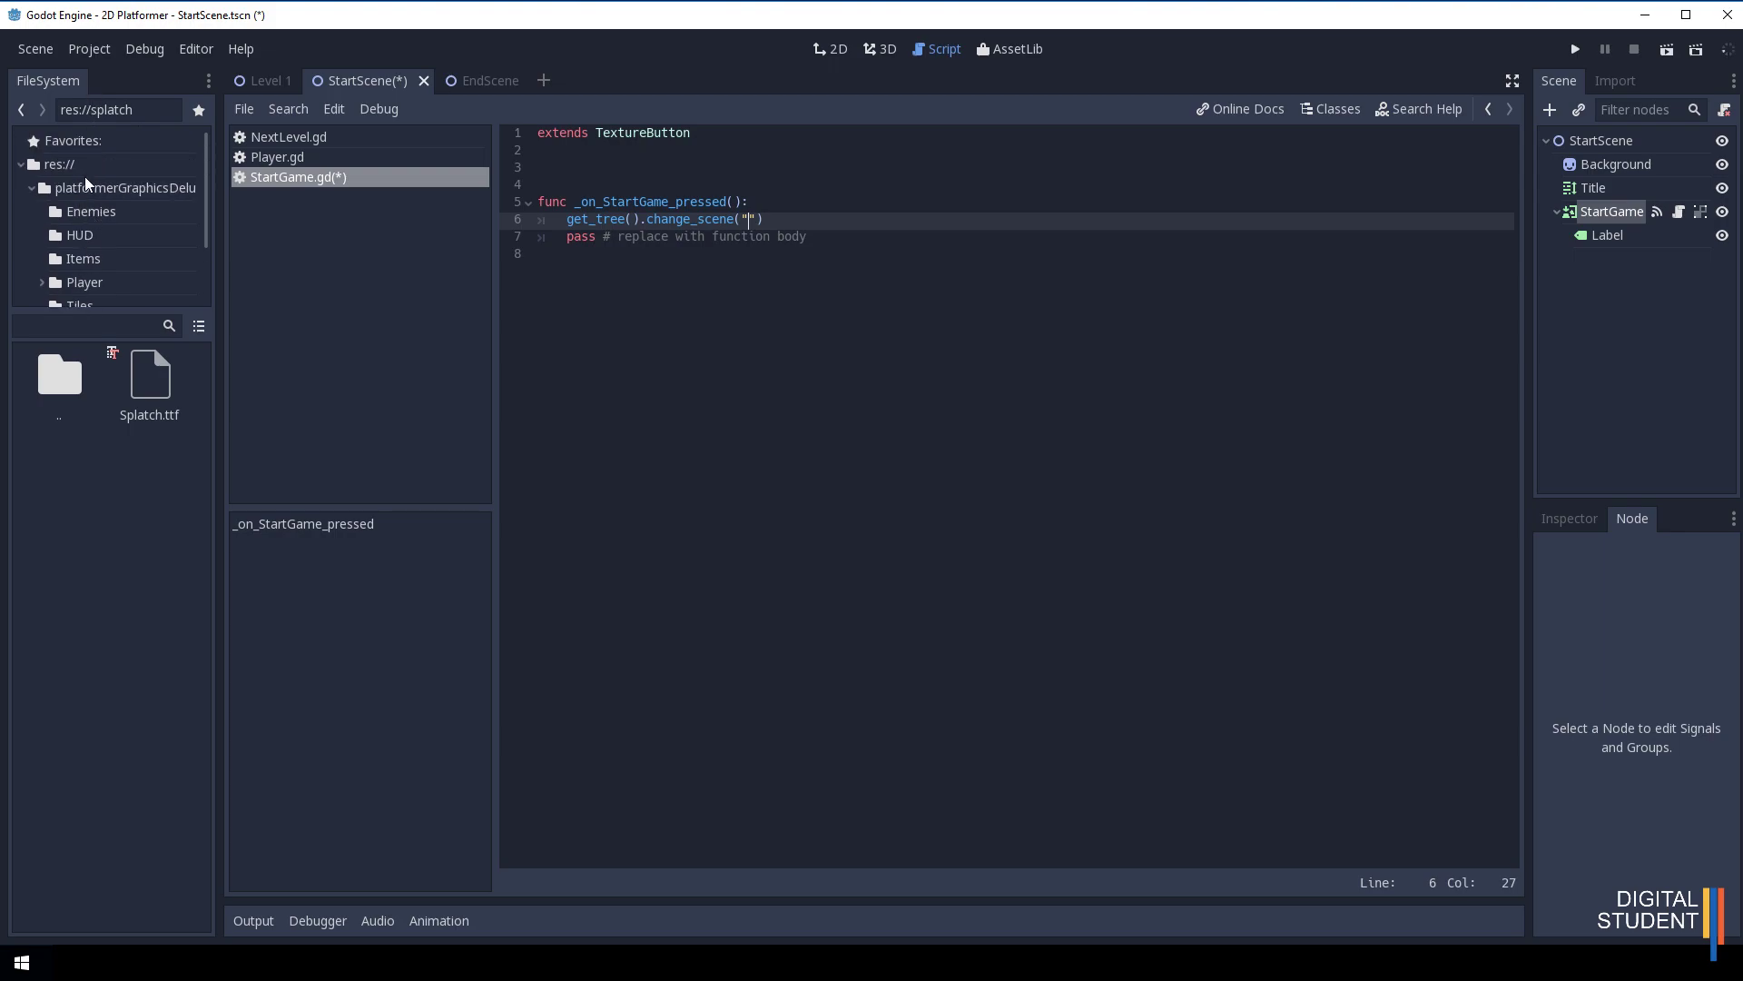
click(75, 165)
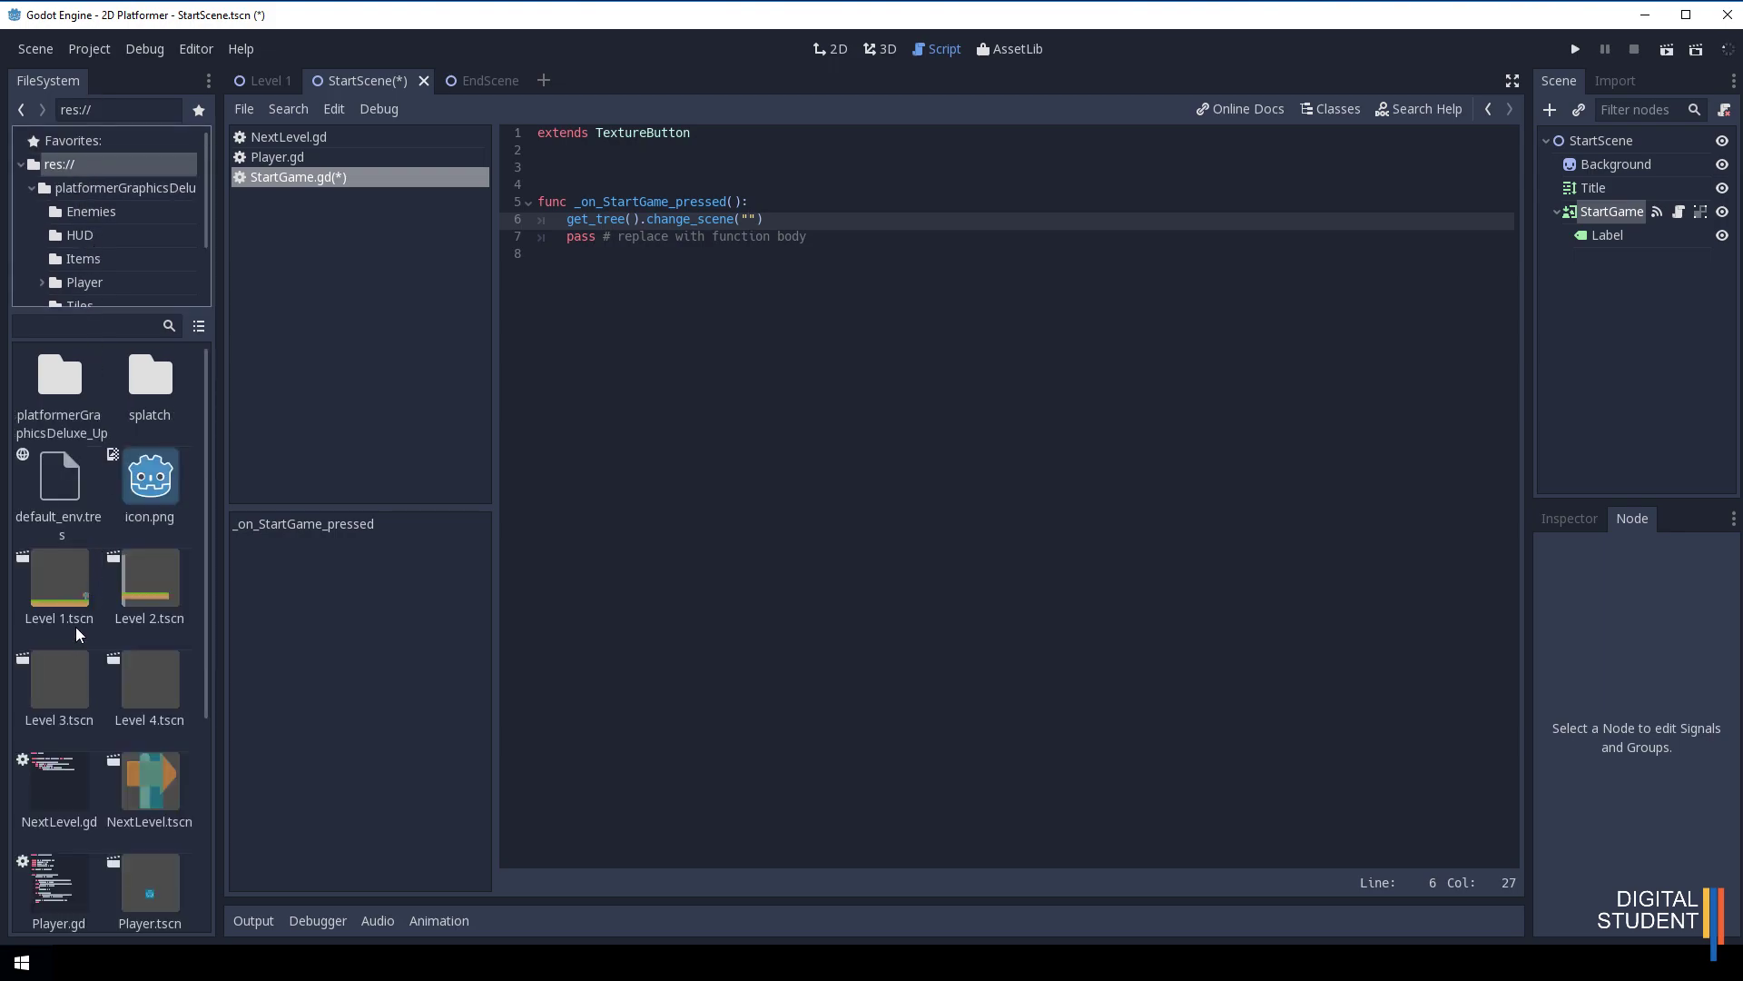
right_click(52, 572)
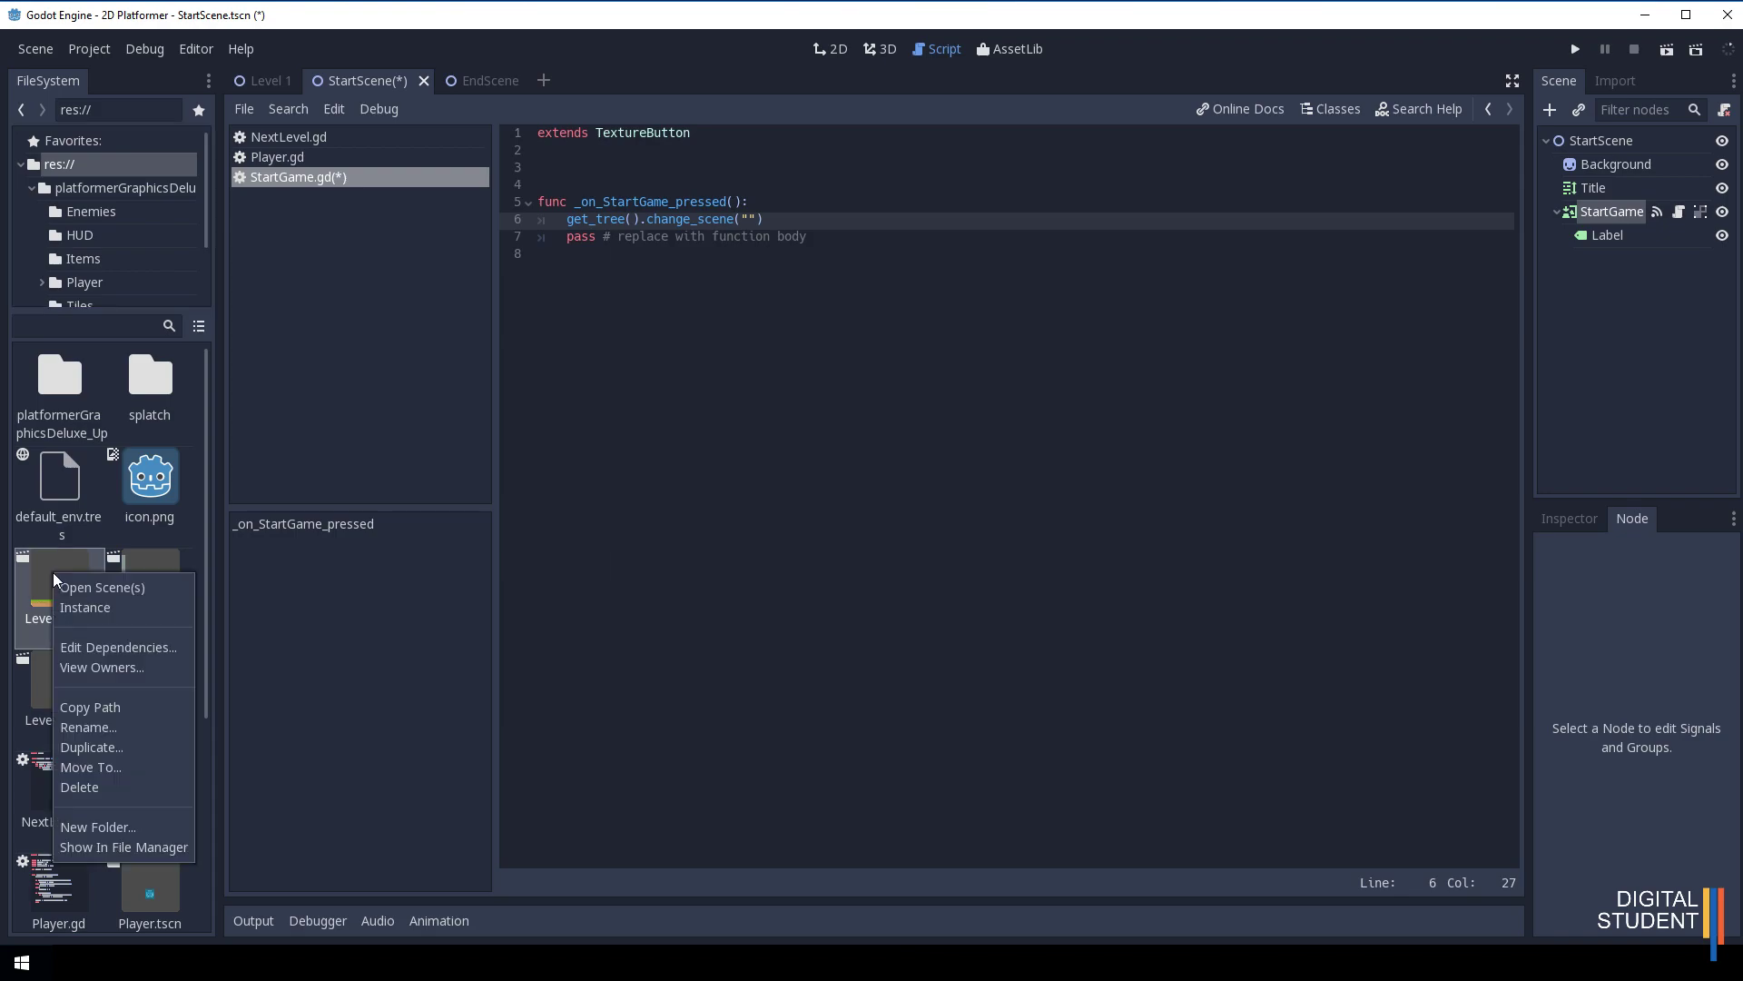
click(89, 708)
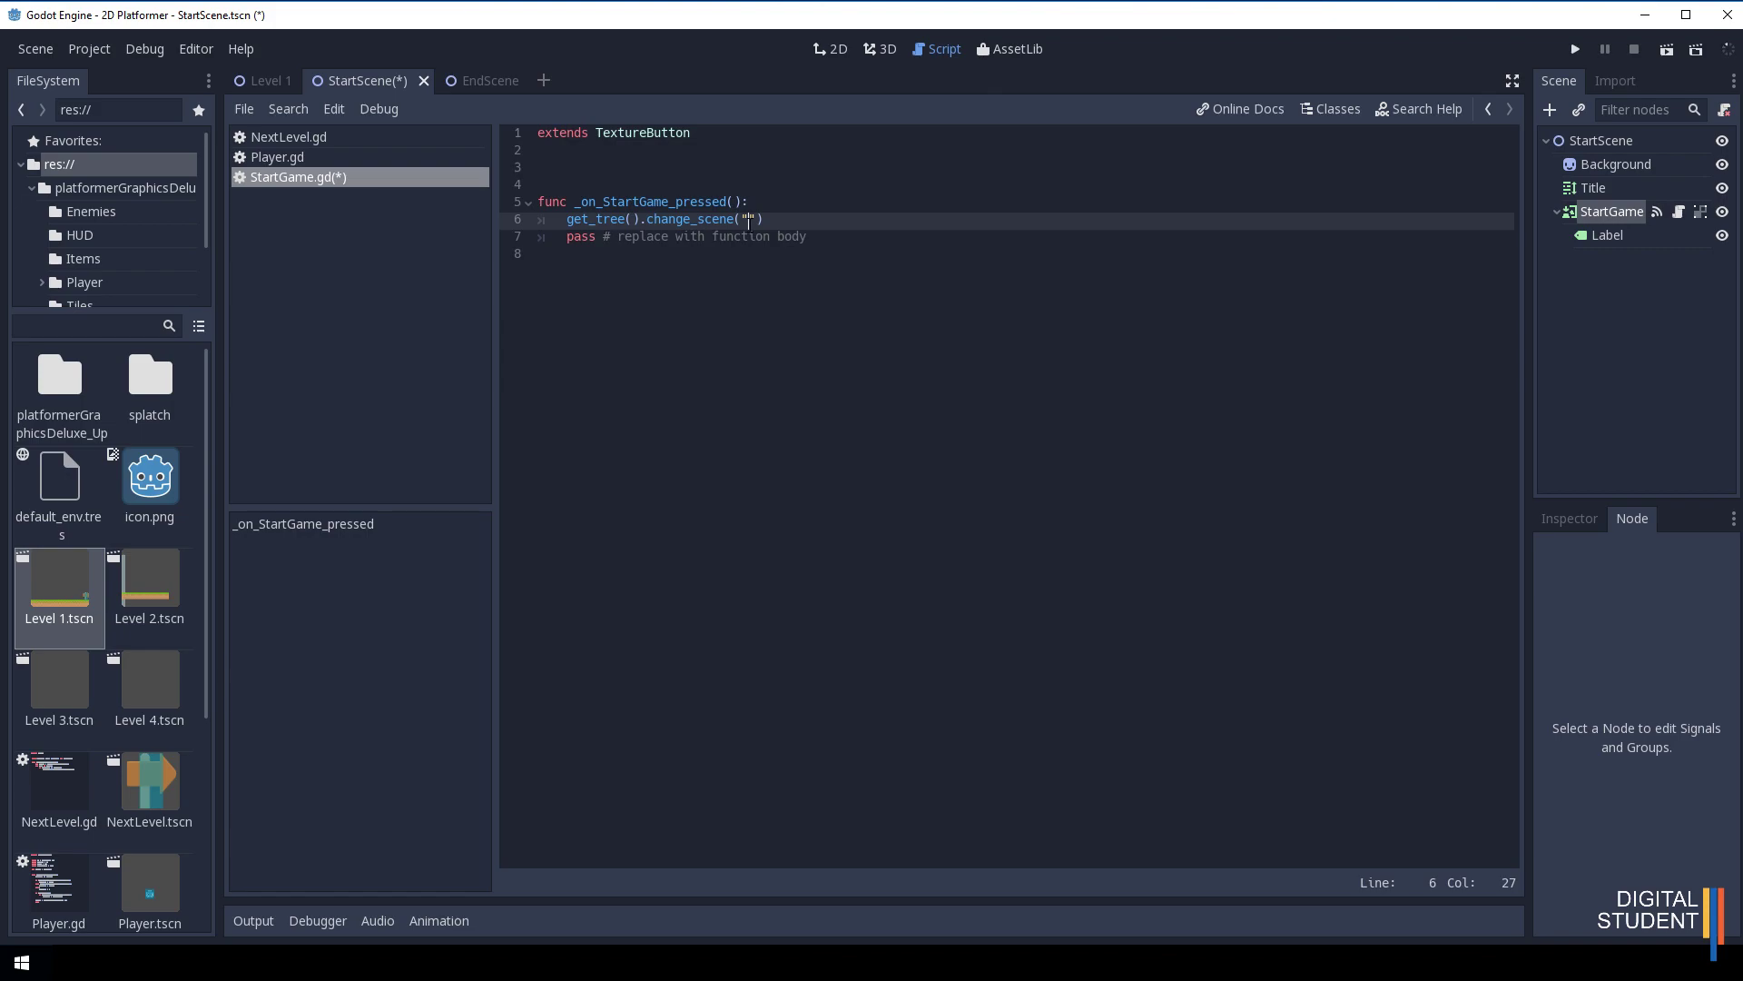
Paste the path res://Level 1.tscn between the change_scene quotes in StartGame.gd and save all scenes.
key(ctrl+v)
click(865, 236)
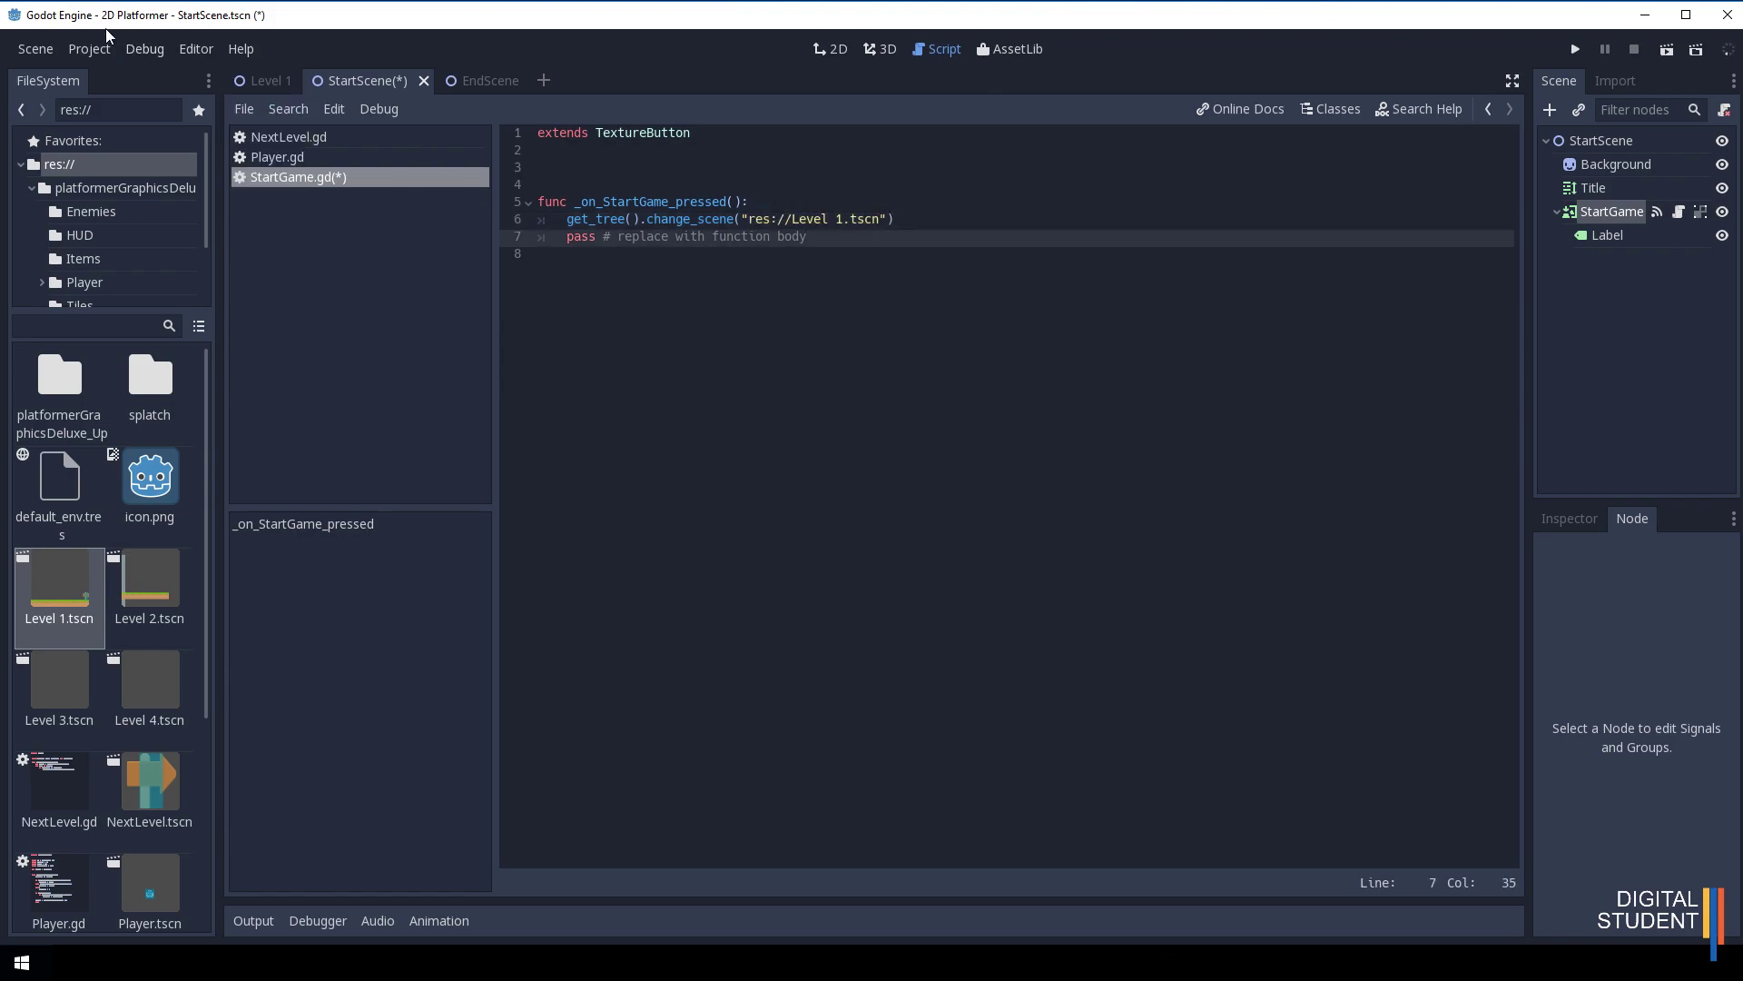
click(32, 52)
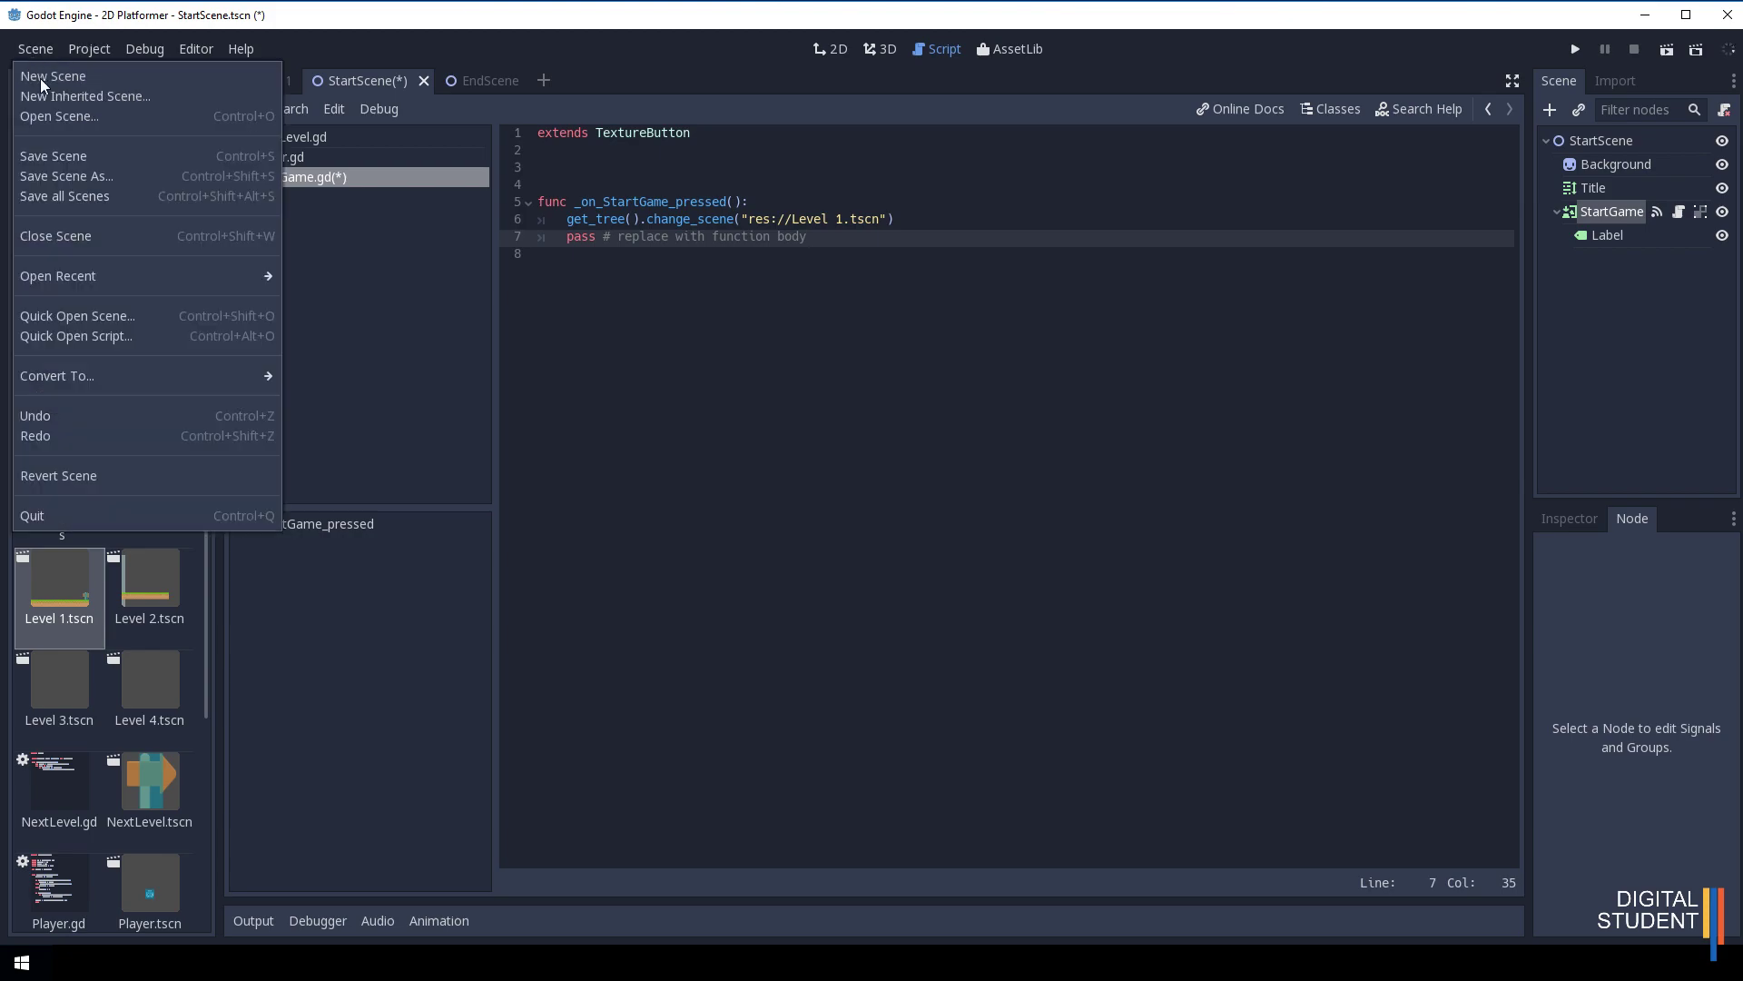
click(69, 196)
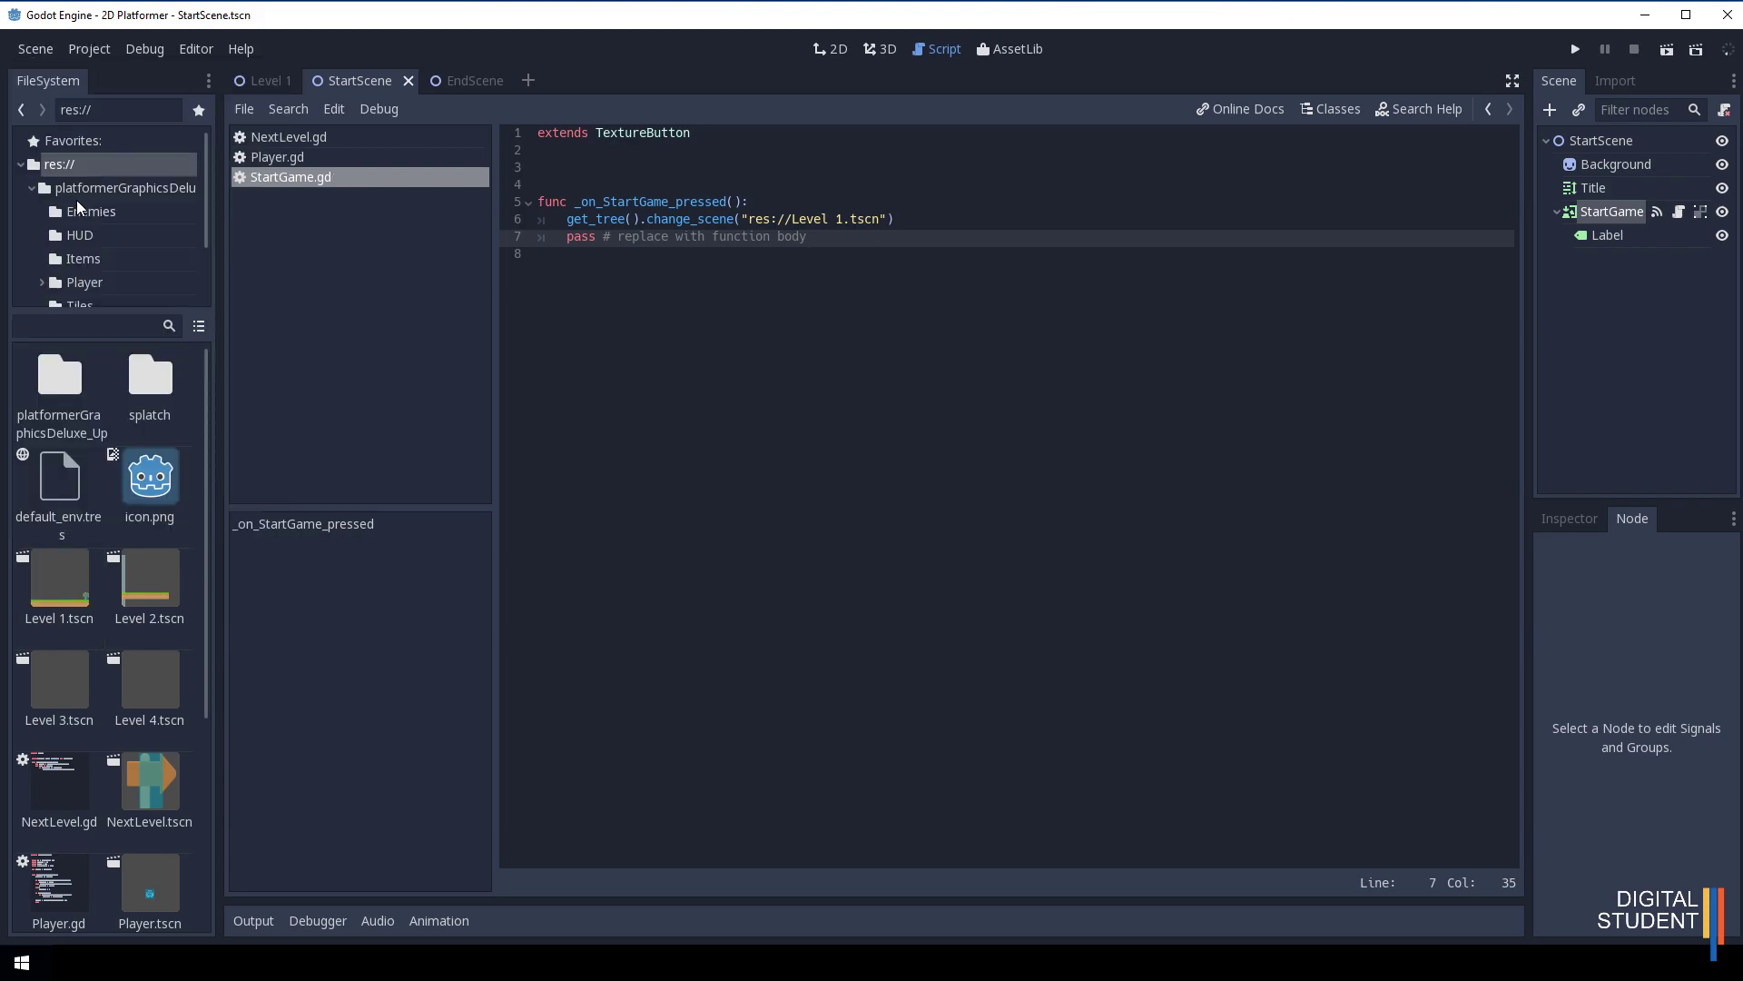
Set the project's main scene in the Run settings to res://StartScene.tscn.
click(96, 51)
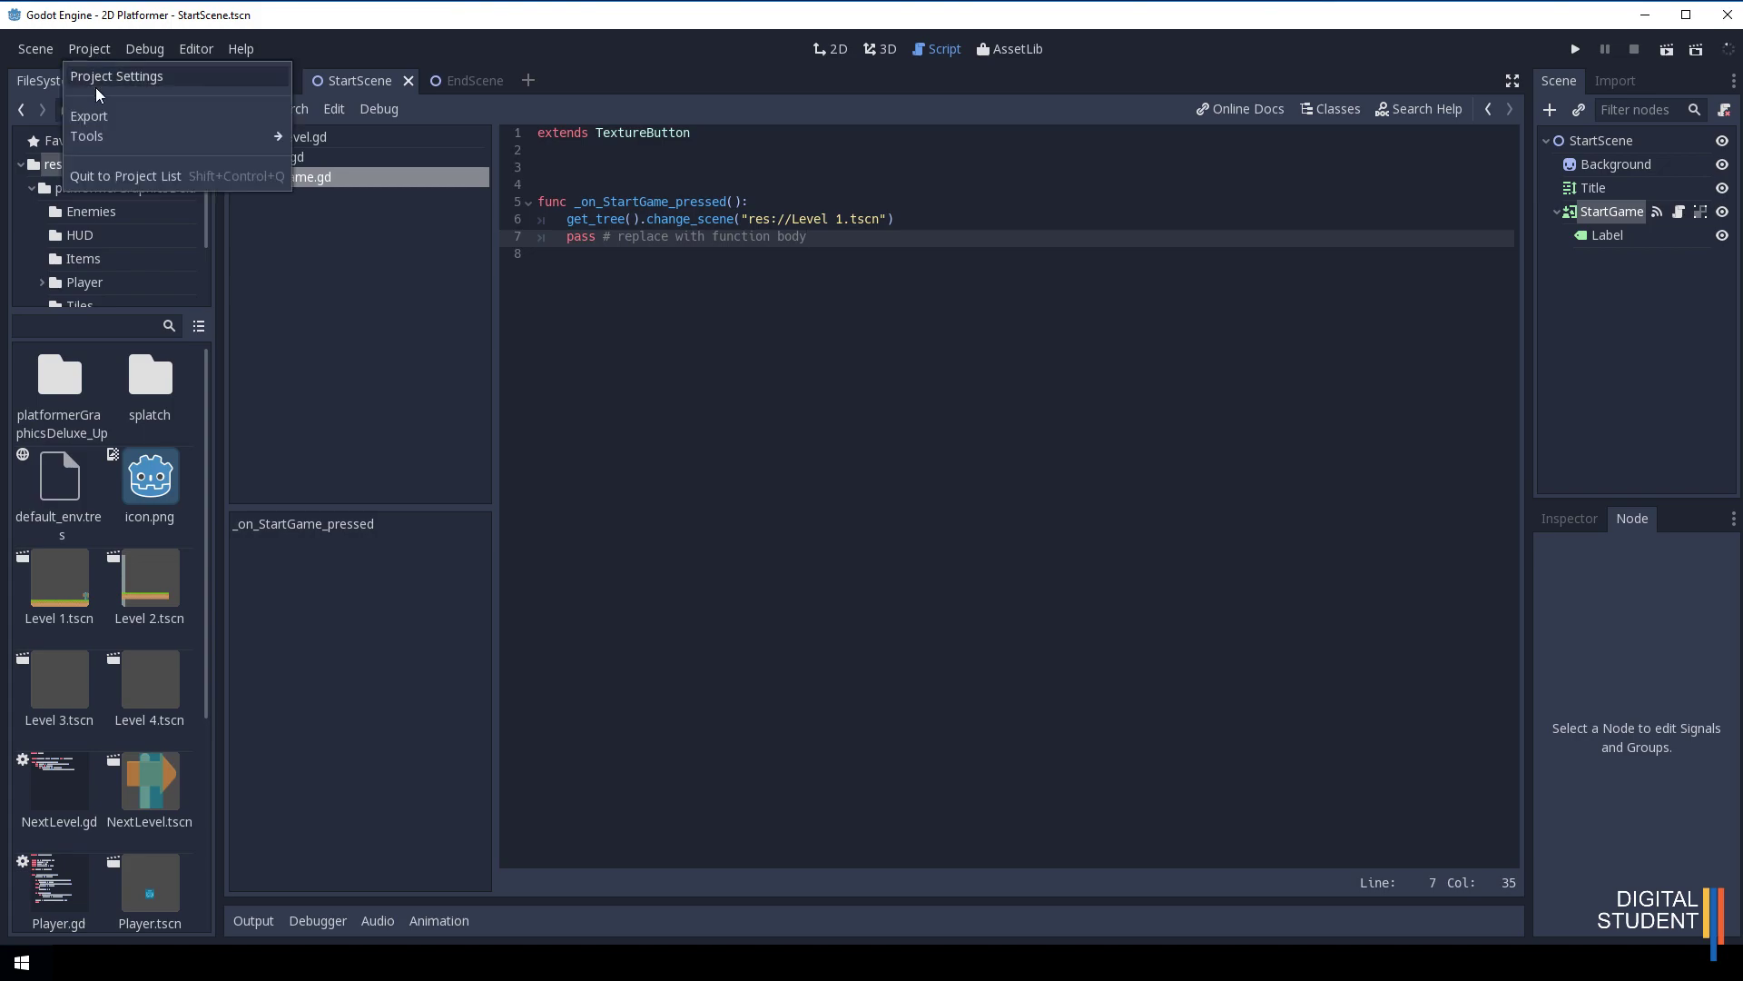
click(100, 75)
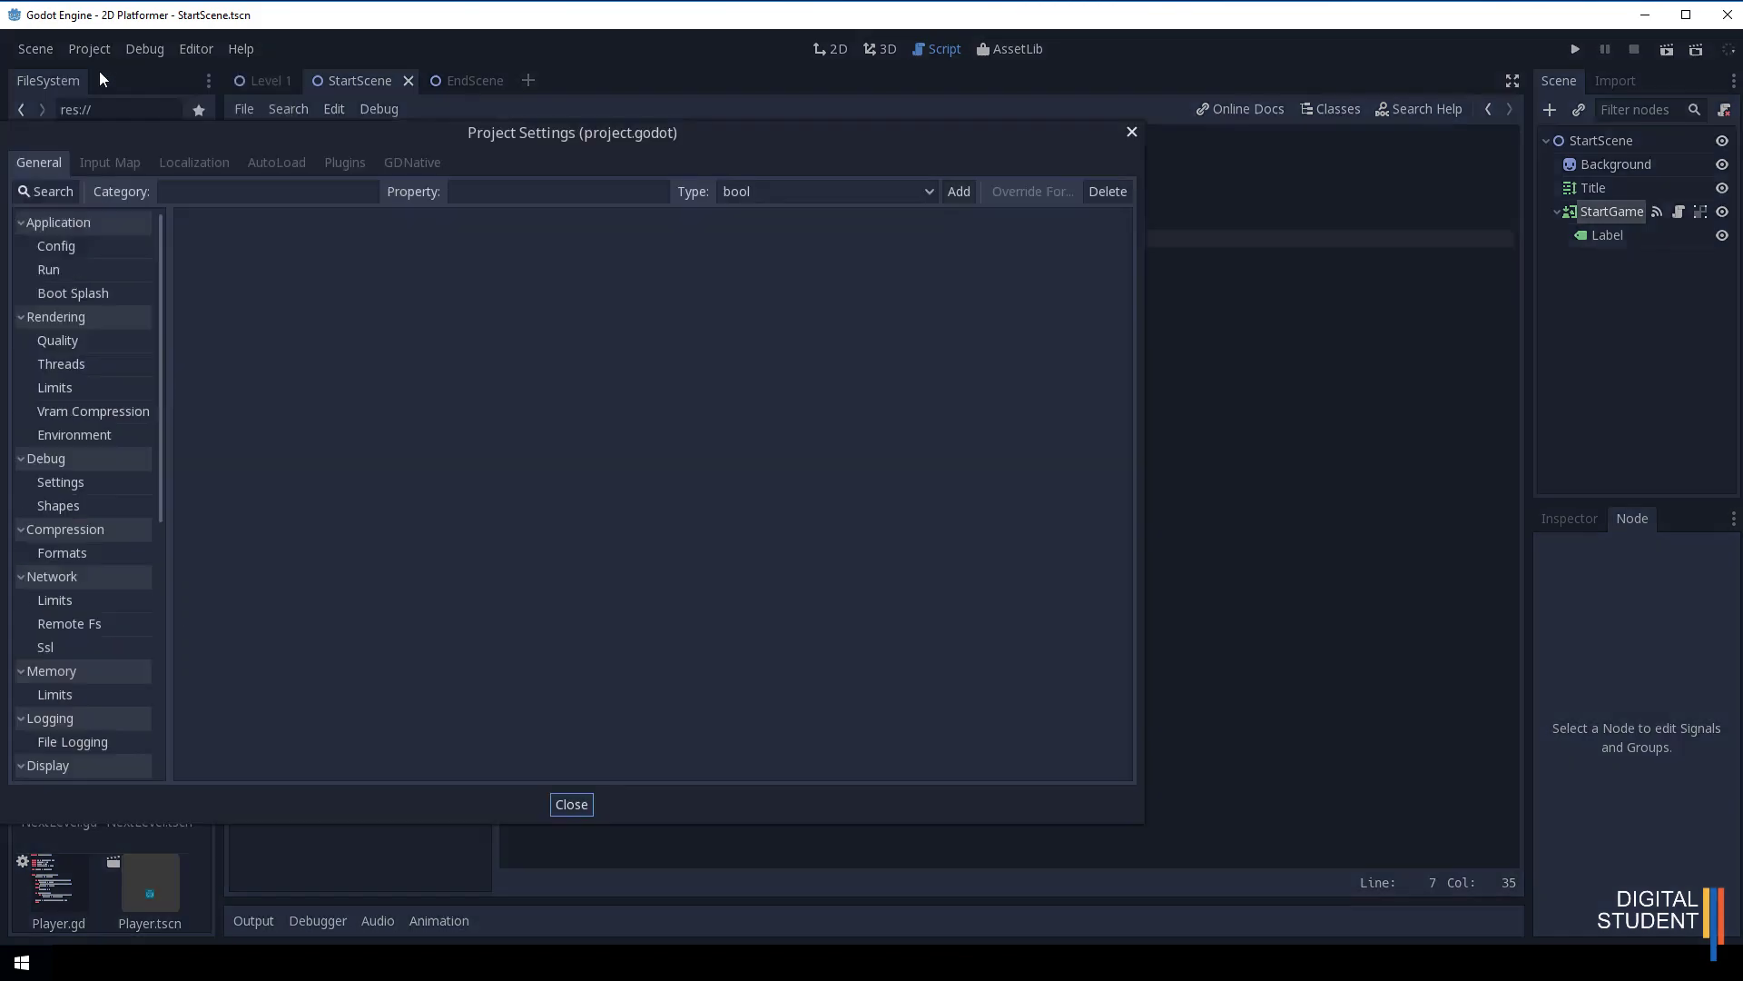
click(50, 270)
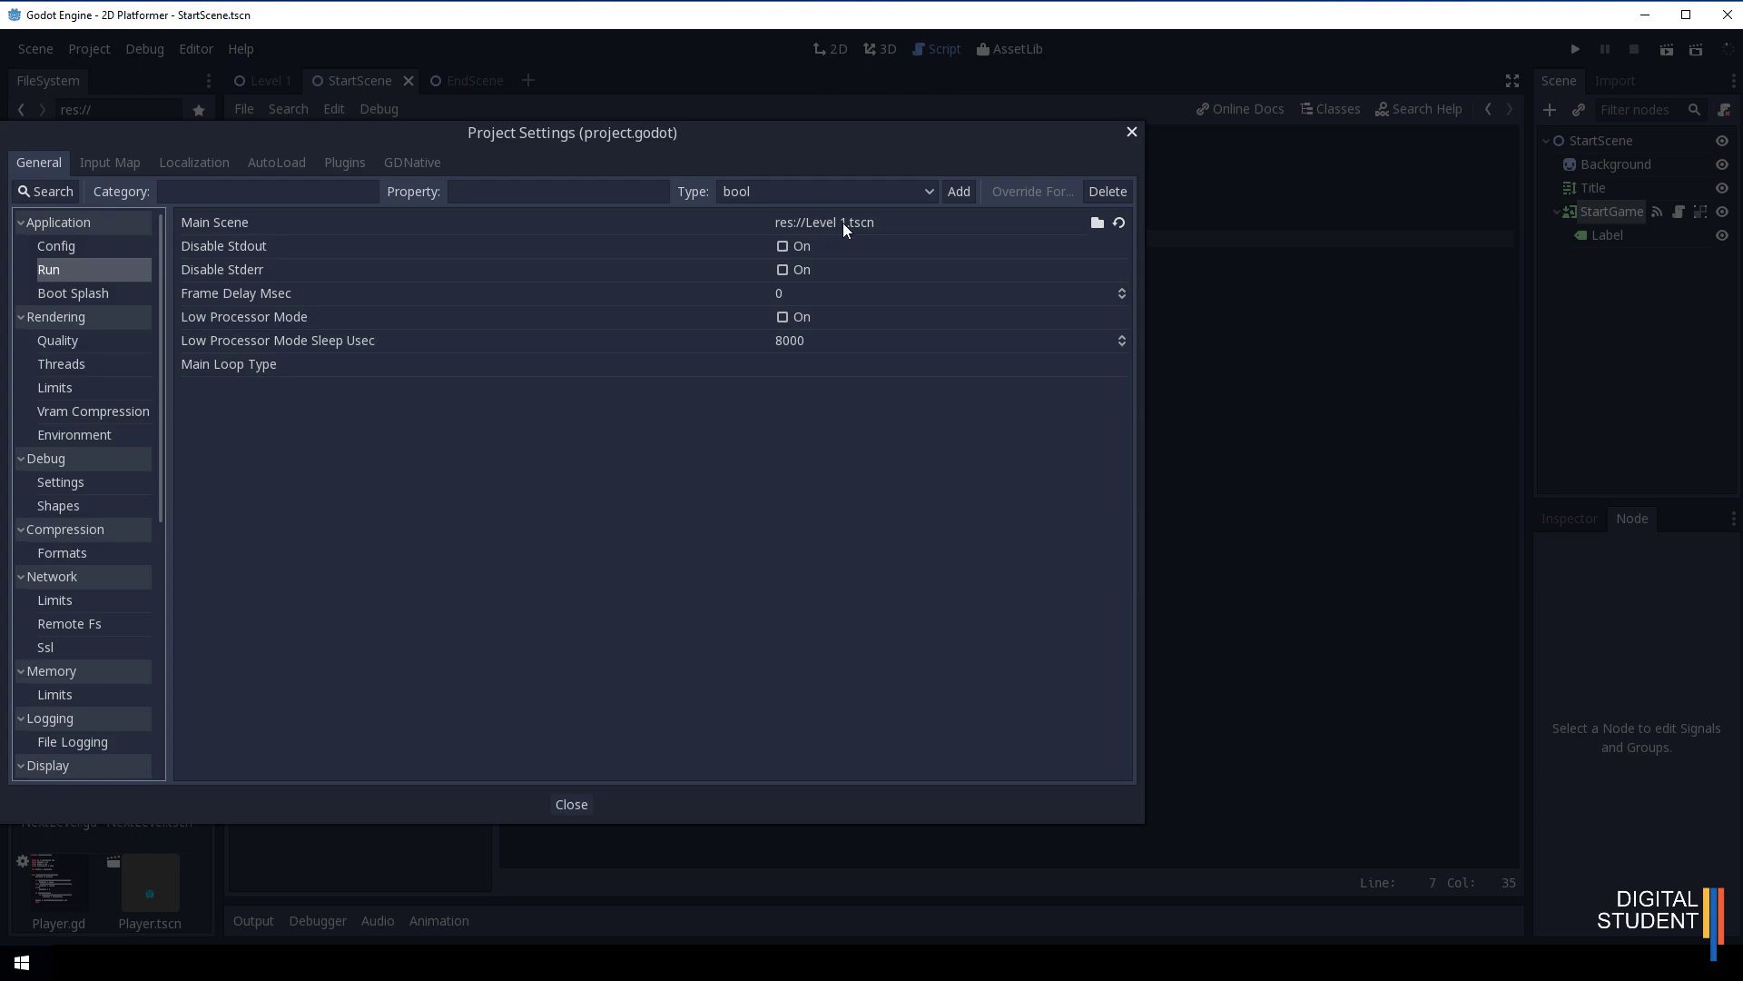
click(1096, 223)
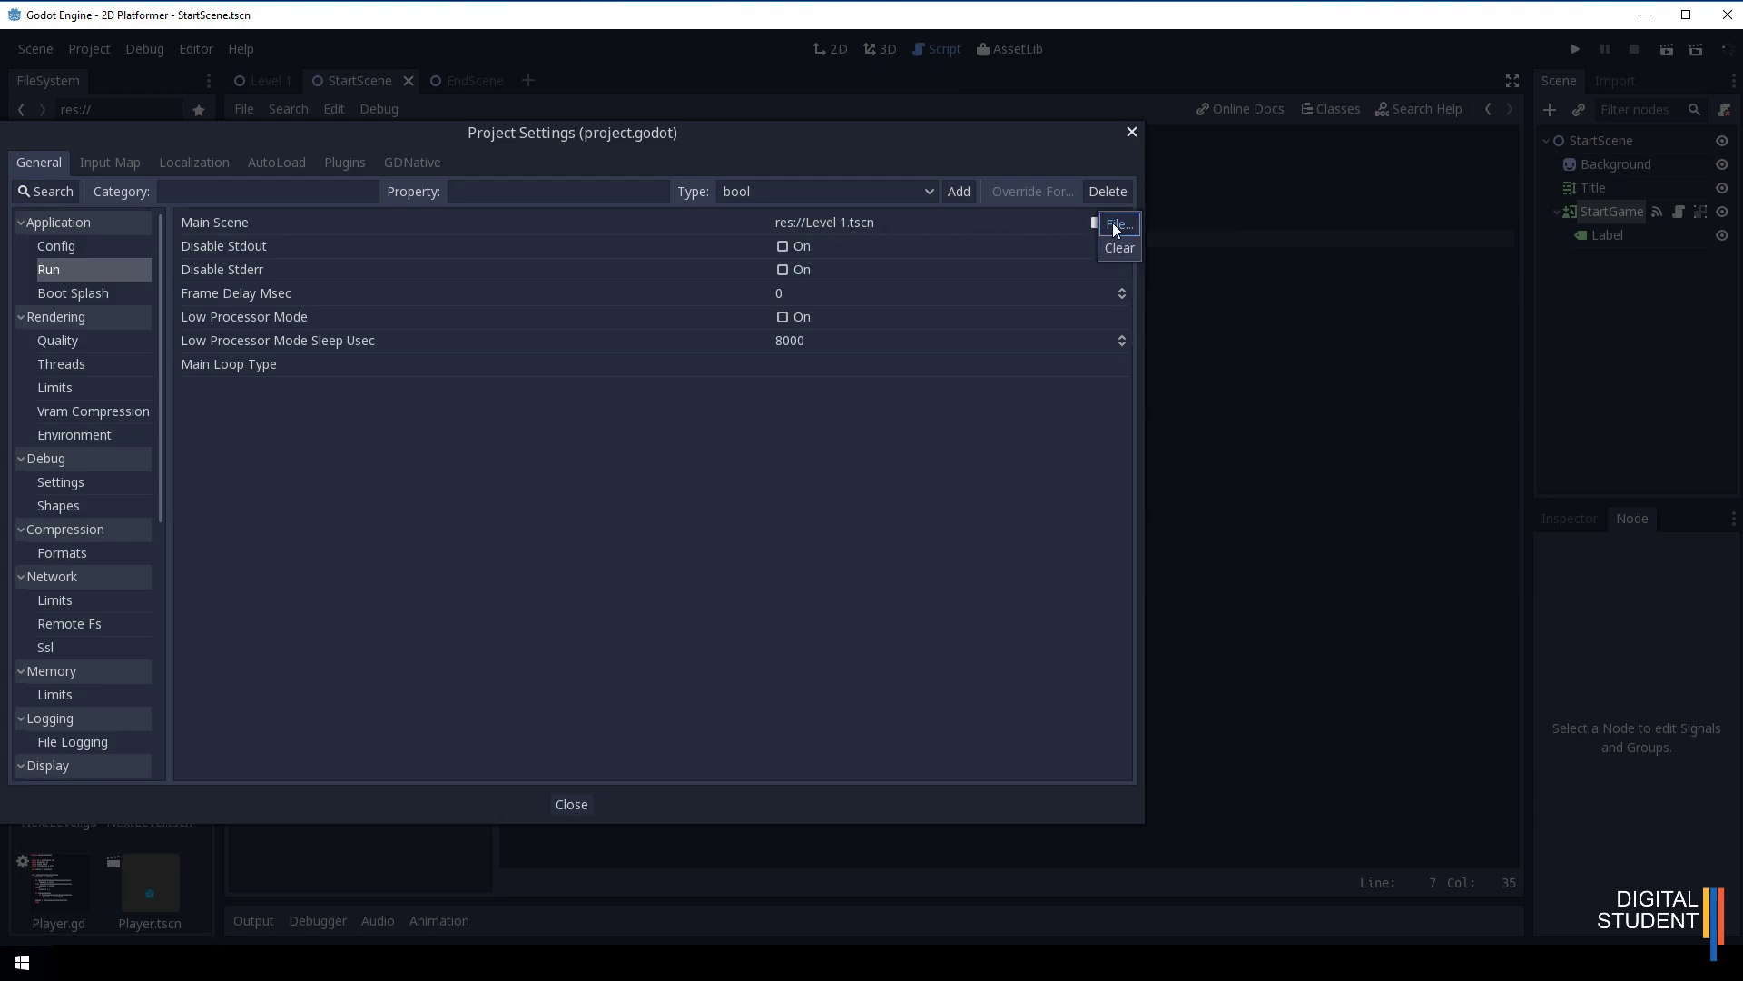
click(1117, 223)
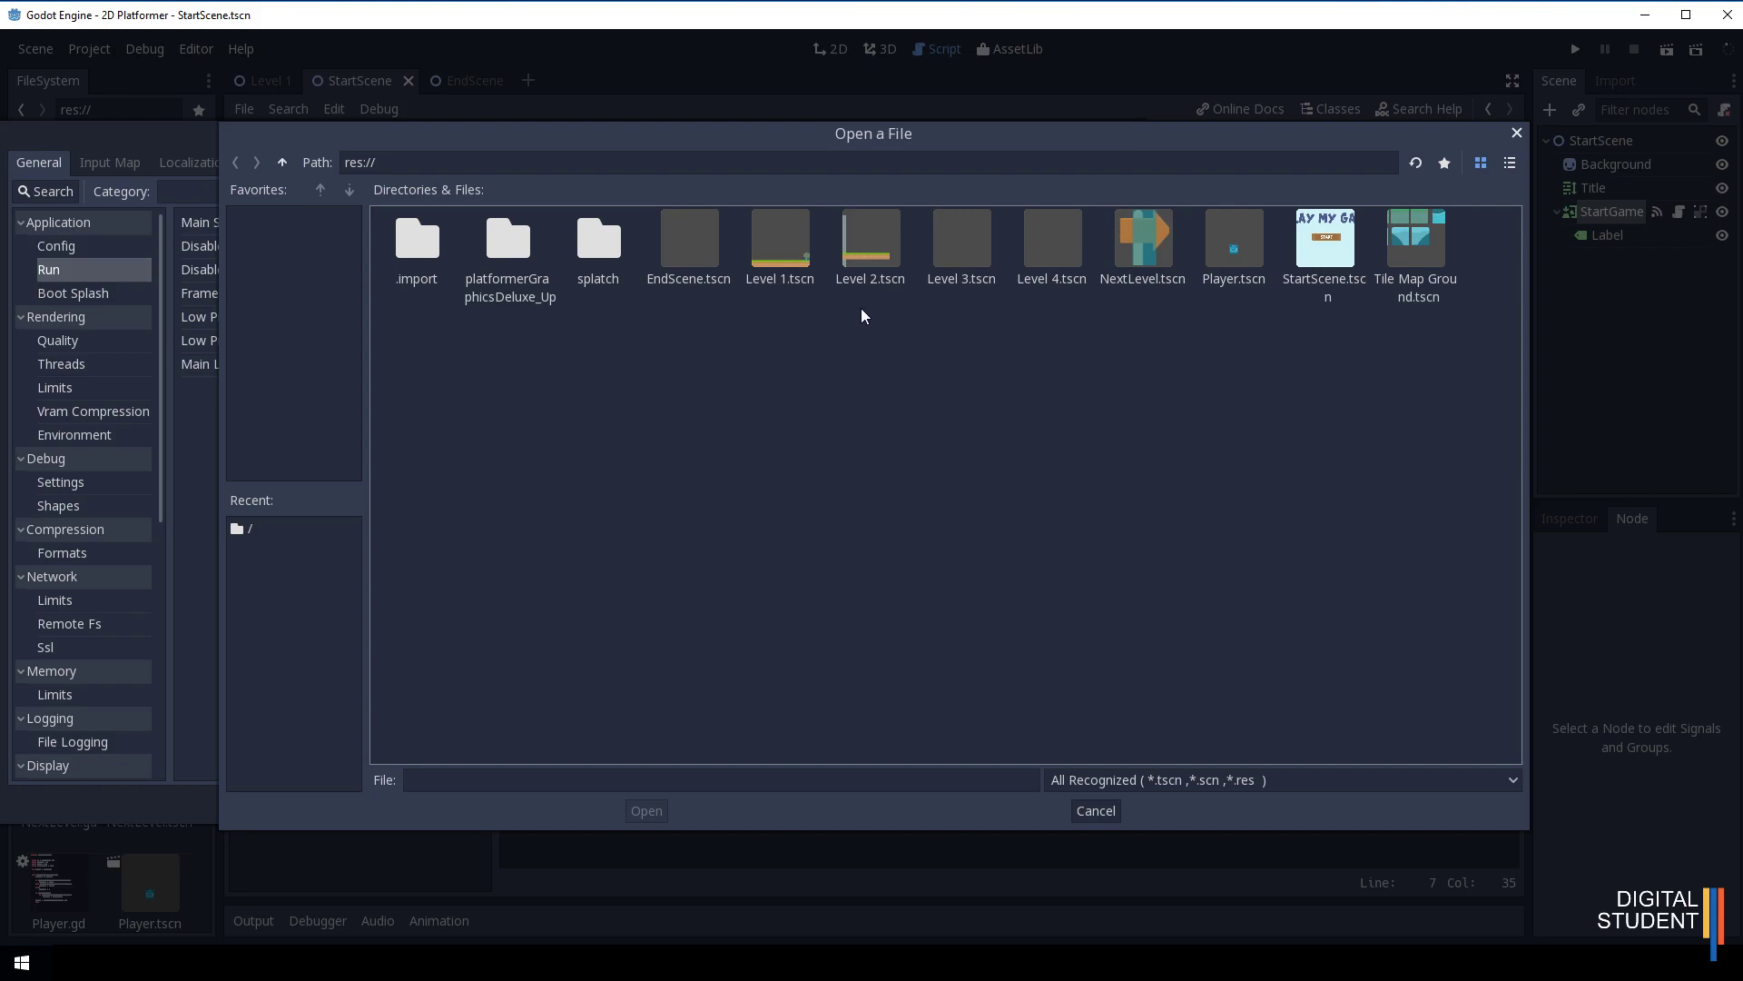
double_click(1335, 258)
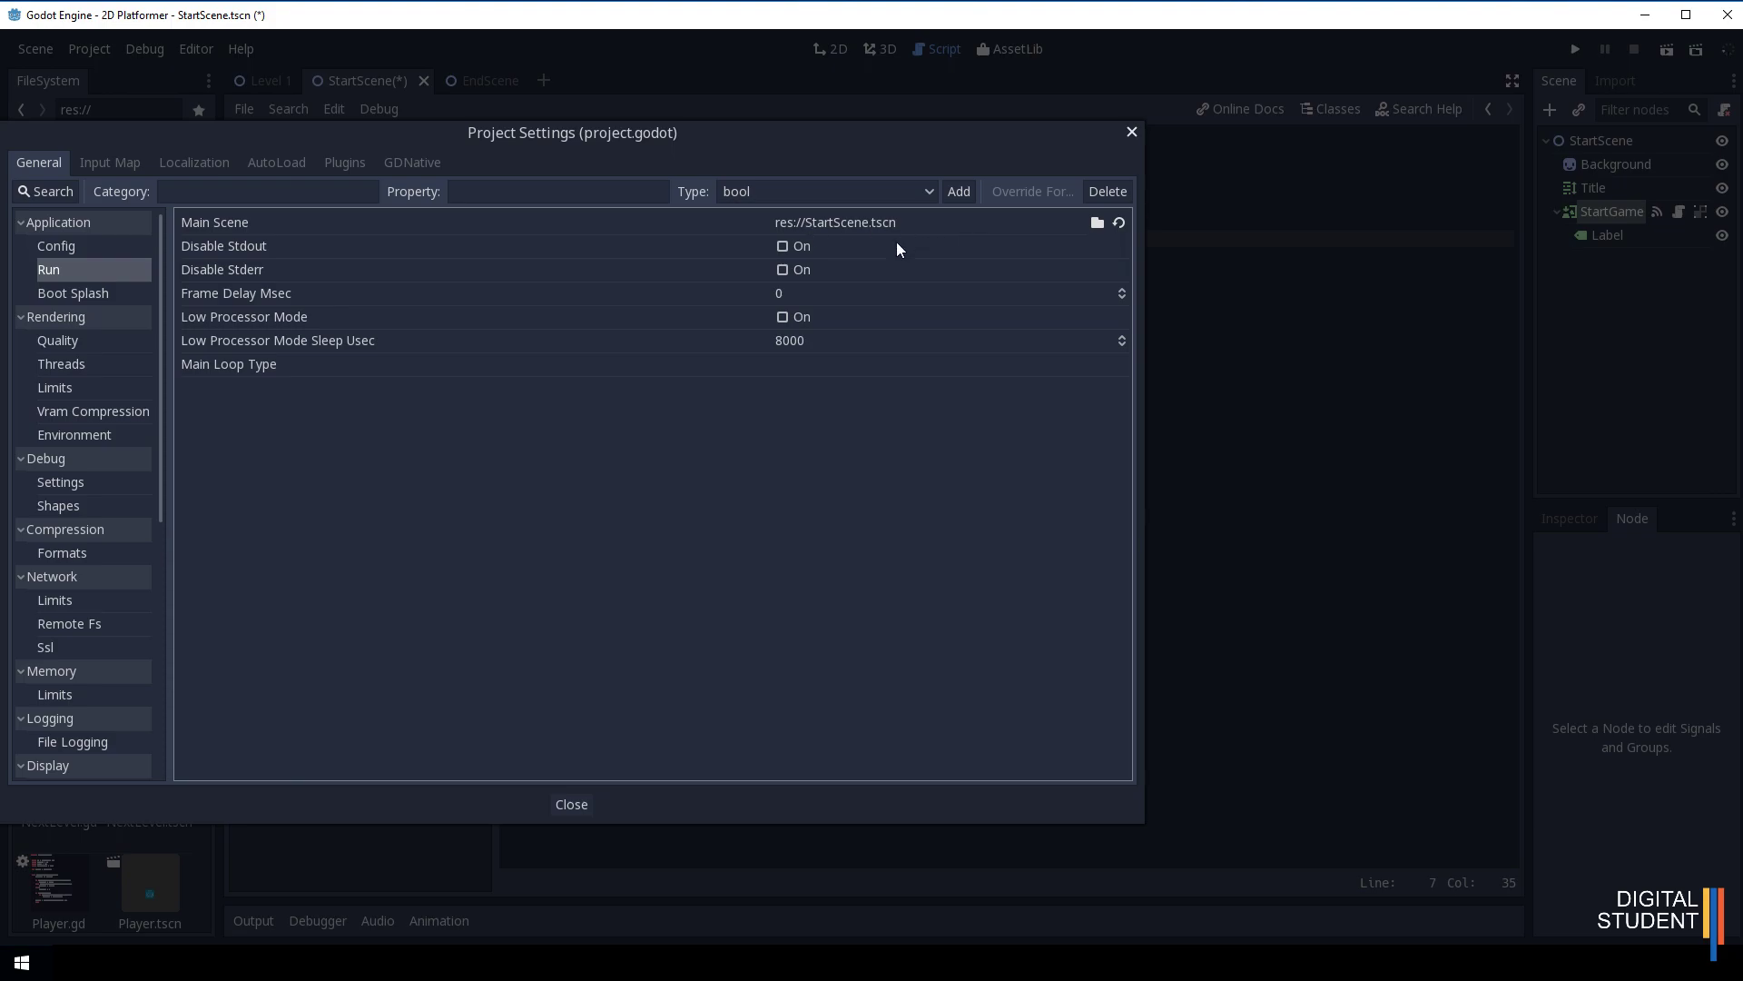
click(572, 804)
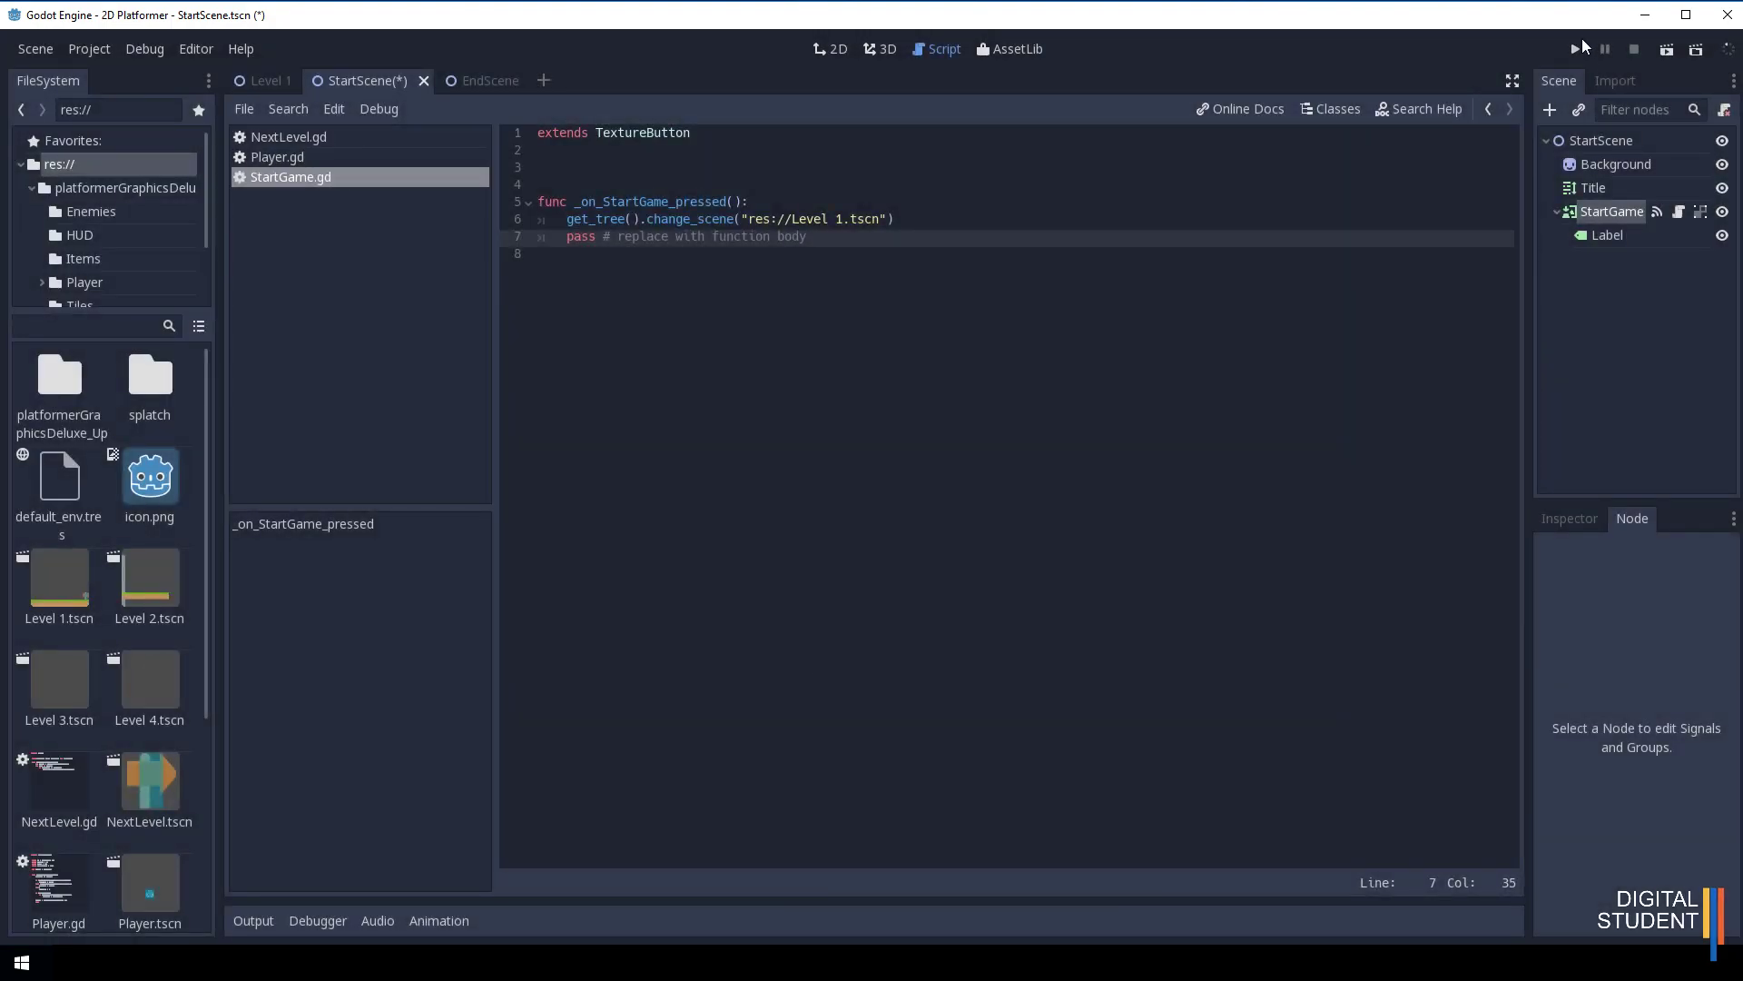
Run the project, test that START loads Level 1 by moving the player briefly, and close the game.
click(1576, 50)
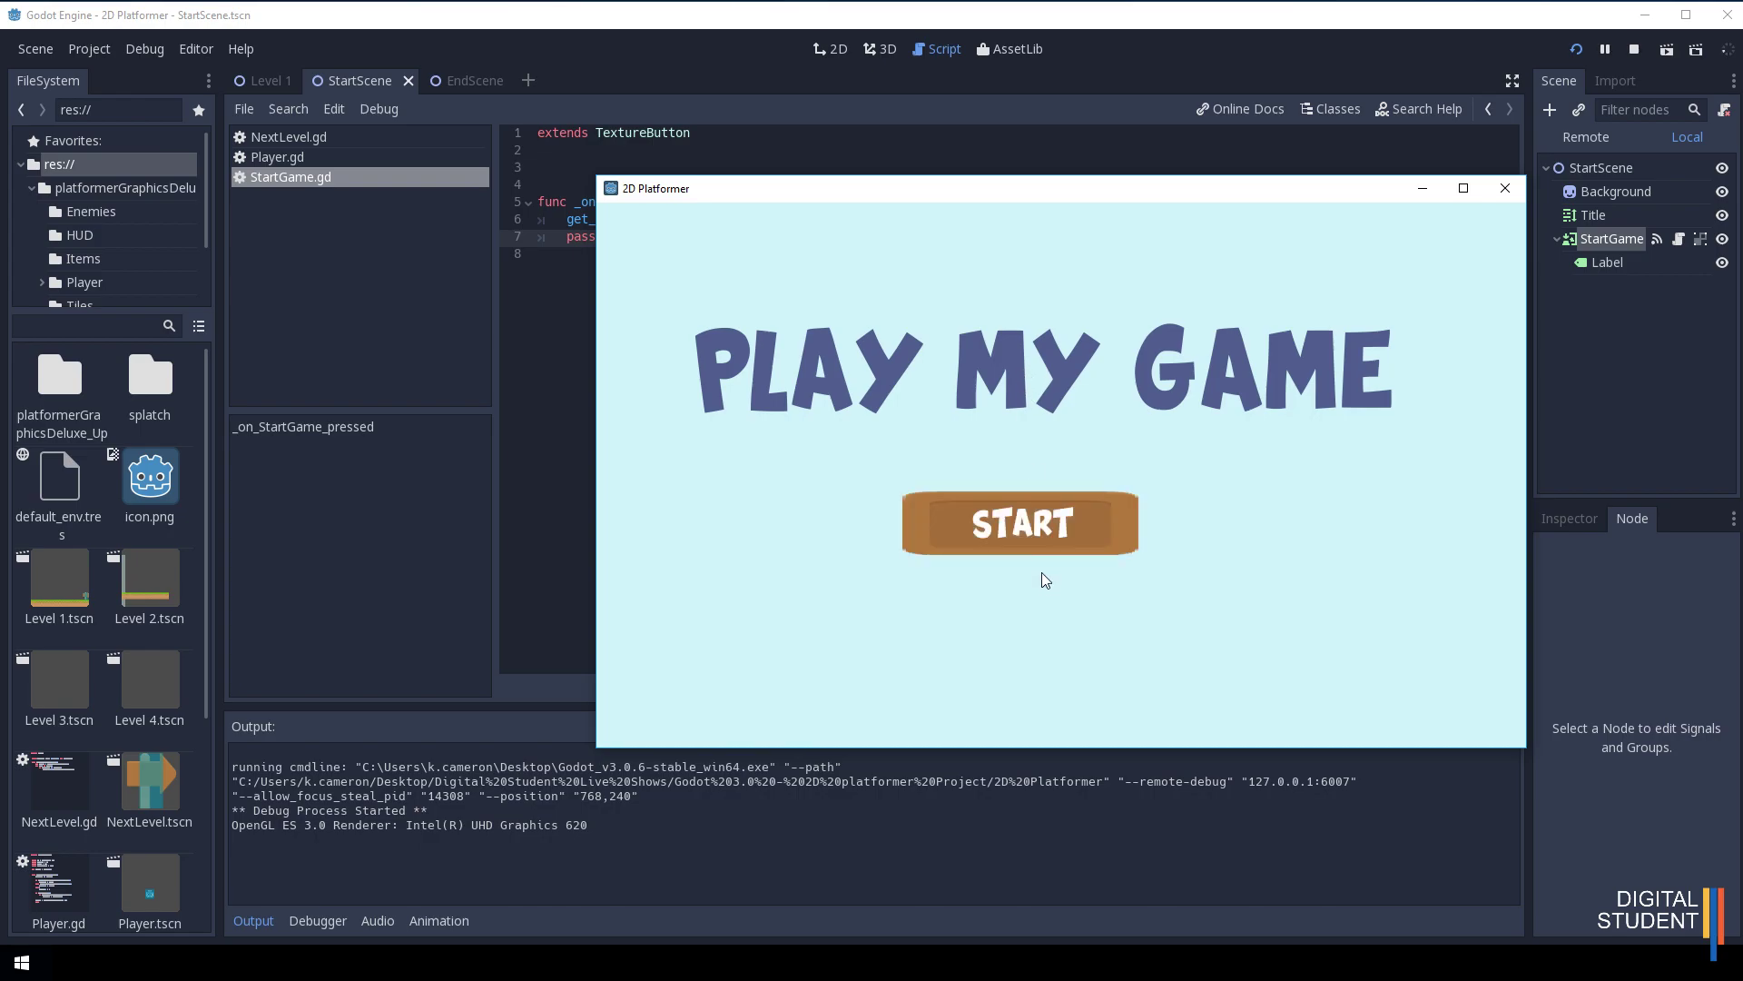
click(1043, 527)
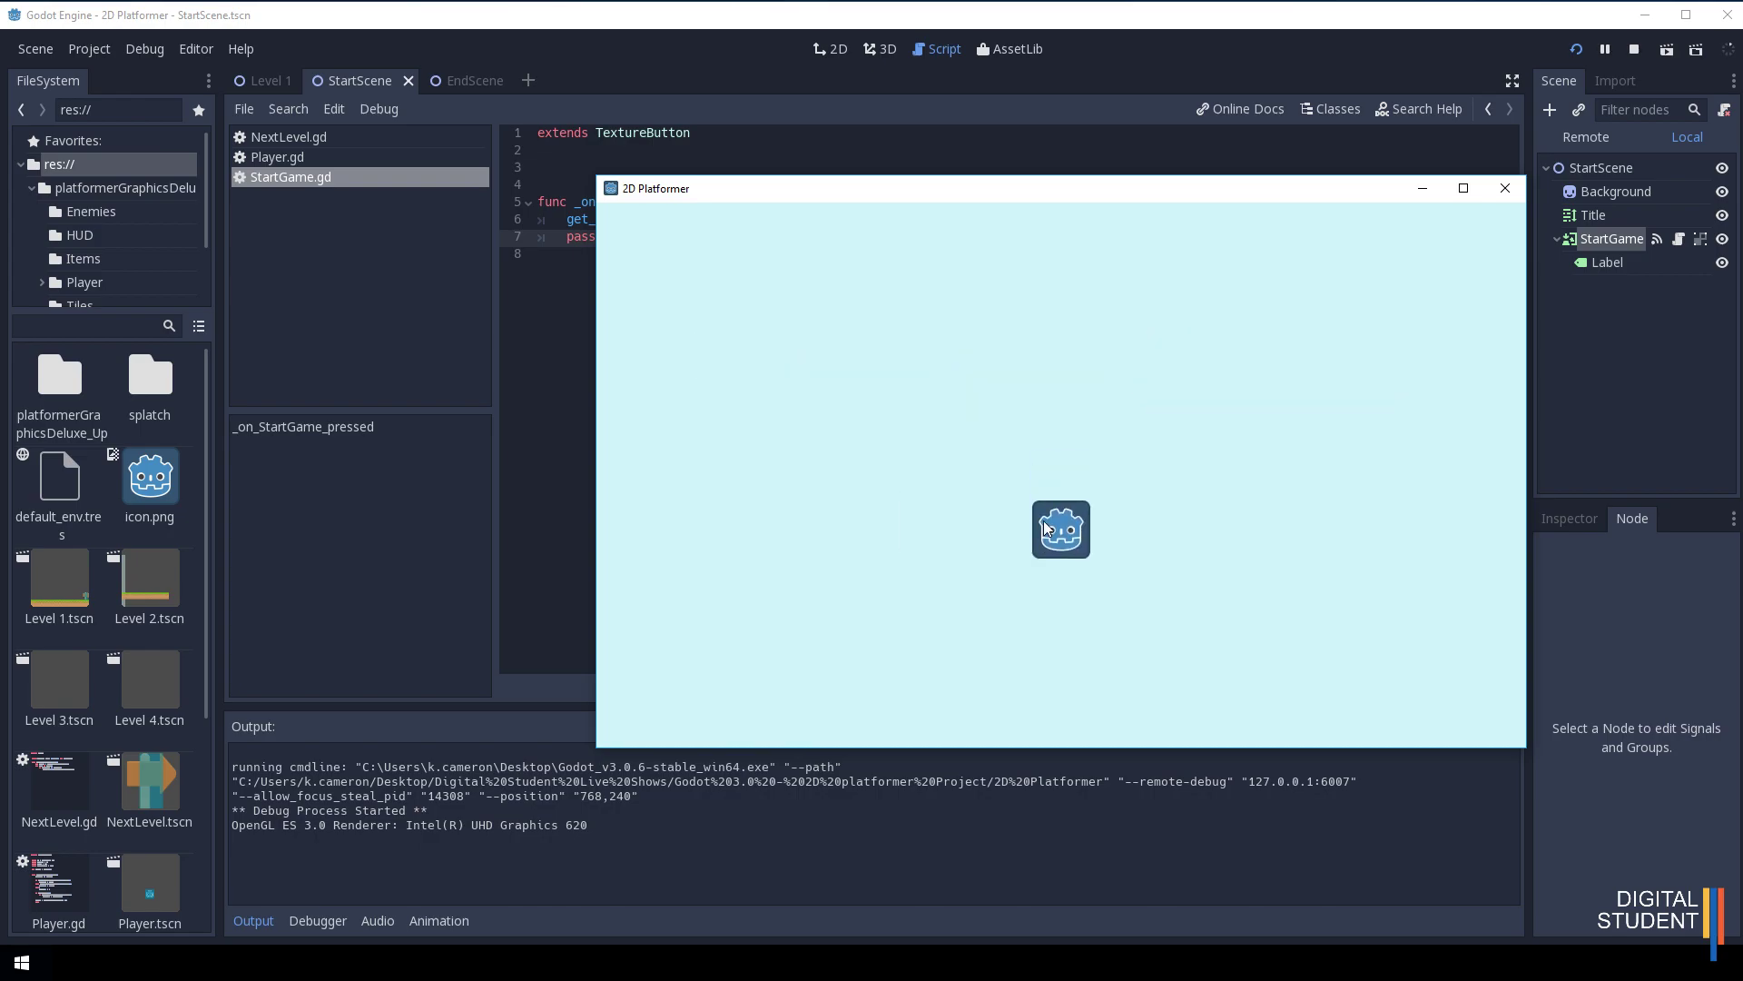
key(Right)
key(Up)
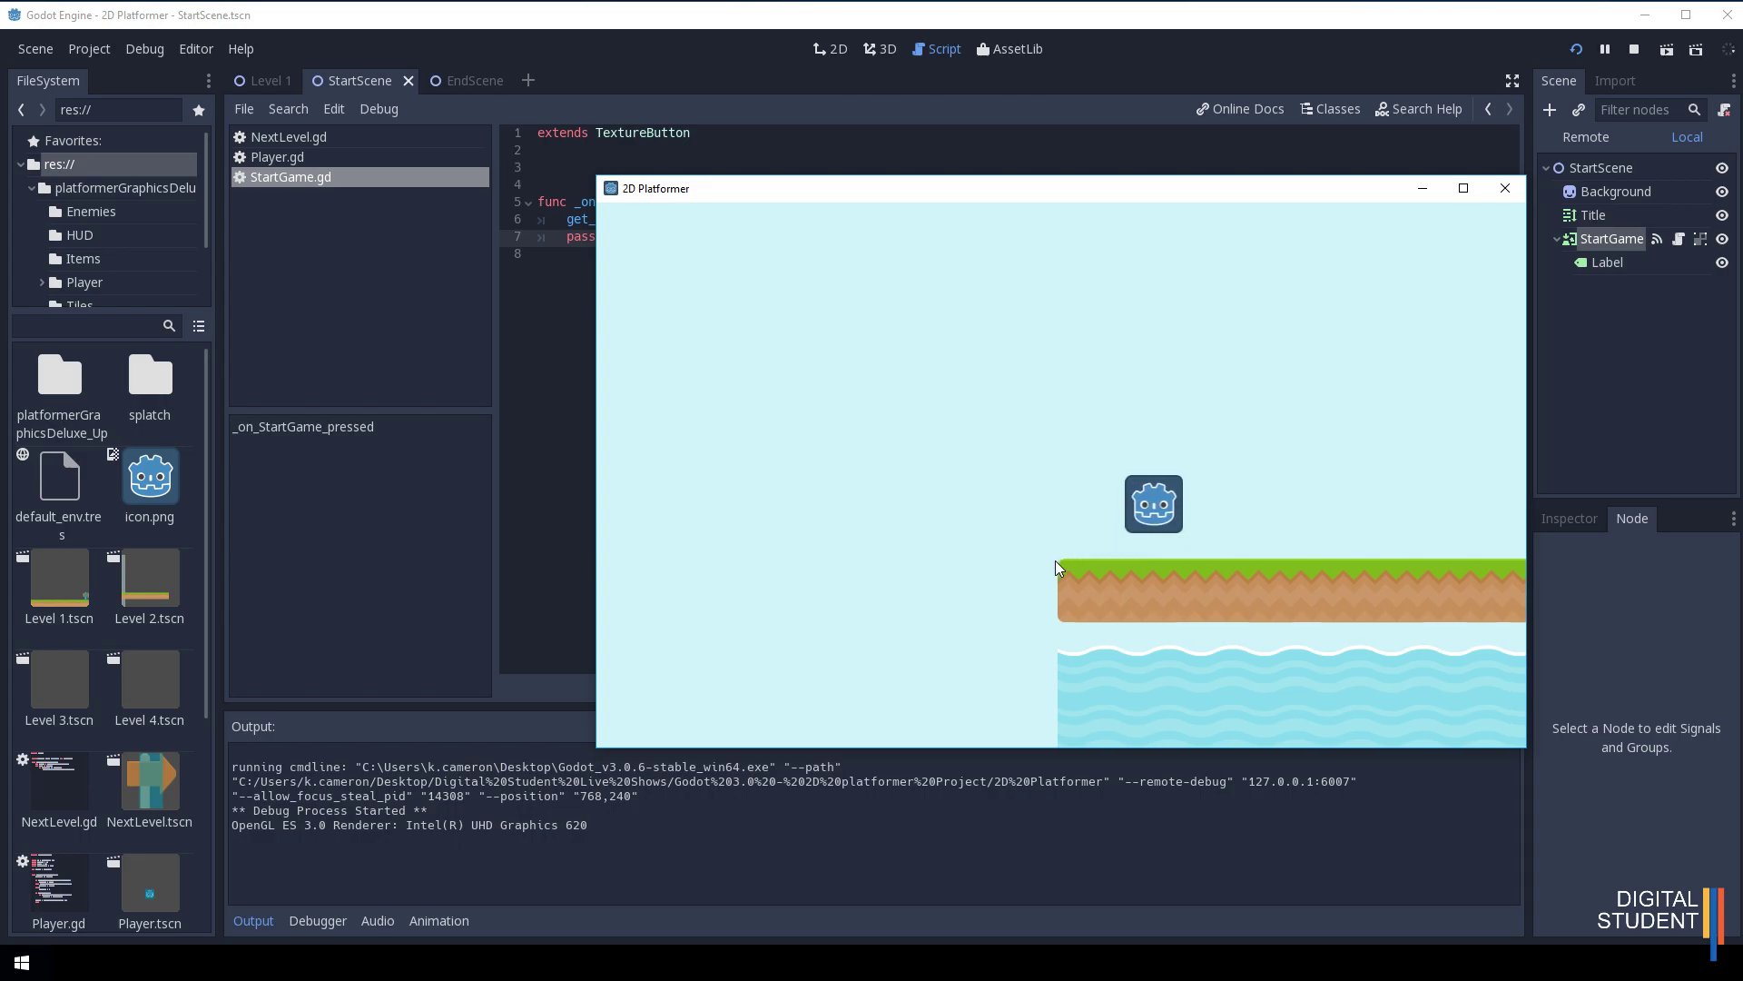
click(1505, 188)
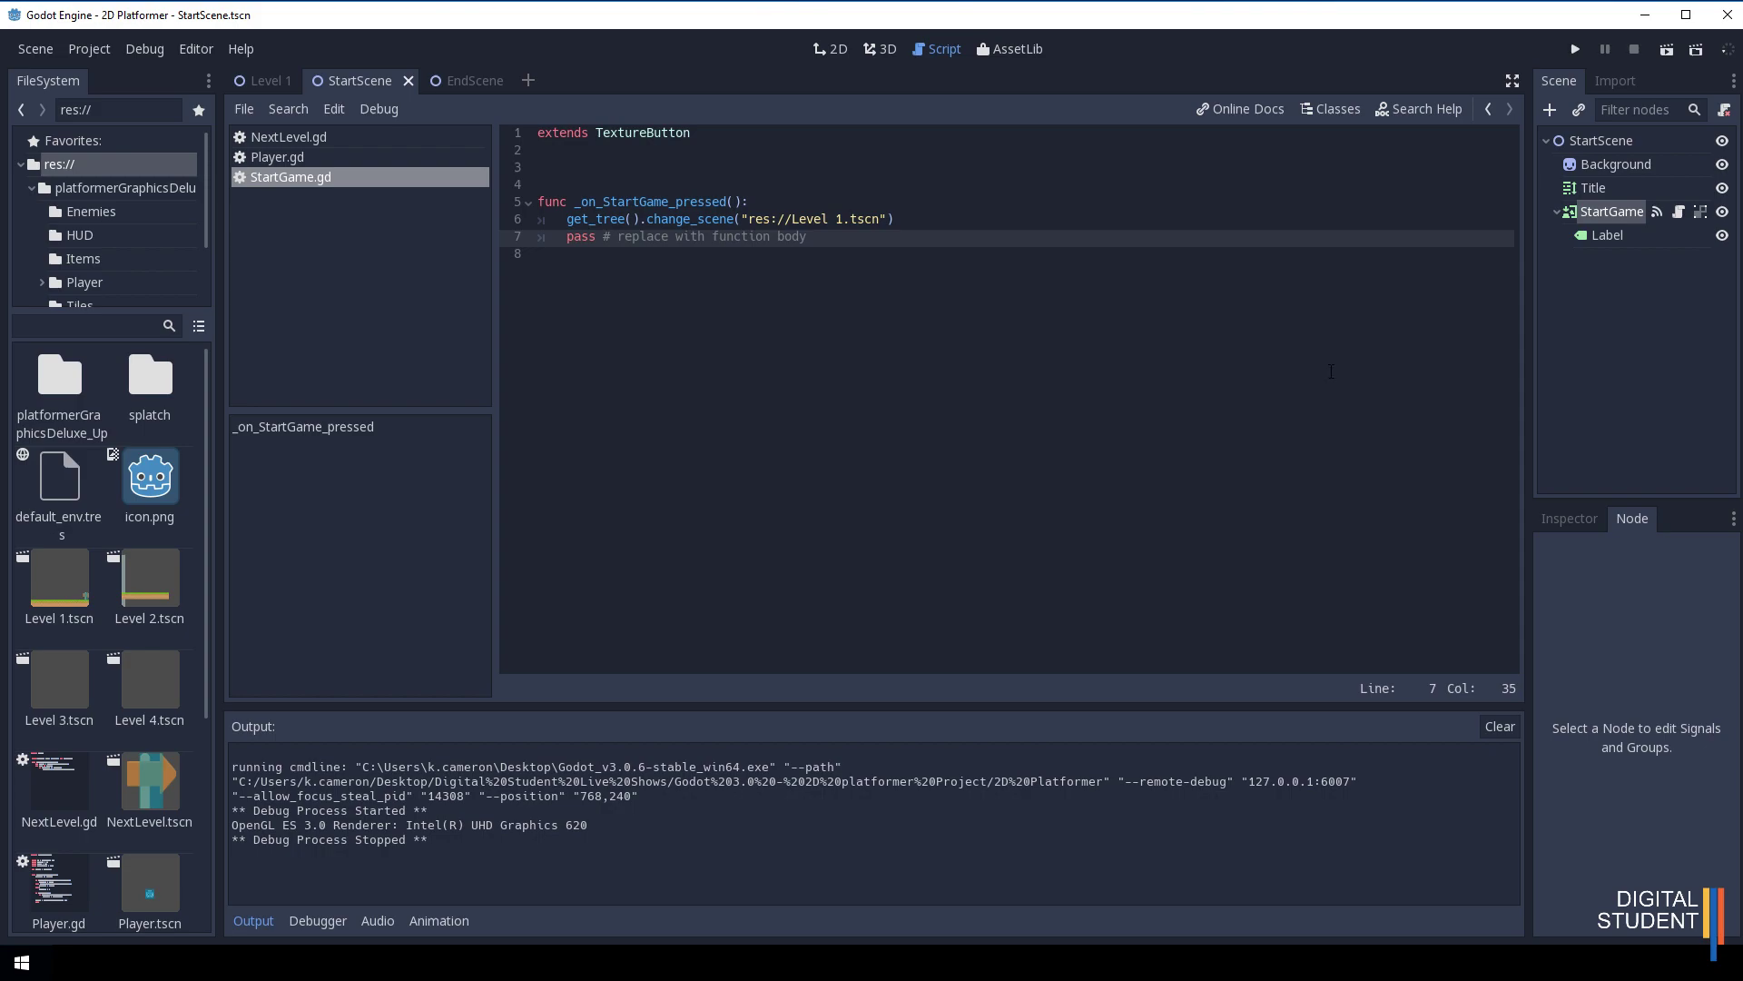
Add a RichTextLabel node under the EndScene root node in the 2D view.
click(454, 82)
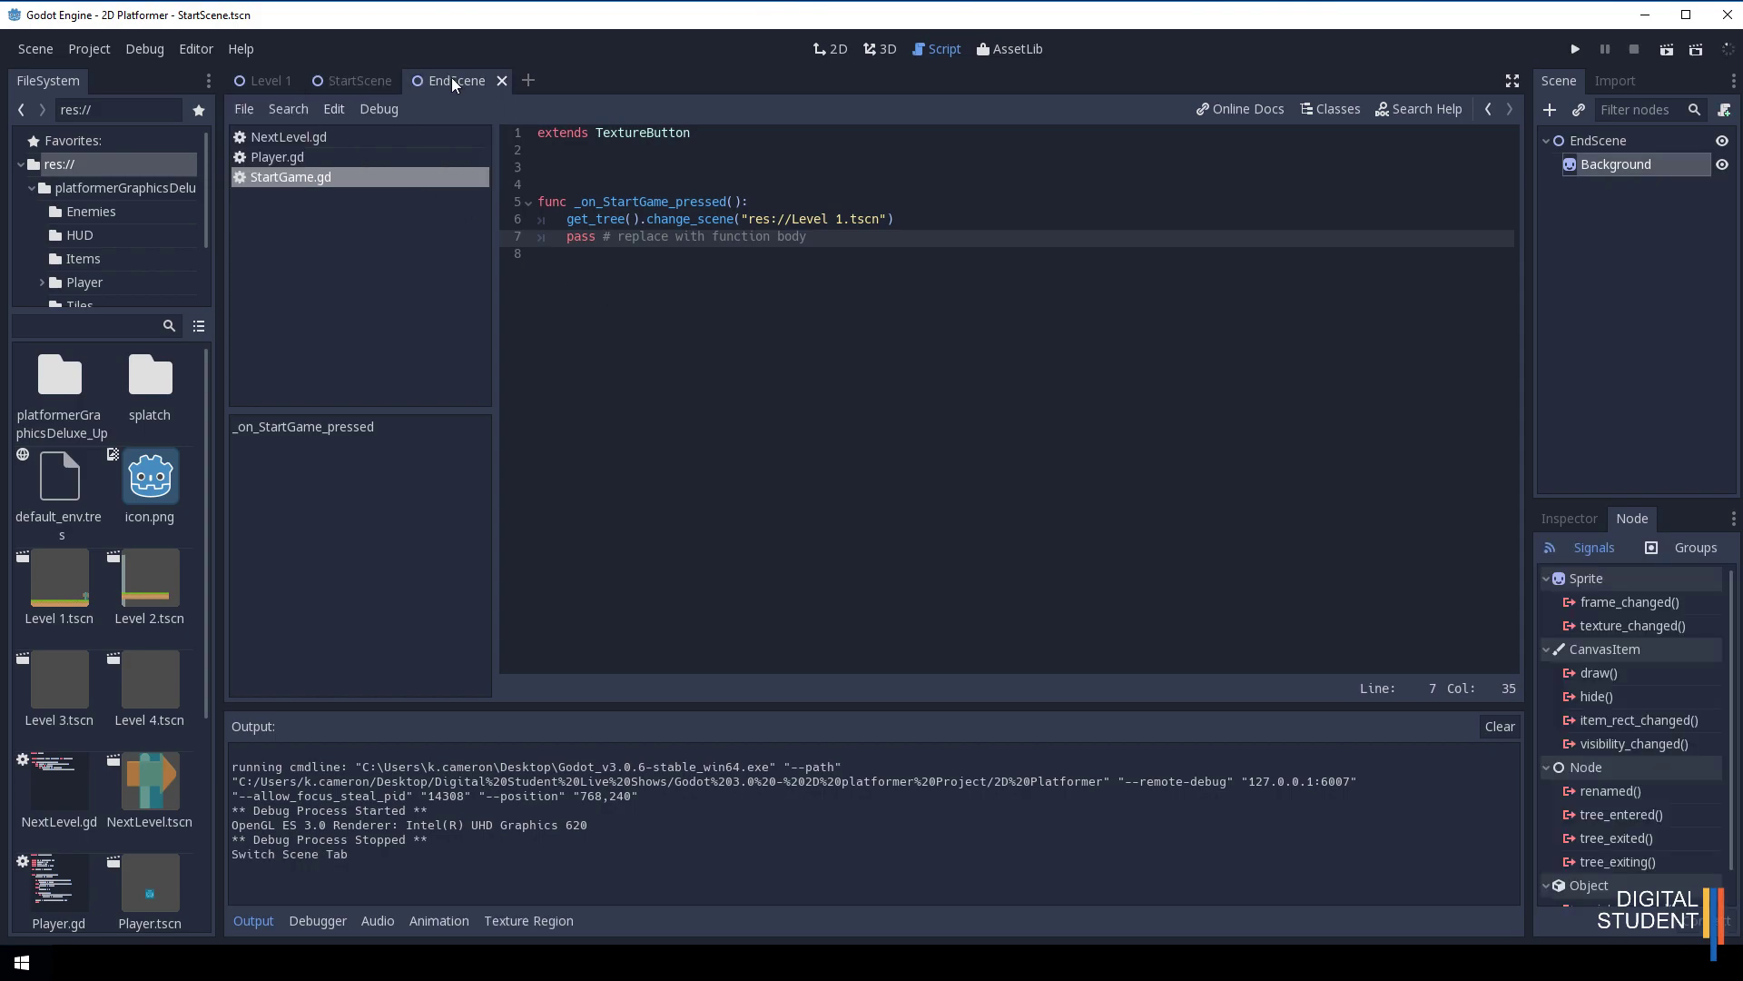
click(829, 49)
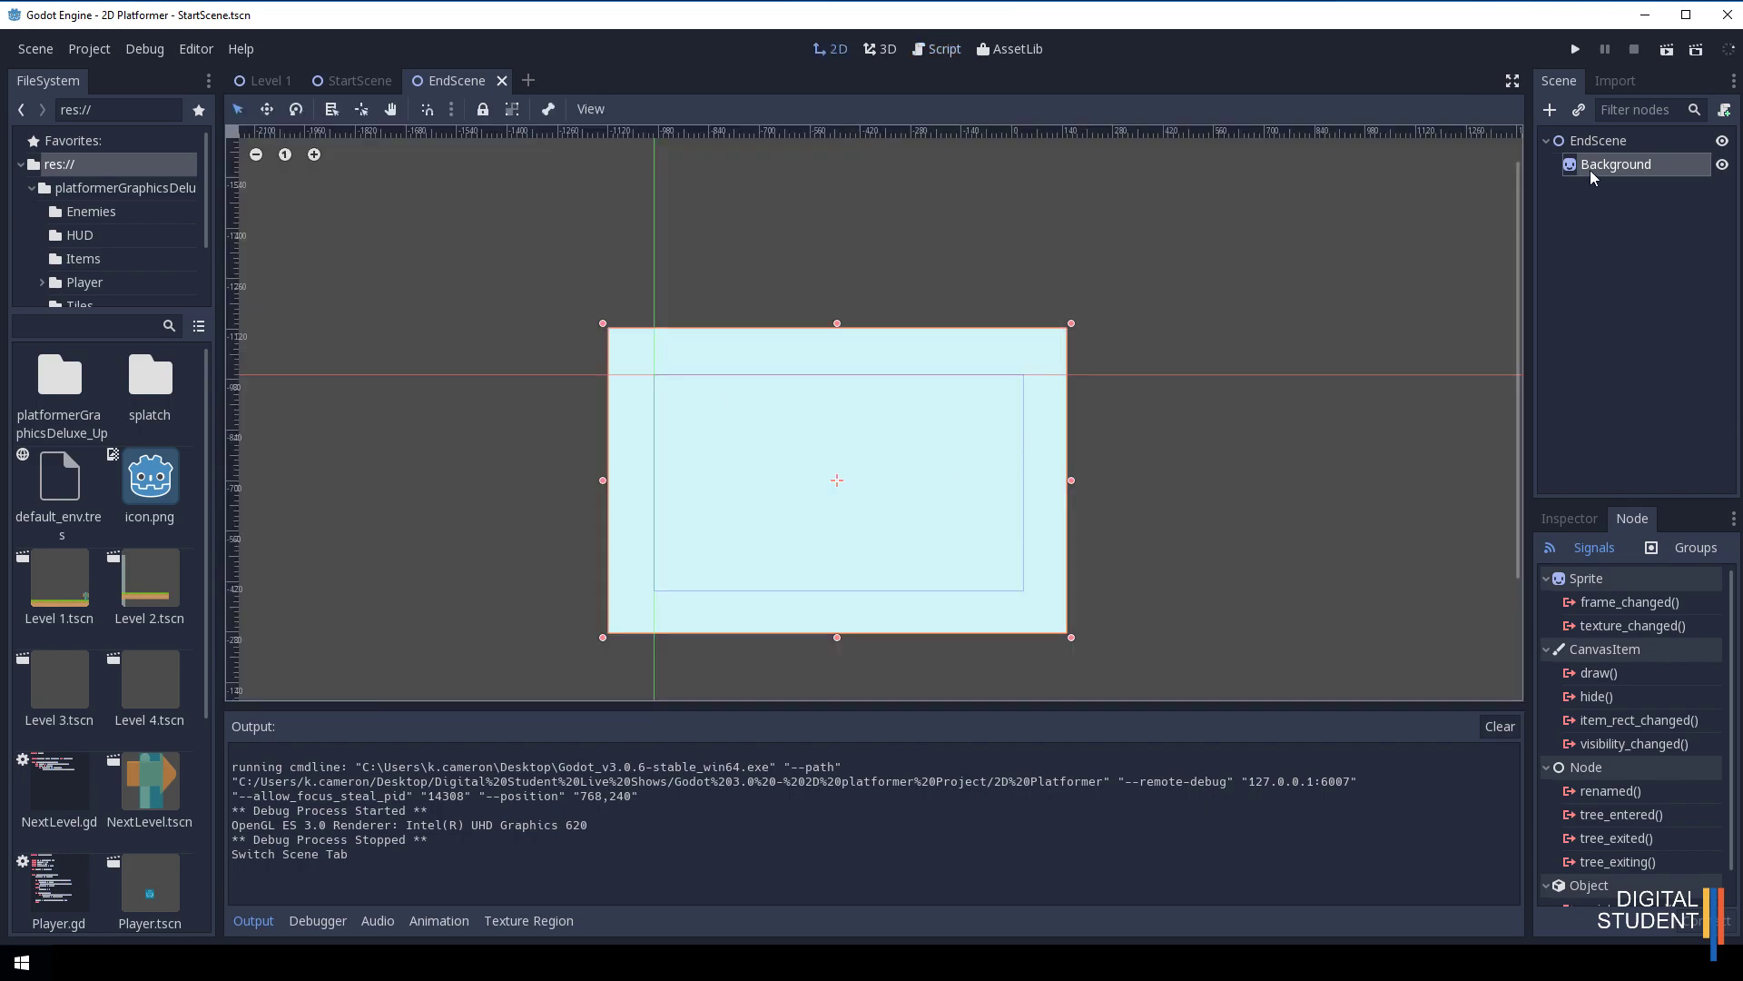
click(1563, 144)
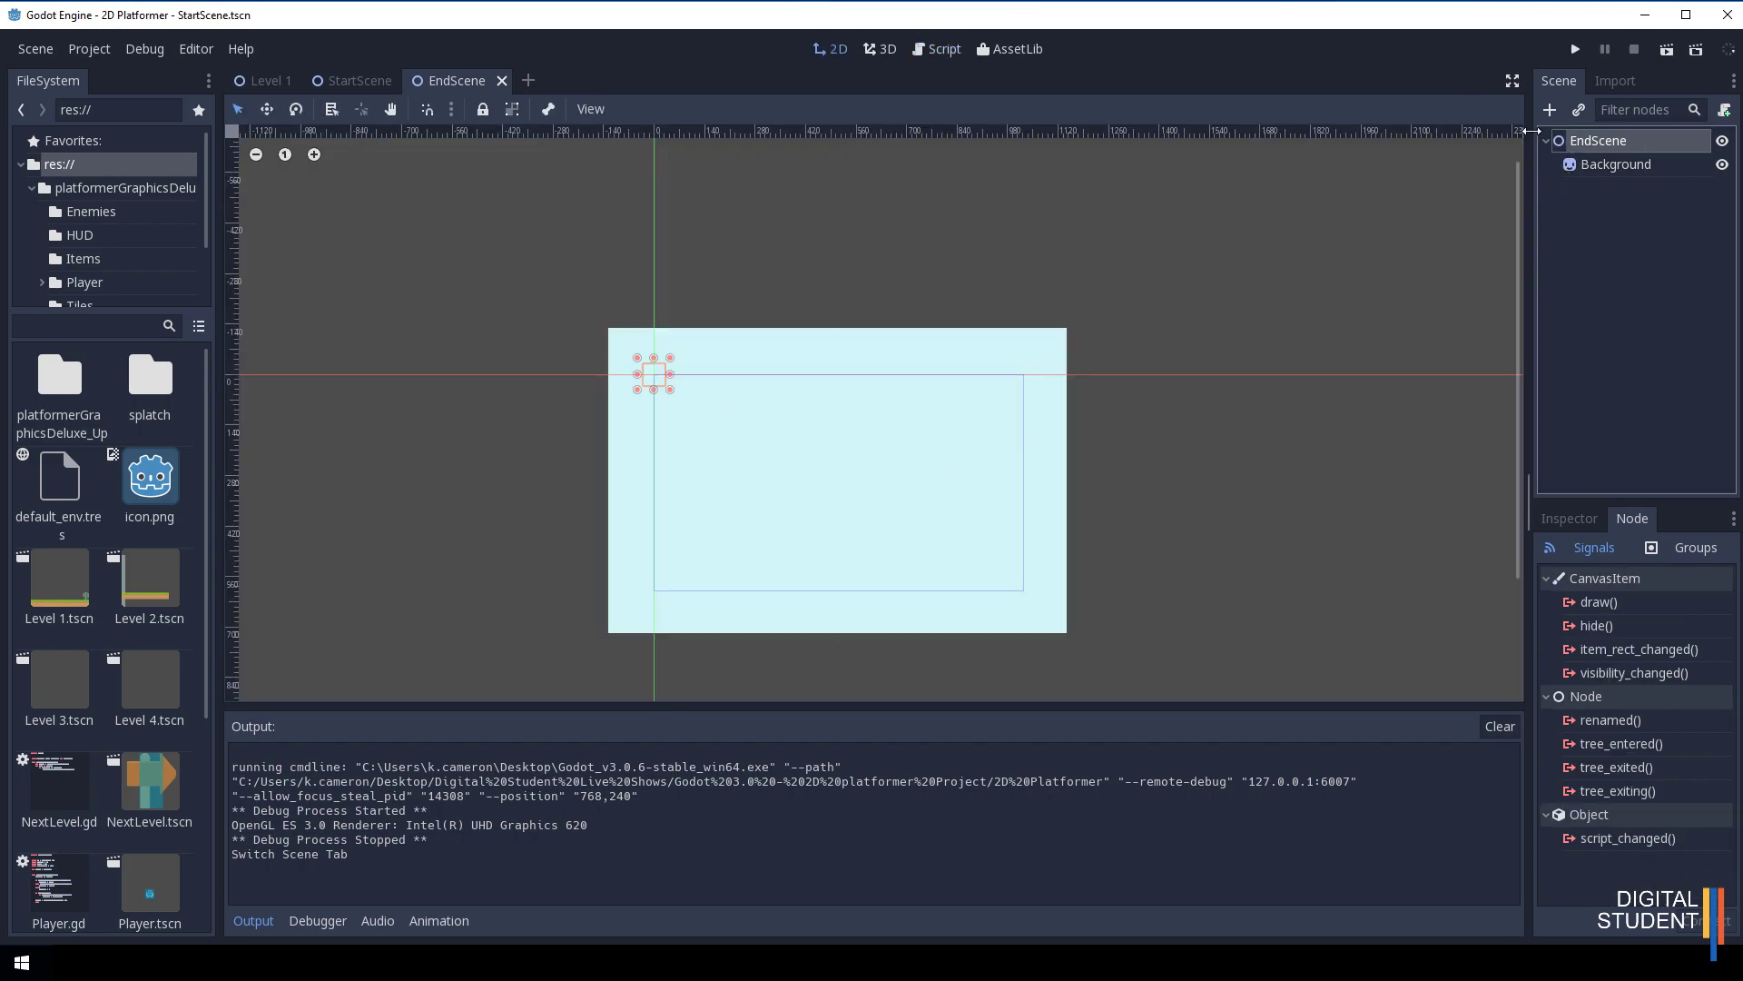
click(1550, 110)
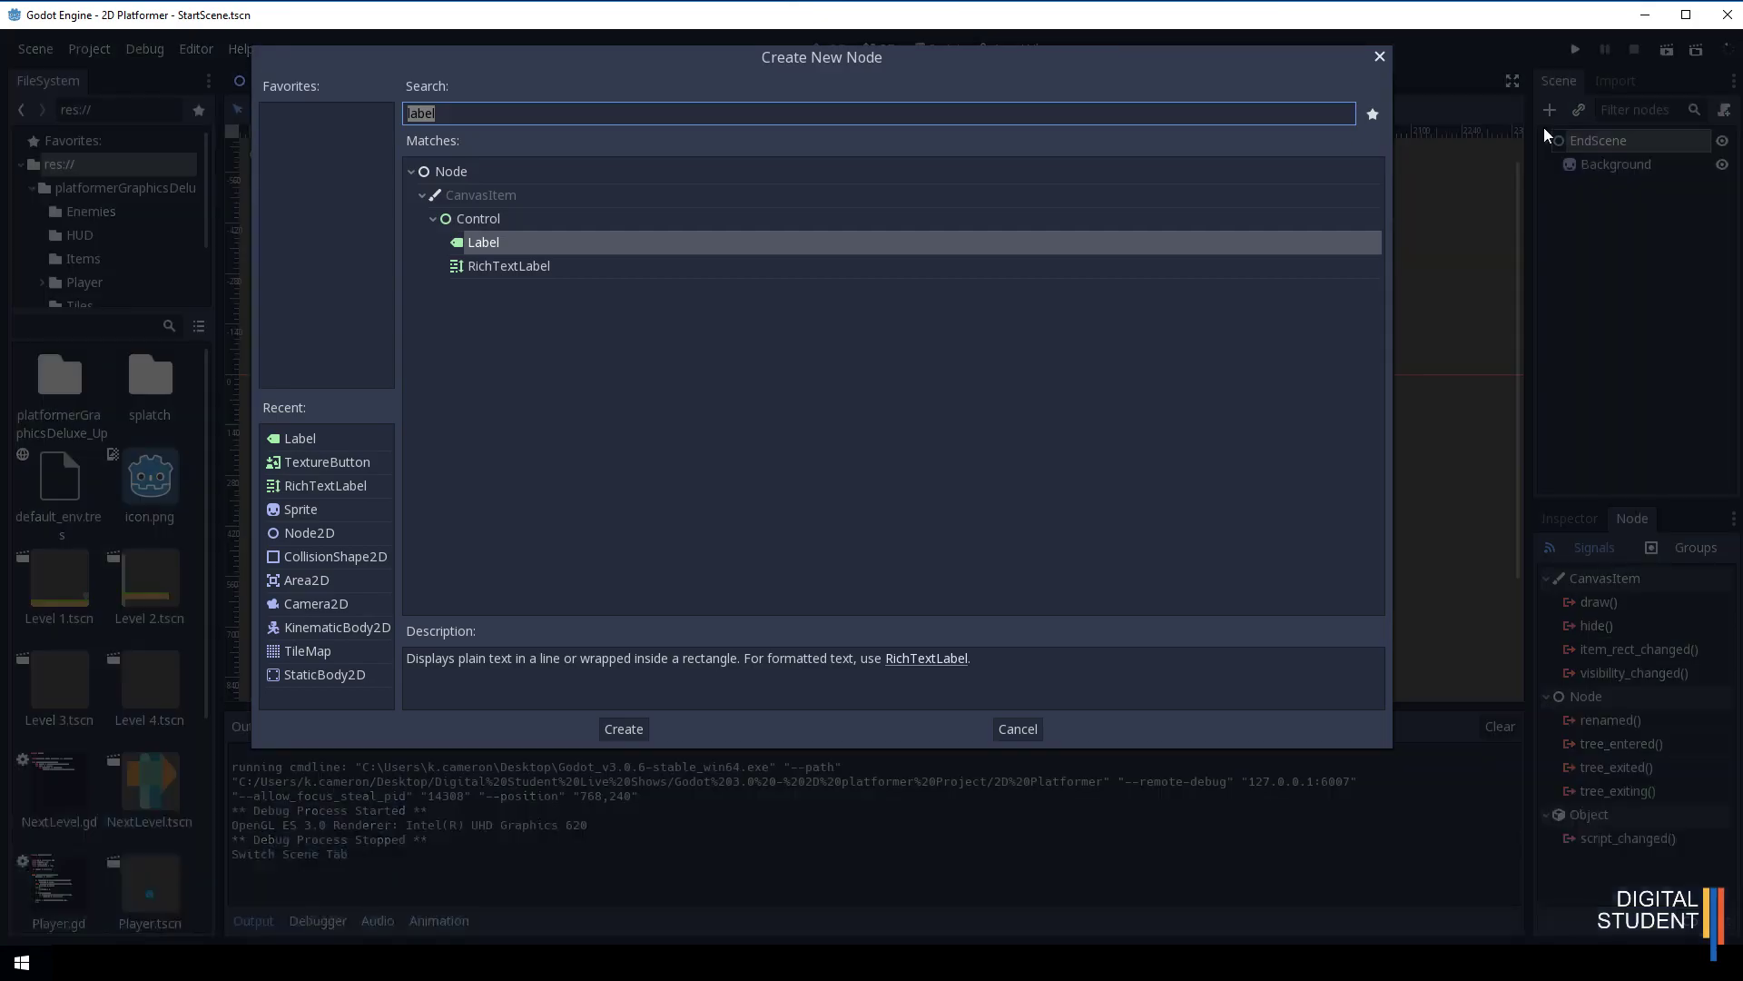
double_click(487, 265)
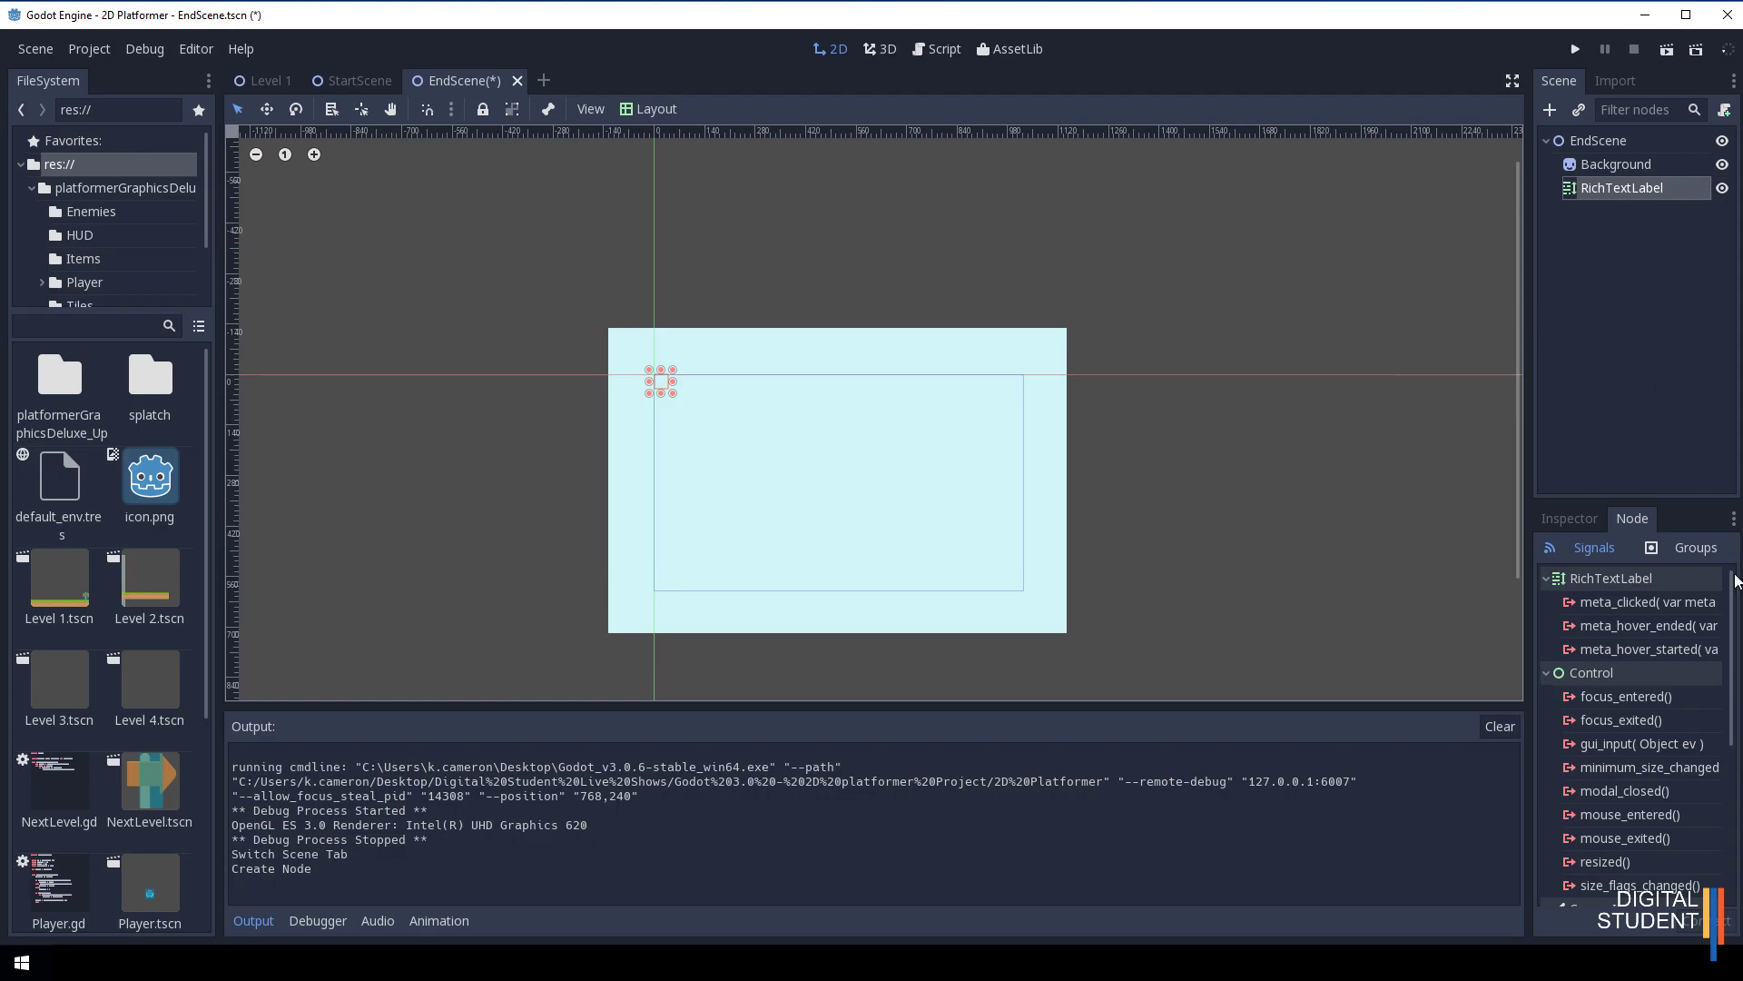
Set the RichTextLabel's text to GOOD GAME and enlarge its box across the upper part of the scene frame.
click(1583, 519)
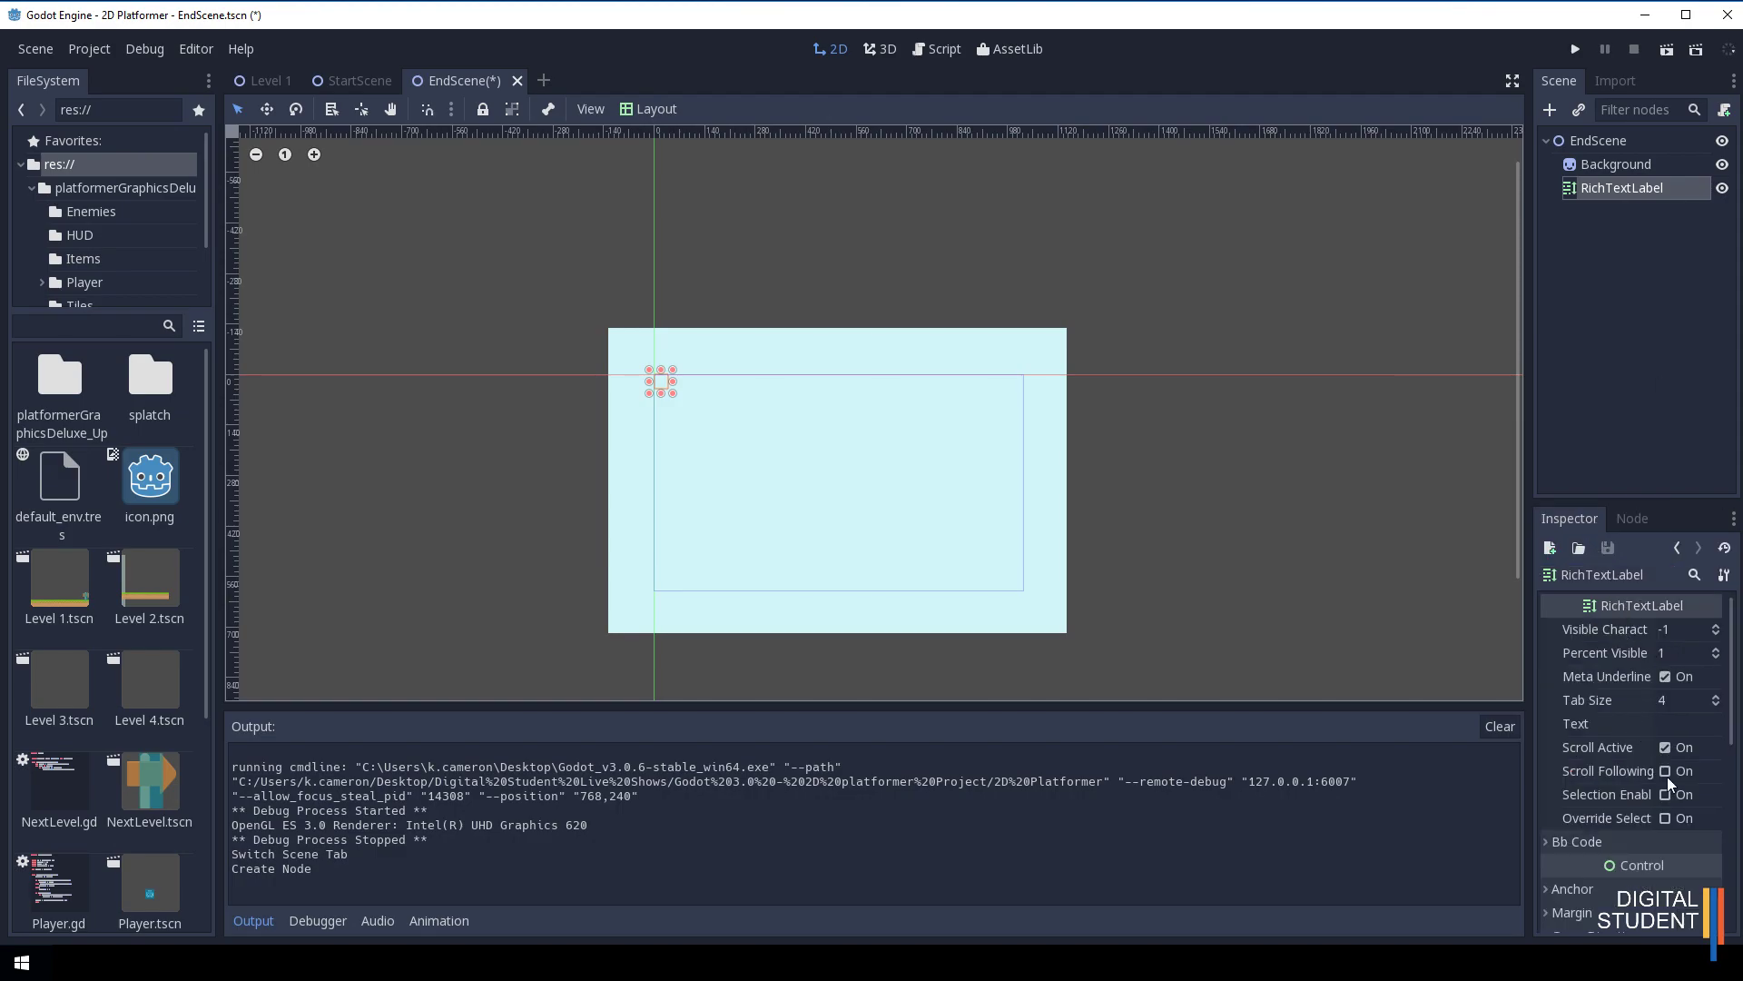
click(1672, 725)
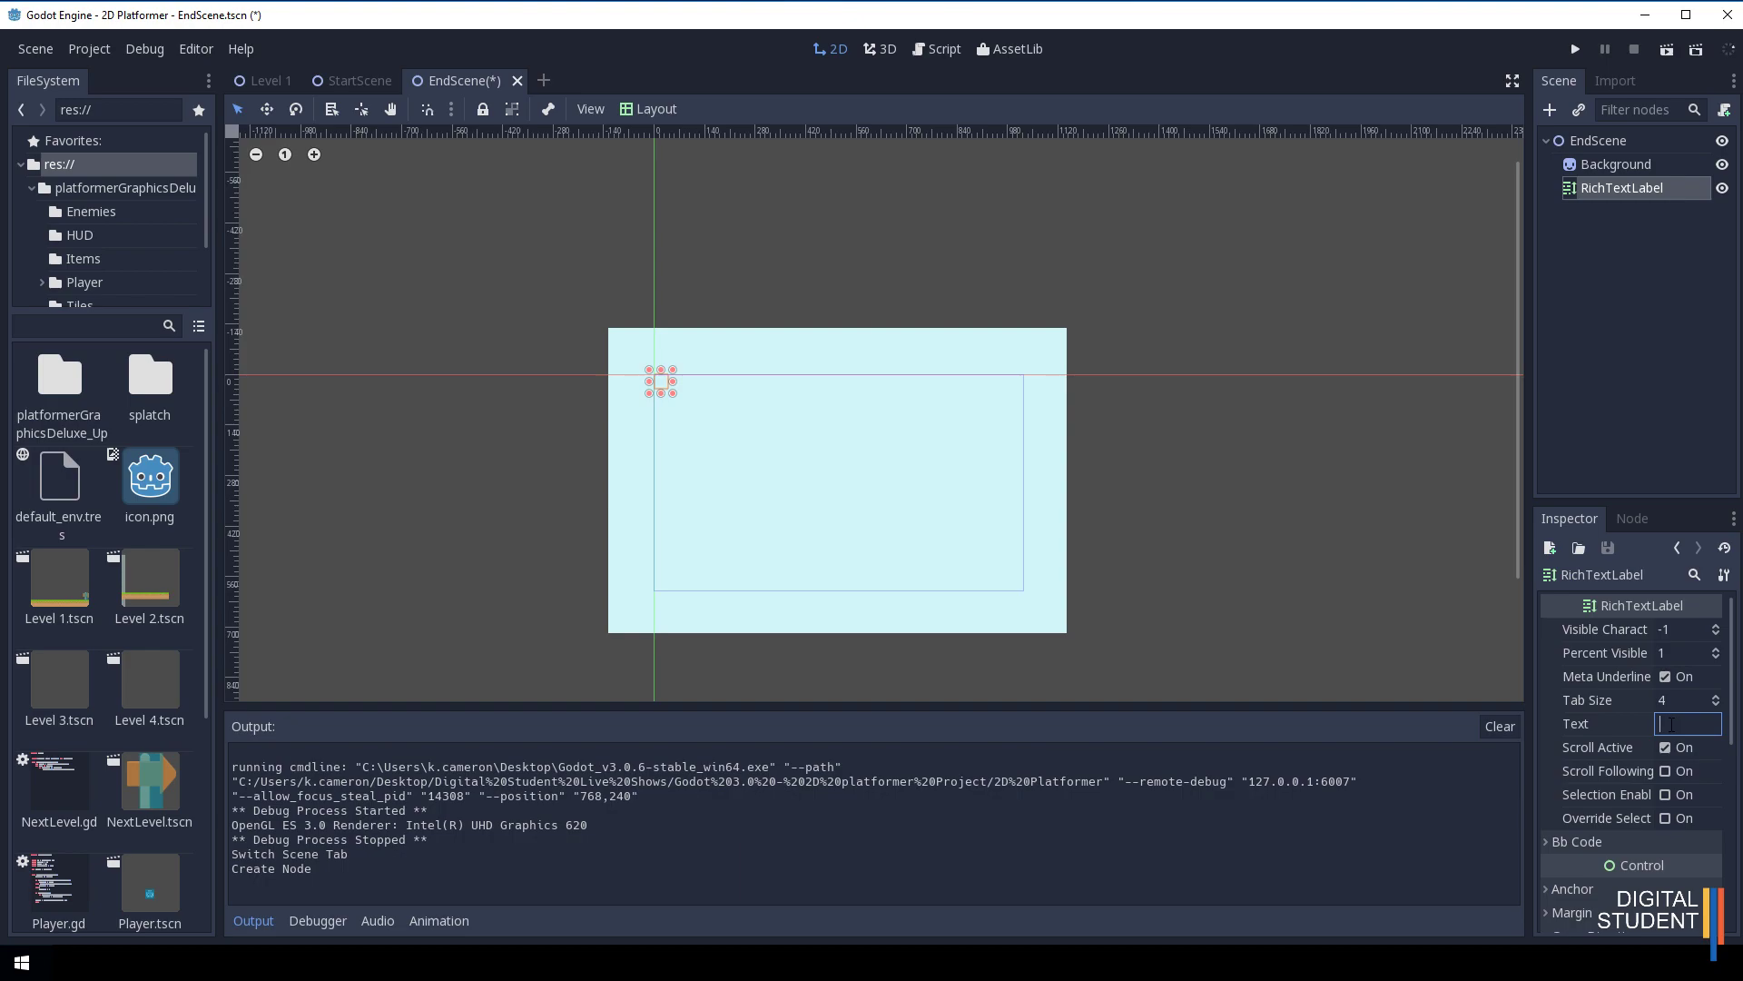
text(GOOD G)
text(AME)
key(Return)
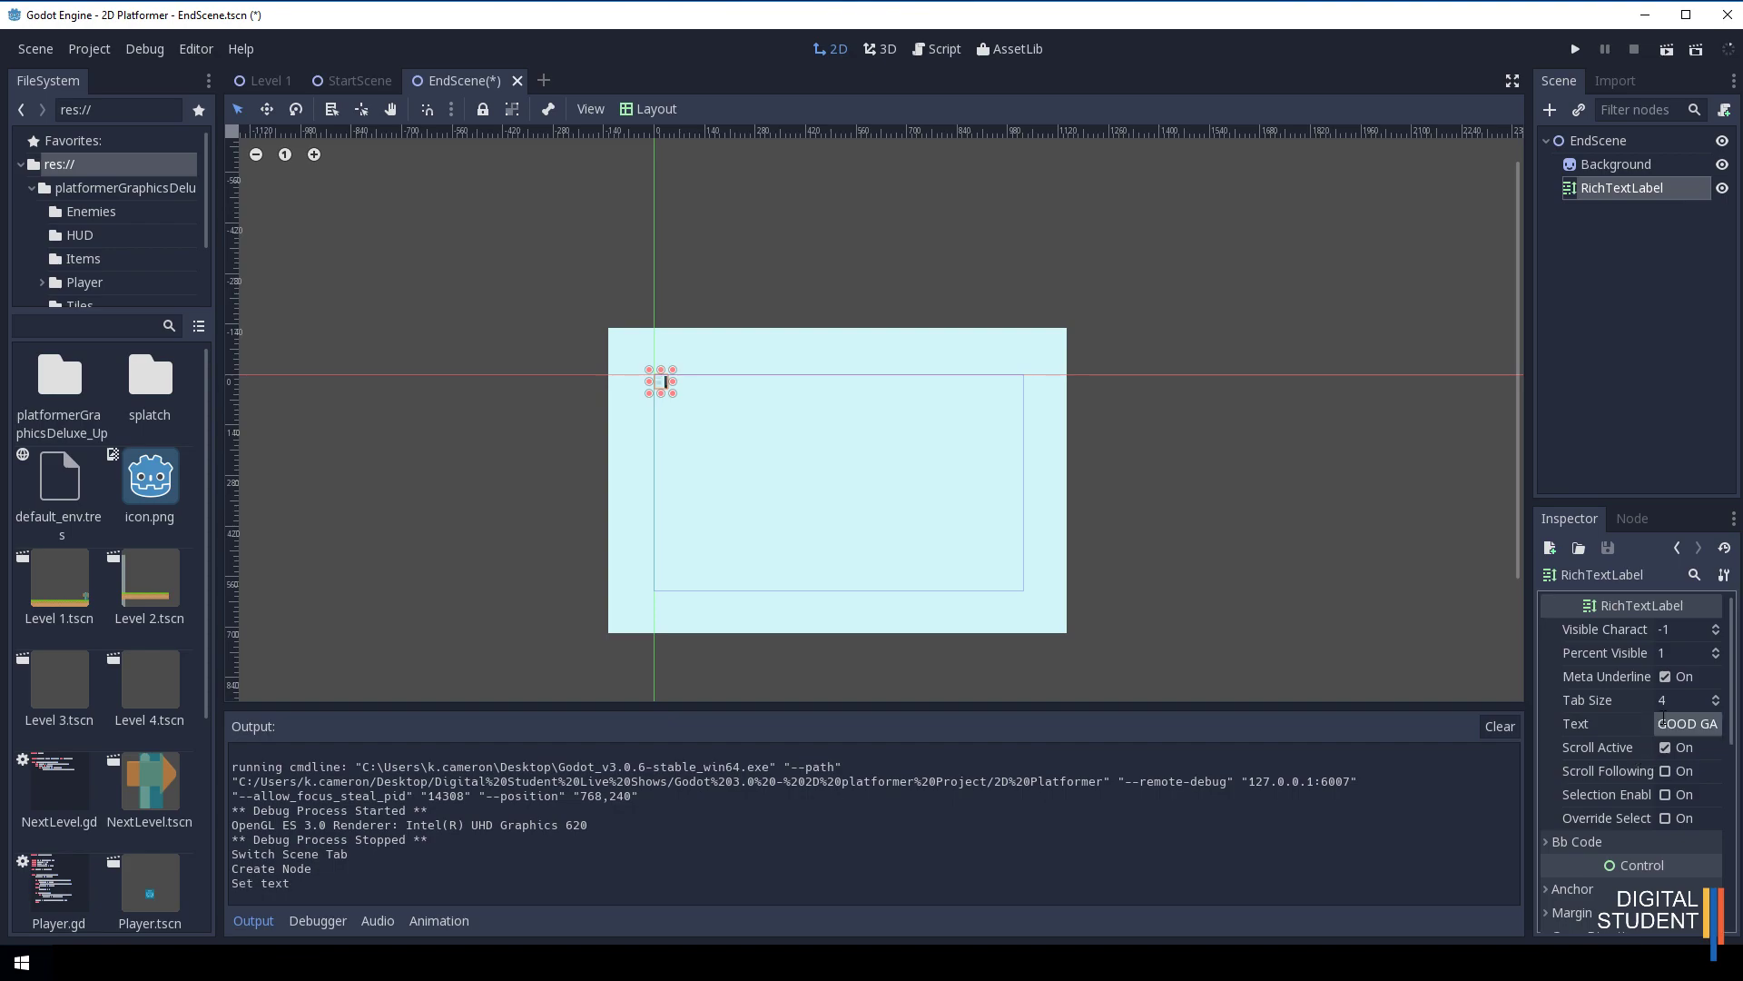
drag(673, 394, 855, 419)
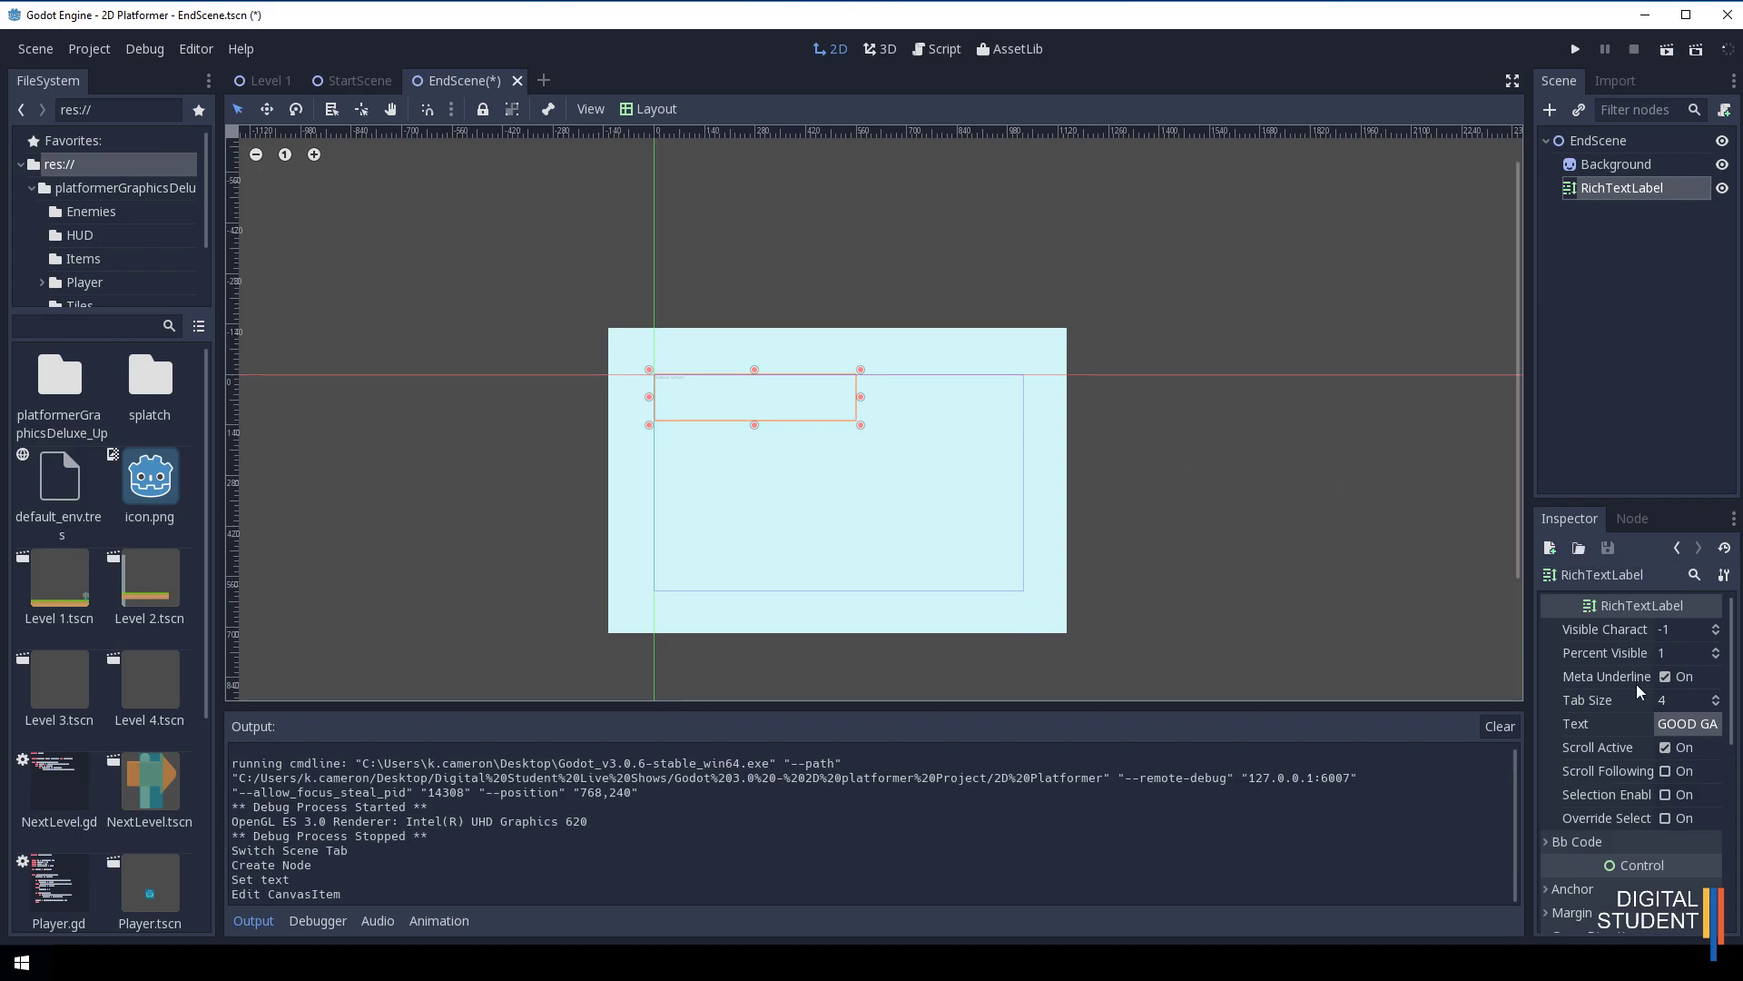
Assign a new DynamicFont as the RichTextLabel's custom normal font and open that font for editing.
scroll(1634, 699, down, 1)
scroll(1632, 721, up, 1)
scroll(1645, 726, down, 6)
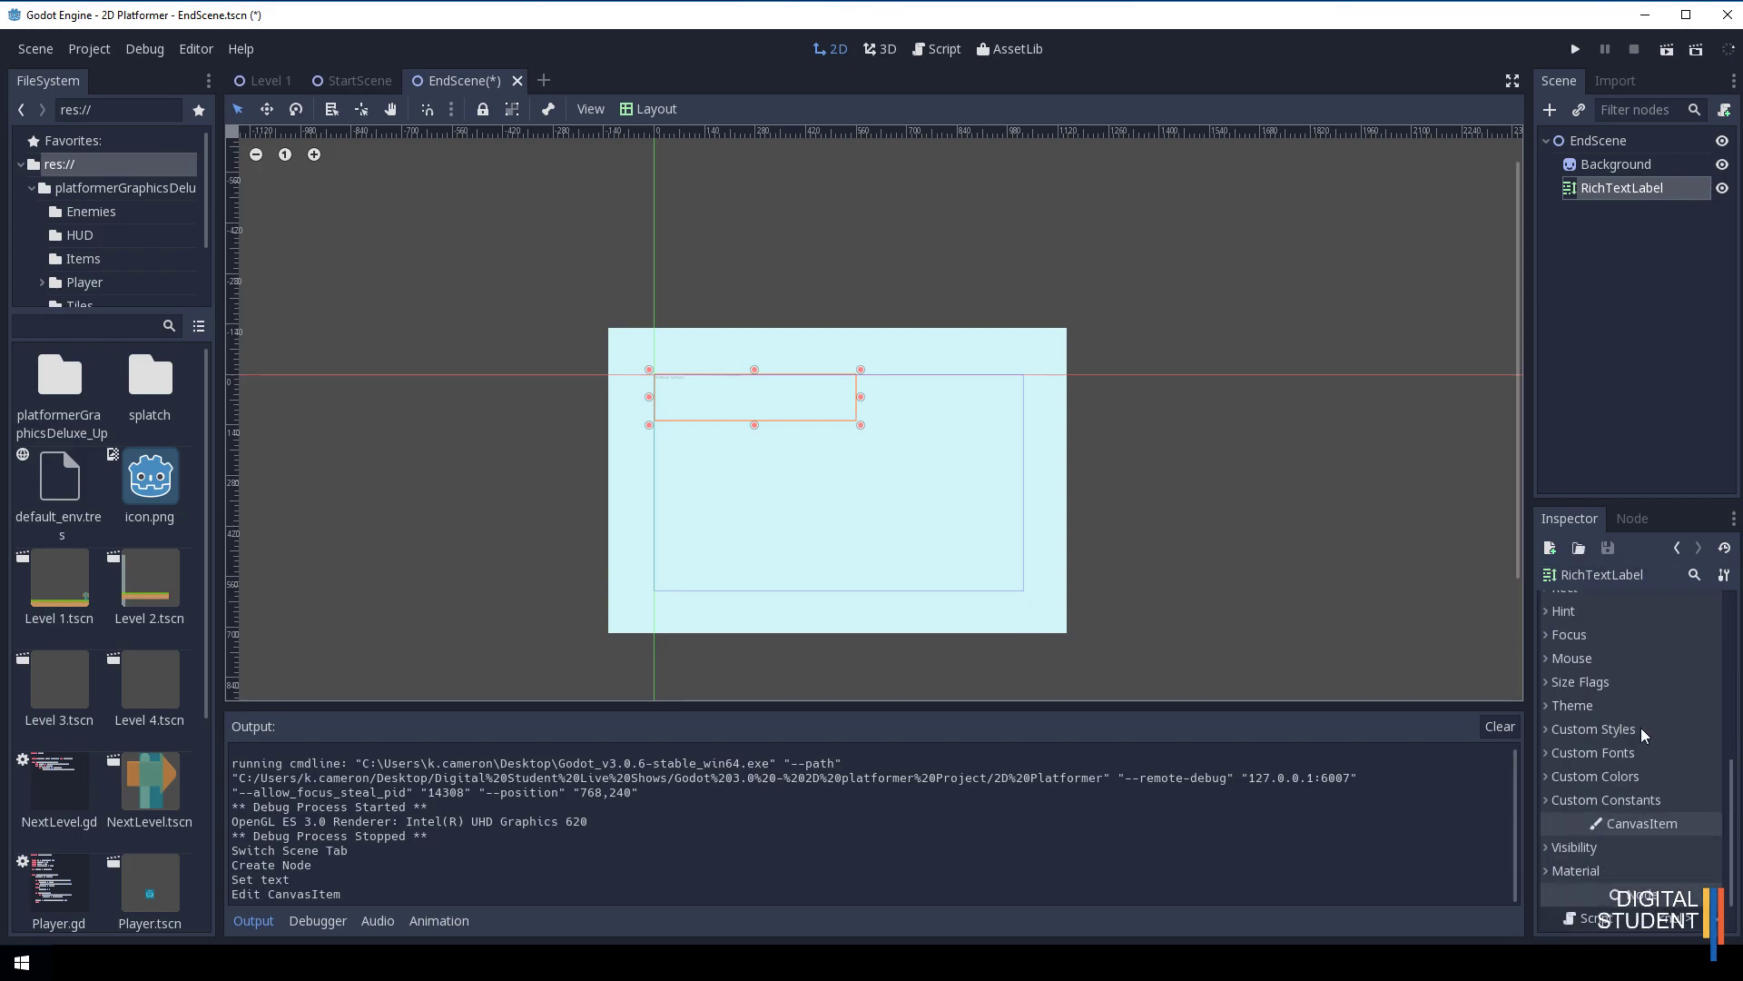
click(1549, 751)
scroll(1625, 747, down, 1)
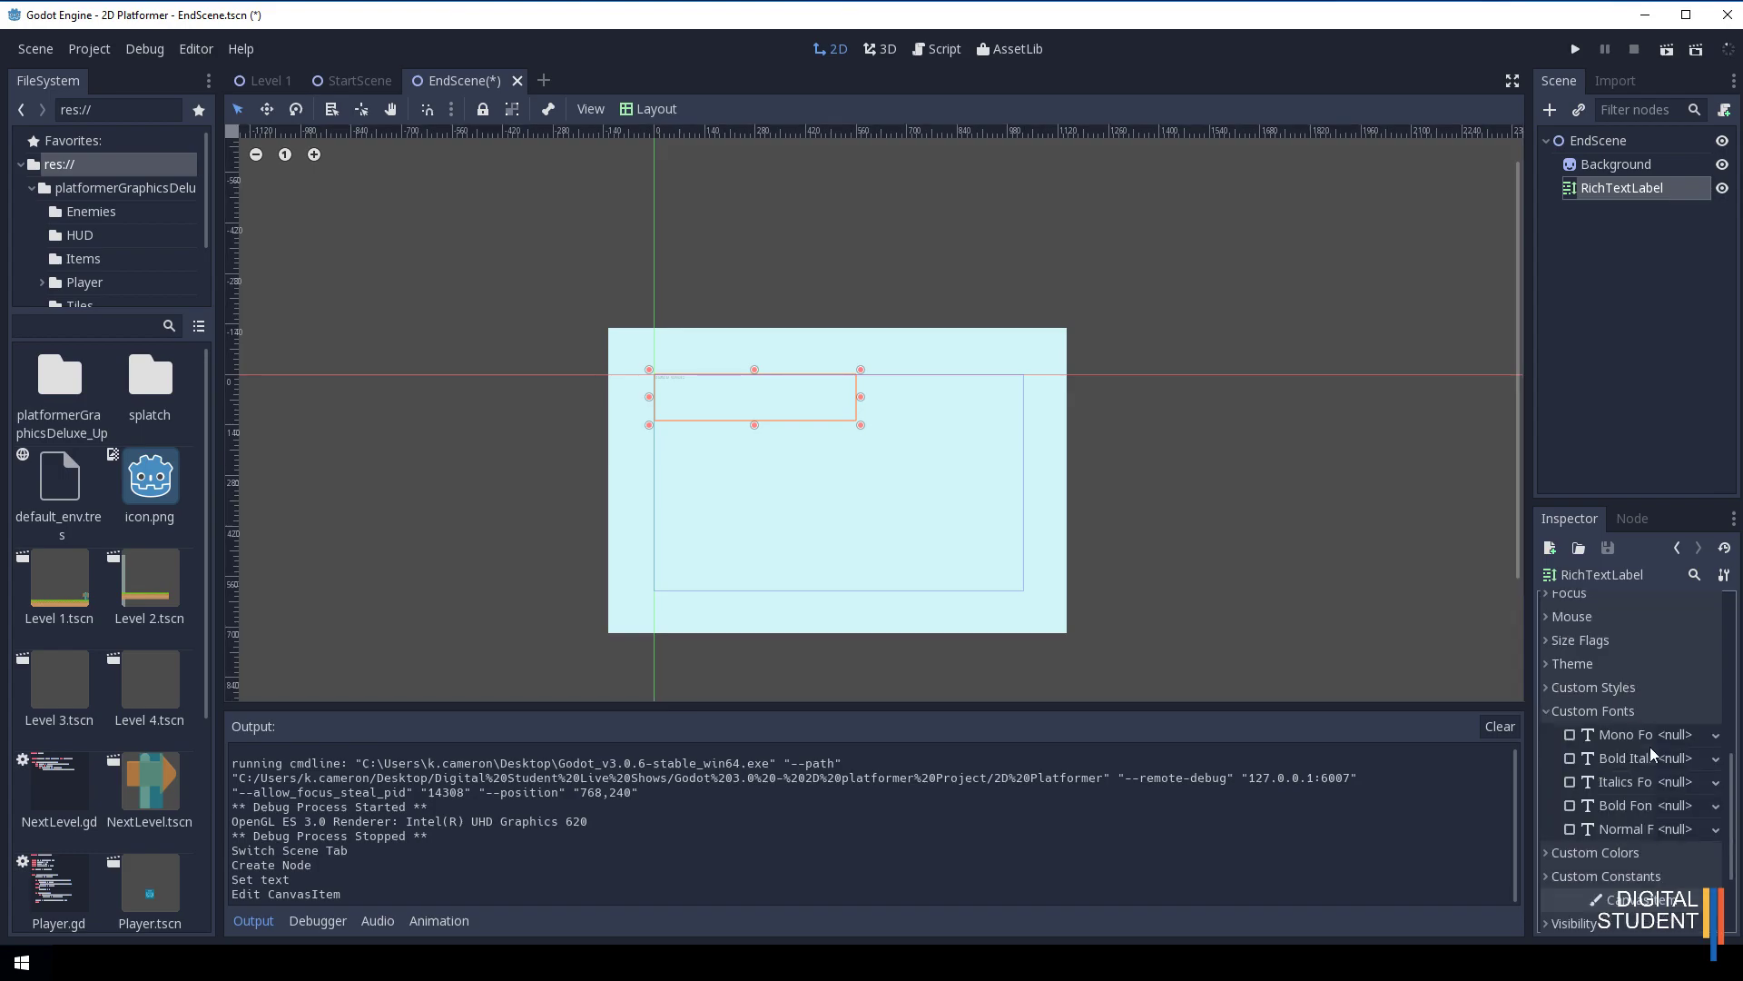
click(1715, 829)
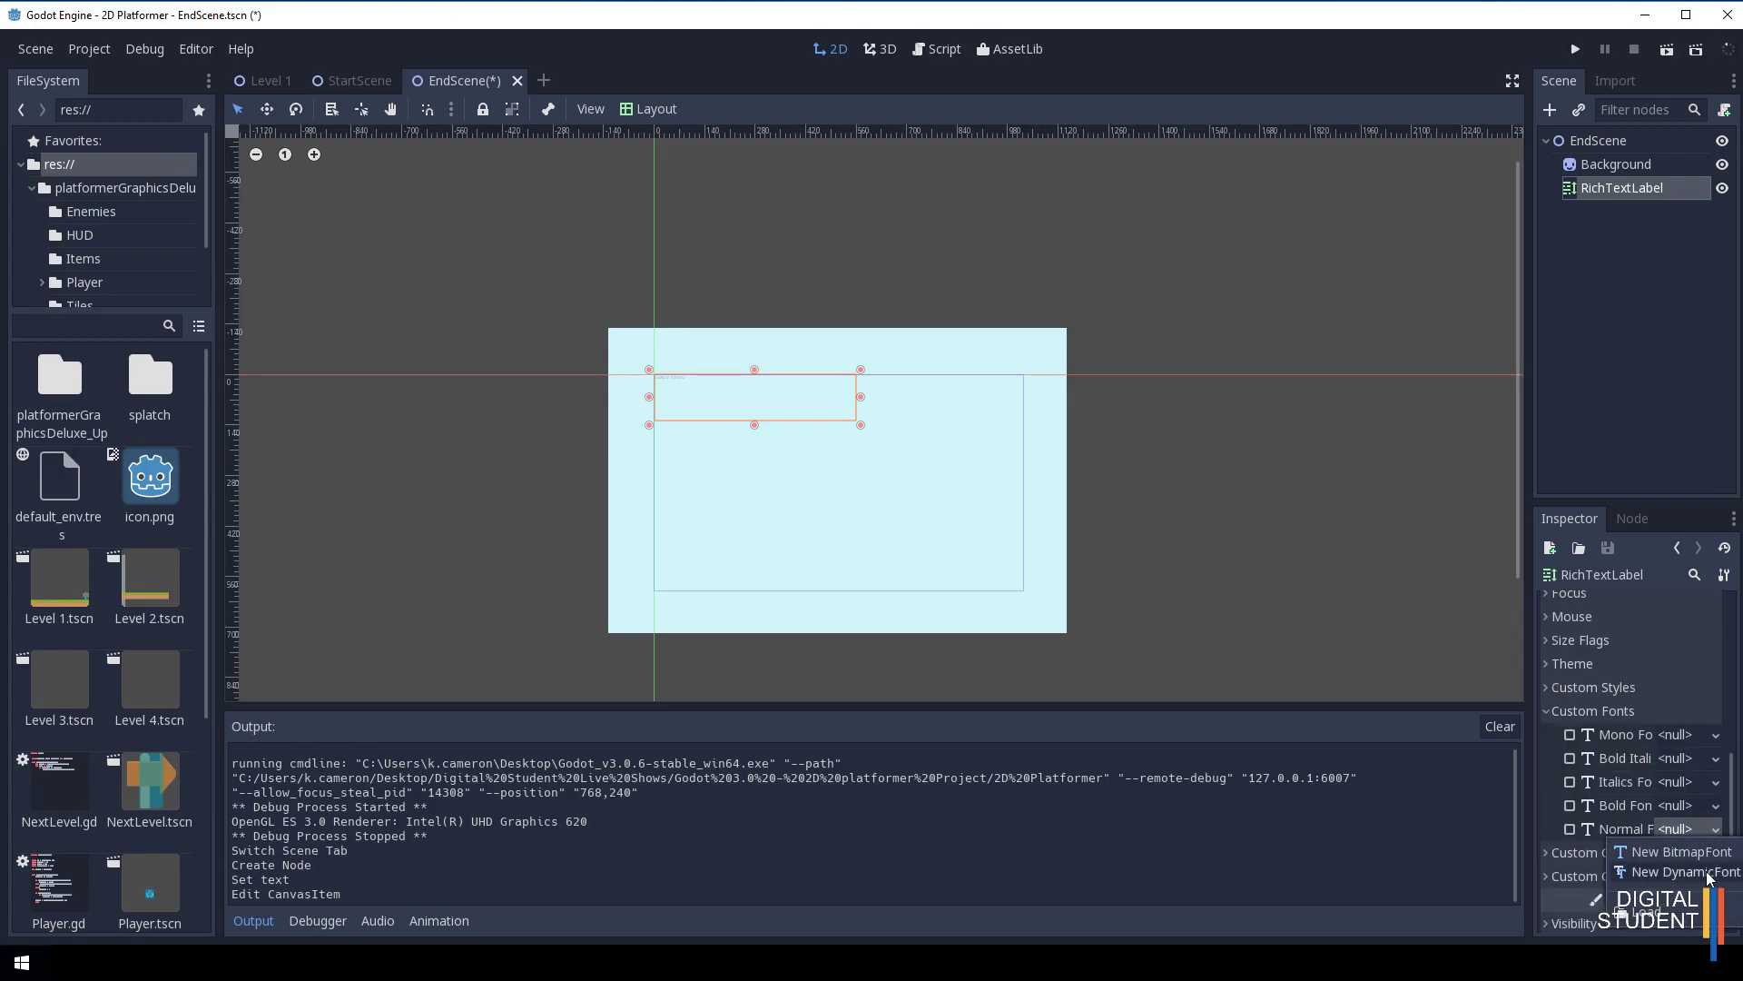
click(1709, 873)
click(1717, 830)
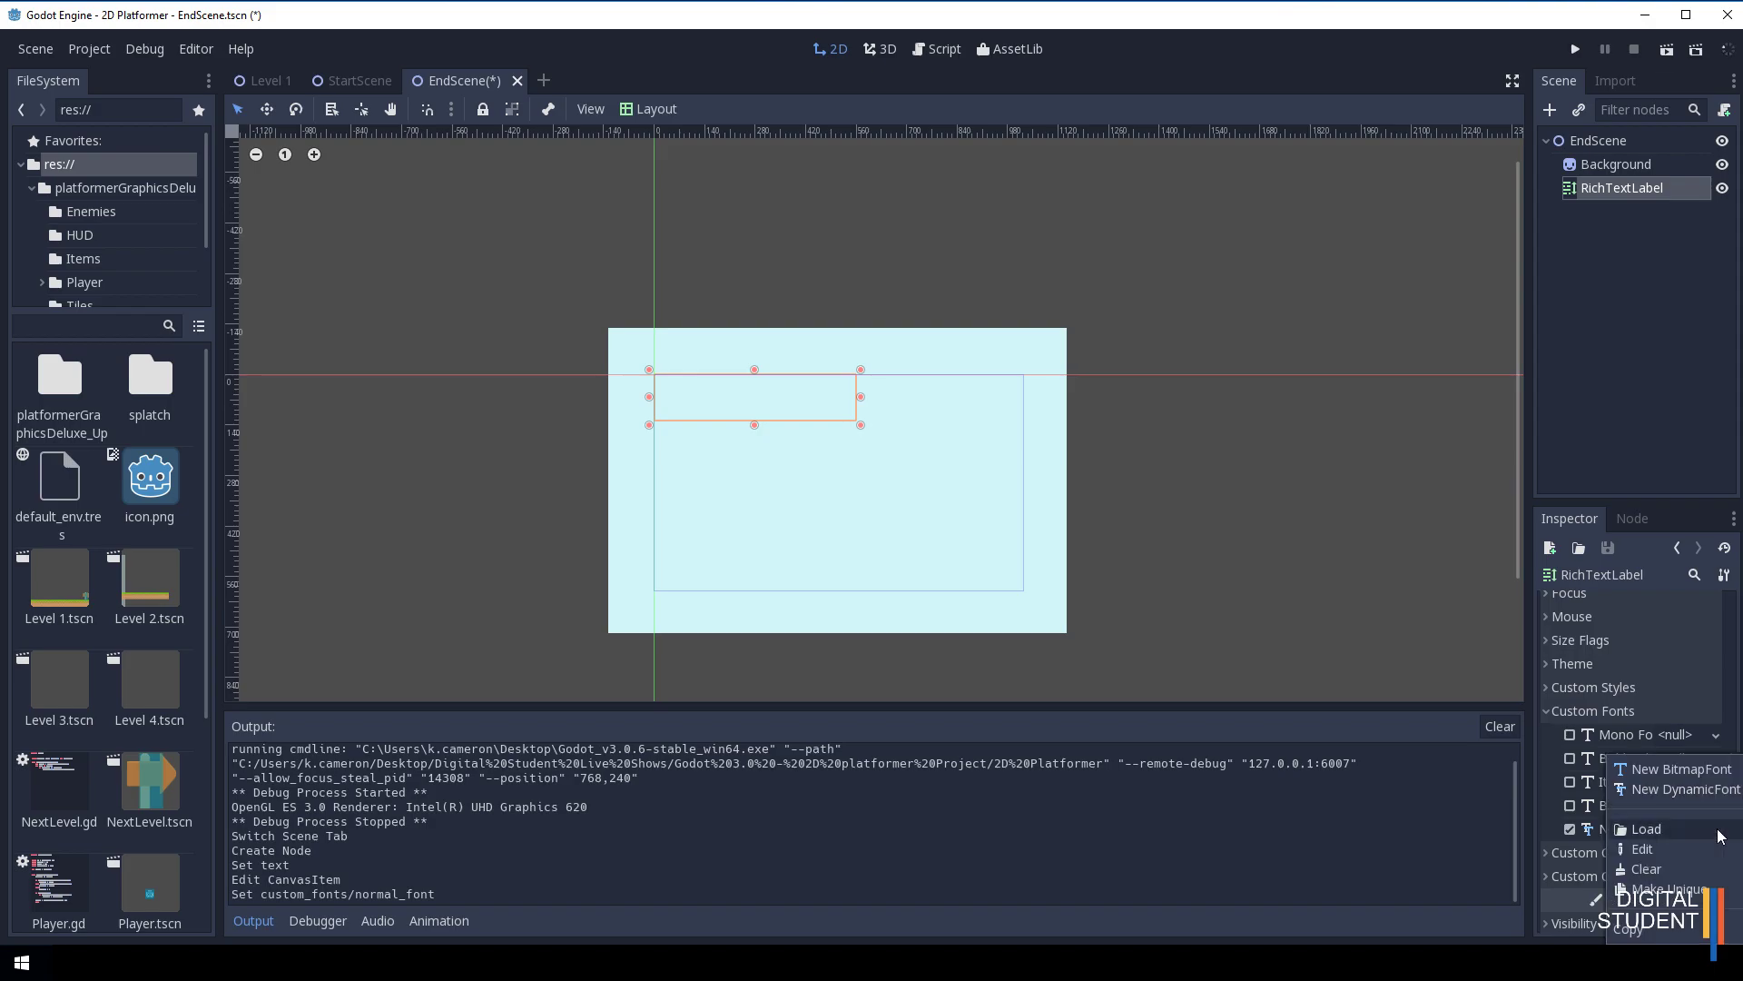
click(1703, 854)
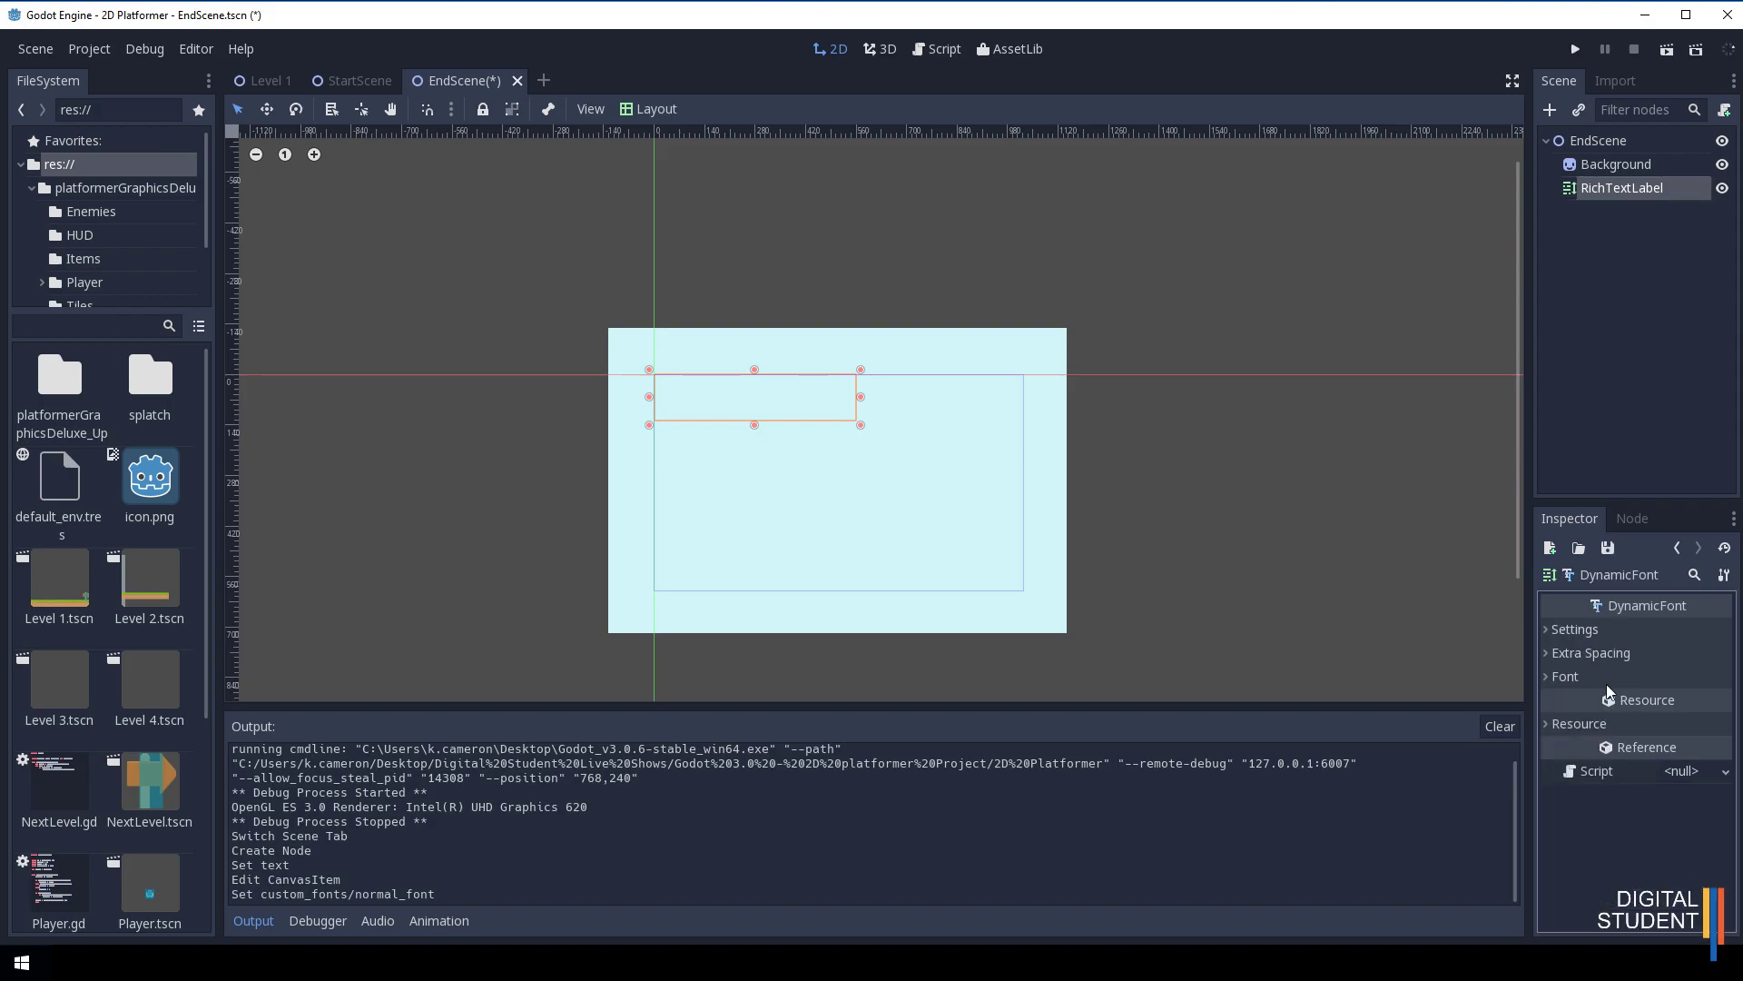
Use Splatch.ttf from the splatch folder as the DynamicFont's font data and set the font size to 64.
click(1570, 679)
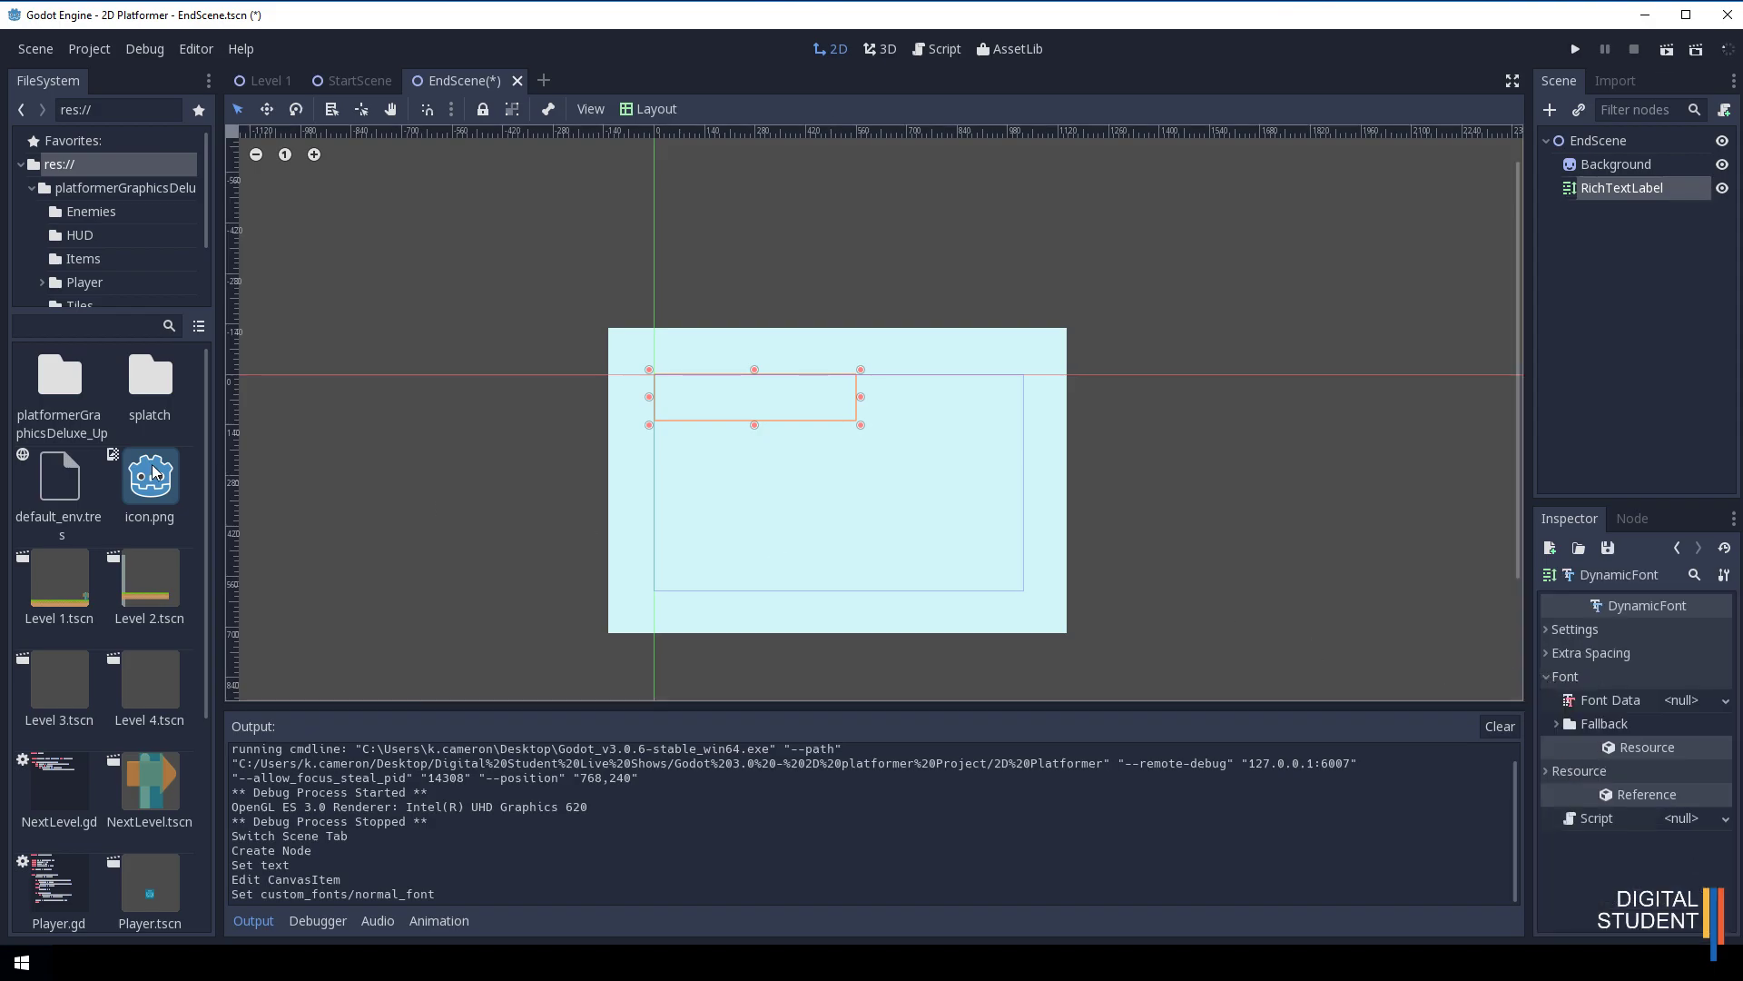
double_click(148, 368)
drag(147, 367, 1676, 700)
click(1547, 630)
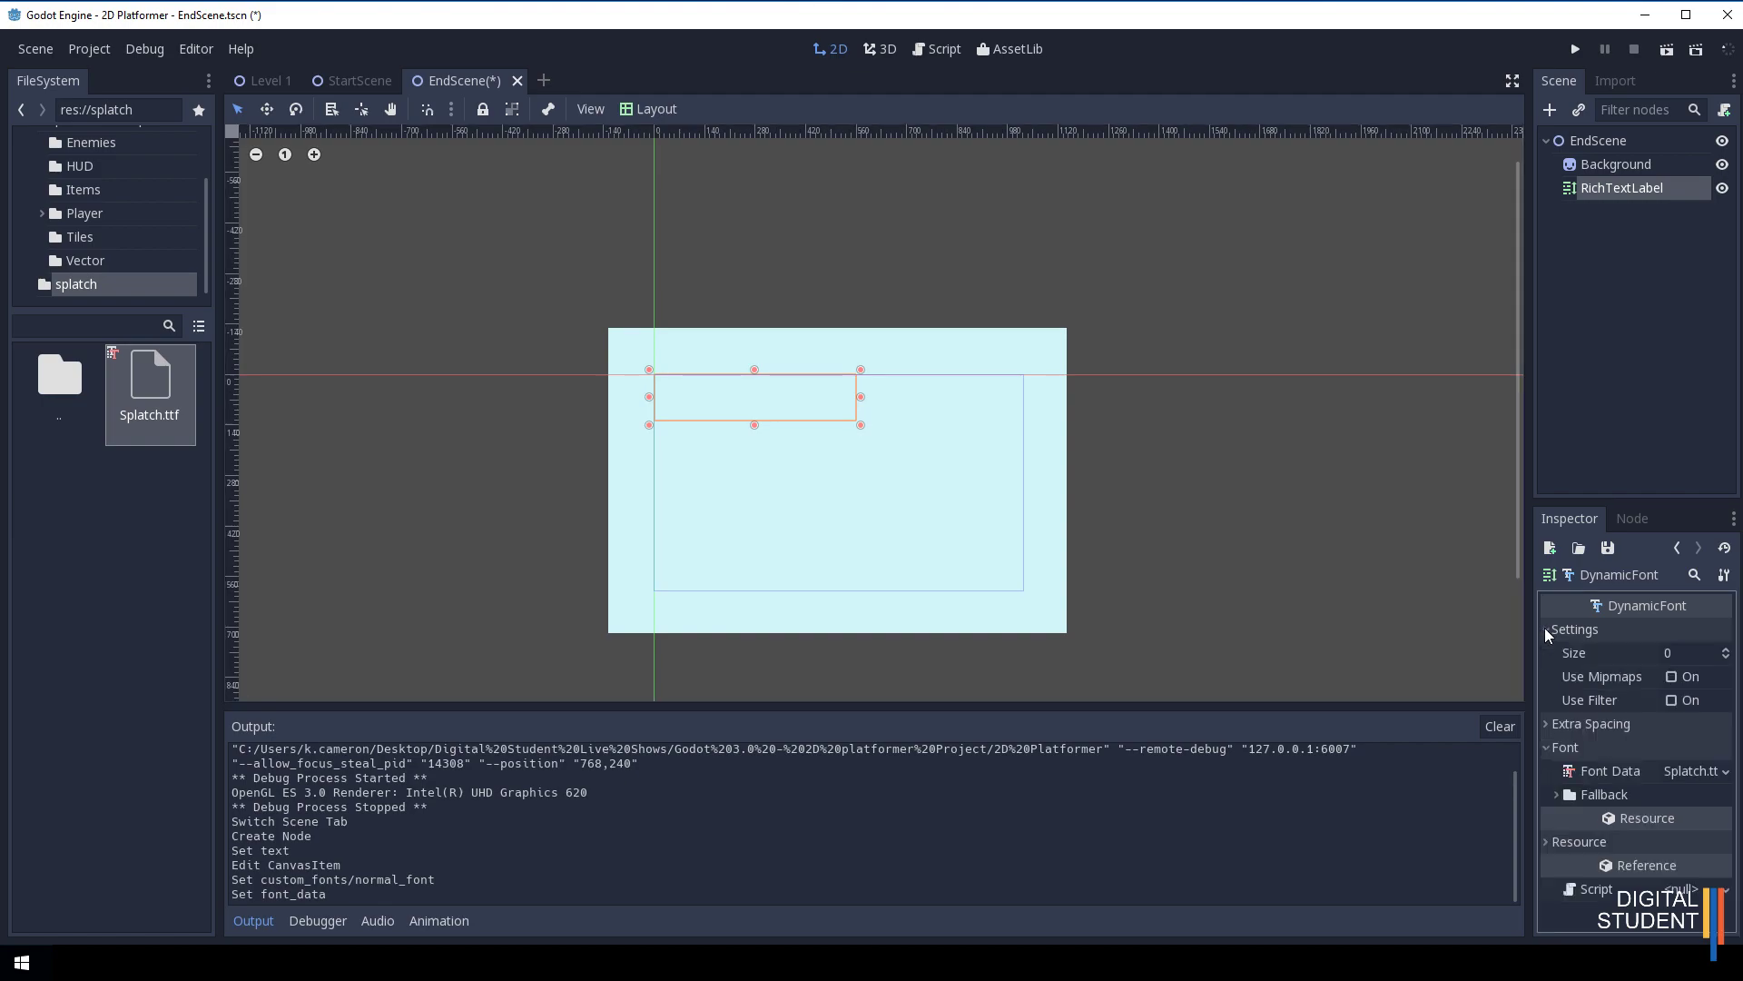
click(1665, 652)
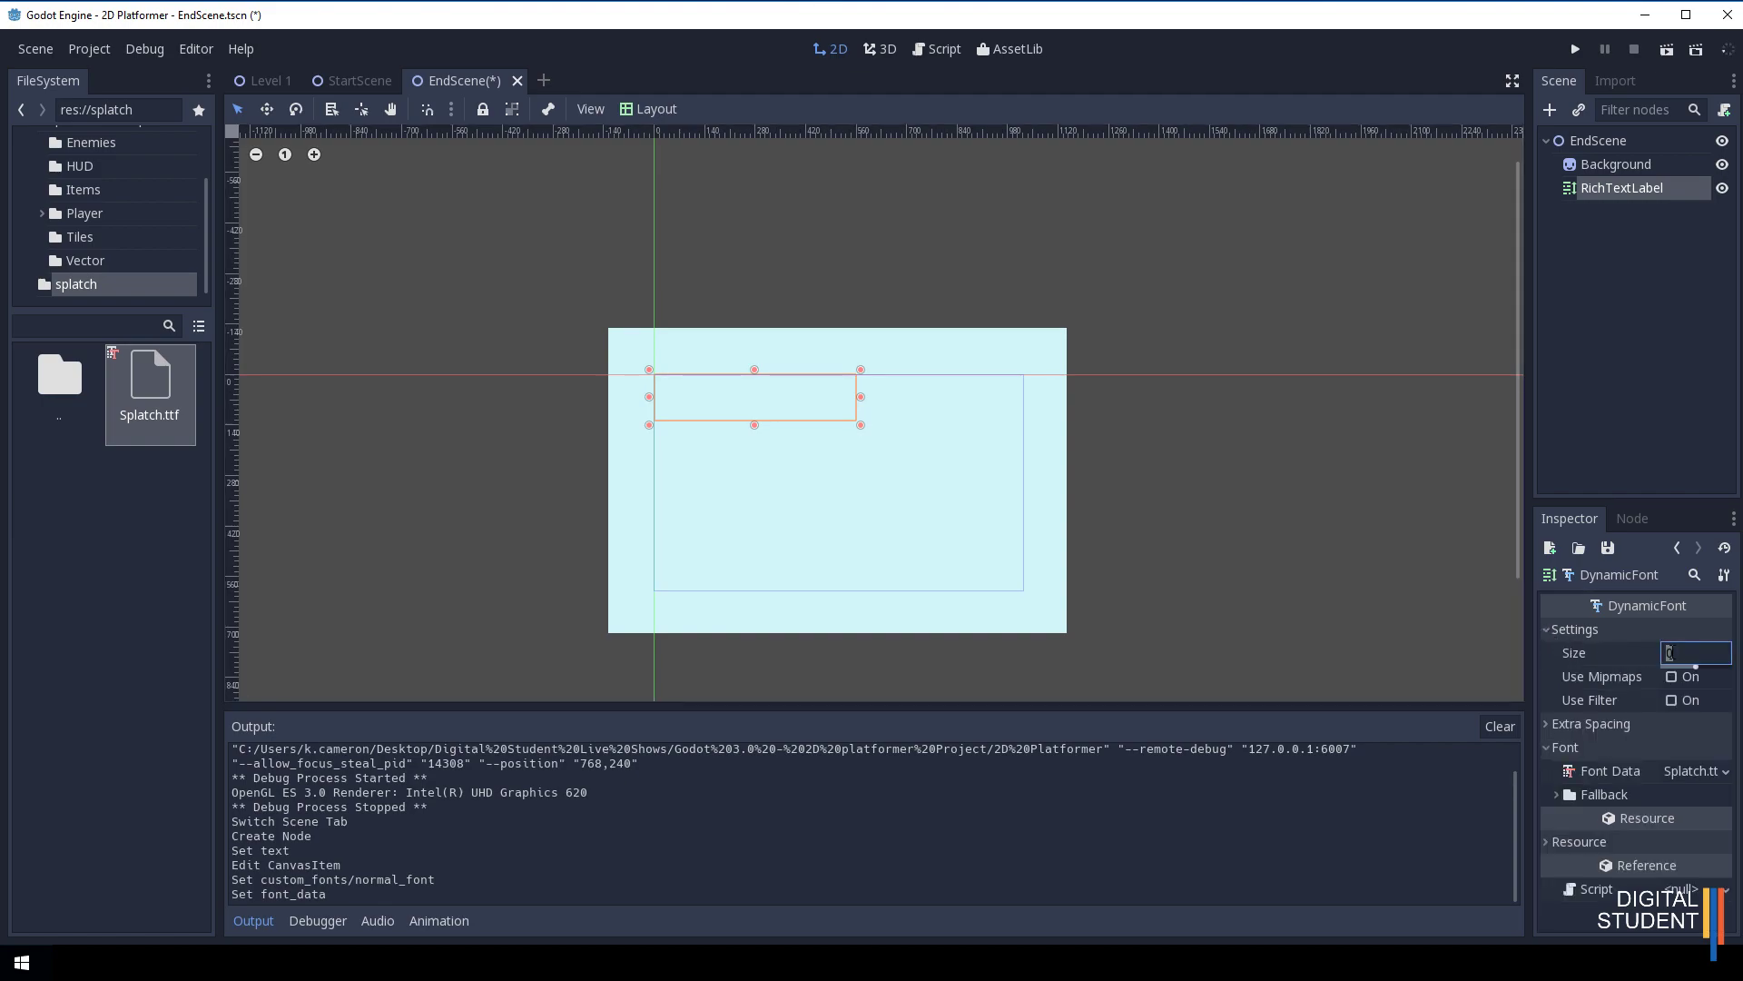
text(64)
key(Return)
Reselect the RichTextLabel and enlarge its box so the GOOD GAME text fits inside.
click(880, 461)
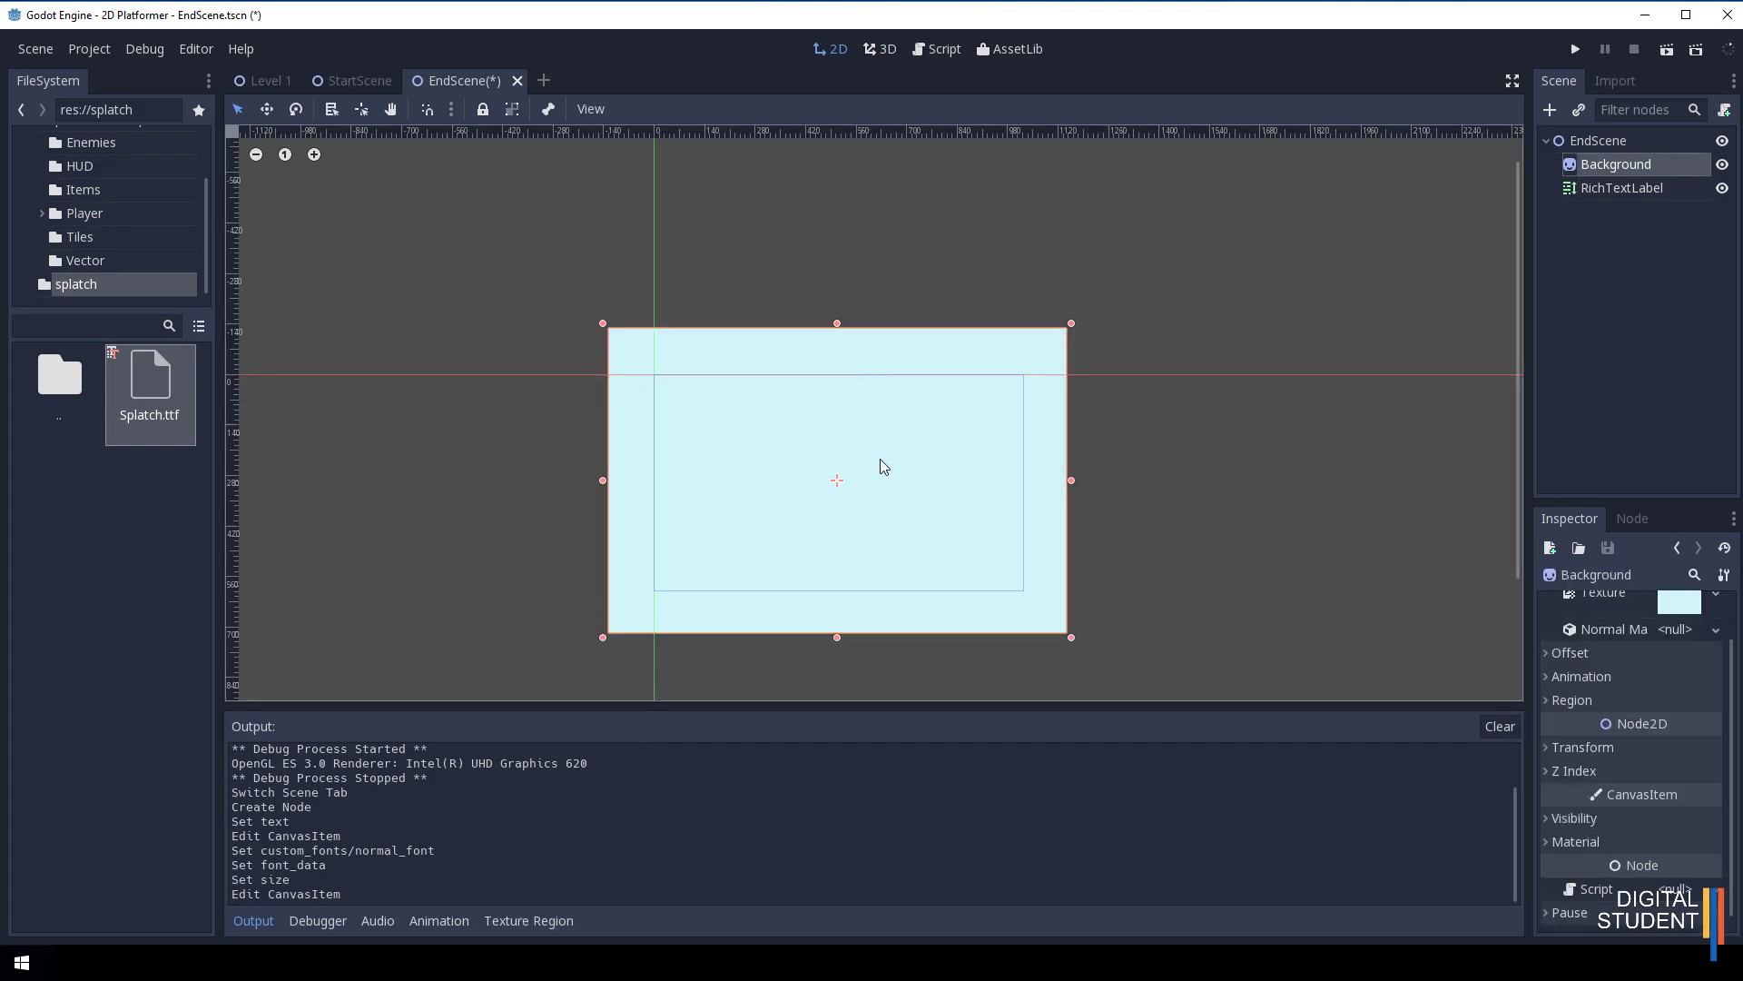
click(1615, 188)
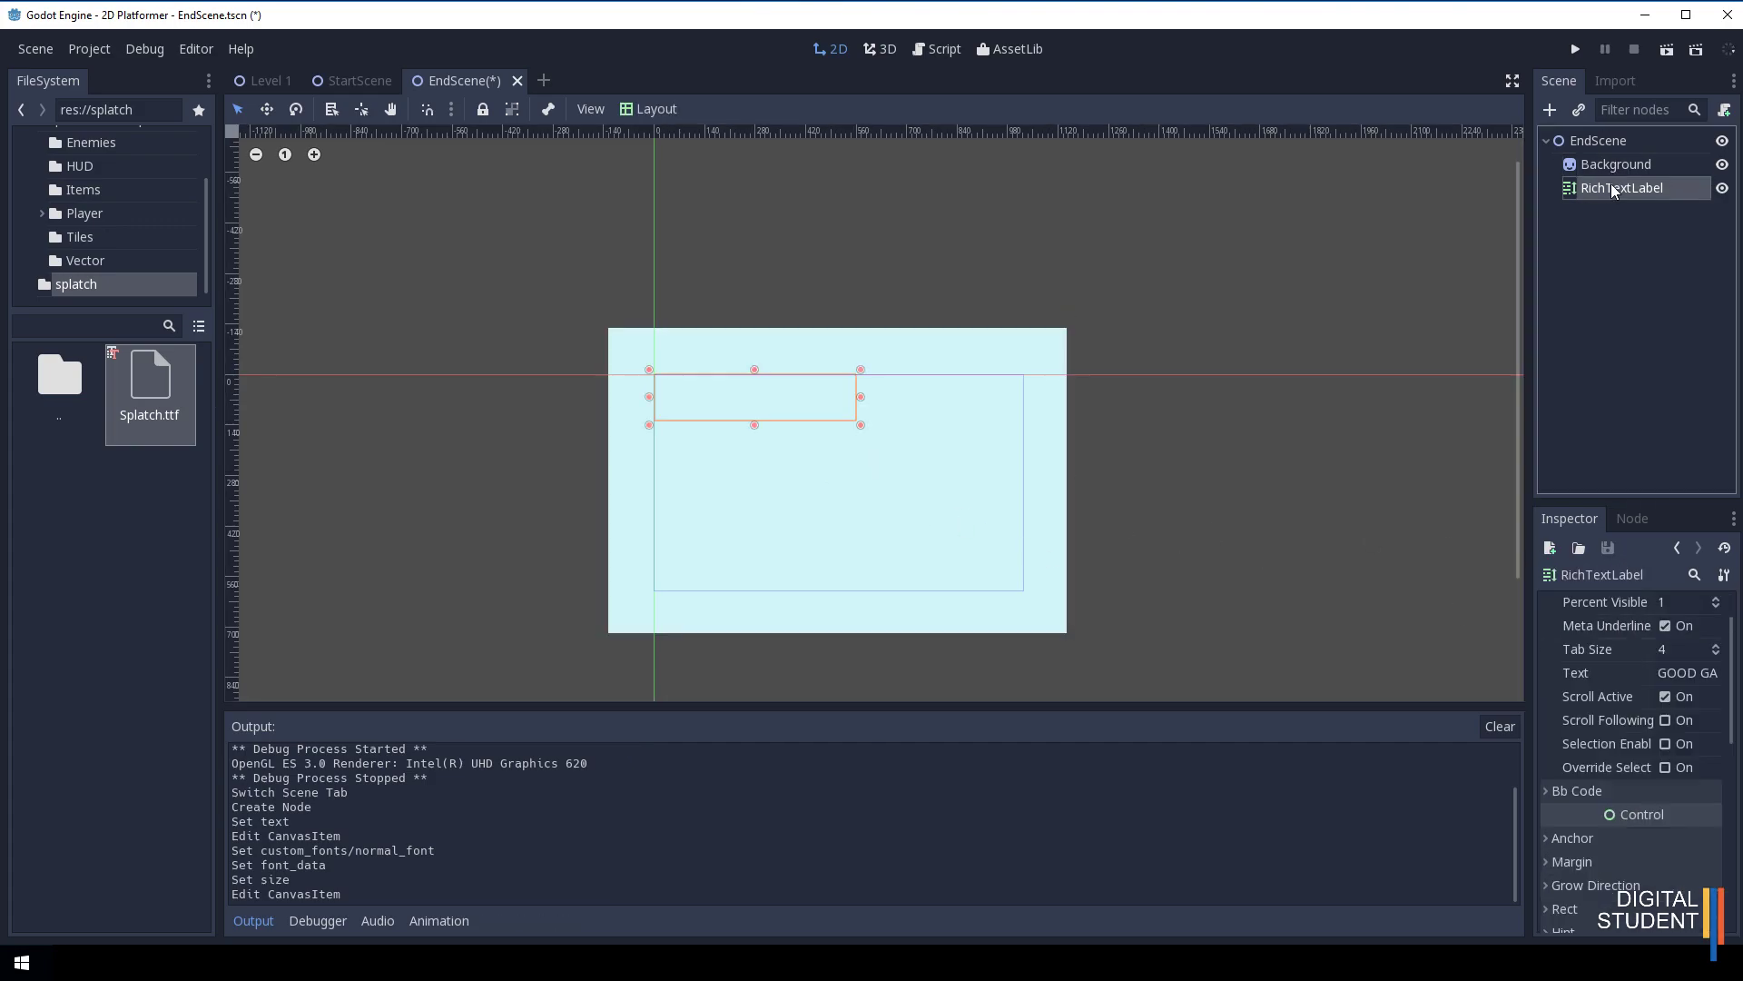
mouse_move(870, 436)
mouse_down()
mouse_move(957, 471)
mouse_move(896, 448)
mouse_up()
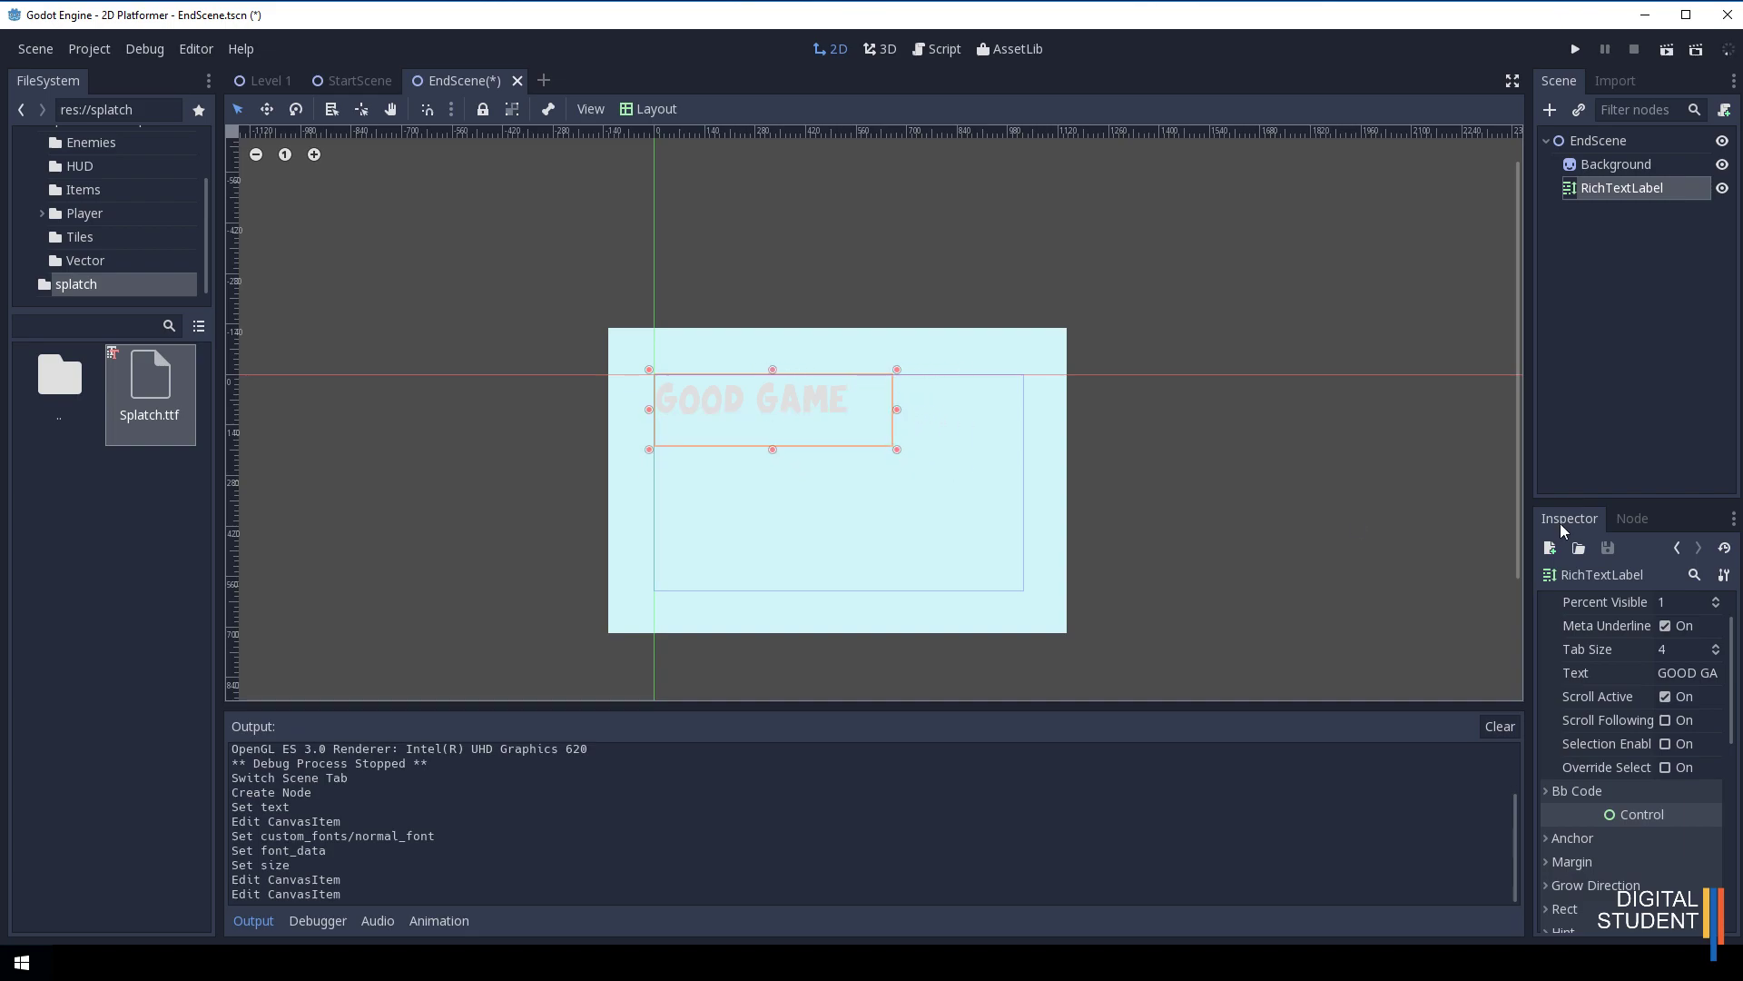
scroll(1565, 686, up, 1)
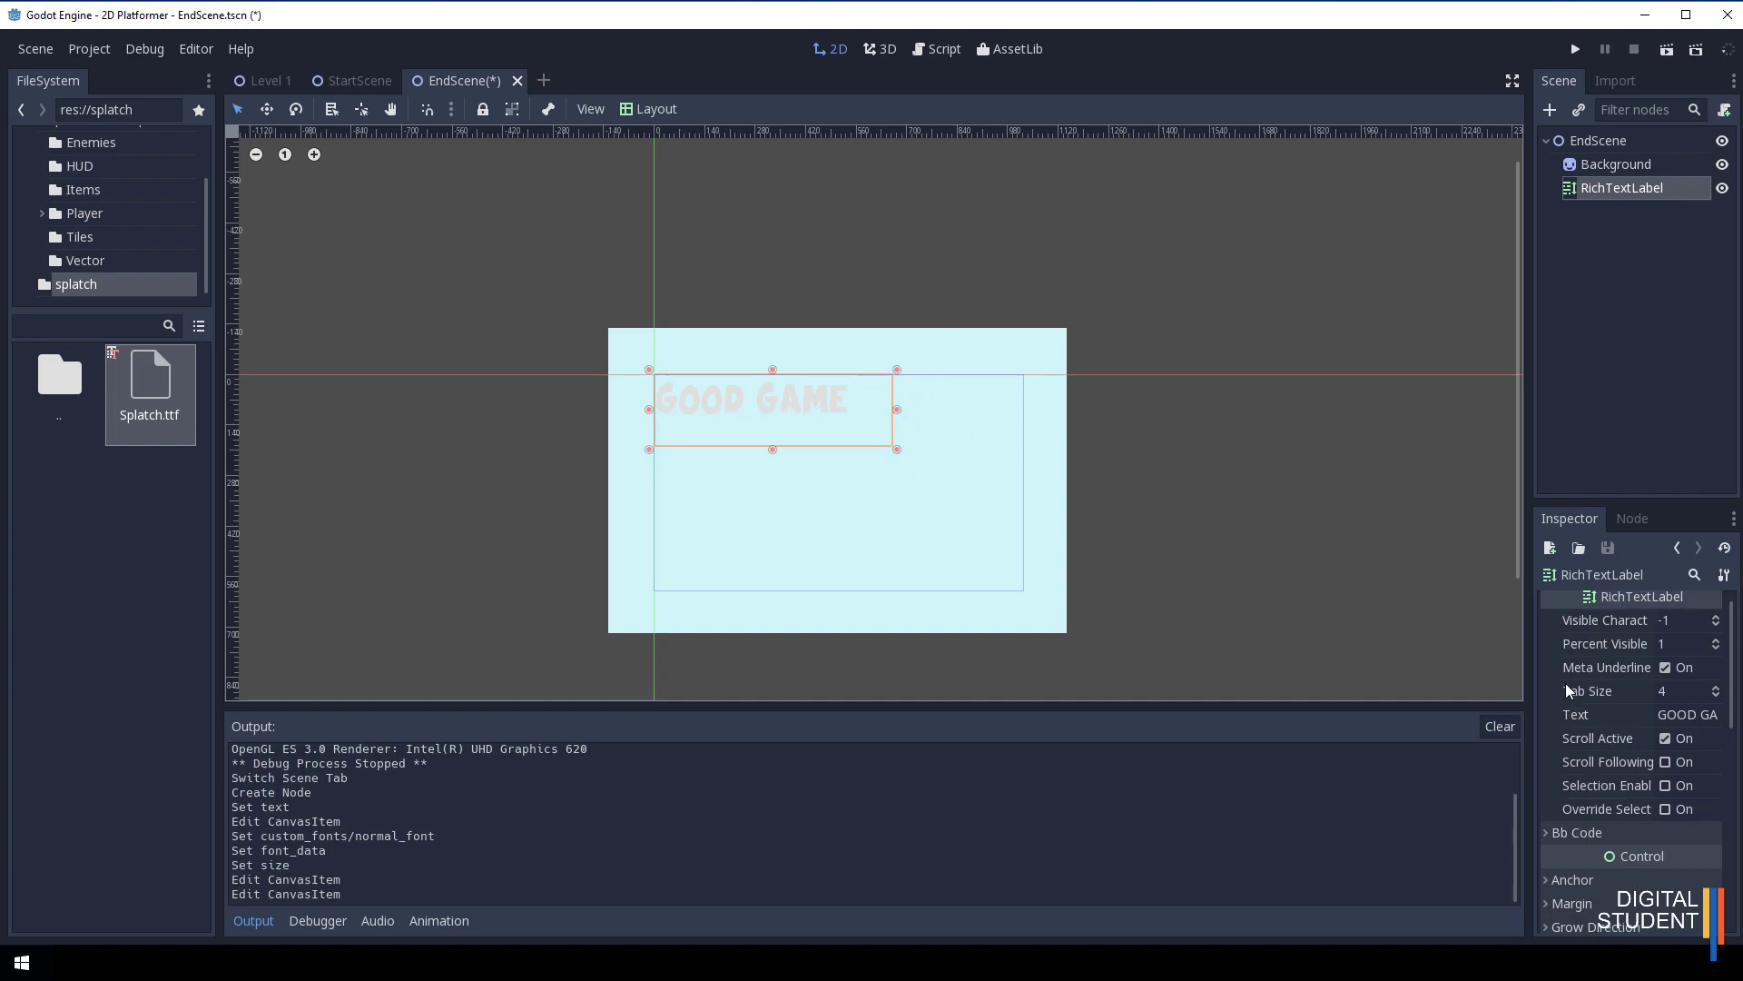
Set the RichTextLabel's custom default color to a medium blue of about R 57, G 178, B 206.
click(1676, 549)
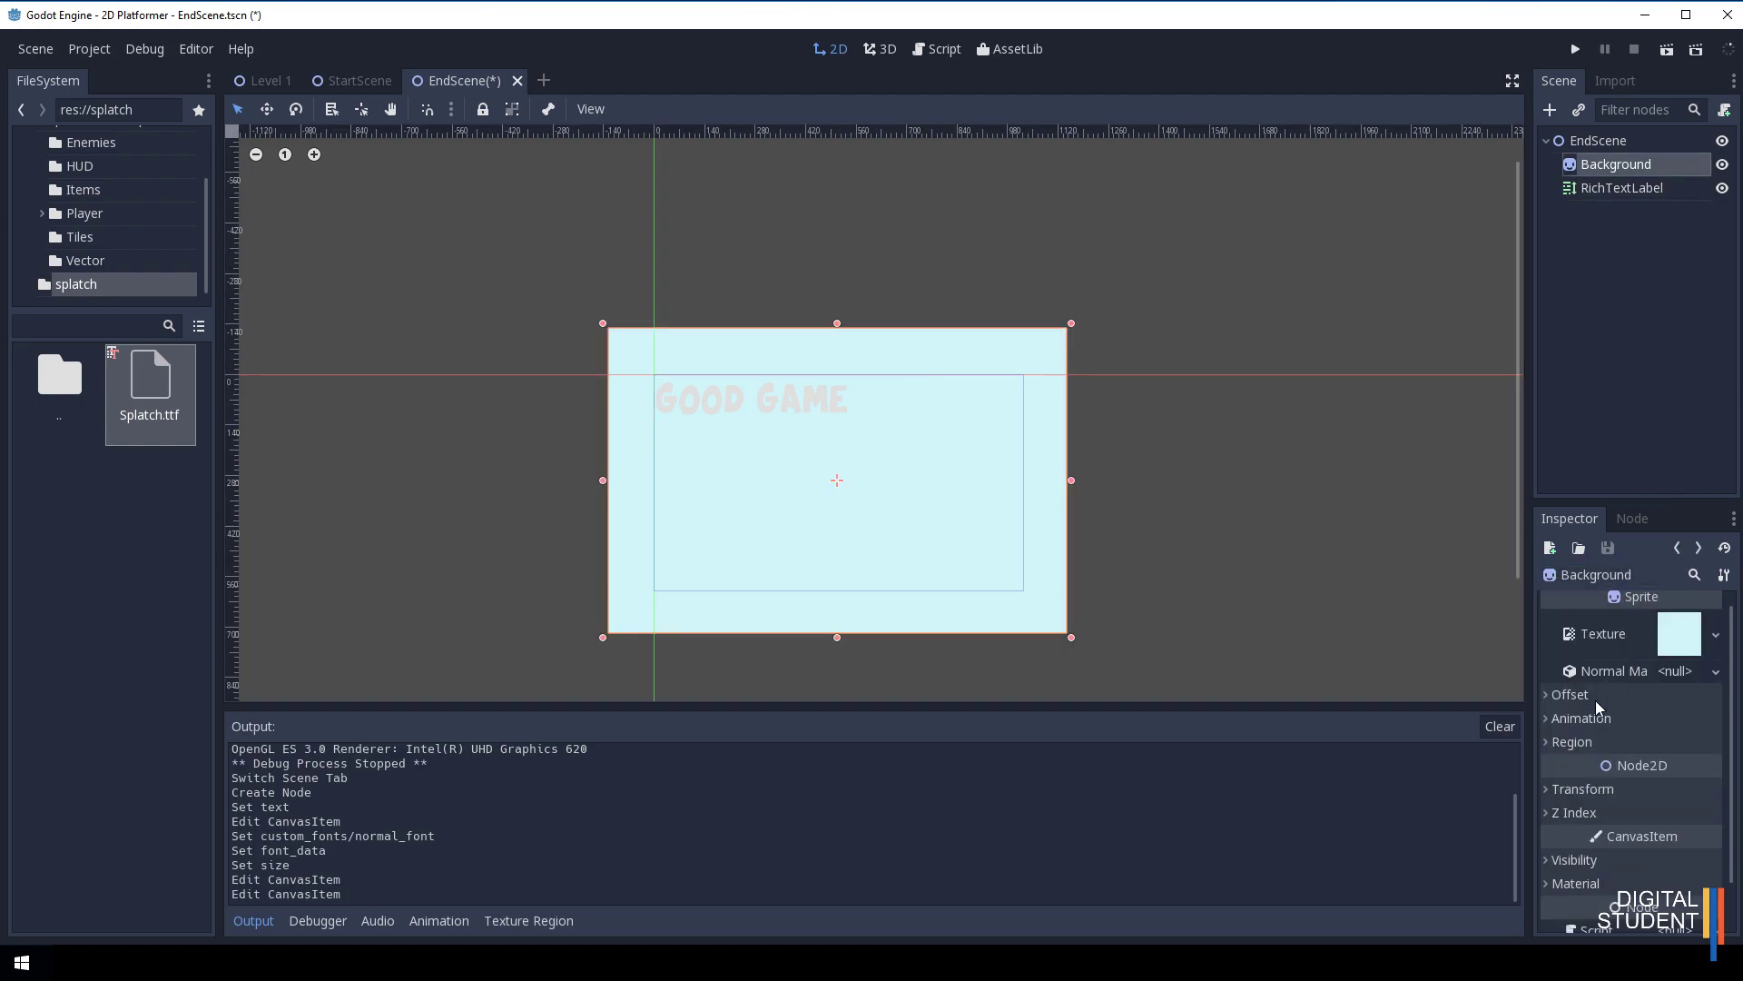
scroll(1582, 715, down, 1)
scroll(1585, 717, up, 2)
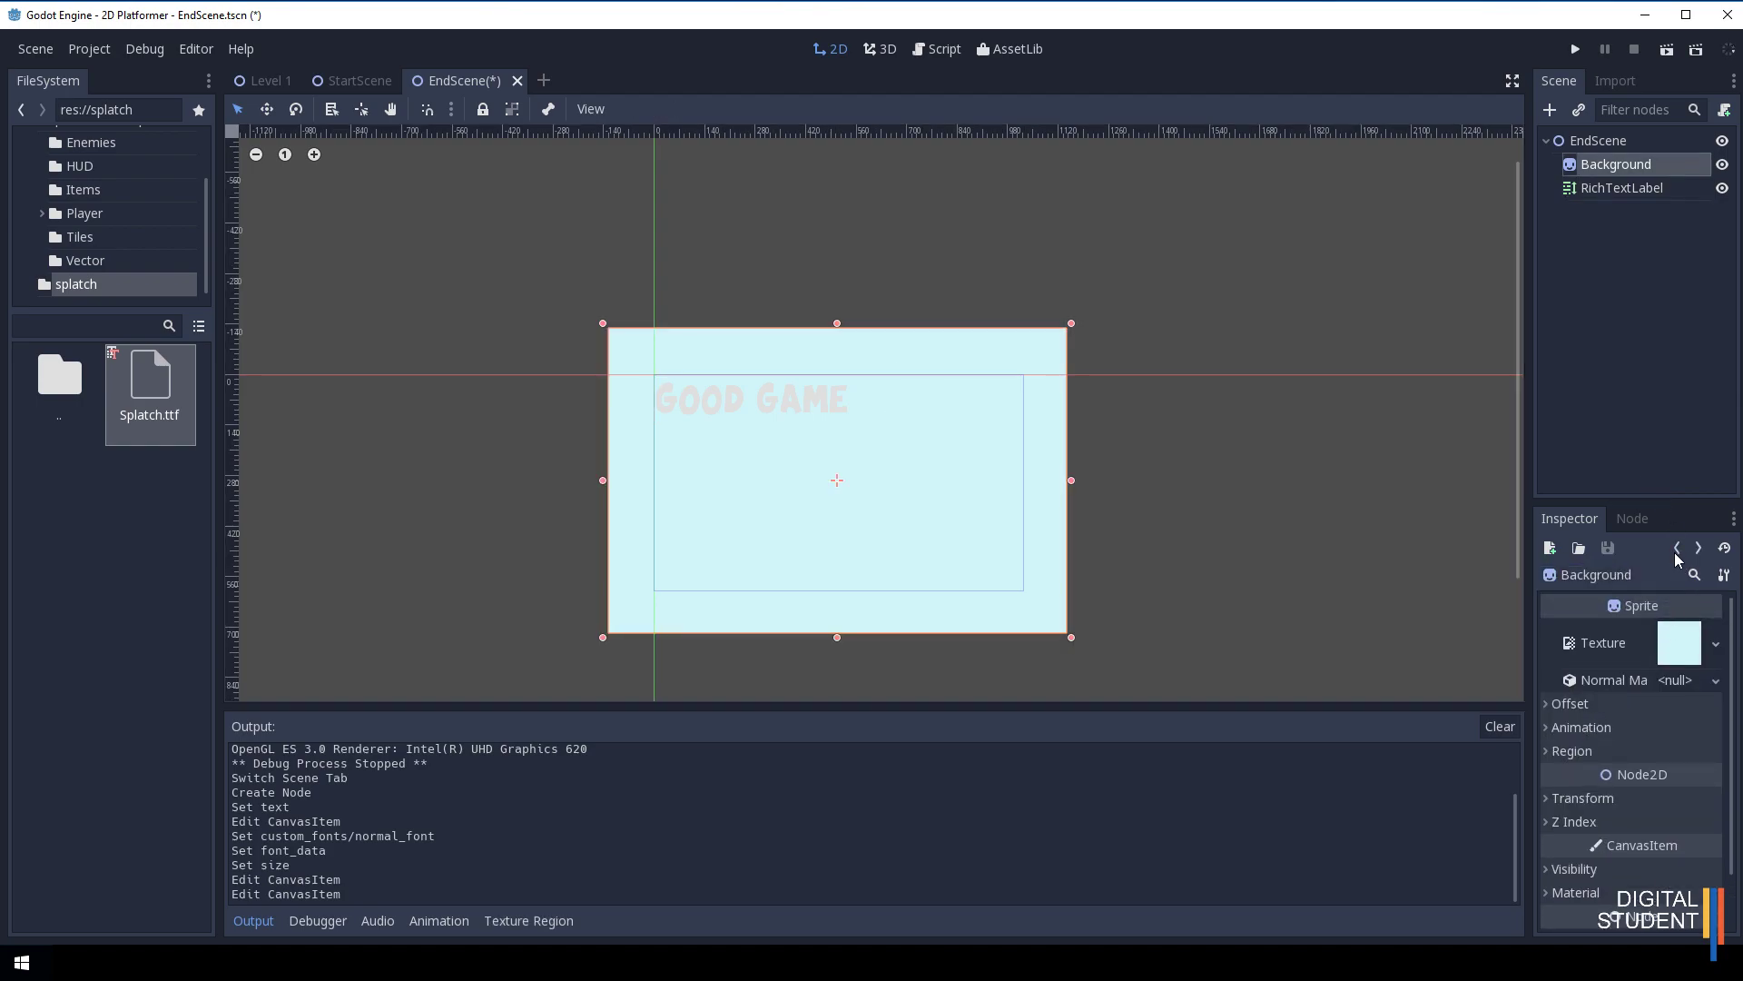
click(1639, 187)
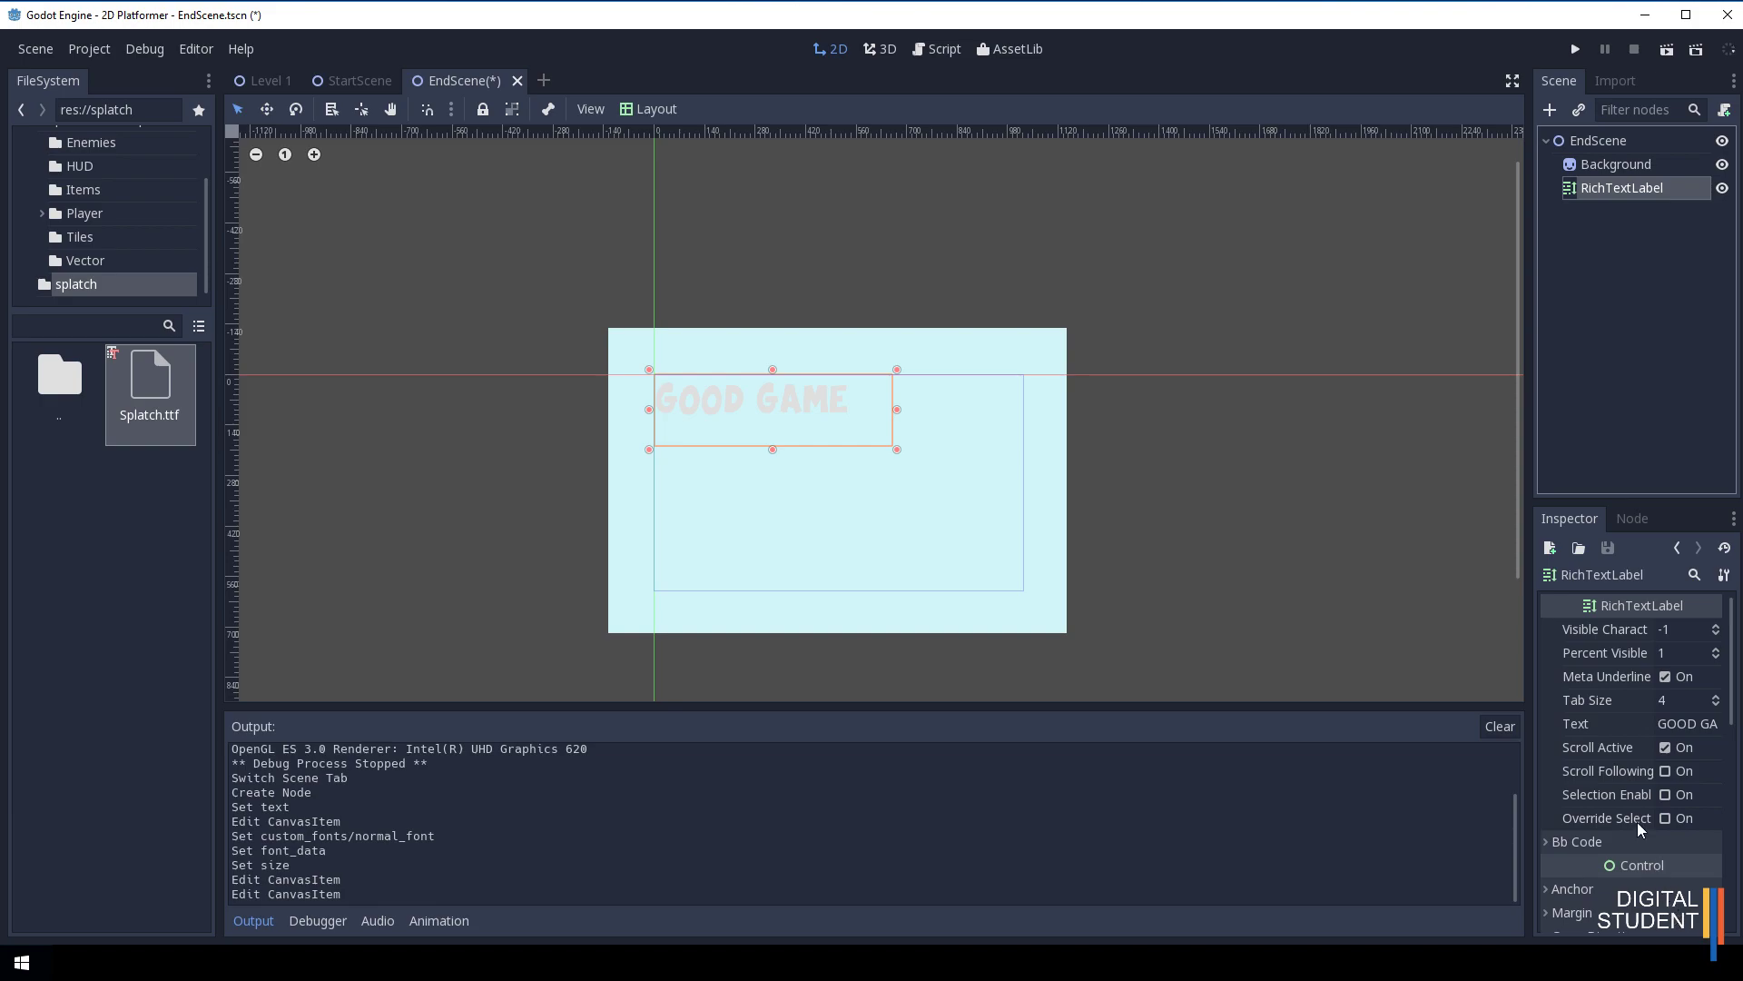
scroll(1635, 819, down, 8)
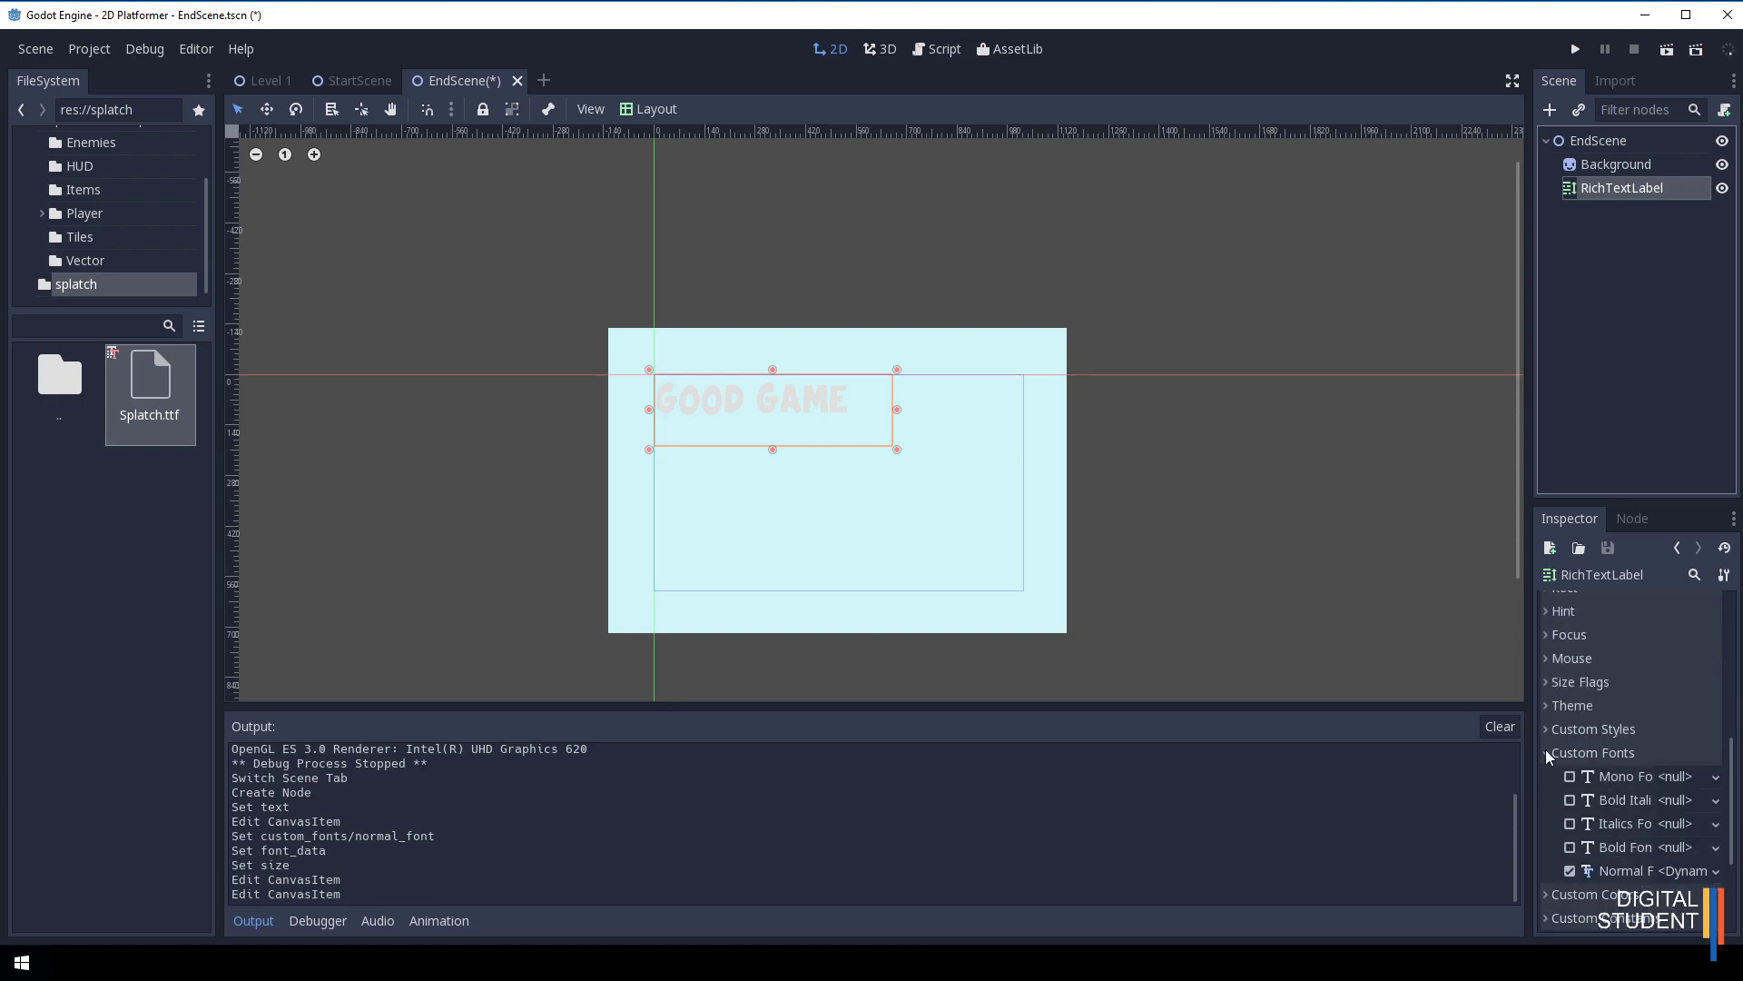
click(1548, 753)
click(1548, 776)
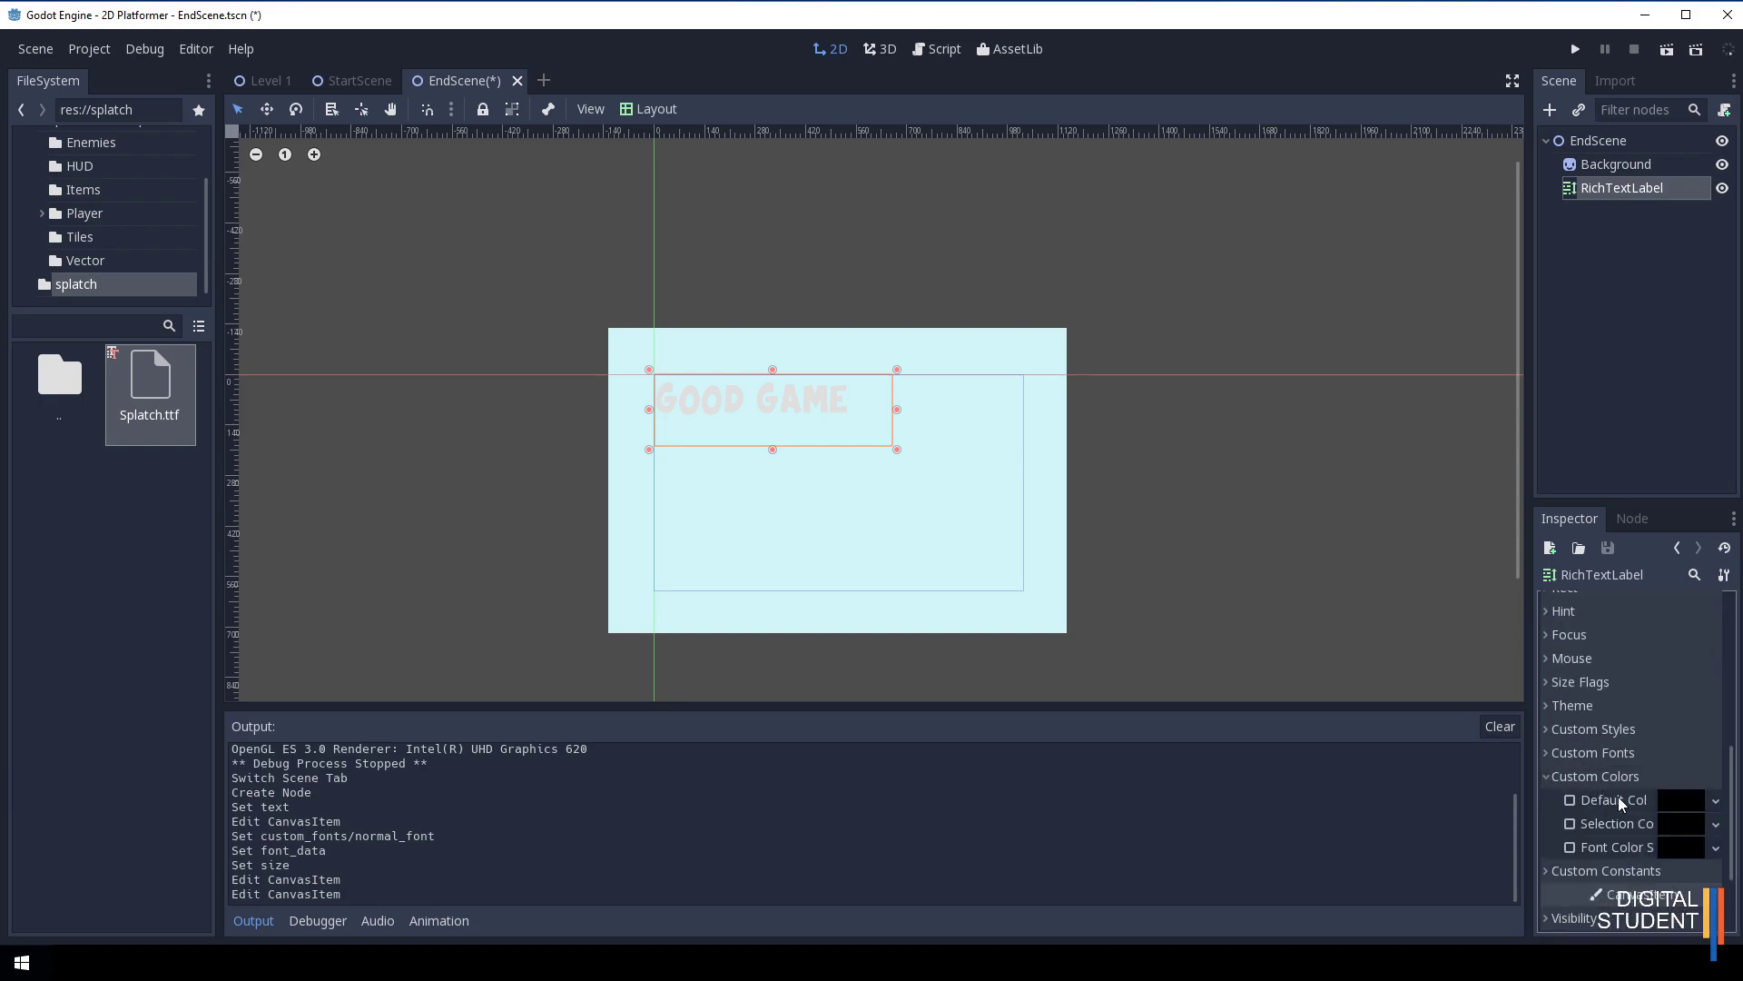
click(1684, 803)
drag(1609, 732, 1594, 603)
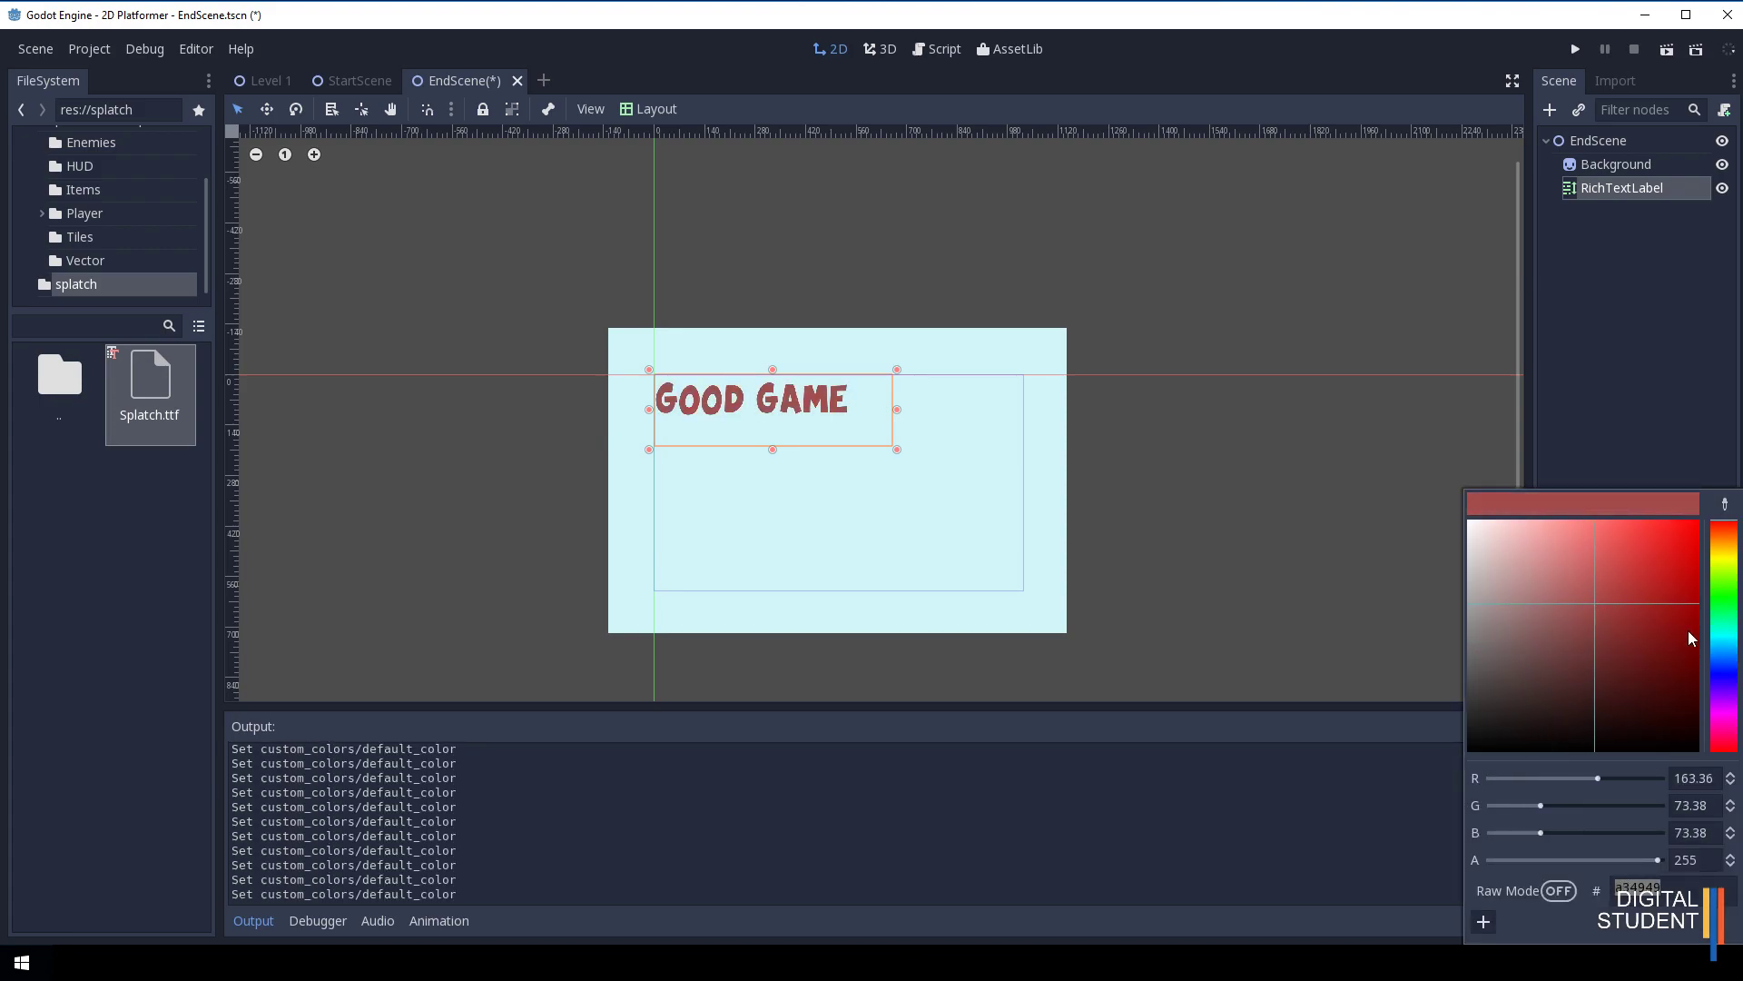
click(1718, 650)
drag(1624, 623, 1635, 564)
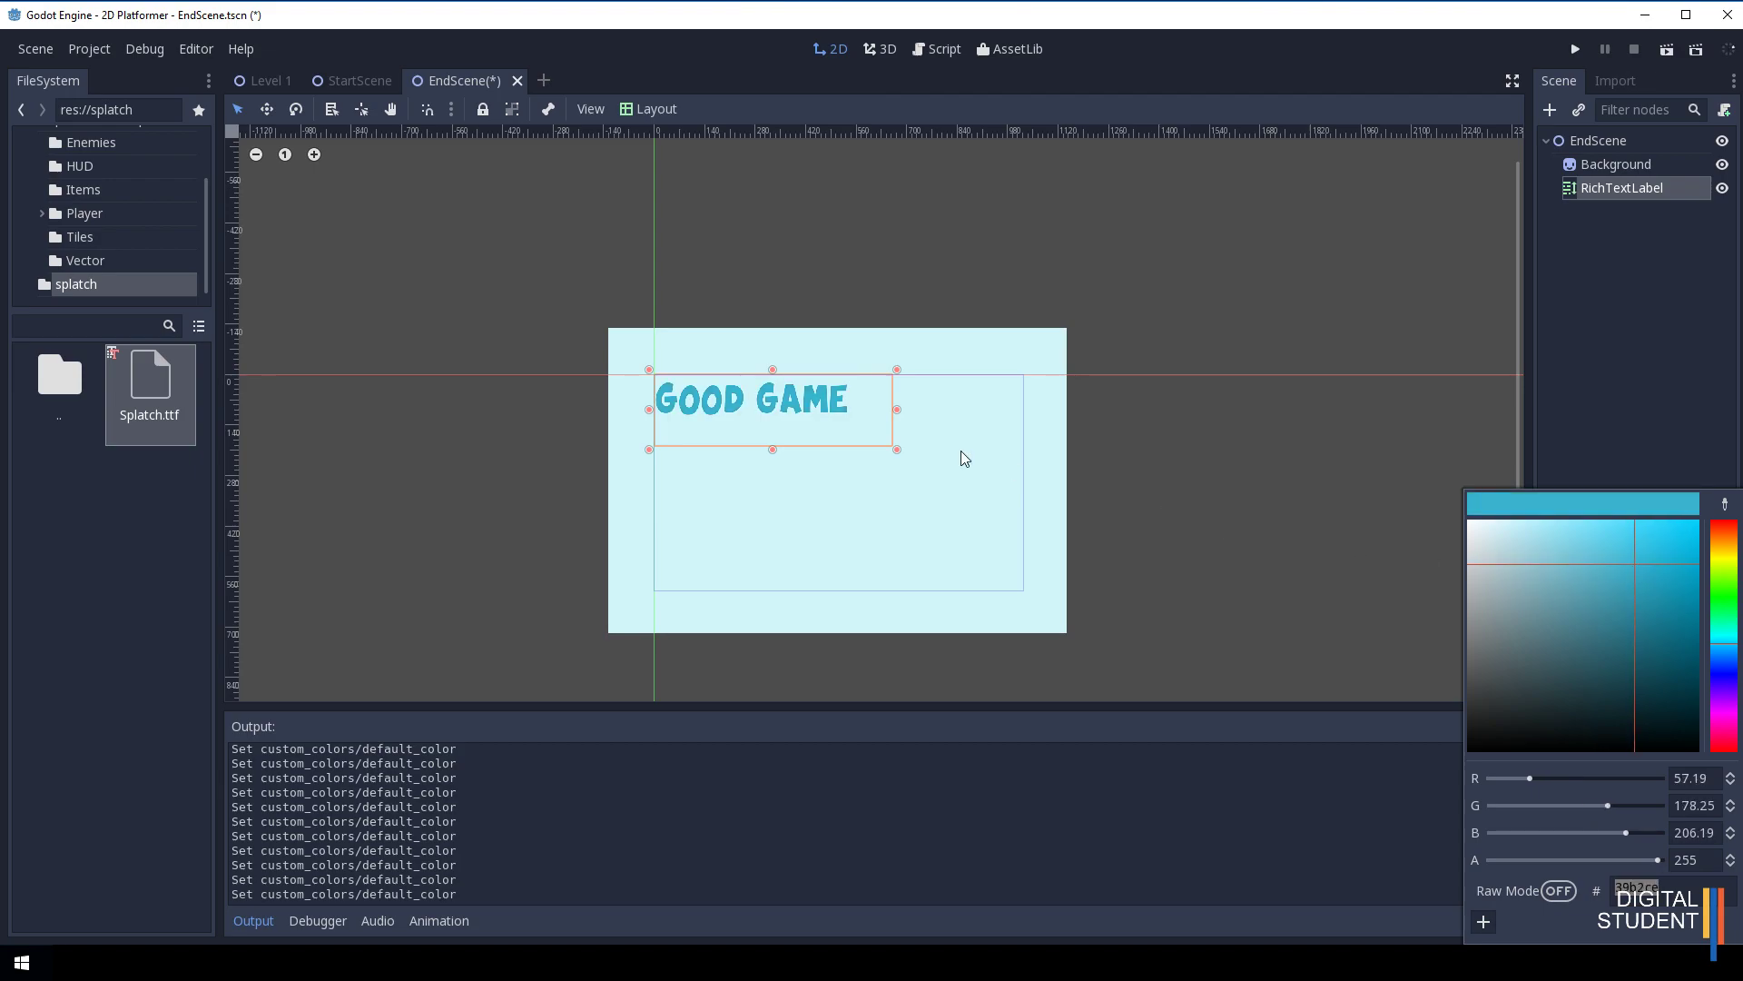
Move the GOOD GAME label to the middle of the scene frame, tighten its box around the text, and save all scenes.
click(782, 404)
drag(846, 405, 875, 473)
click(973, 503)
key(Escape)
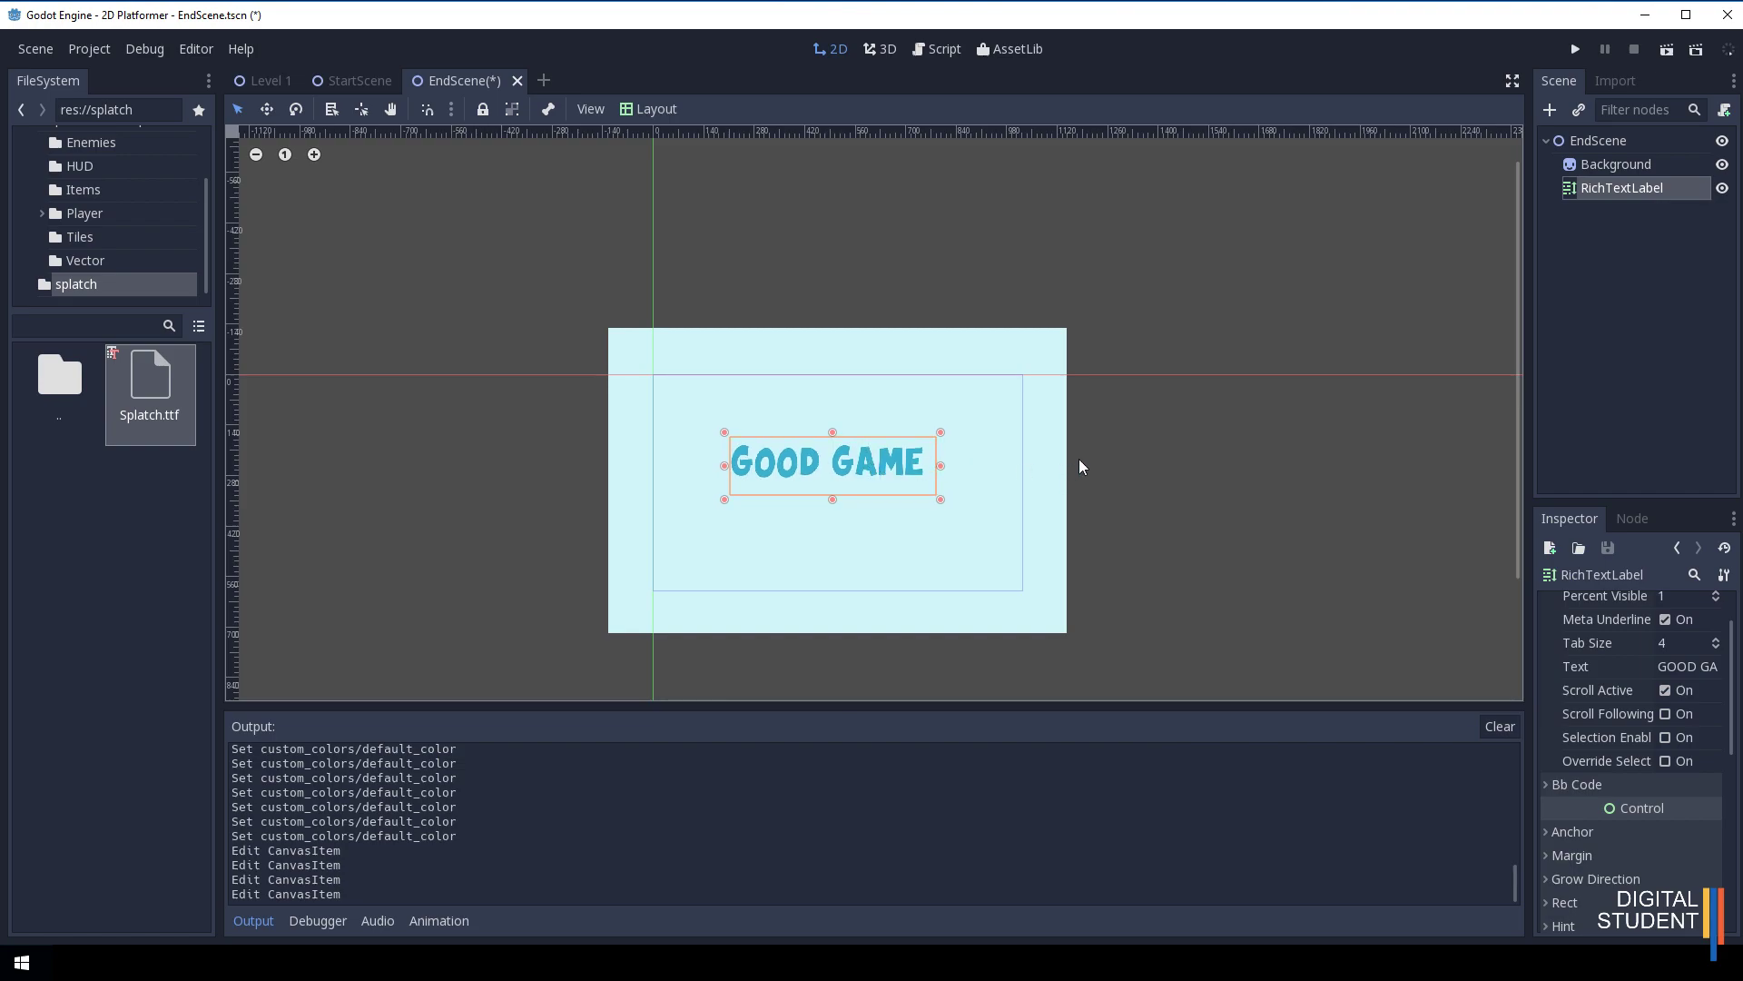
click(1102, 442)
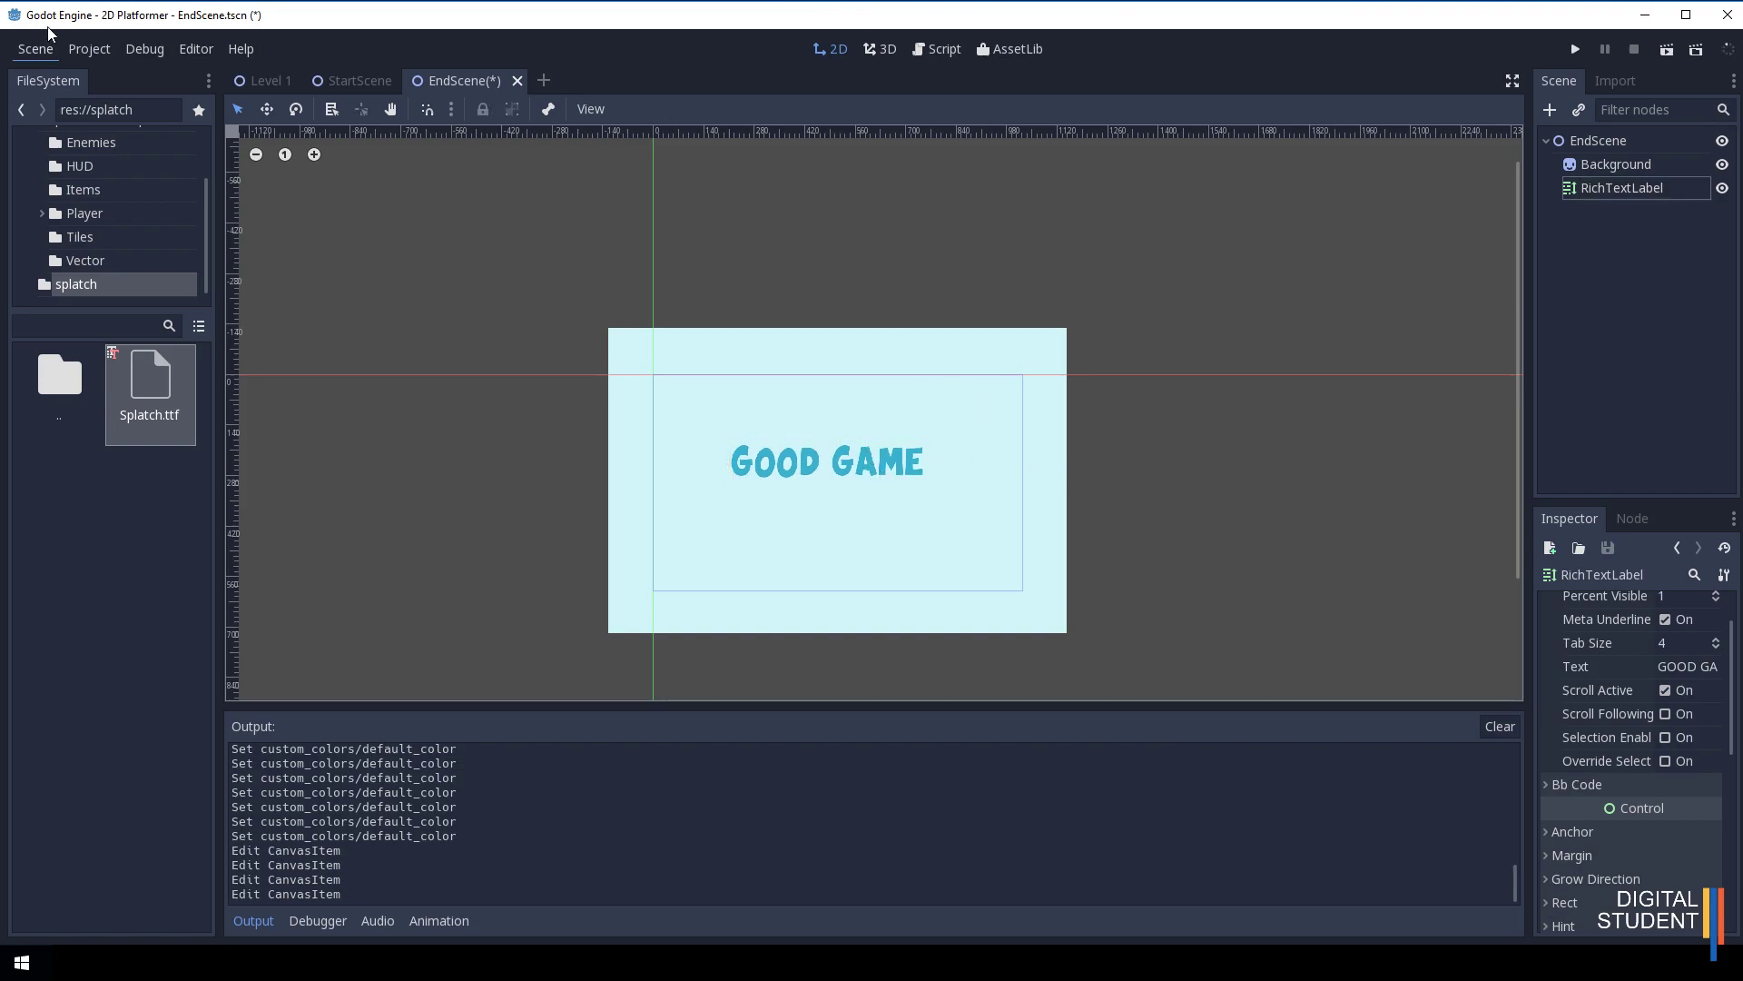
click(27, 50)
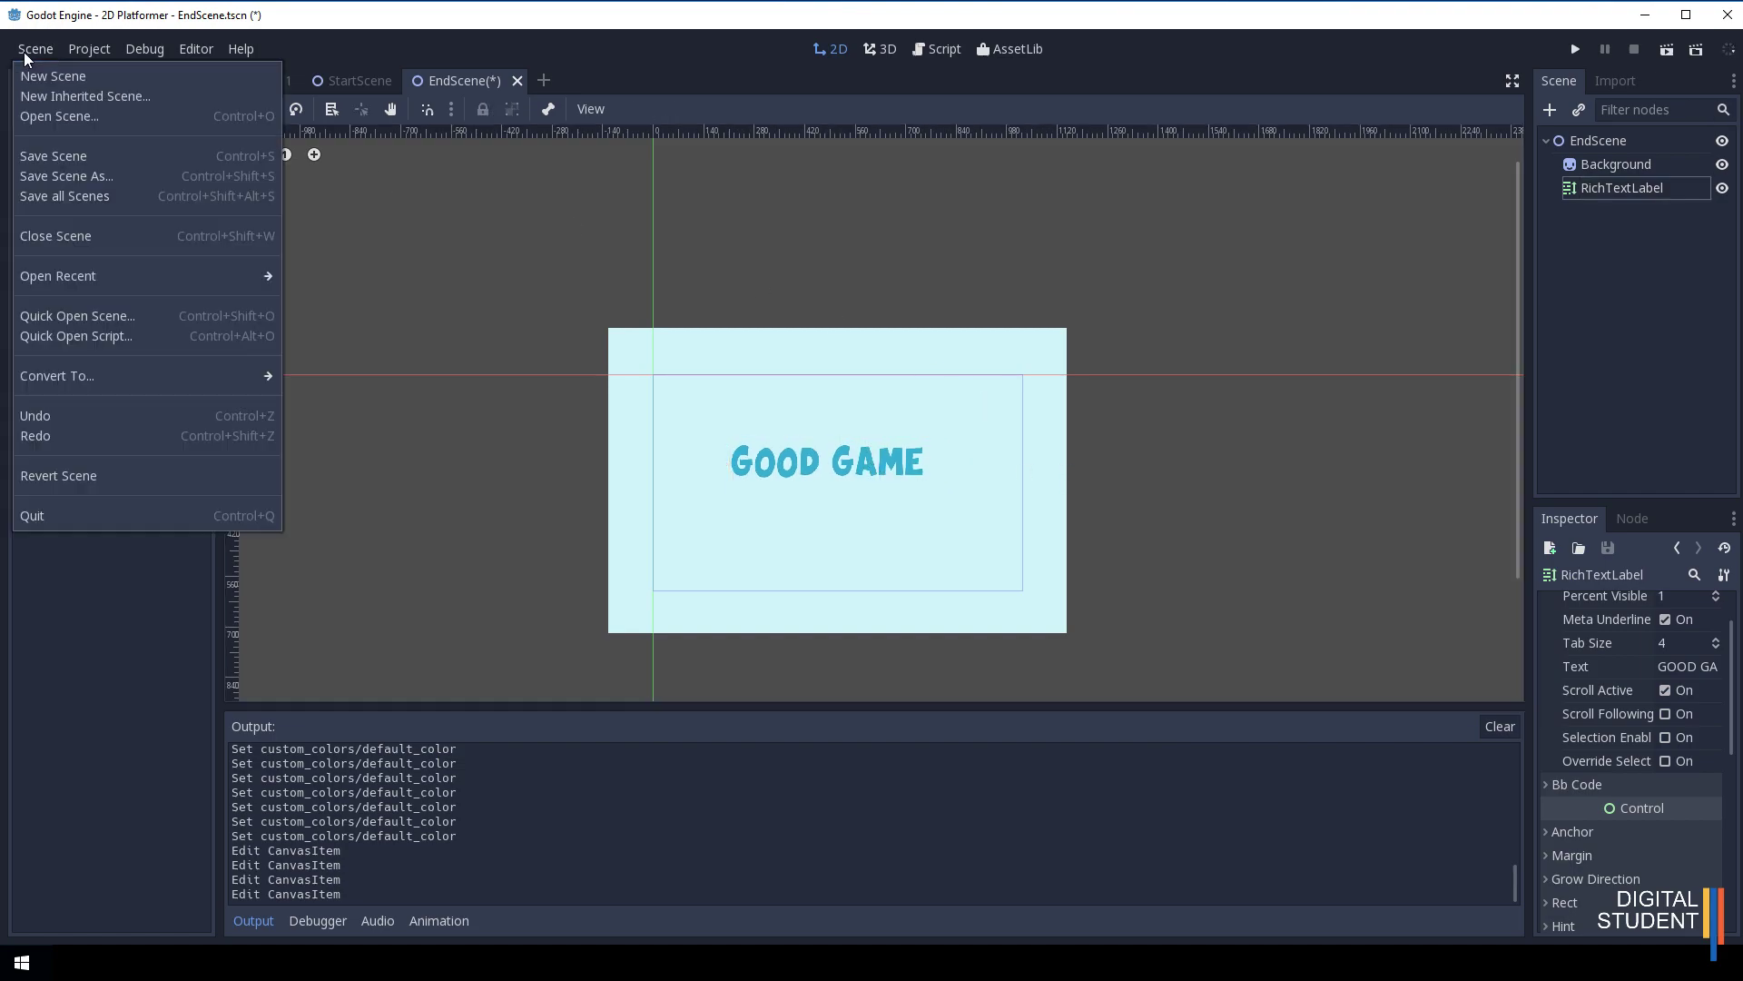
click(65, 196)
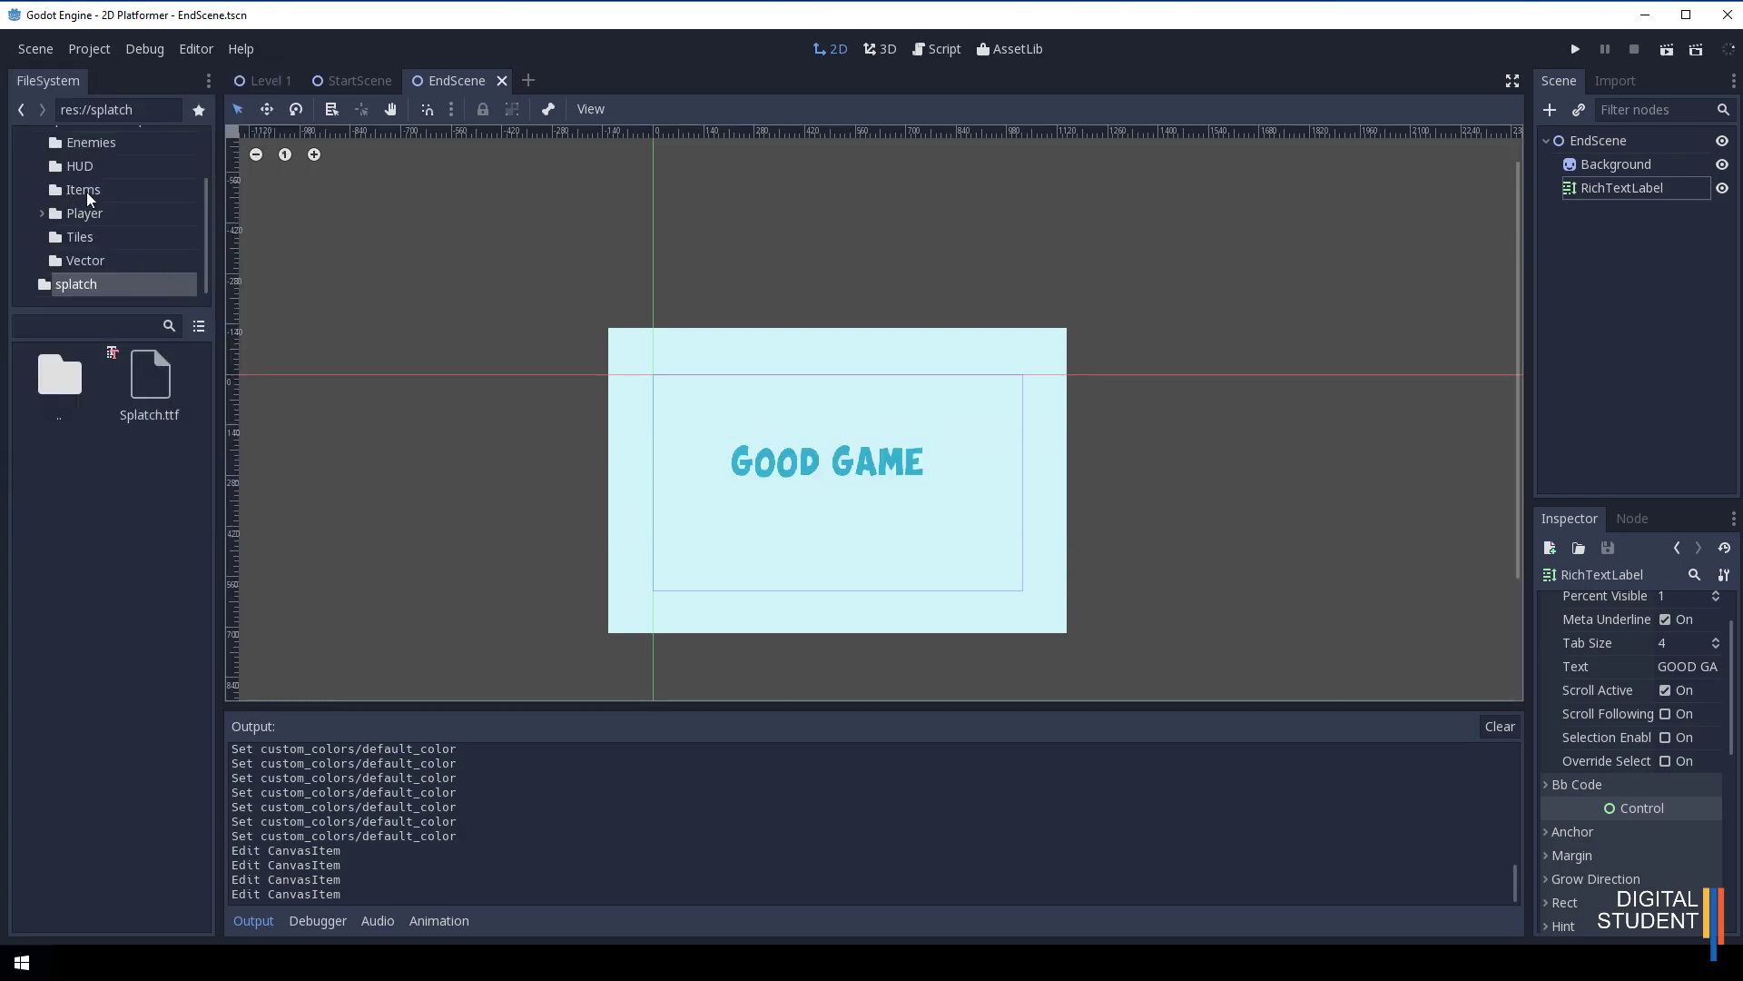
Open the Level 2.tscn scene from the project's root folder.
scroll(91, 209, up, 3)
click(58, 145)
click(20, 138)
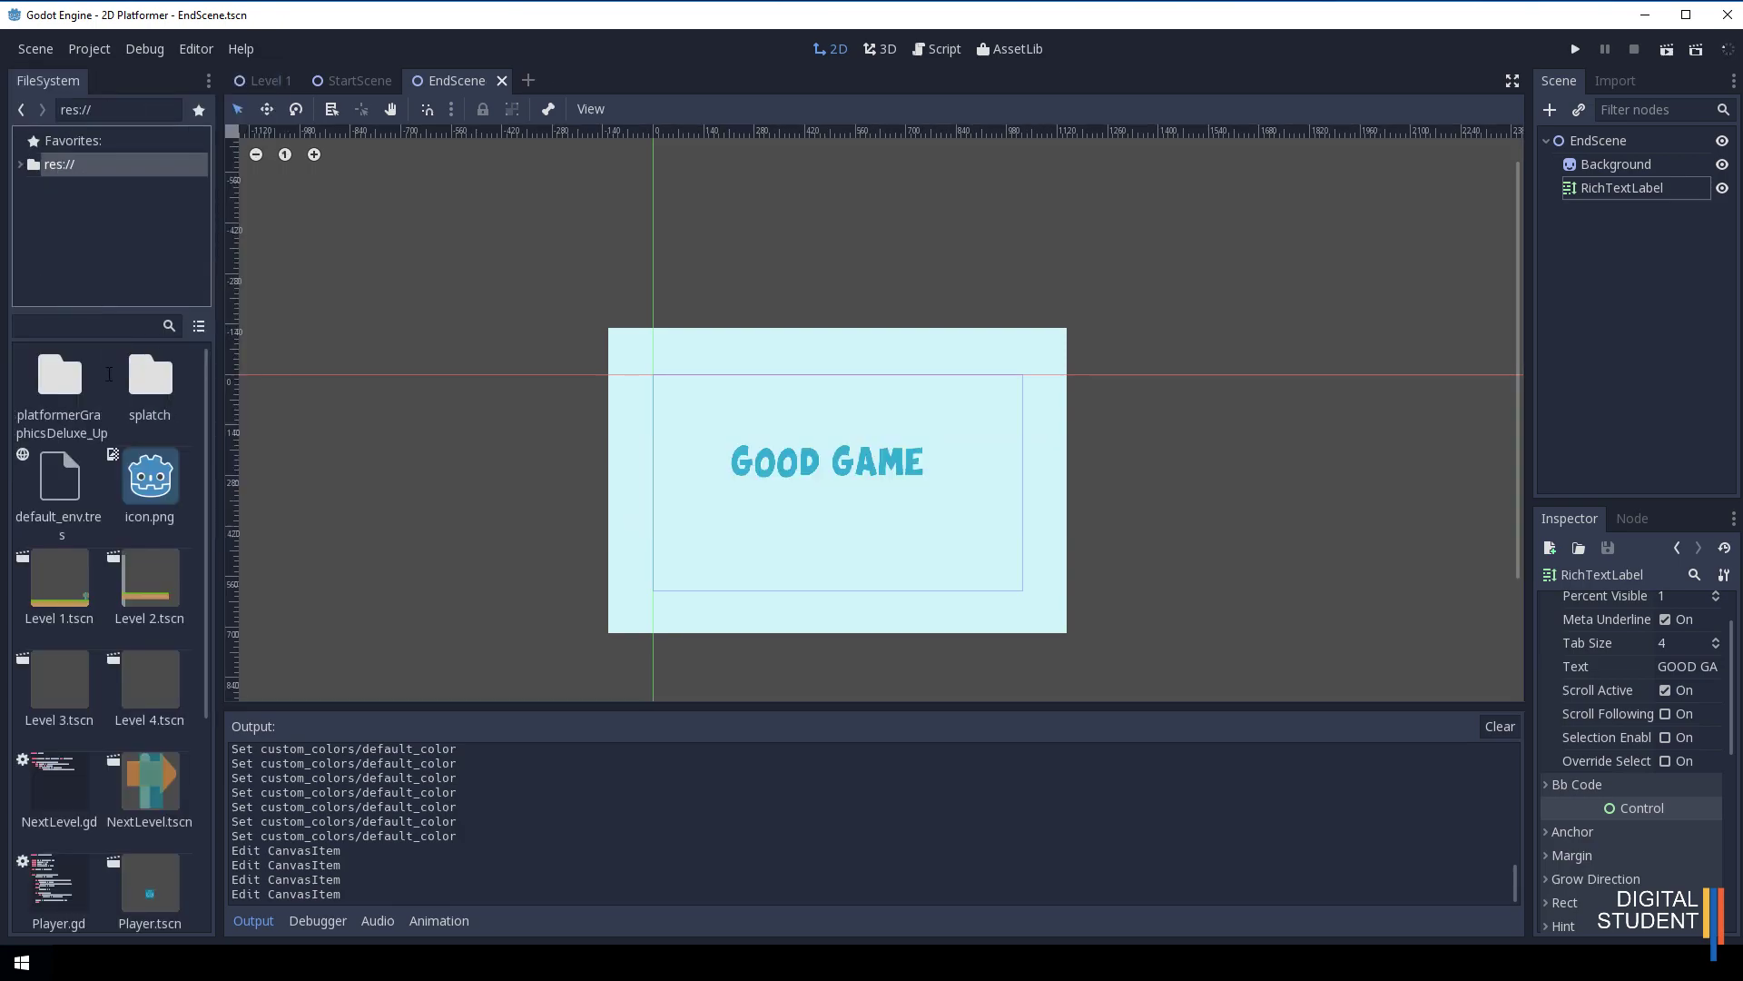
double_click(133, 581)
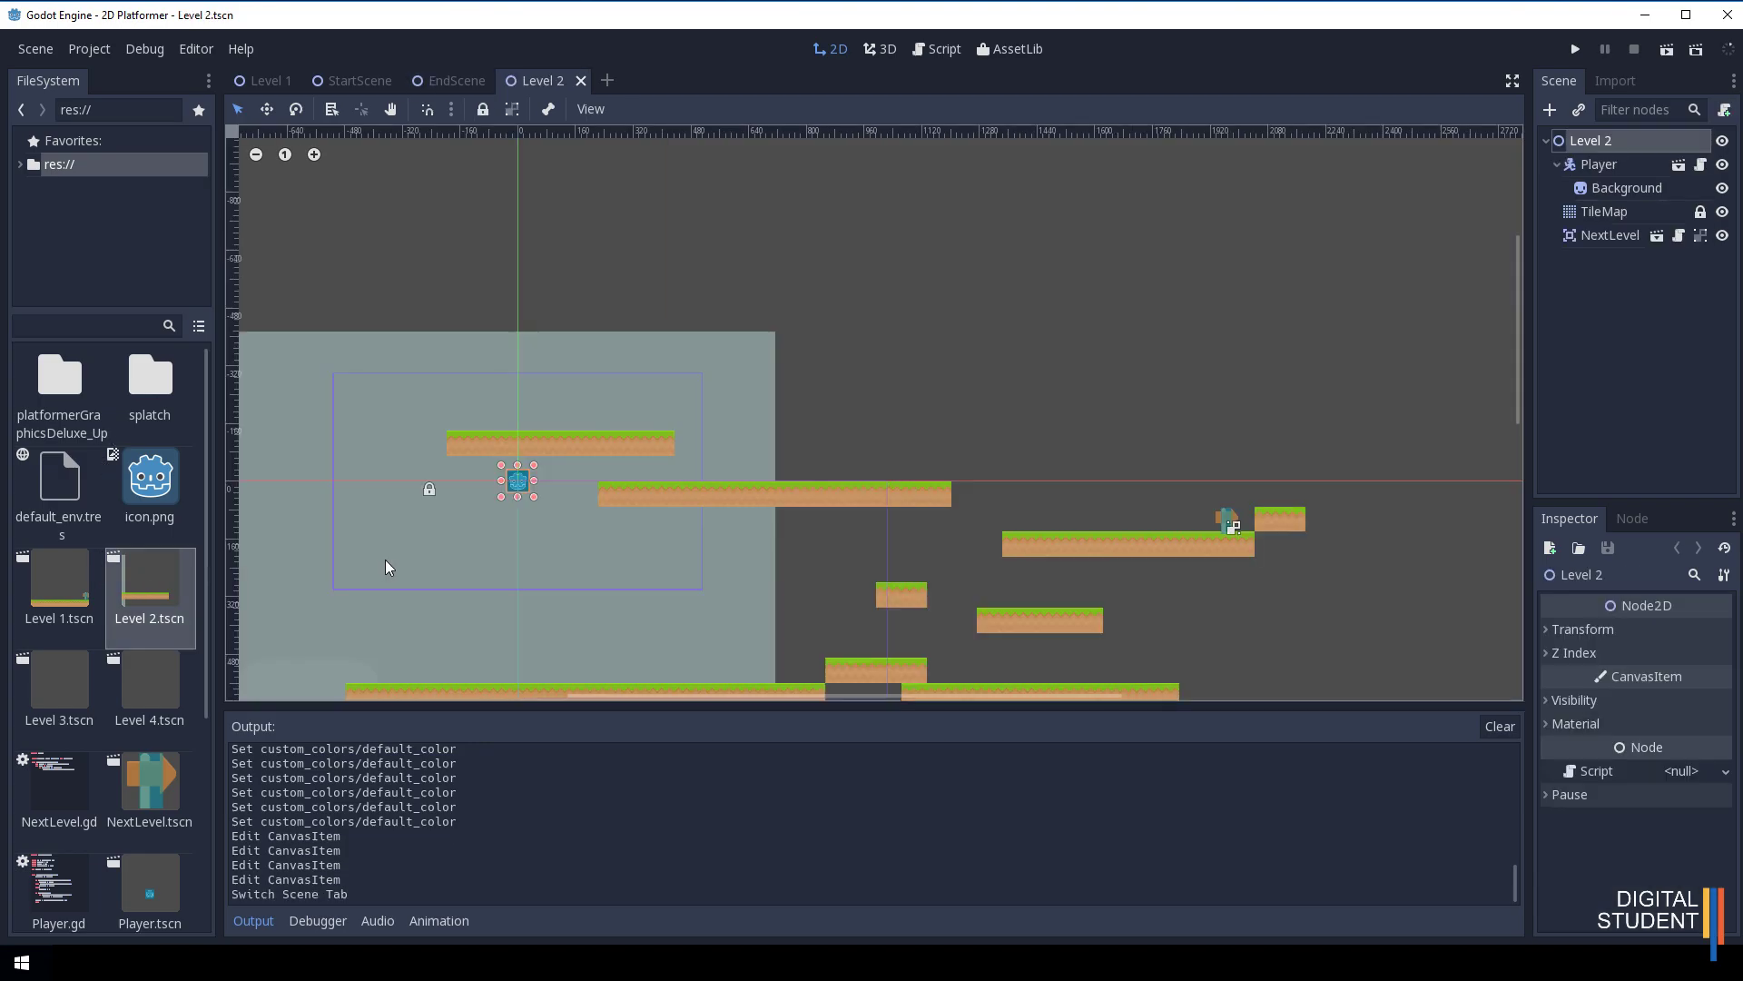
Set the Next World variable of Level 2's NextLevel sign to EndScene.tscn and save all scenes.
click(1228, 525)
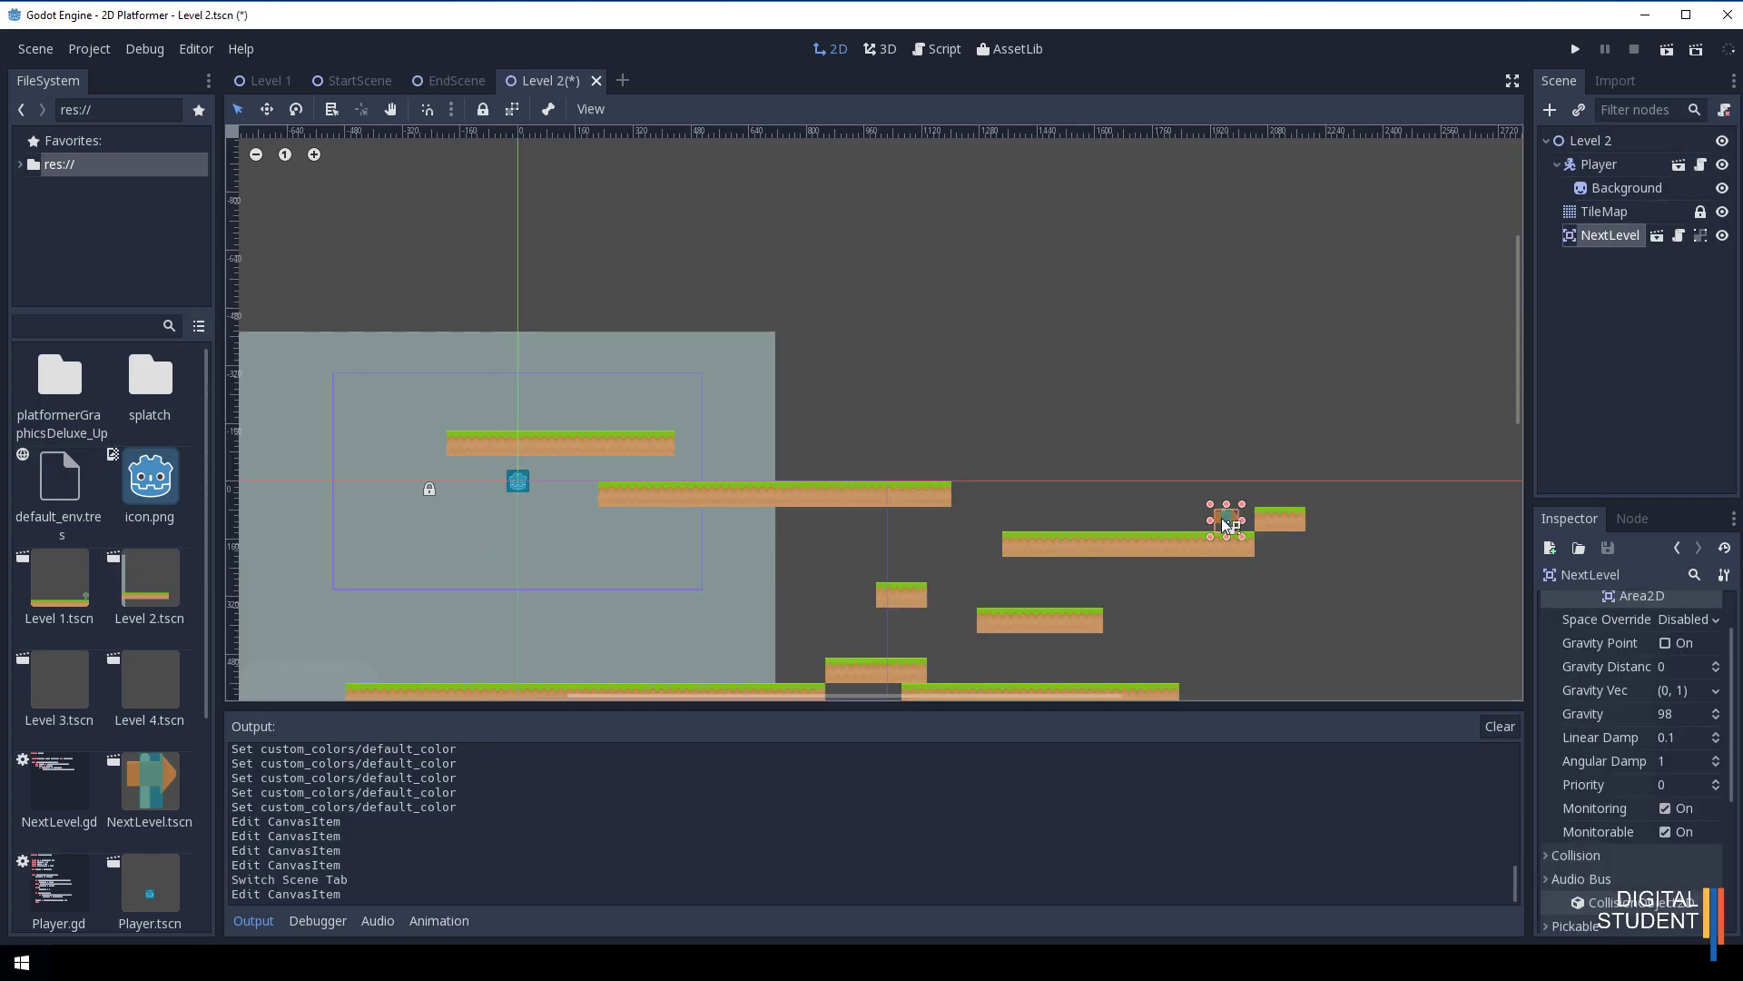
double_click(1608, 236)
key(Return)
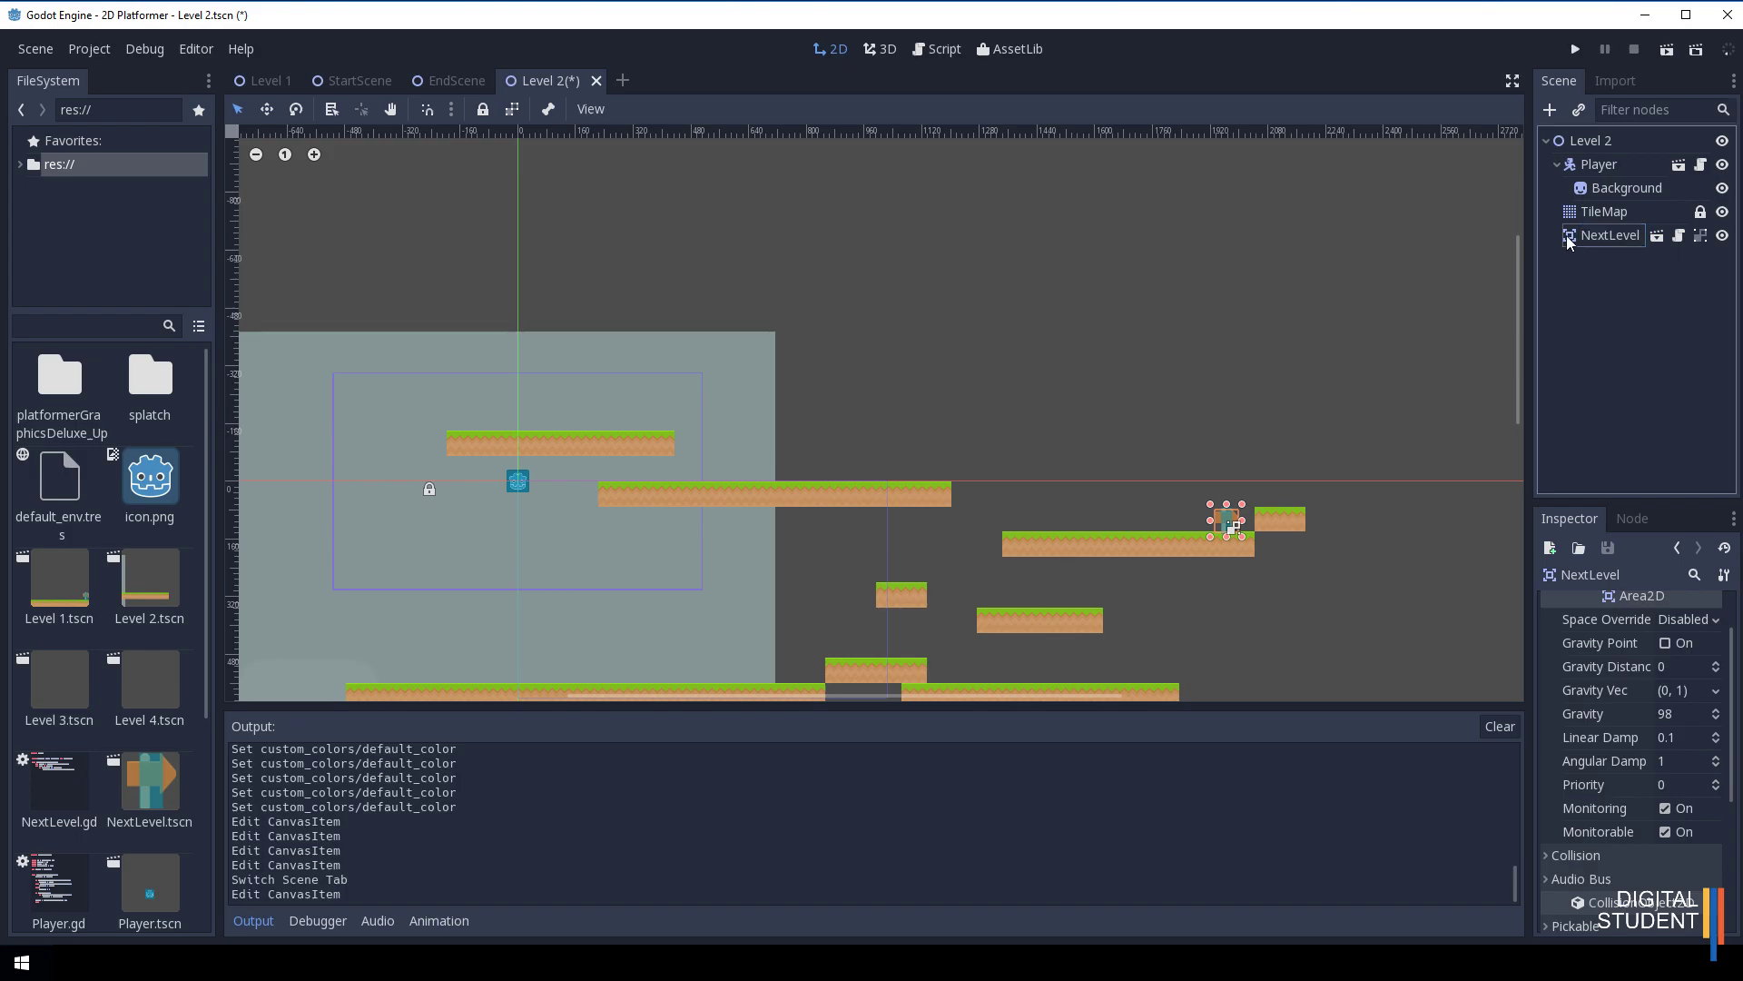
double_click(1567, 236)
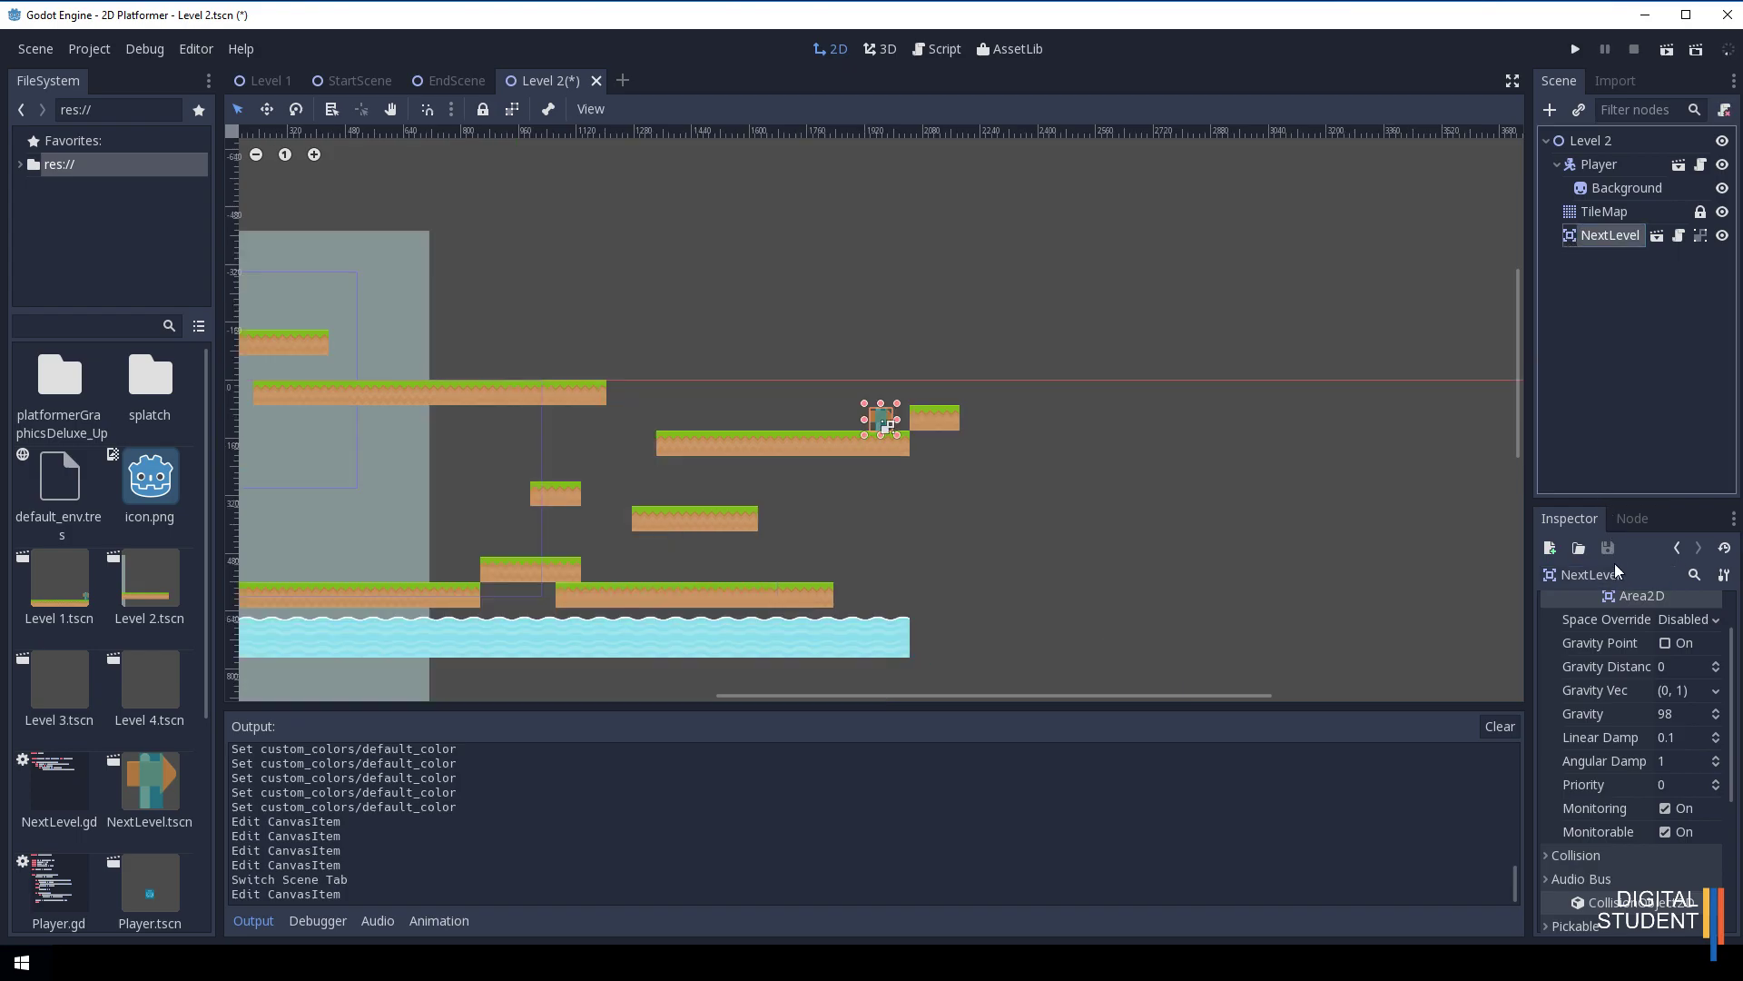
scroll(1618, 673, up, 2)
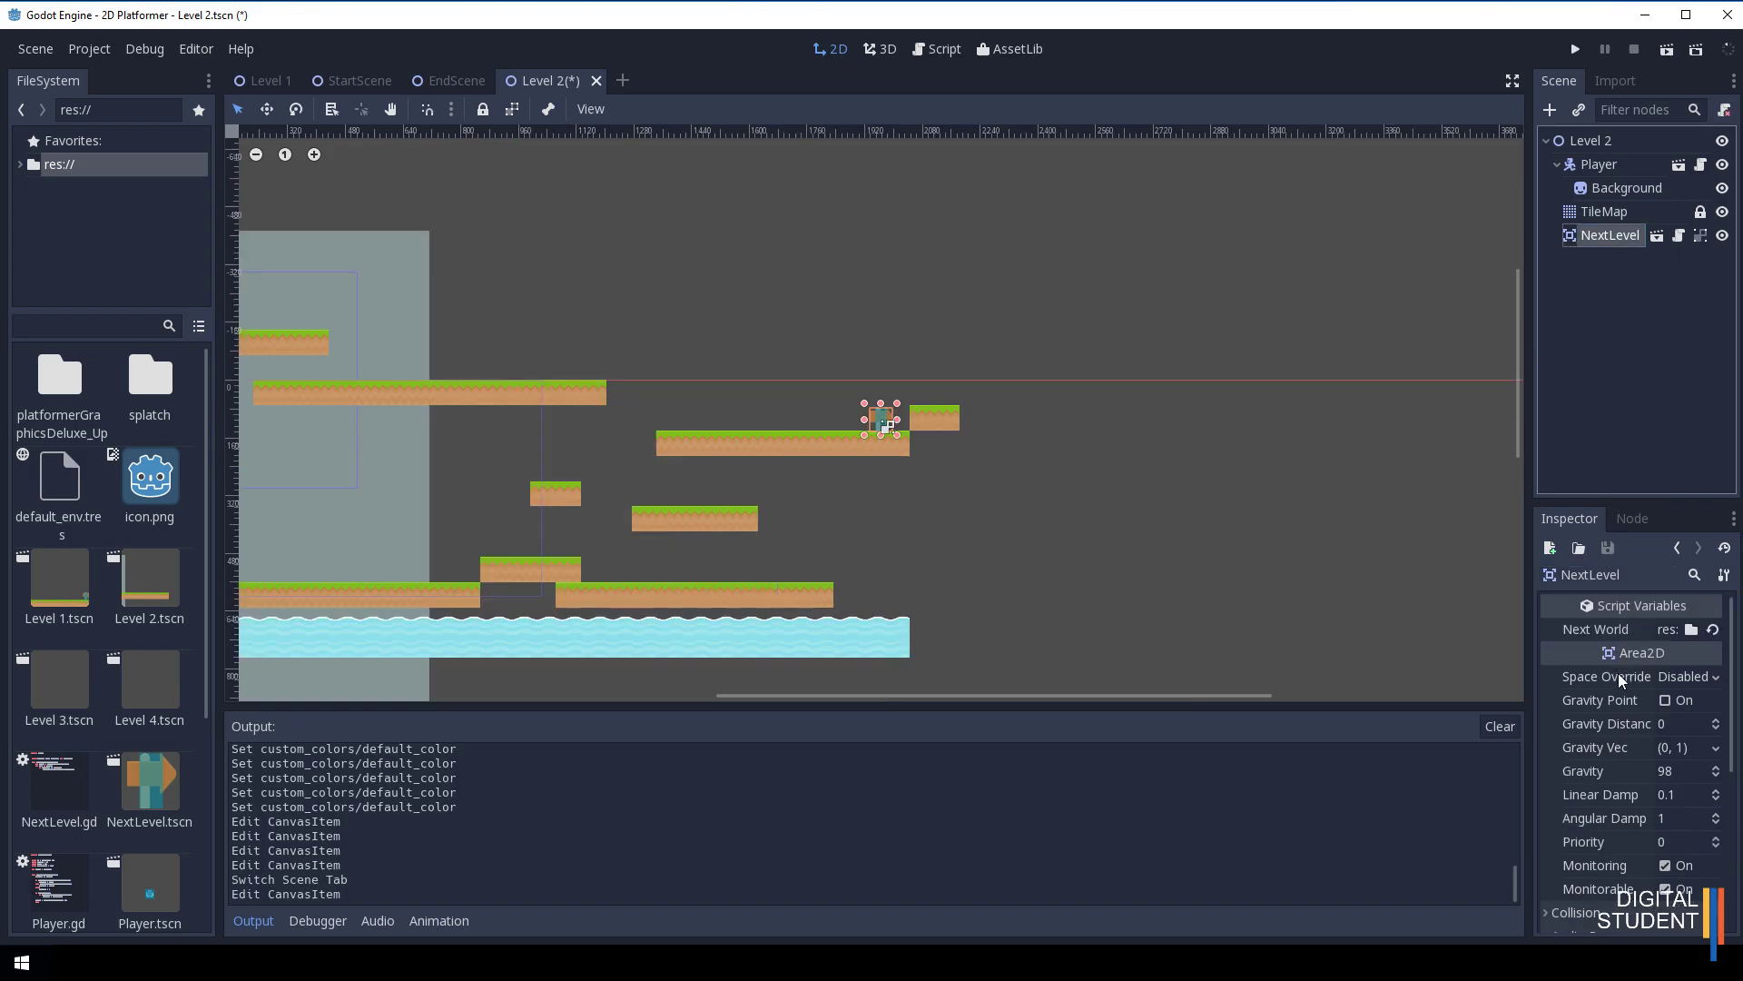
click(1692, 630)
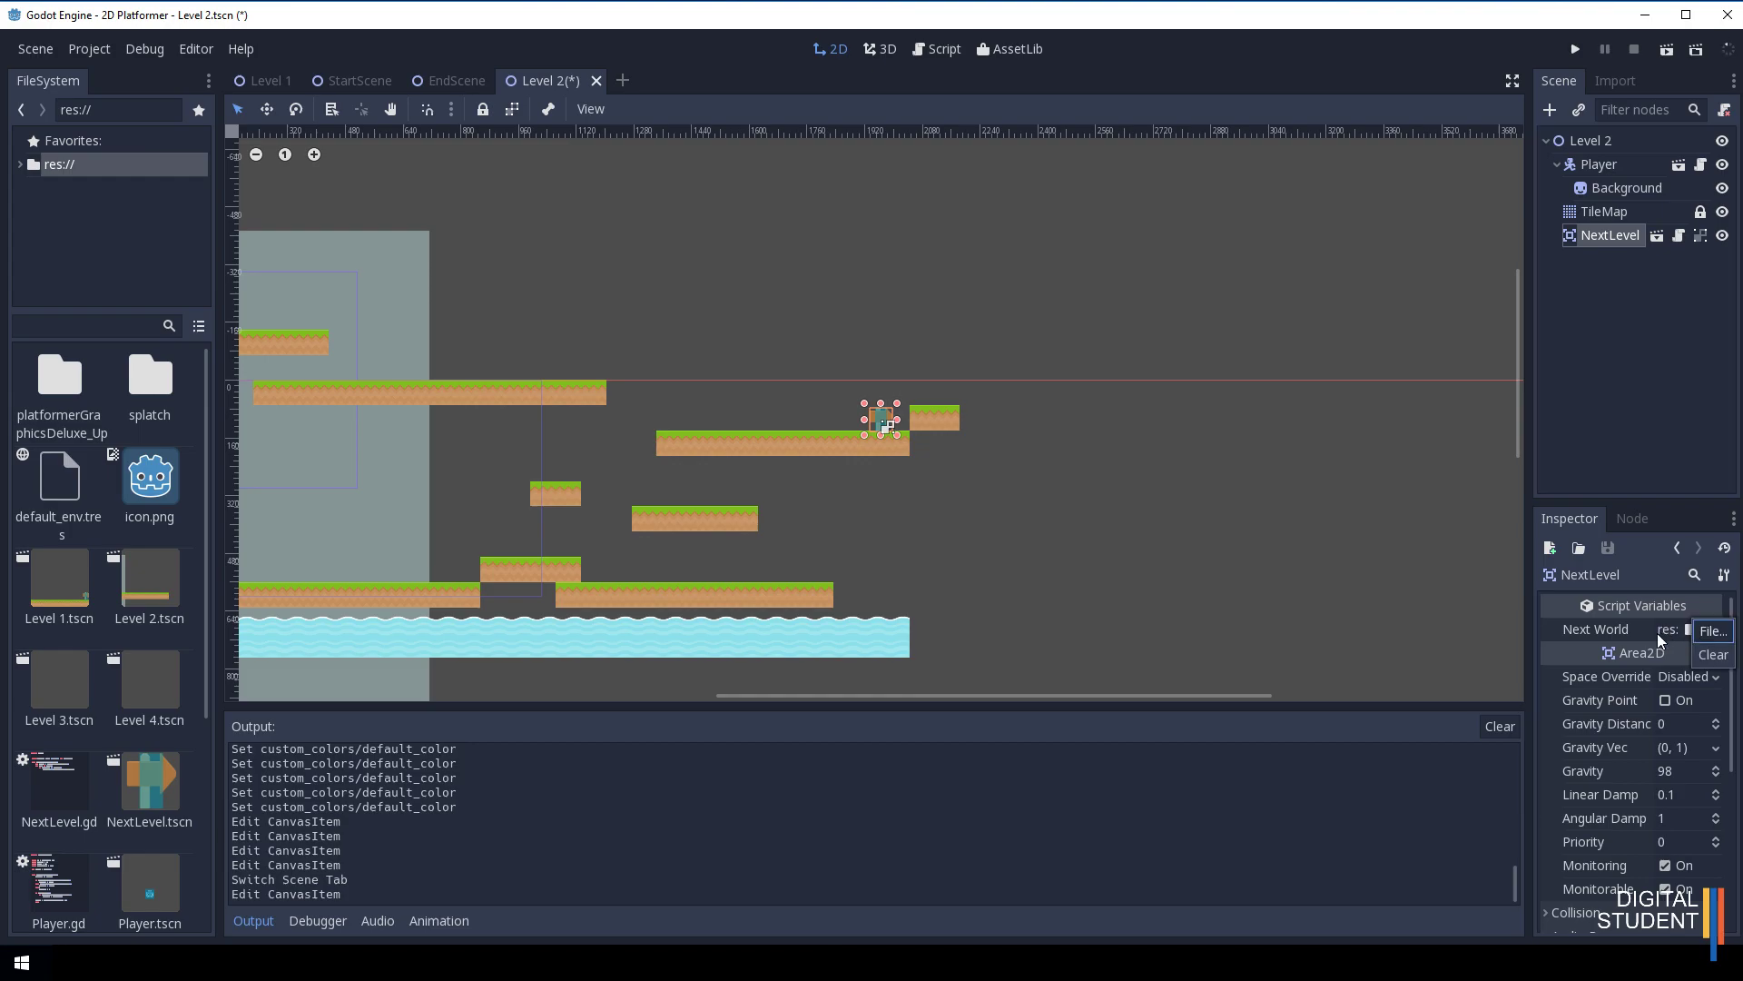
click(1711, 632)
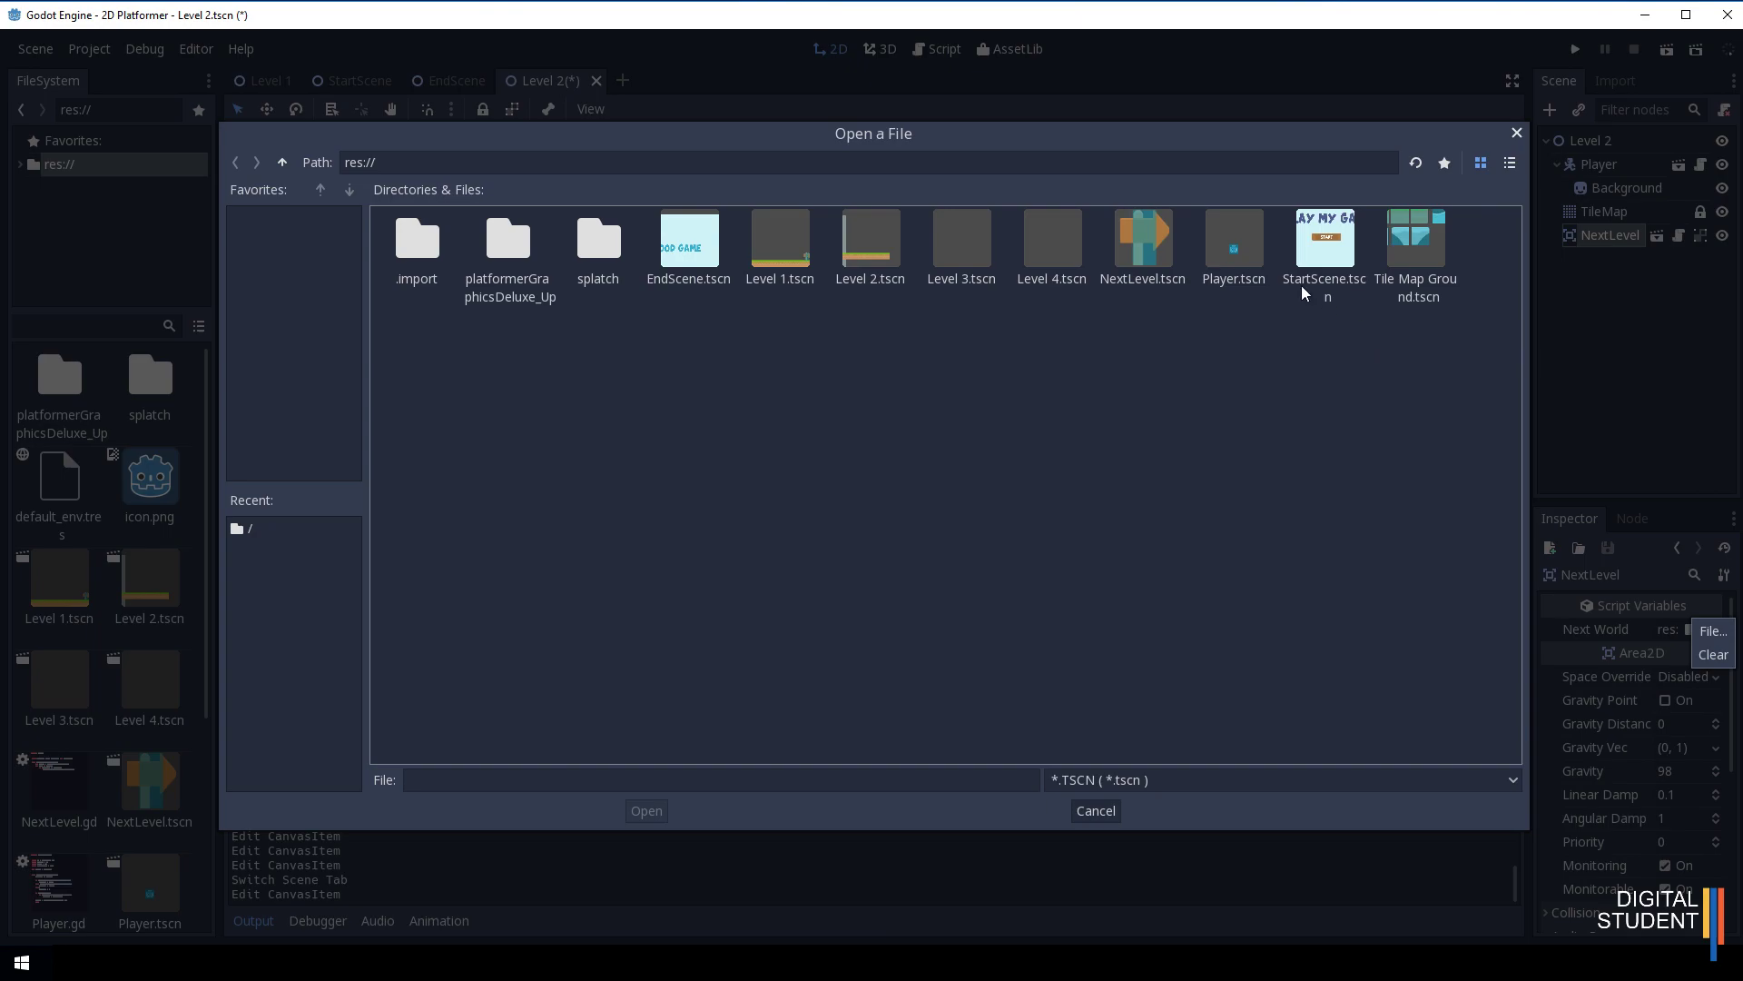
double_click(685, 254)
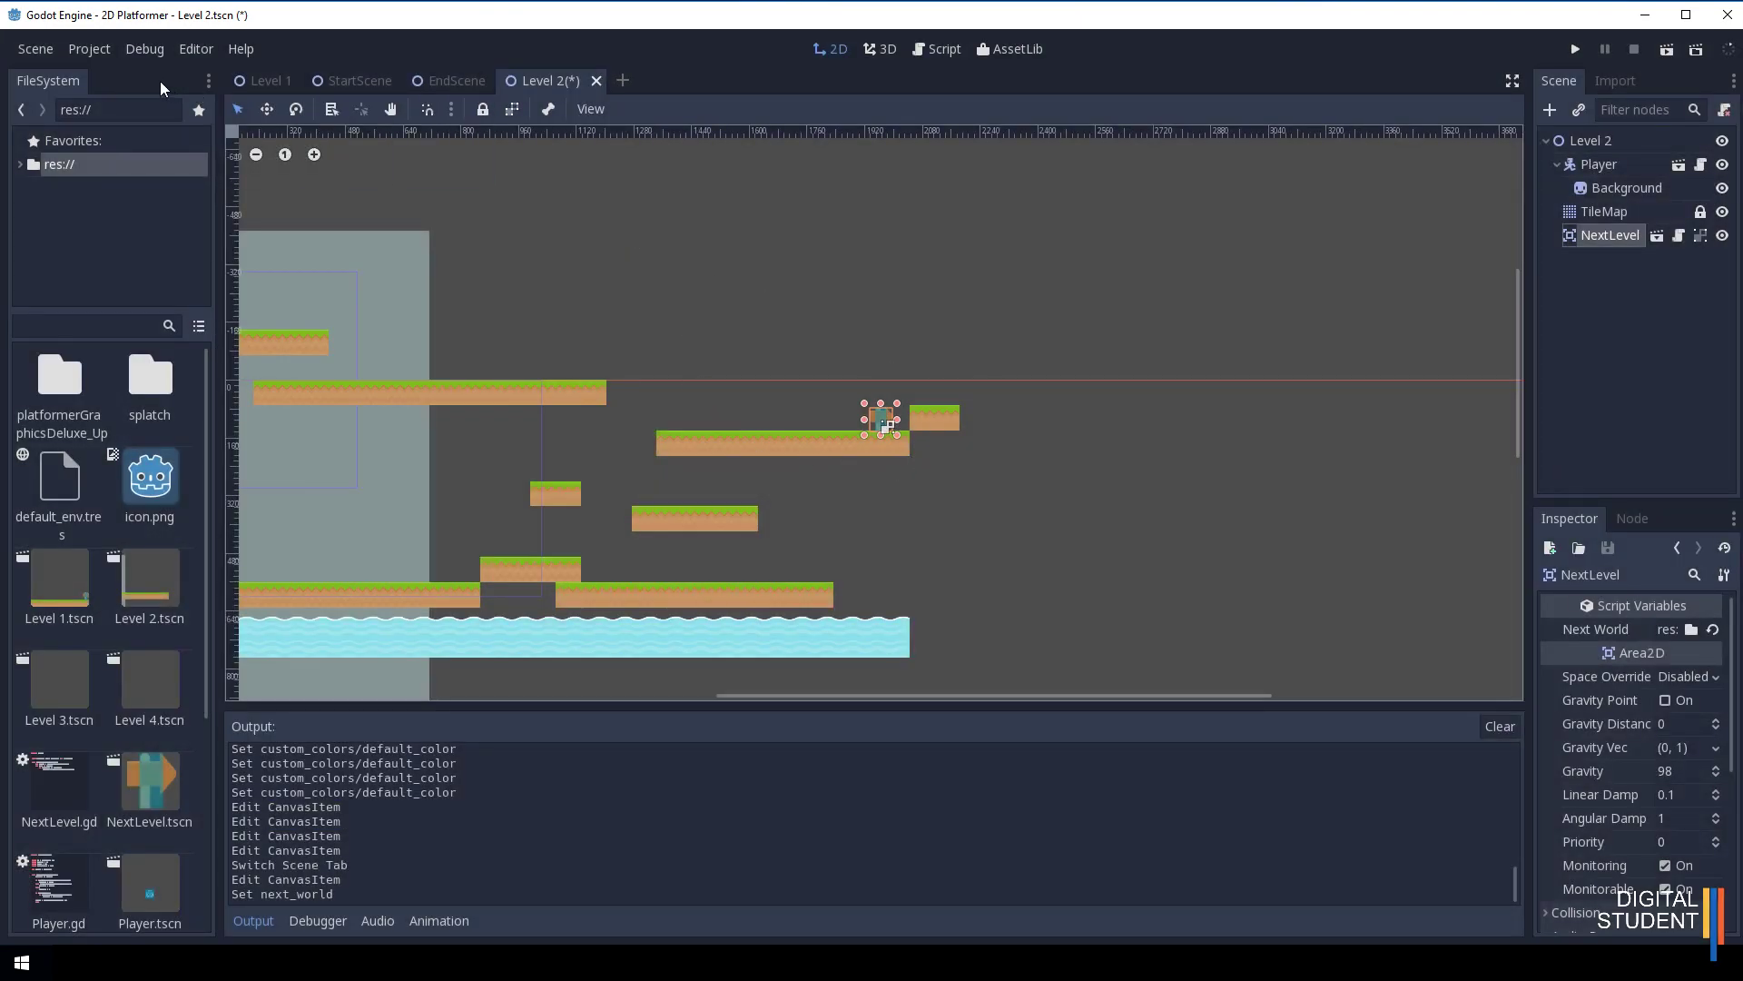
click(40, 53)
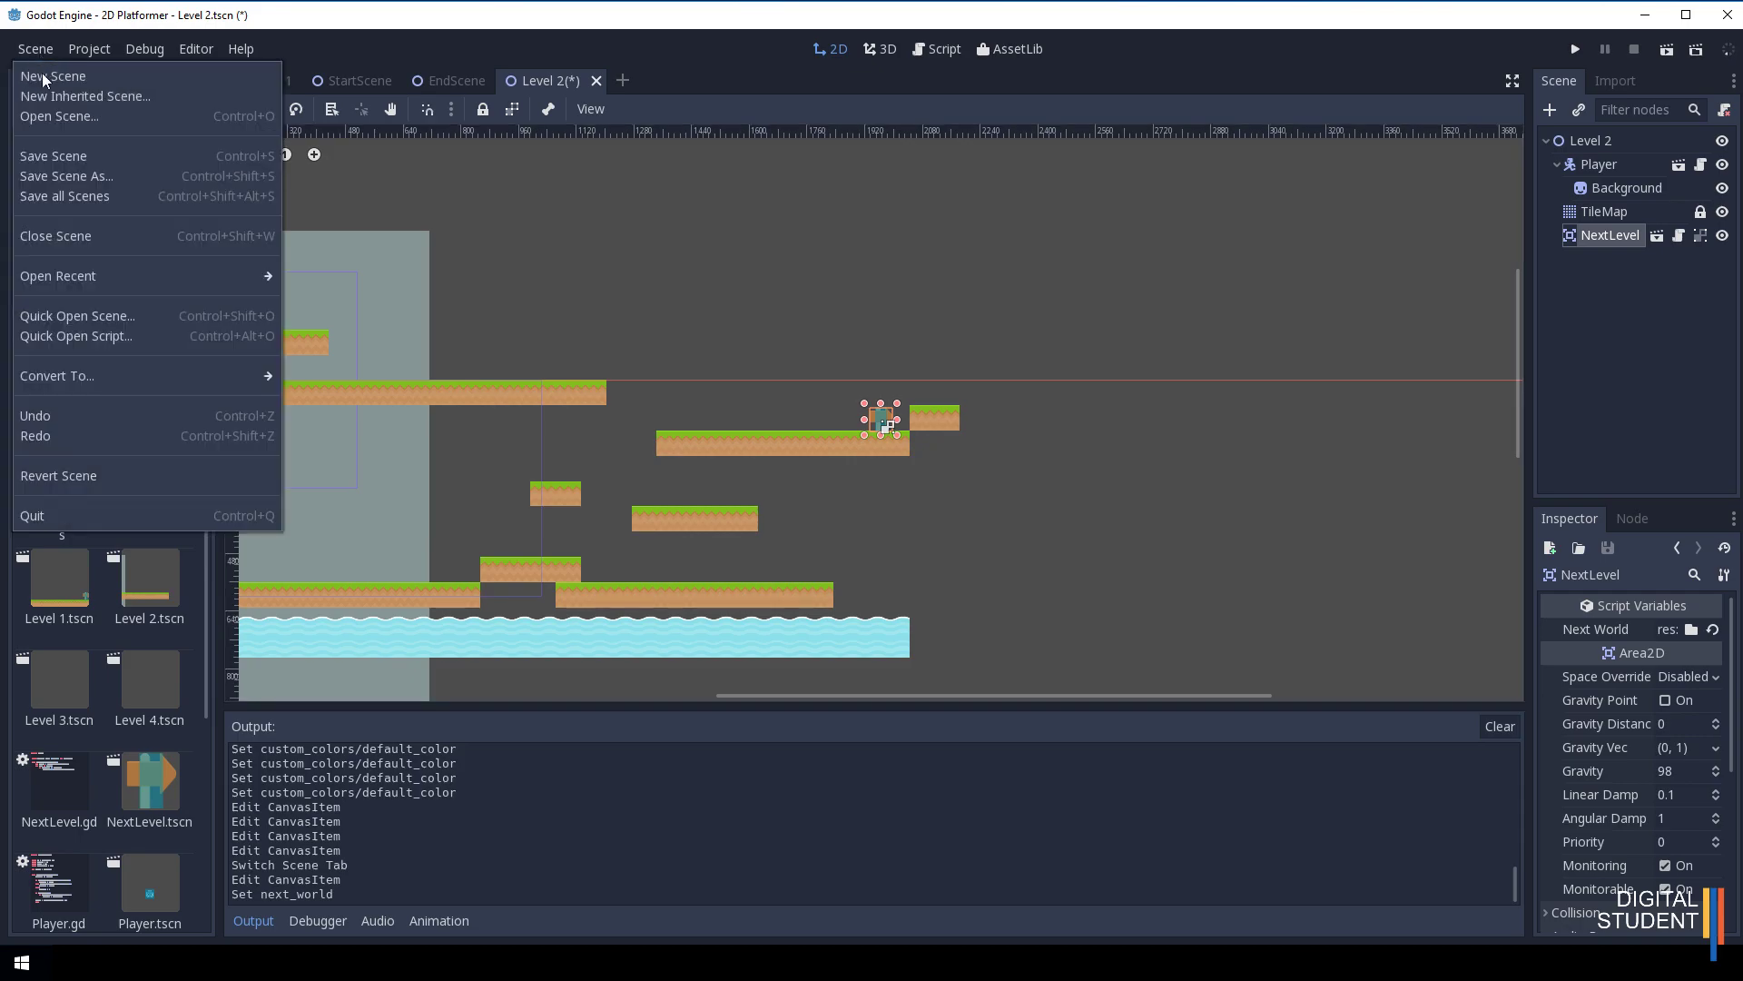
click(76, 195)
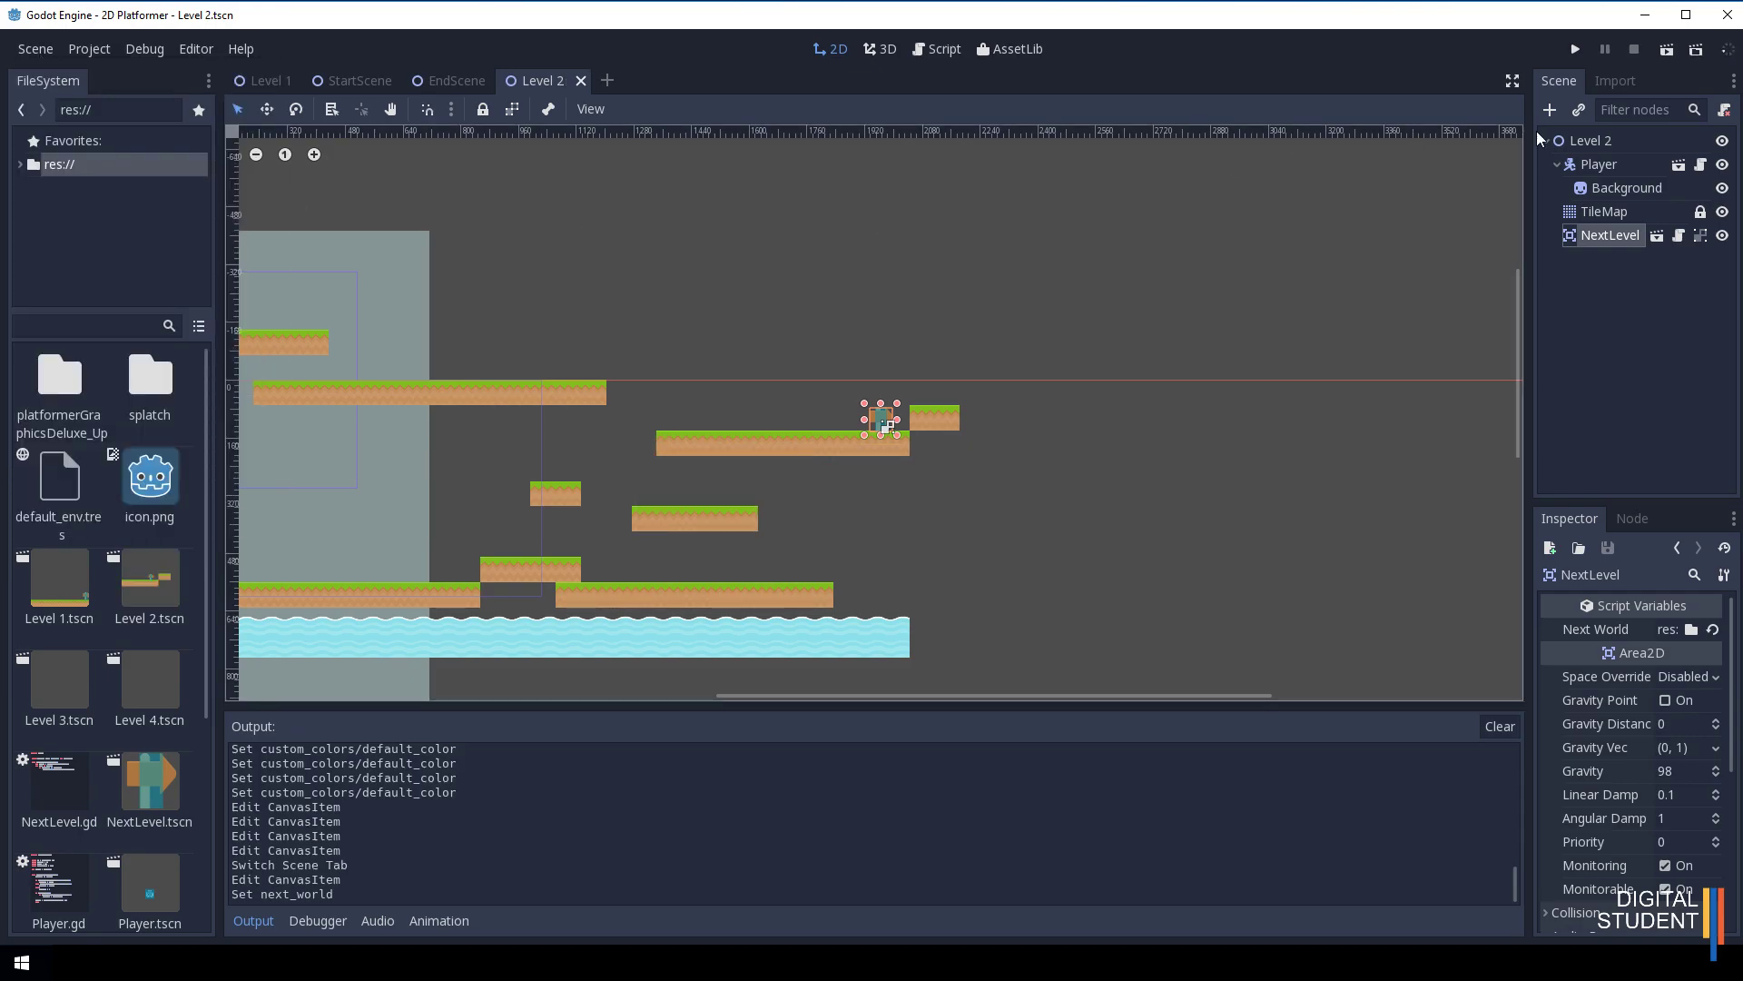
Run the project, start the game from the title screen, and play through Level 1 to the arrow sign.
click(1577, 50)
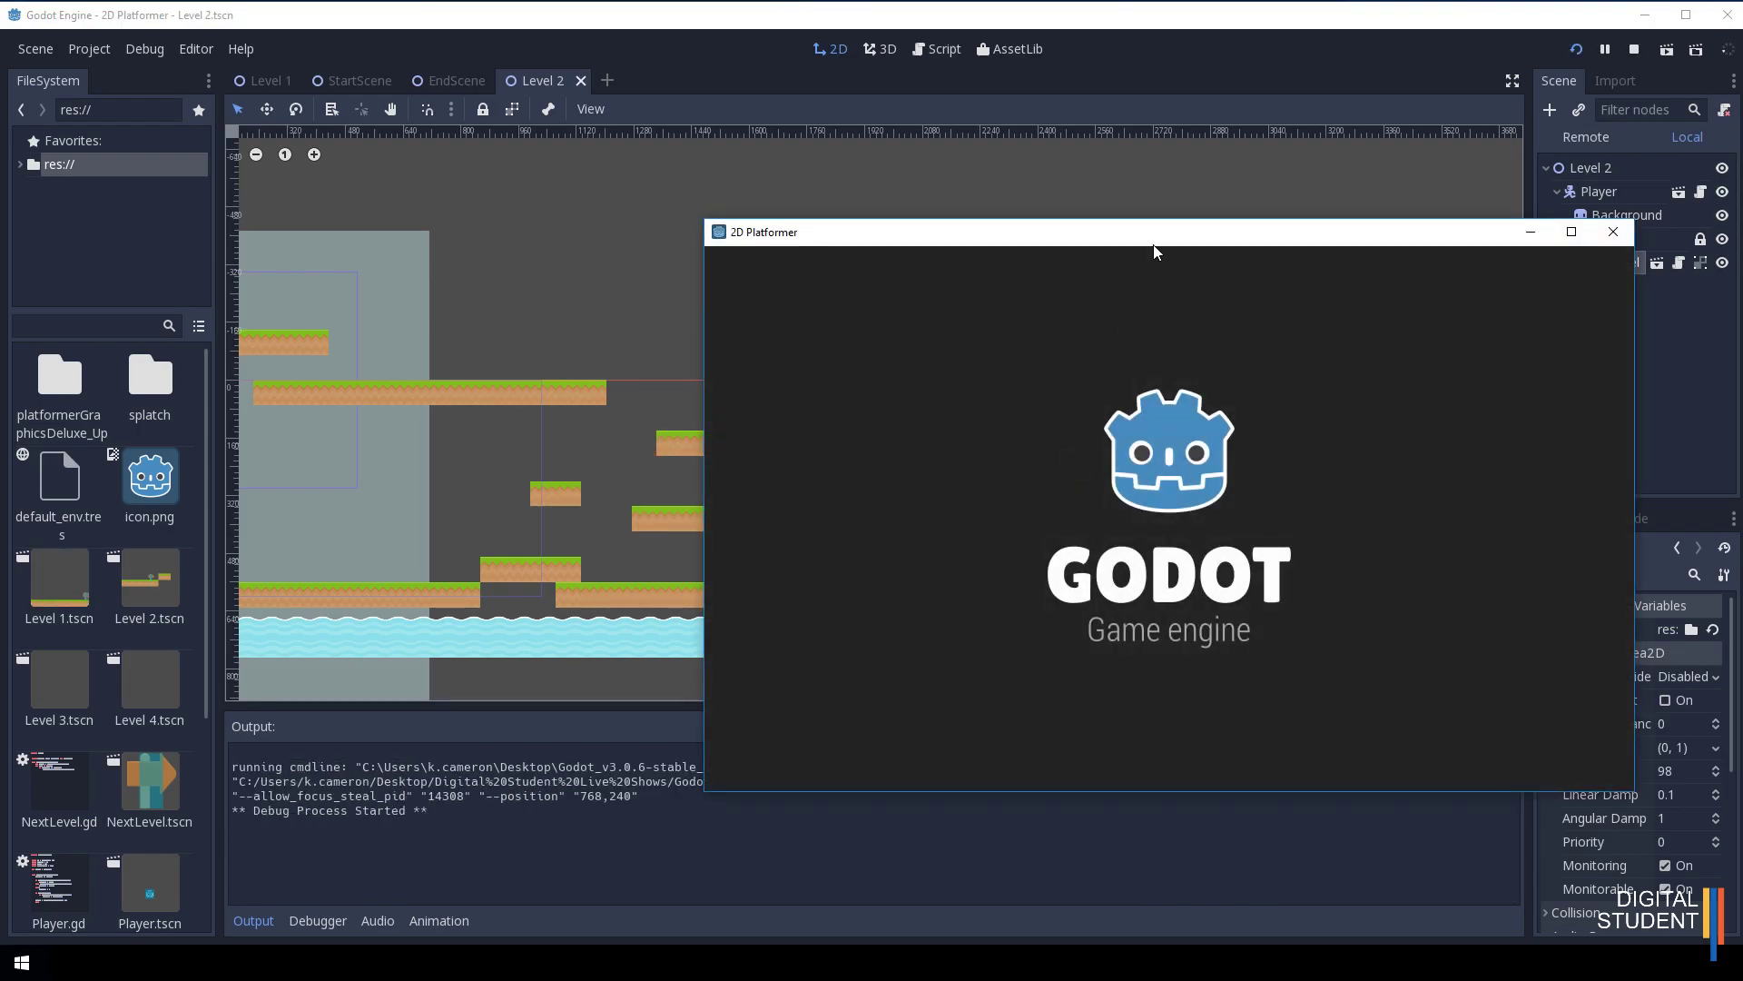
drag(1148, 227, 944, 199)
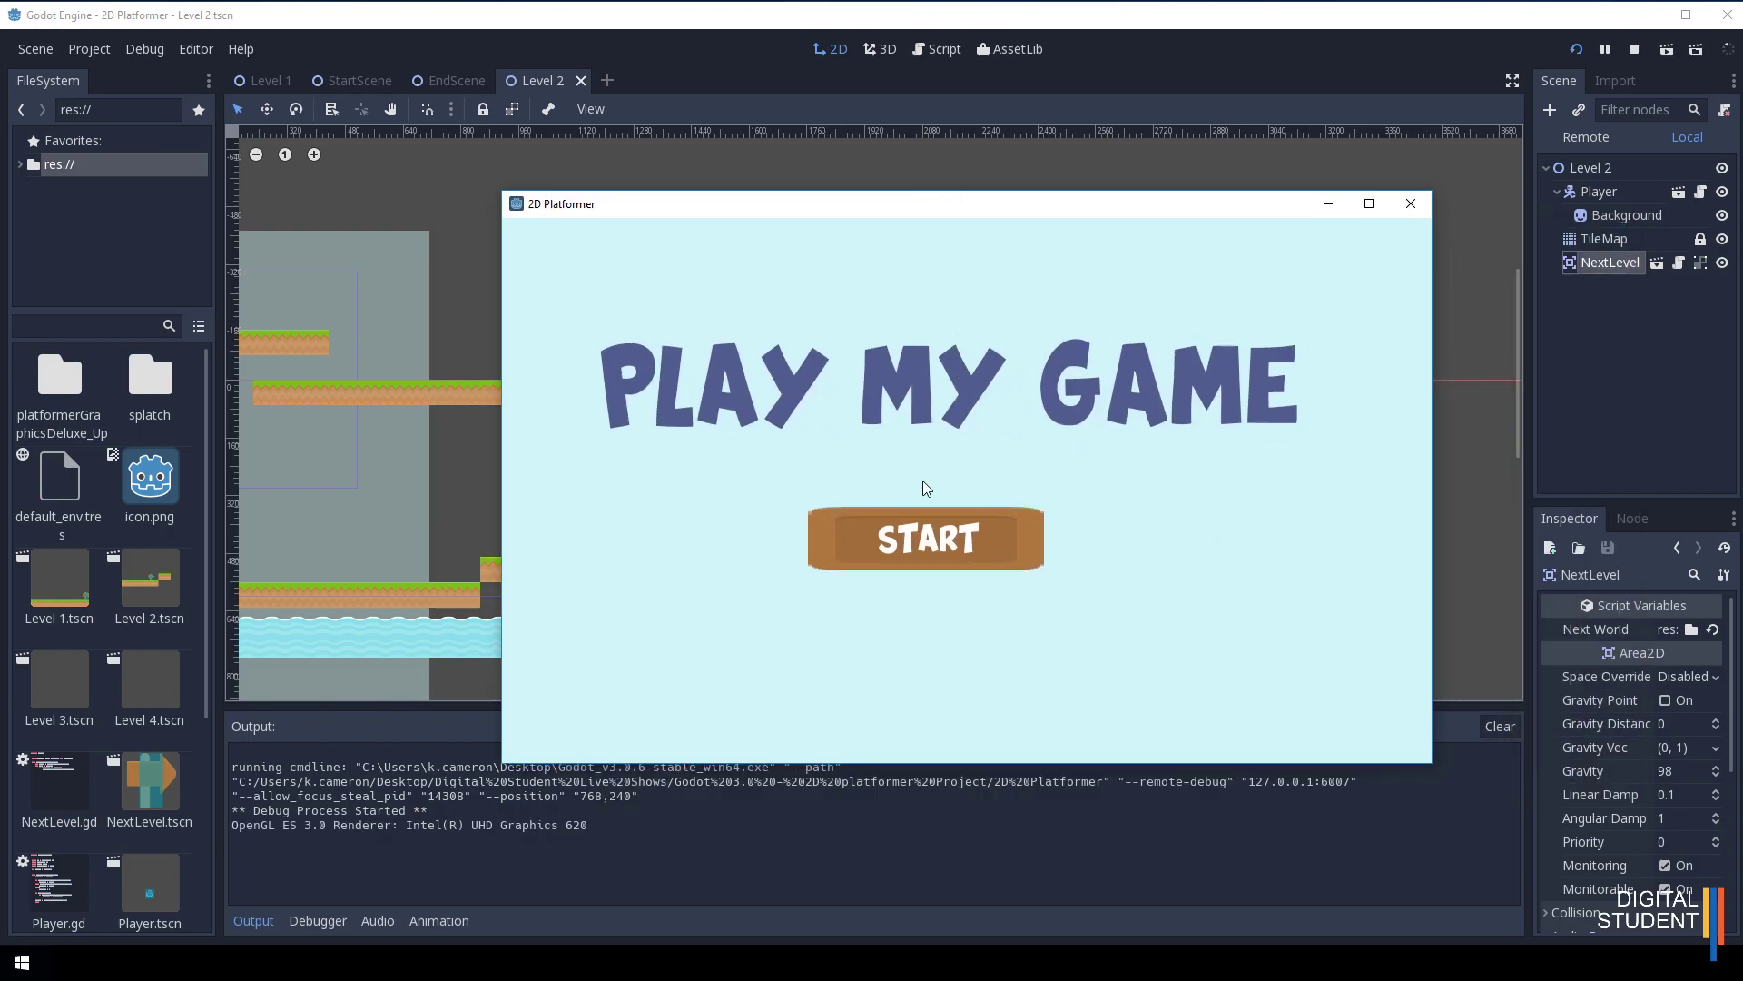
click(928, 526)
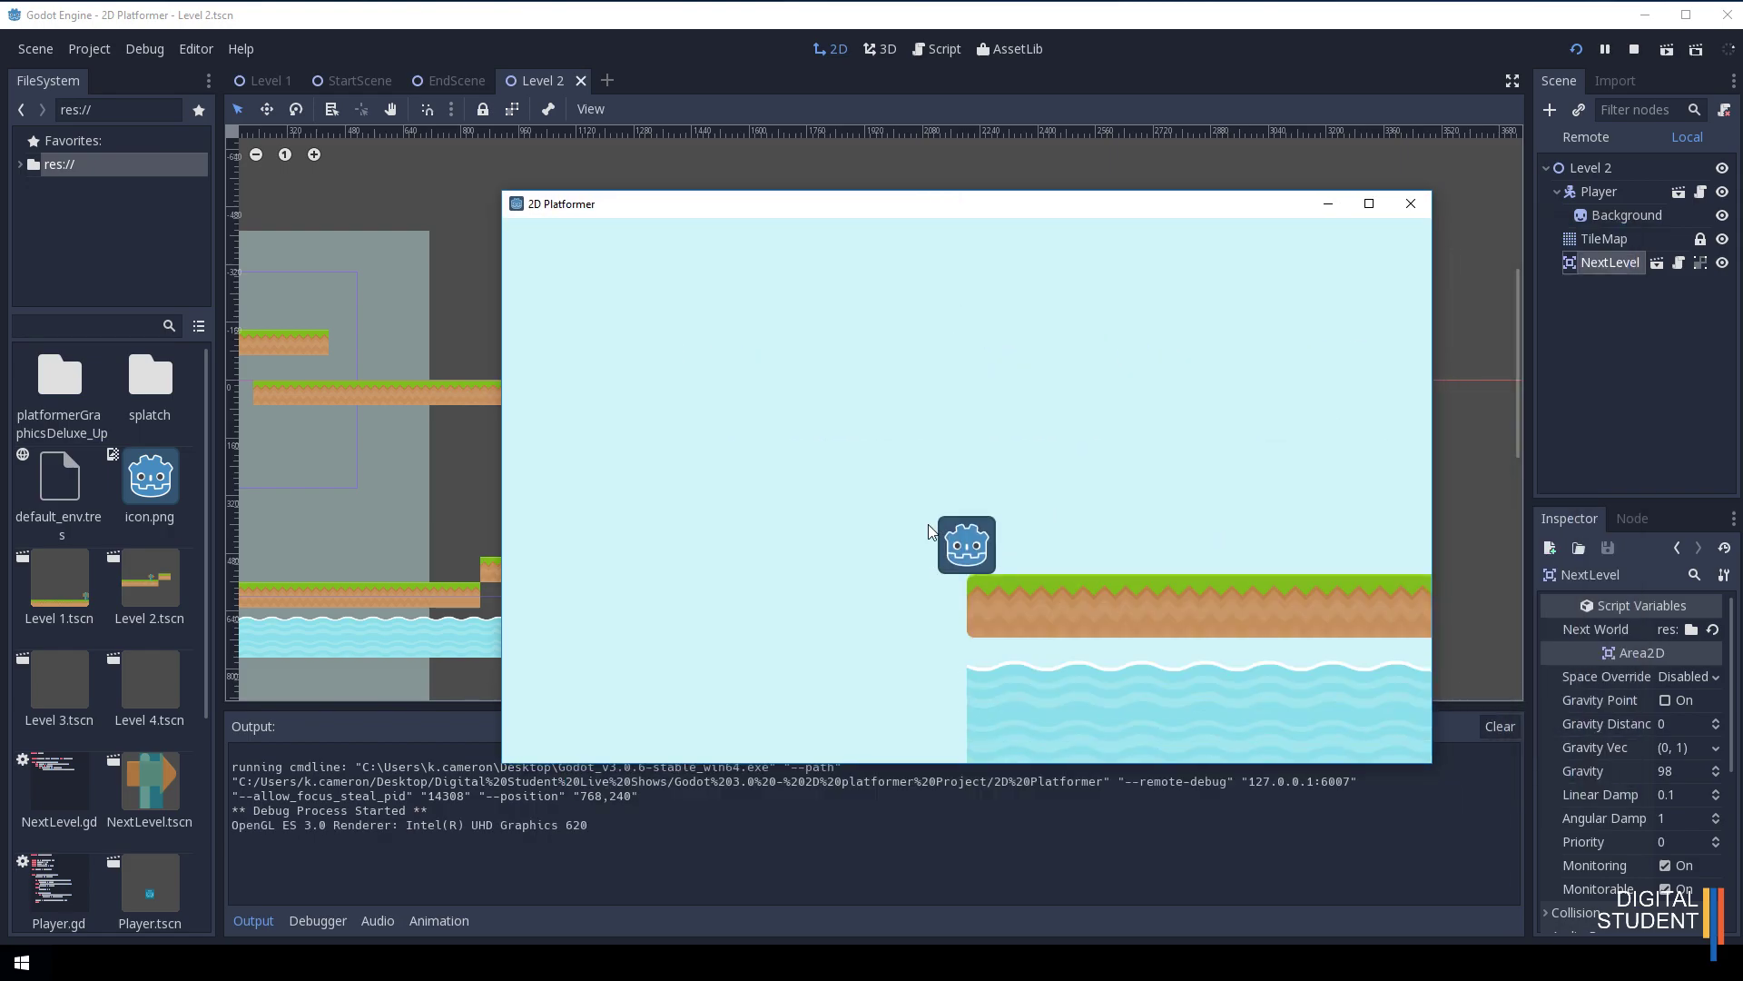
key(Right)
key(space)
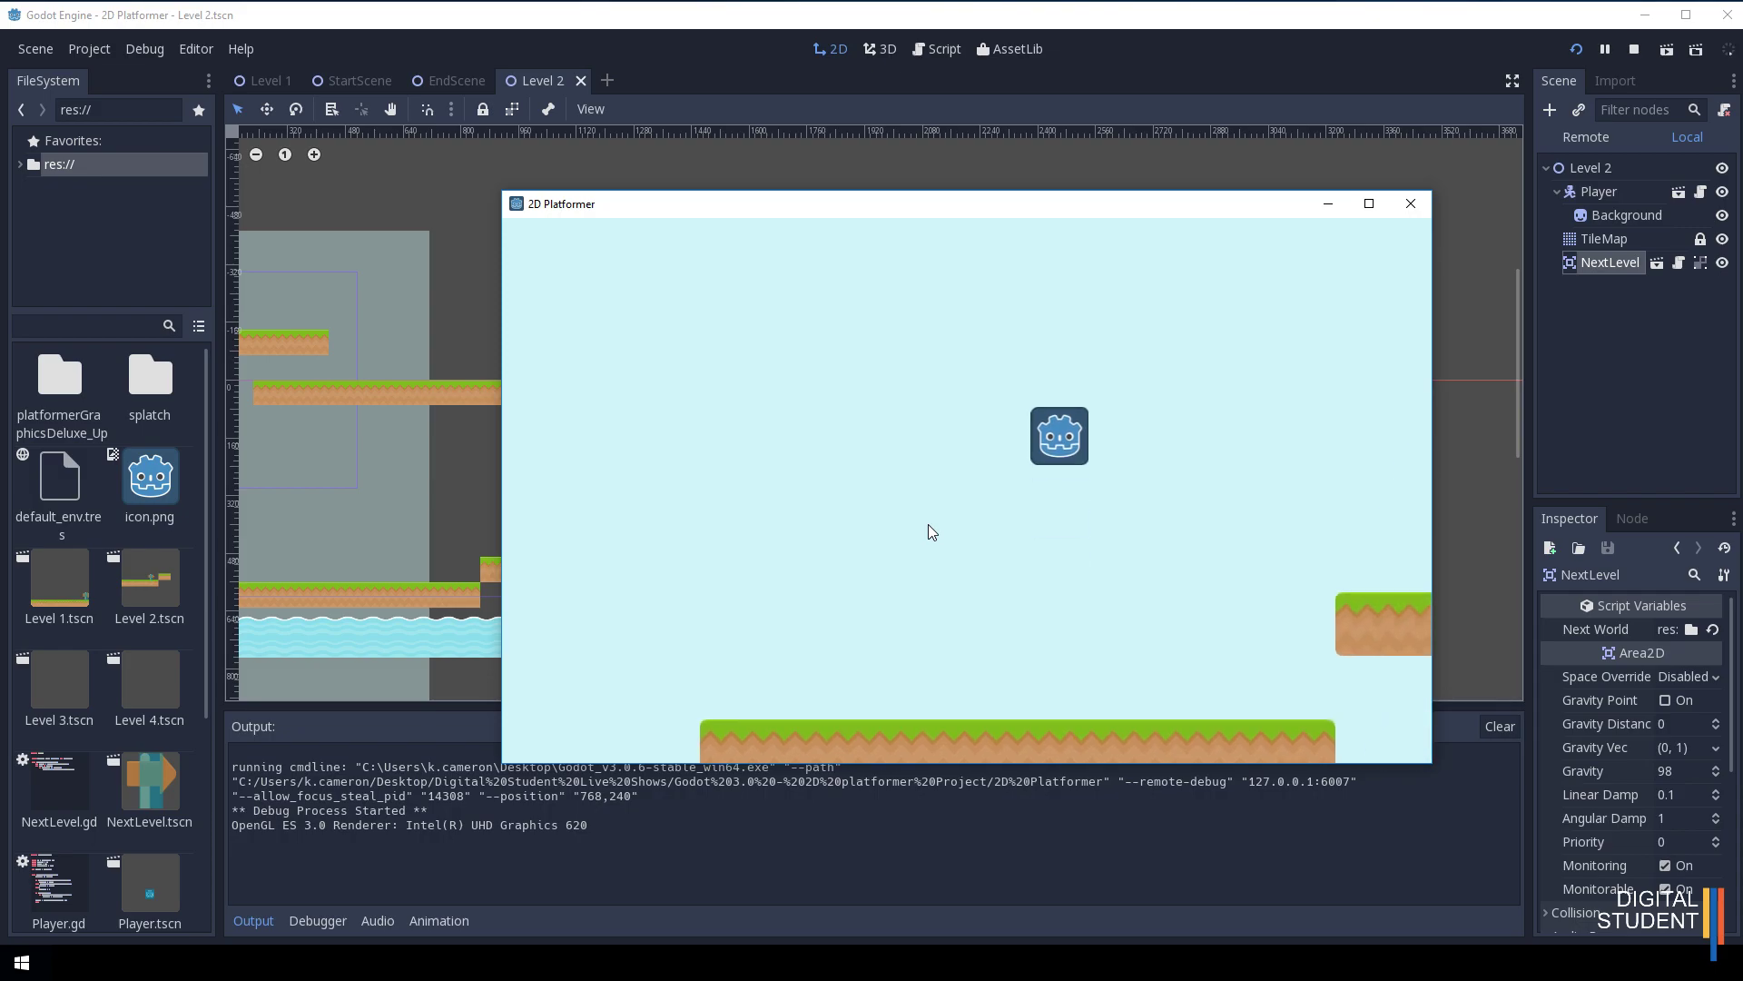
key(Right)
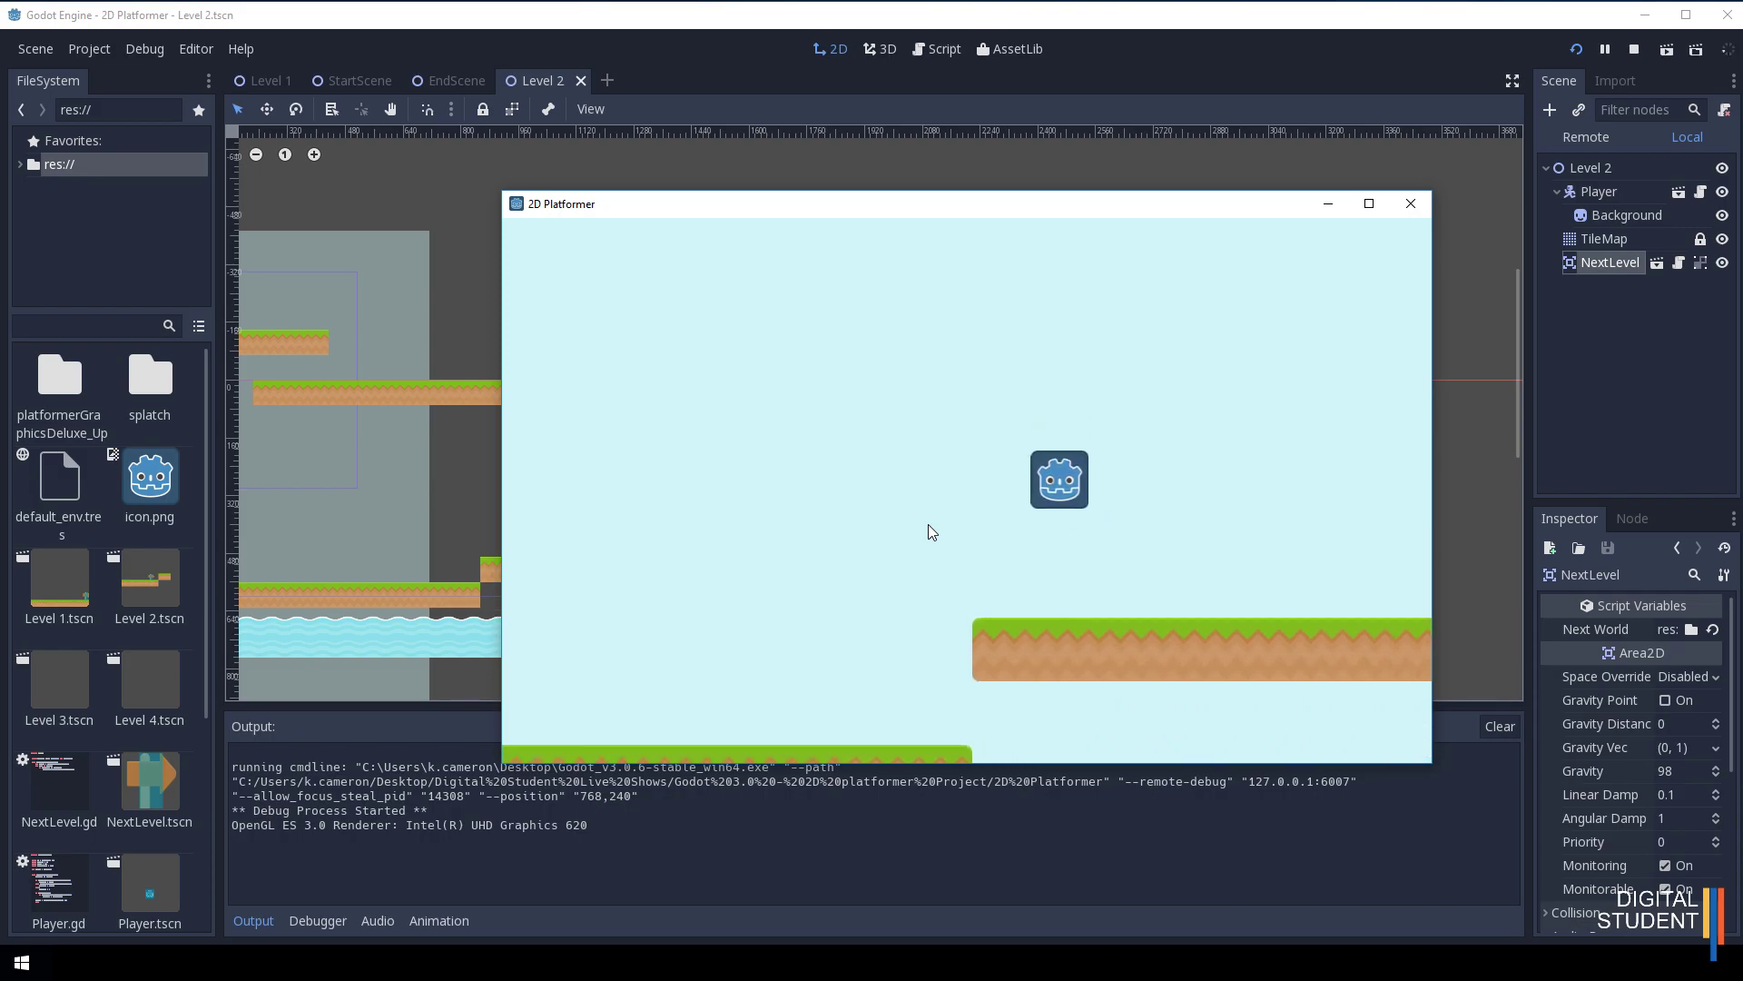
key(Right)
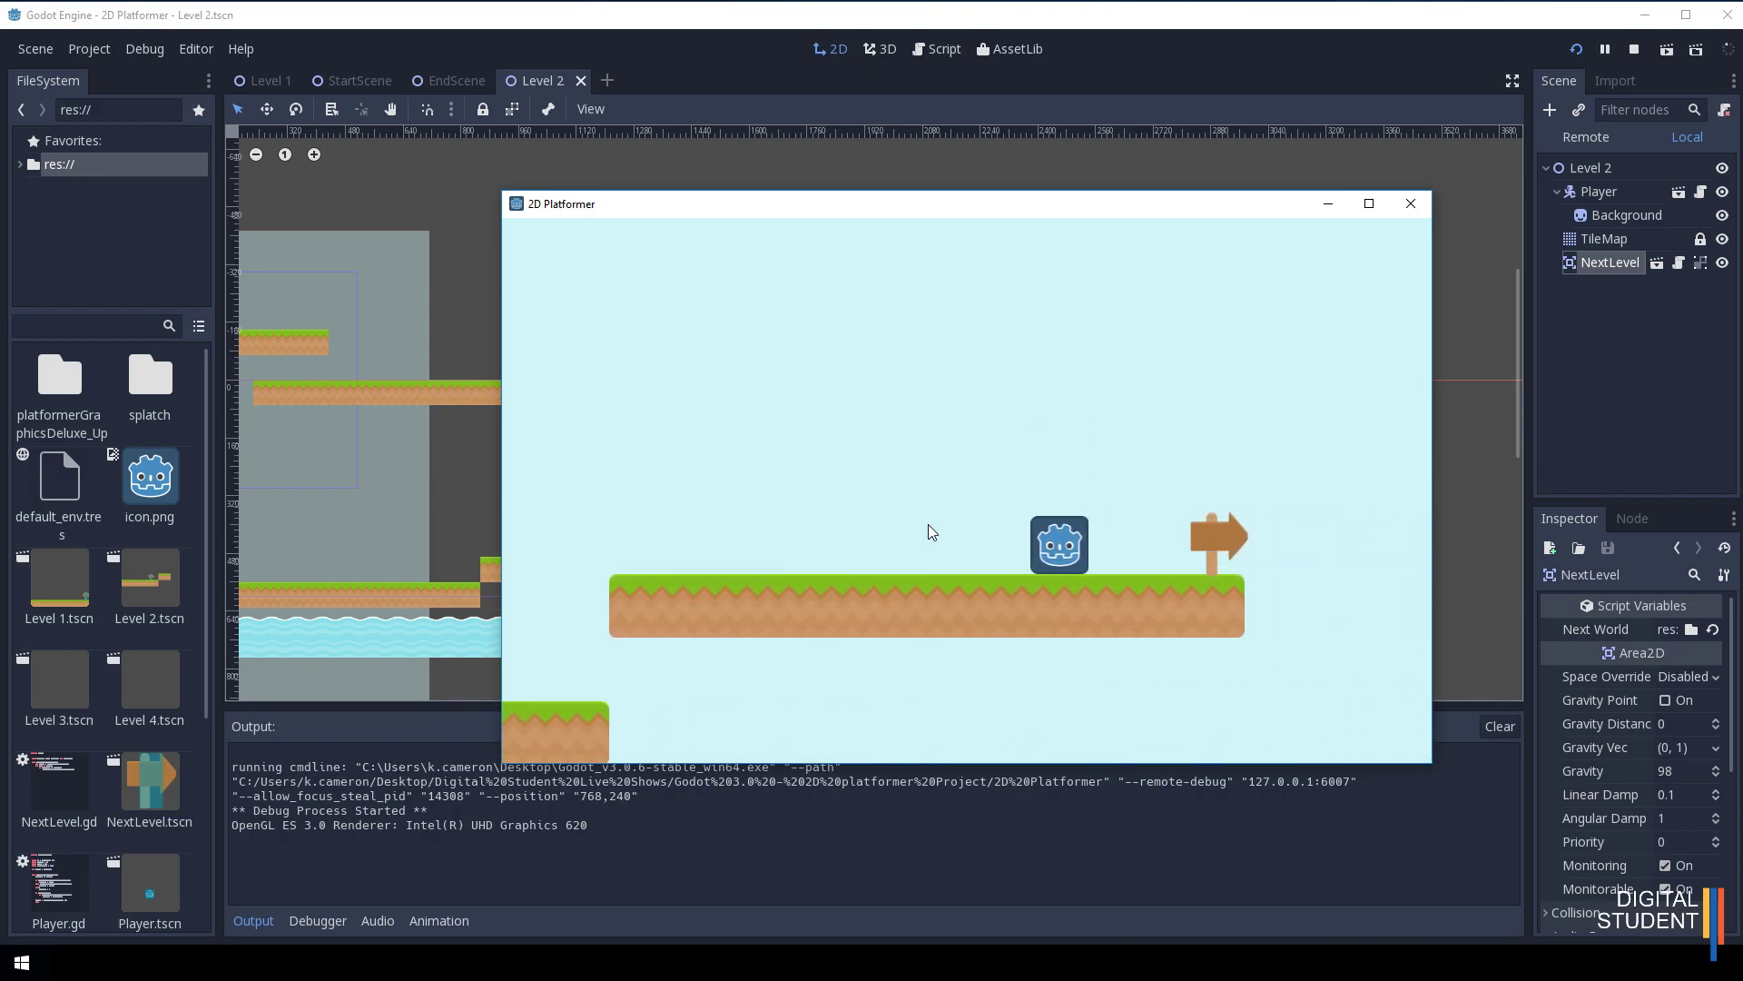
key(Right)
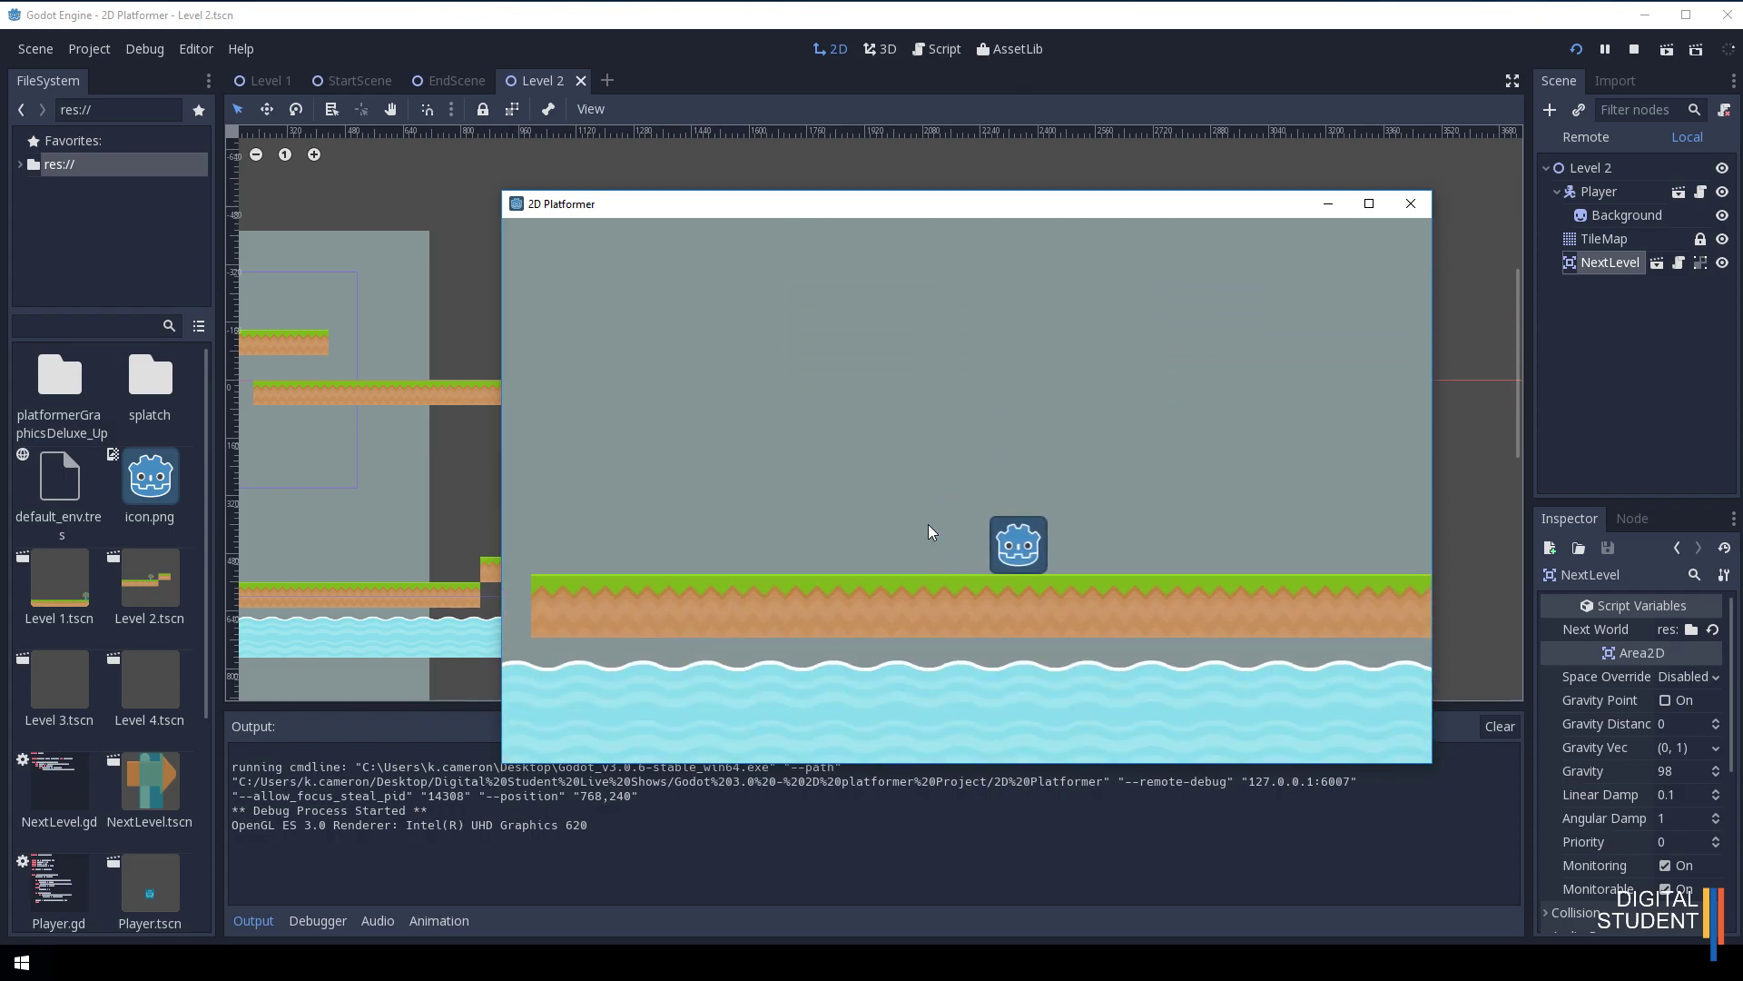
Play through Level 2 to its arrow sign to test the end scene transition, and close the game window.
key(Right)
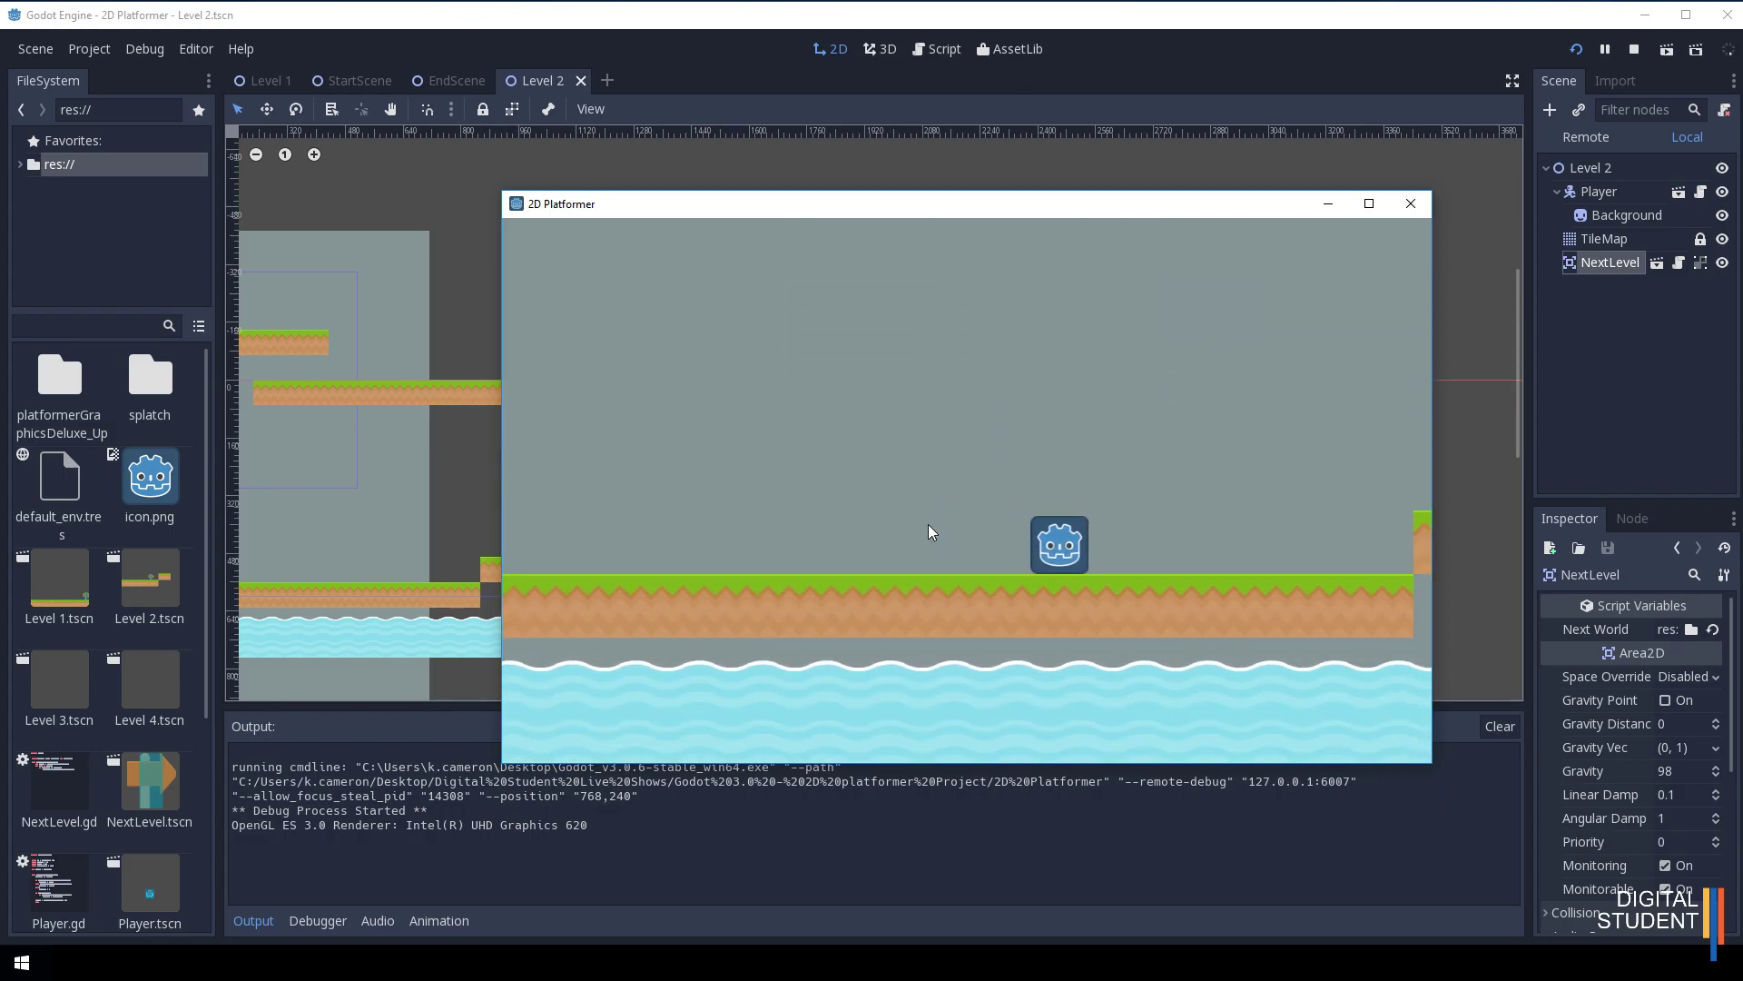
key(Right)
key(Up)
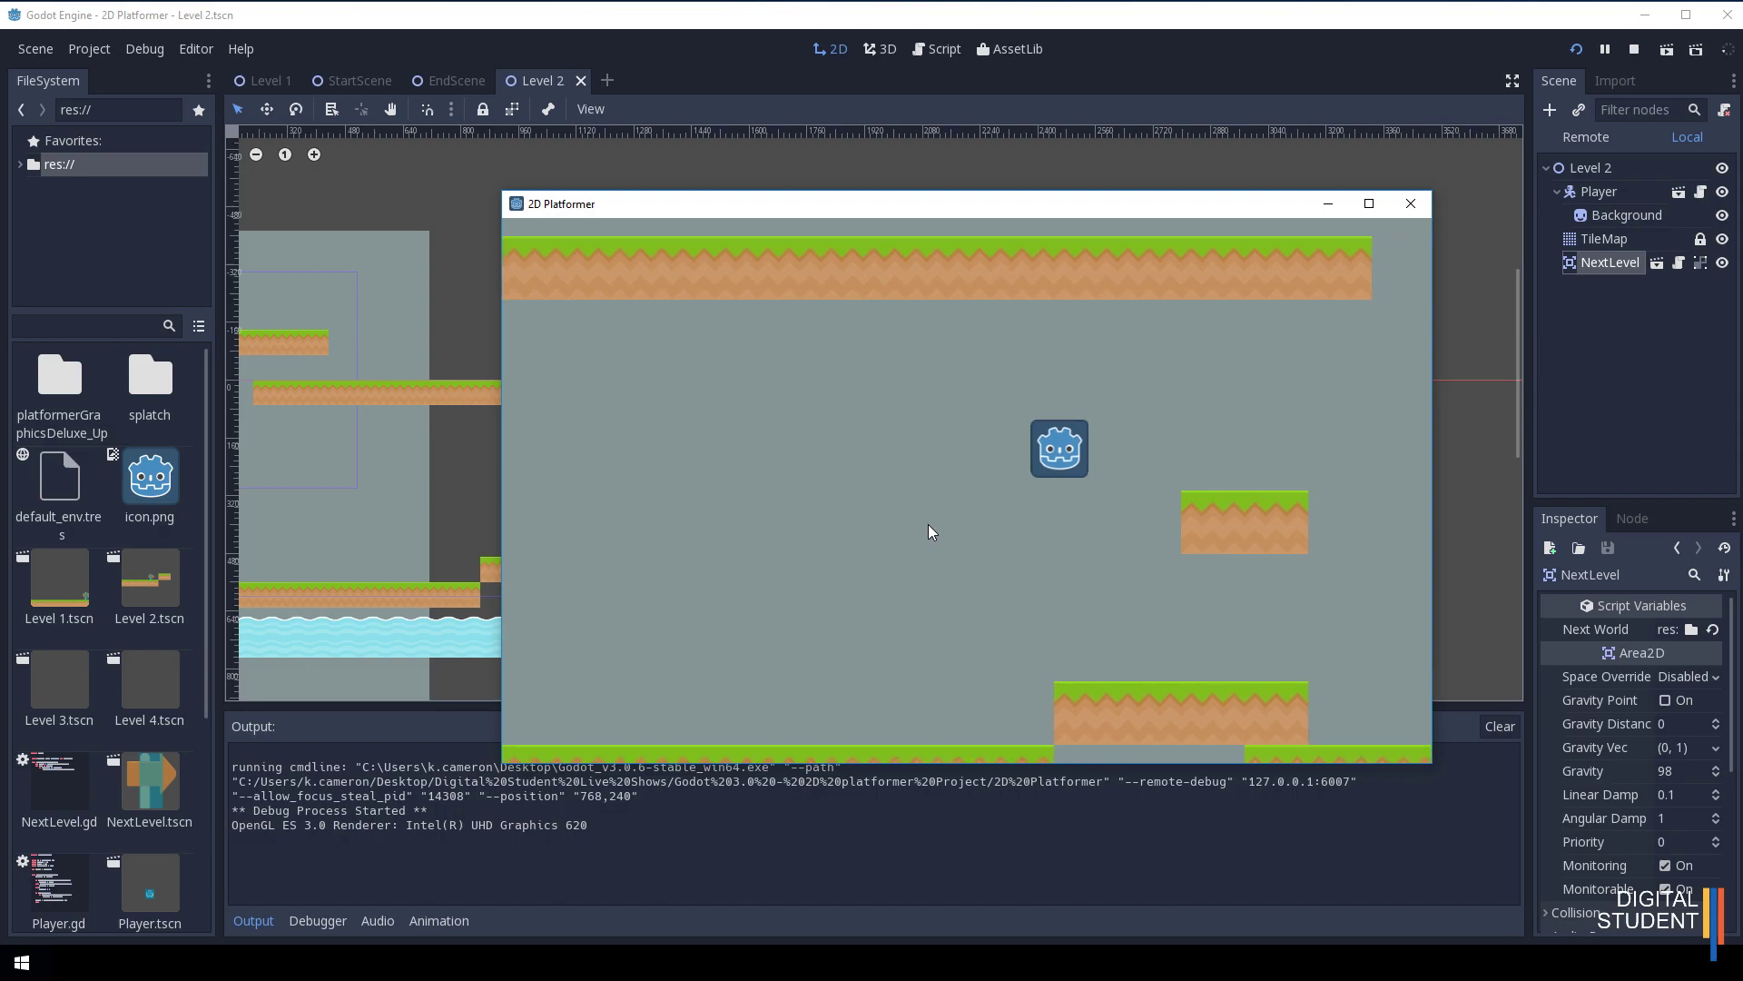
key(Right)
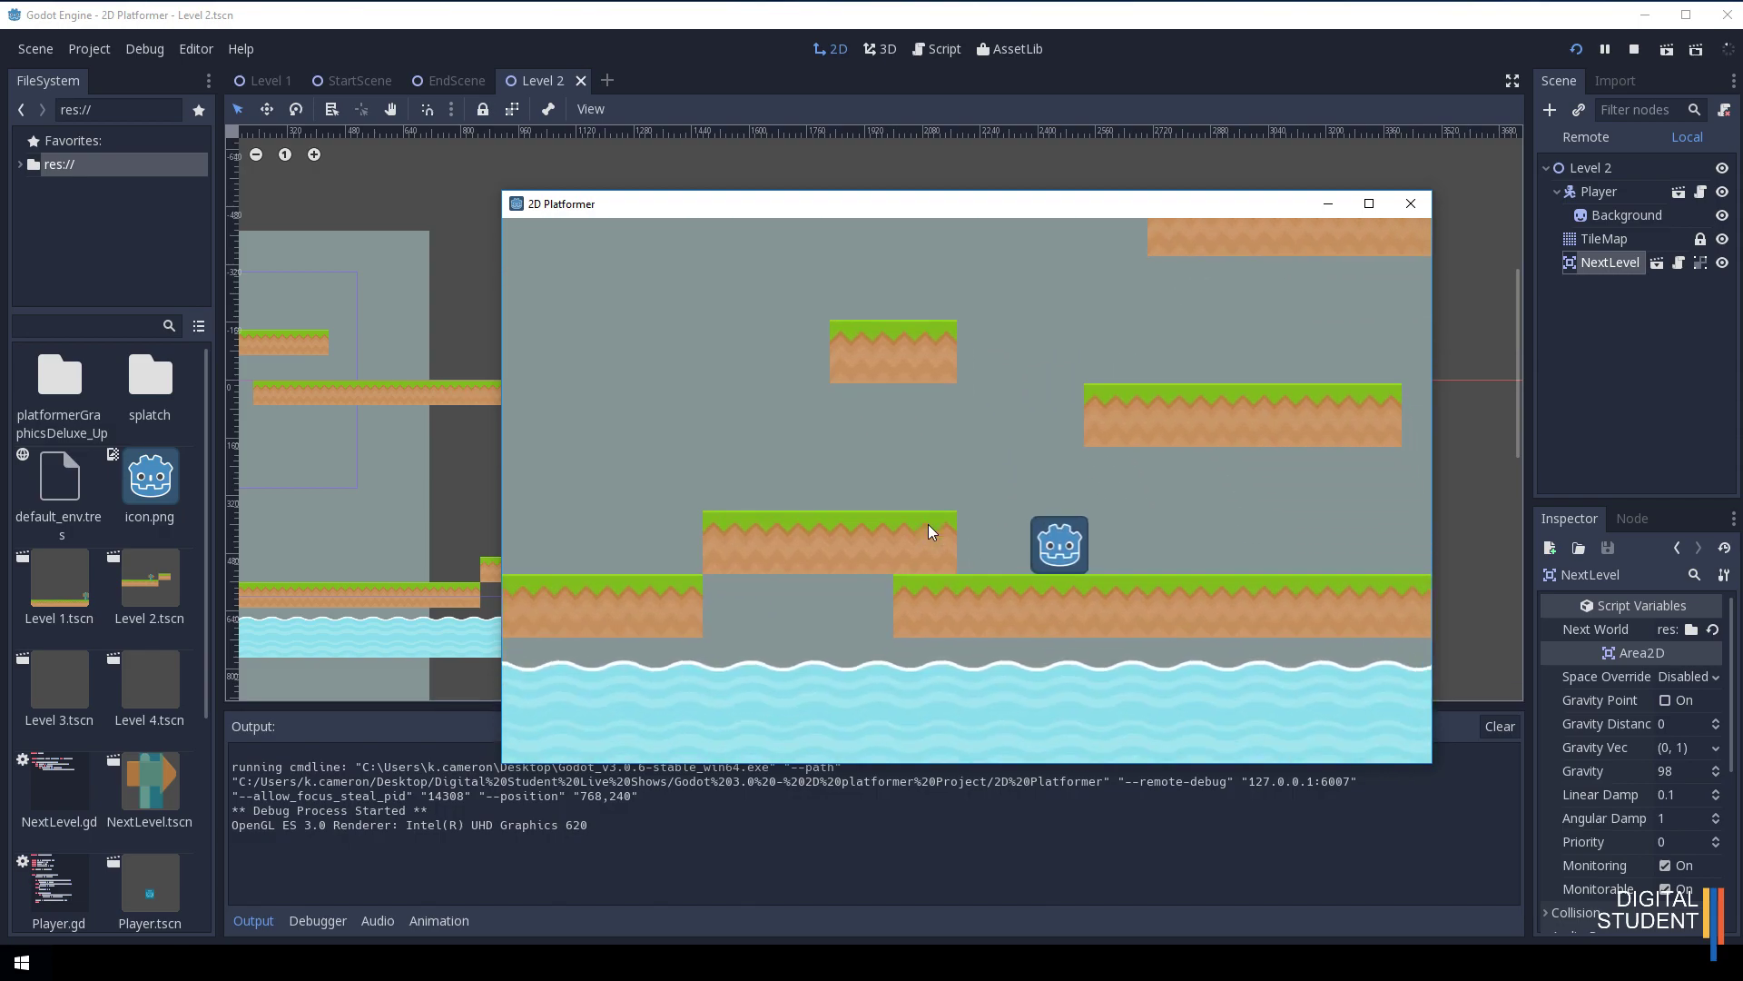
key(Up)
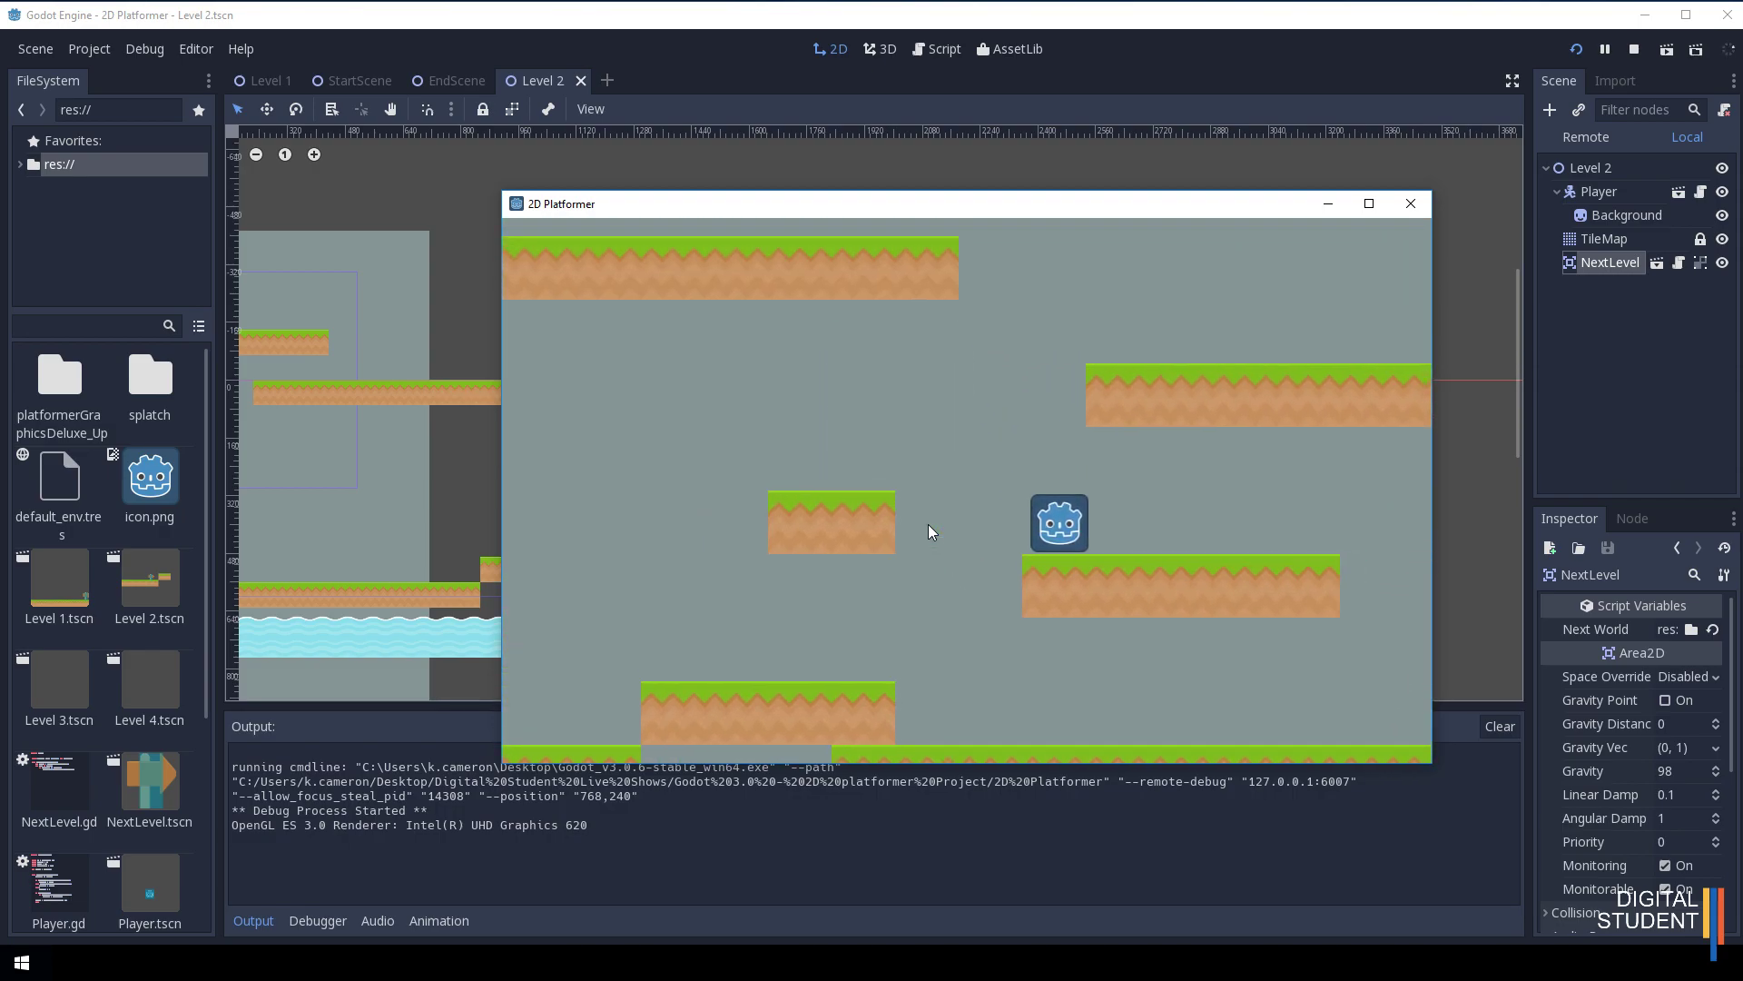
key(Up)
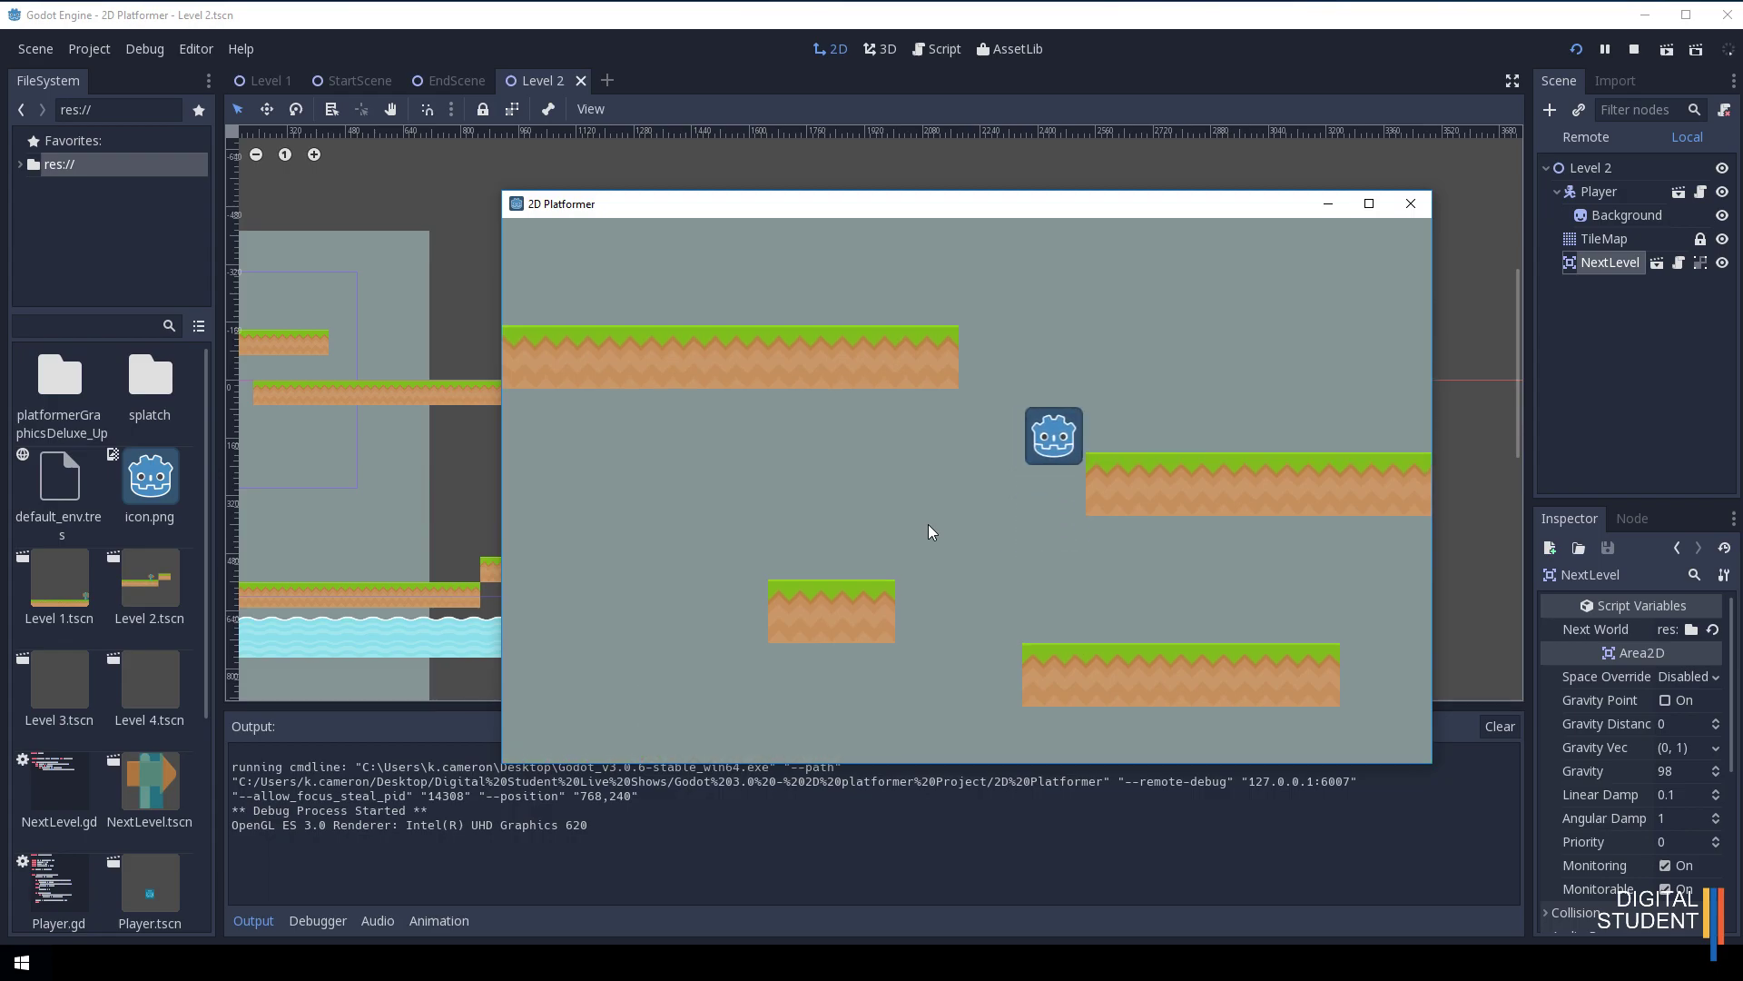
key(Right)
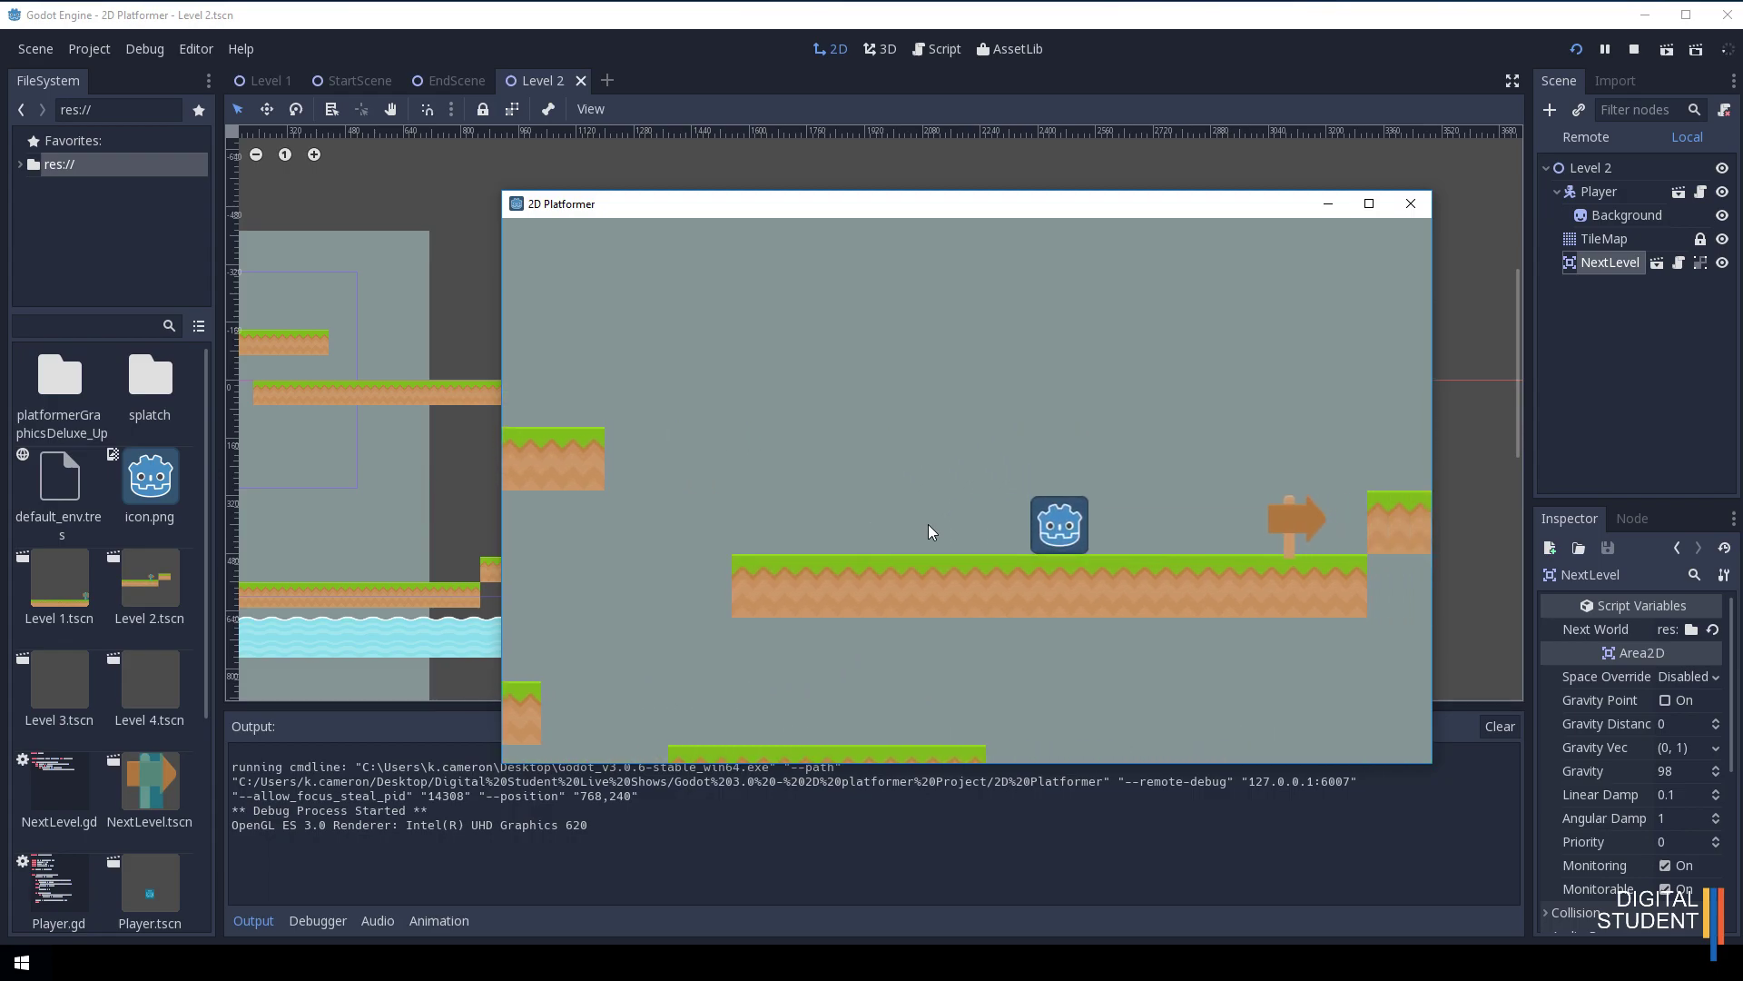
key(Right)
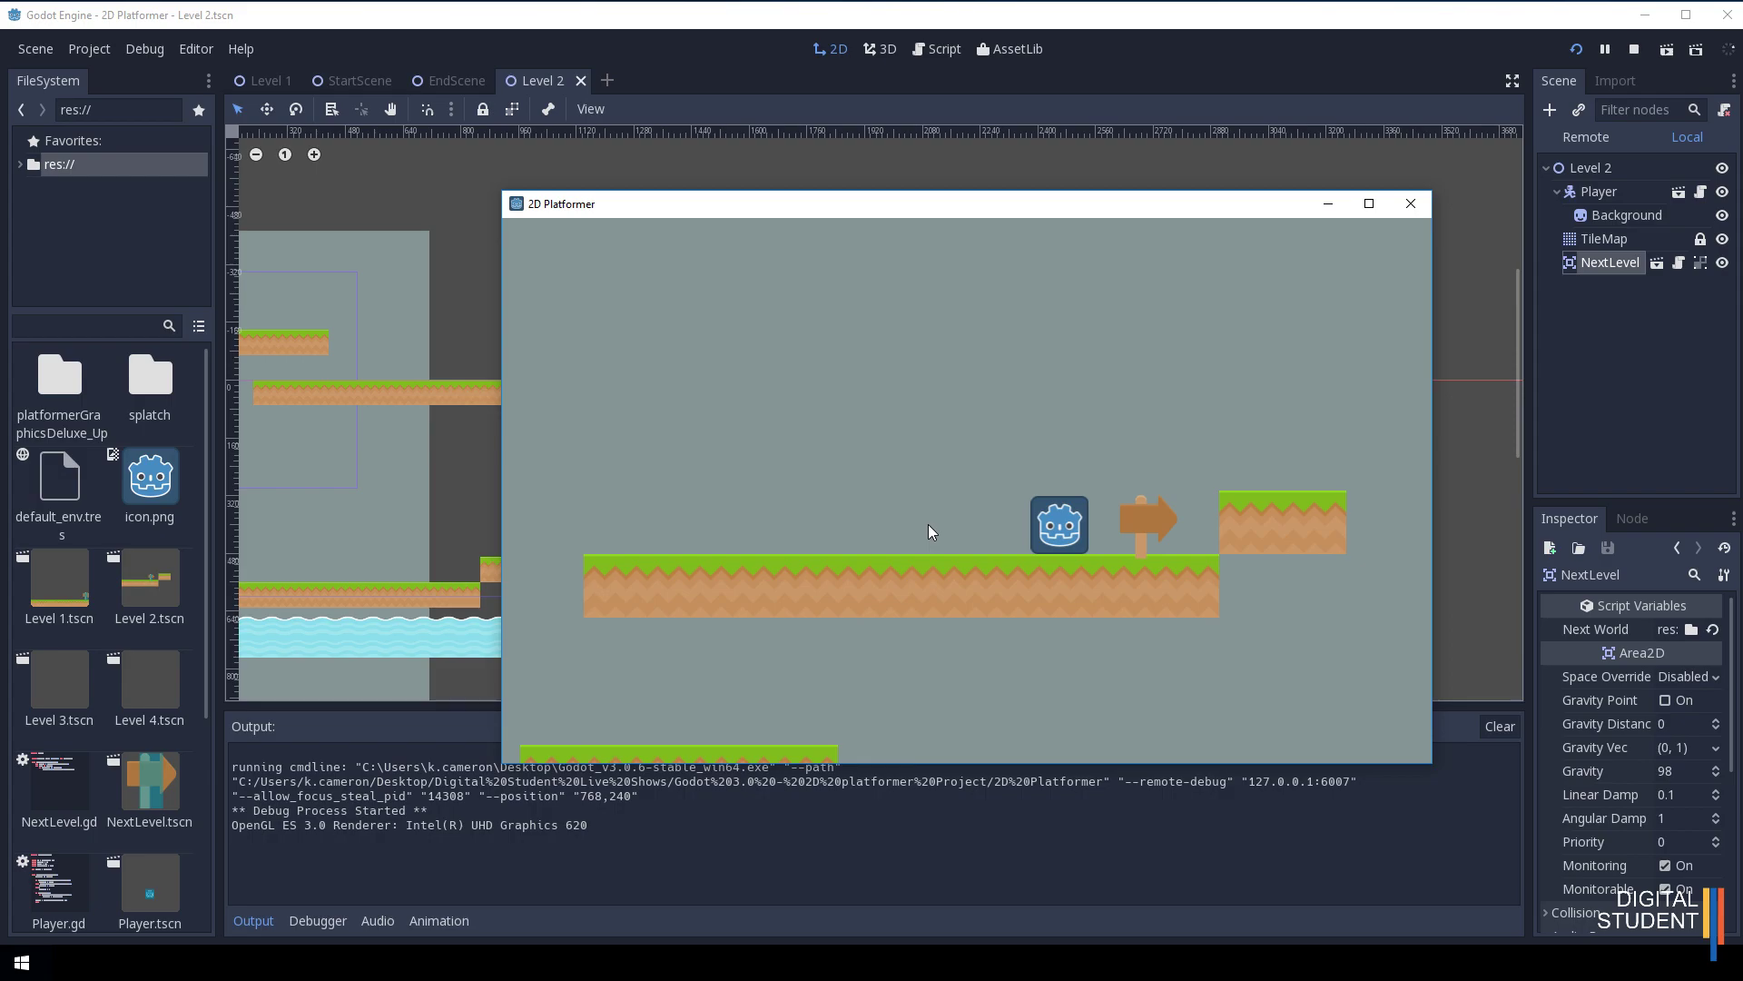
key(Right)
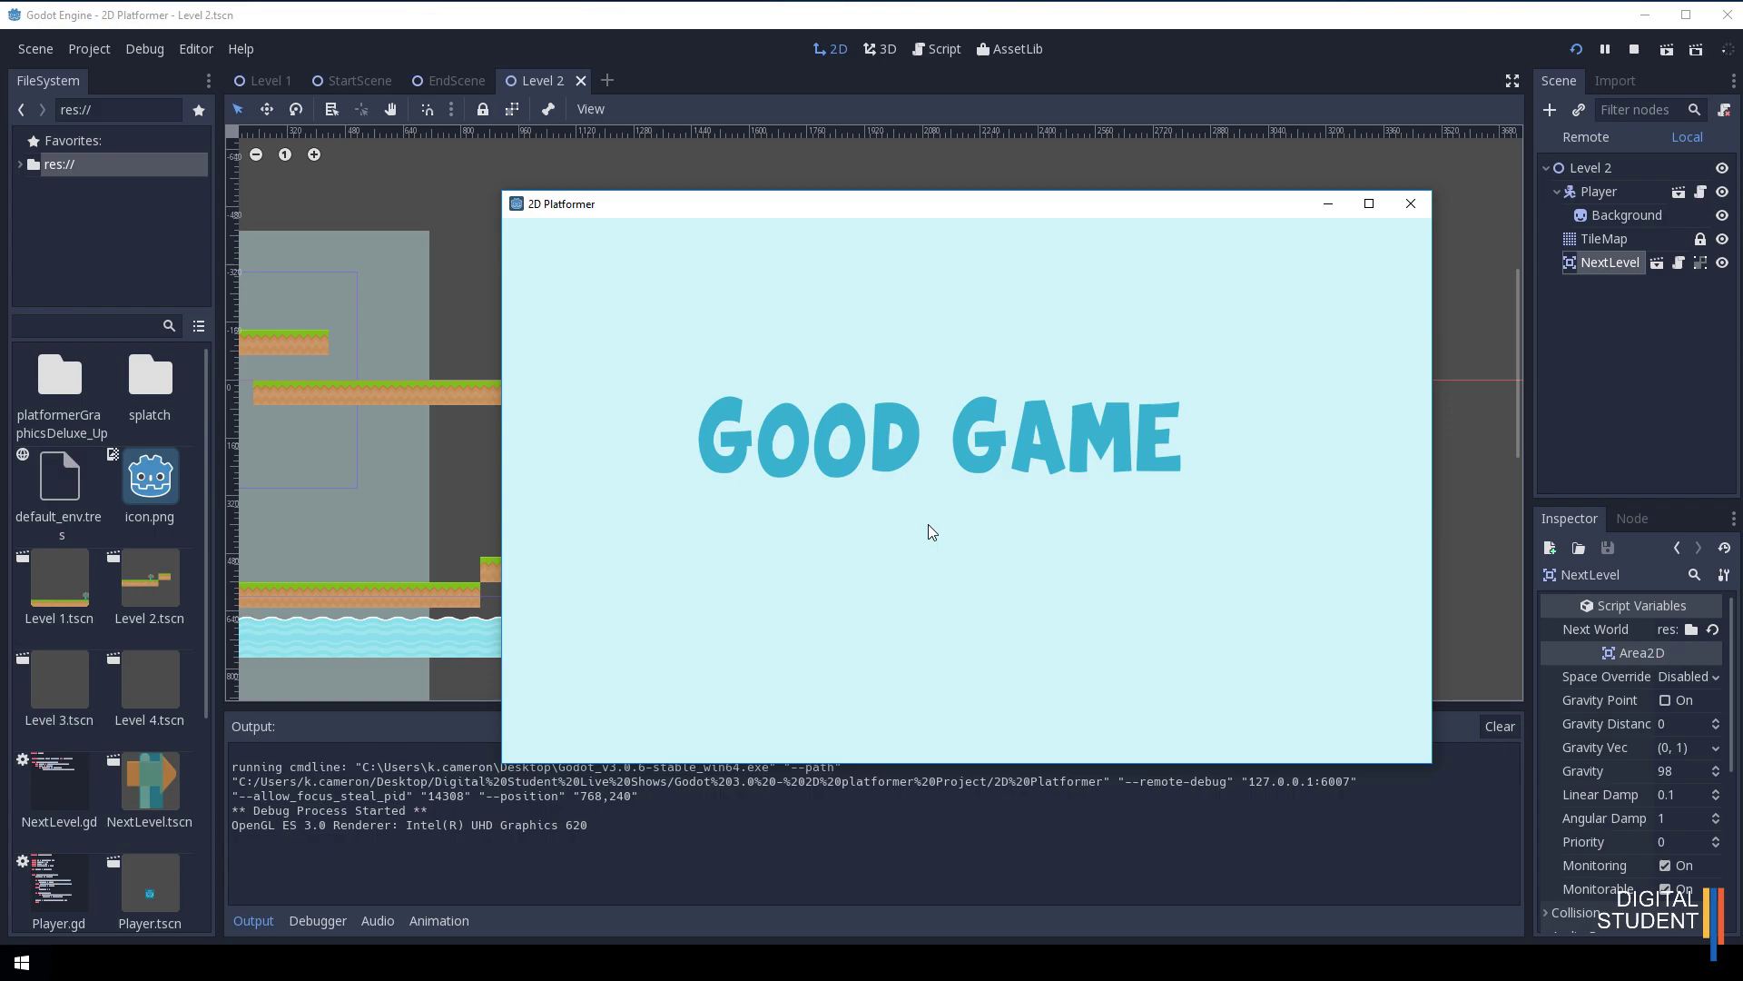
click(1412, 205)
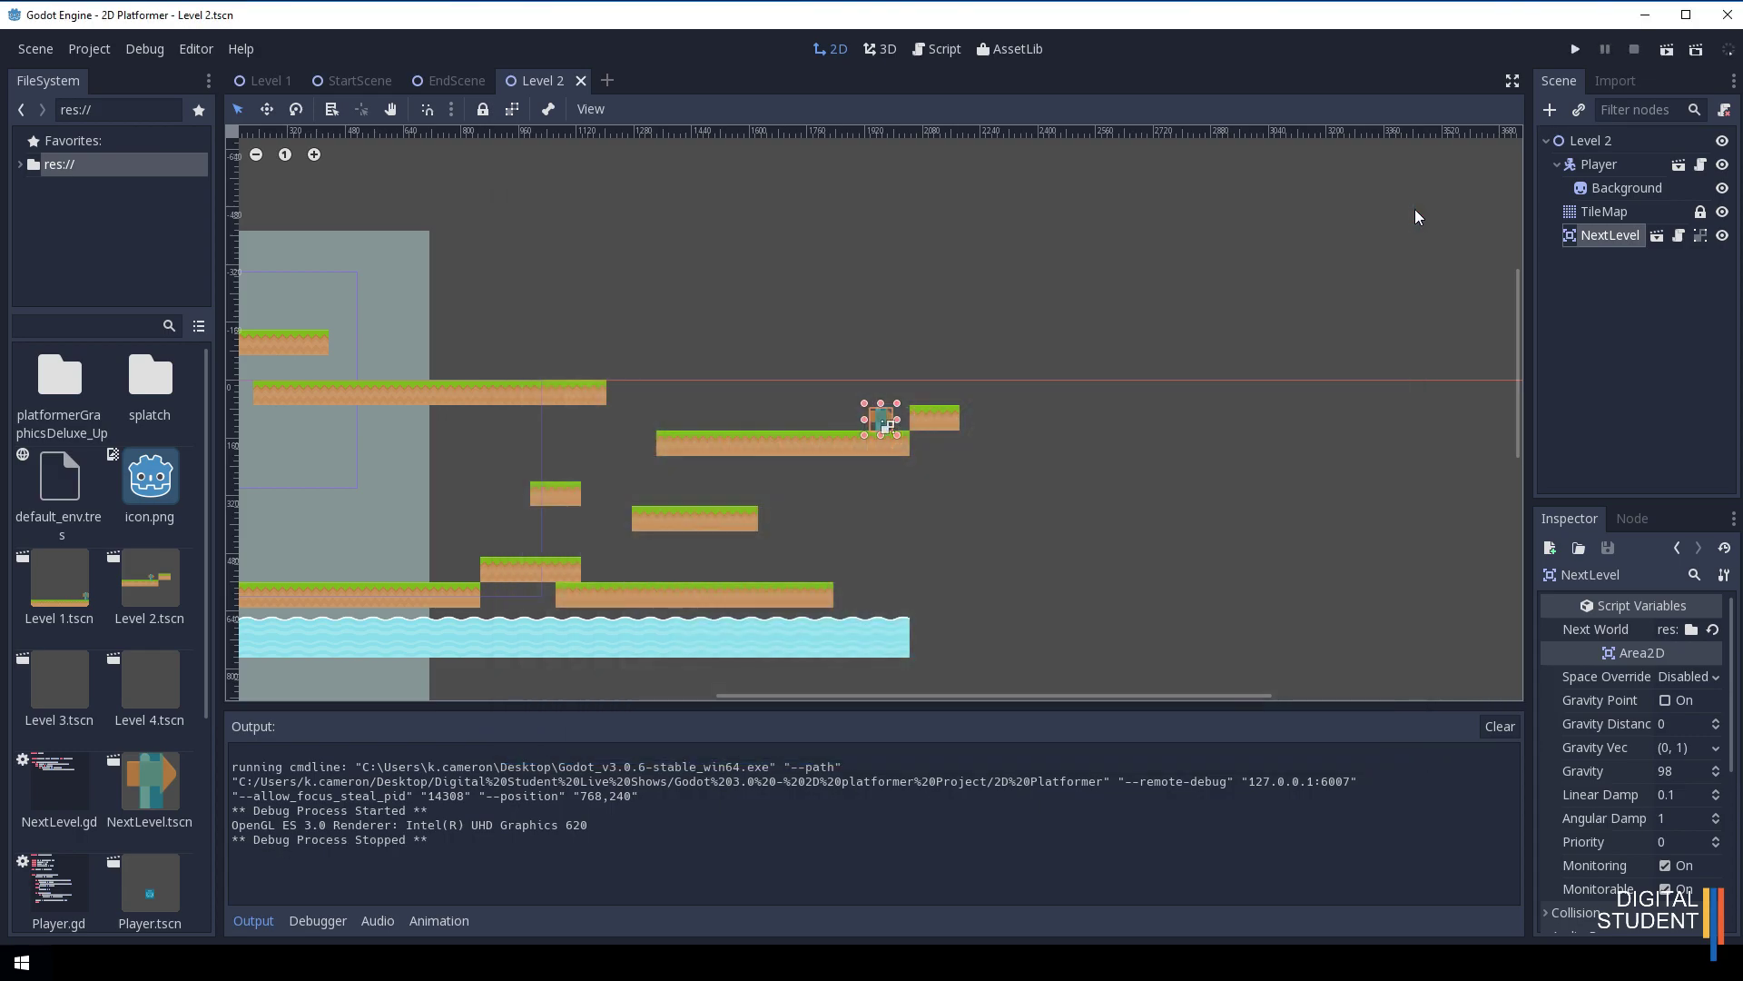